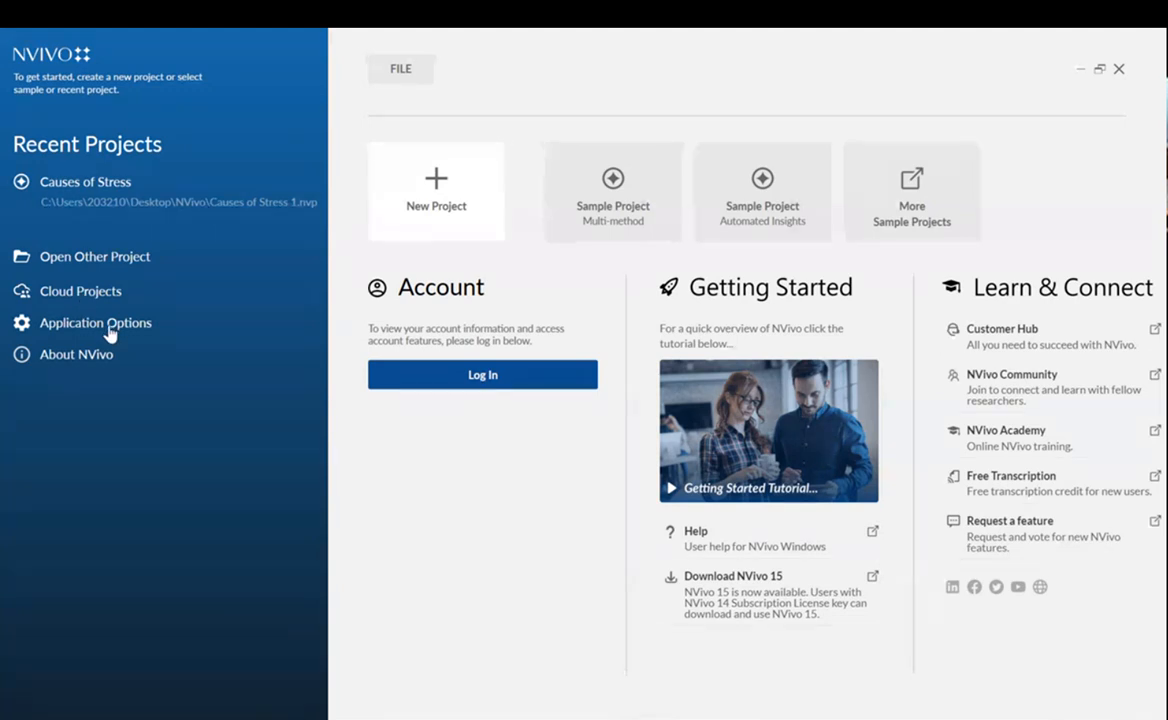
Review the user profile name and initials in the application options, and leave them without saving changes.
click(110, 333)
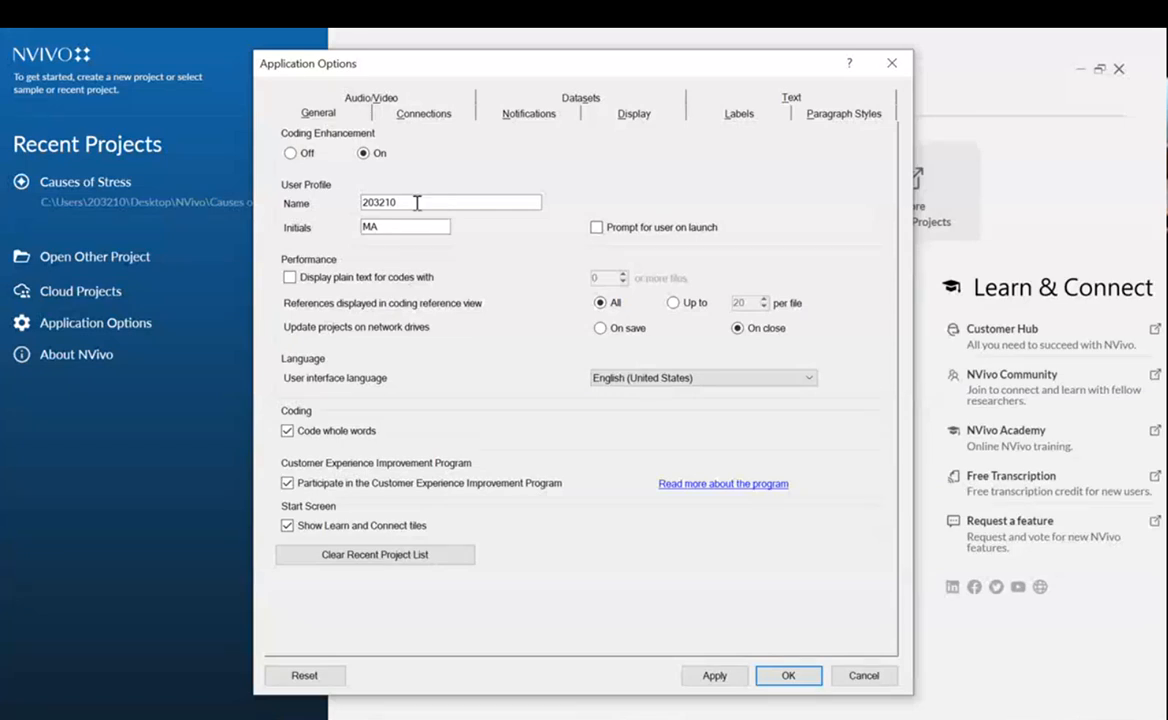
click(416, 228)
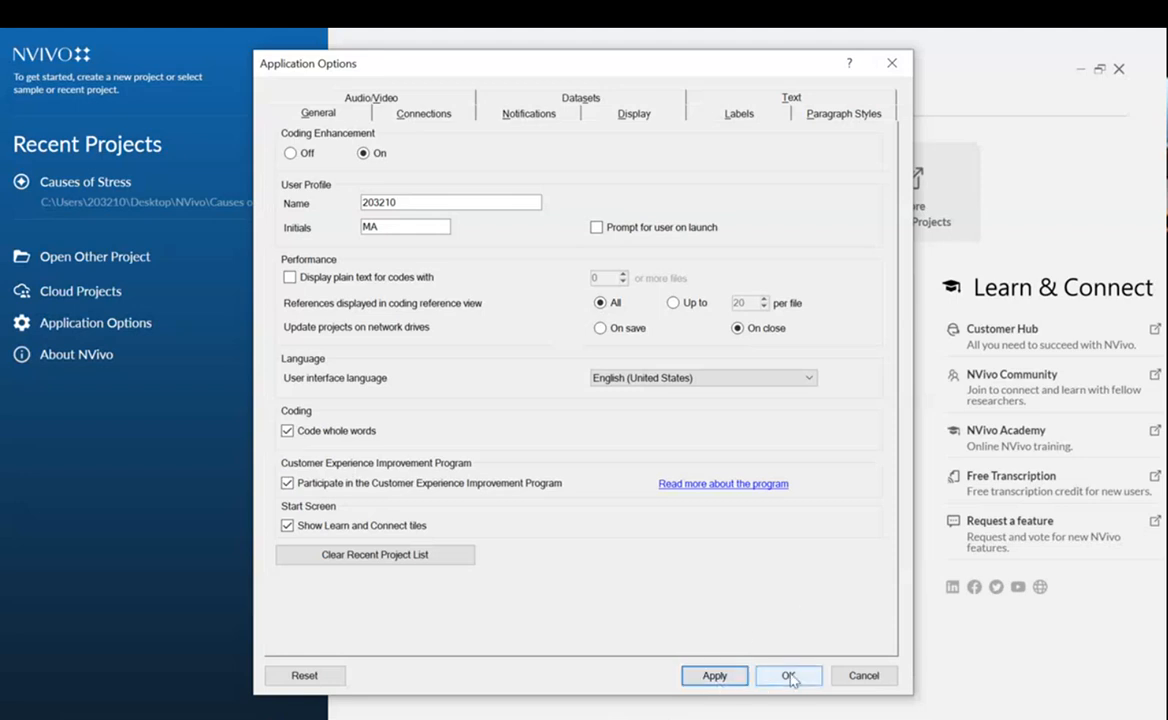
click(862, 676)
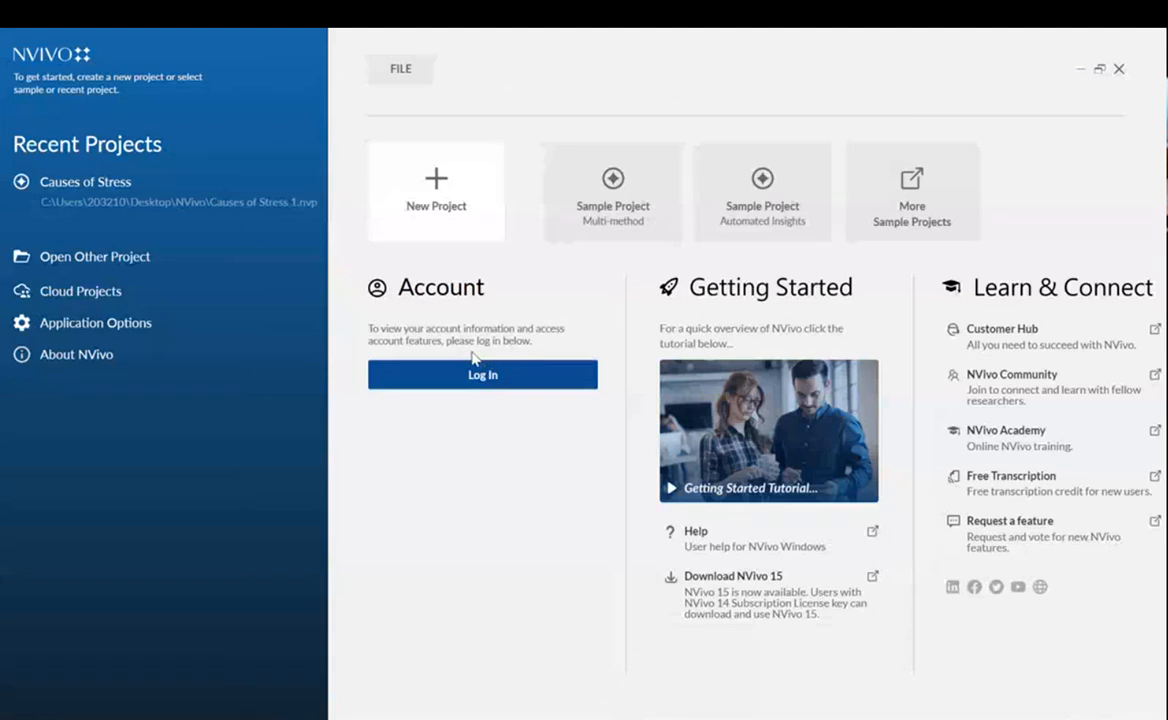
Create a new project titled RIHSS with the default saving and recovery settings, skipping the tour and closing the Files introduction.
click(436, 186)
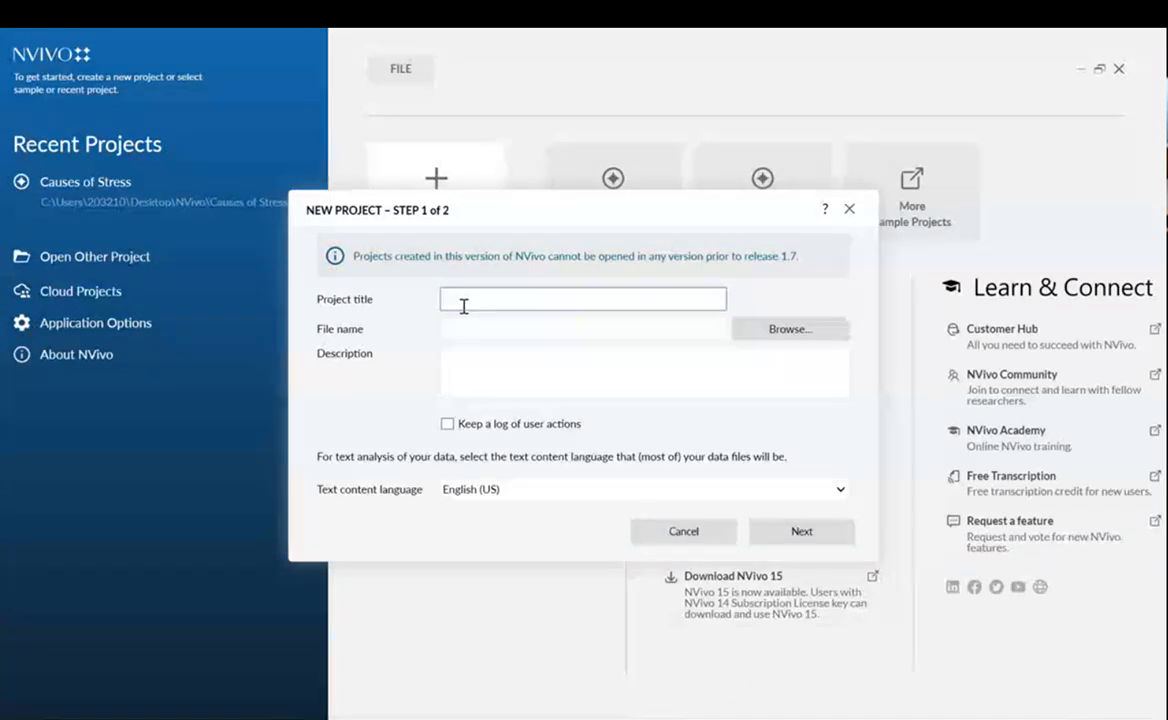
text(RIHSS)
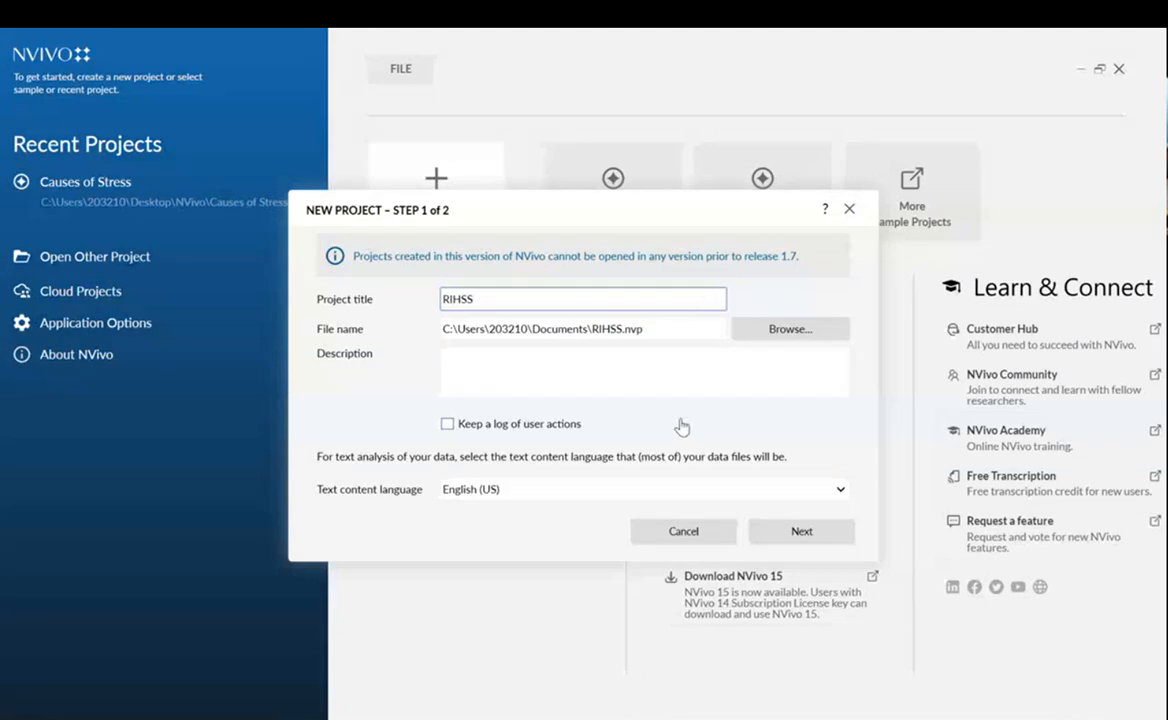
click(789, 535)
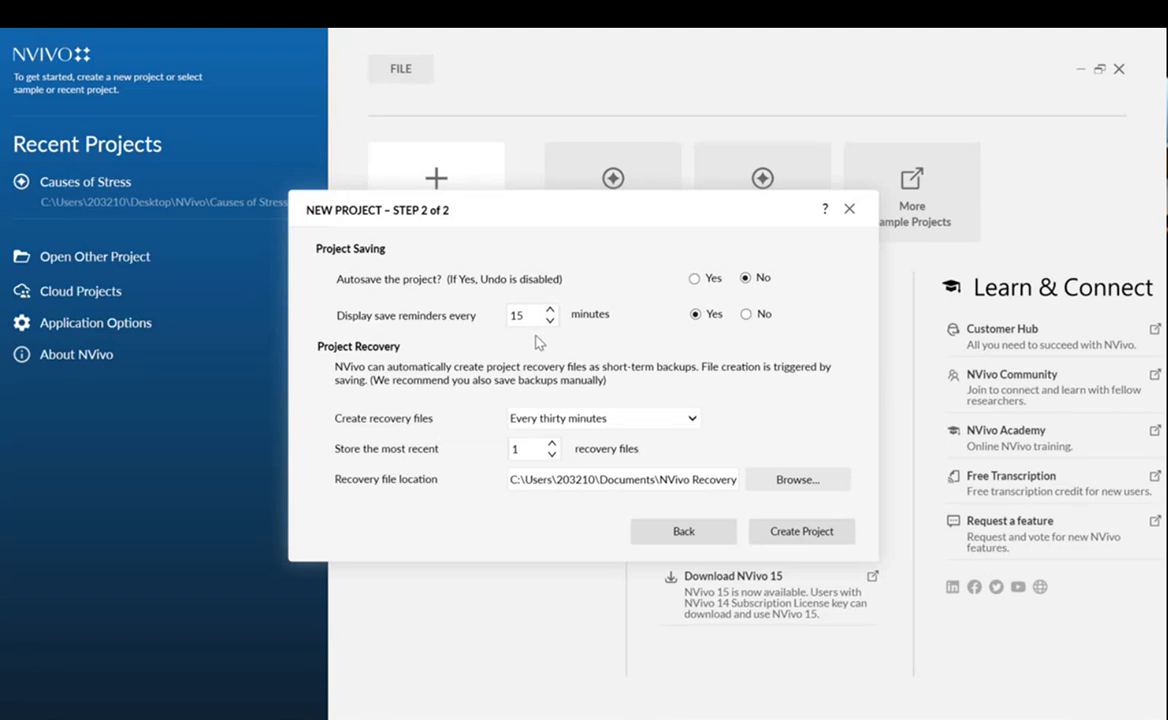
click(782, 538)
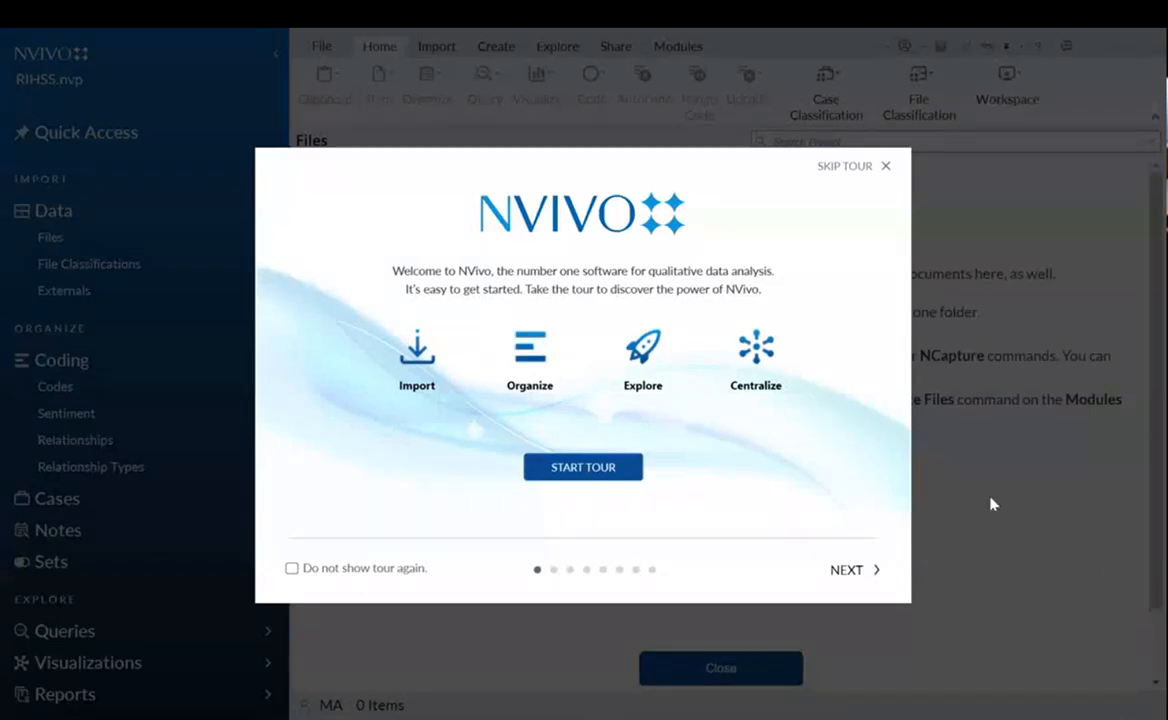
click(839, 169)
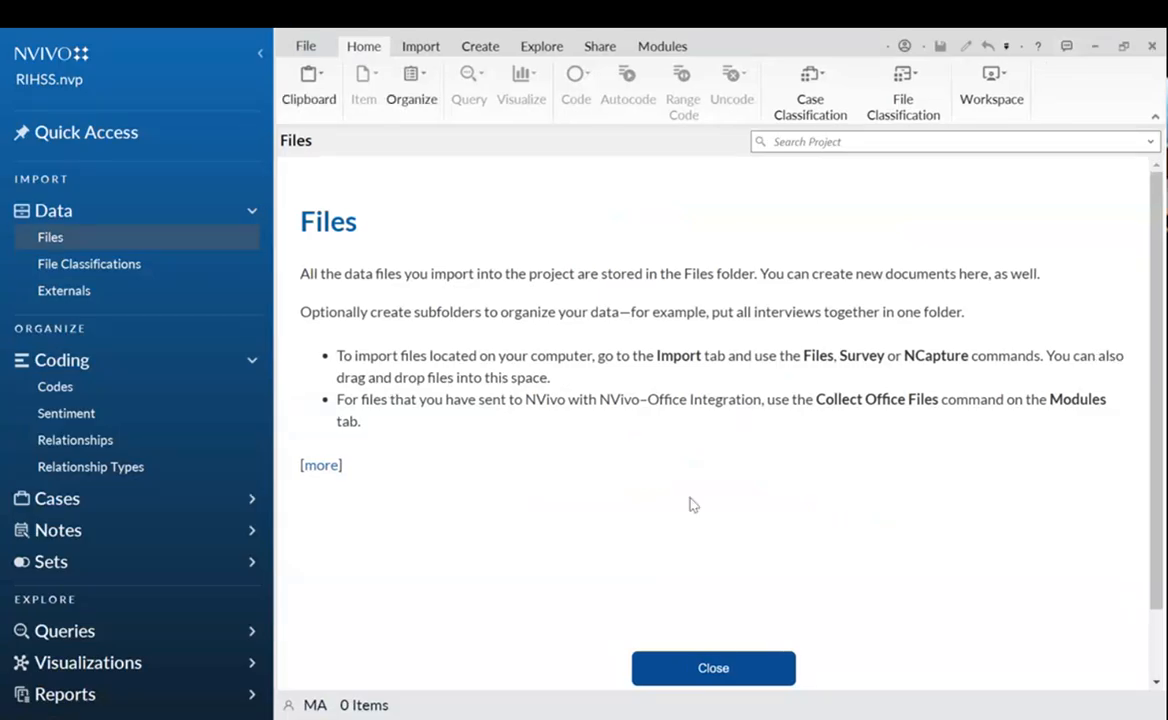
click(713, 668)
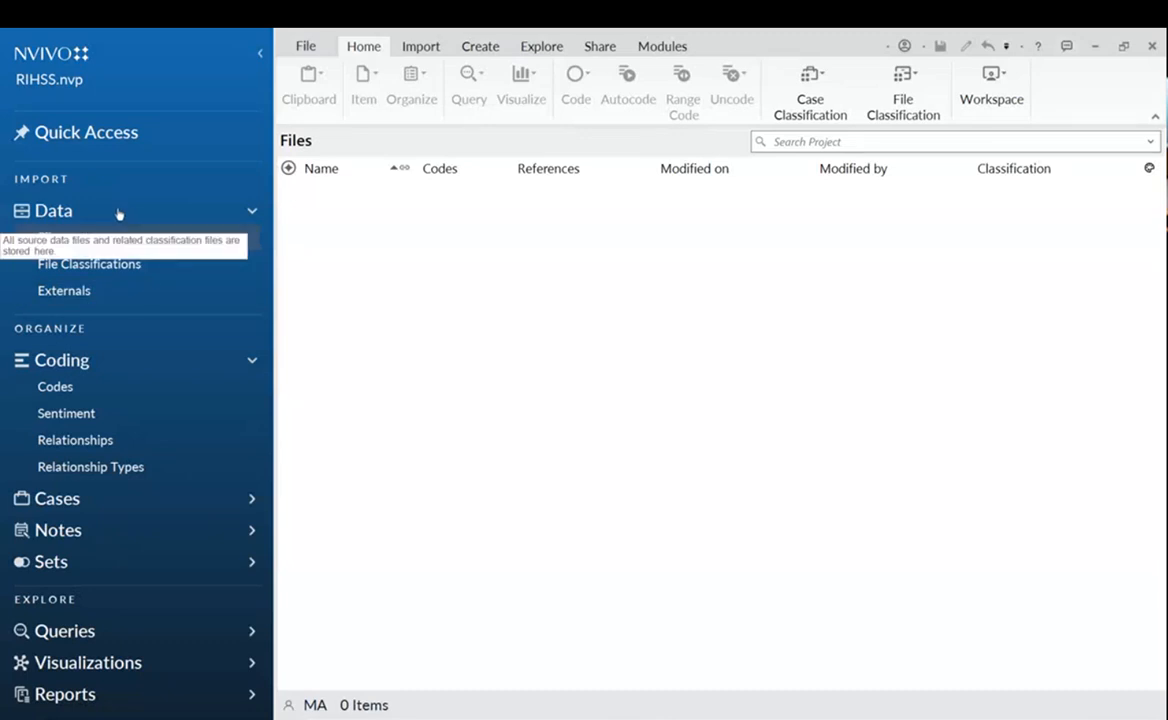
Collapse and re-expand the Data section of the project navigation, and expand the Cases section.
click(252, 211)
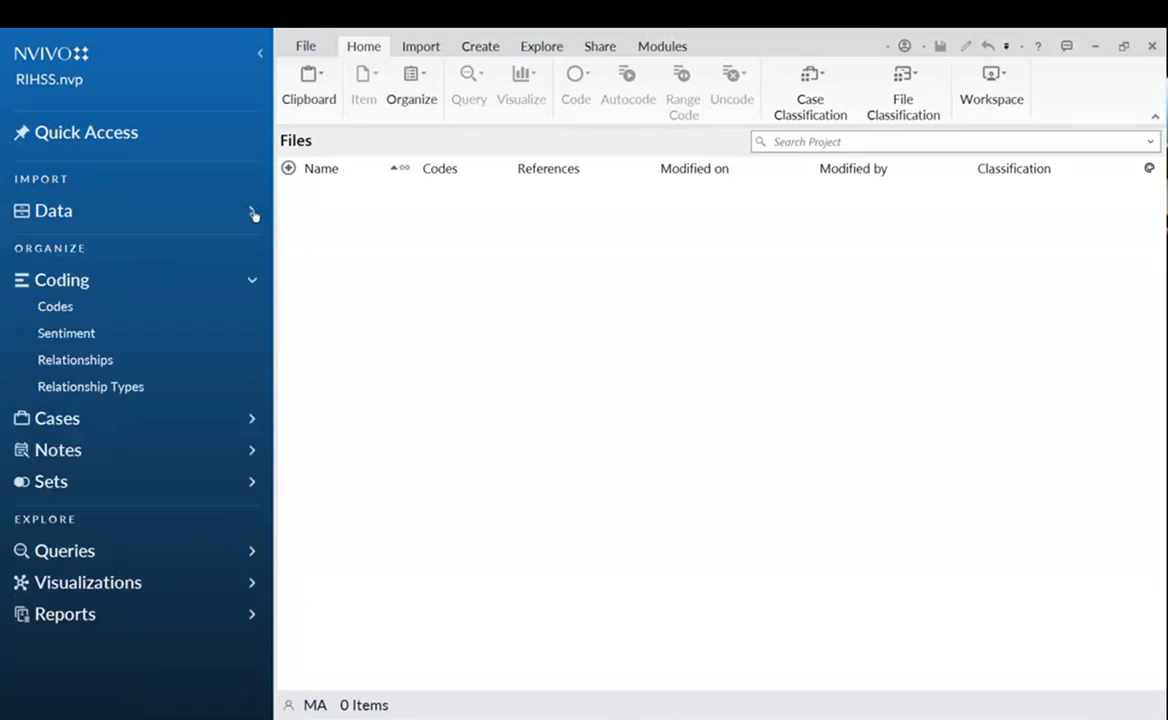
click(253, 213)
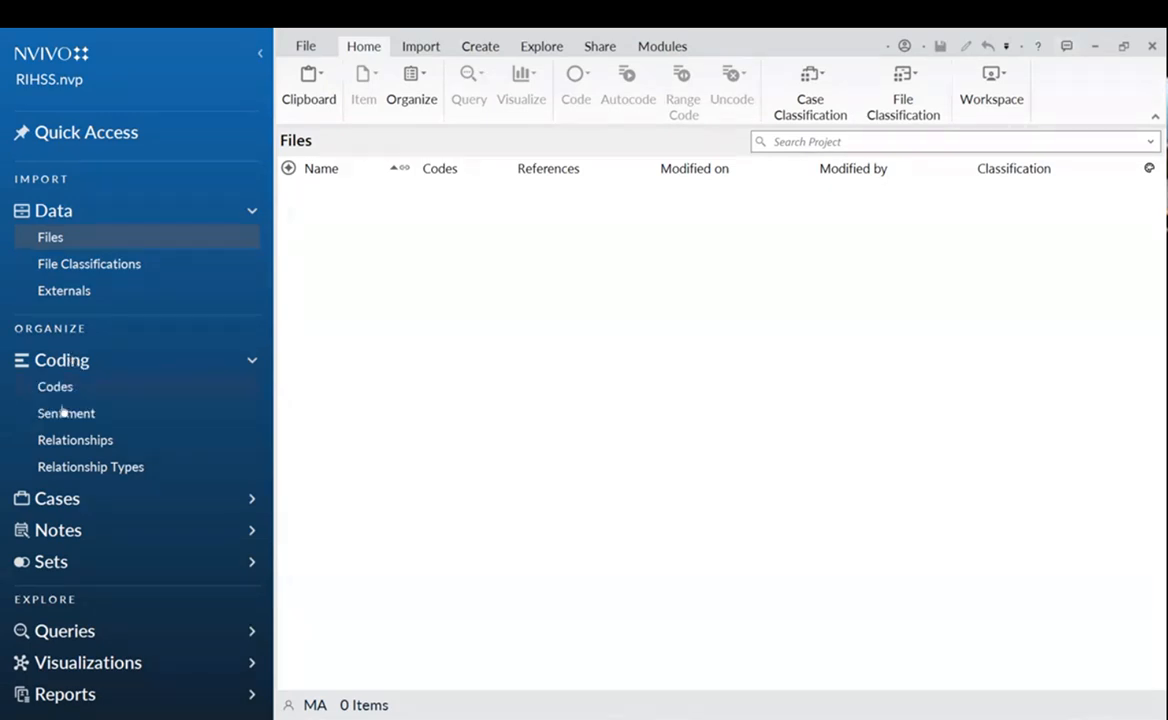
click(58, 499)
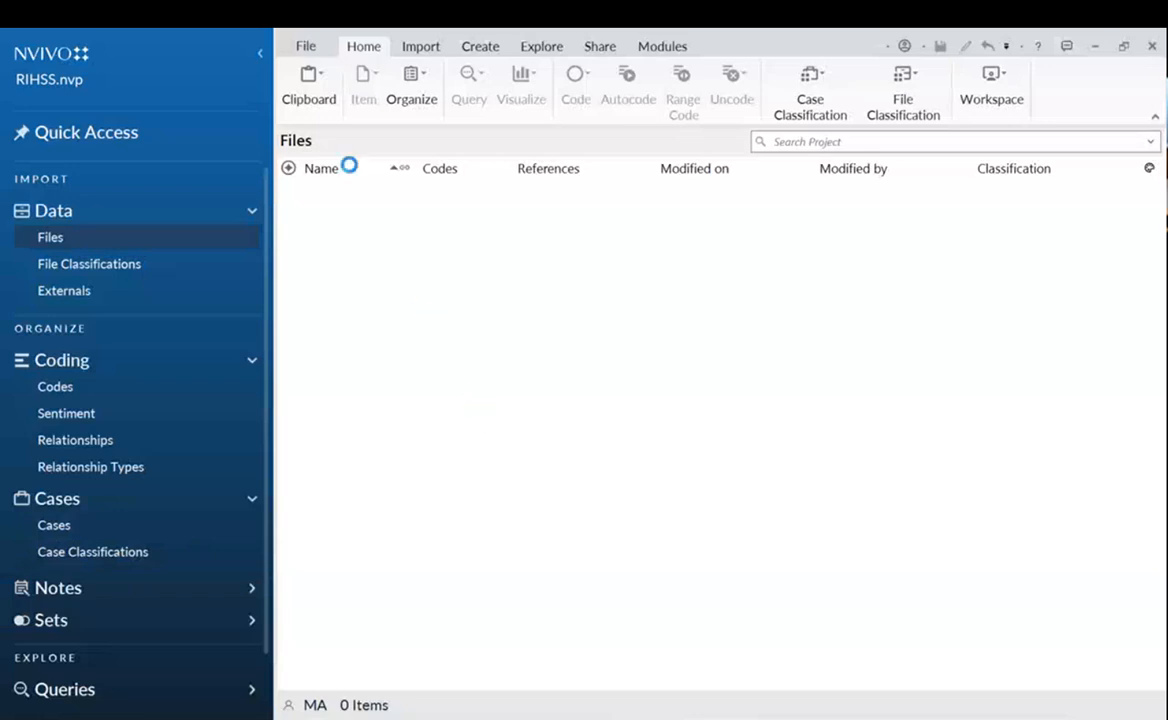
Close the RIHSS project to return to the start screen.
click(312, 50)
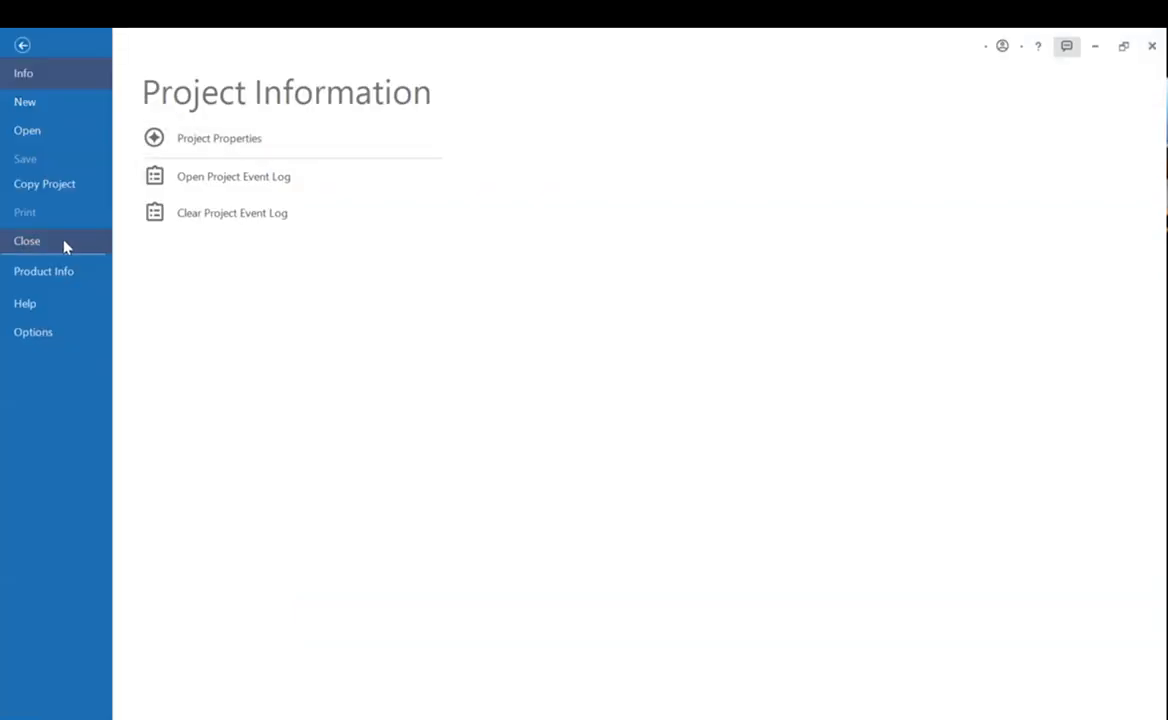
click(24, 46)
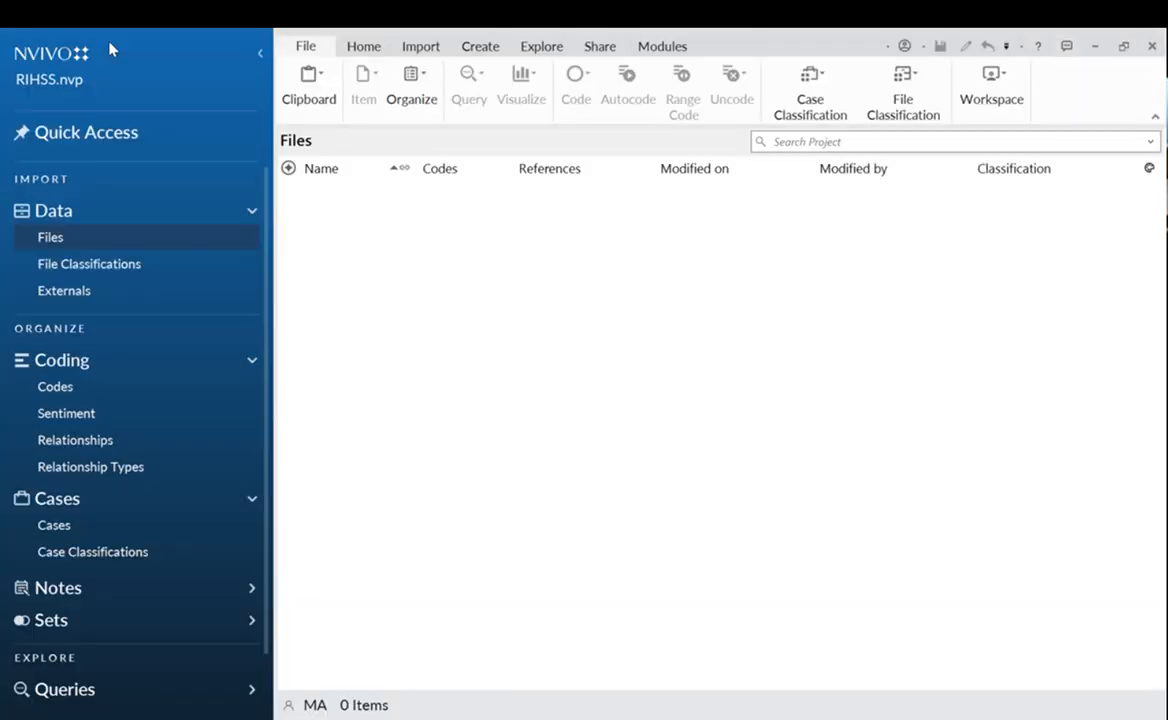
click(290, 48)
click(62, 240)
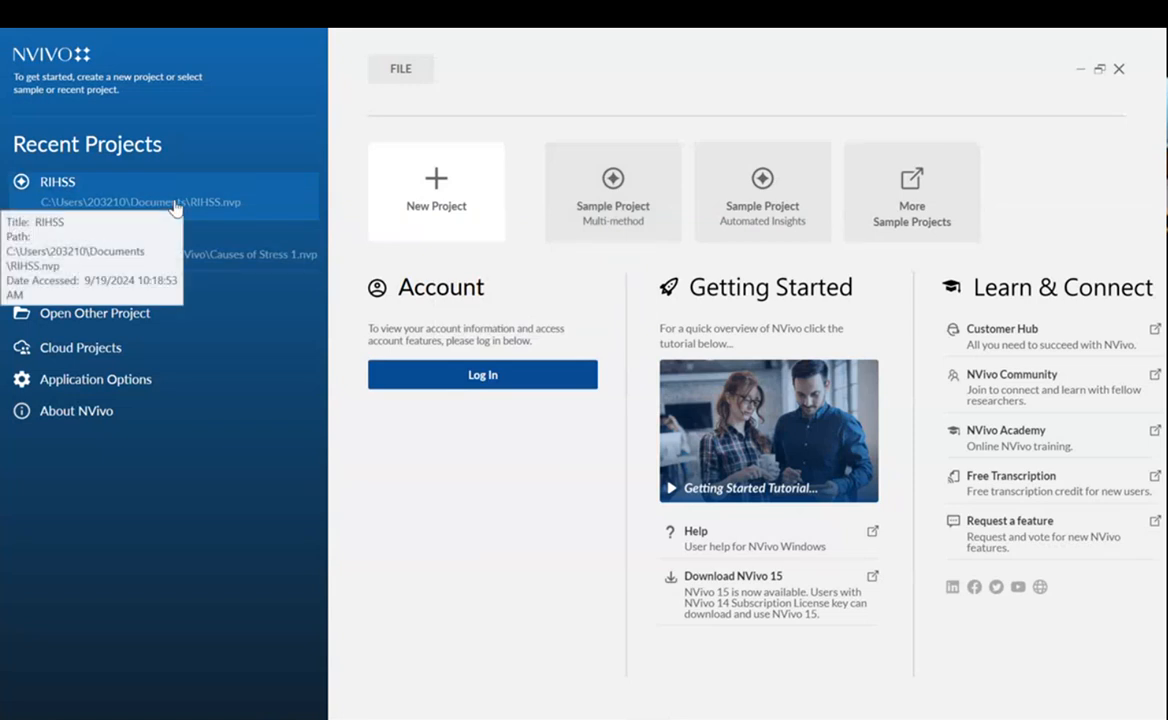
Reopen RIHSS and view the interviewee-named Word document from the NVivo folder, dismissing the project's Files introduction.
click(417, 715)
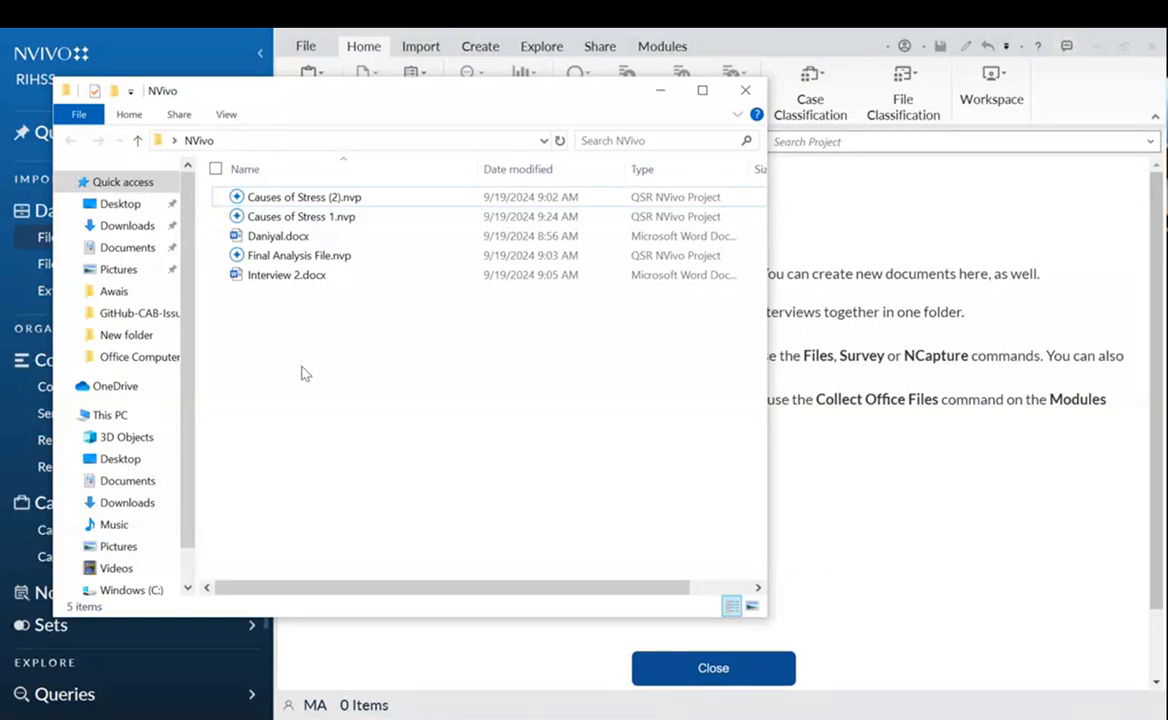
double_click(295, 238)
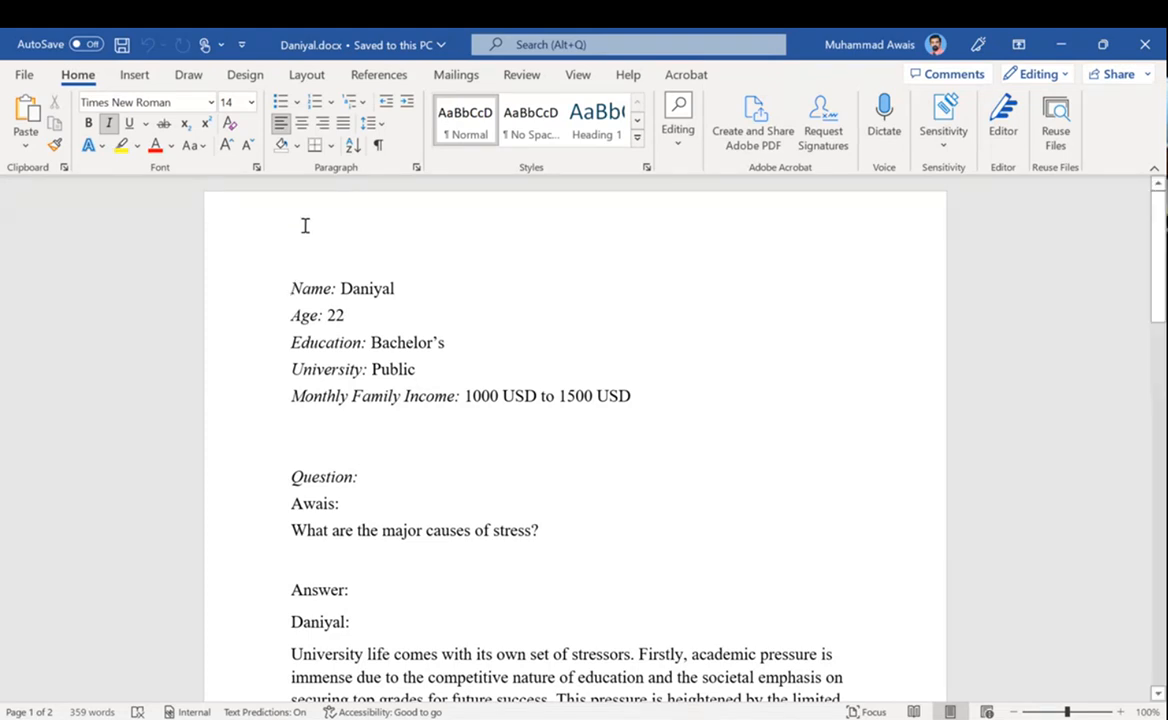
click(1060, 44)
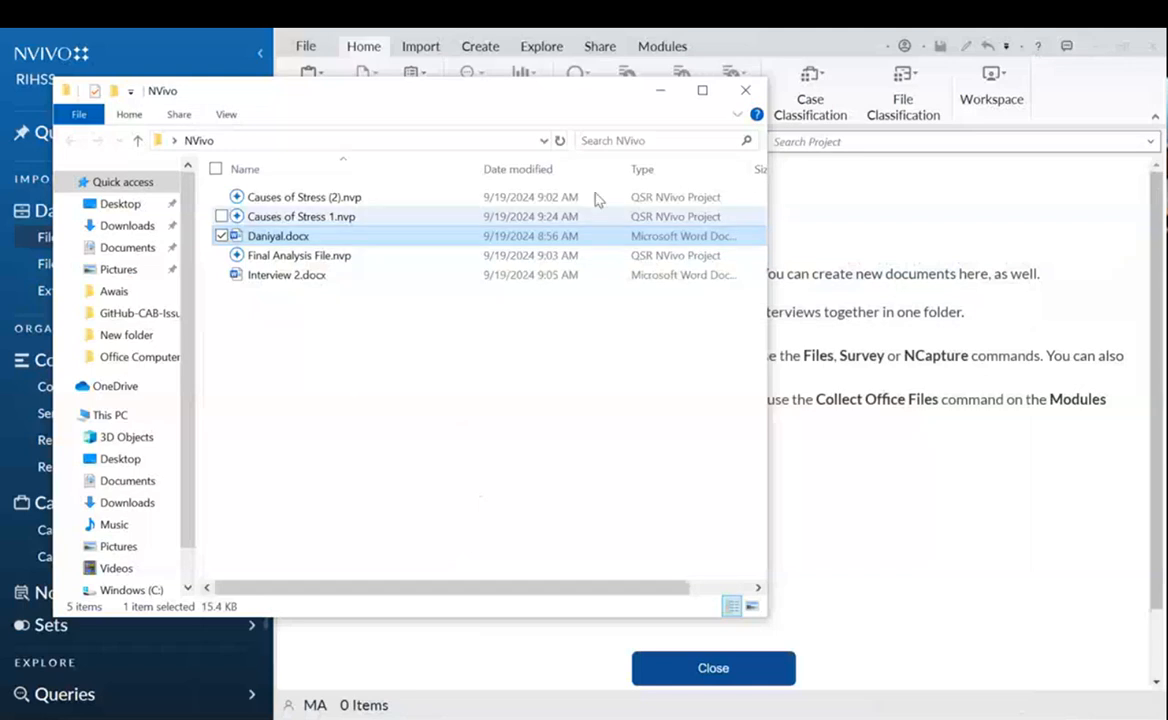
click(660, 91)
click(724, 682)
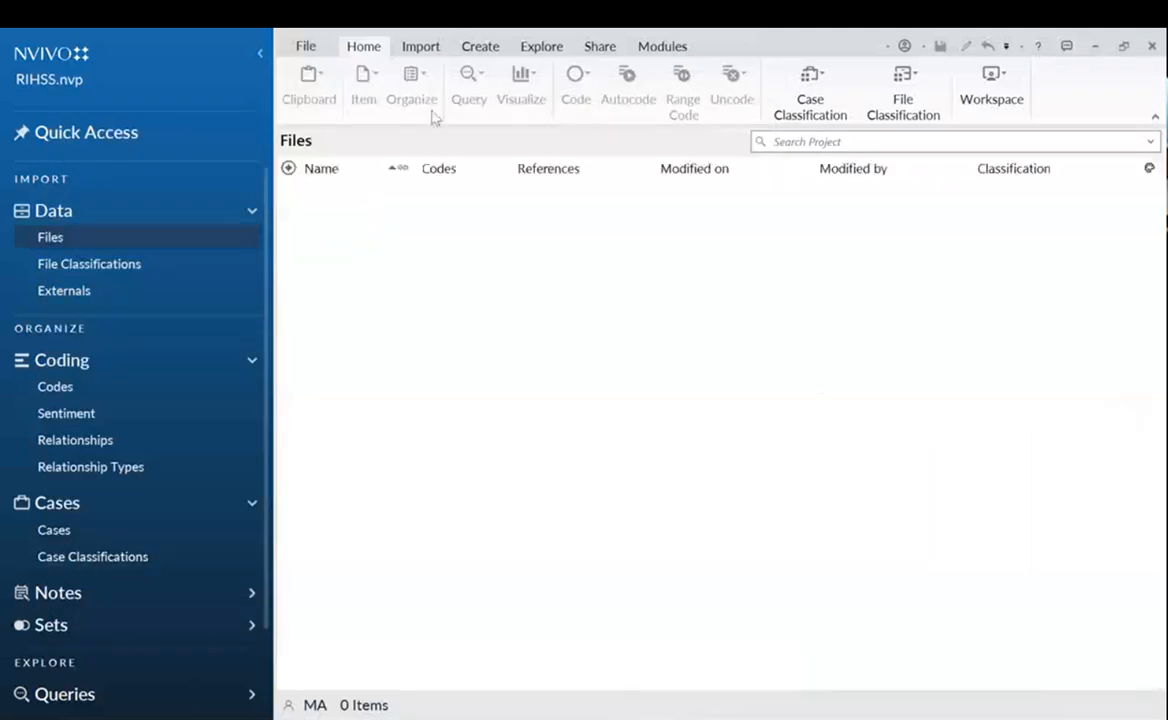
Try to import the interviewee-named Word document from the Desktop's NVivo folder, with the file type filter set to Document Files.
click(422, 50)
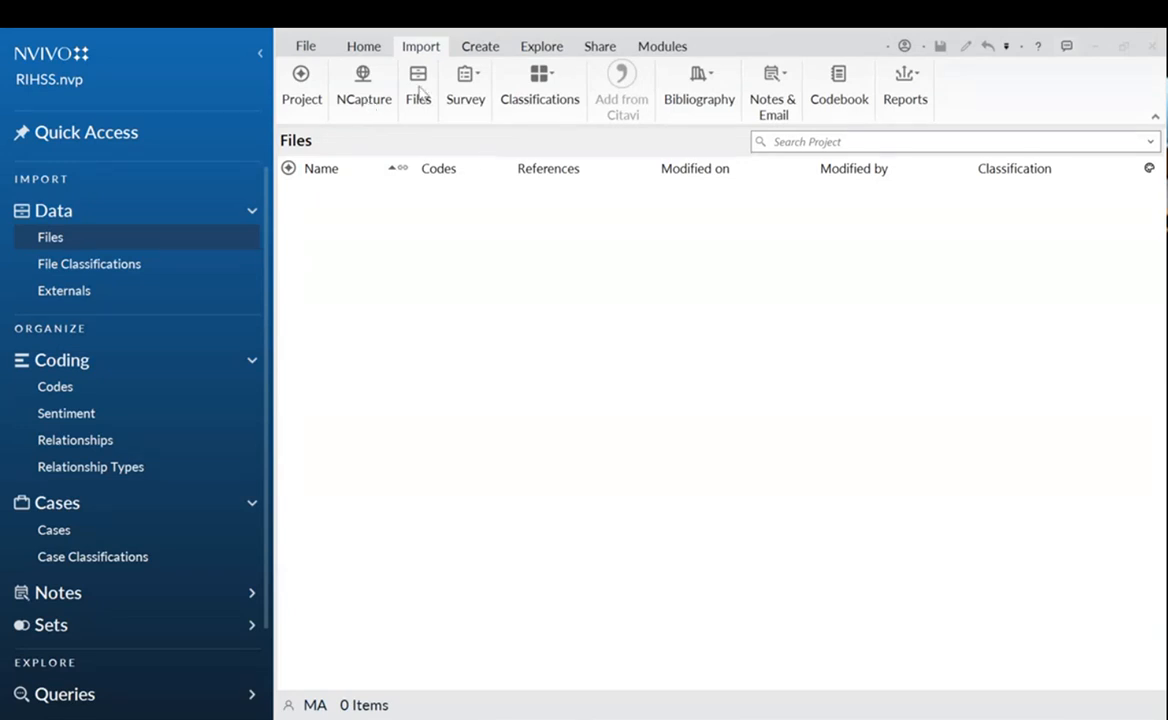
click(419, 90)
drag(618, 232, 400, 208)
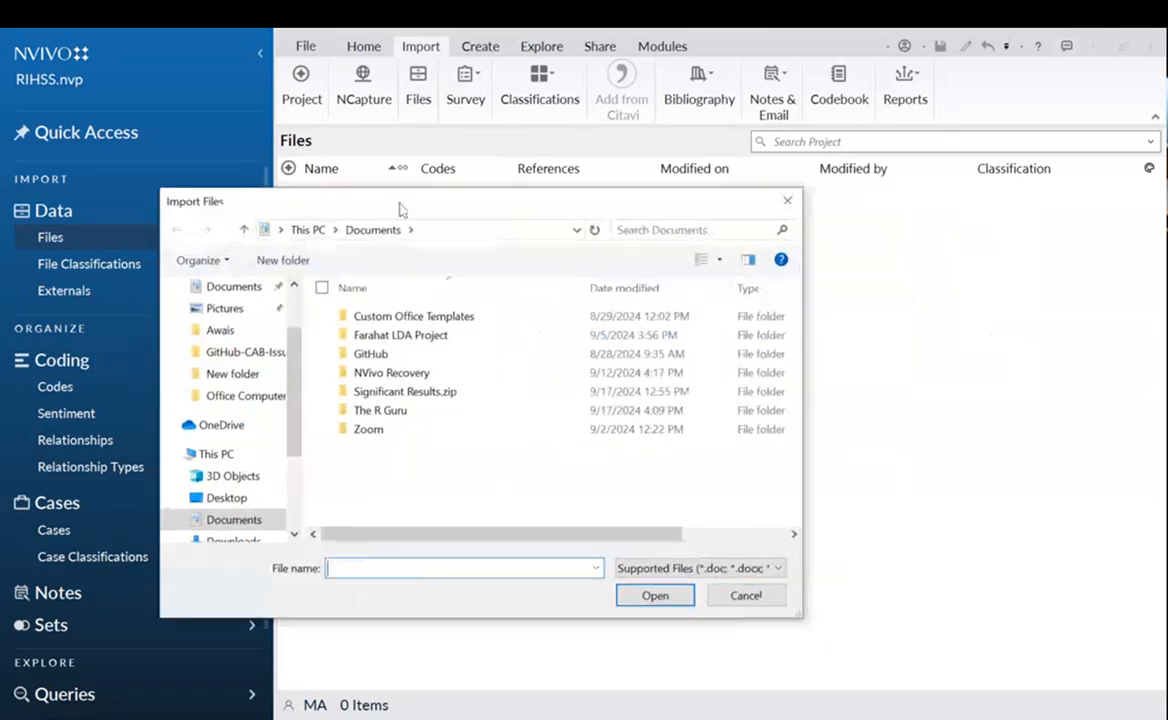
click(224, 334)
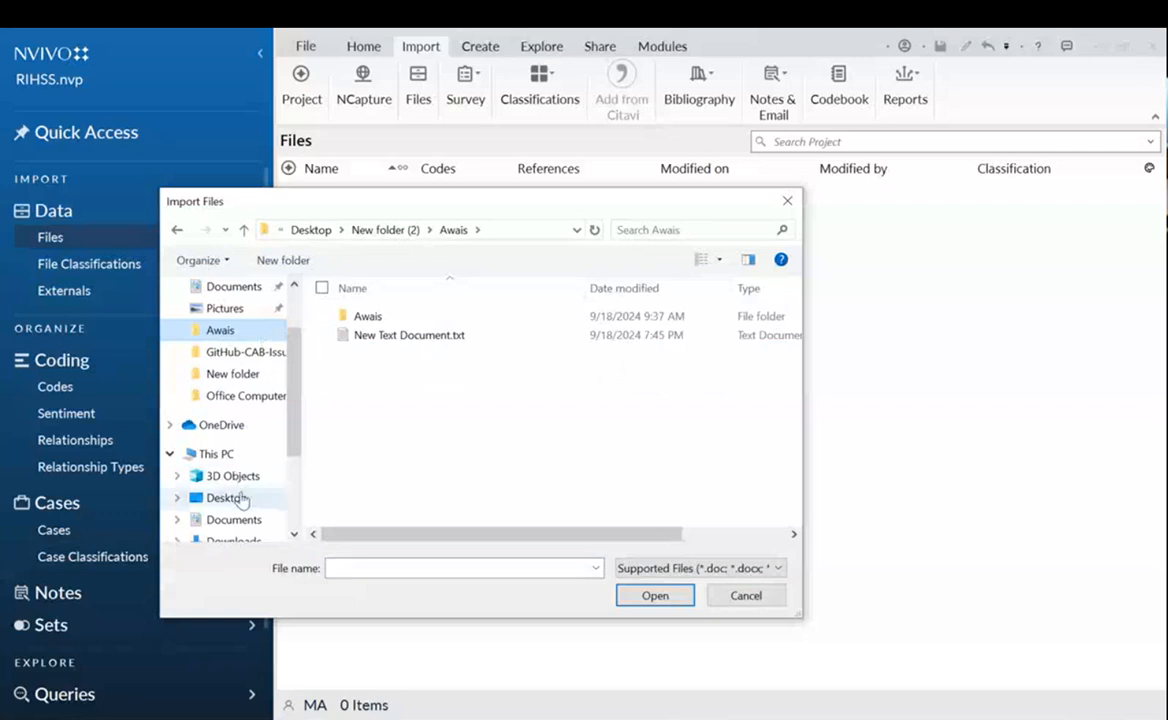
click(241, 500)
double_click(484, 332)
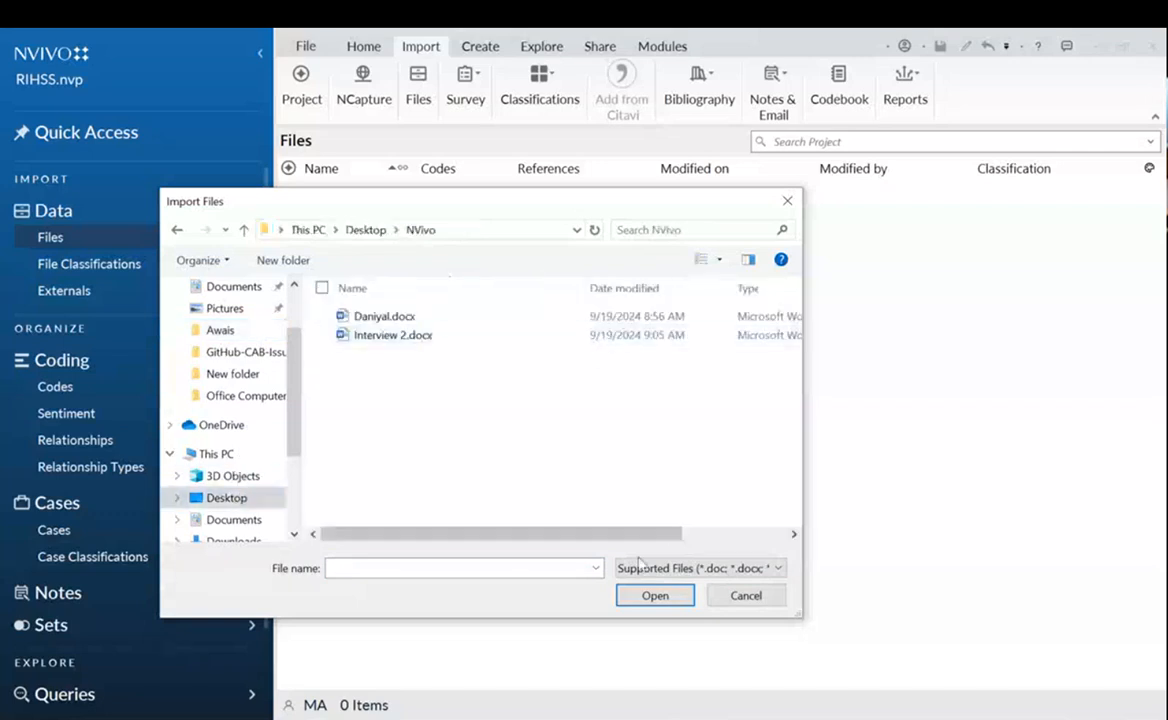
click(640, 566)
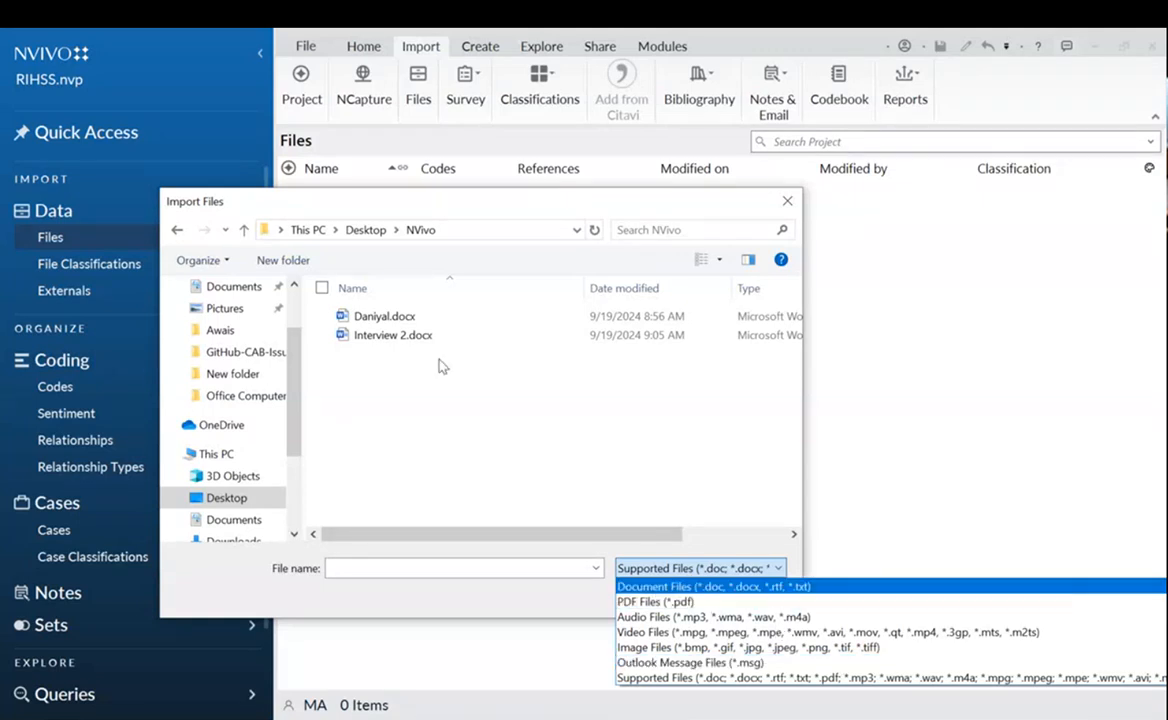
click(764, 590)
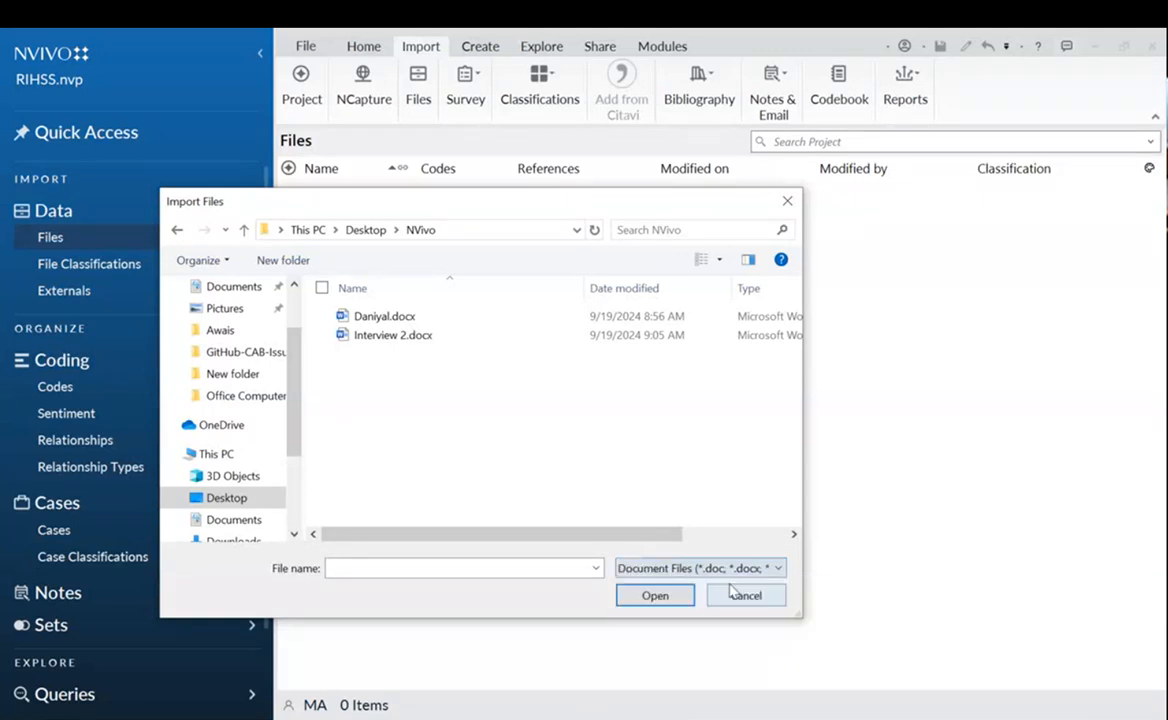
double_click(385, 316)
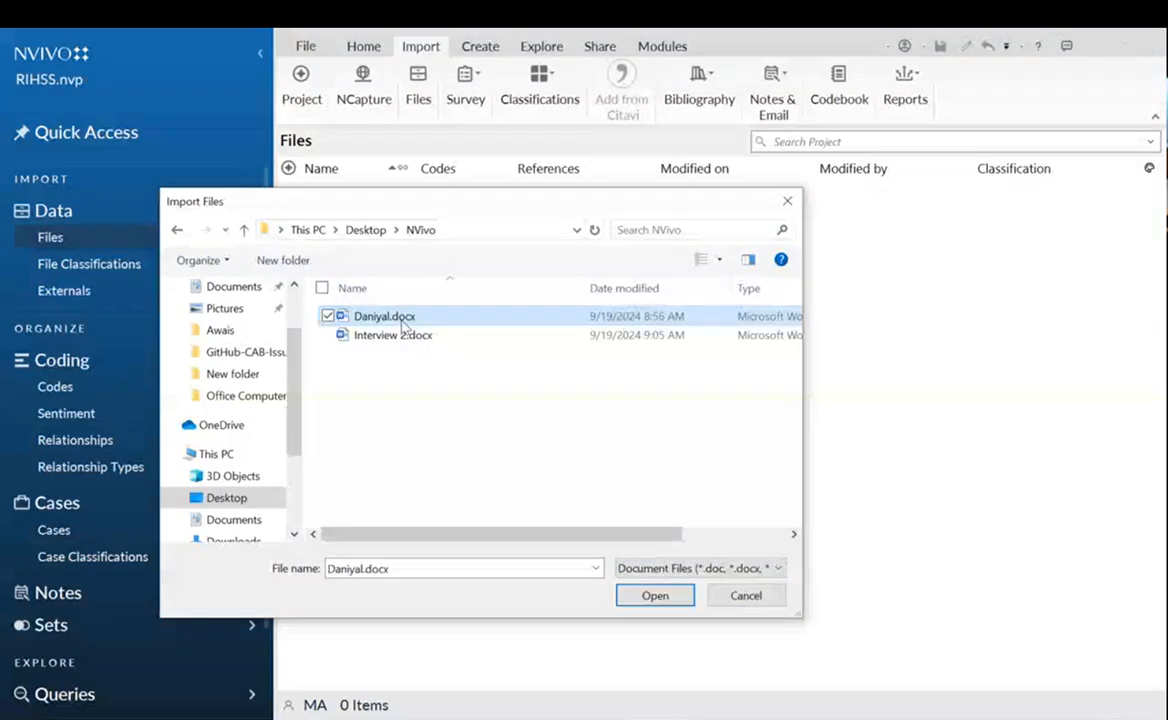
click(667, 339)
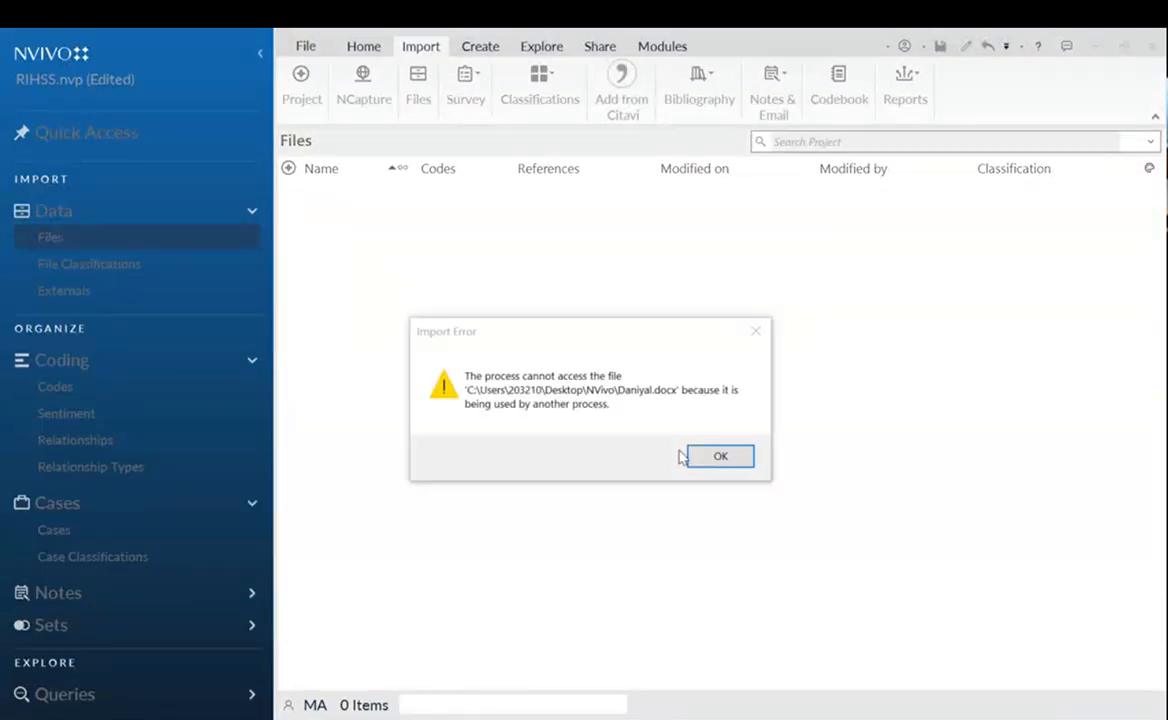
click(722, 465)
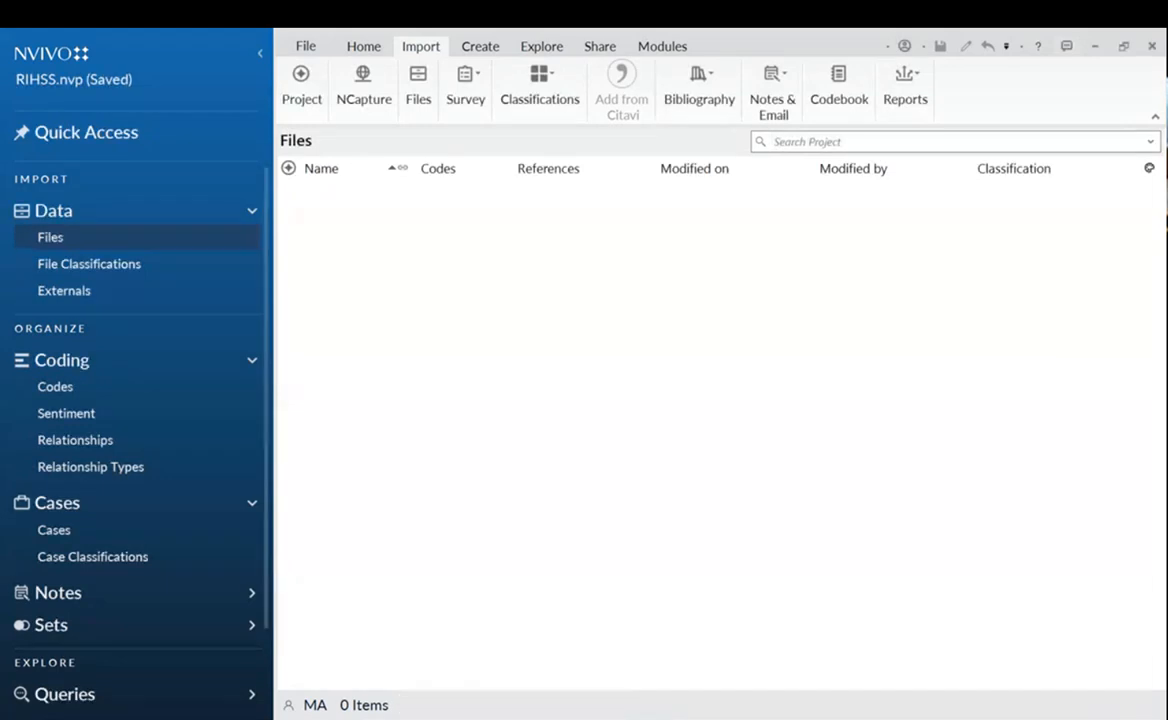
Close the interviewee-named document in Word and import it into the project's Files, keeping its default document properties.
key(alt+Tab)
click(1143, 43)
click(418, 85)
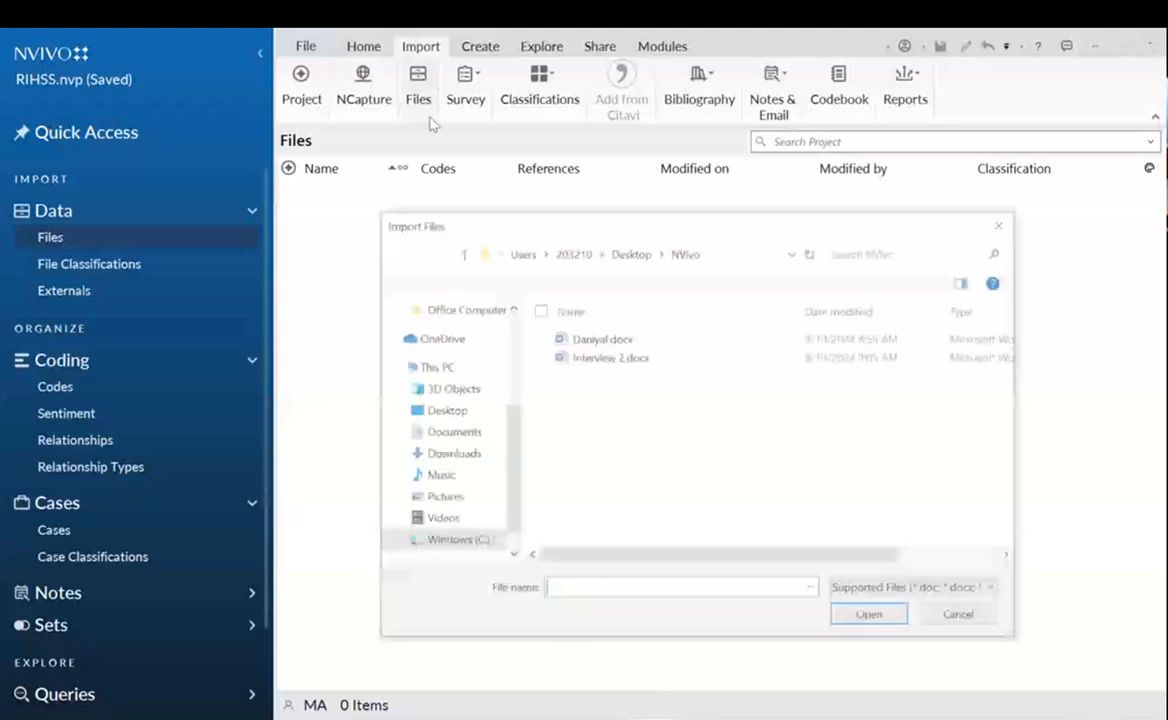
double_click(592, 339)
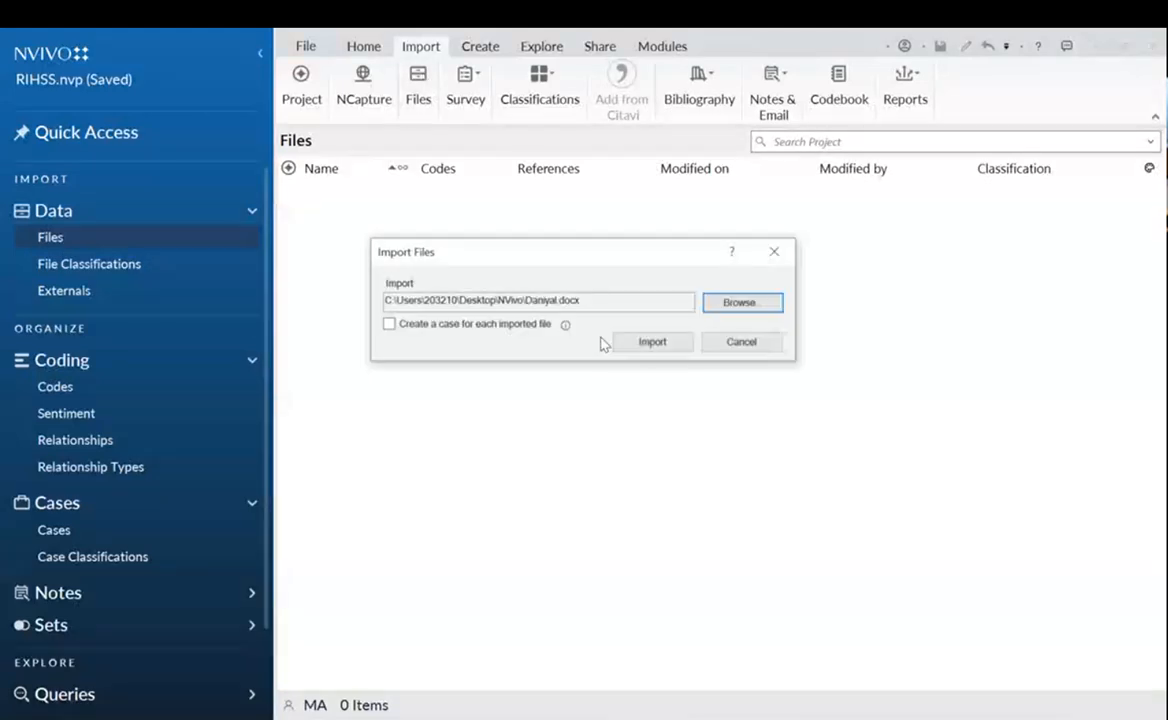
click(683, 343)
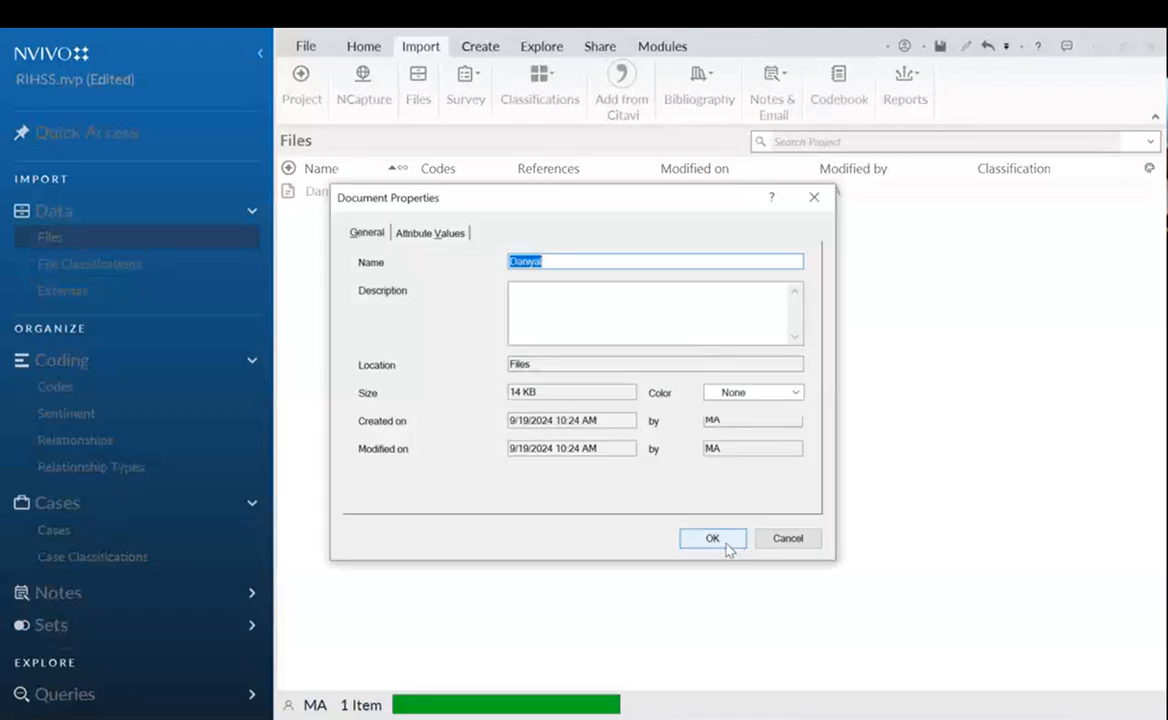
click(711, 538)
Open the imported interview document and look through the participant details, question and answer text.
click(361, 210)
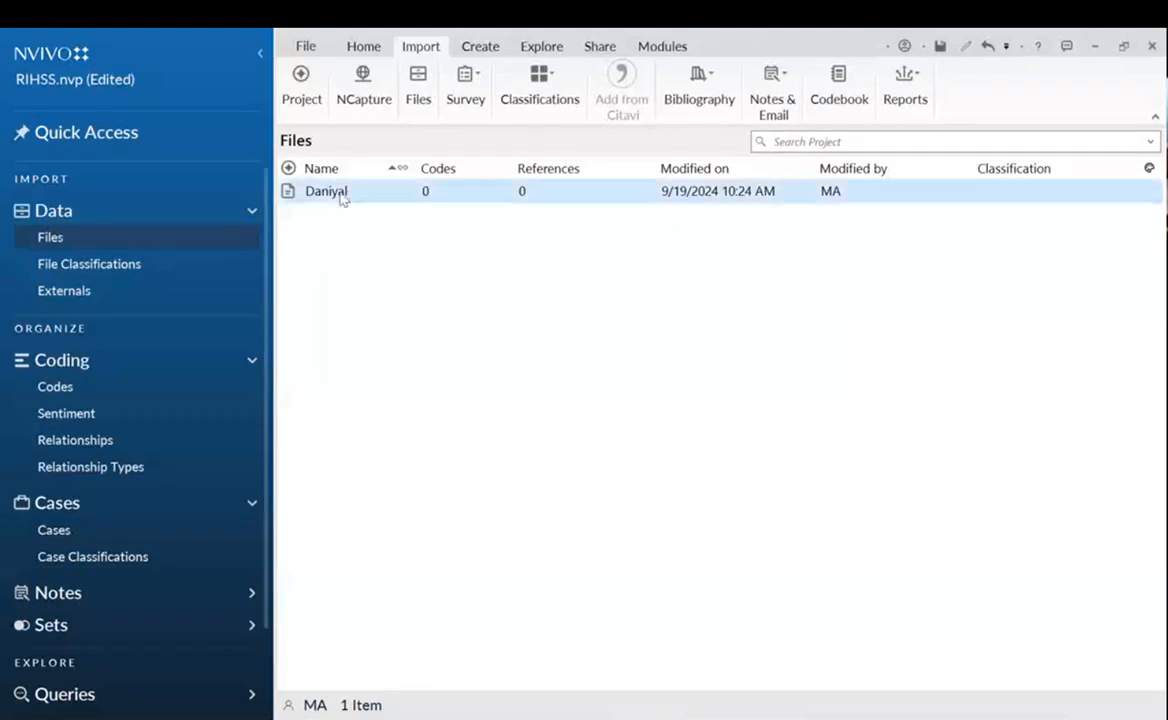
double_click(341, 193)
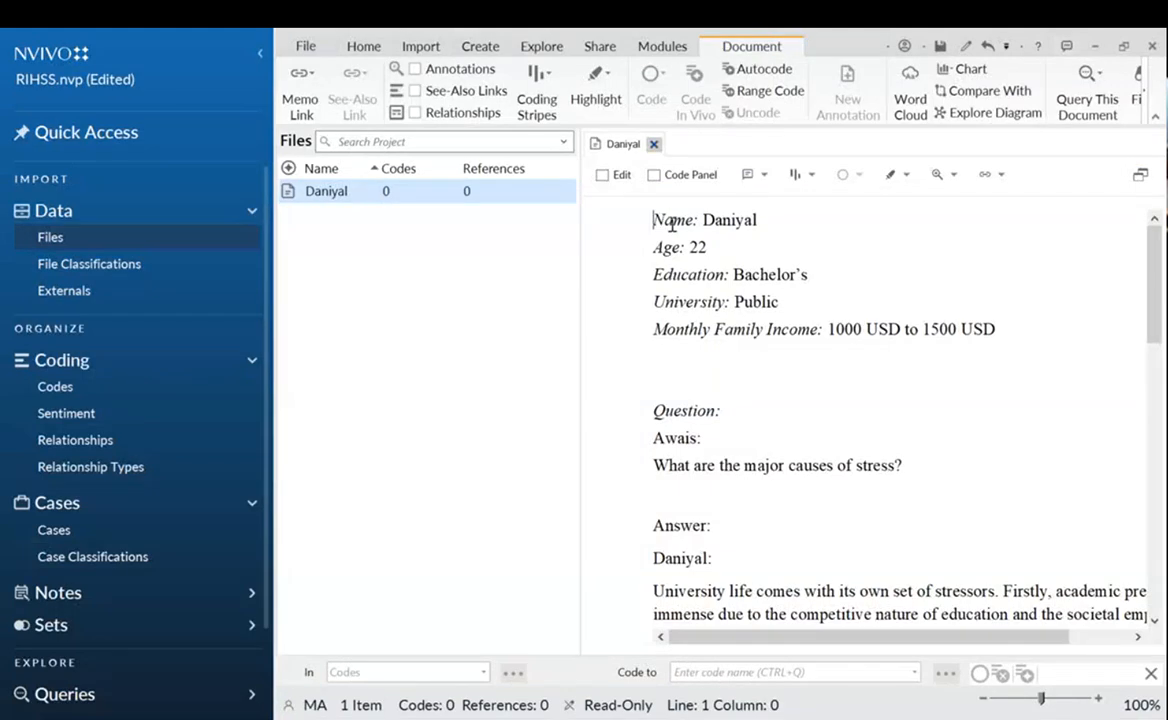
drag(652, 220, 755, 570)
scroll(755, 570, down, 3)
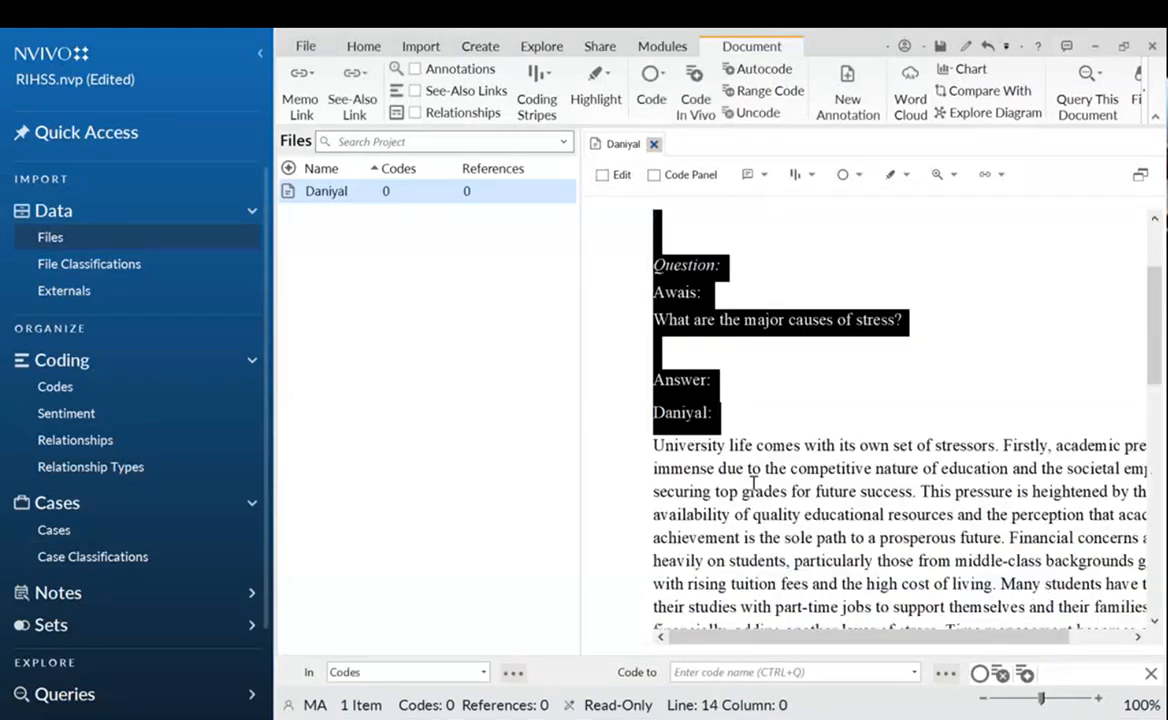
scroll(780, 460, up, 3)
click(740, 375)
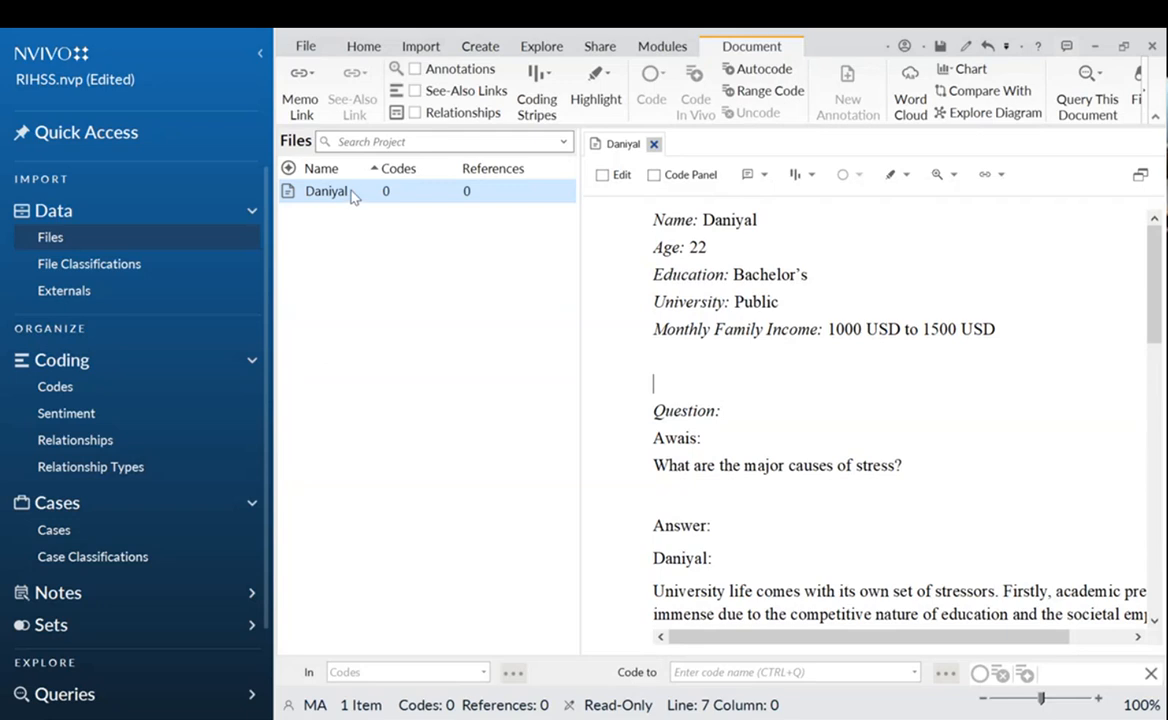
Review the participant details in the interview document and view the project's Cases list, dismissing its introduction.
drag(602, 205, 997, 326)
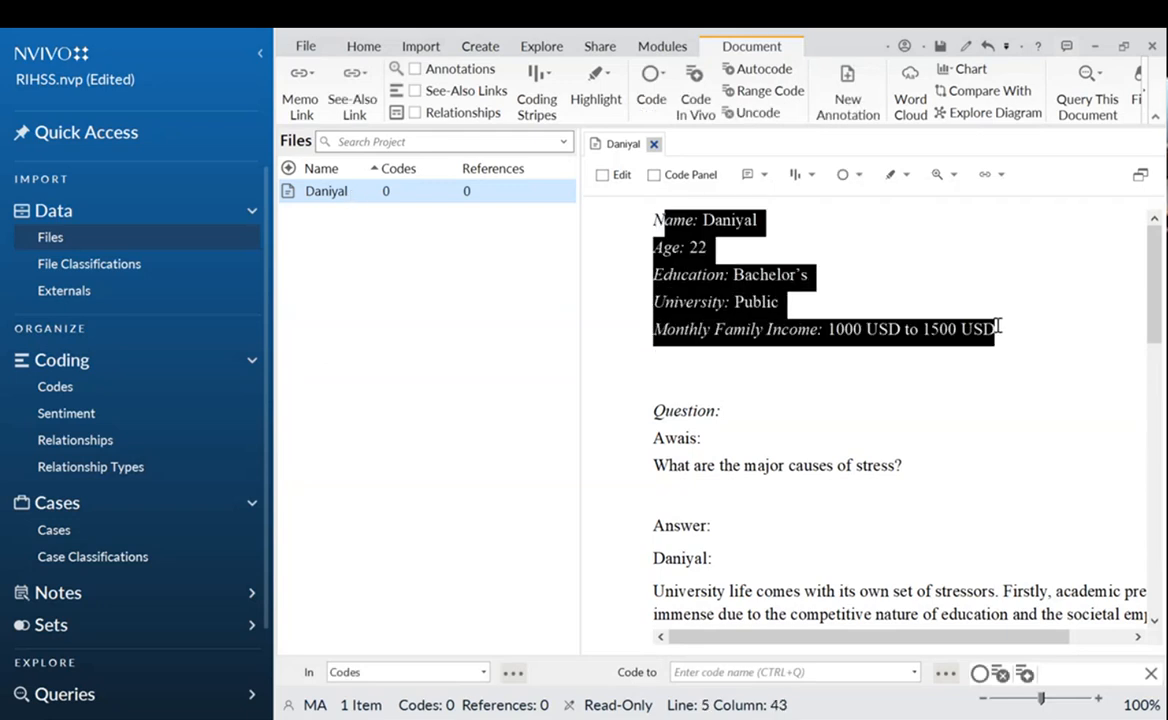
click(792, 331)
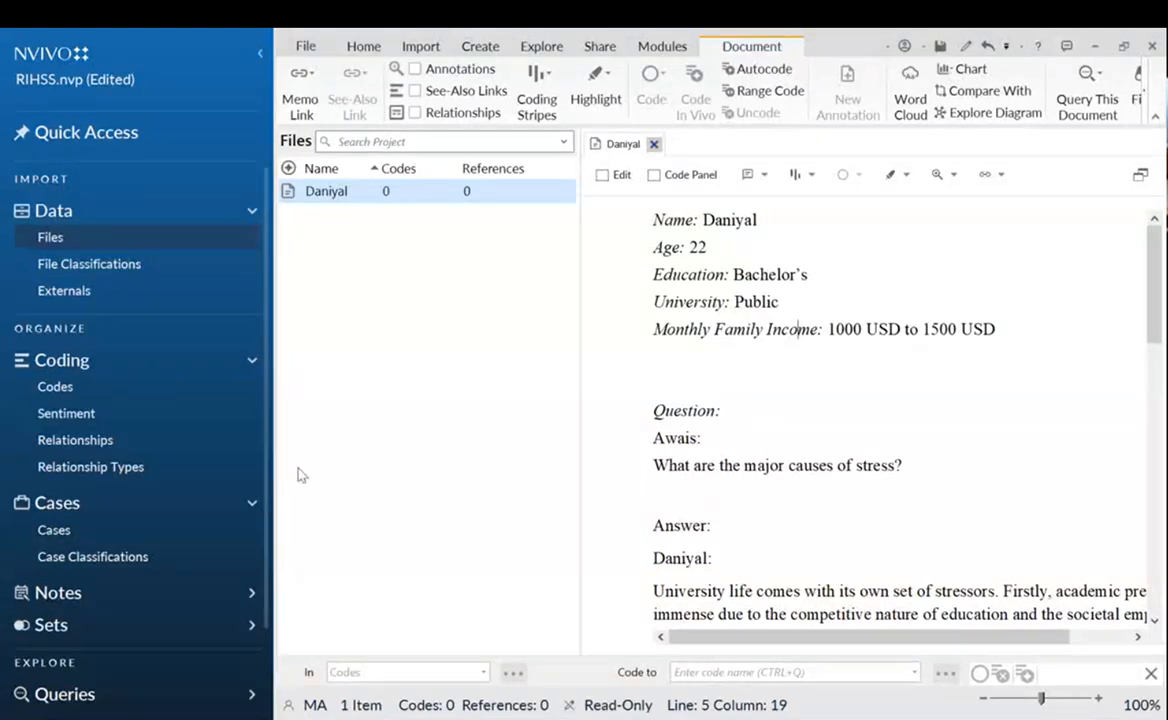
click(55, 530)
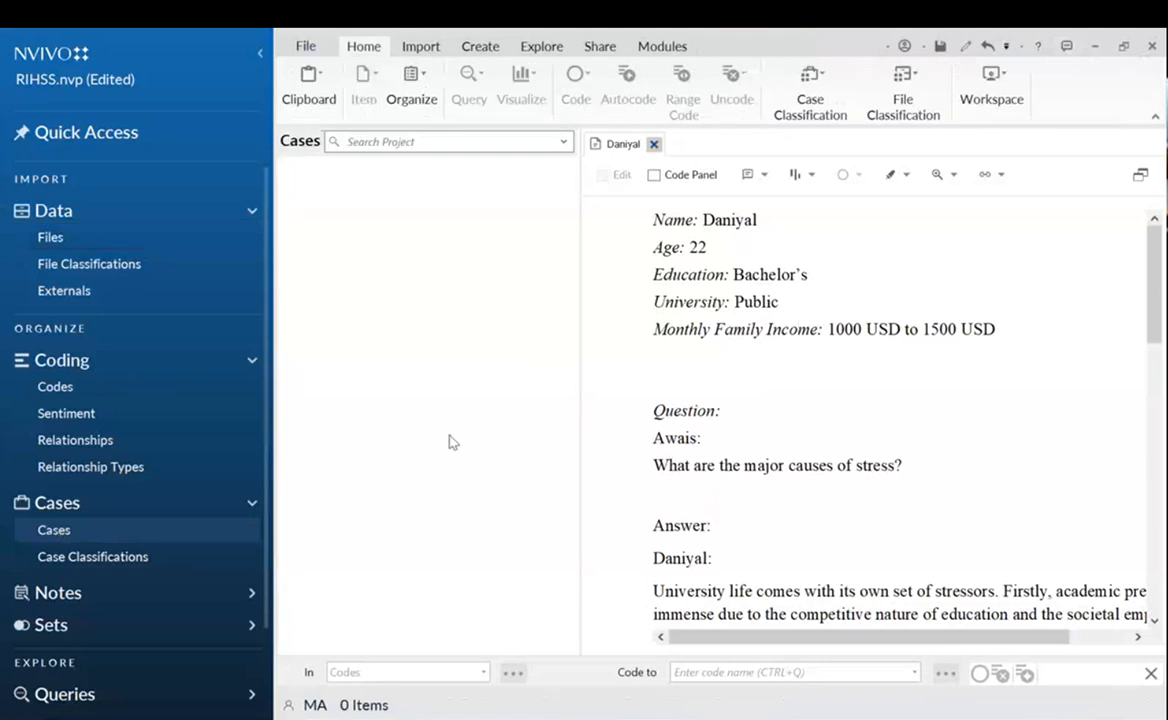
click(429, 645)
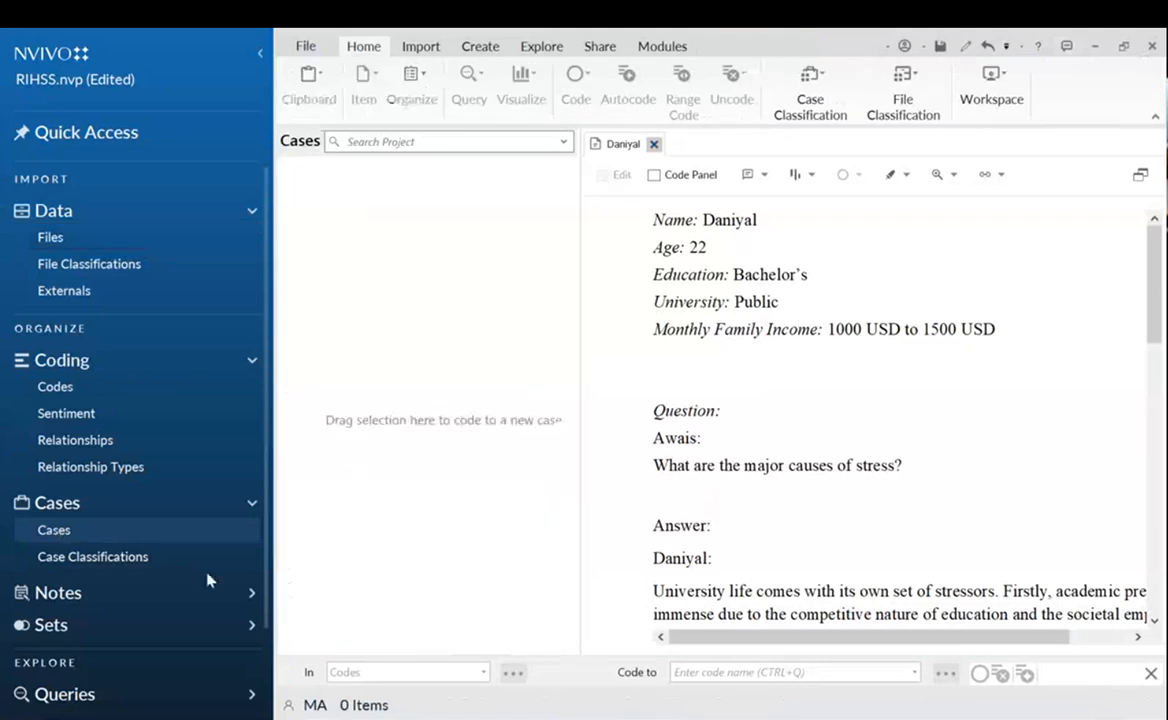
Show the project's Case Classifications, widen the list area beside the interview document, and dismiss the introduction.
click(118, 560)
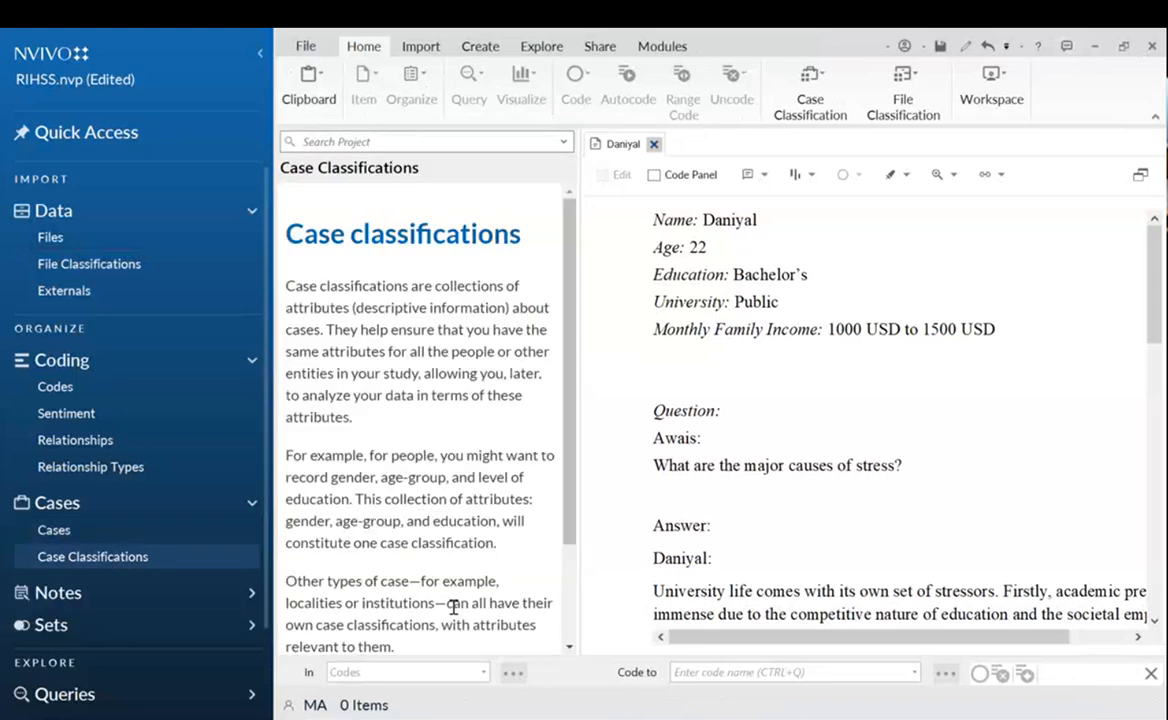
drag(589, 186, 665, 190)
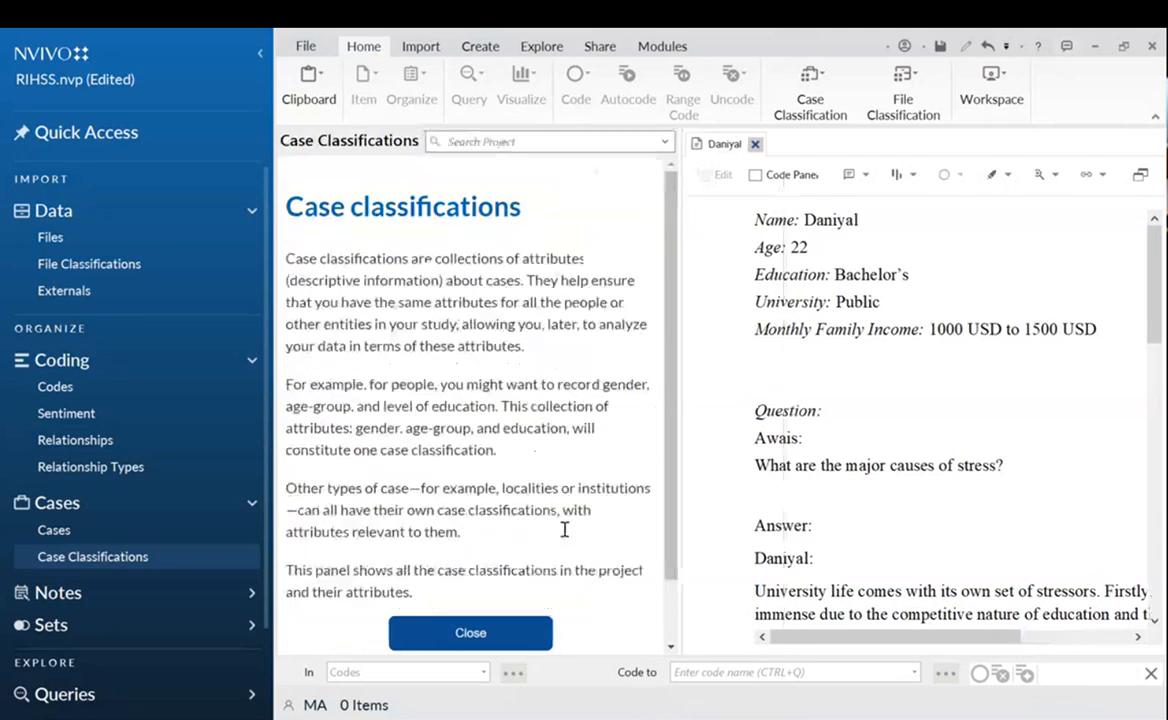
click(476, 632)
Create a new case classification named People, rather than adding a predefined one.
right_click(408, 282)
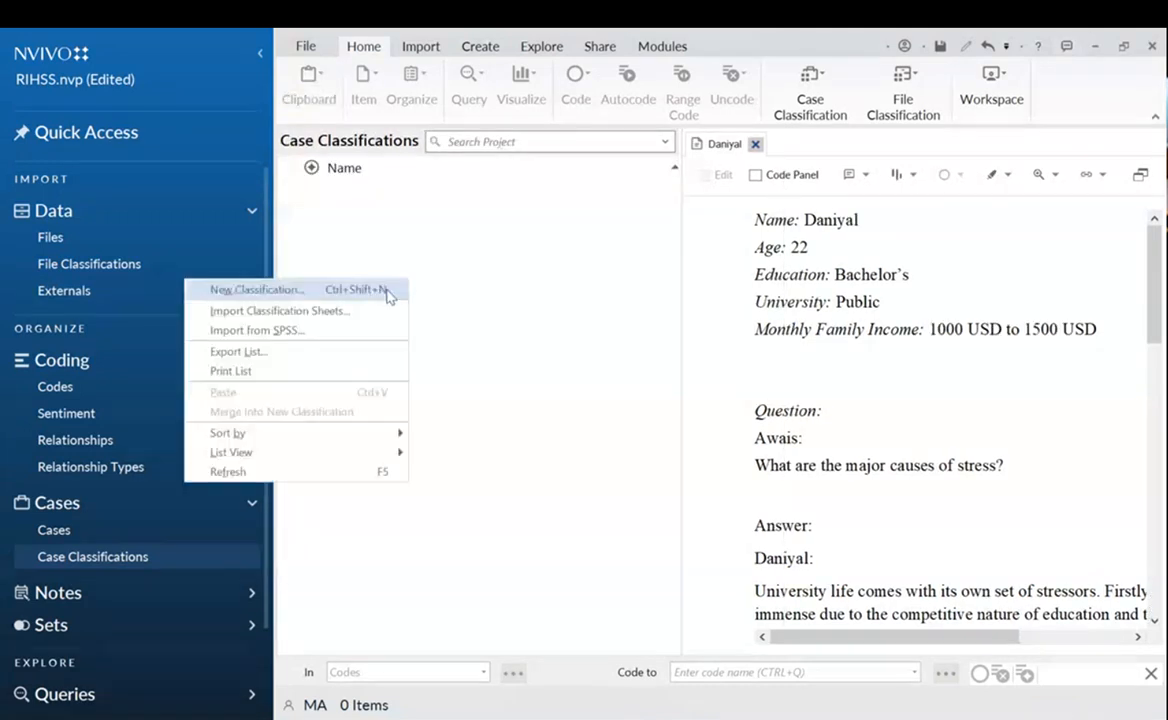
click(389, 292)
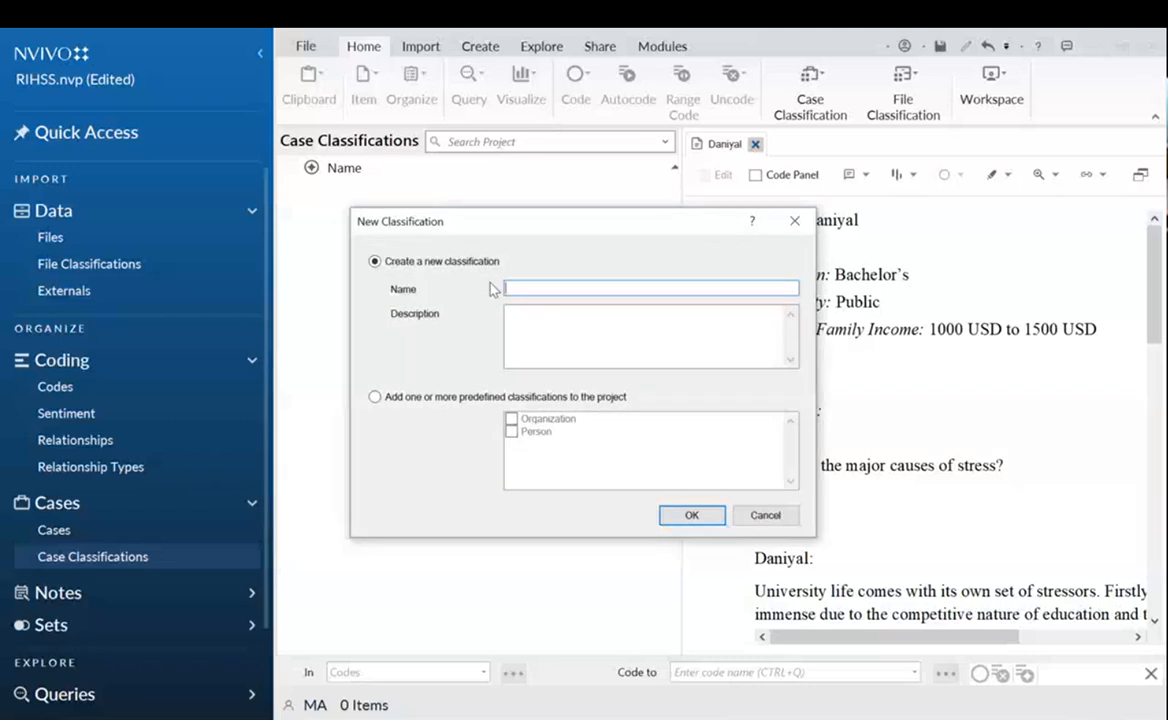
text(People)
click(478, 396)
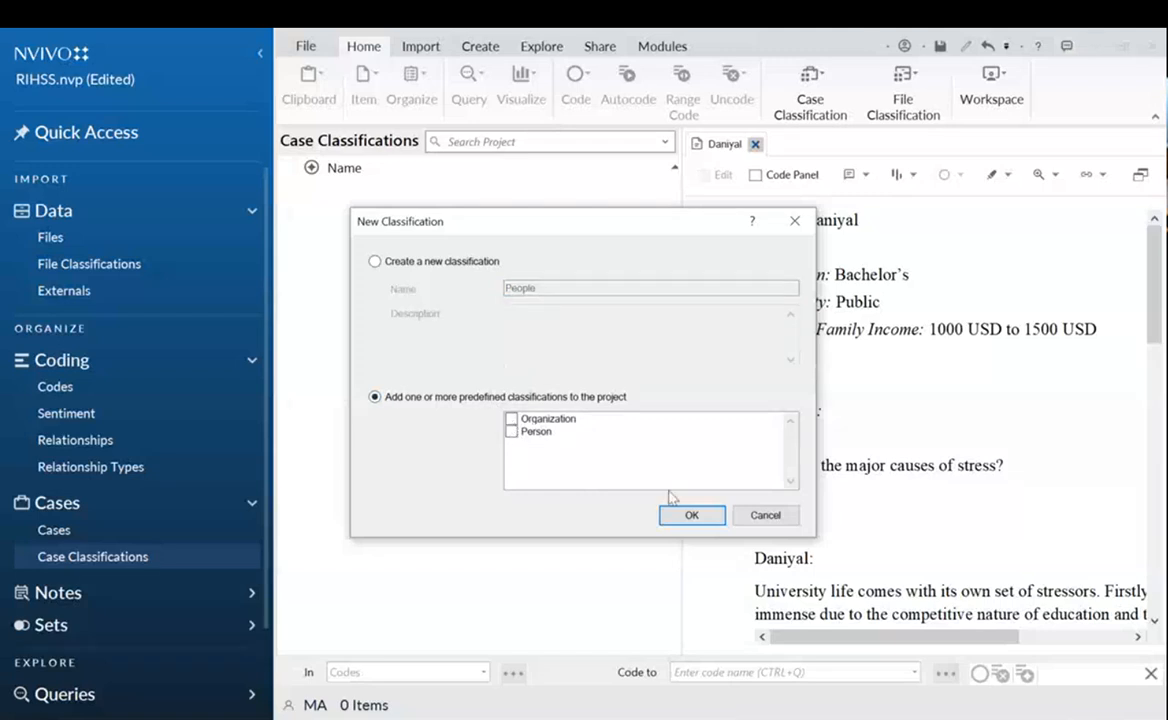
click(438, 263)
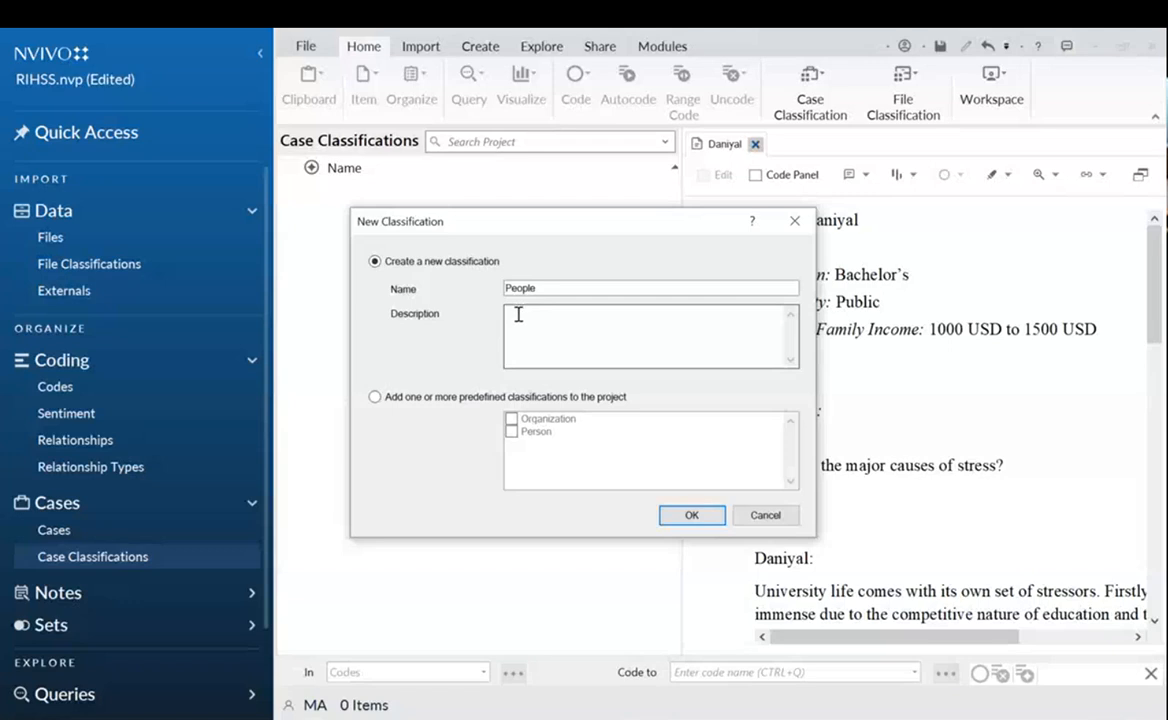
click(690, 515)
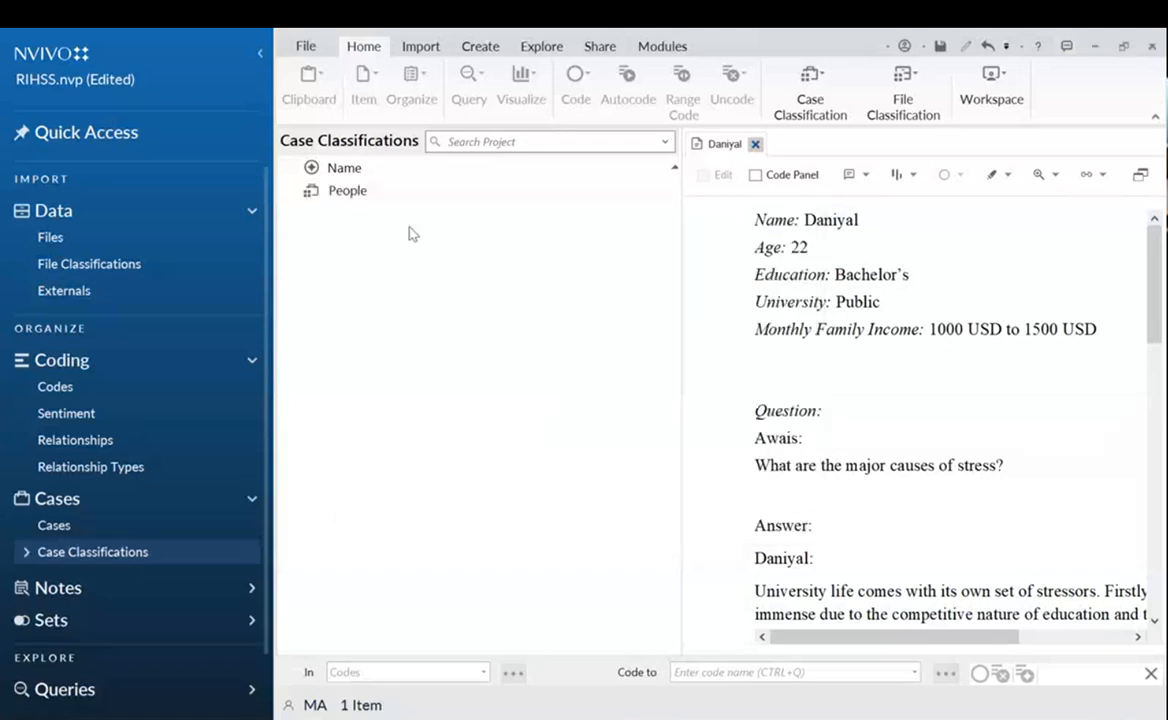
Start a new attribute named Age for the People classification, moving its dialog clear of the participant details.
right_click(342, 194)
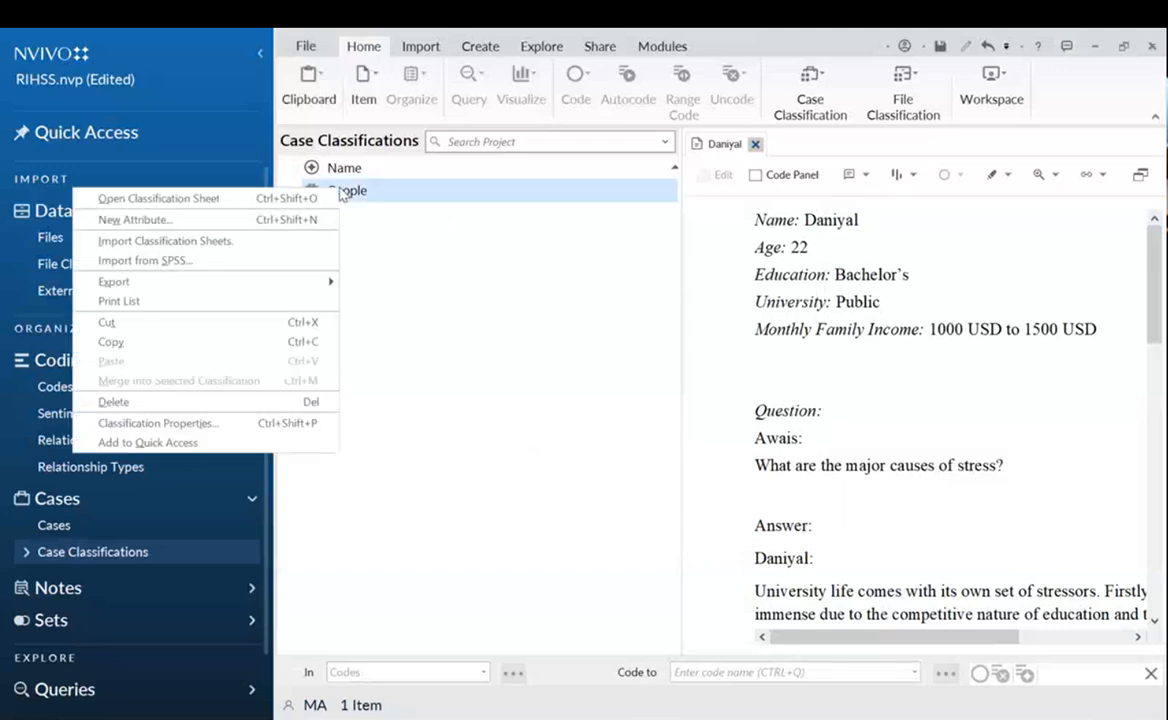
click(285, 222)
drag(512, 224, 340, 246)
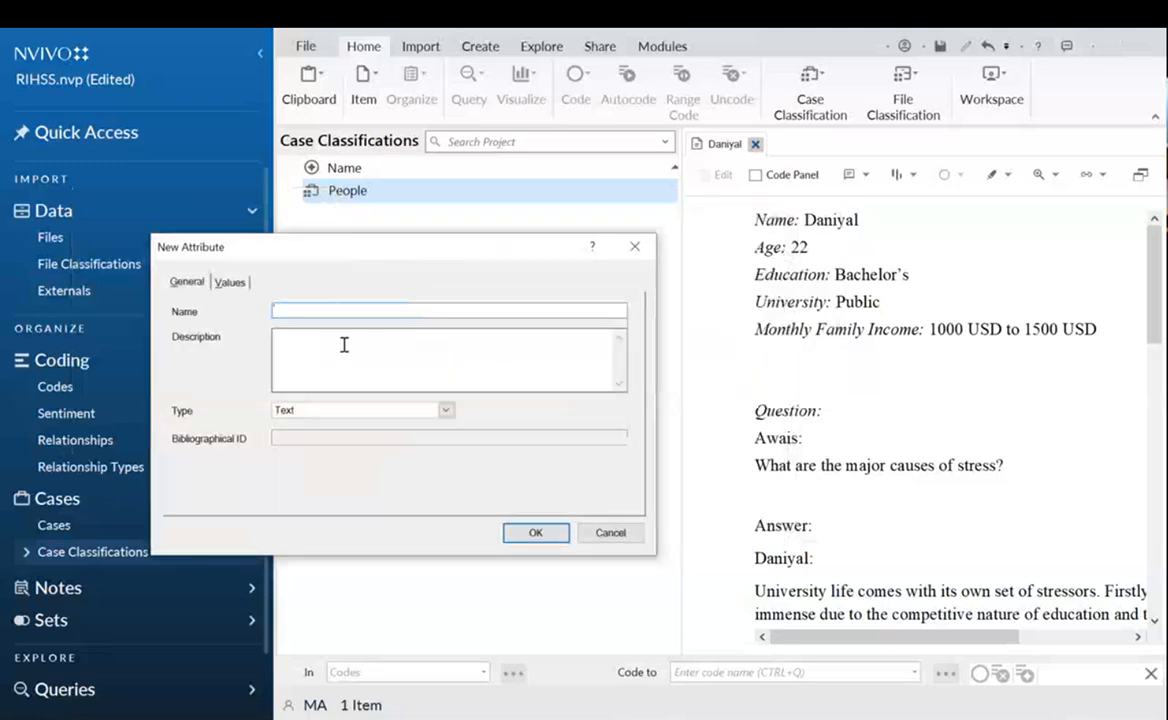
text(Age)
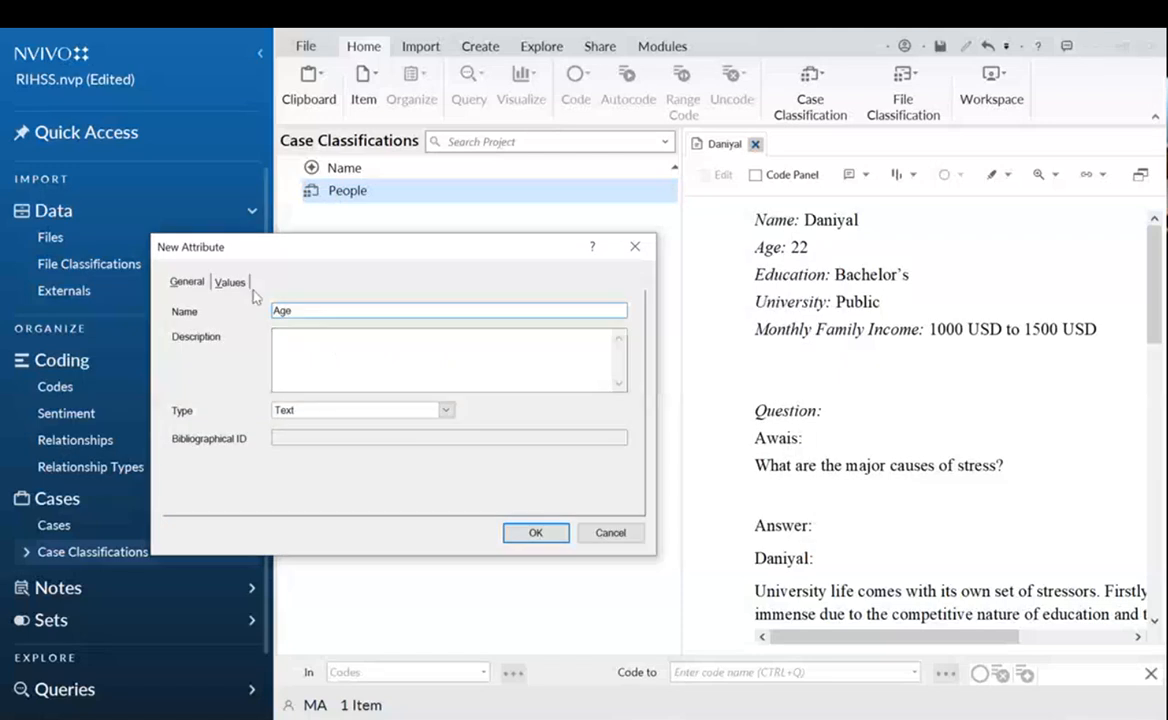
Add the values 22, 23, 24 and 25 to the Age attribute and save it.
click(230, 283)
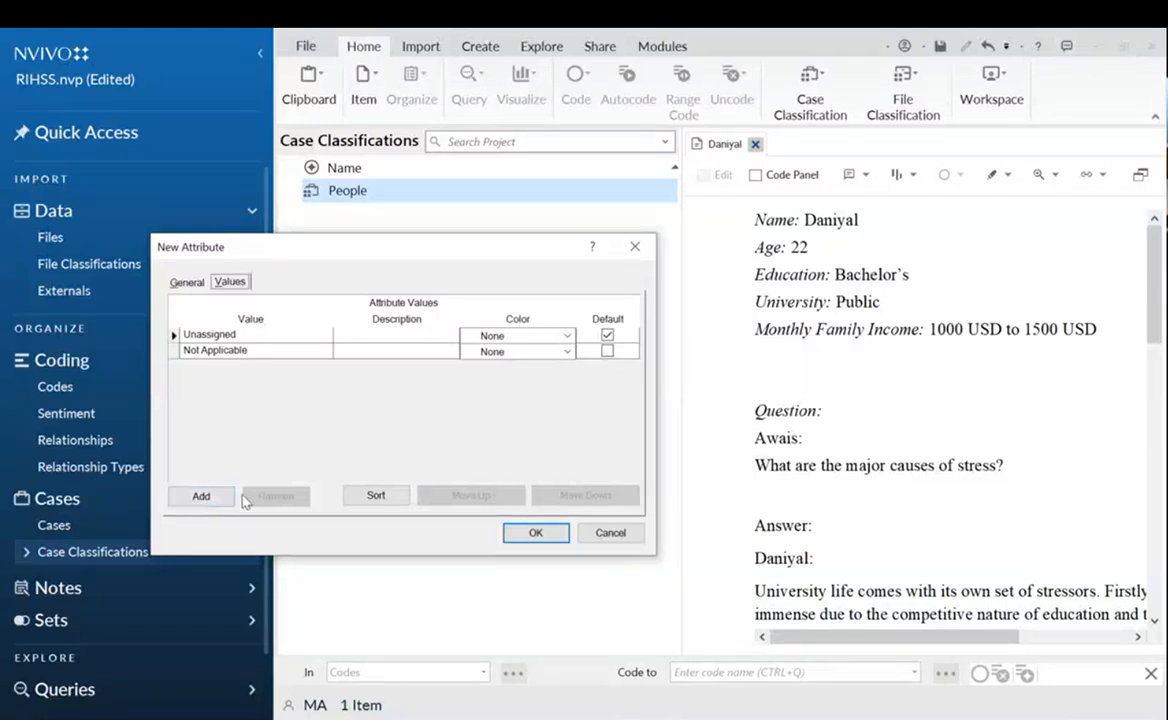
click(222, 497)
text(22)
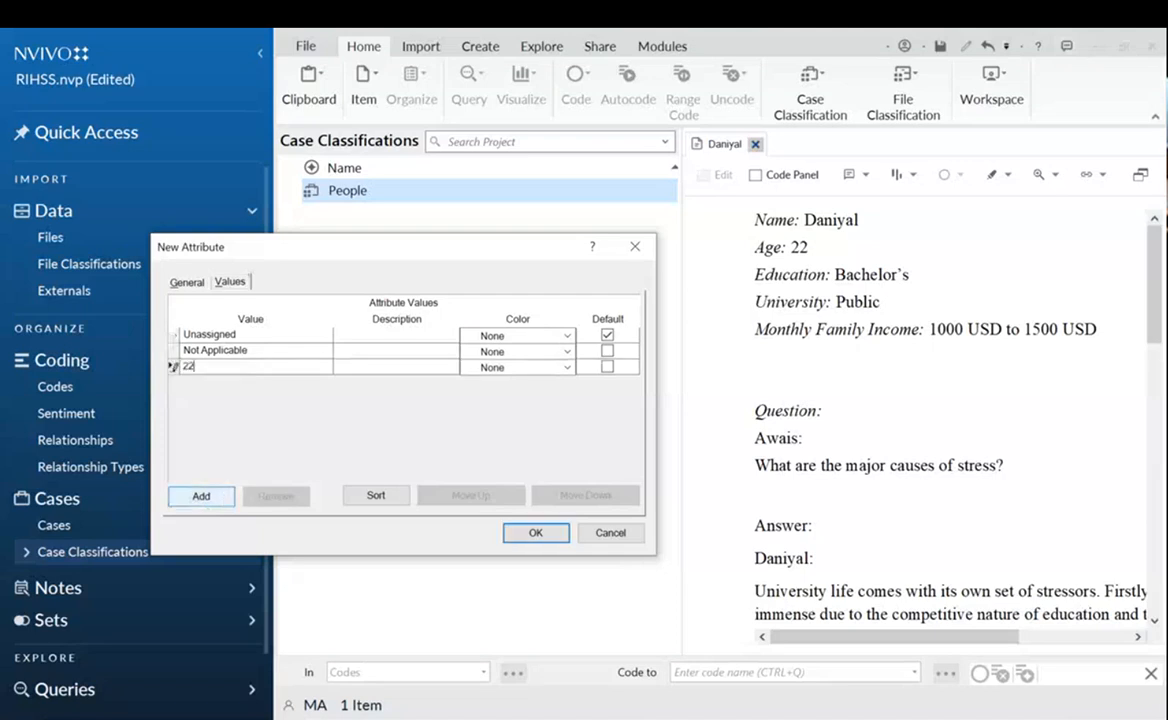
click(200, 496)
text(23)
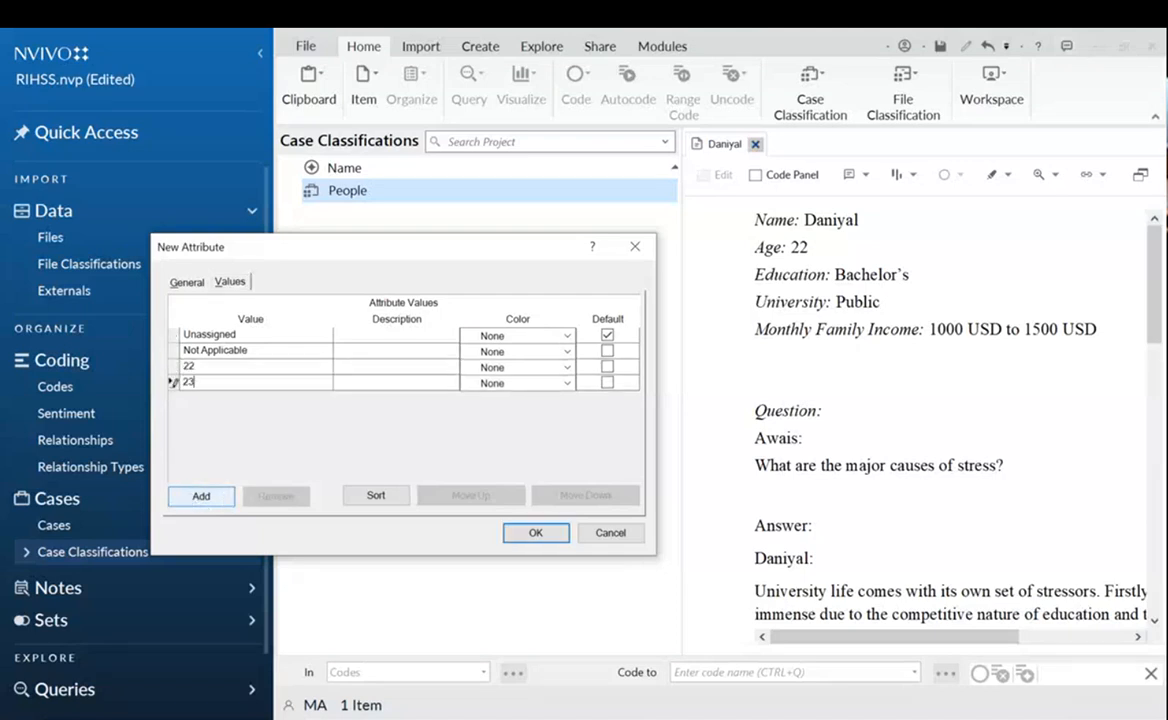
click(201, 496)
text(24)
click(201, 496)
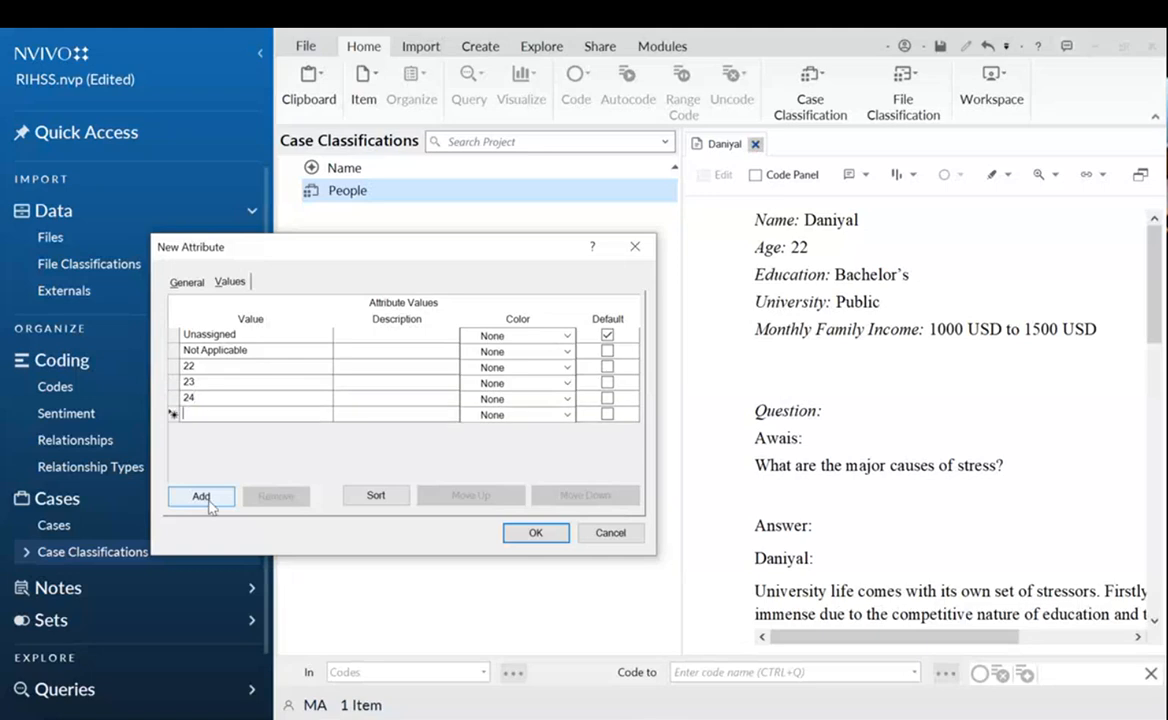
text(25)
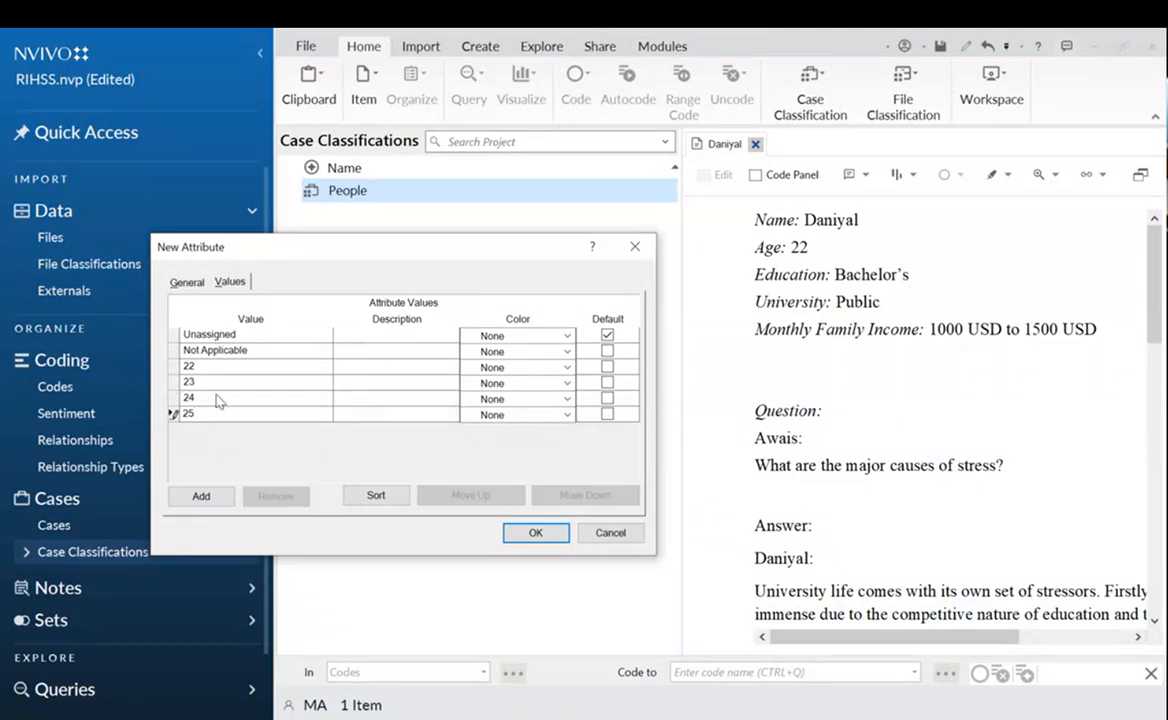
click(533, 532)
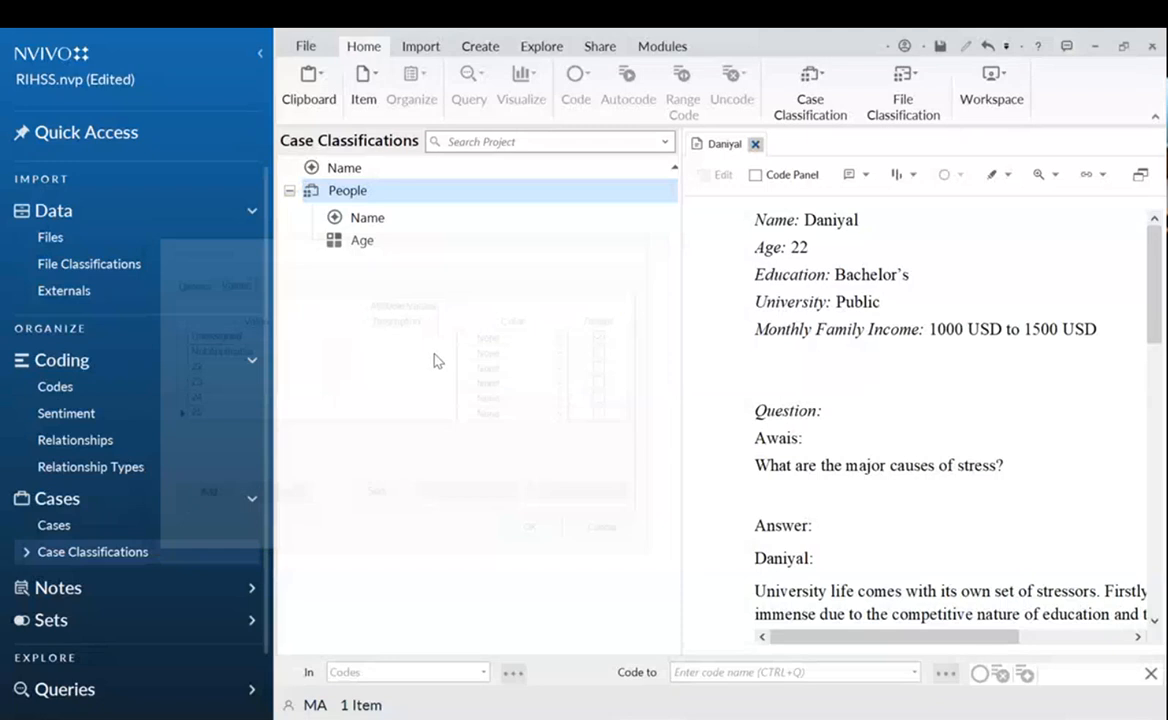
Add an Education attribute with the value Bachelor to the People classification.
right_click(337, 200)
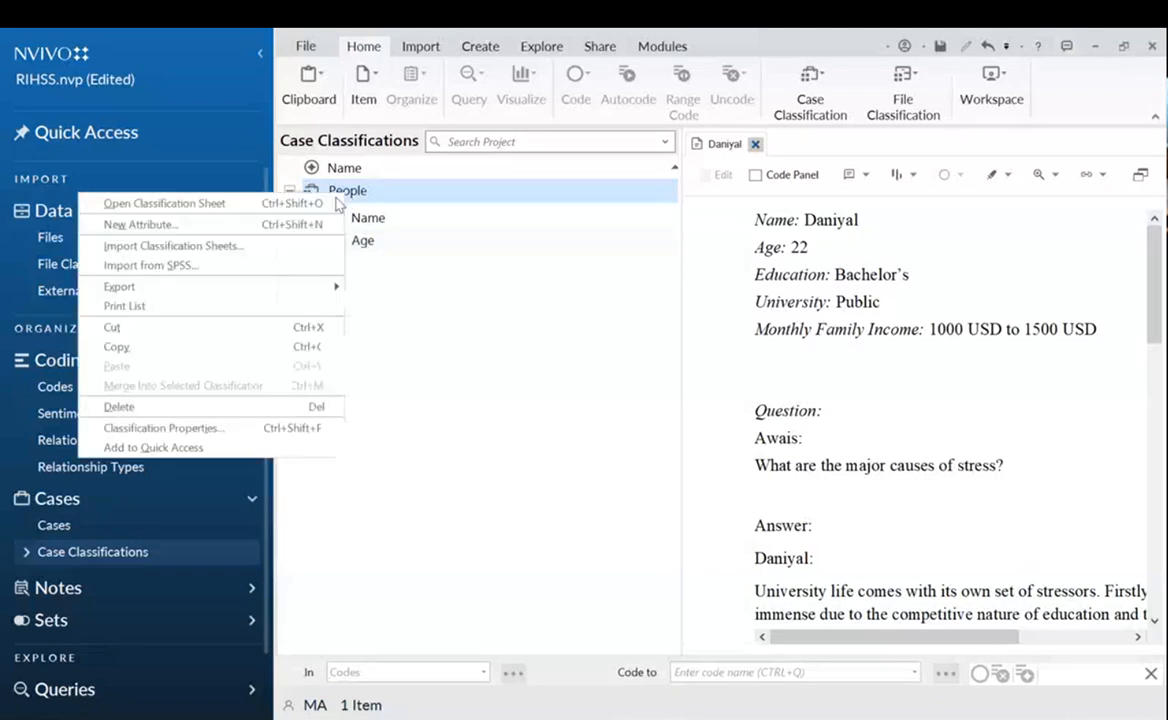
click(335, 224)
text(Education)
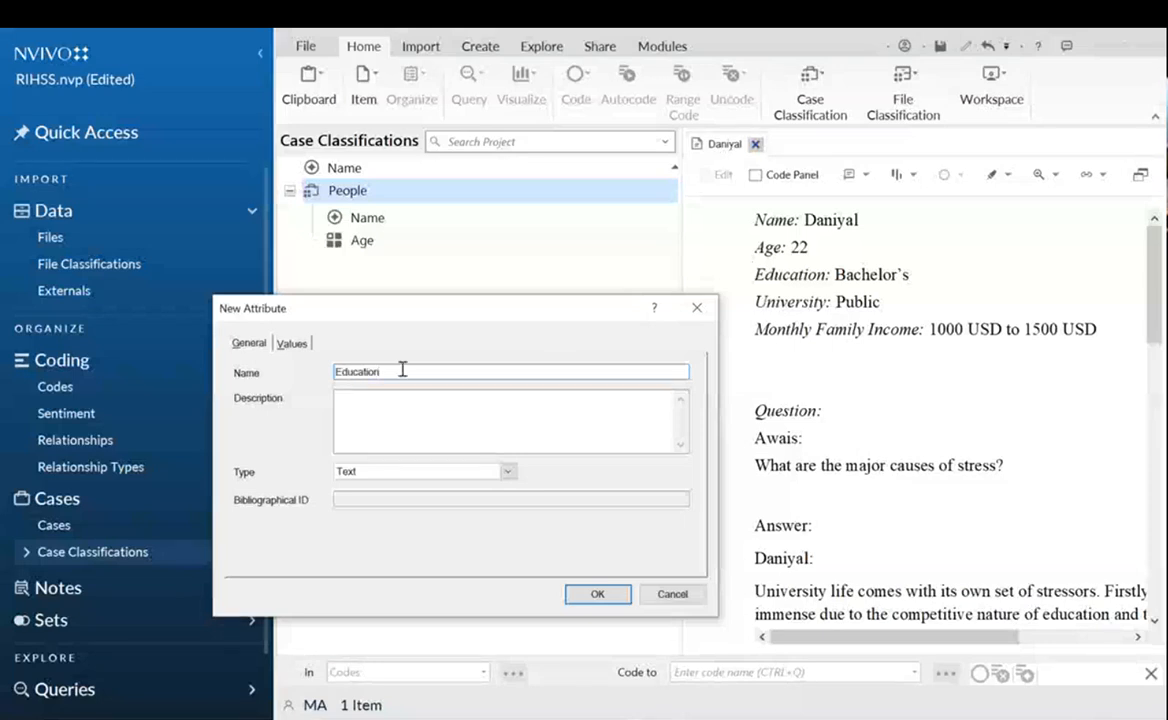
click(292, 343)
click(263, 557)
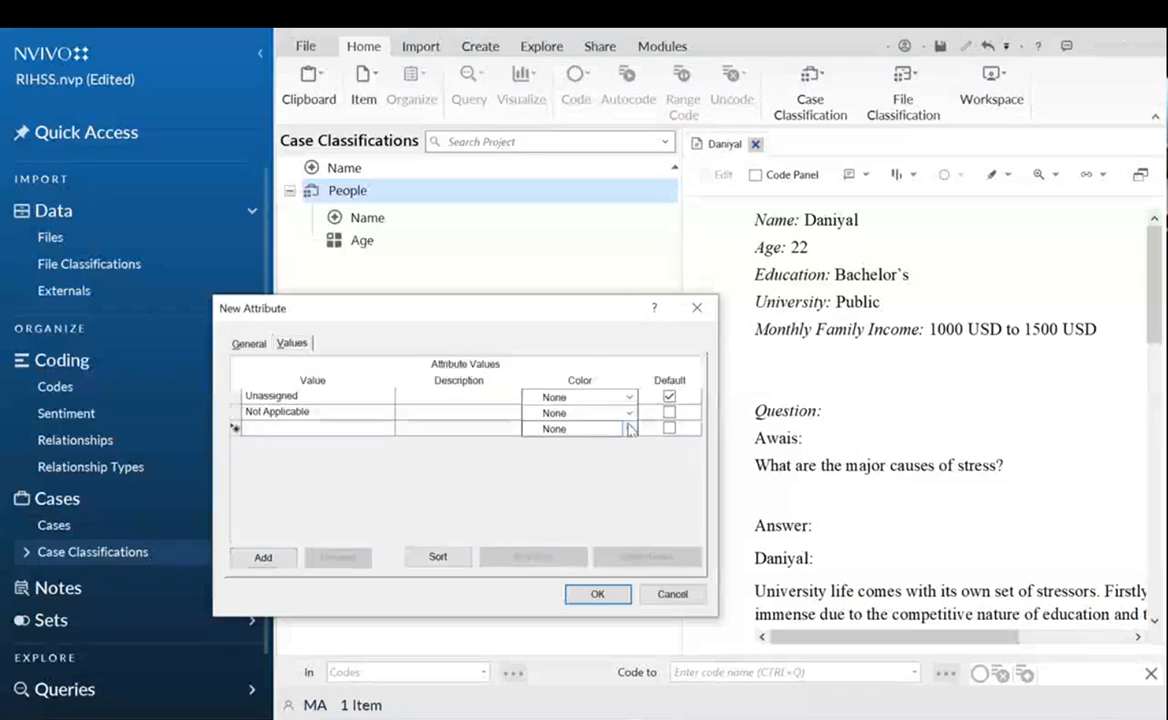
text(Bacho)
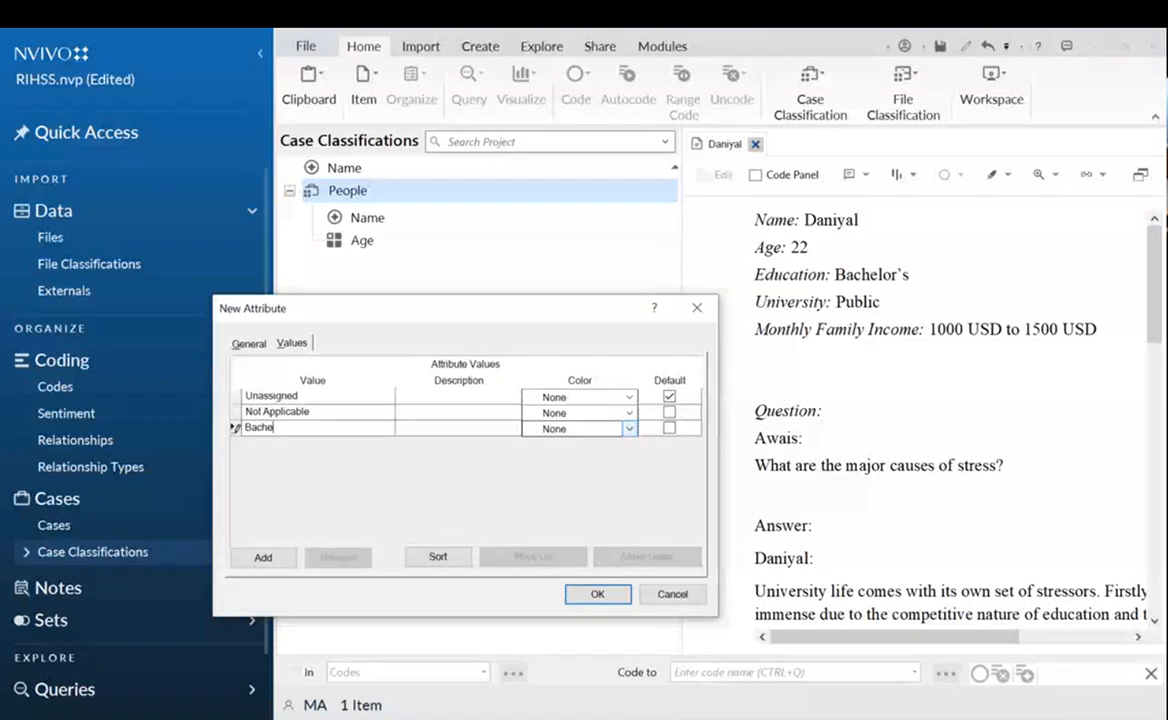
text(lor)
key(Return)
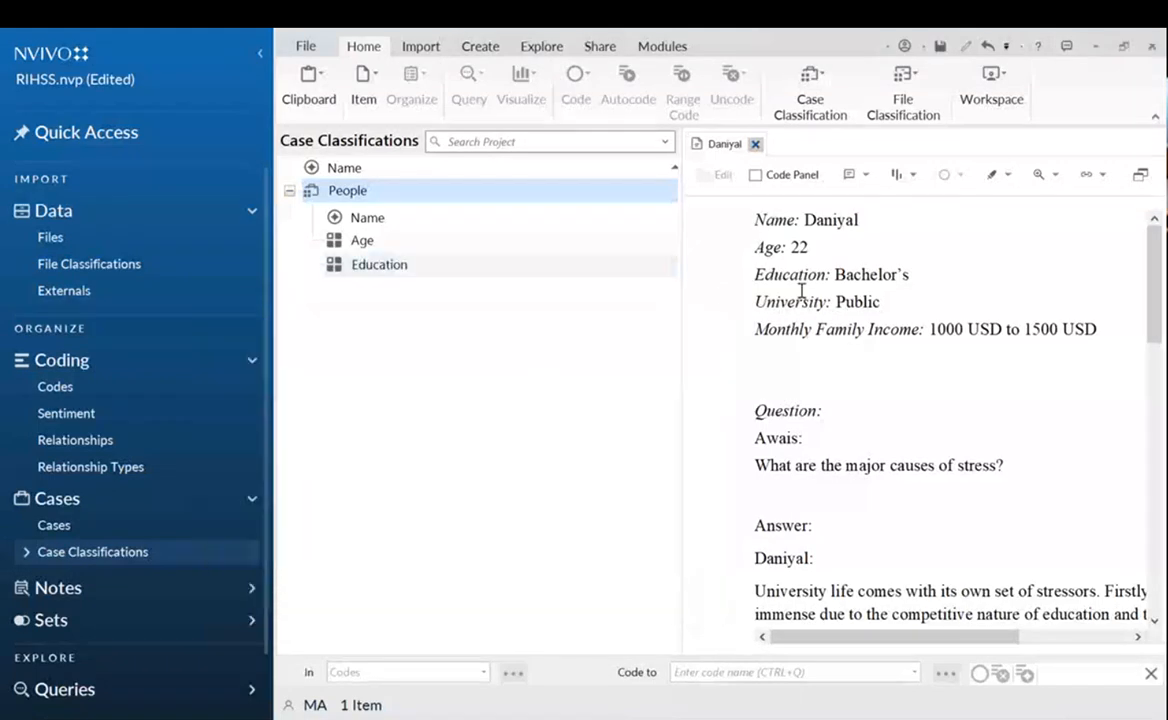
Start another new attribute for the People classification and name it University.
right_click(345, 190)
click(326, 230)
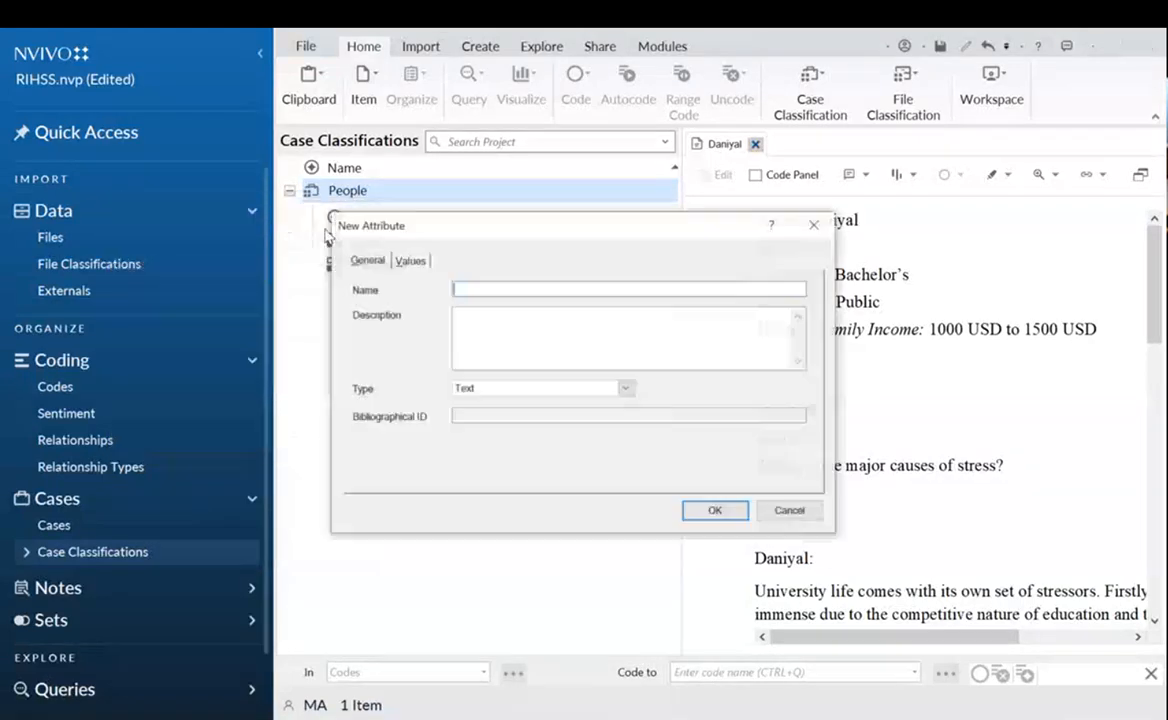
text(Uniwrsi)
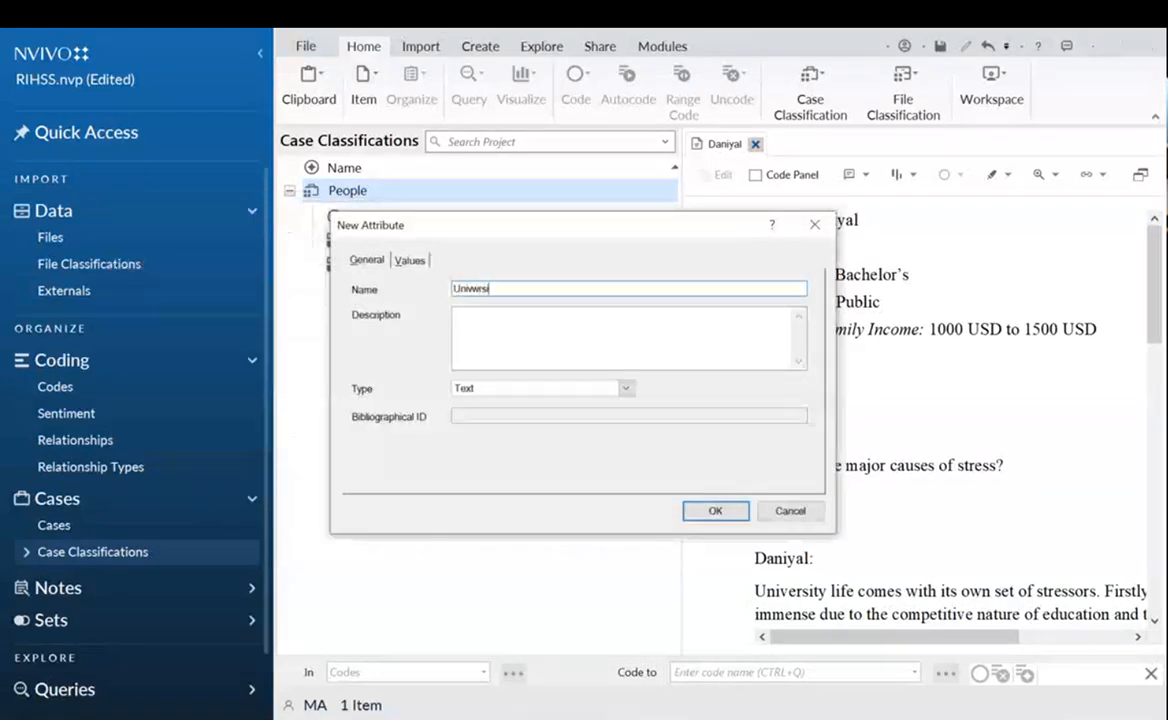
key(BackSpace)
key(BackSpace)
key(BackSpace)
key(BackSpace)
text(versity)
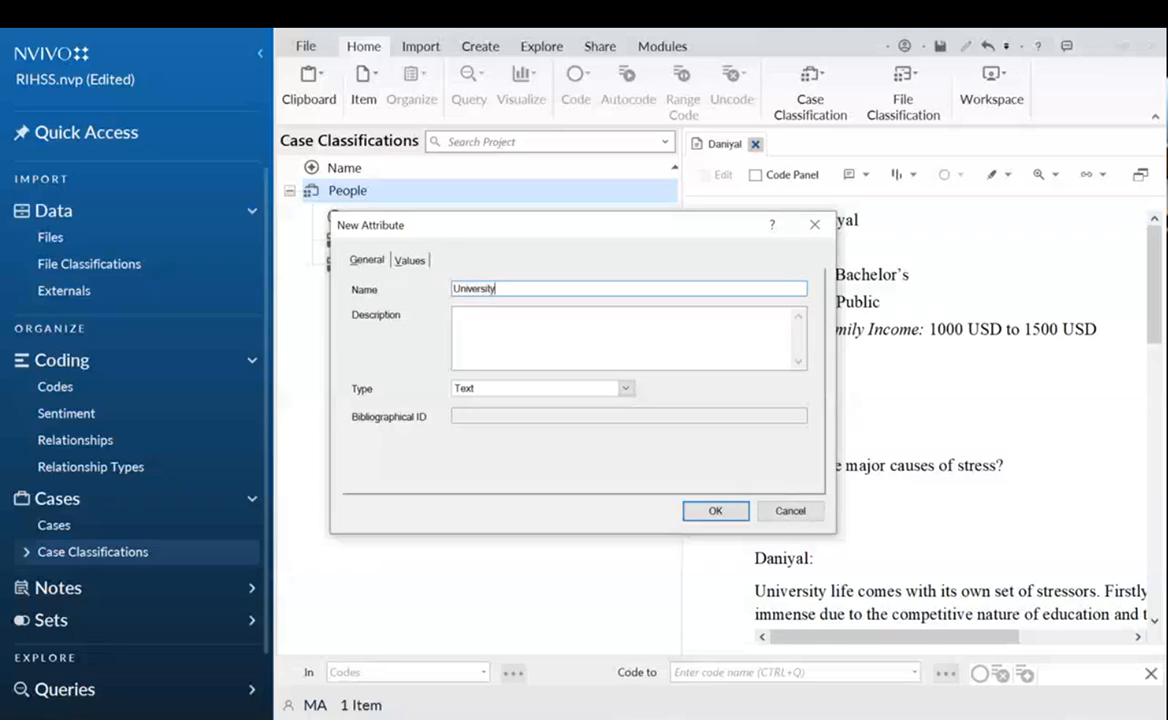
Add the values Public and Private to the University attribute and save it.
click(409, 259)
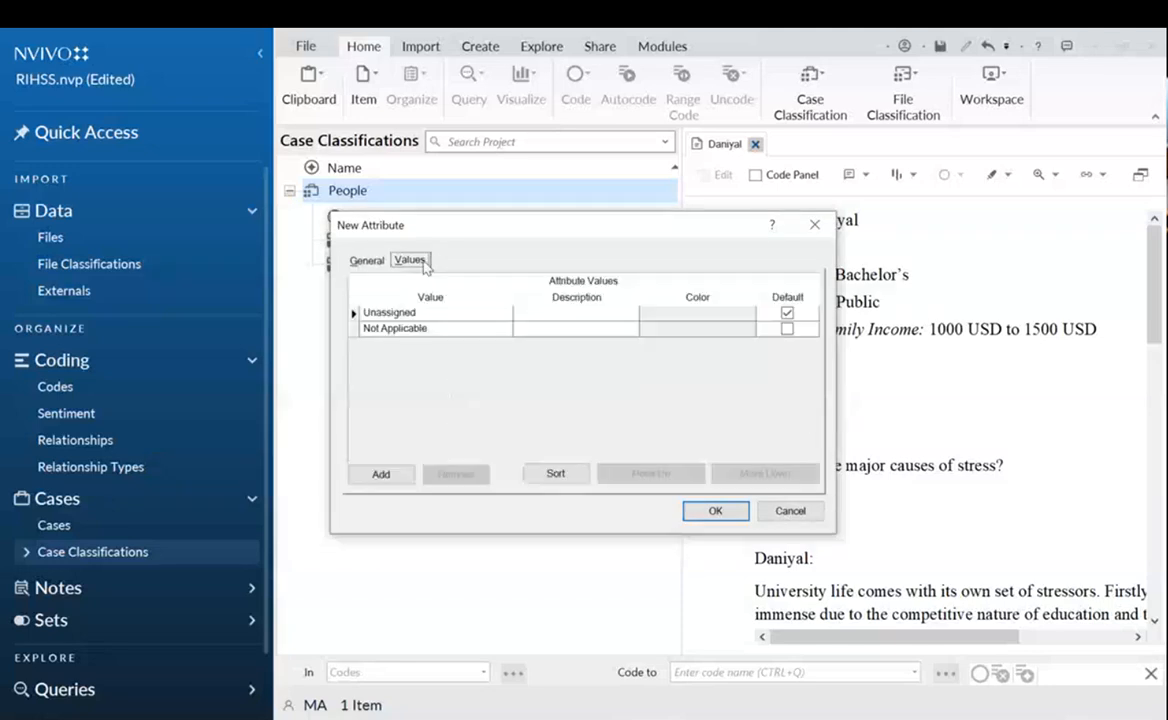
click(381, 474)
text(Public)
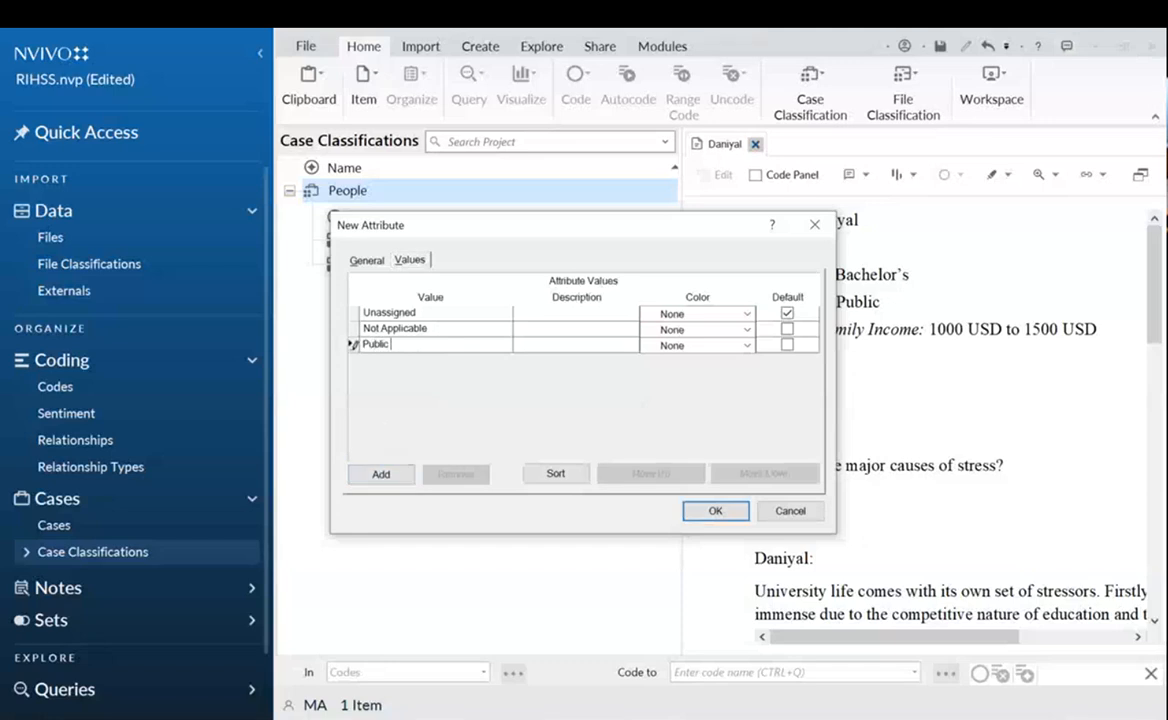
click(381, 474)
text(Priv)
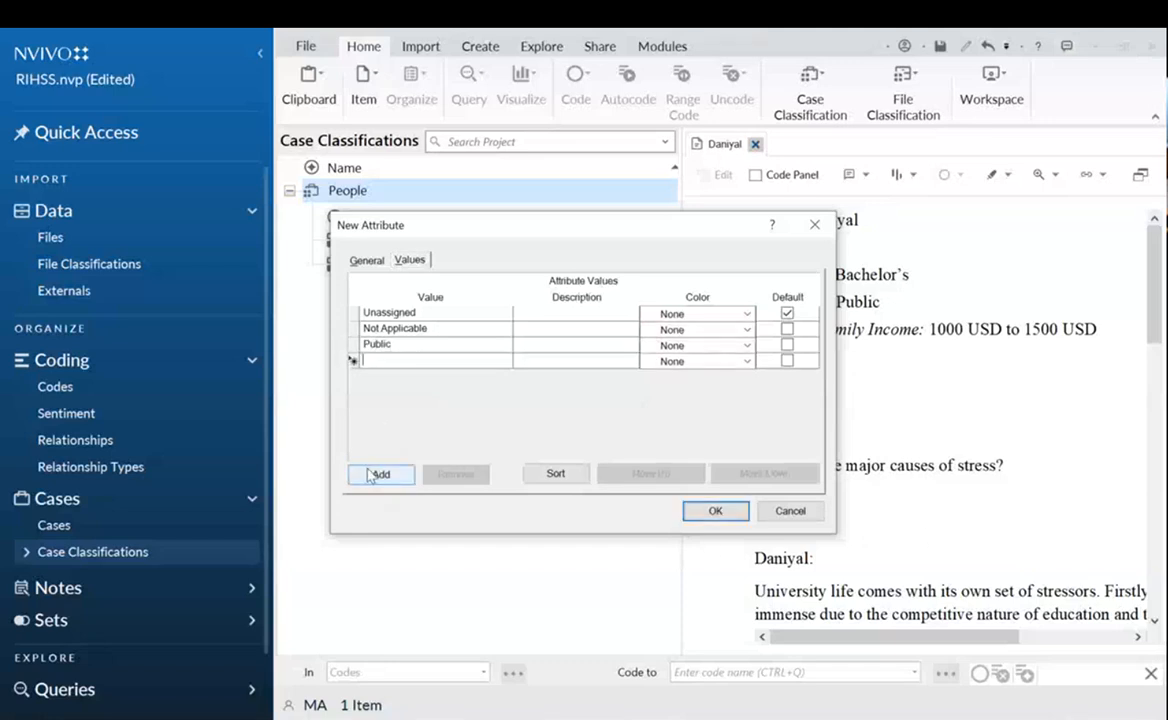
text(ate)
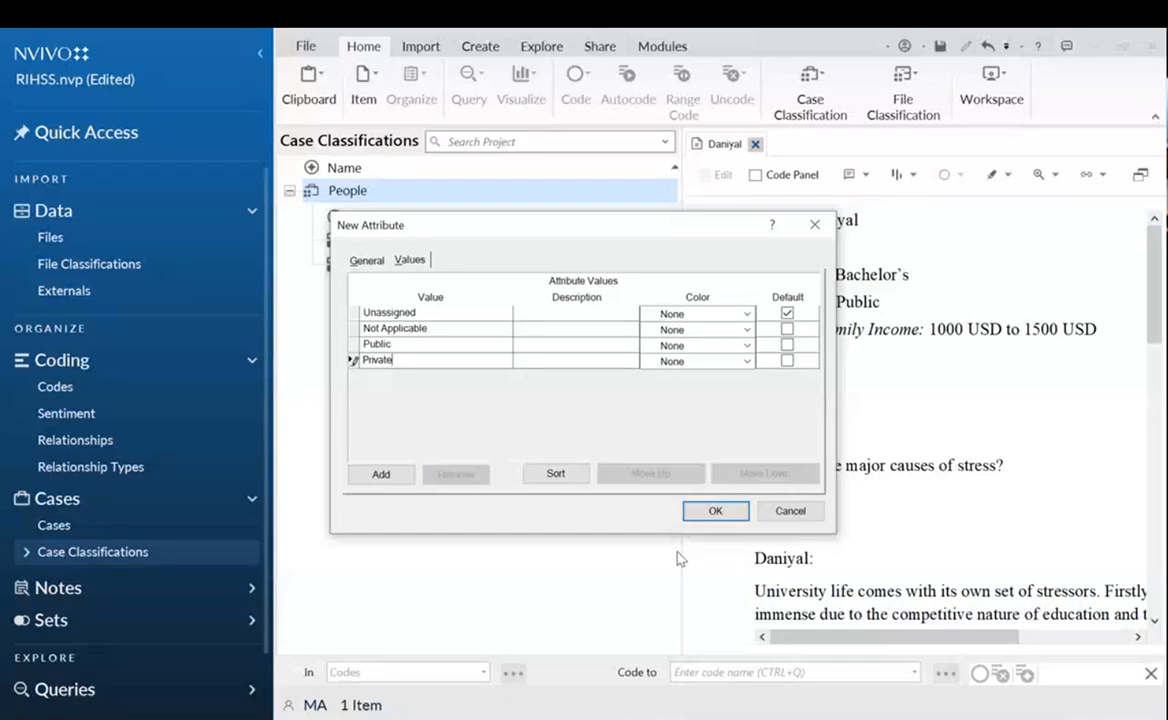
click(714, 511)
right_click(388, 198)
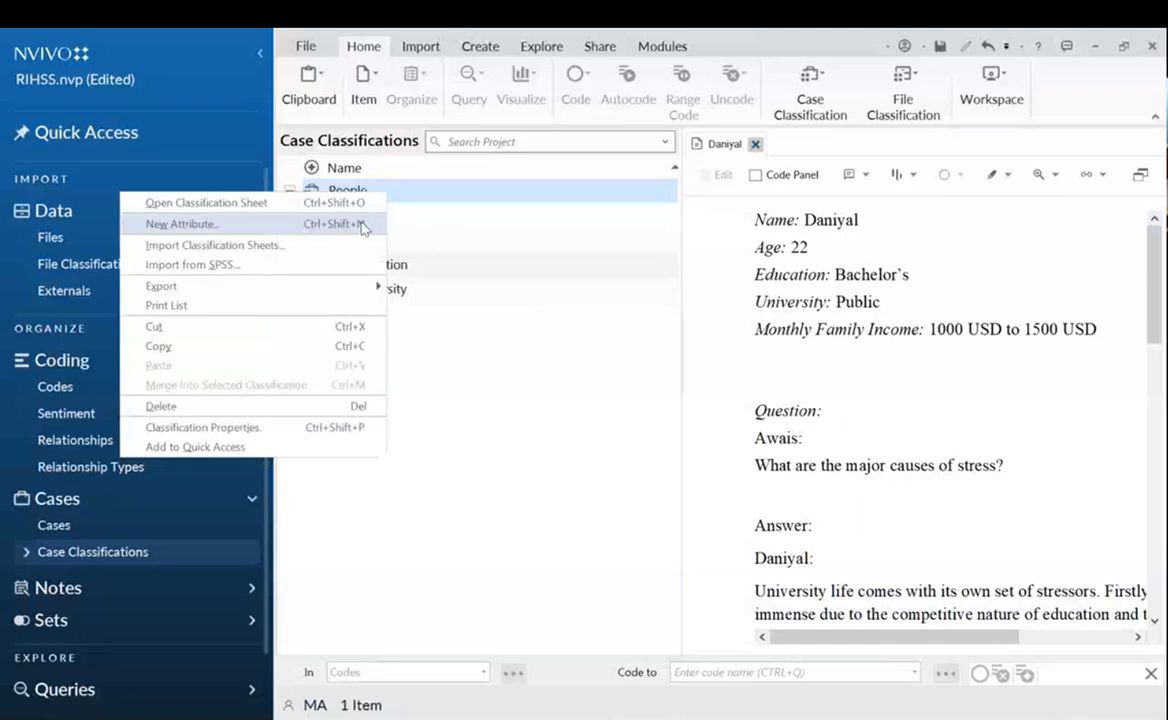
click(360, 224)
text(Monthly FDam)
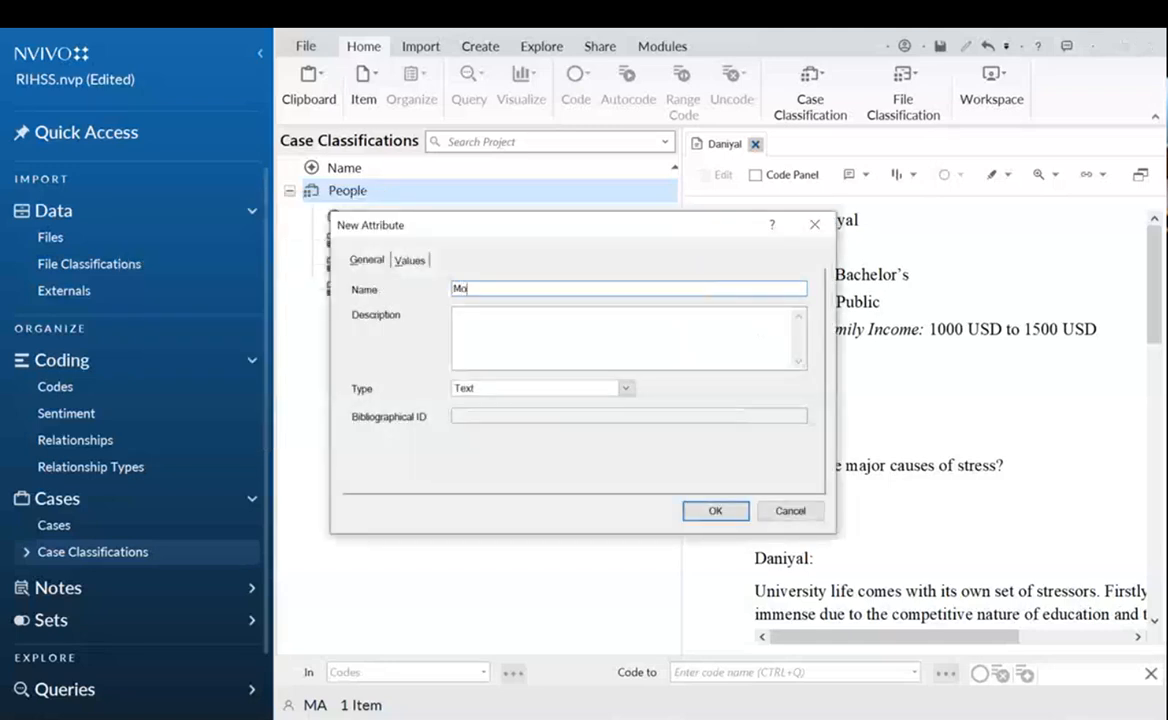
key(BackSpace)
key(BackSpace)
key(BackSpace)
text(amily Income)
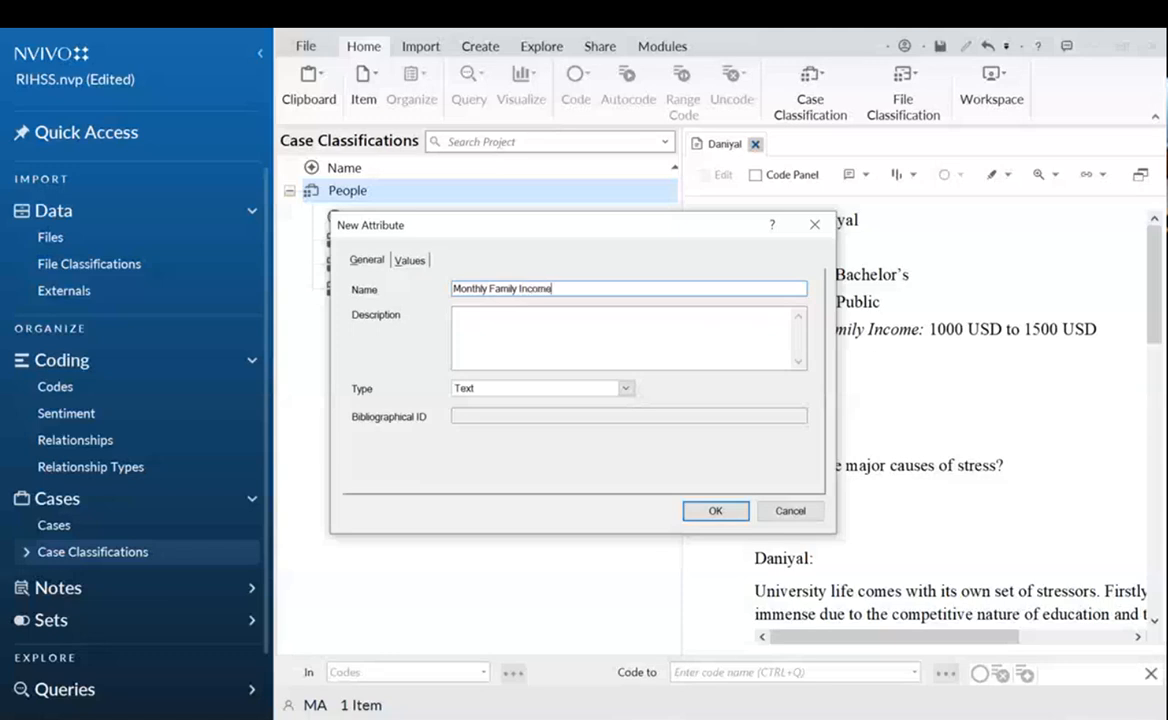
click(410, 260)
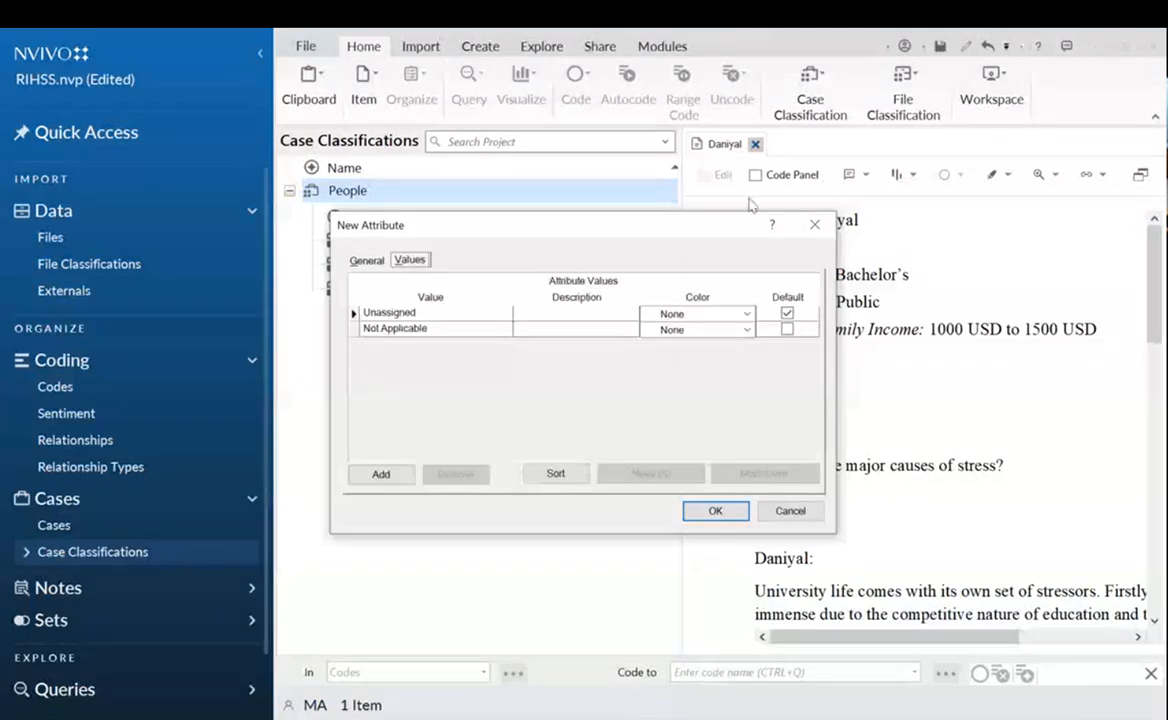
drag(742, 224, 593, 230)
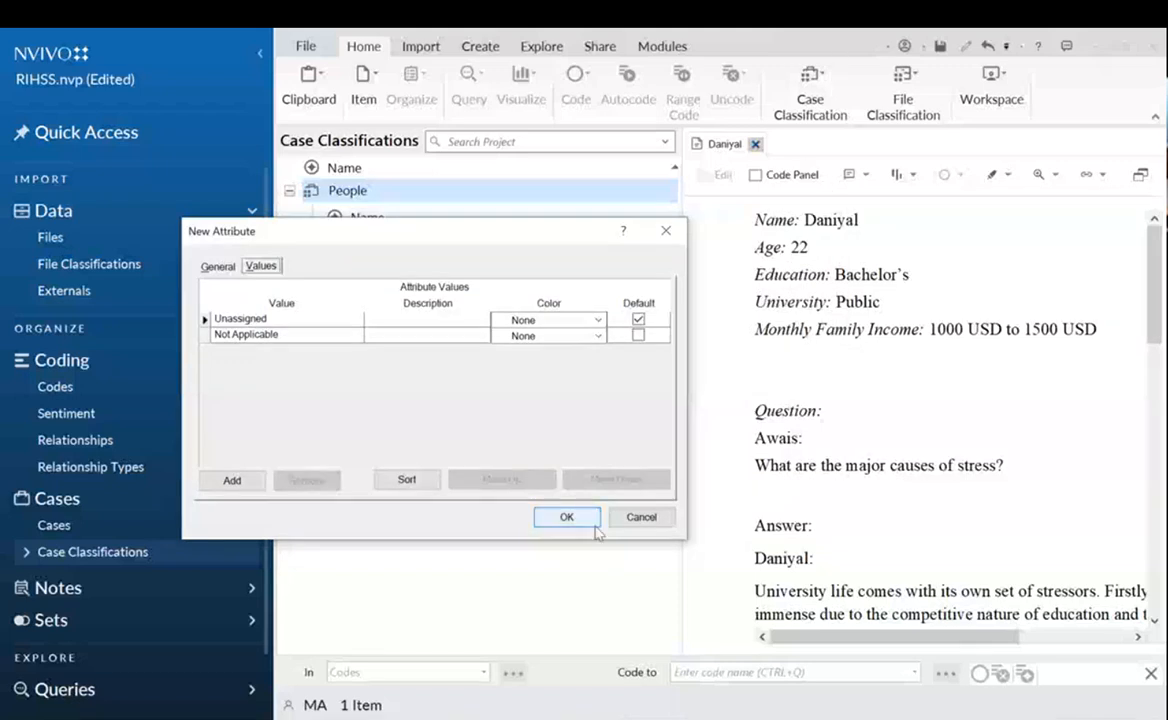
click(641, 517)
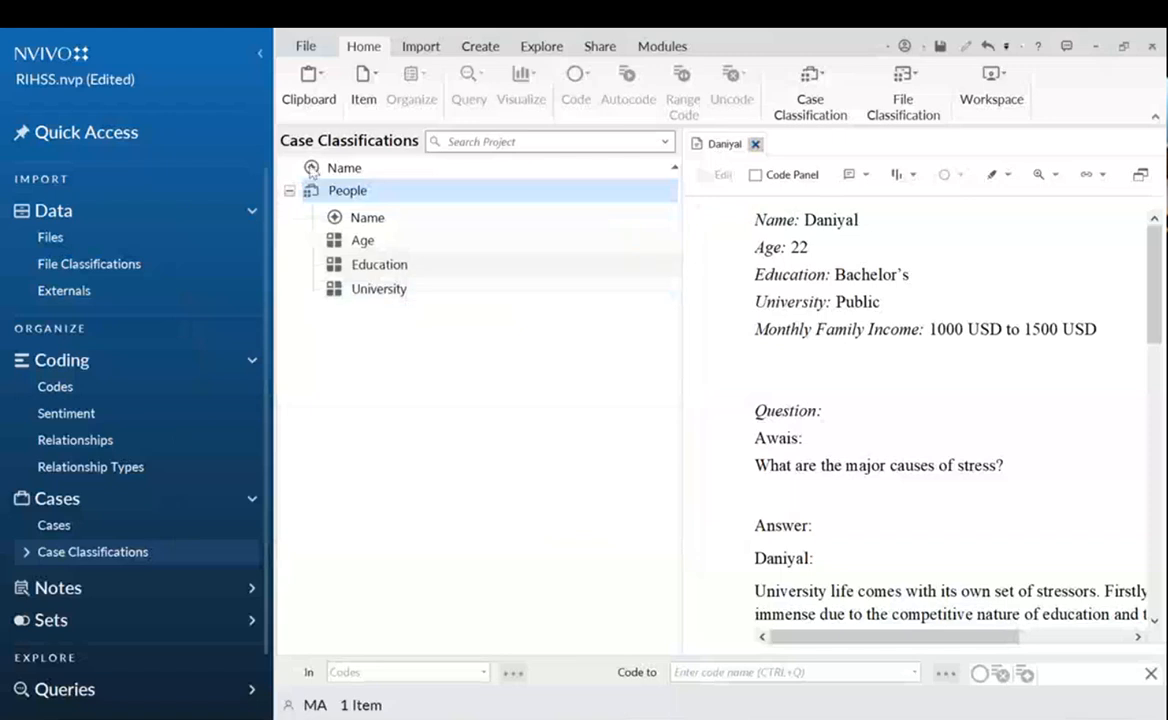
Code the whole interview document to a new top-level case, keeping the default name New Case.
click(105, 526)
click(505, 628)
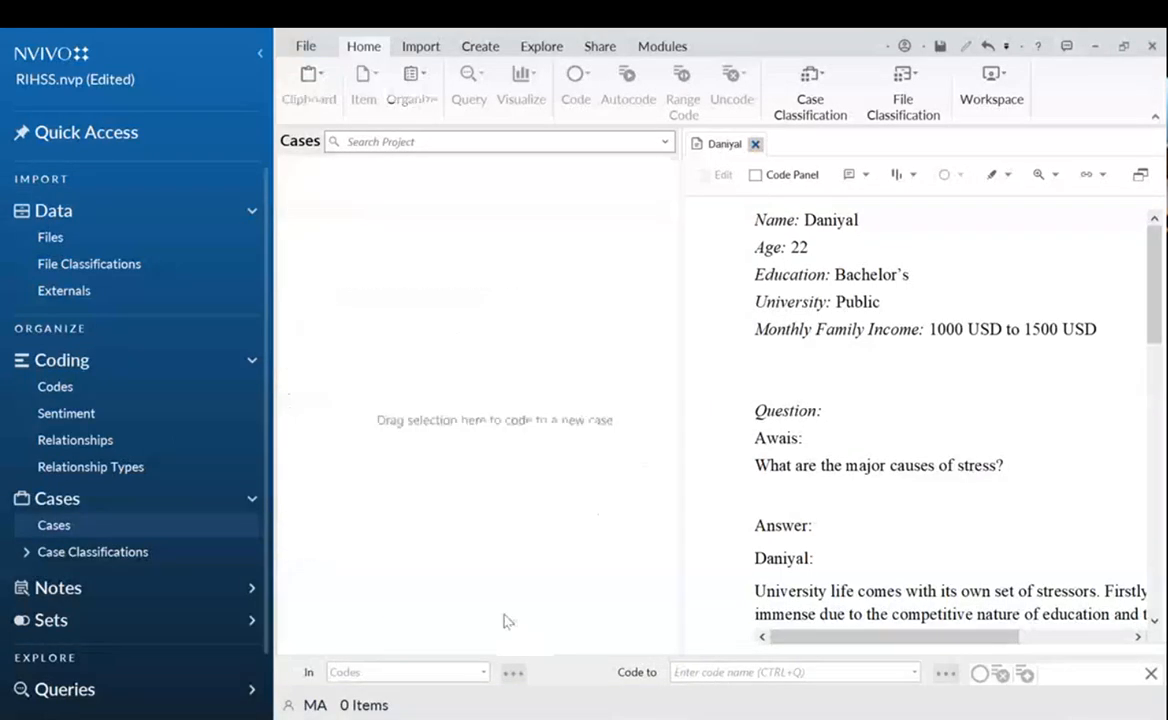
click(58, 240)
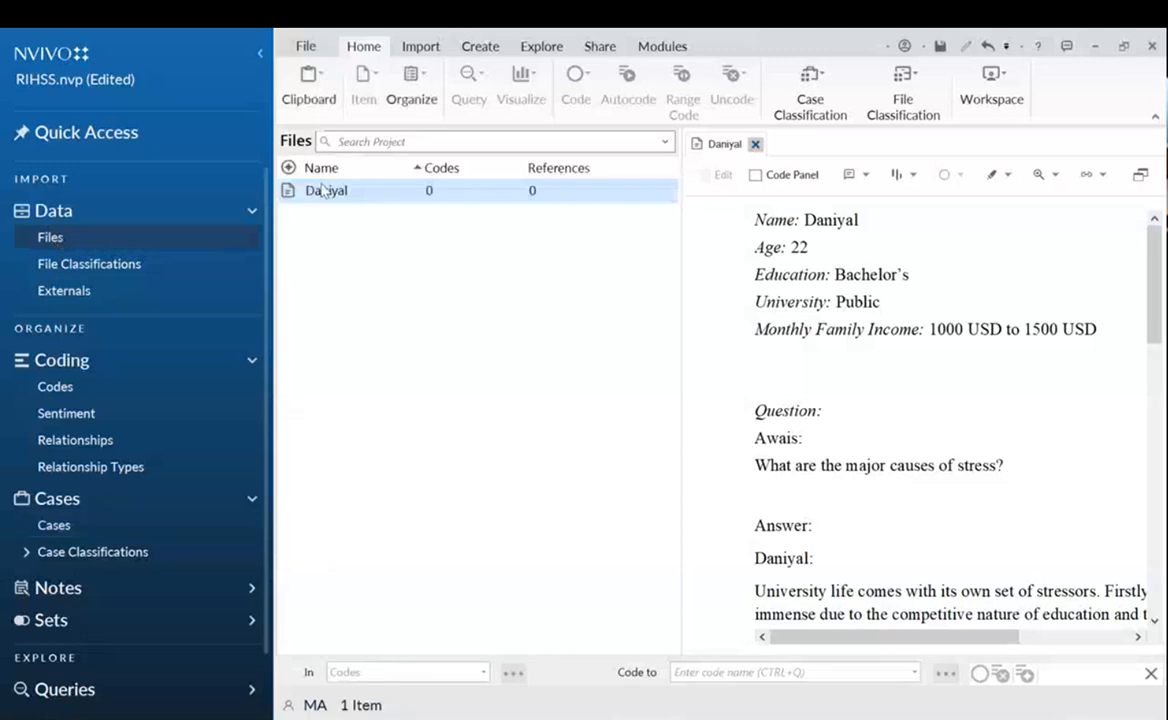
right_click(322, 191)
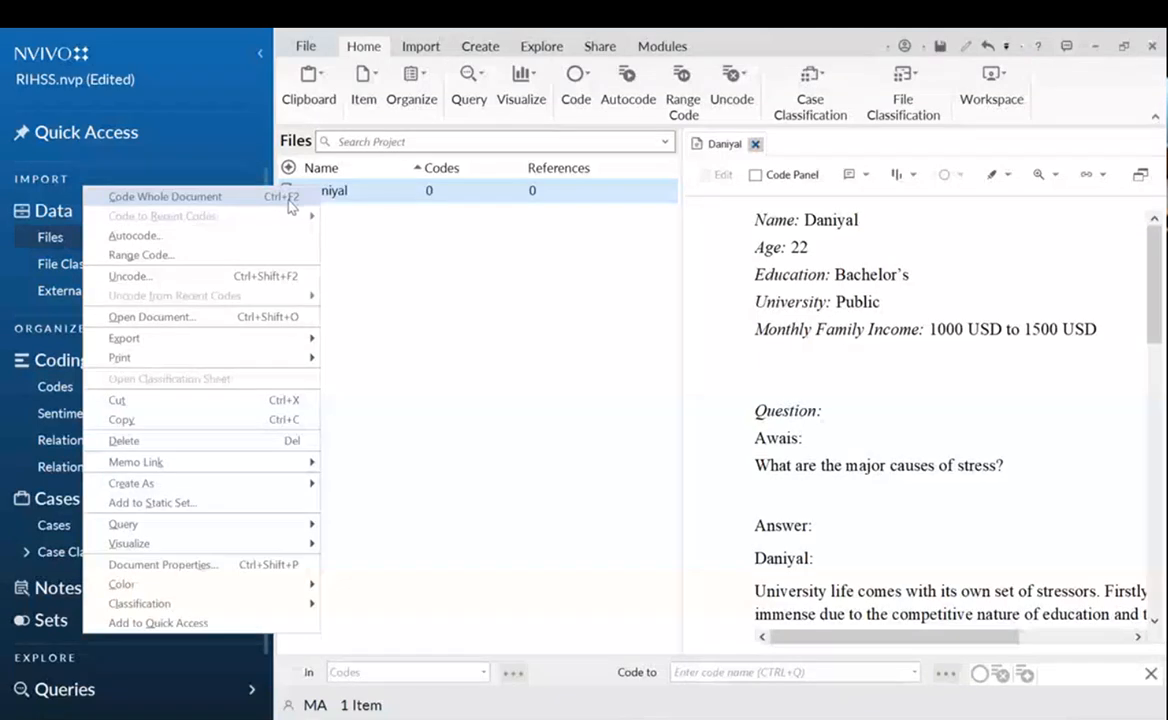
click(291, 203)
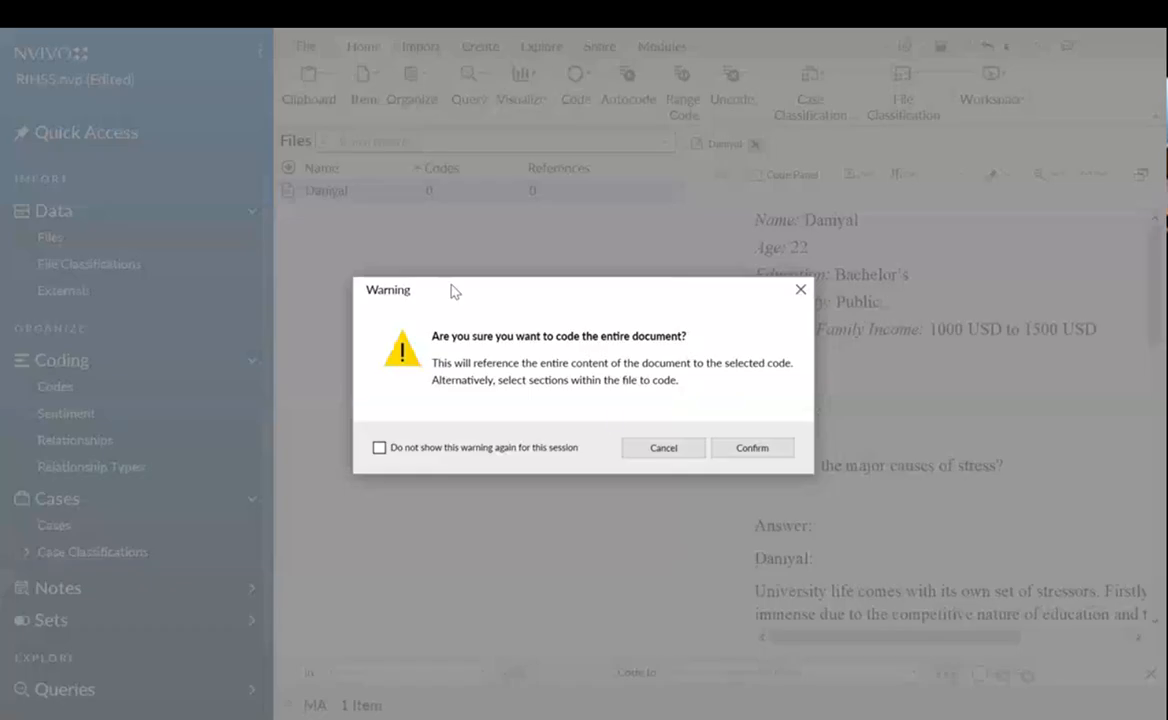
click(534, 448)
click(760, 450)
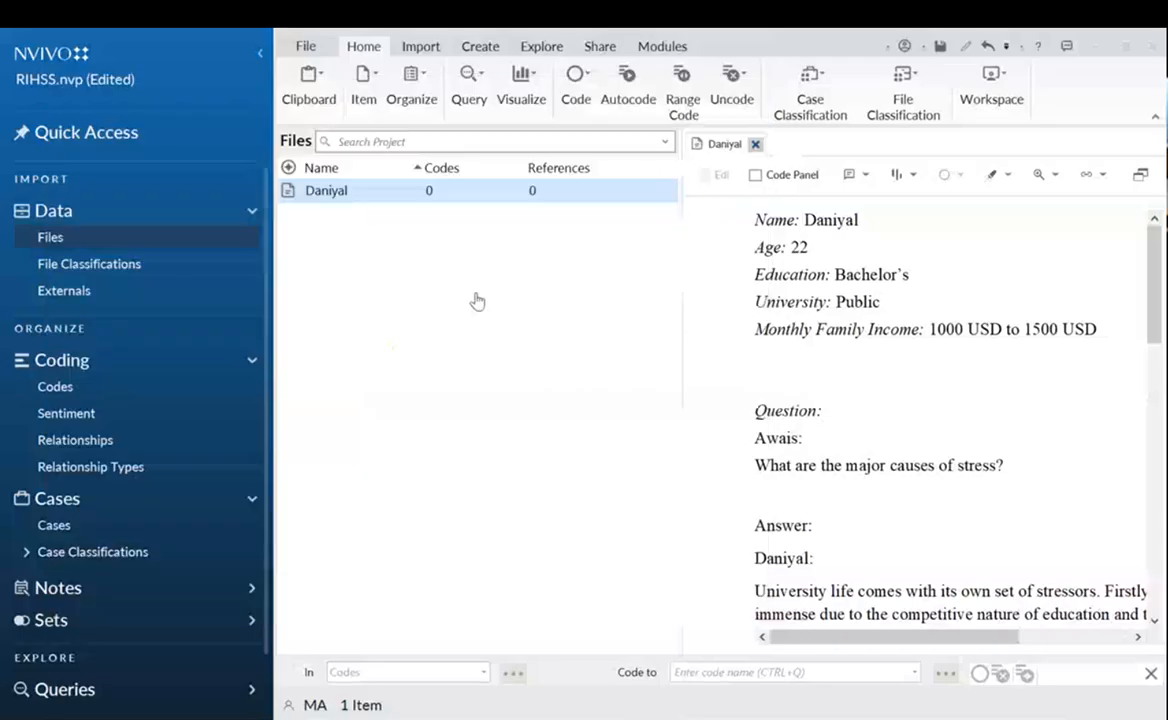
click(480, 260)
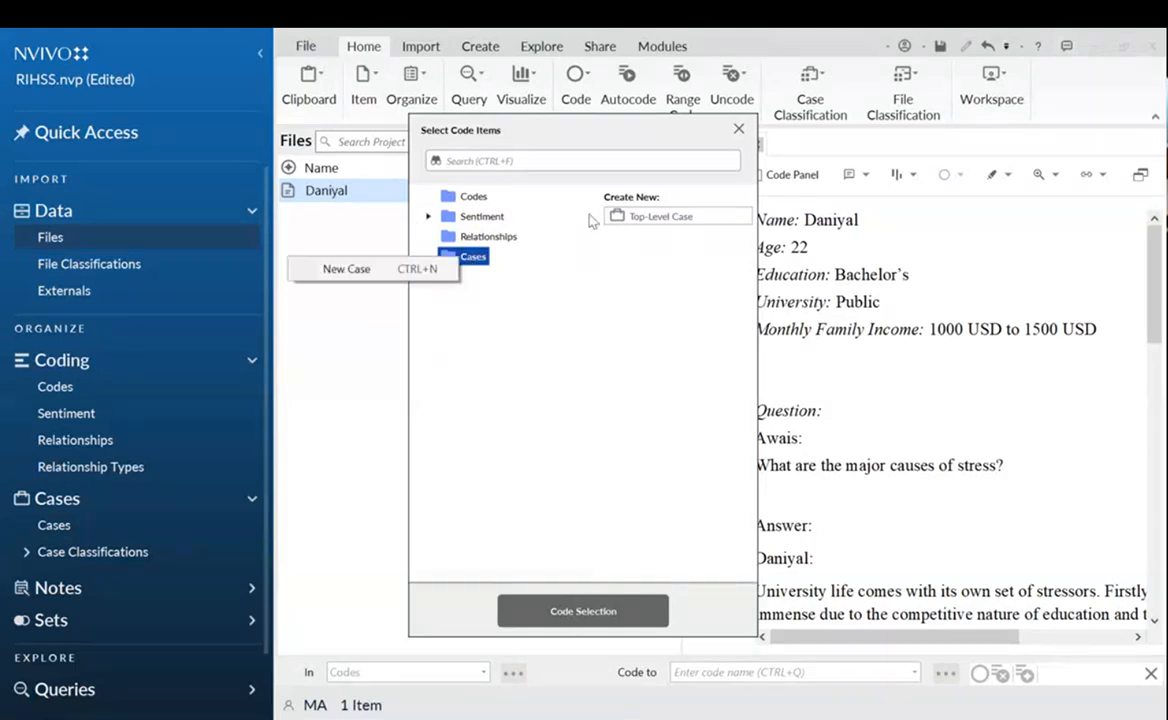
click(622, 217)
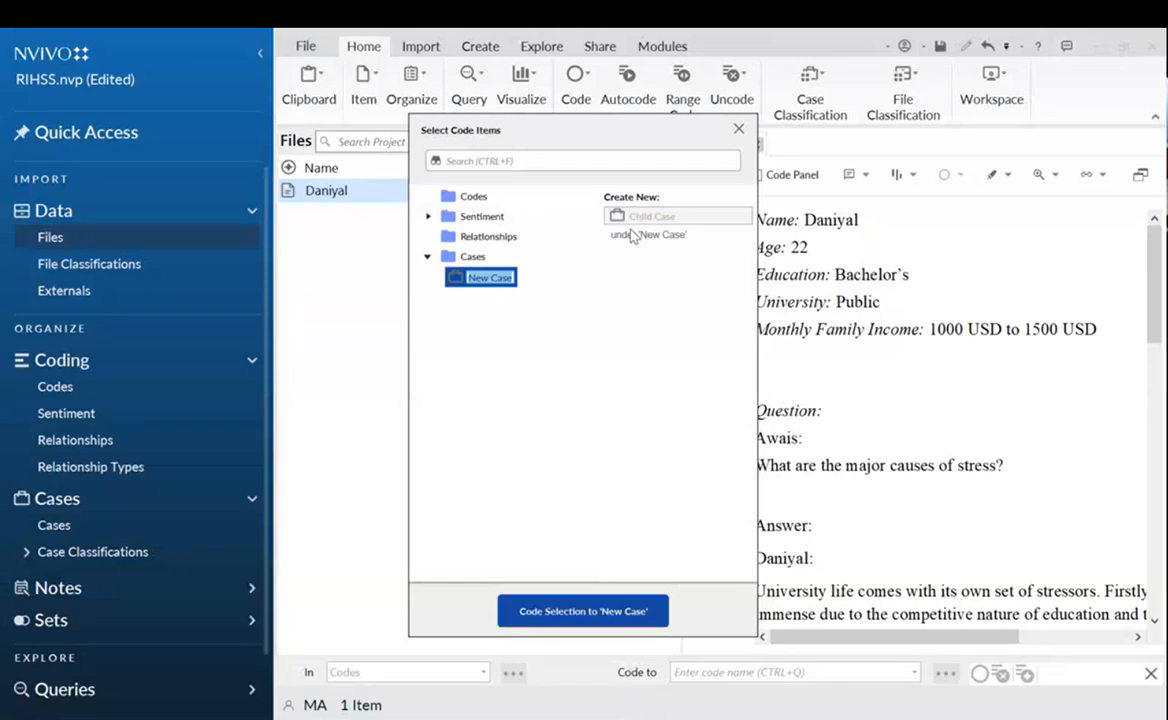
click(576, 605)
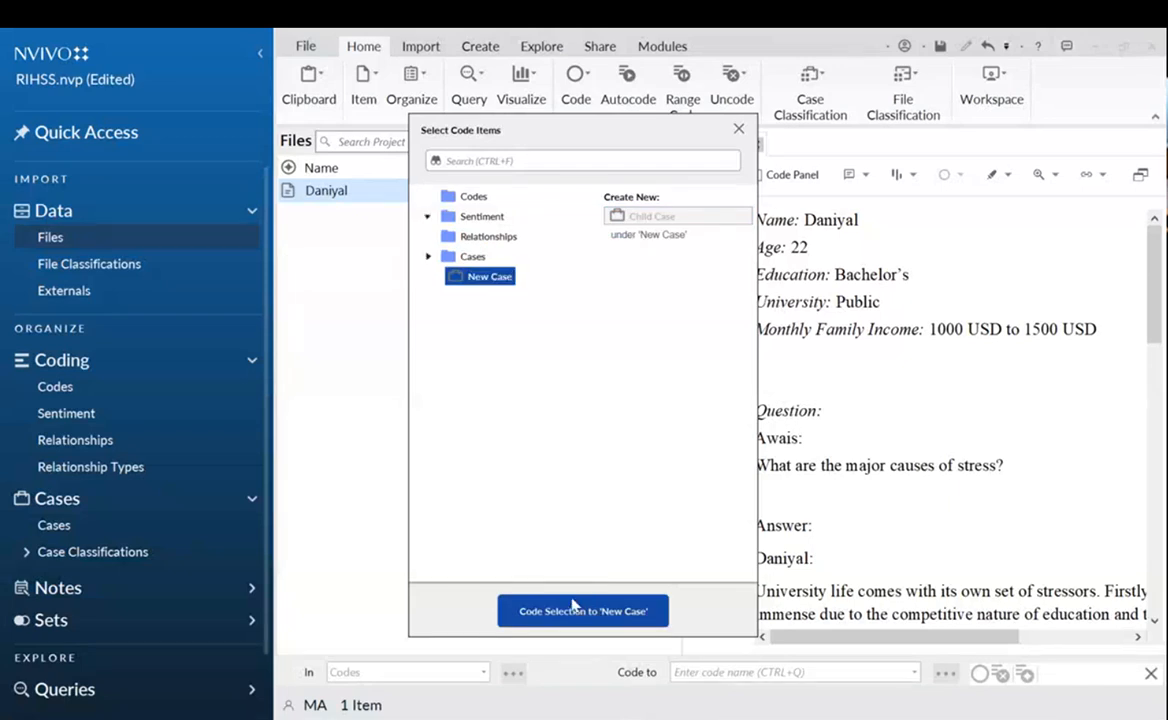
Rename the case New Case with the interview participant's name.
click(50, 525)
click(358, 200)
click(358, 199)
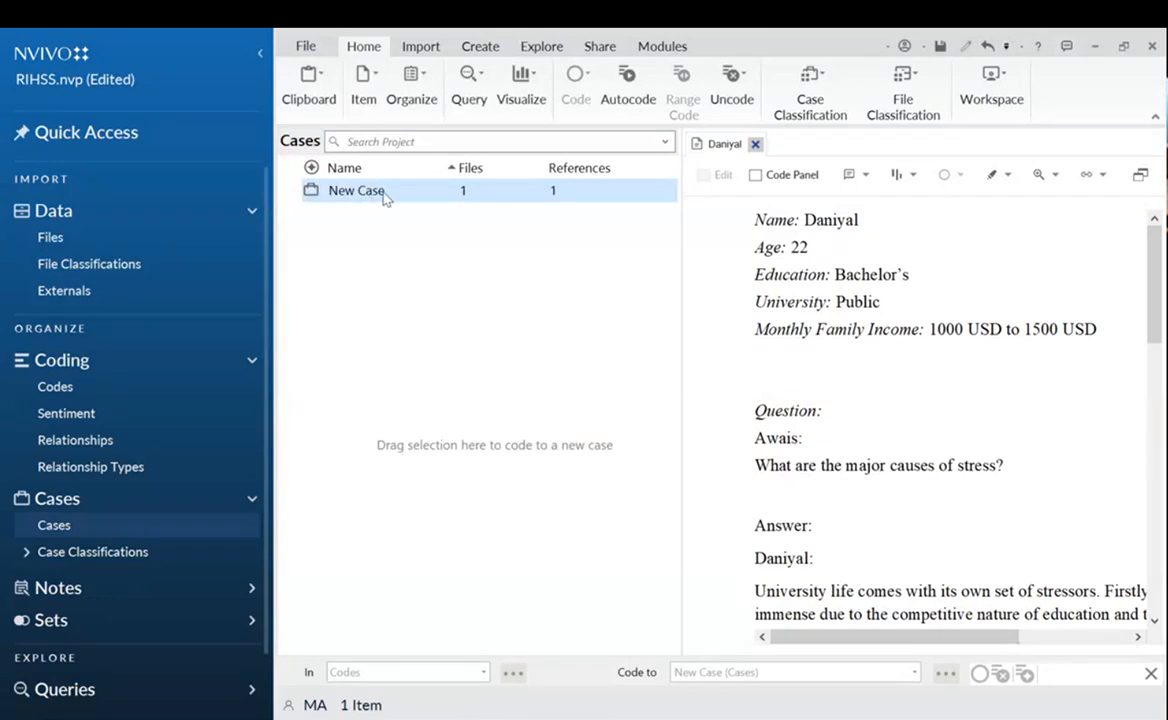
right_click(385, 198)
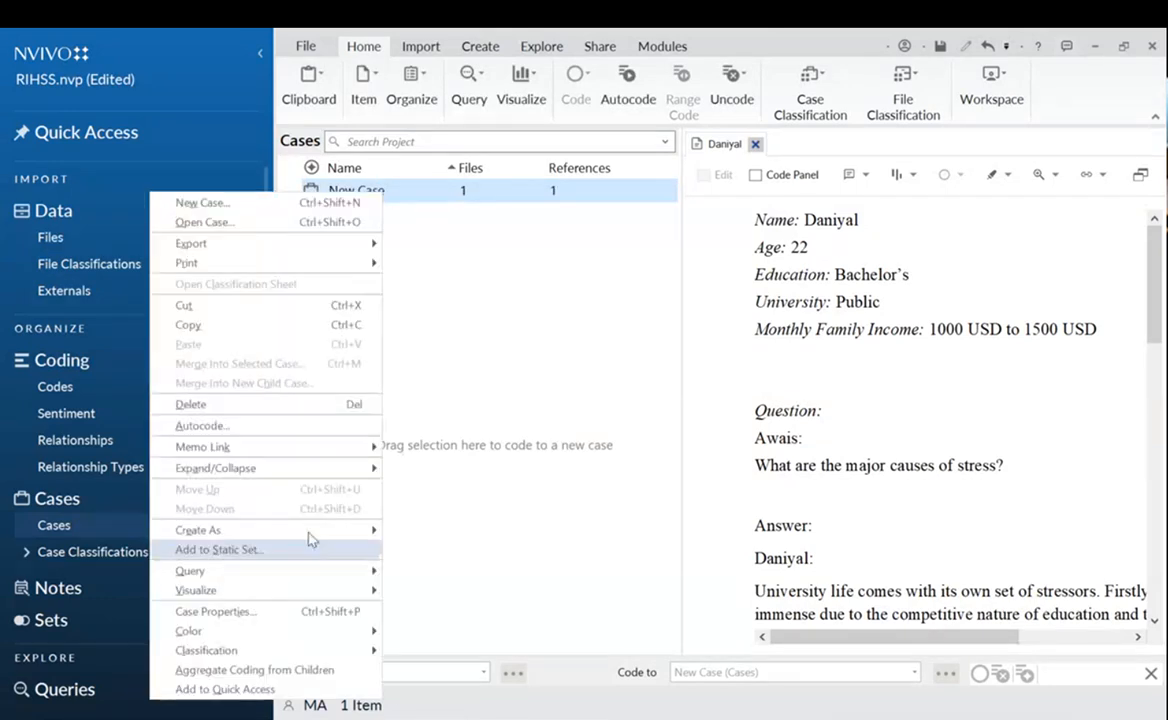
click(374, 190)
click(374, 191)
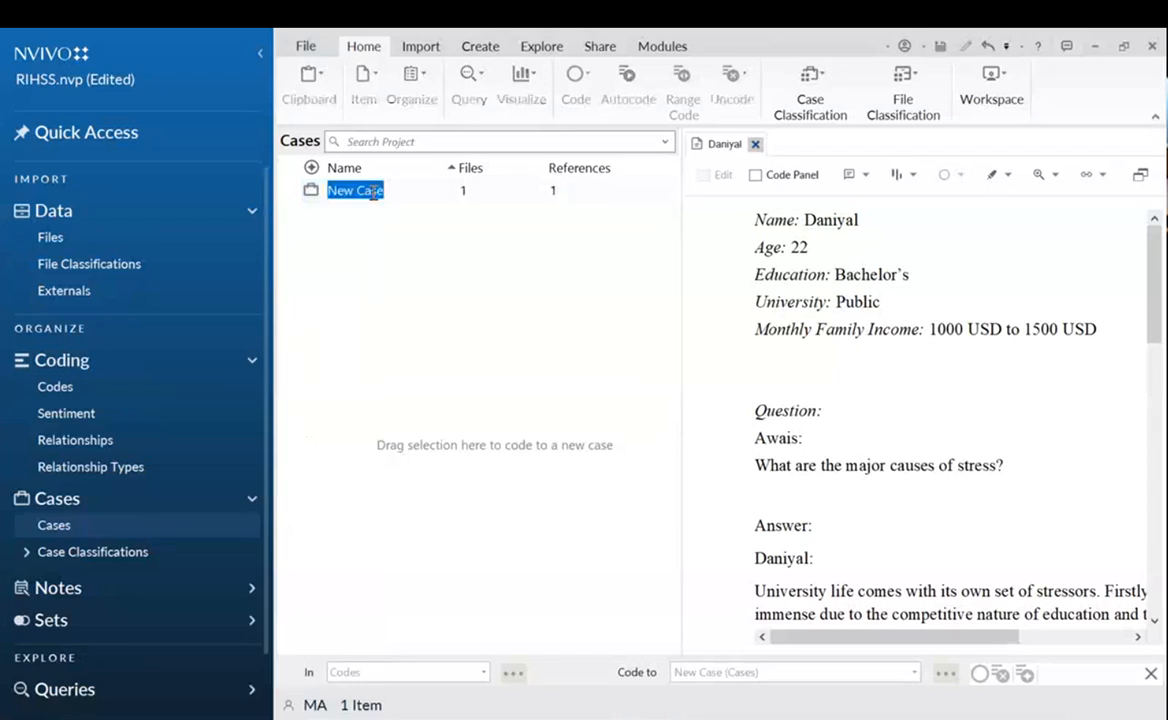
text(Daniyal)
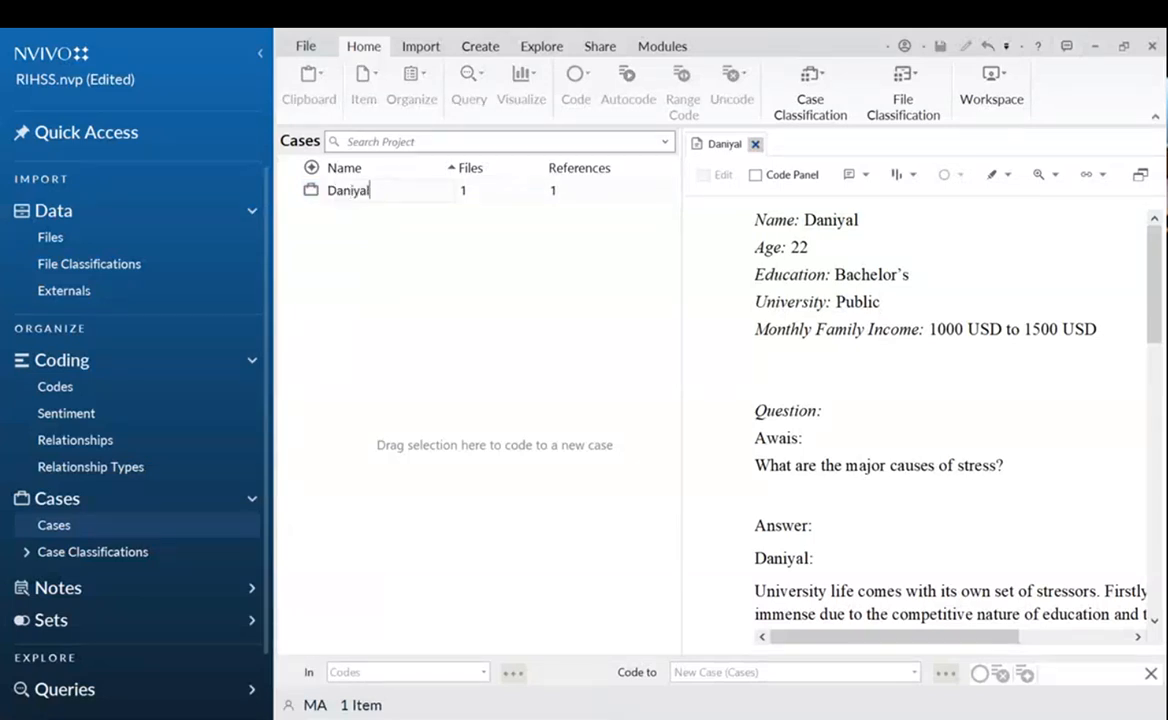
key(Return)
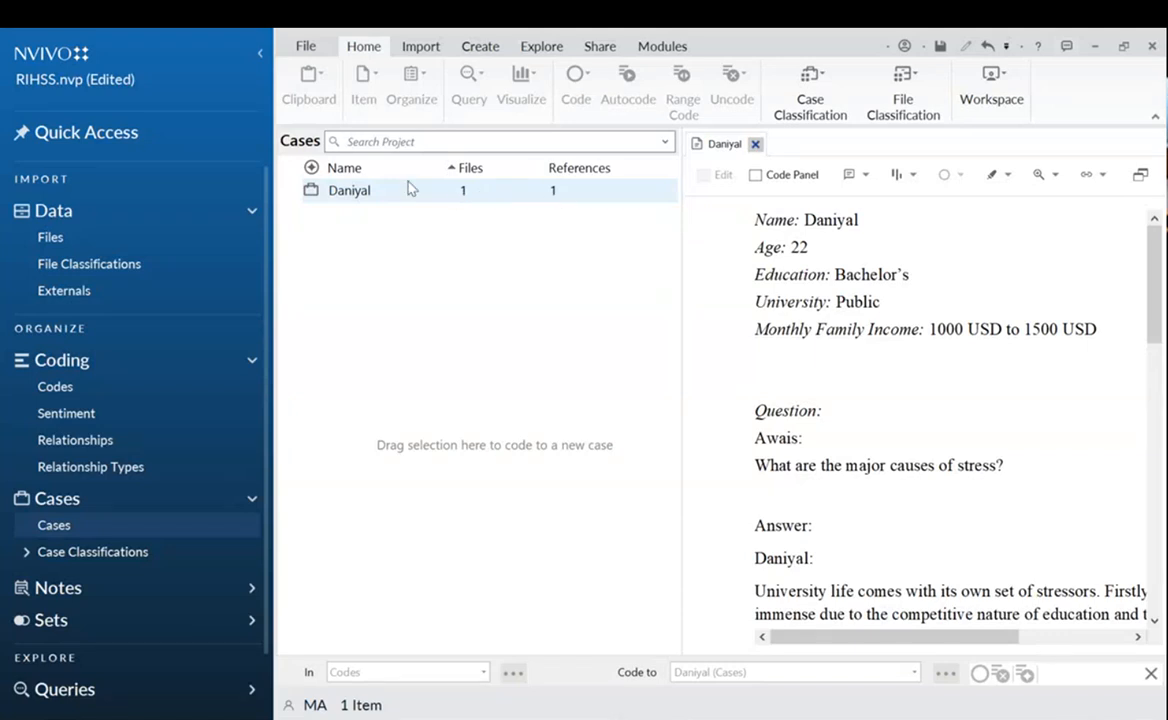
Create a second case named XYZ alongside the participant's case.
click(62, 240)
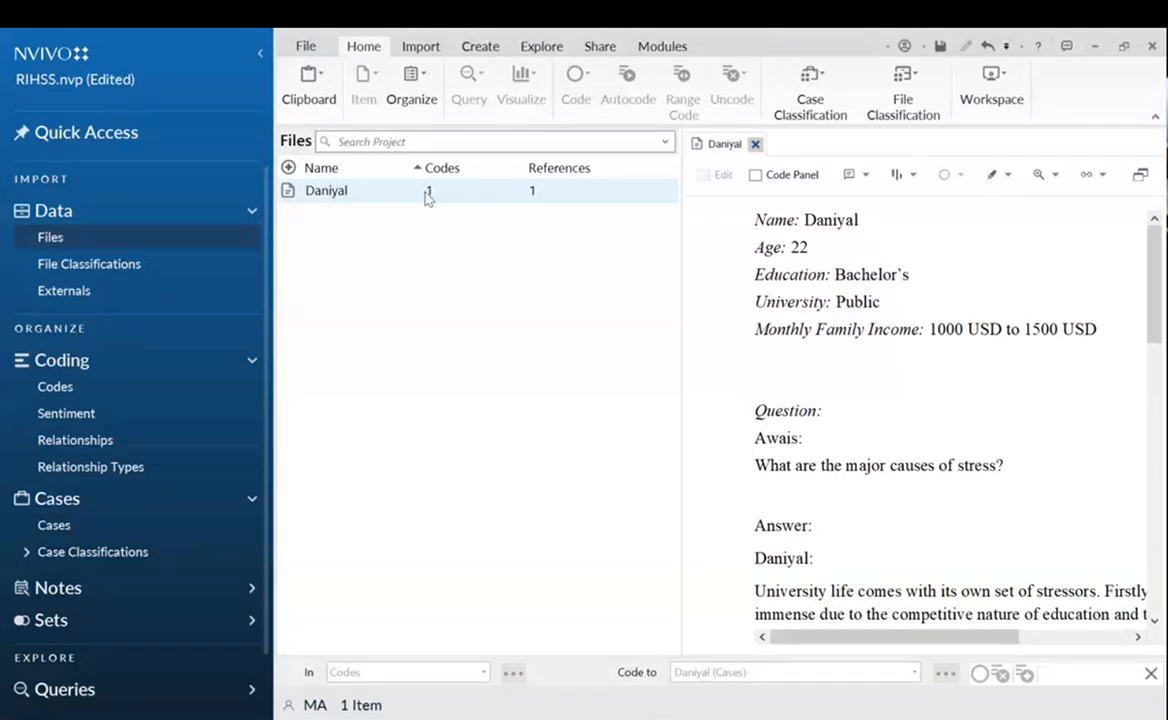
click(74, 527)
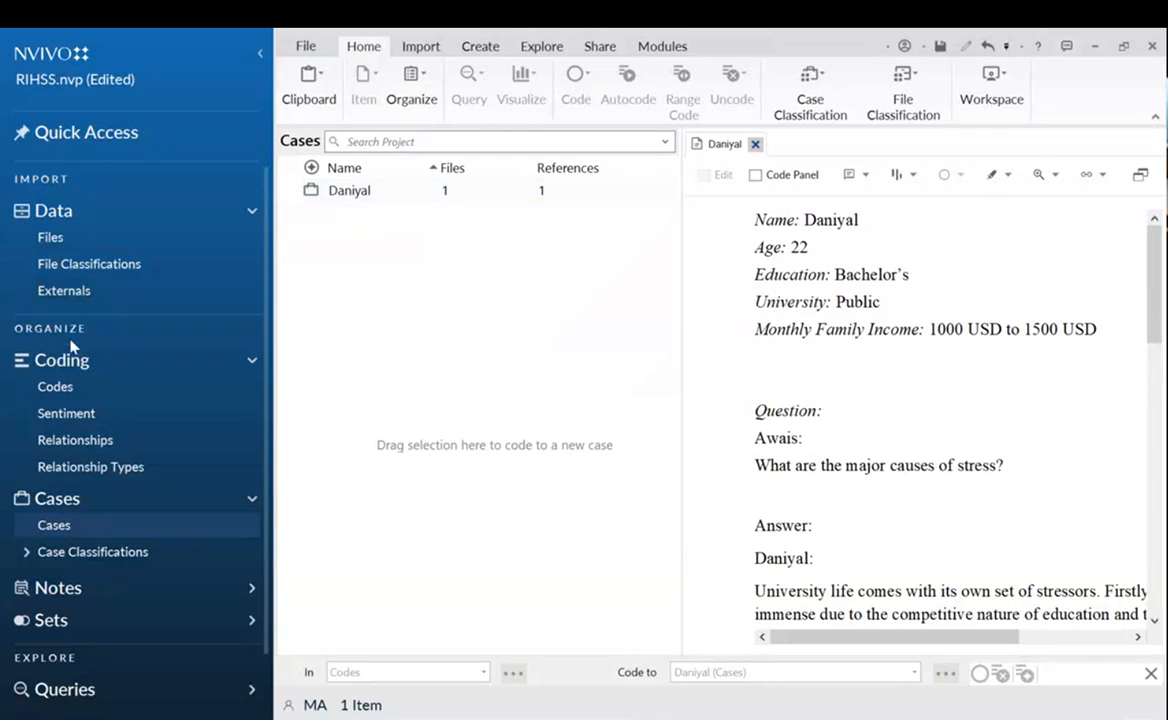
click(57, 237)
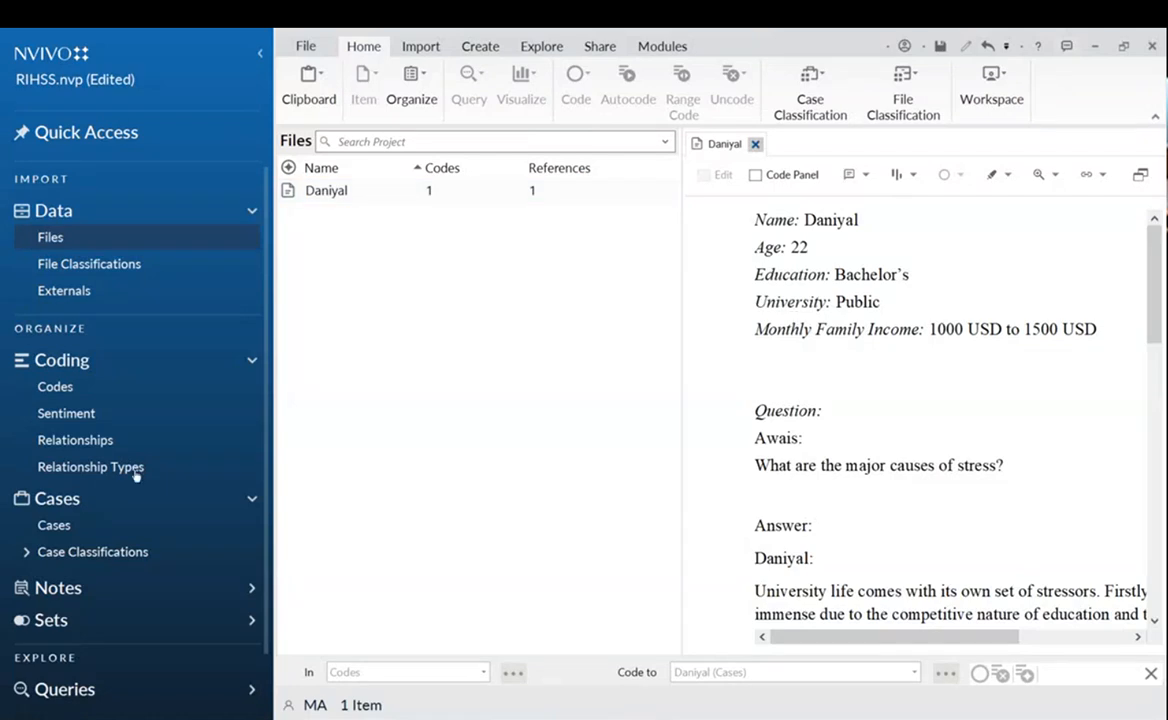
click(95, 527)
right_click(410, 278)
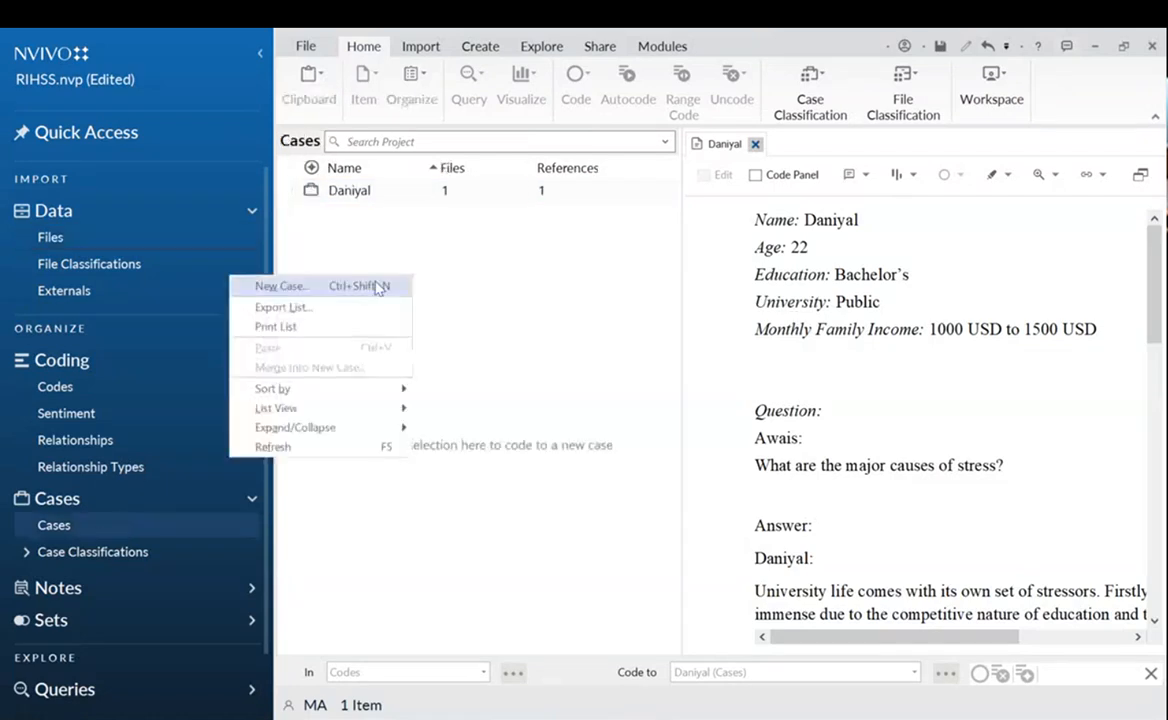
click(377, 288)
text(XYZ)
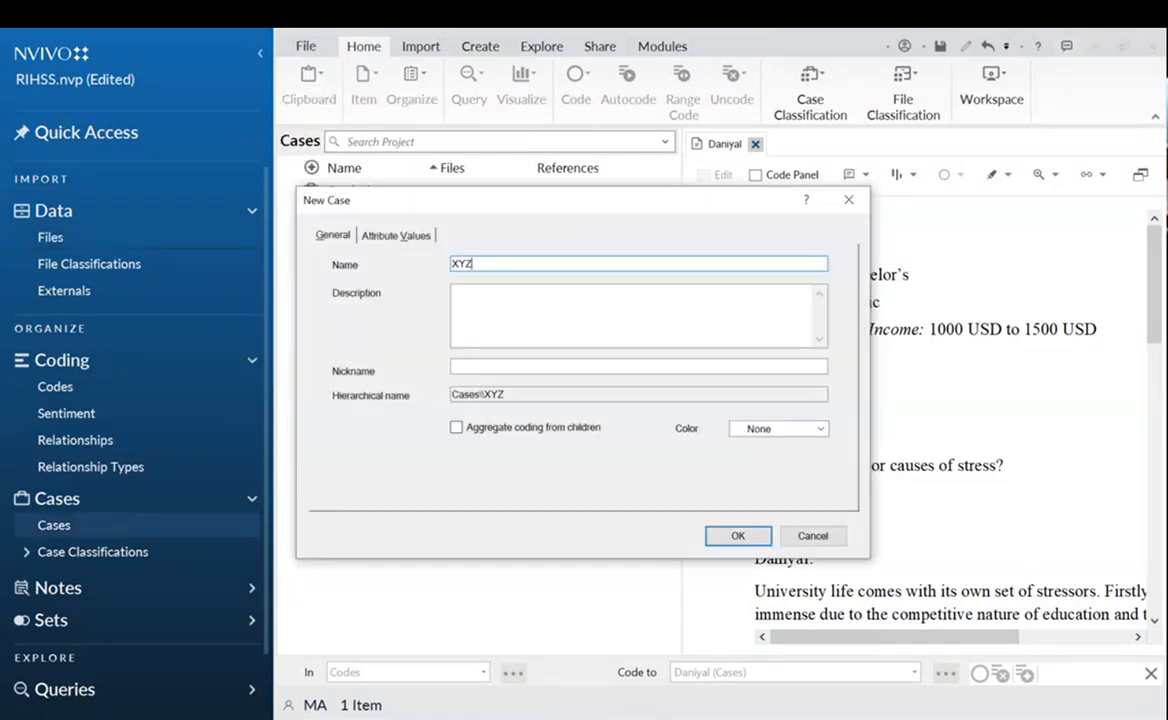
key(Return)
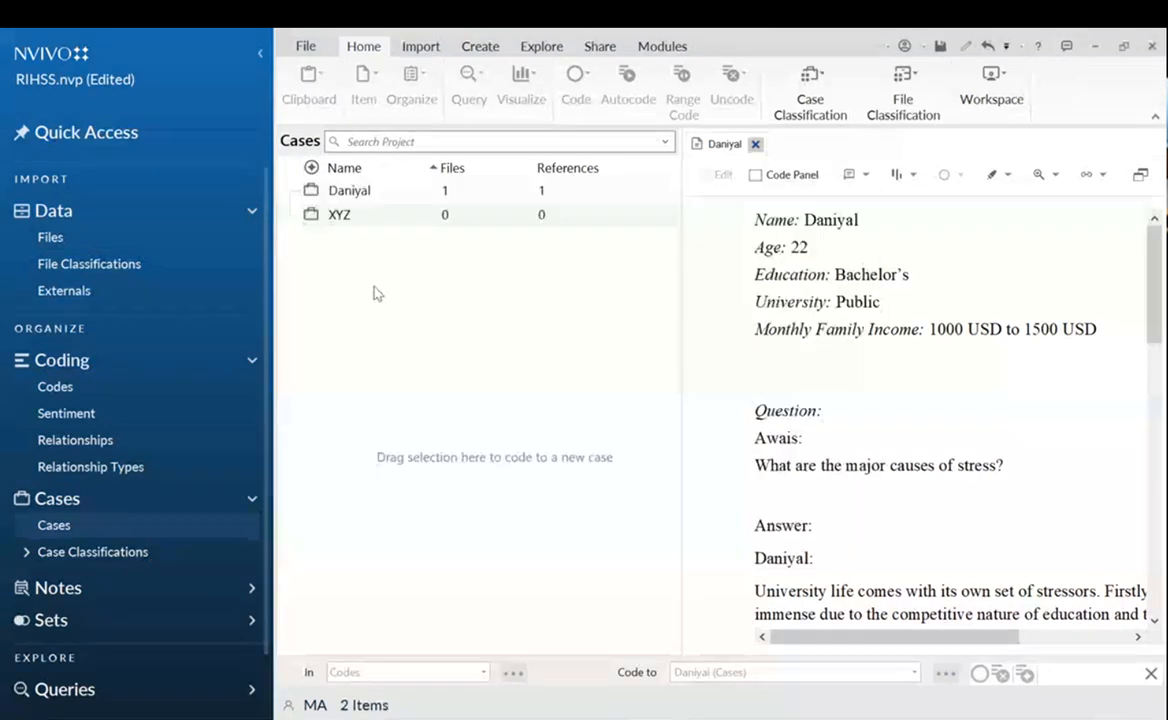
Code the answer's opening sentence about university stressors and the passage from "securing top grades" to "availability" to the XYZ case.
click(167, 251)
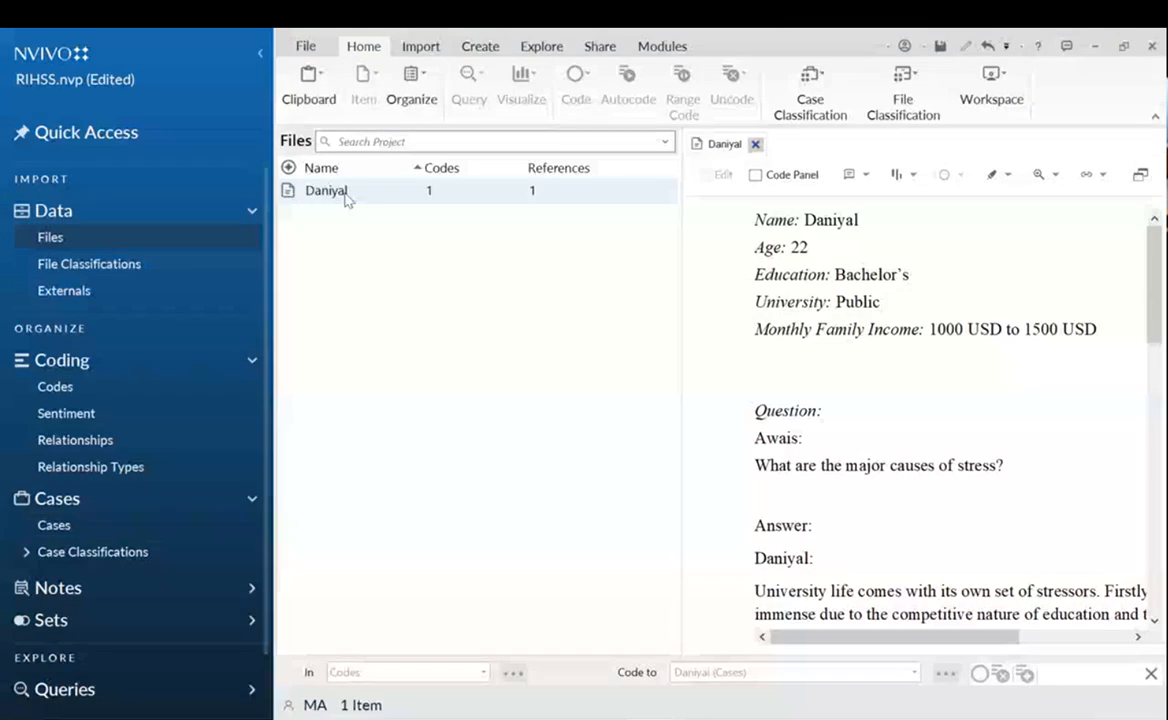
click(774, 412)
scroll(771, 418, down, 3)
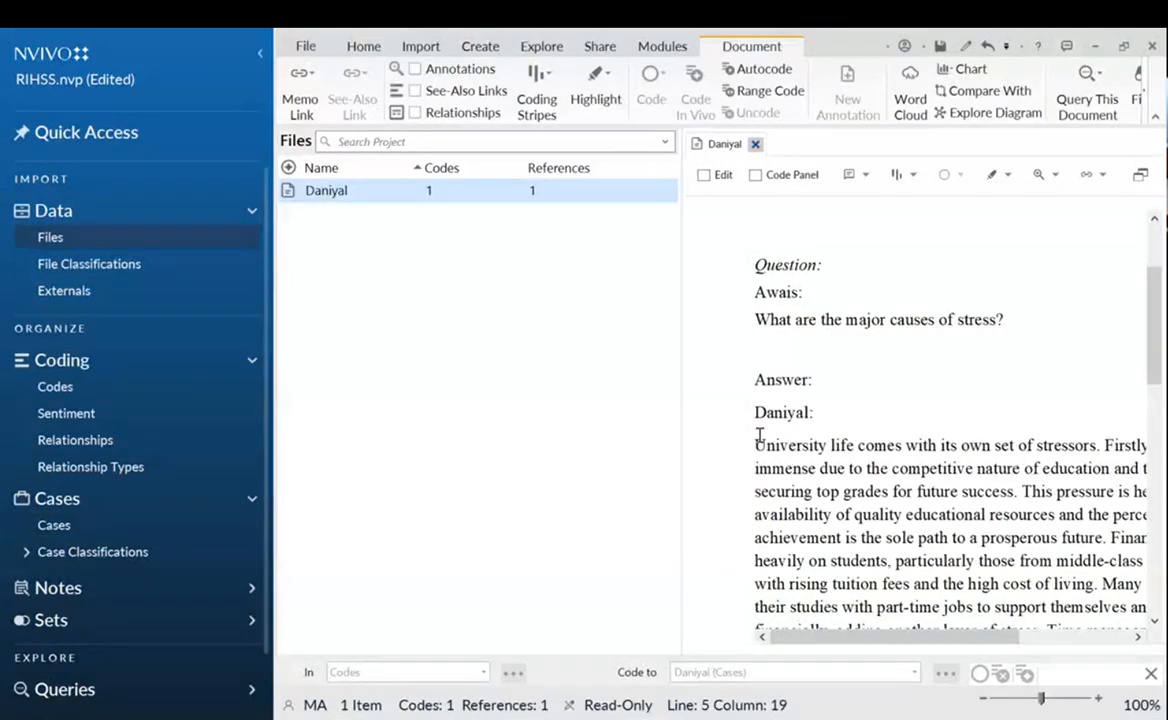
drag(756, 445, 1103, 445)
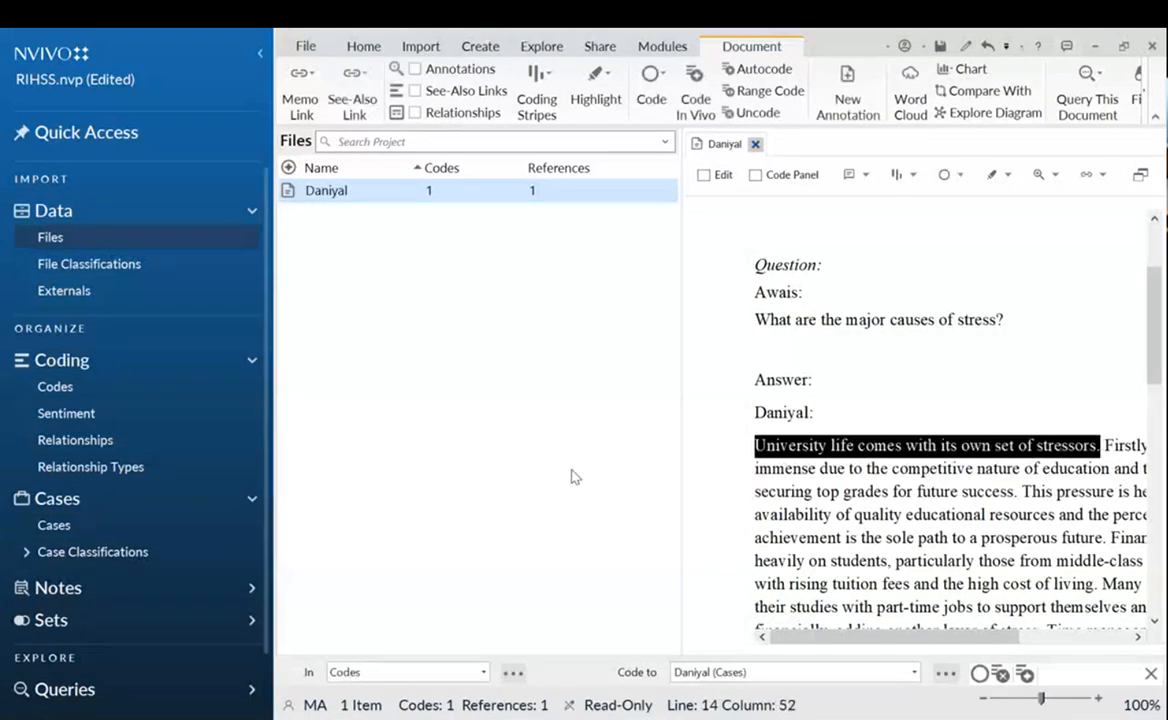
click(177, 524)
drag(876, 457, 393, 220)
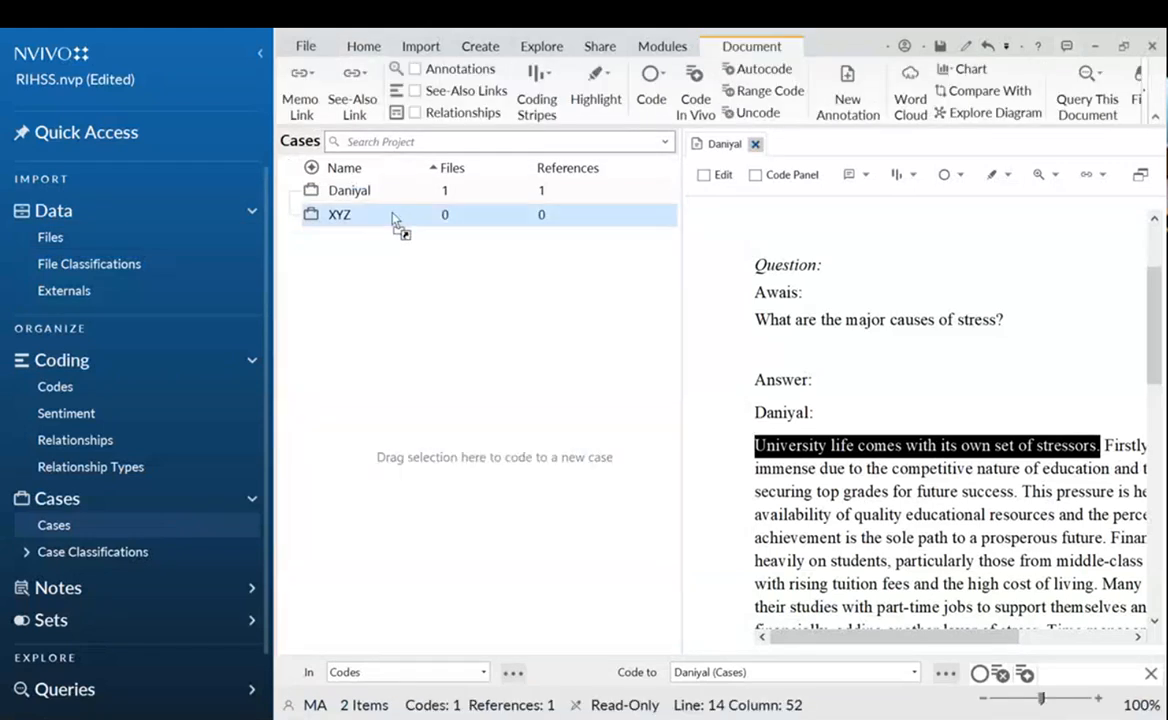
drag(393, 220, 395, 218)
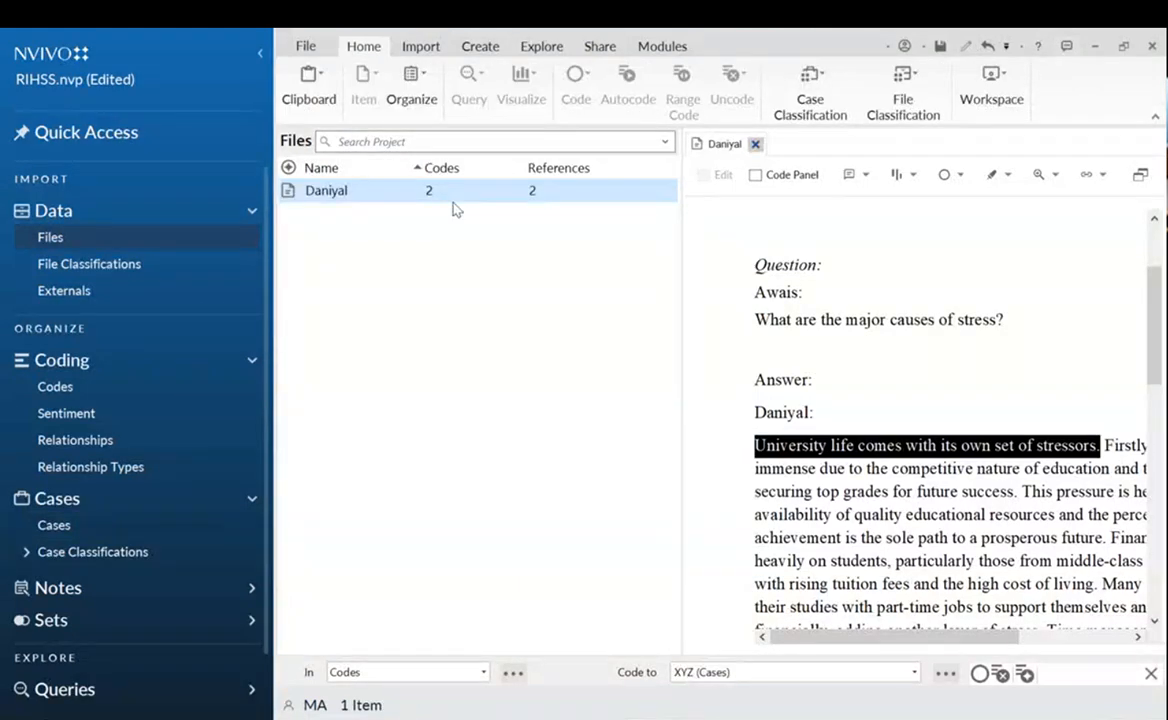
drag(760, 494, 806, 508)
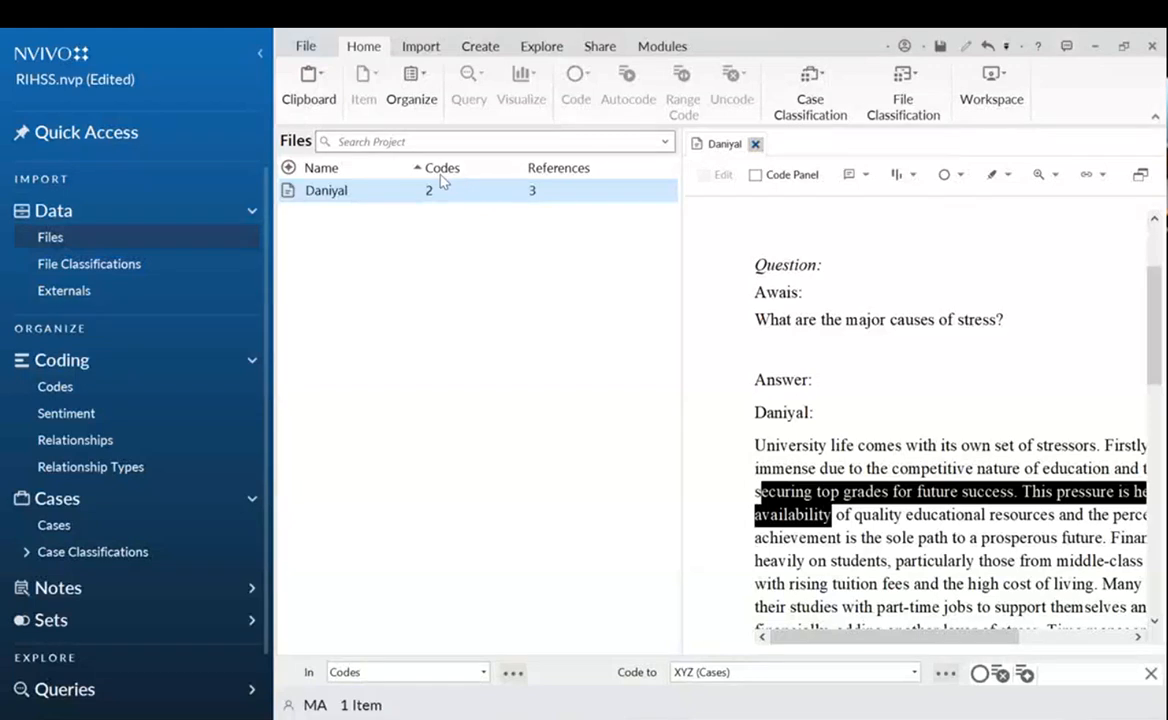
Delete the XYZ case from the project's cases.
click(121, 530)
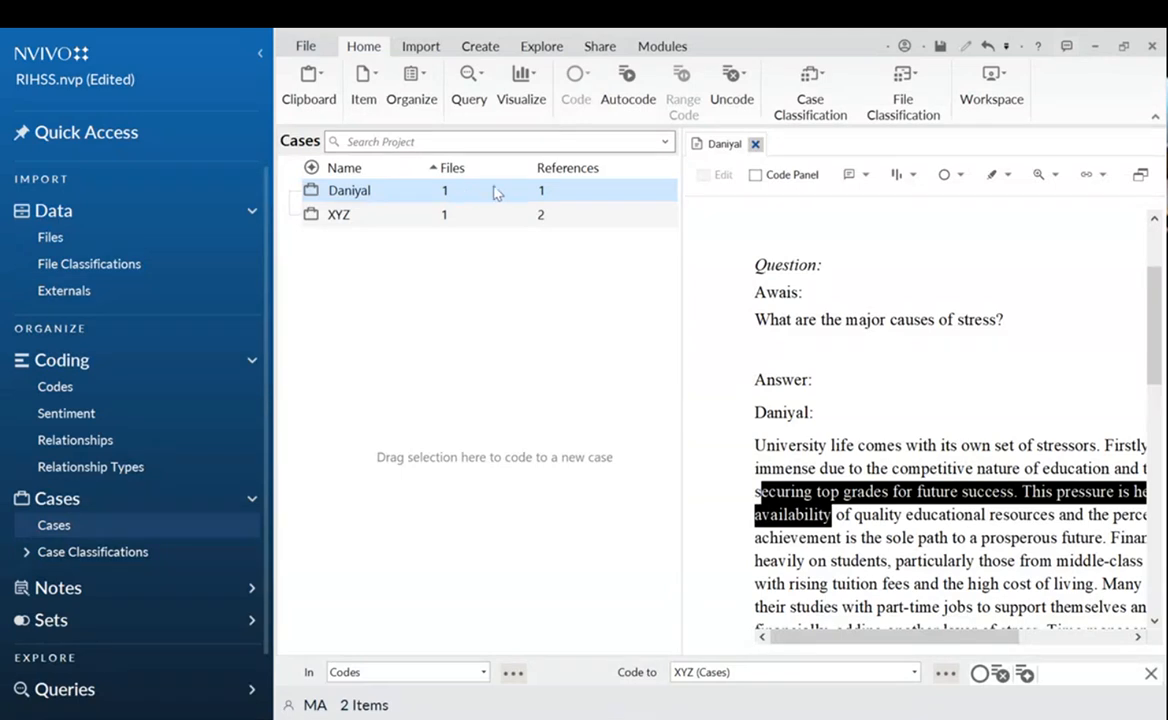
click(456, 218)
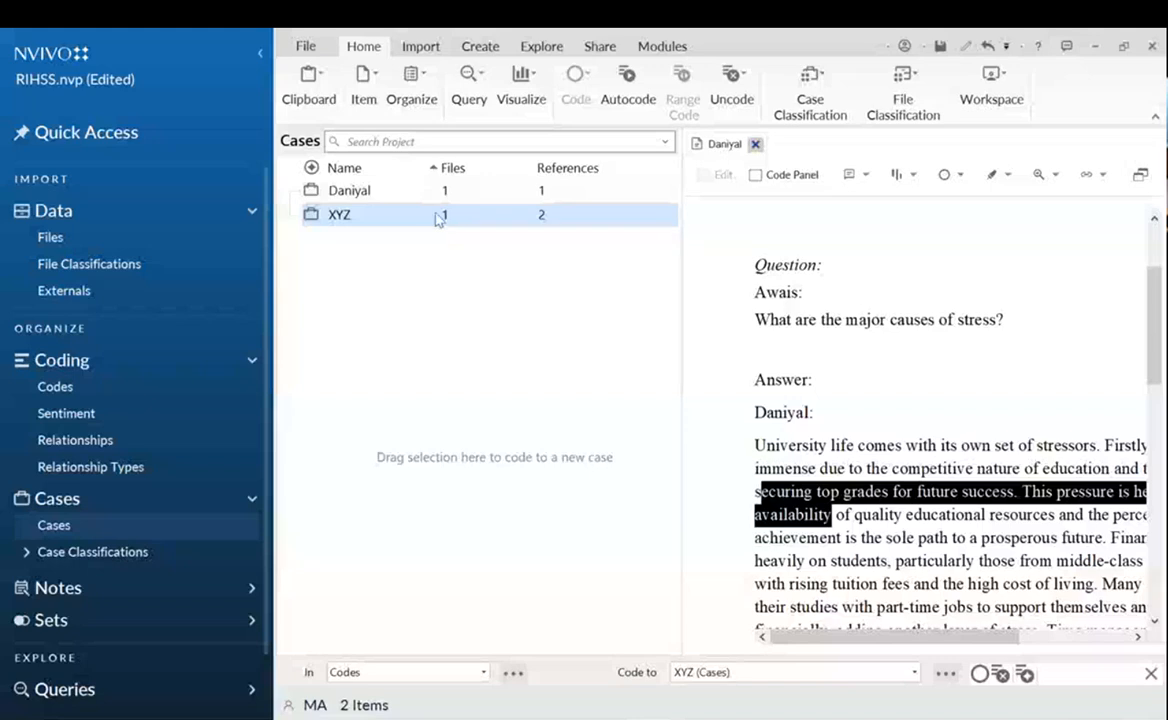
key(Delete)
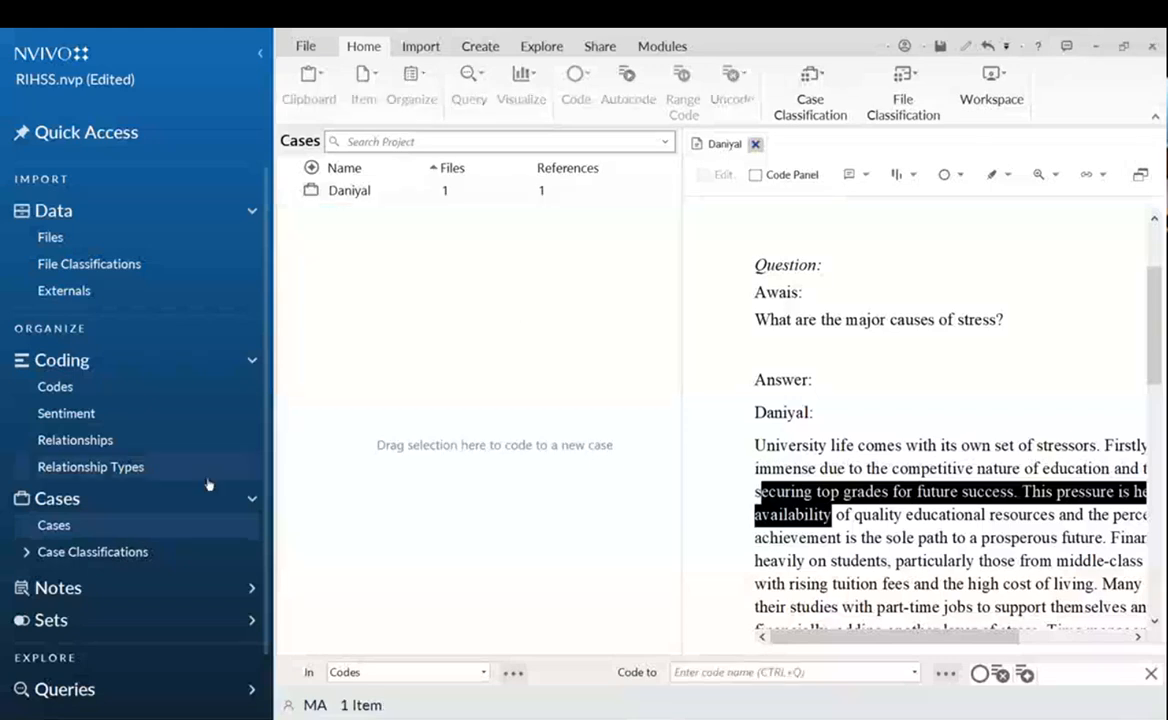
click(47, 558)
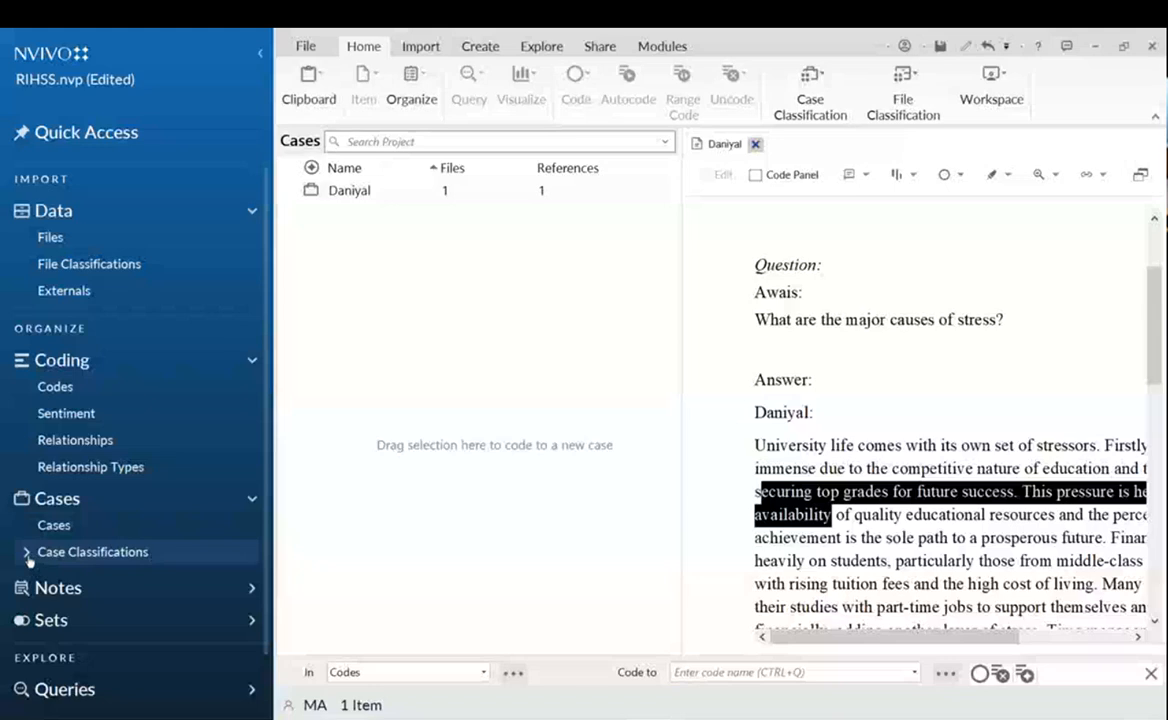
click(92, 523)
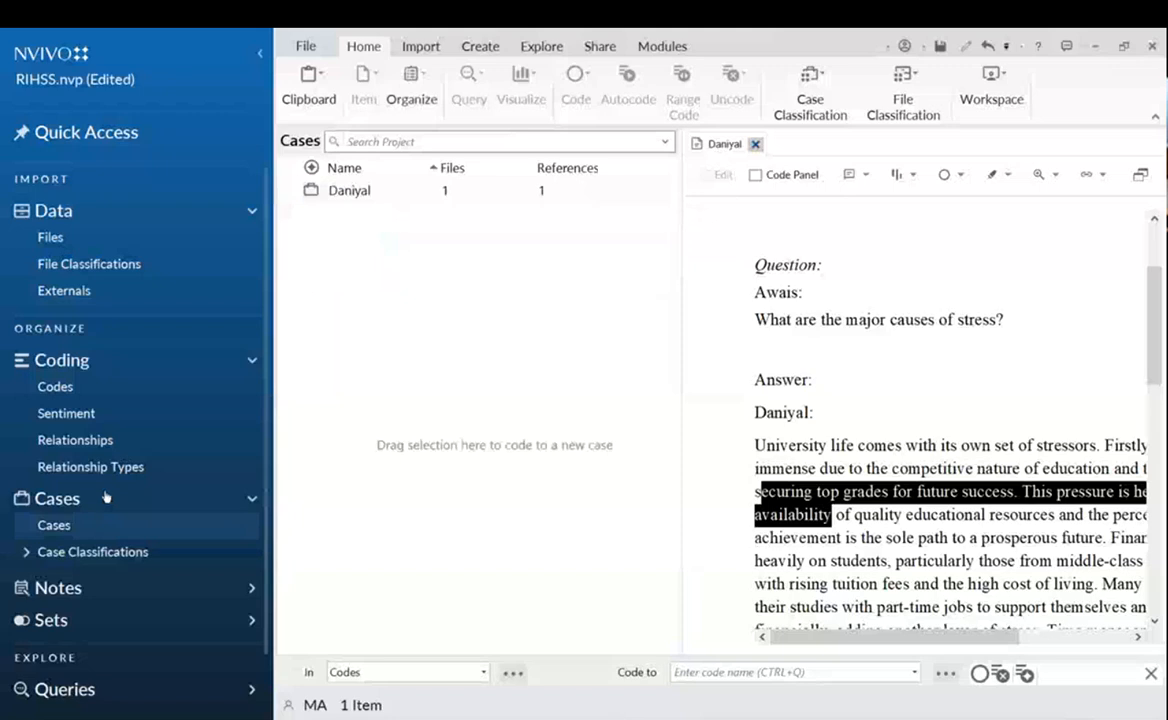
right_click(341, 200)
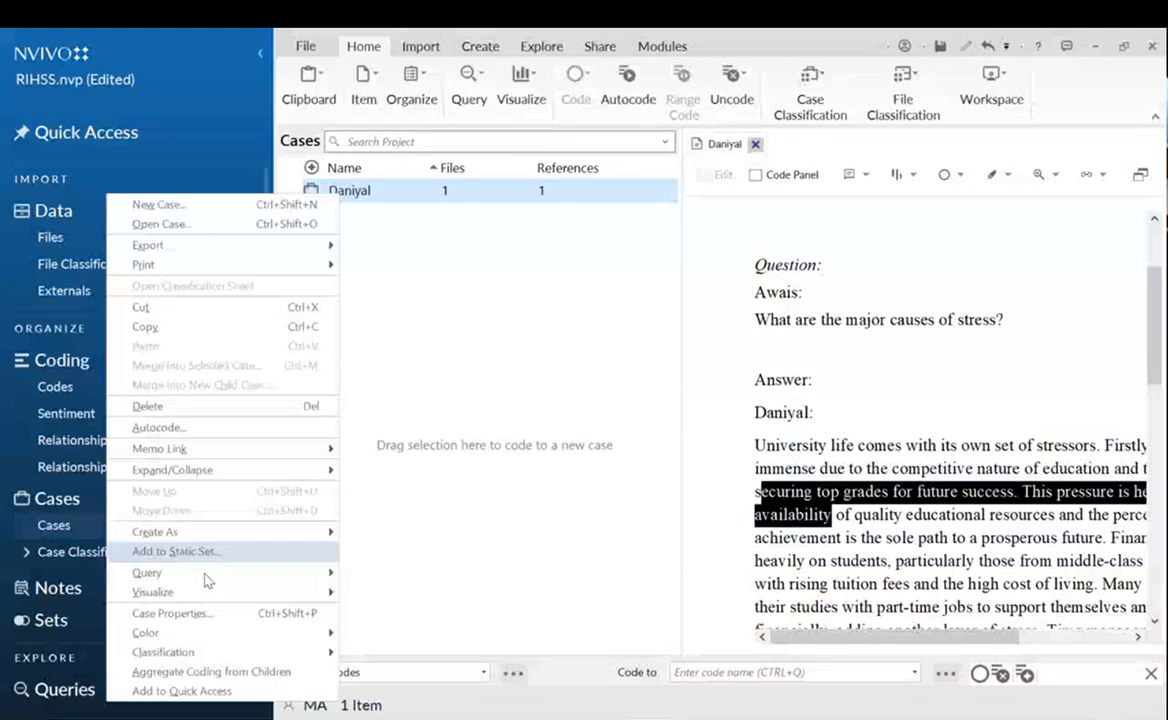
click(197, 614)
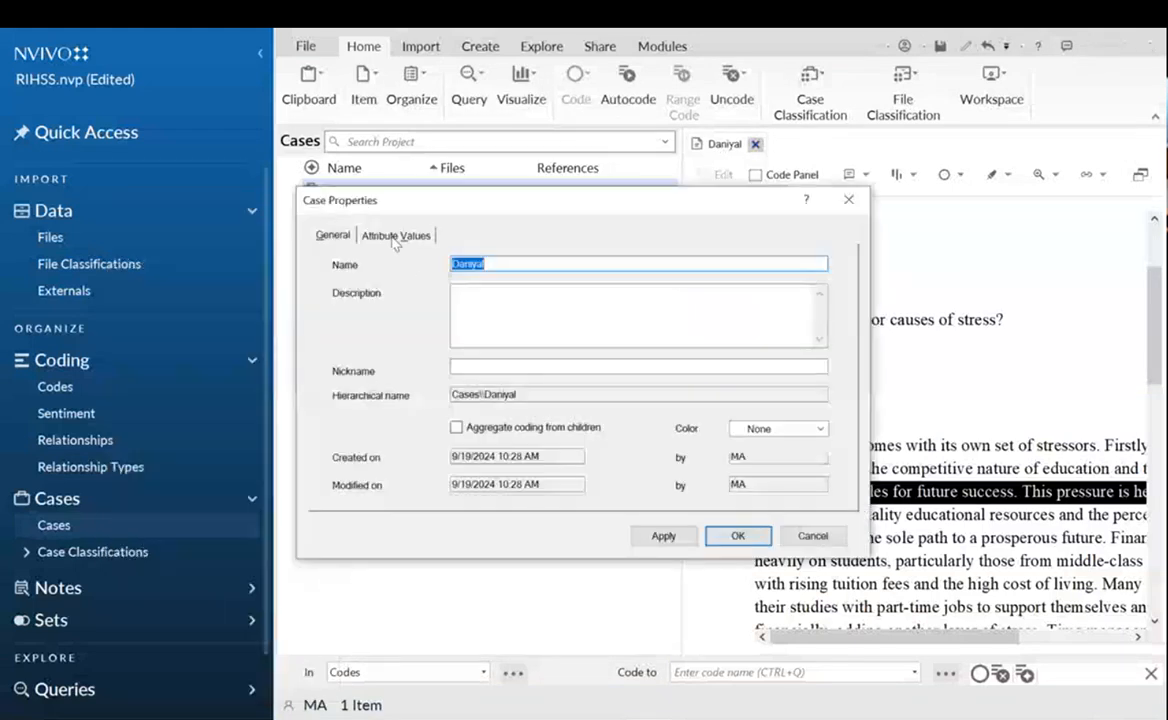
click(396, 236)
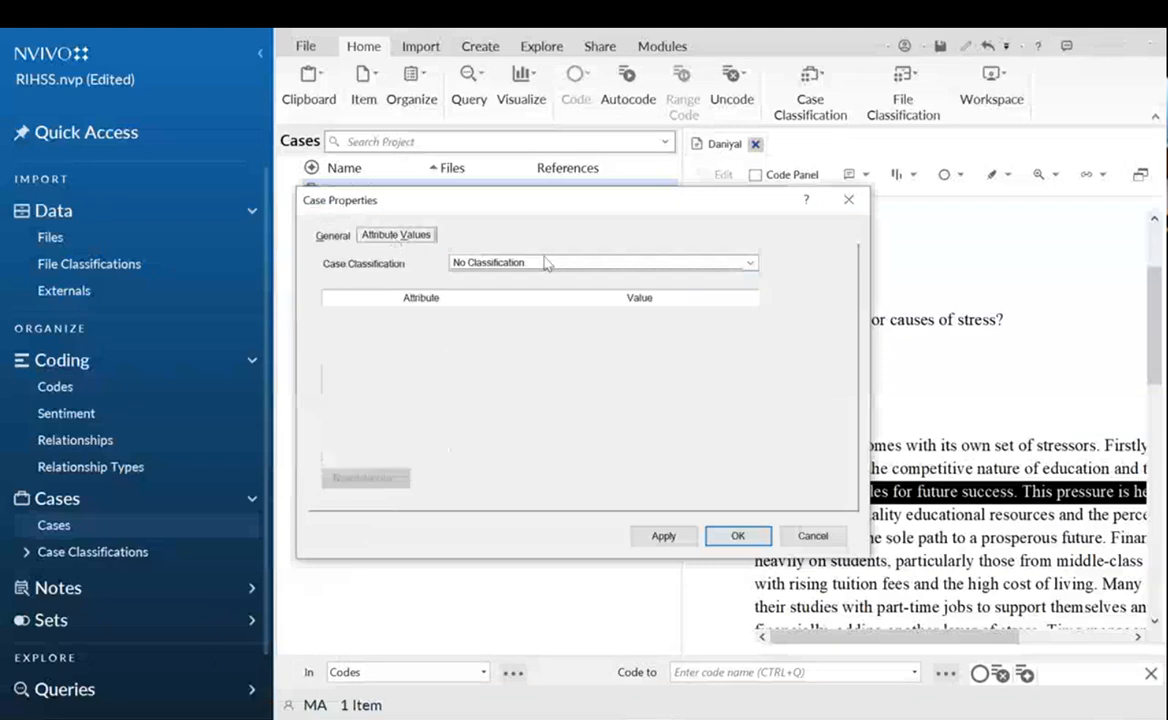
click(500, 262)
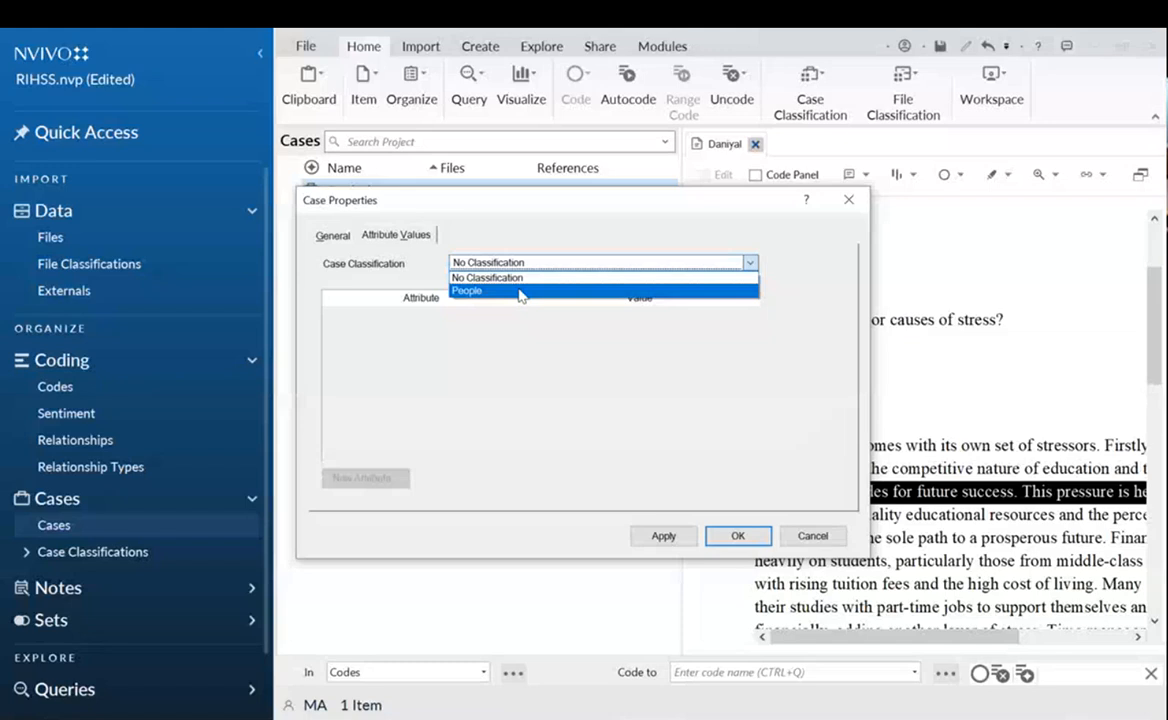
click(521, 291)
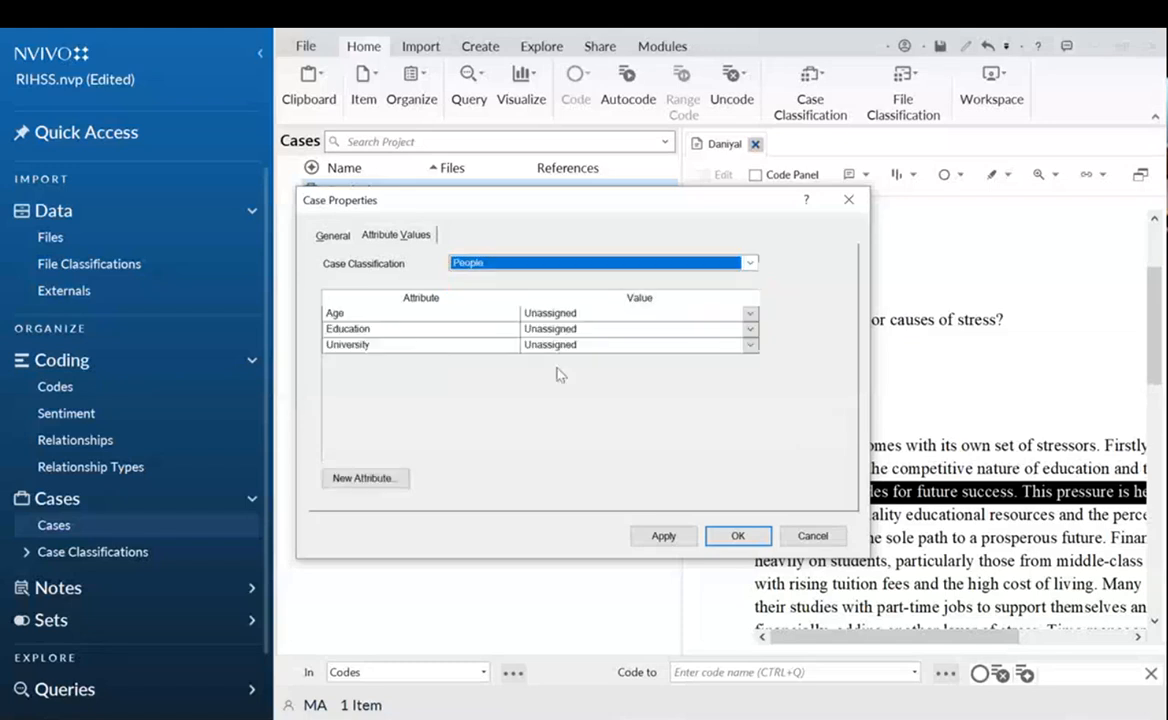
drag(624, 201, 443, 212)
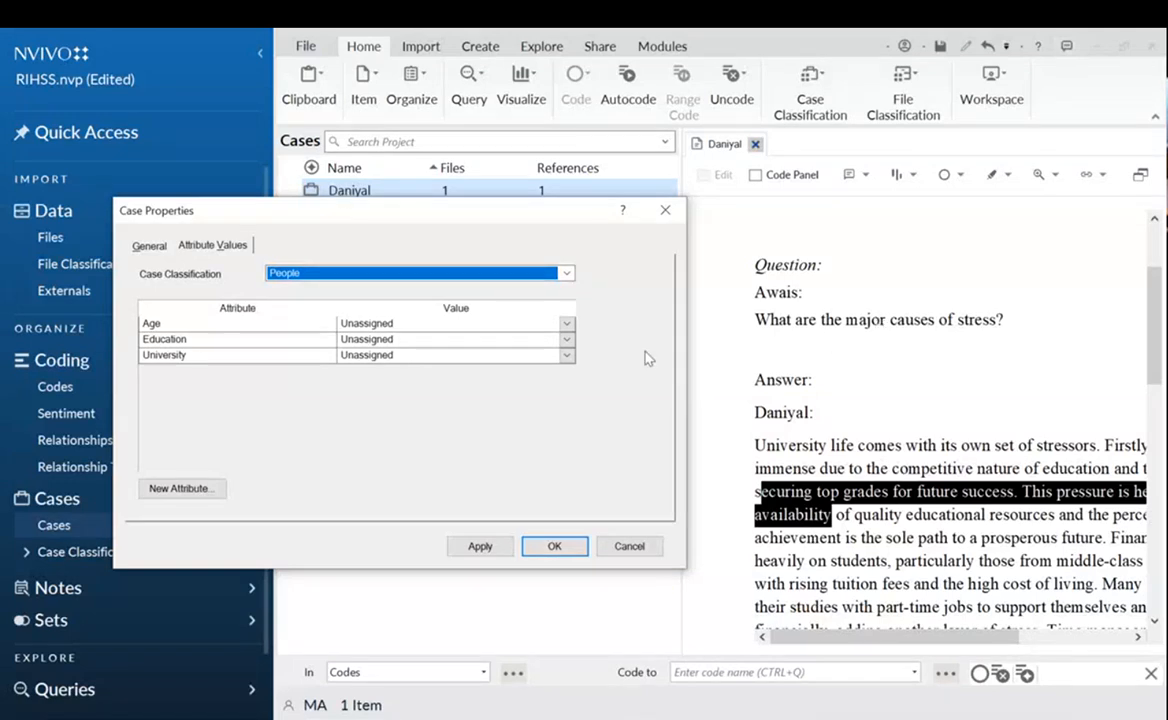
Assign the People classification to the participant's case in its case properties, with the interview's demographic details in view.
scroll(907, 369, up, 3)
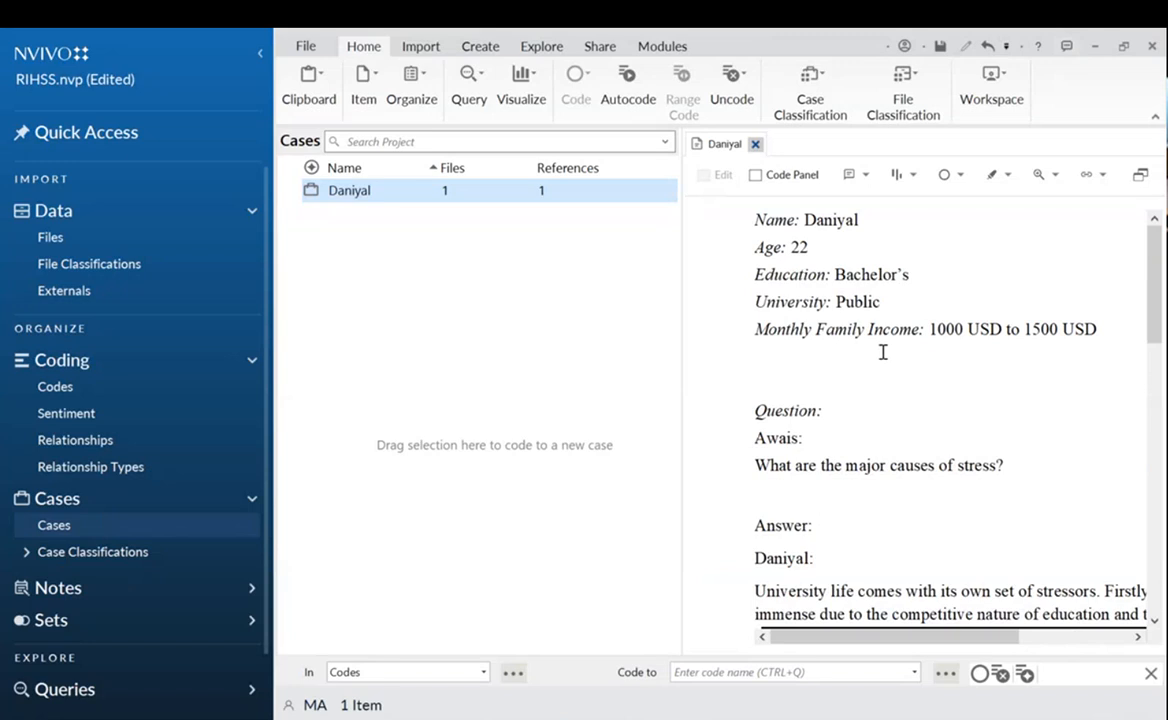
right_click(381, 194)
click(259, 613)
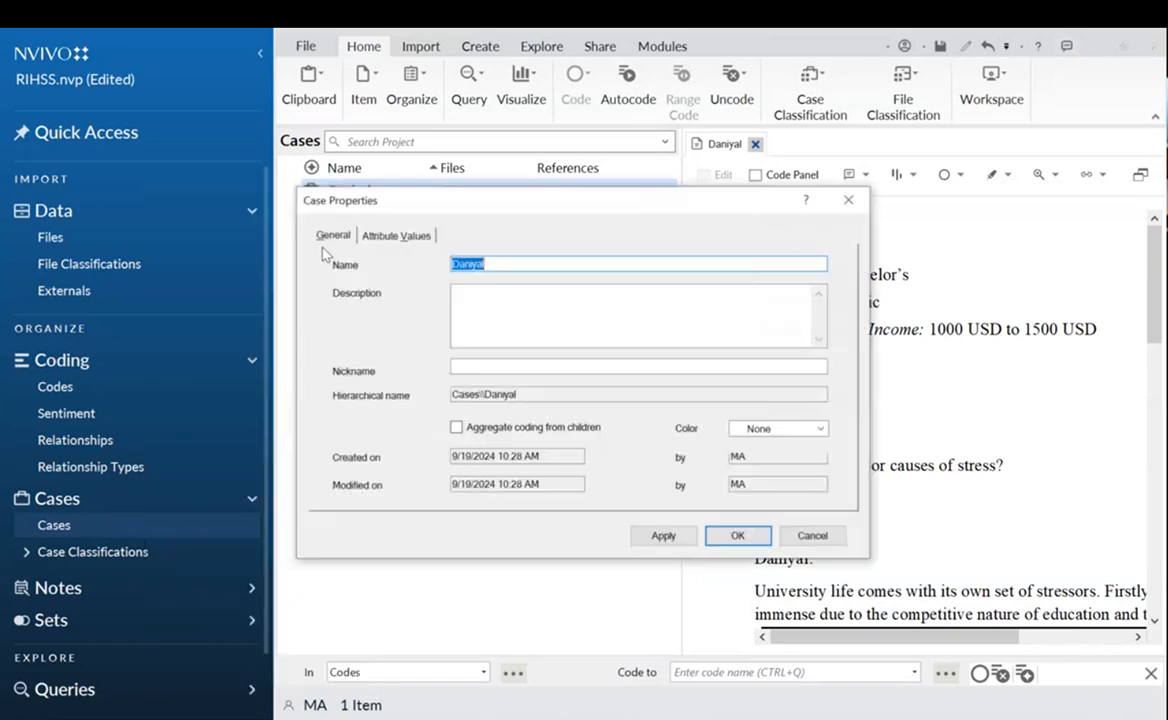
click(399, 232)
drag(576, 199, 344, 231)
click(393, 298)
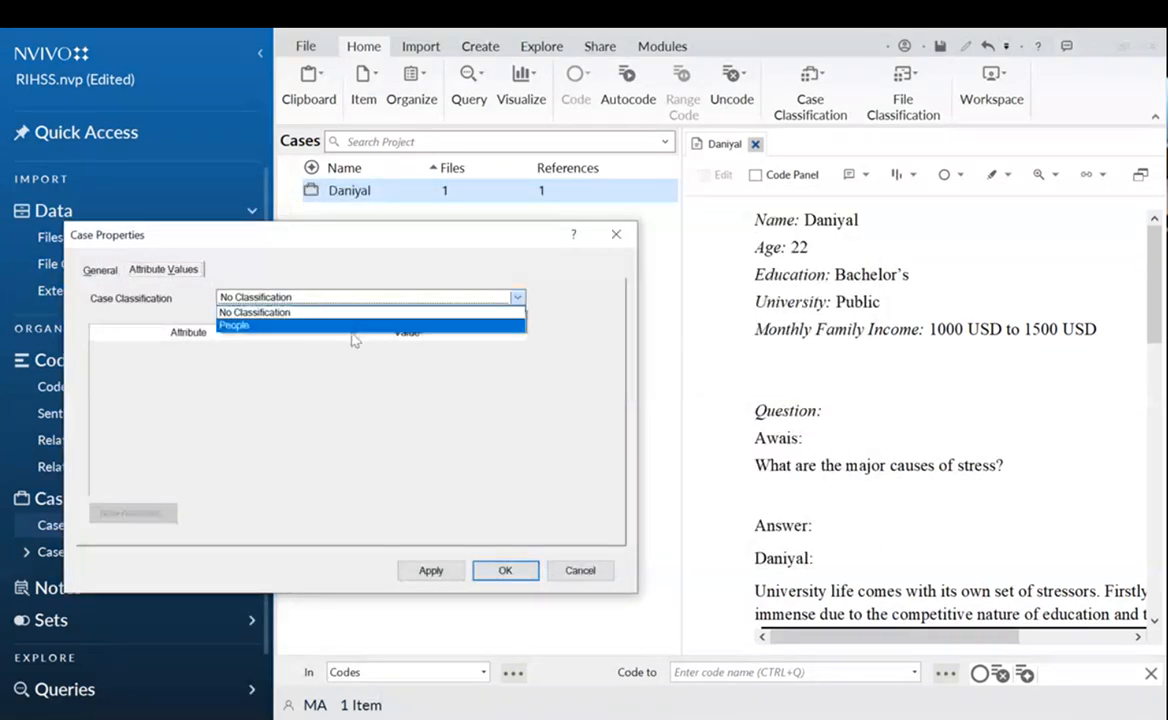
click(340, 311)
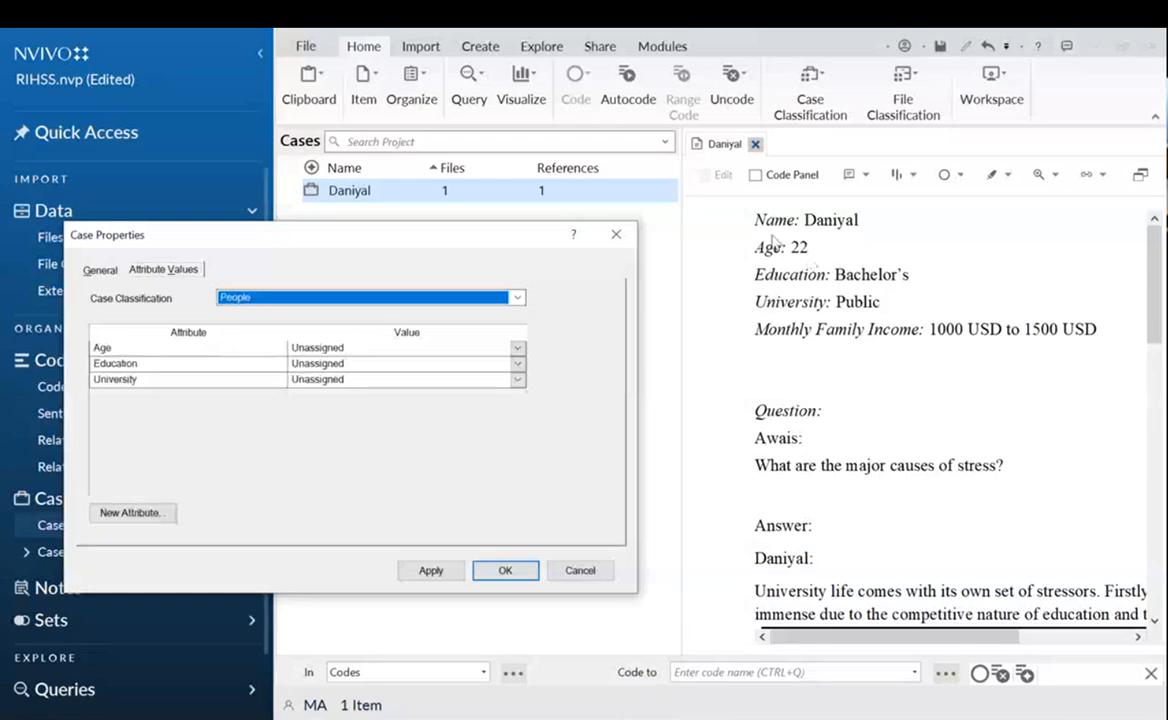
Set the case's attribute values to Age 22, Education Bachelor and University Public, and save the case properties.
click(495, 348)
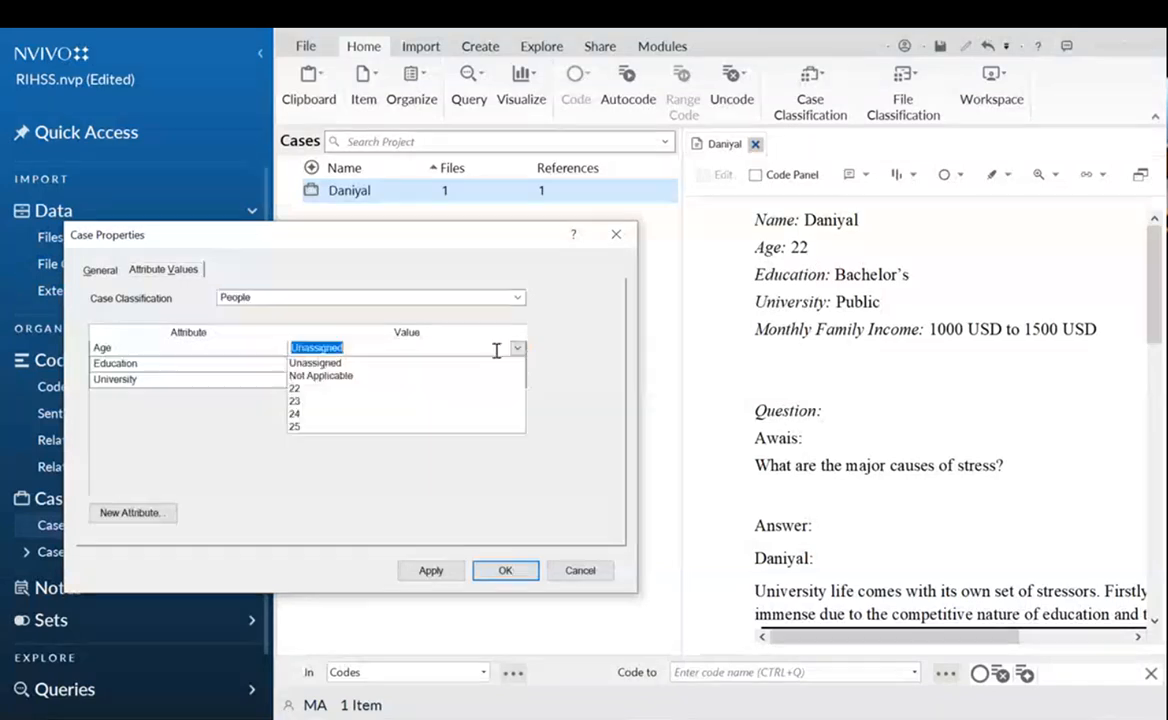
click(399, 389)
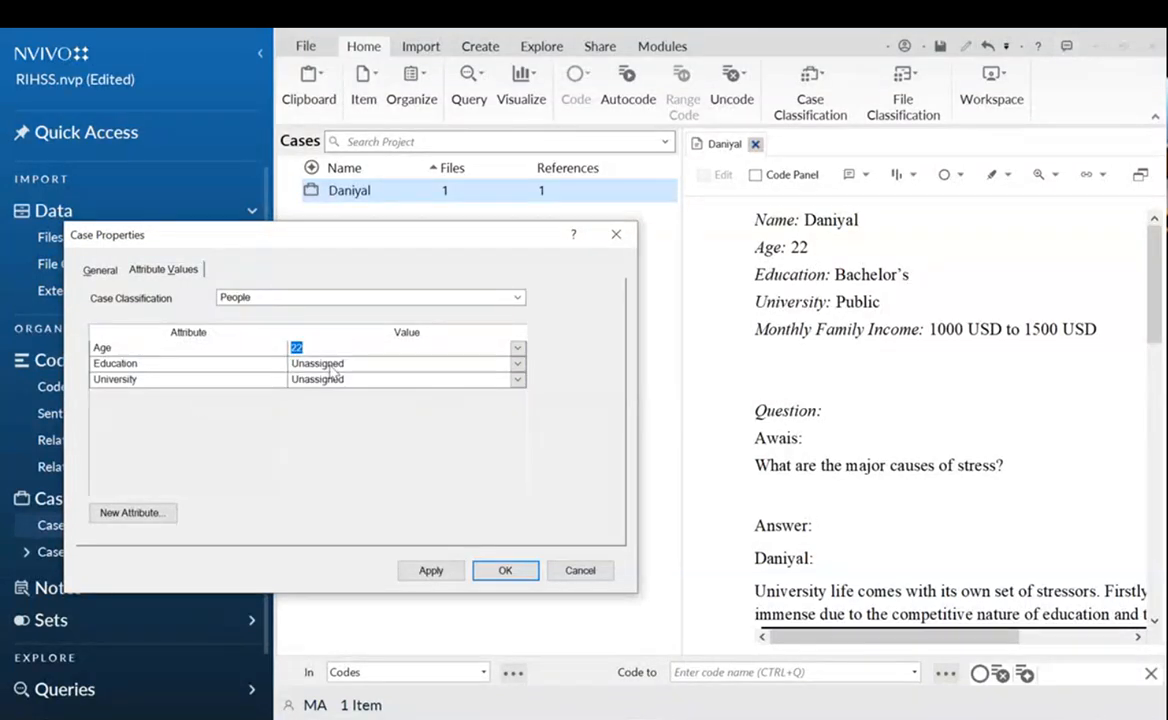
click(517, 364)
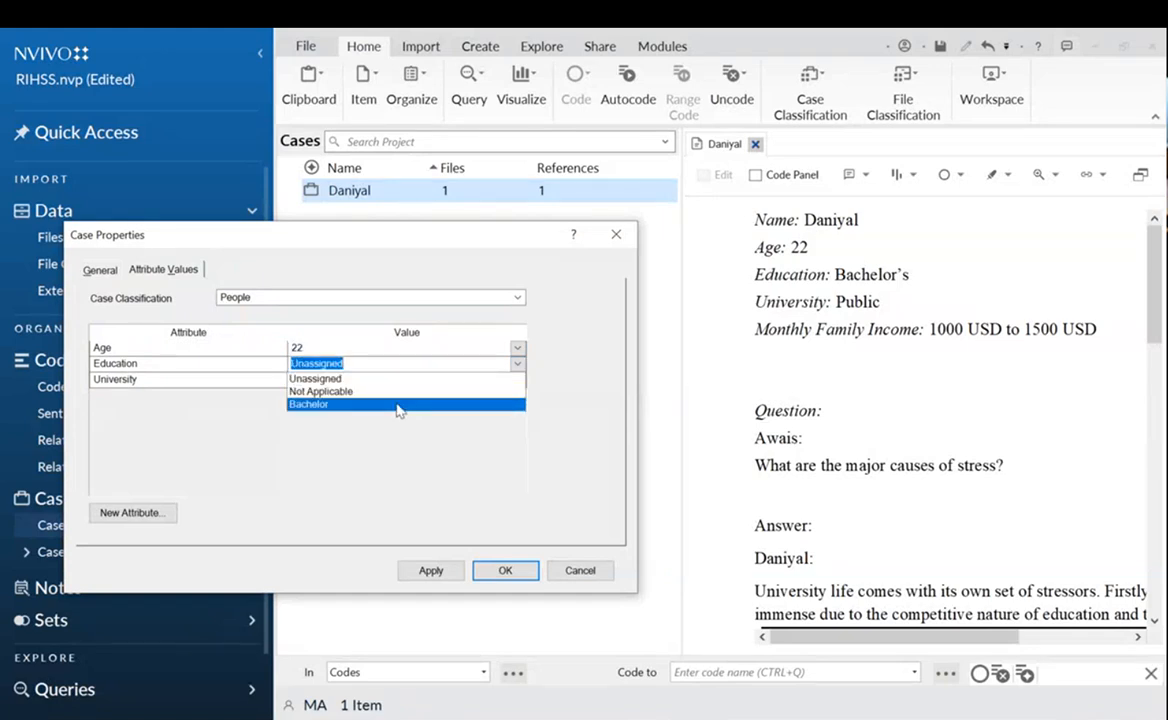
click(399, 405)
click(517, 381)
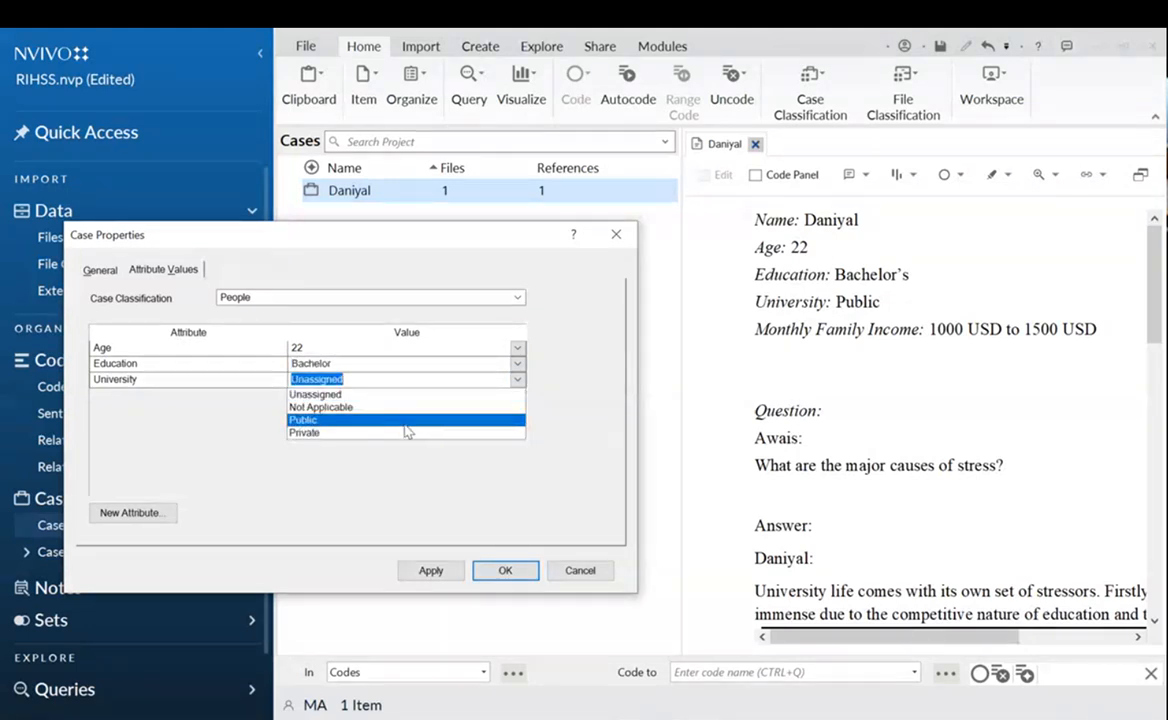
click(409, 421)
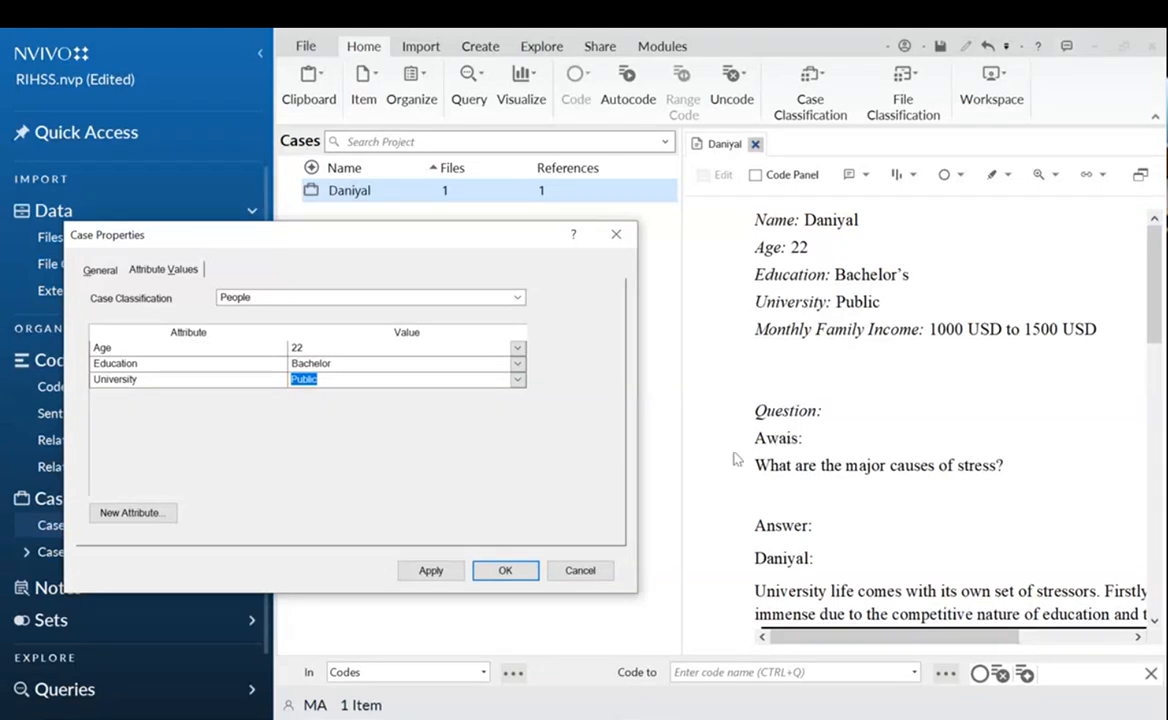
click(507, 575)
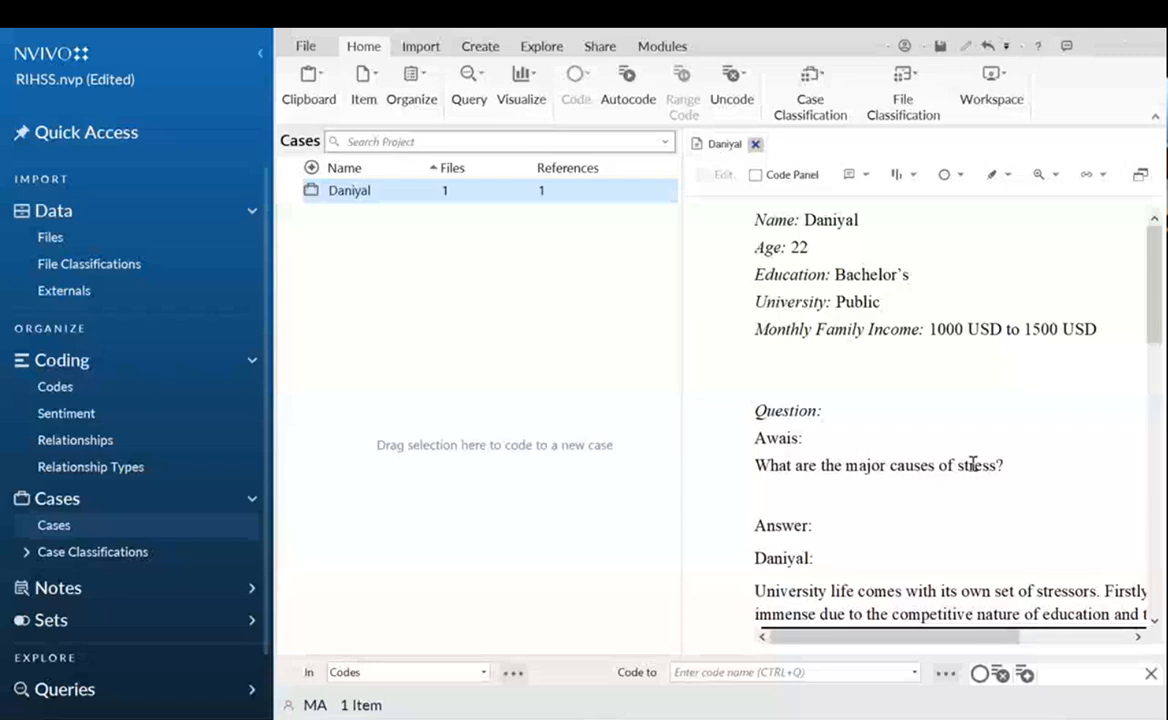
Open the project's codes list beside the interview document and adjust the width of the two panes.
drag(682, 353, 491, 357)
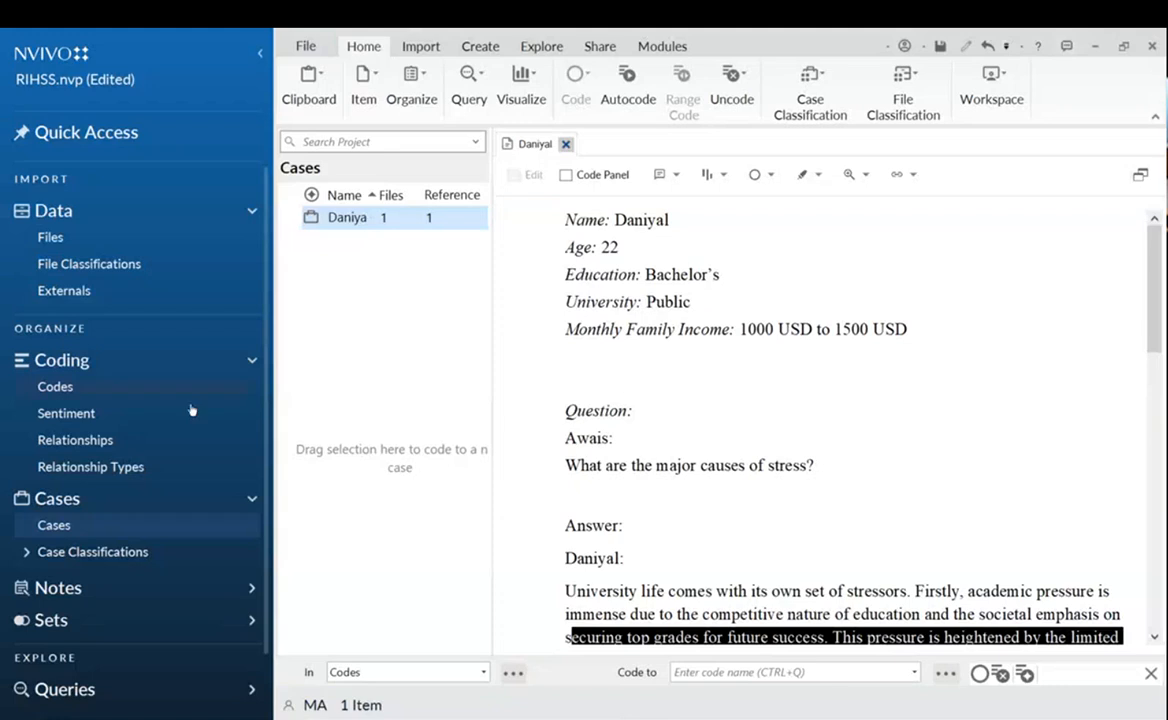
click(88, 386)
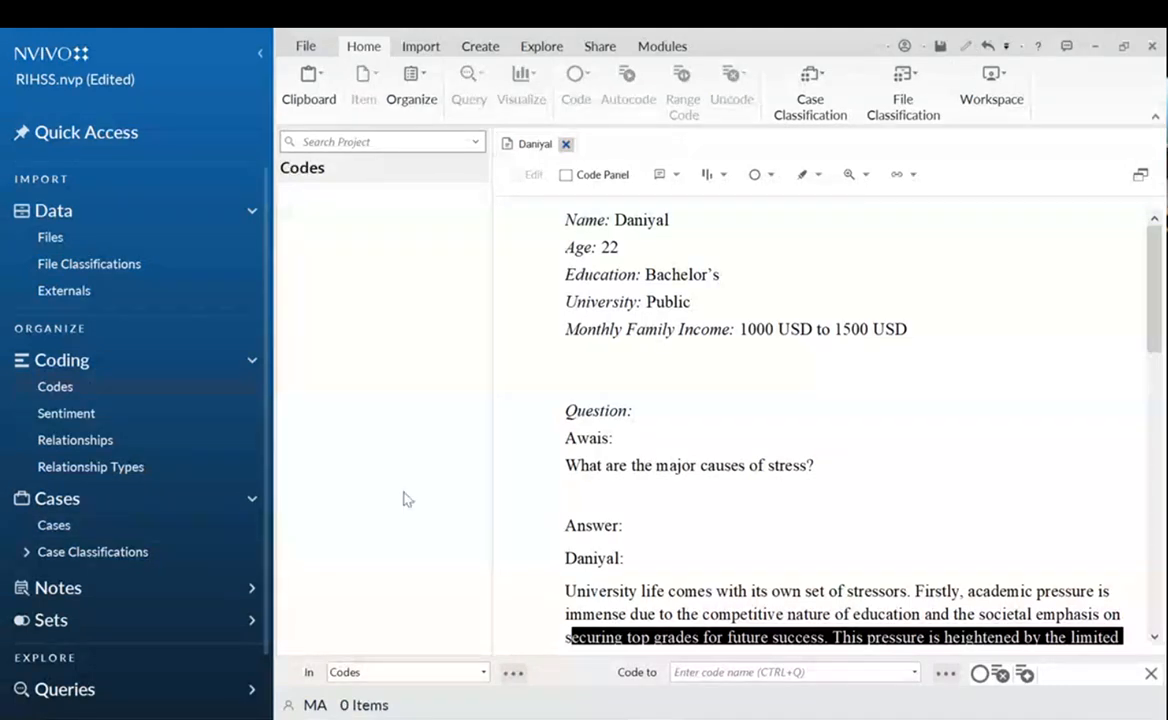
drag(492, 324, 598, 330)
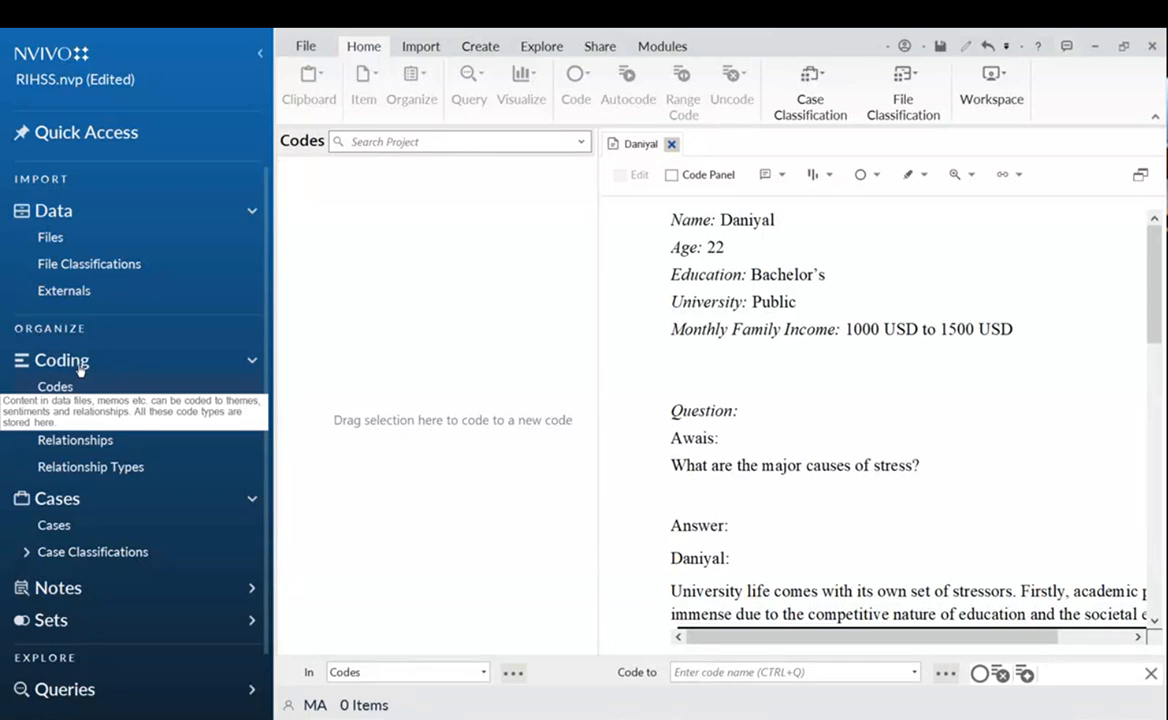
click(50, 387)
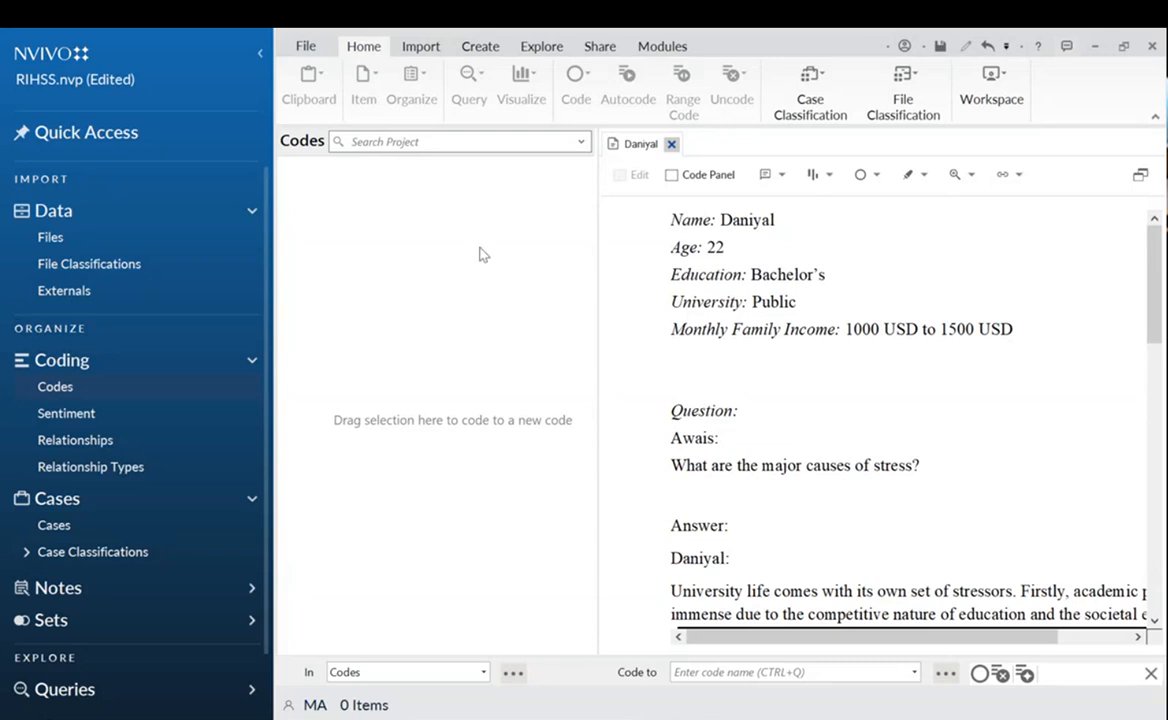
right_click(396, 227)
click(384, 242)
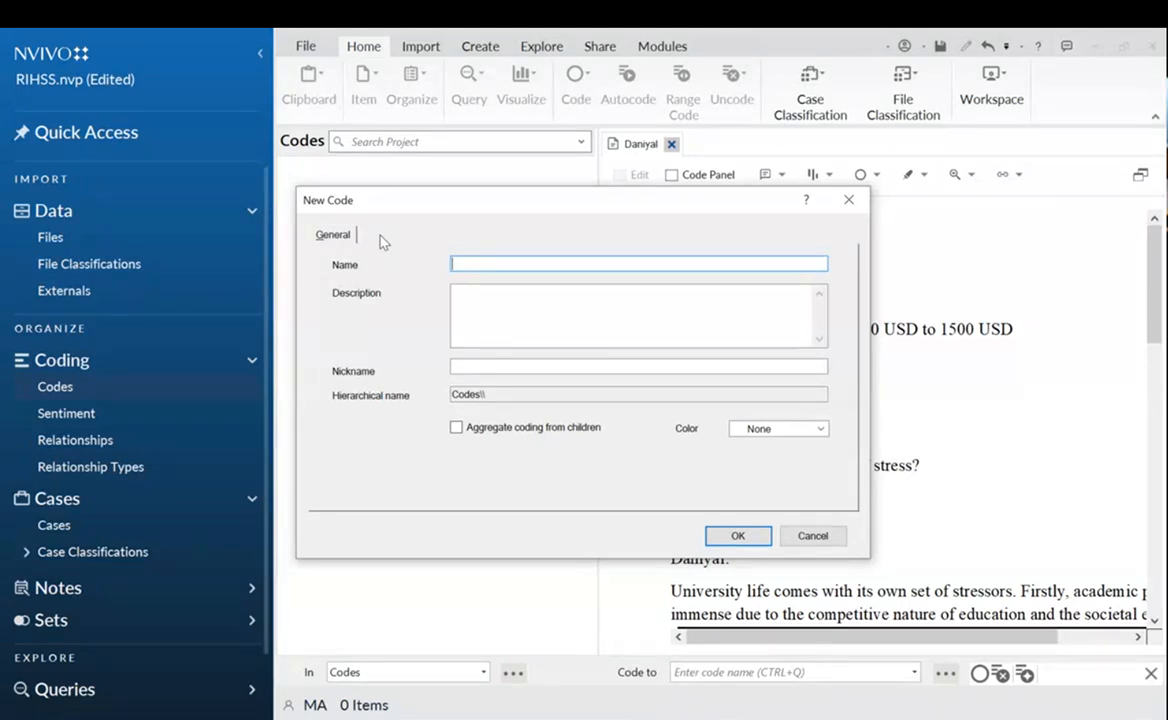
click(841, 537)
Widen the interview document and select the answer's sentence from "Firstly, academic pressure" to "for future success.".
scroll(792, 404, down, 5)
click(757, 352)
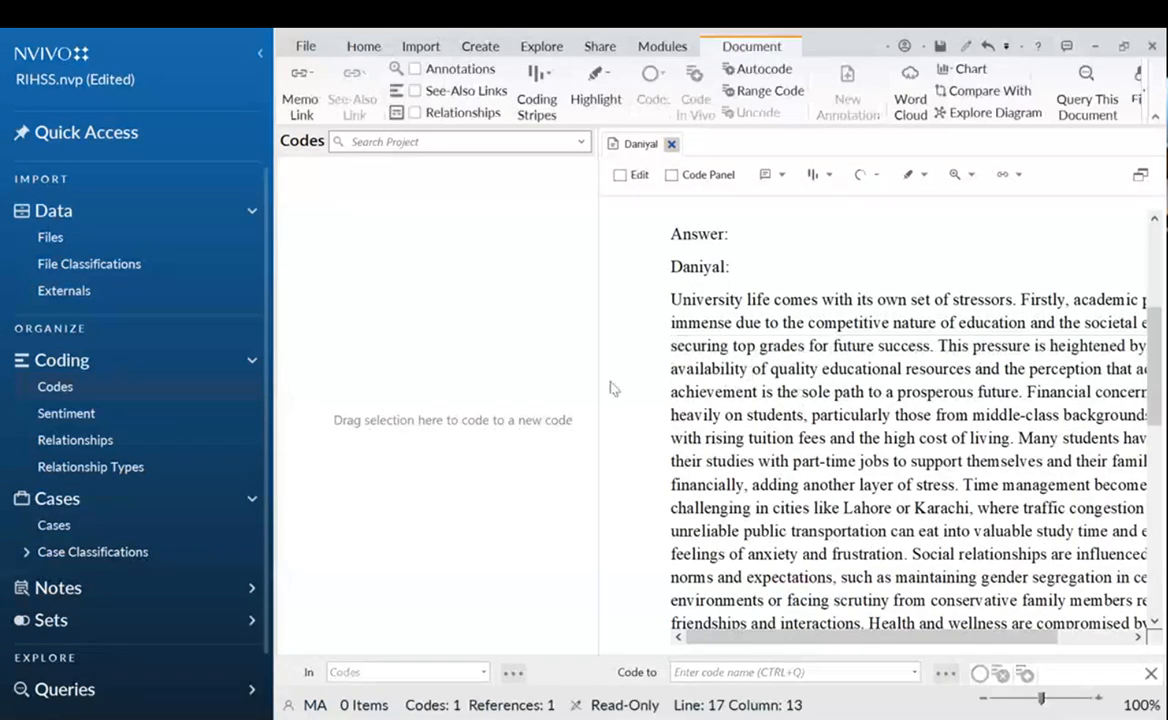
drag(596, 365, 430, 365)
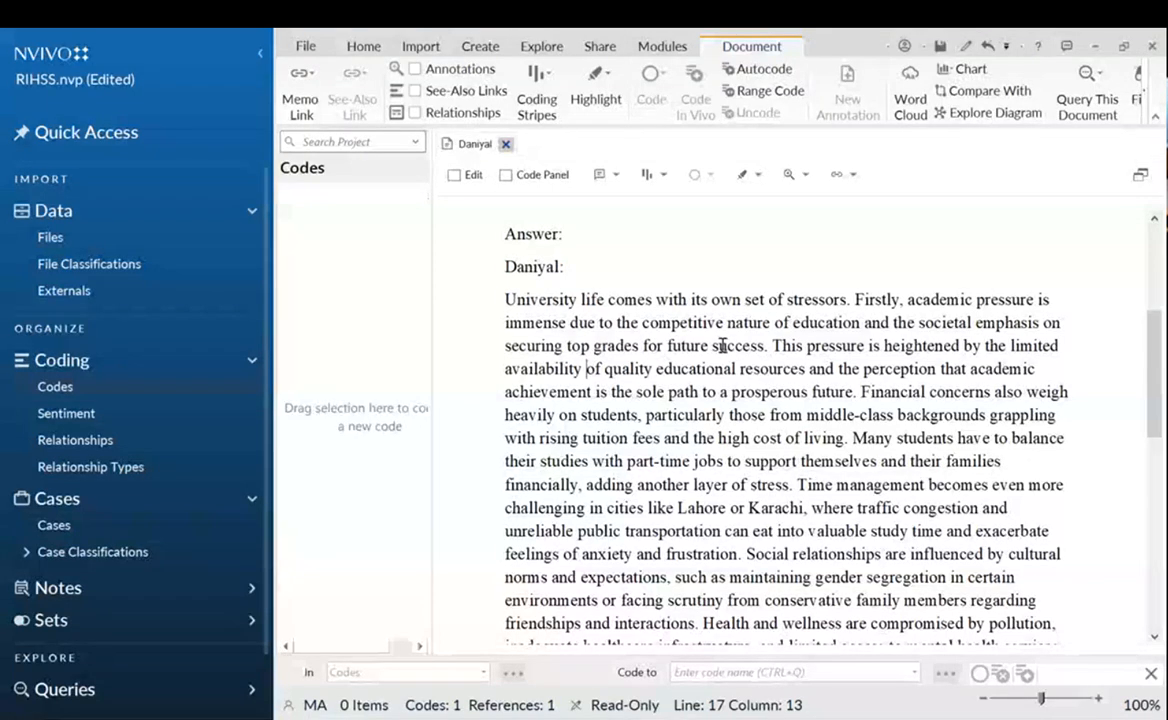
scroll(562, 475, up, 5)
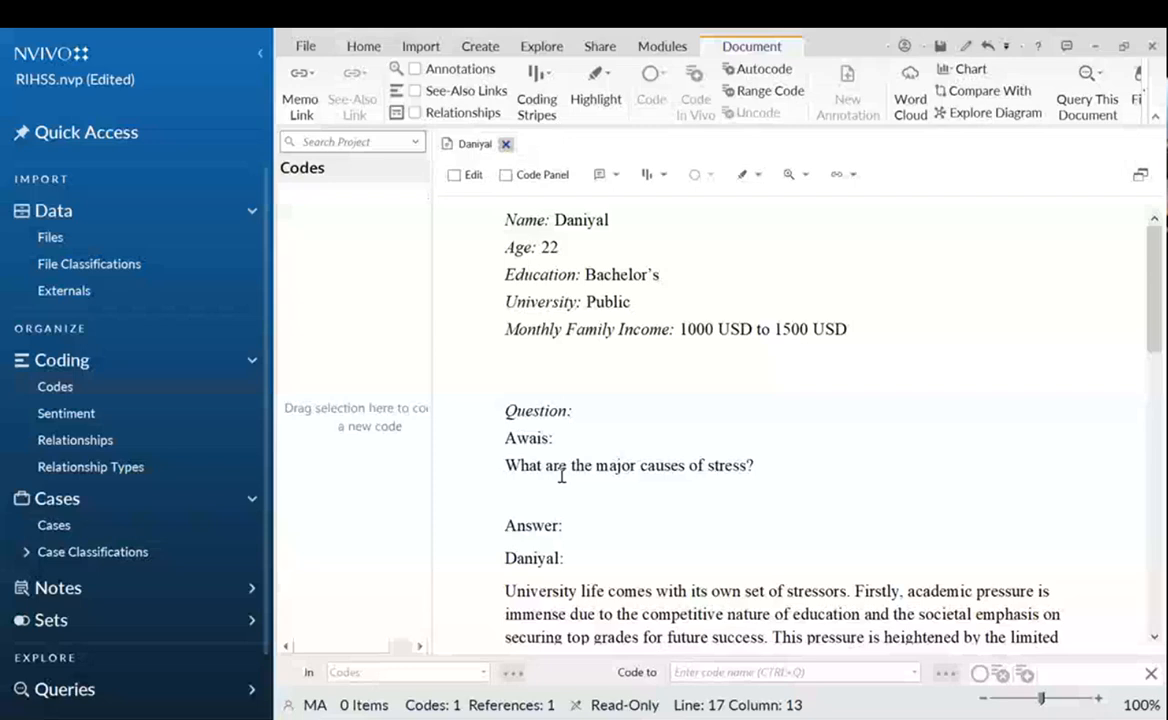
scroll(562, 475, down, 5)
drag(855, 227, 770, 281)
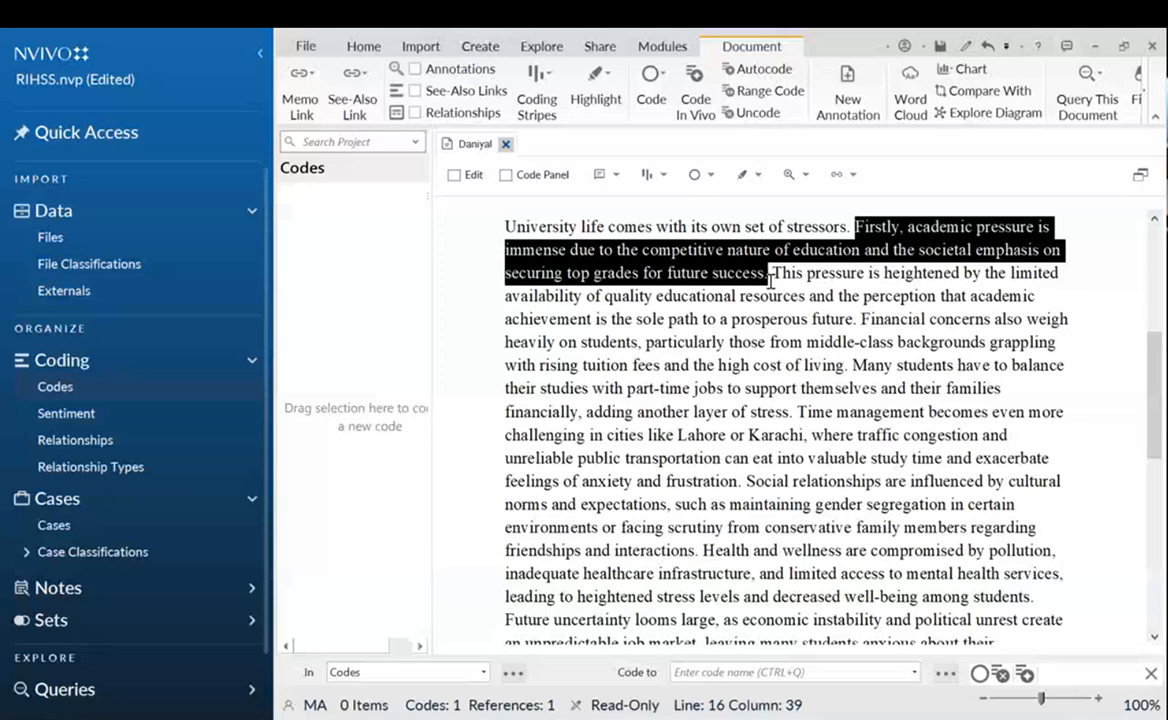
Create a new top-level code named Academic Life.
drag(750, 274, 370, 283)
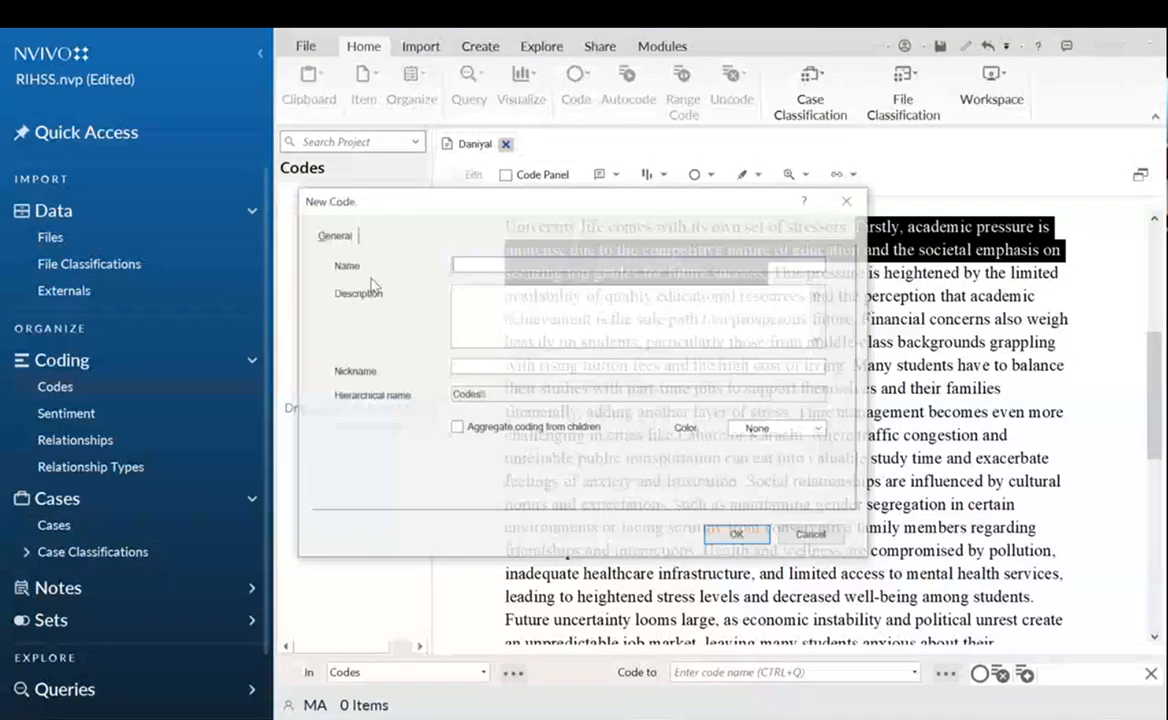
text(A)
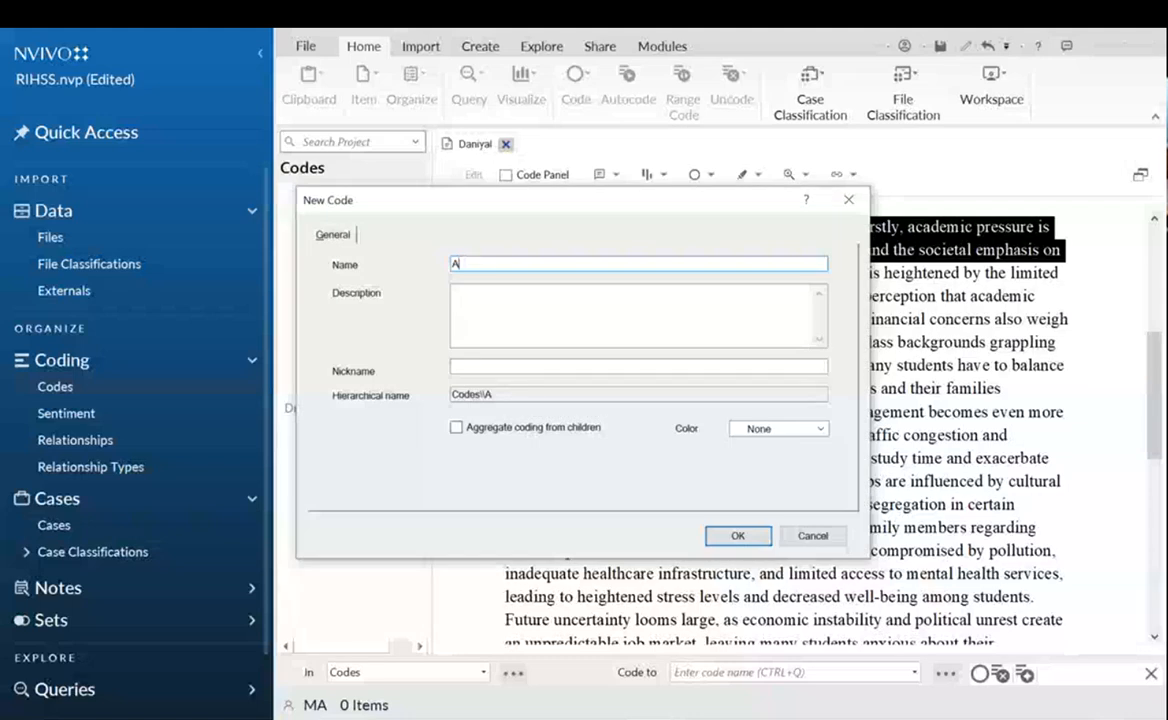
text(cademic Theme)
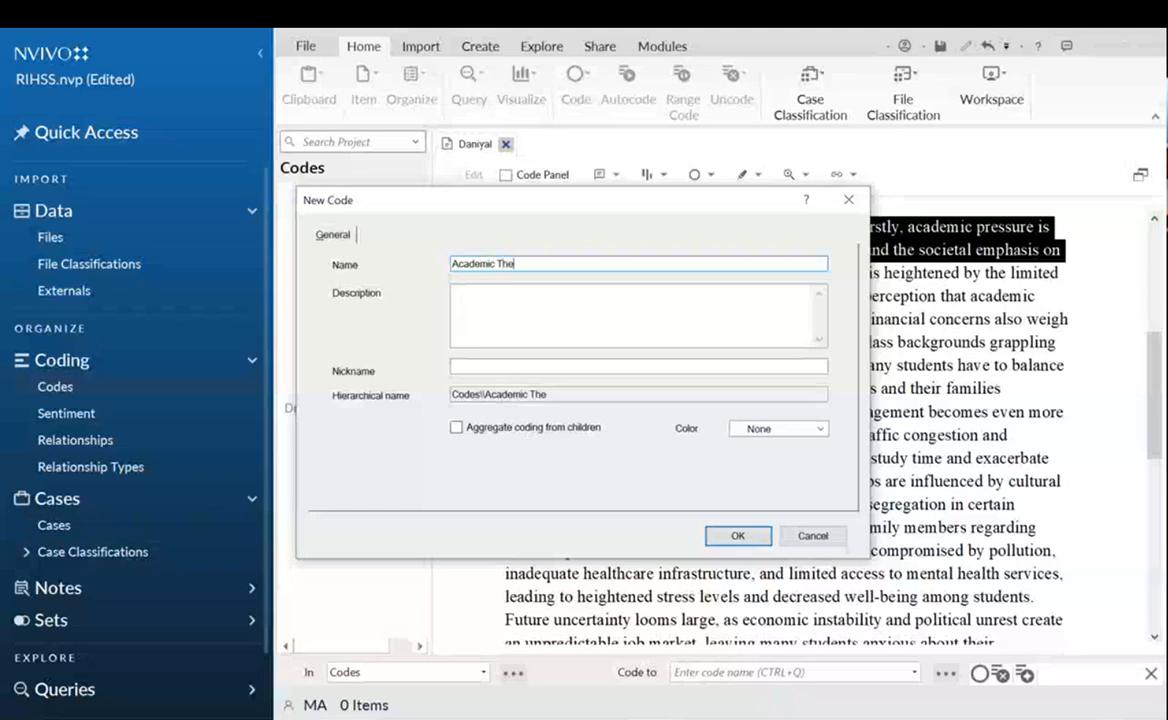
double_click(506, 263)
text(Life)
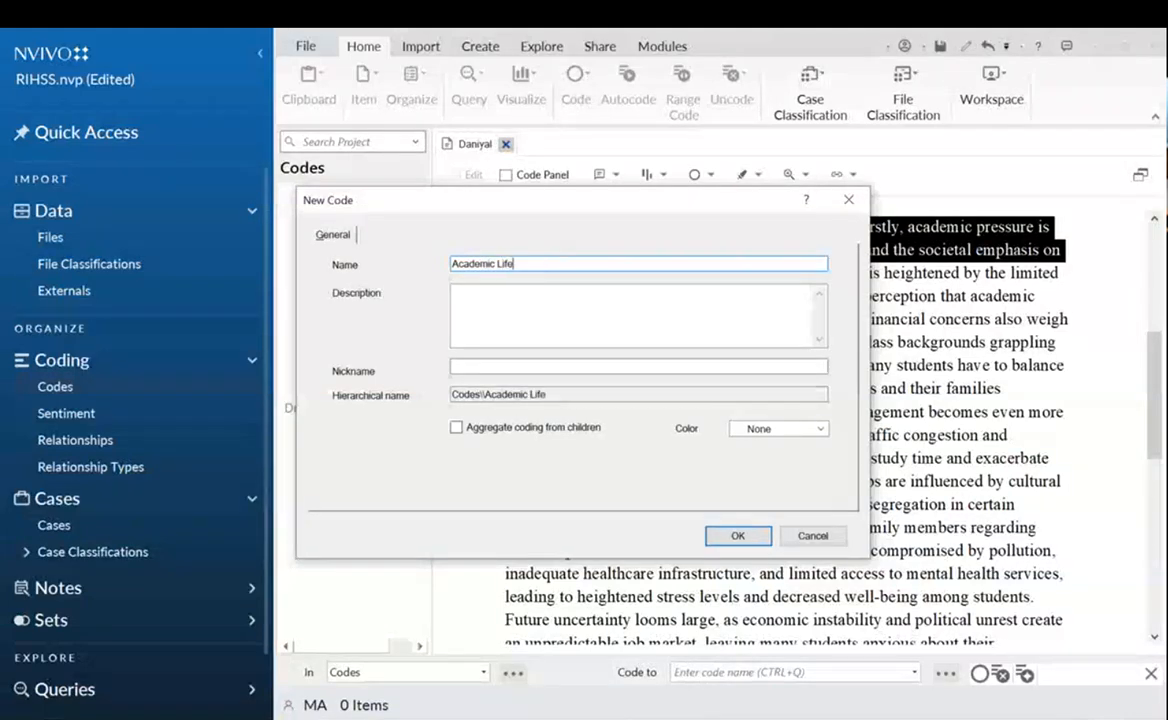
click(733, 535)
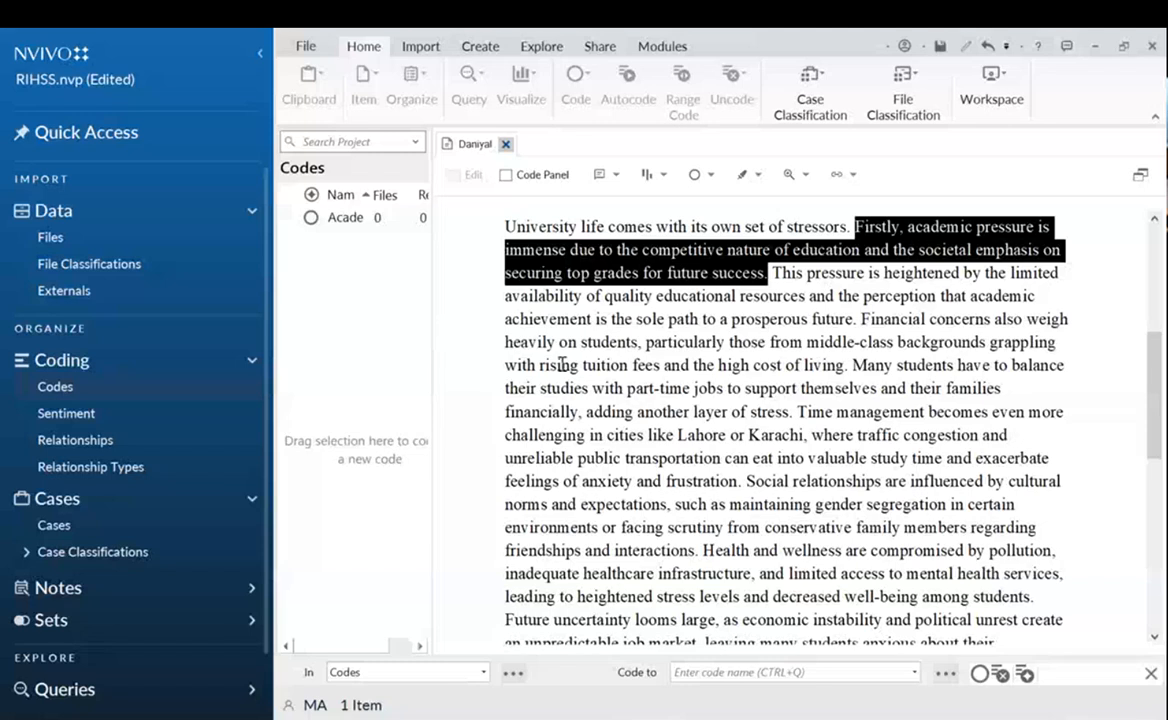
drag(434, 225, 490, 240)
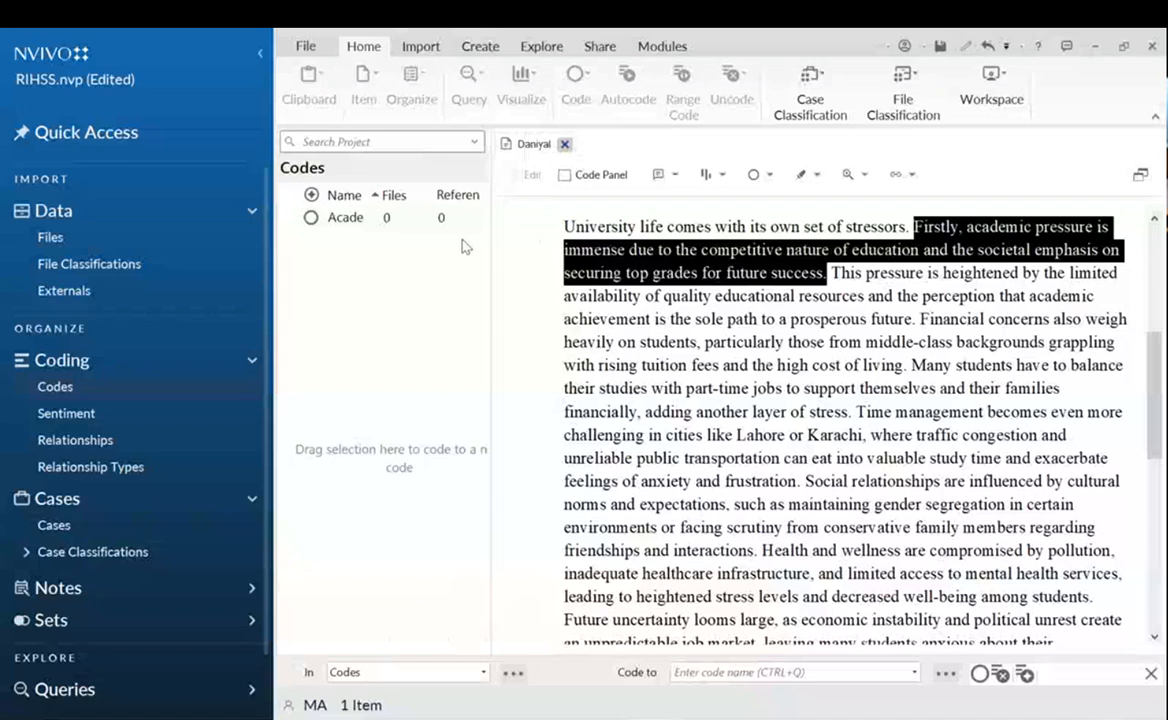
right_click(655, 249)
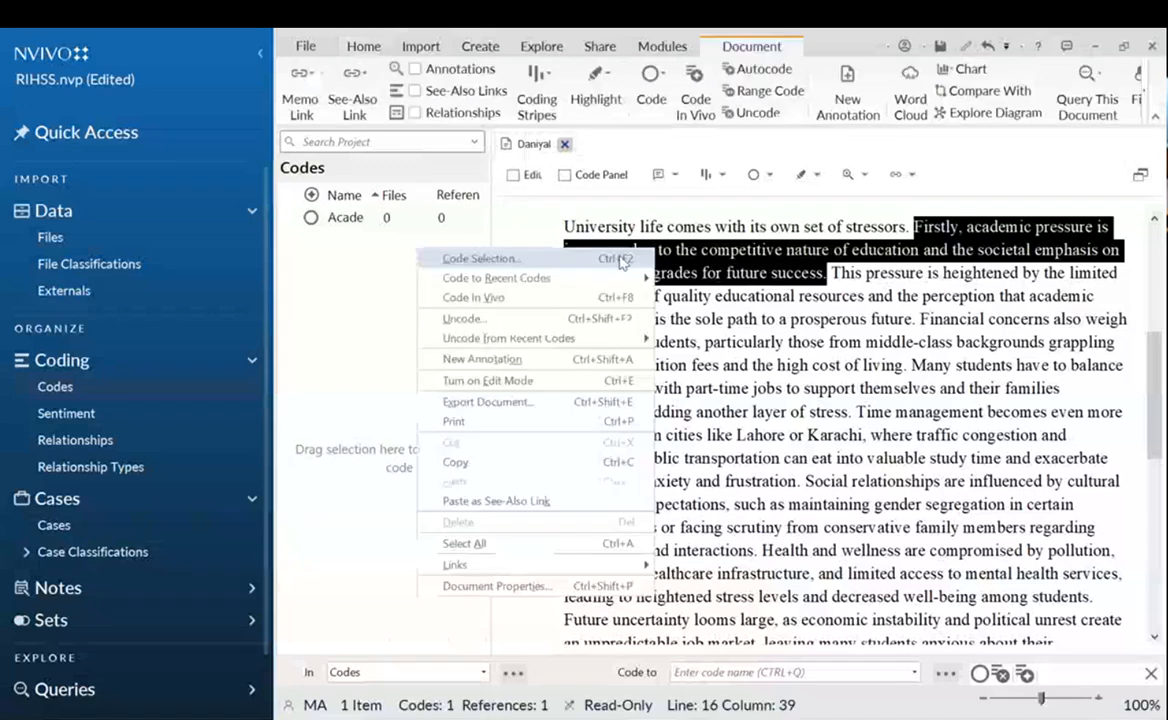
click(621, 260)
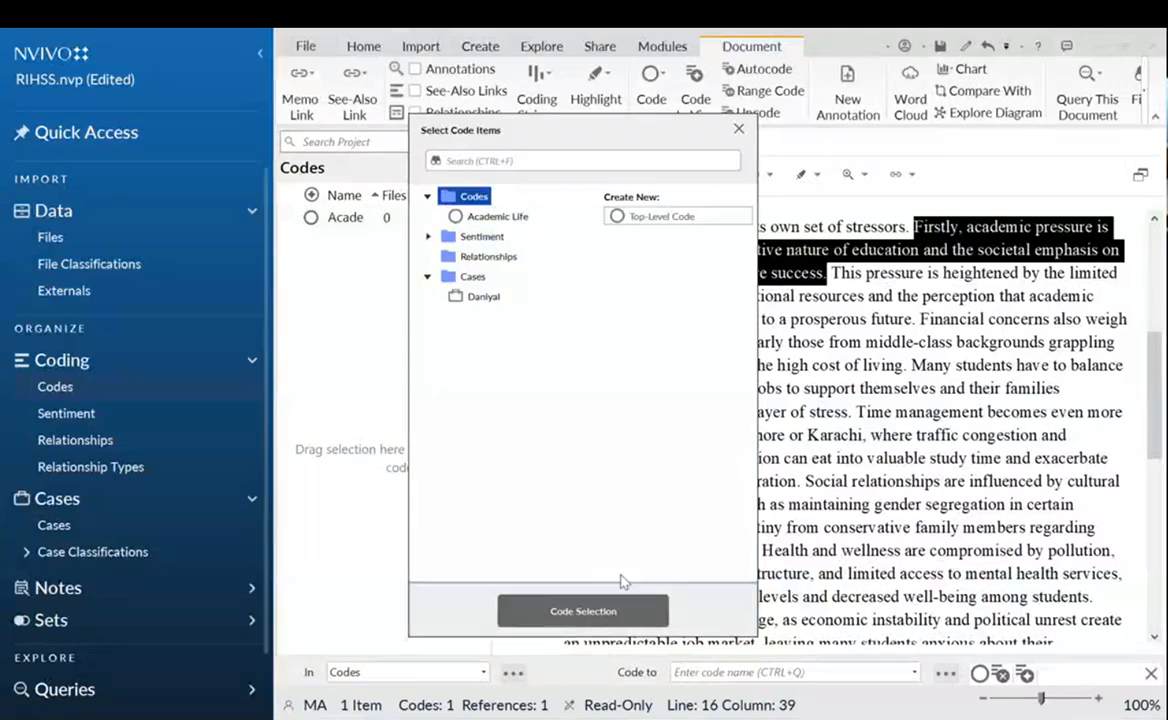
click(739, 130)
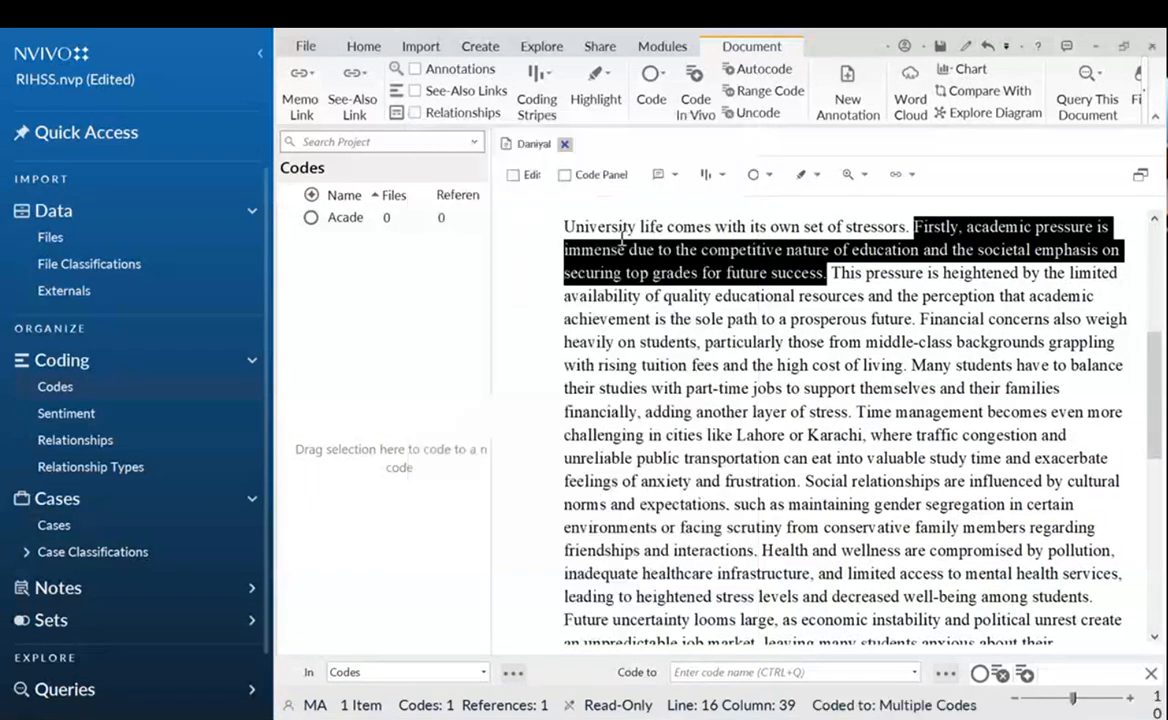
Reselect the sentence from "Firstly, academic pressure" to "for future success." and code it to Academic Life.
drag(625, 250, 341, 222)
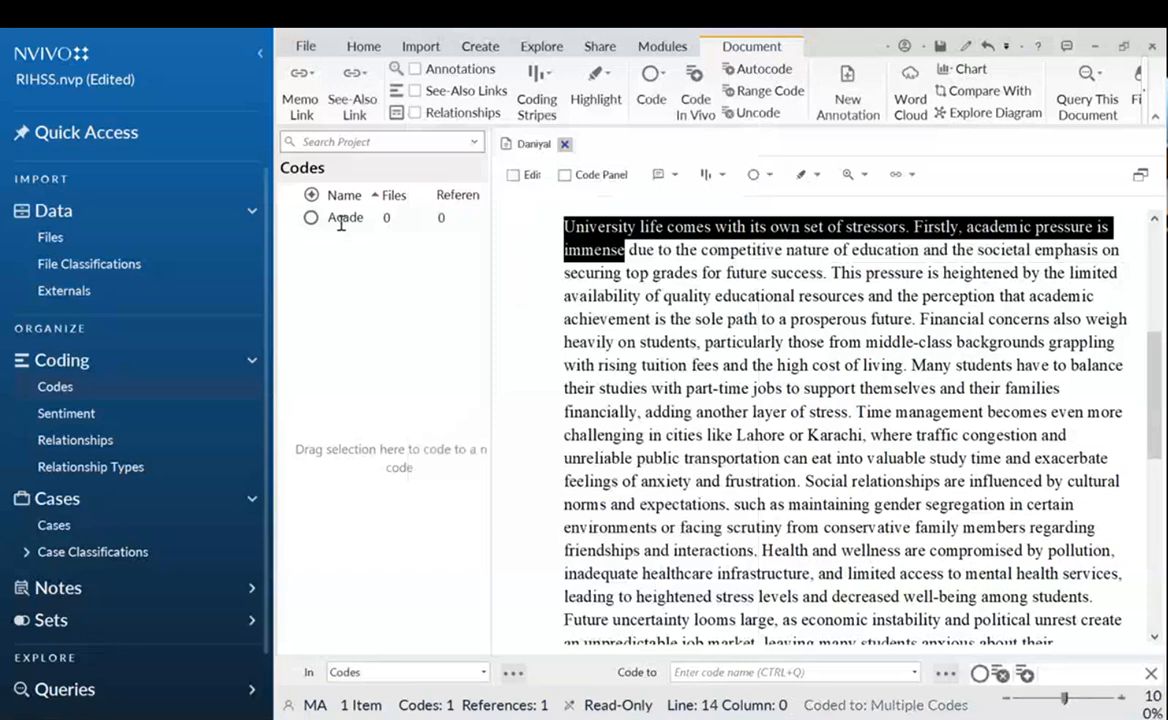
drag(826, 273, 933, 232)
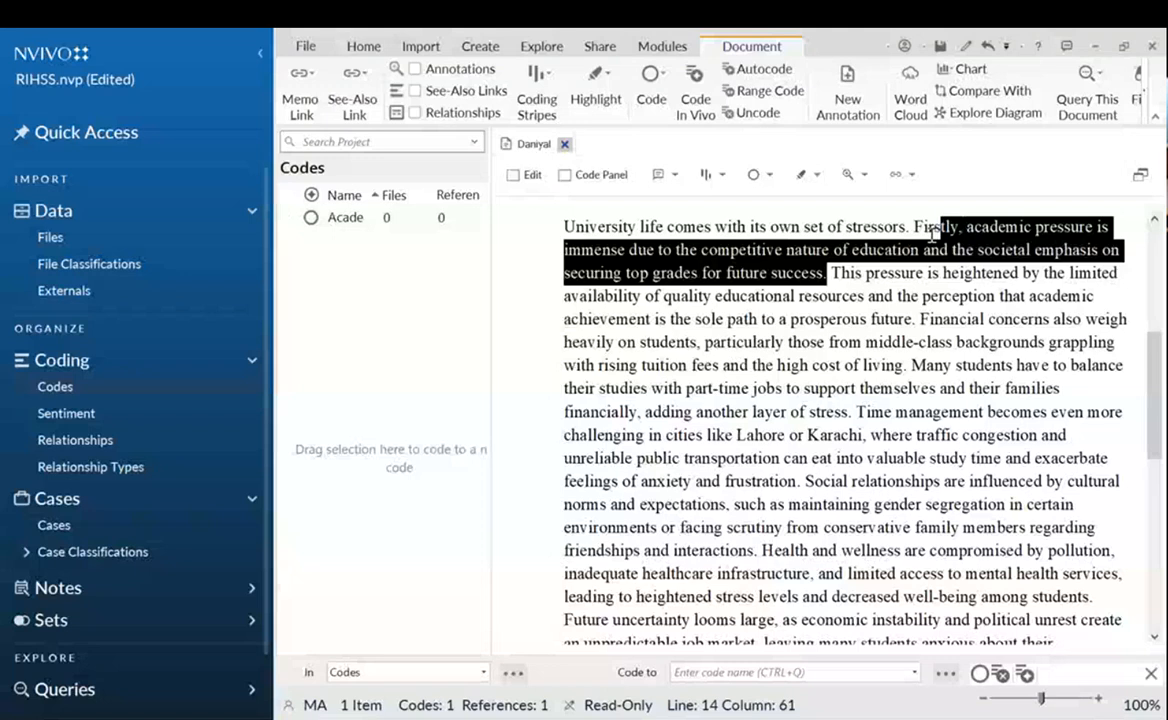
drag(933, 232, 365, 224)
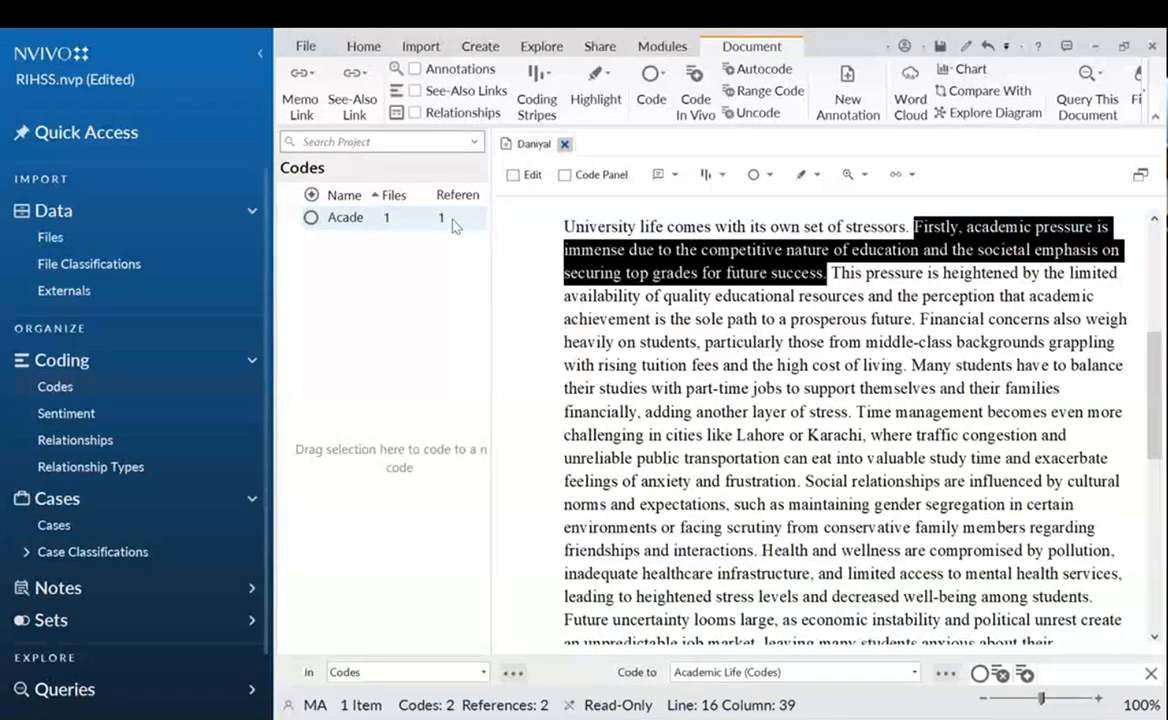
Select the sentence from "This pressure is heightened" to "a prosperous future." and code it to Academic Life.
click(829, 272)
drag(841, 272, 885, 302)
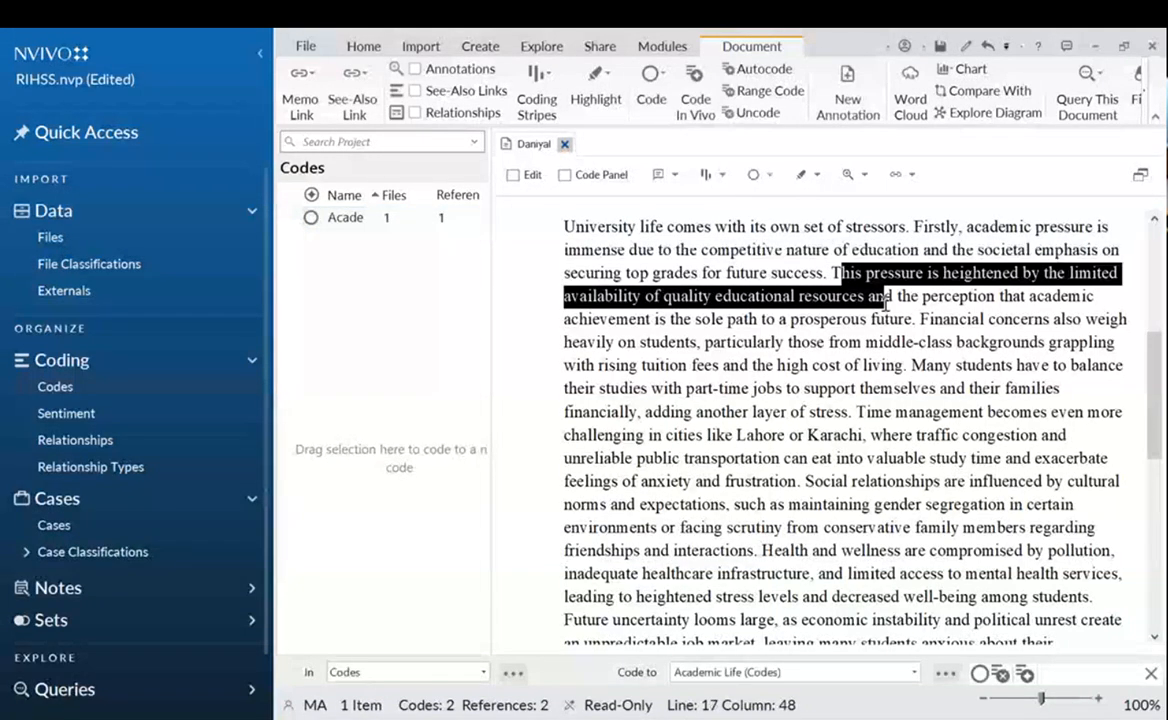
drag(829, 272, 917, 319)
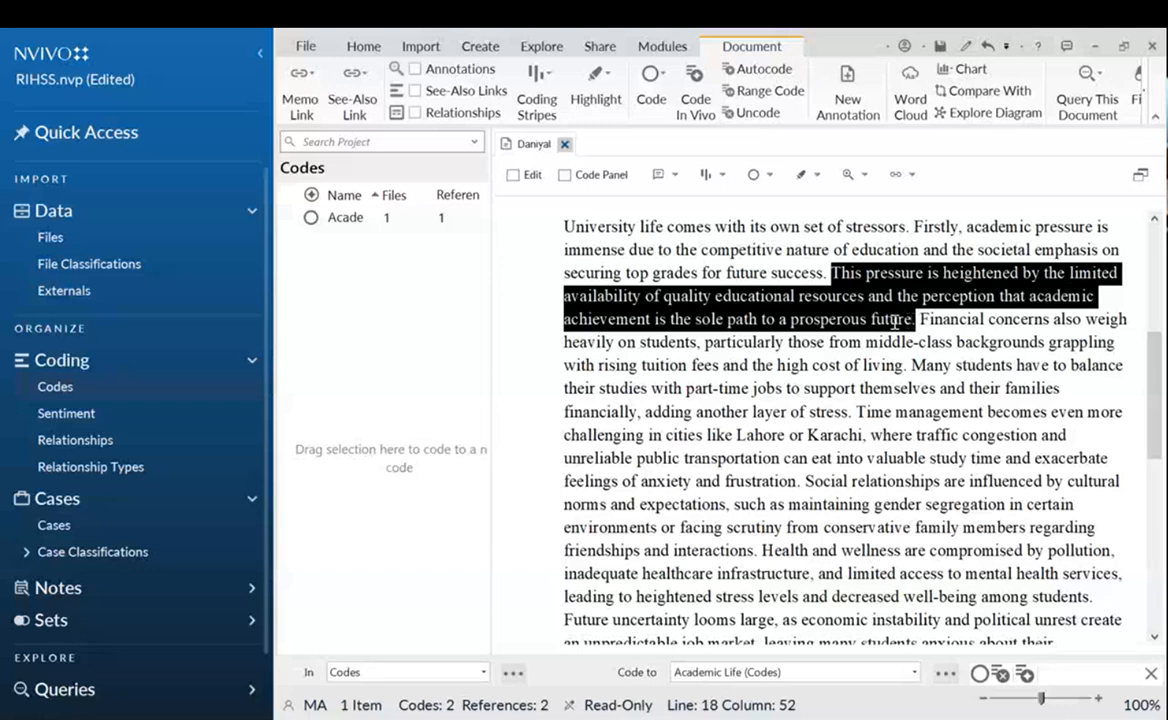
drag(893, 320, 382, 216)
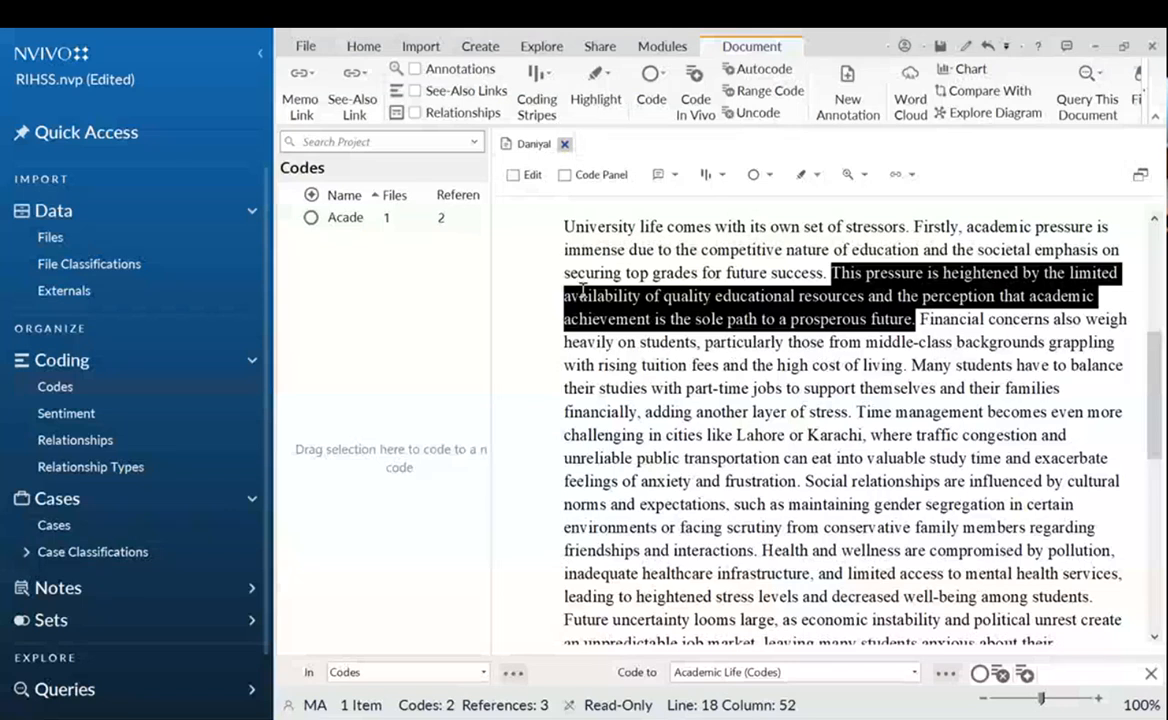
Uncode the selected "This pressure is heightened" sentence from Academic Life for all users, saving the project along the way.
right_click(748, 298)
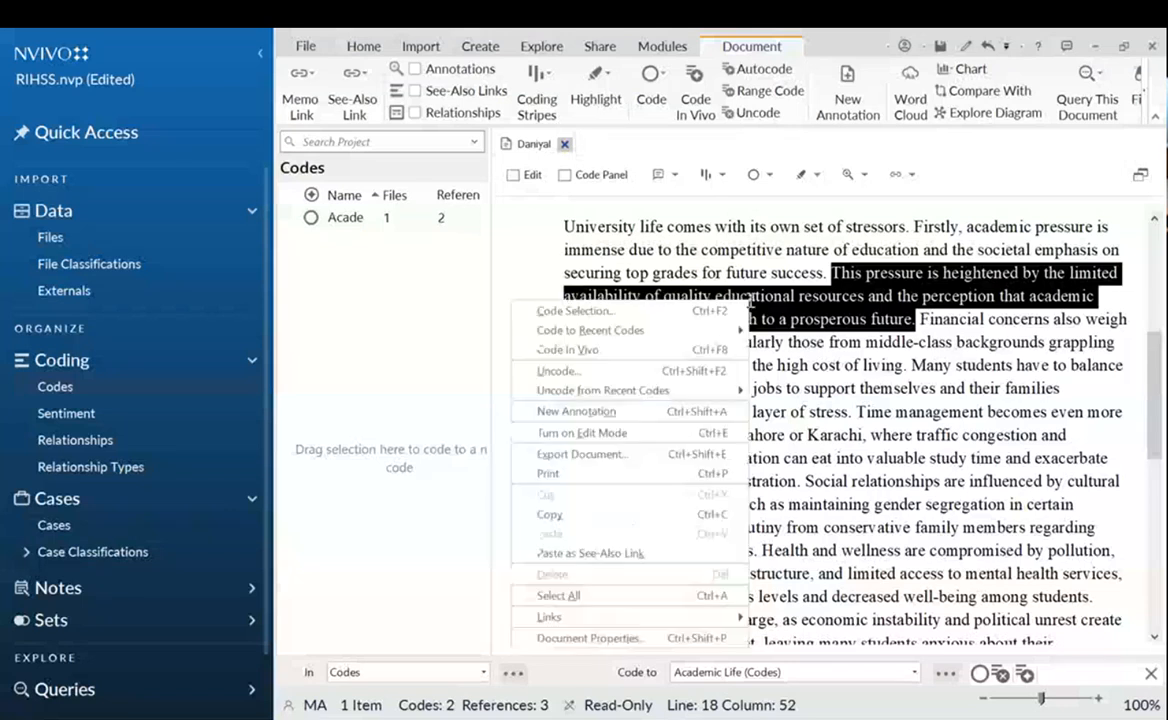
click(614, 372)
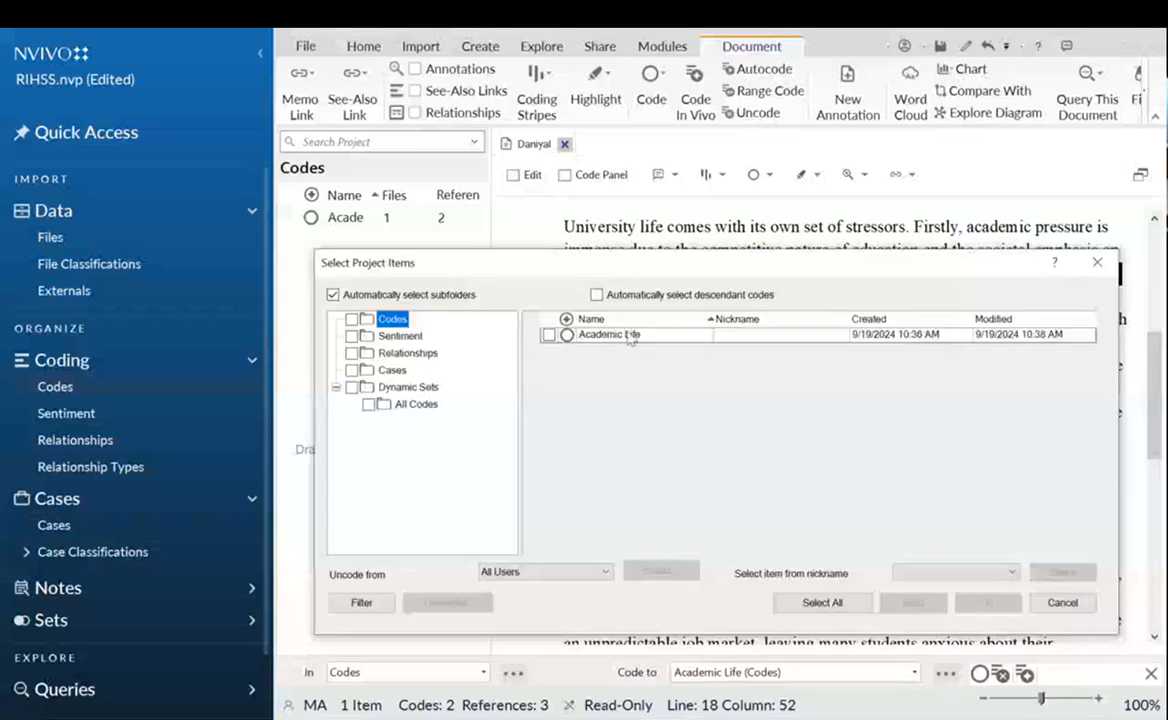
click(549, 336)
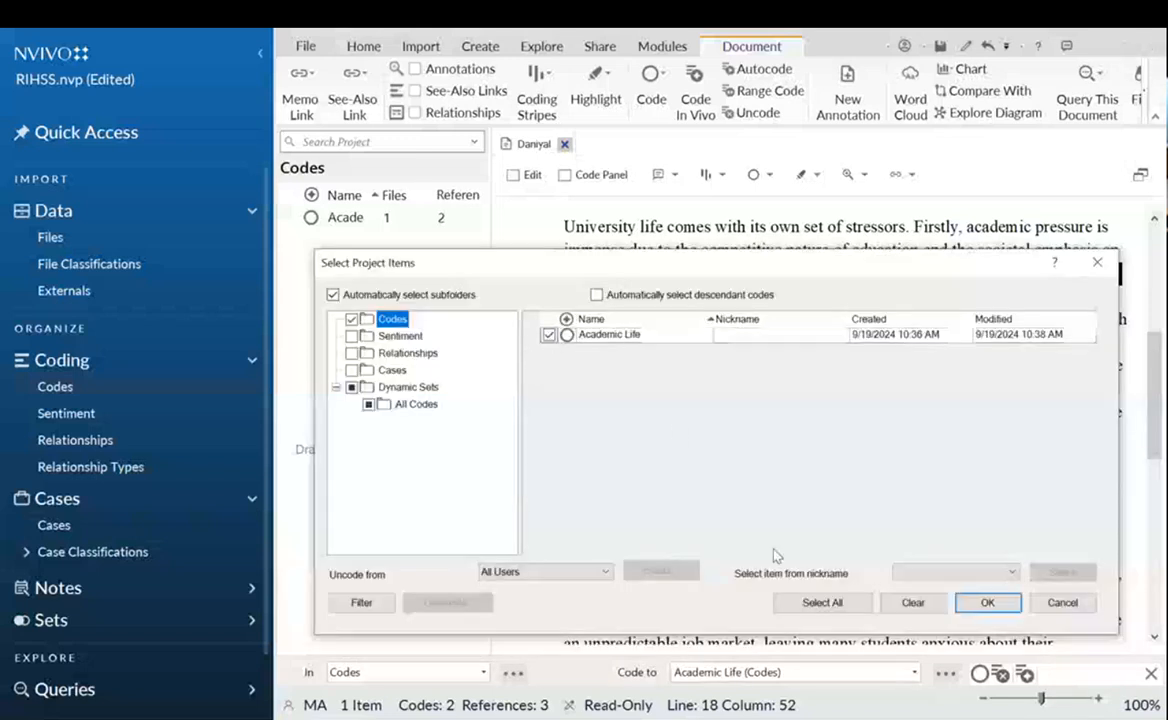
drag(786, 275, 606, 247)
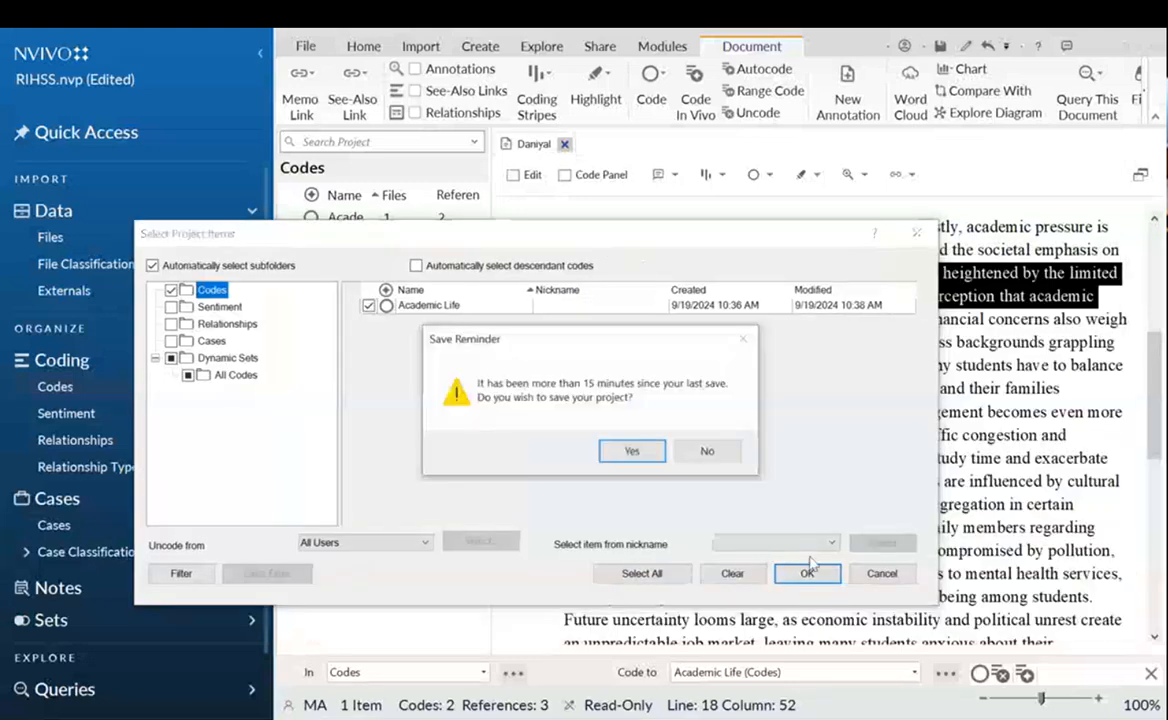
click(632, 453)
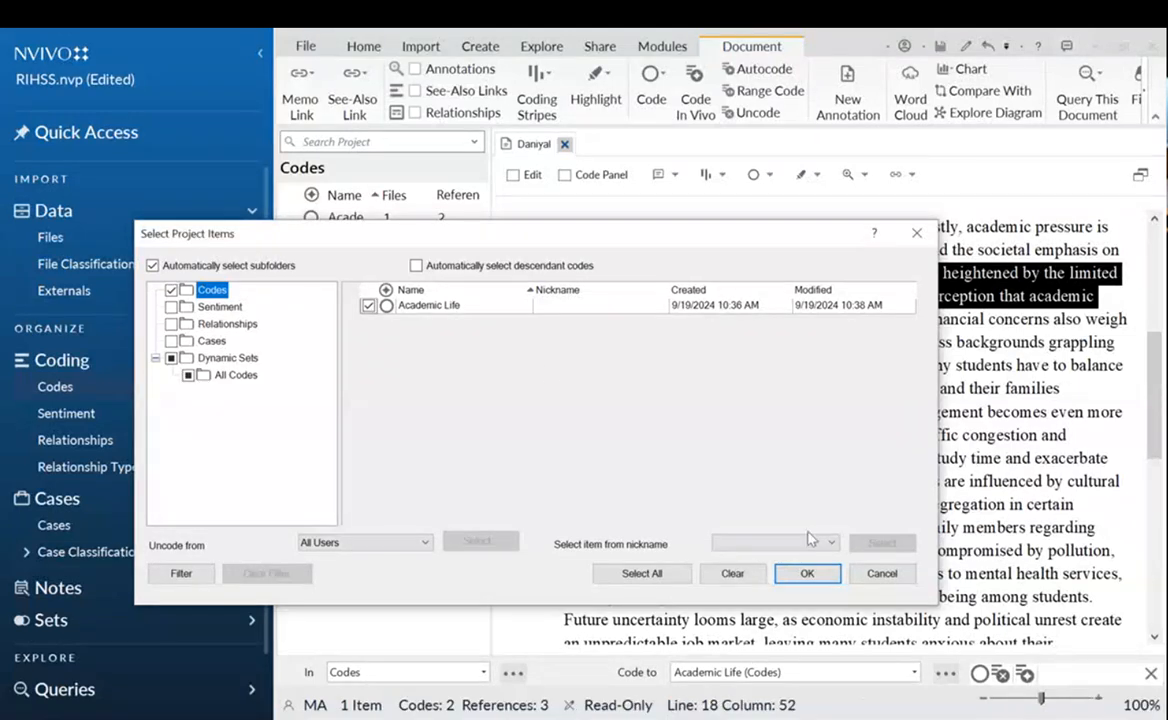
click(806, 572)
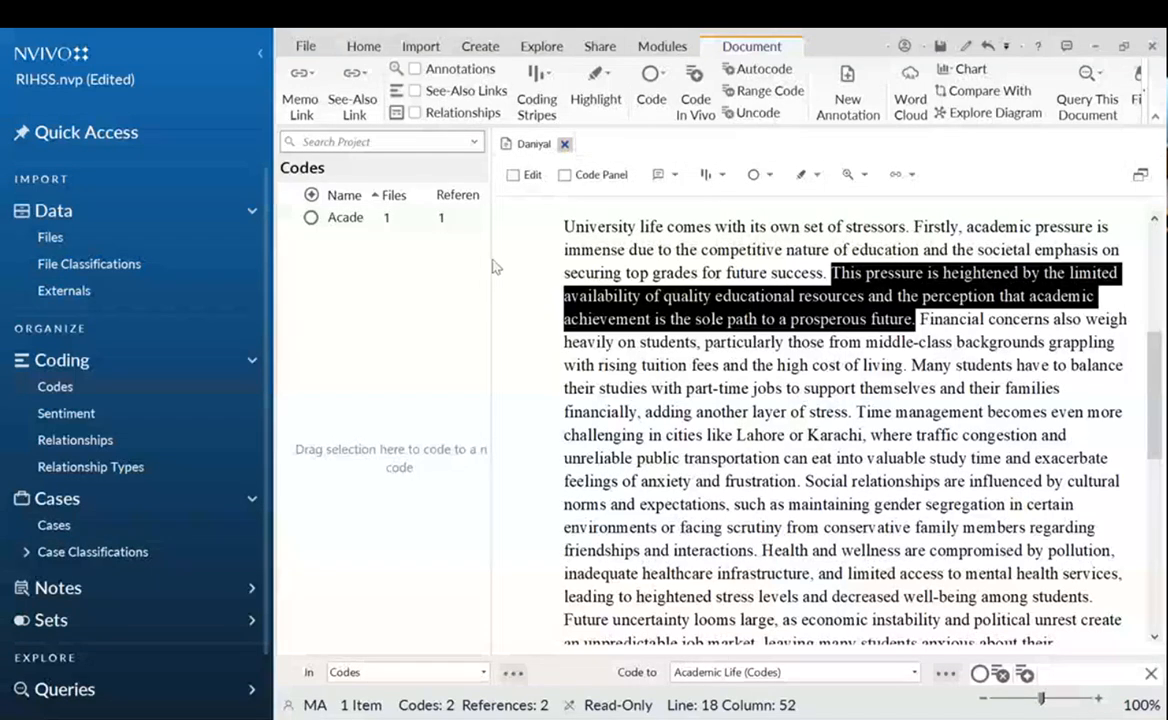
Widen the list pane and compare the coding counts of the interview file and of the codes list.
drag(491, 256, 684, 256)
click(122, 239)
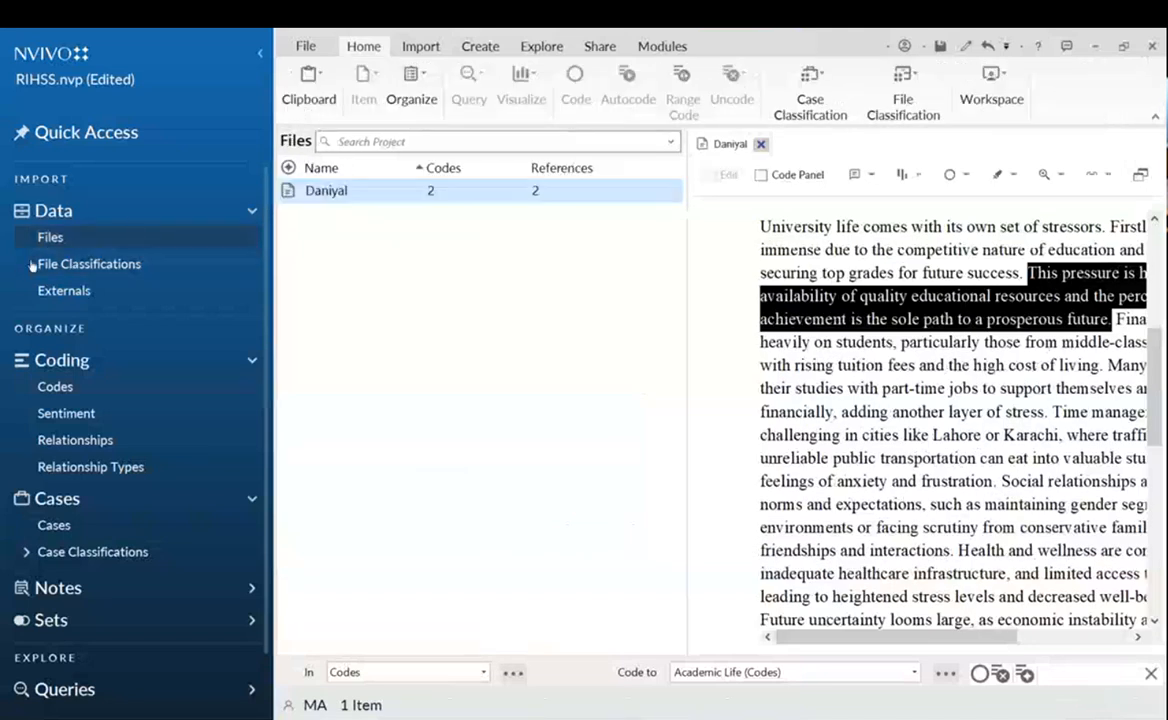
click(56, 387)
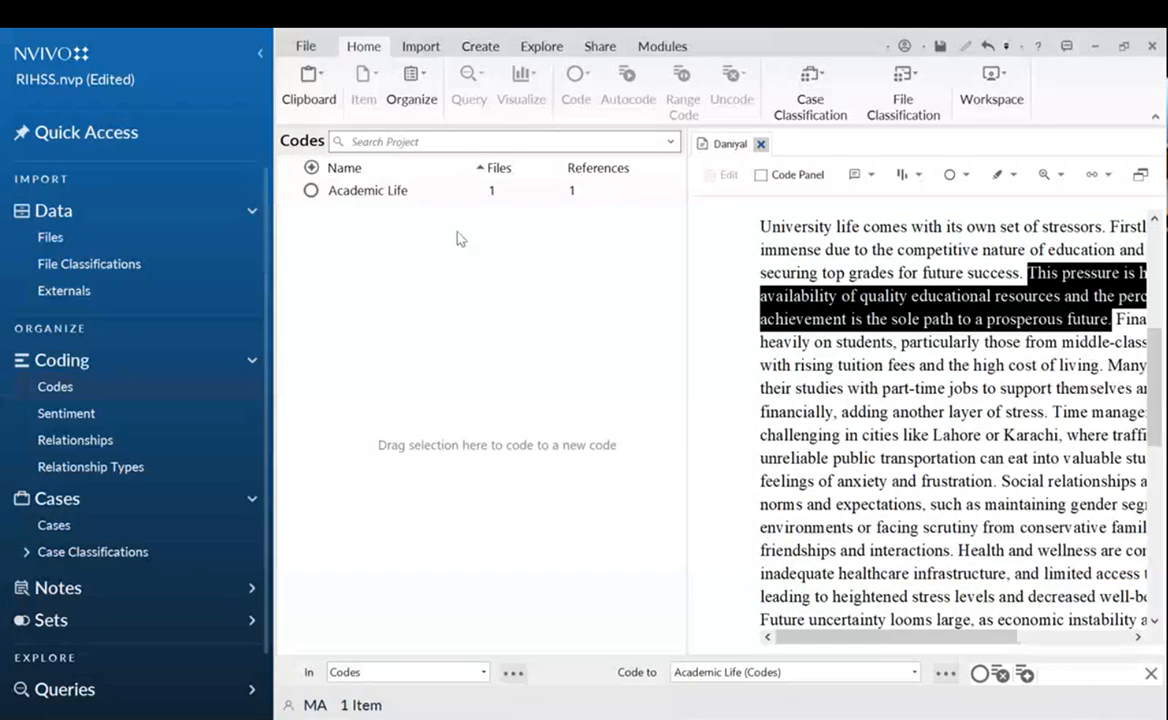
Delete the coded interview document from the project's files.
click(88, 250)
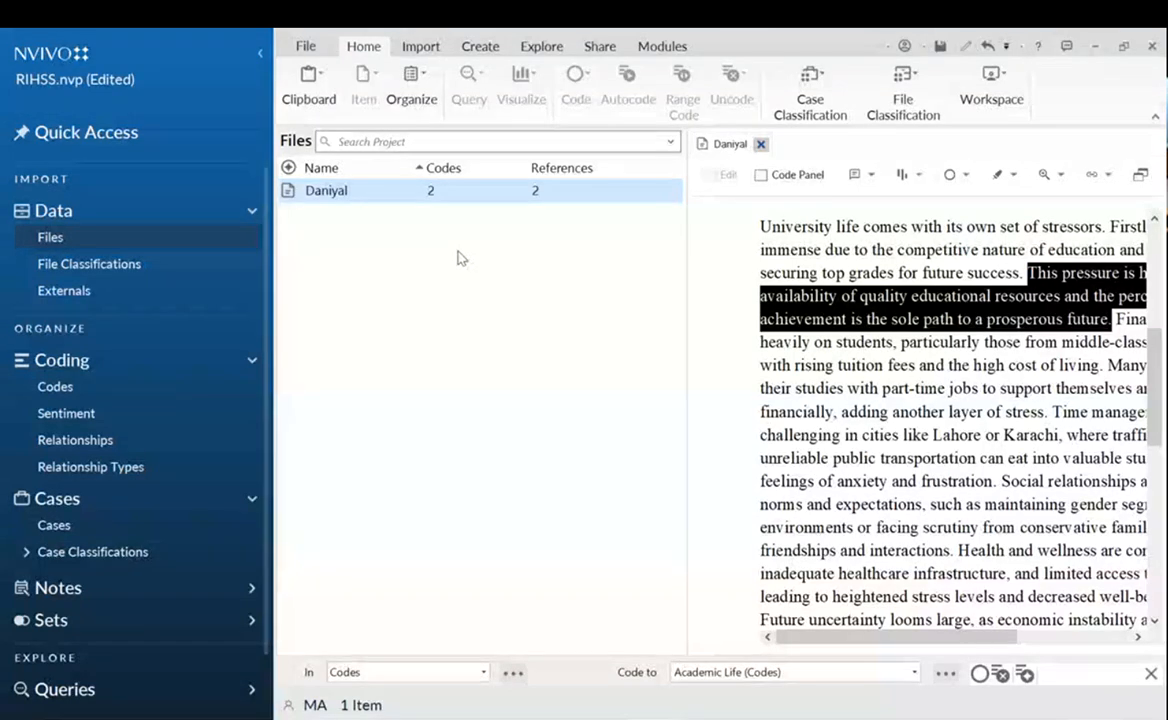
right_click(362, 200)
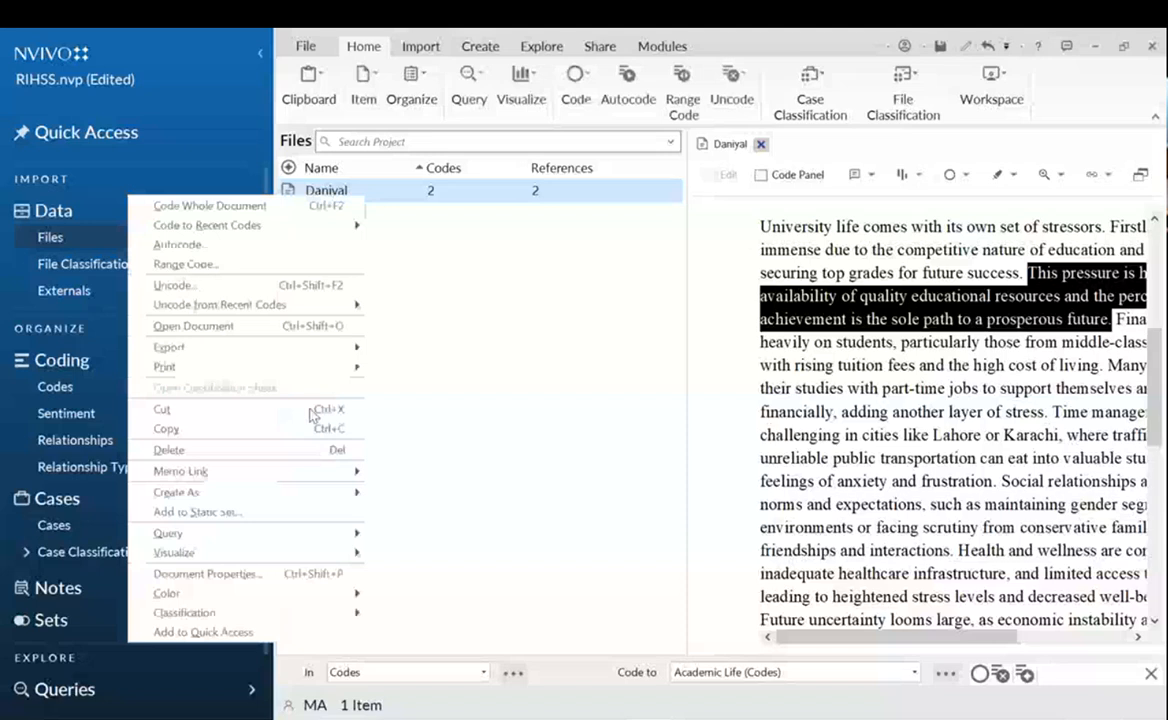
click(277, 451)
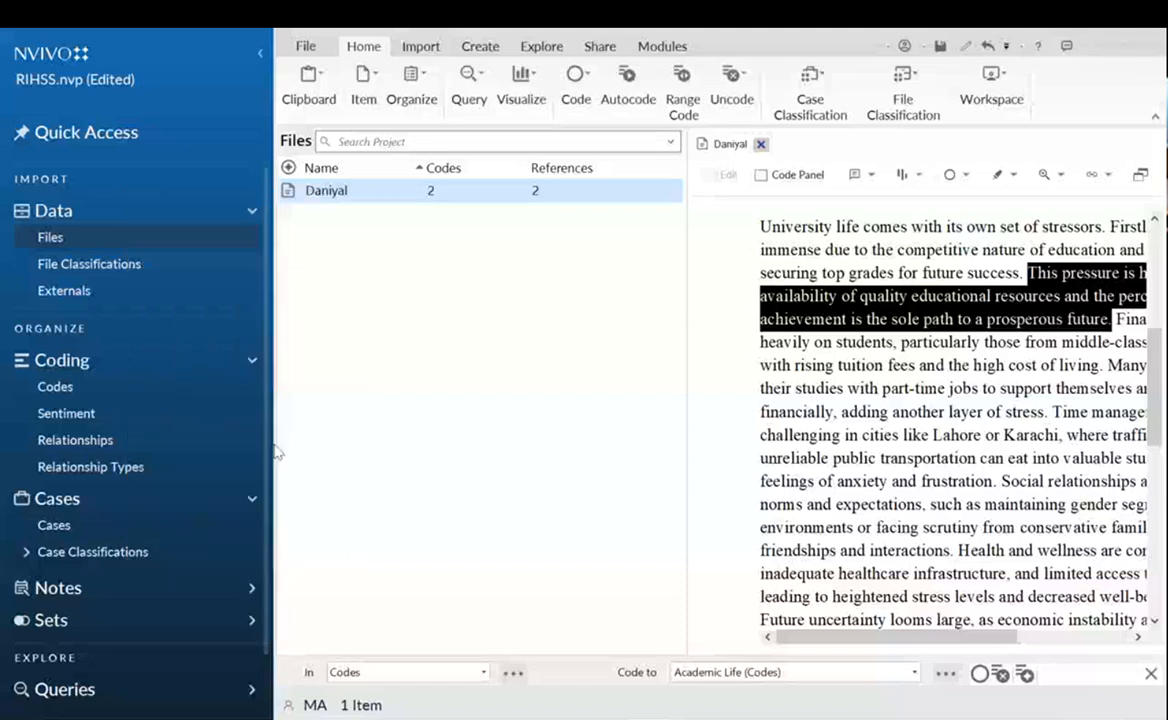
click(617, 450)
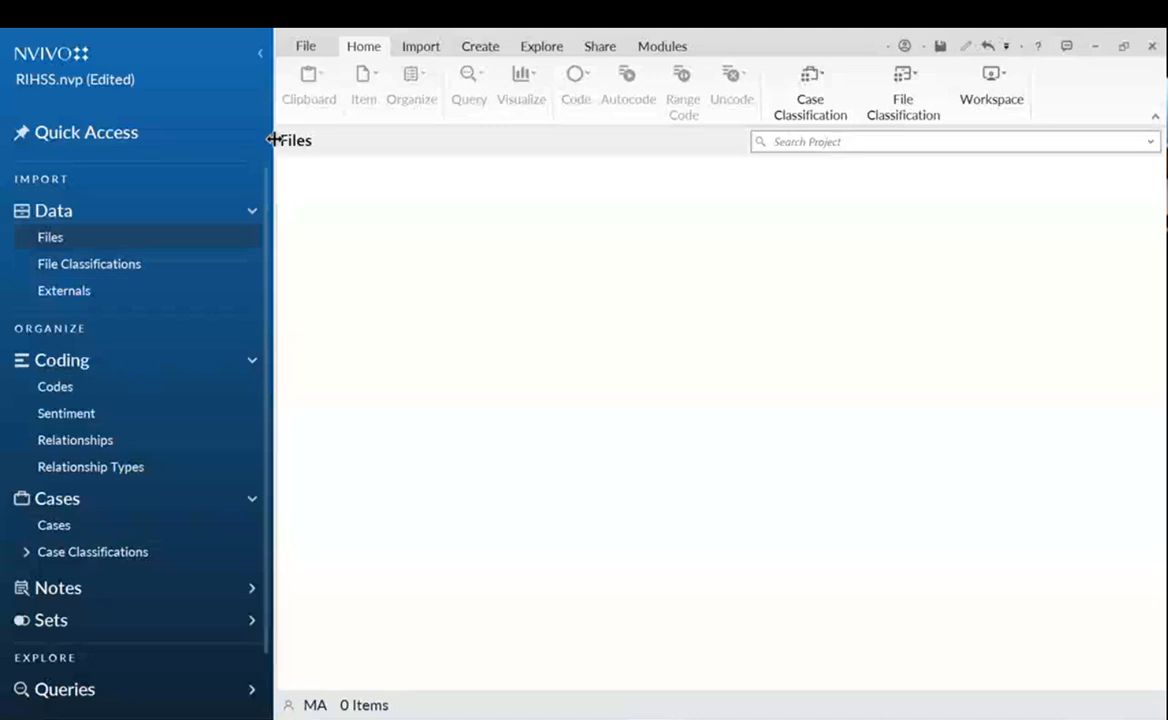
Import the participant's interview document again from the NVivo folder, without creating a case for it, and accept its document properties.
click(414, 52)
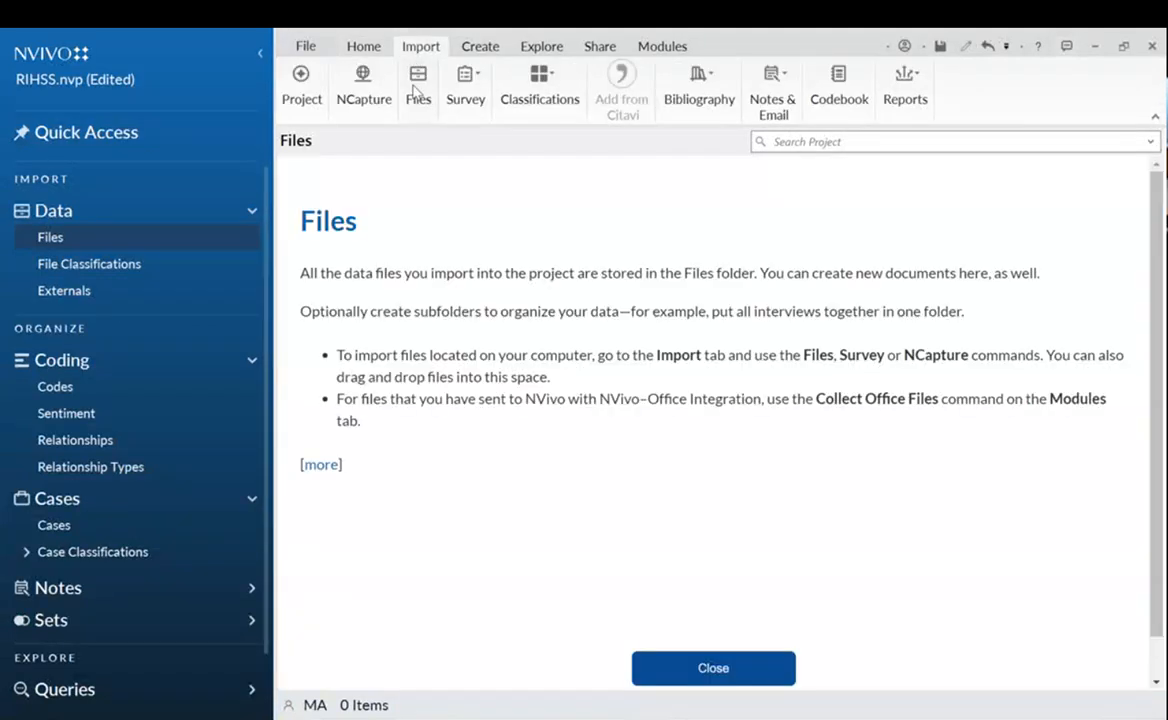
click(694, 660)
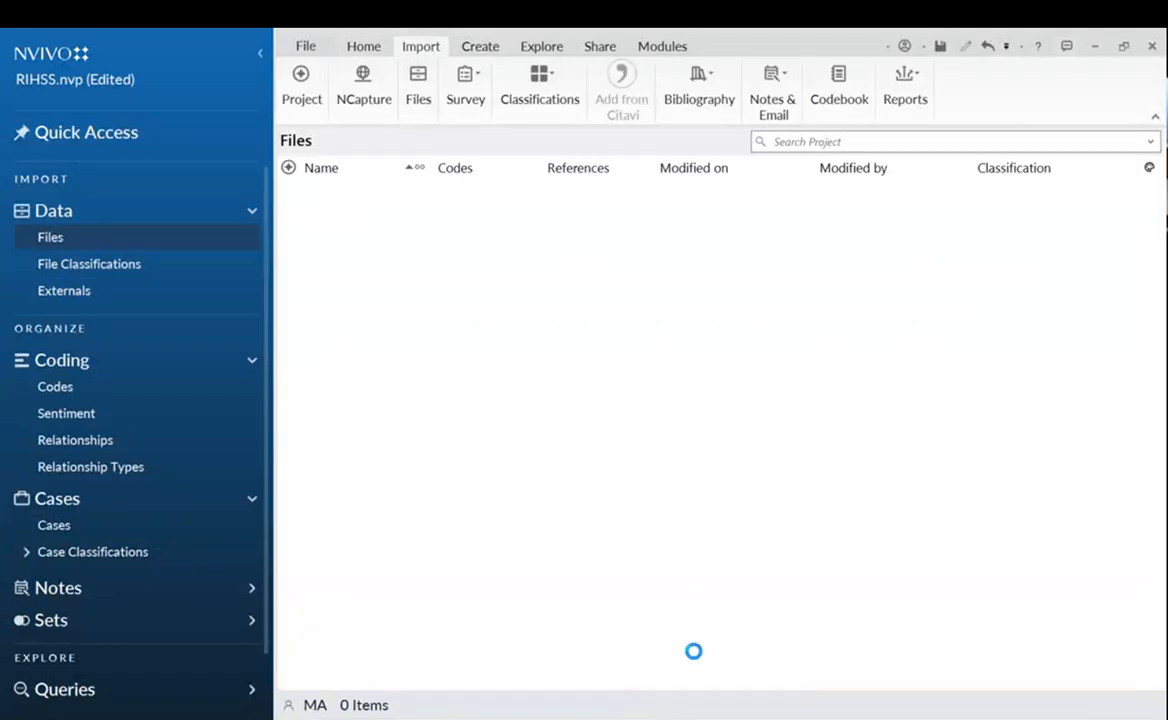
click(419, 100)
double_click(590, 338)
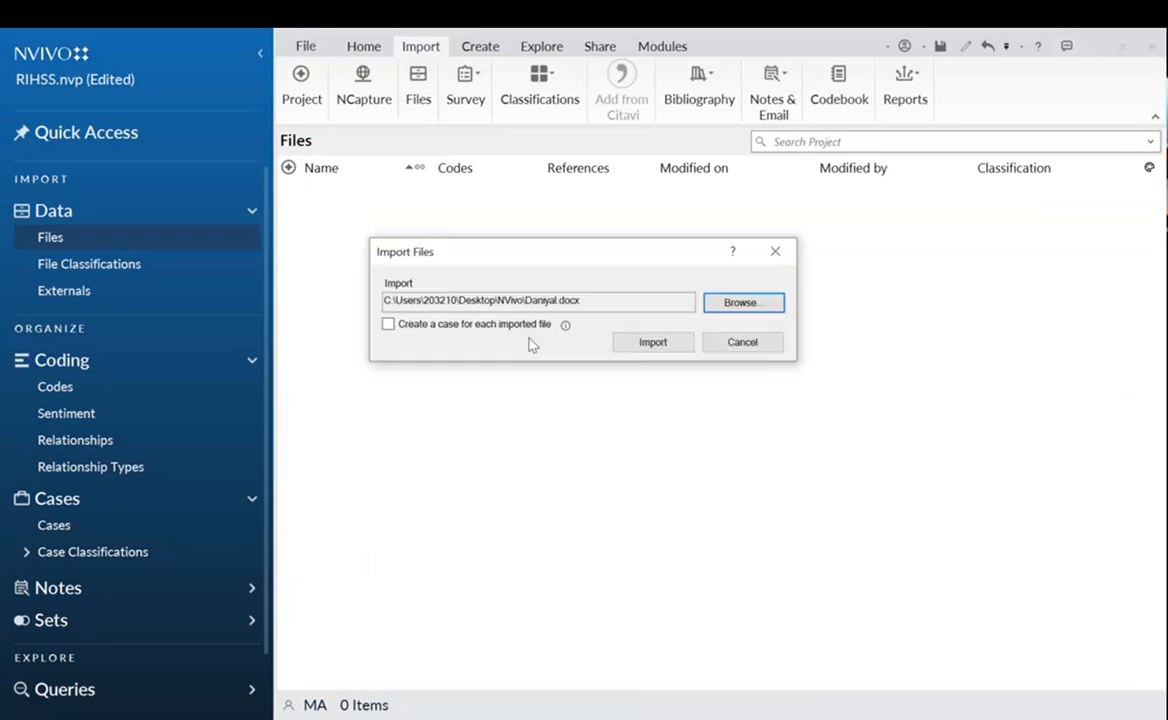
click(655, 342)
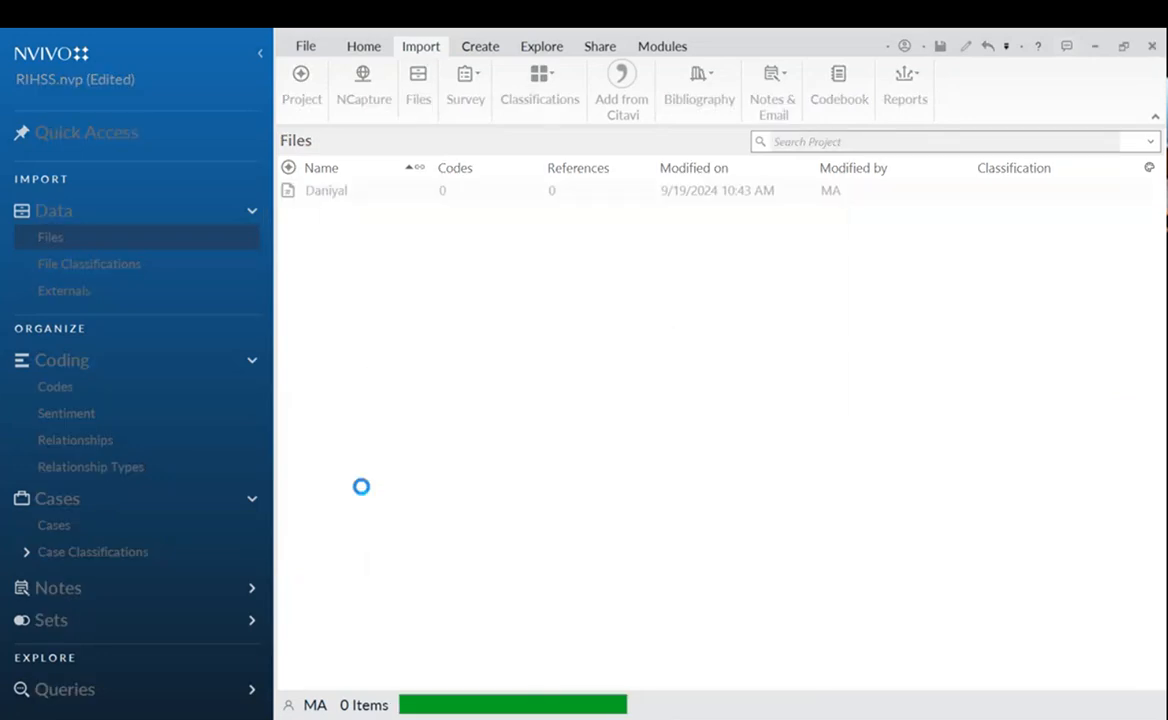
key(Return)
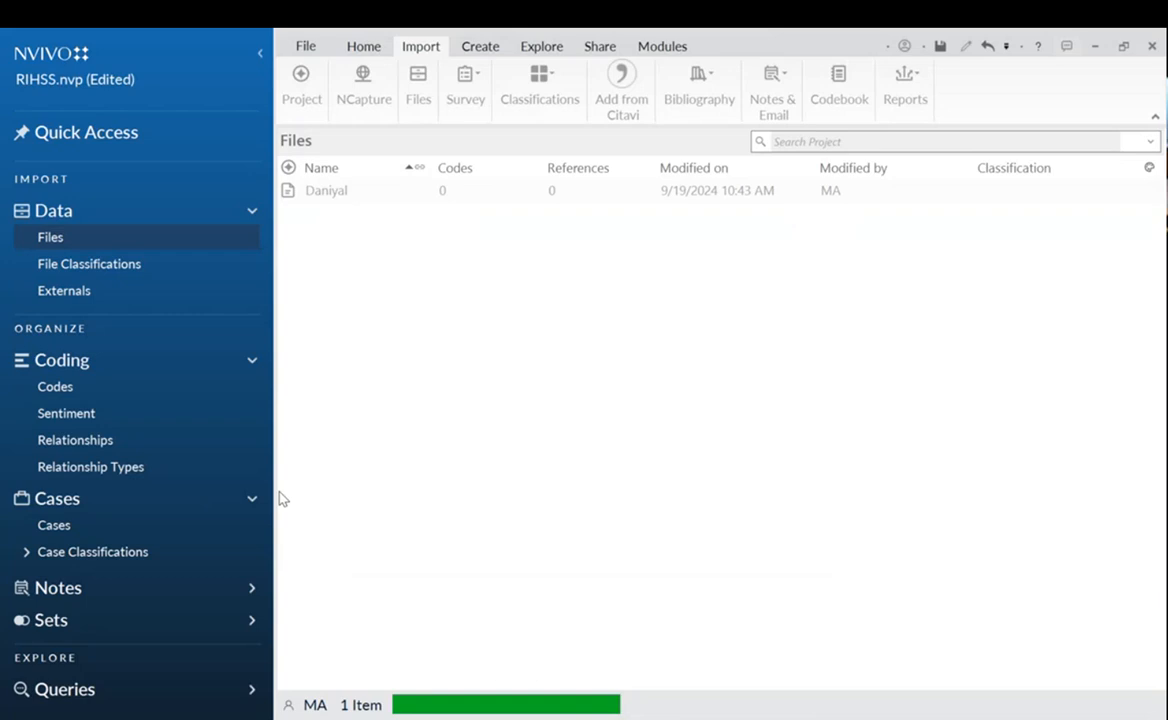
Delete the Academic Life code from the project's codes list.
click(84, 396)
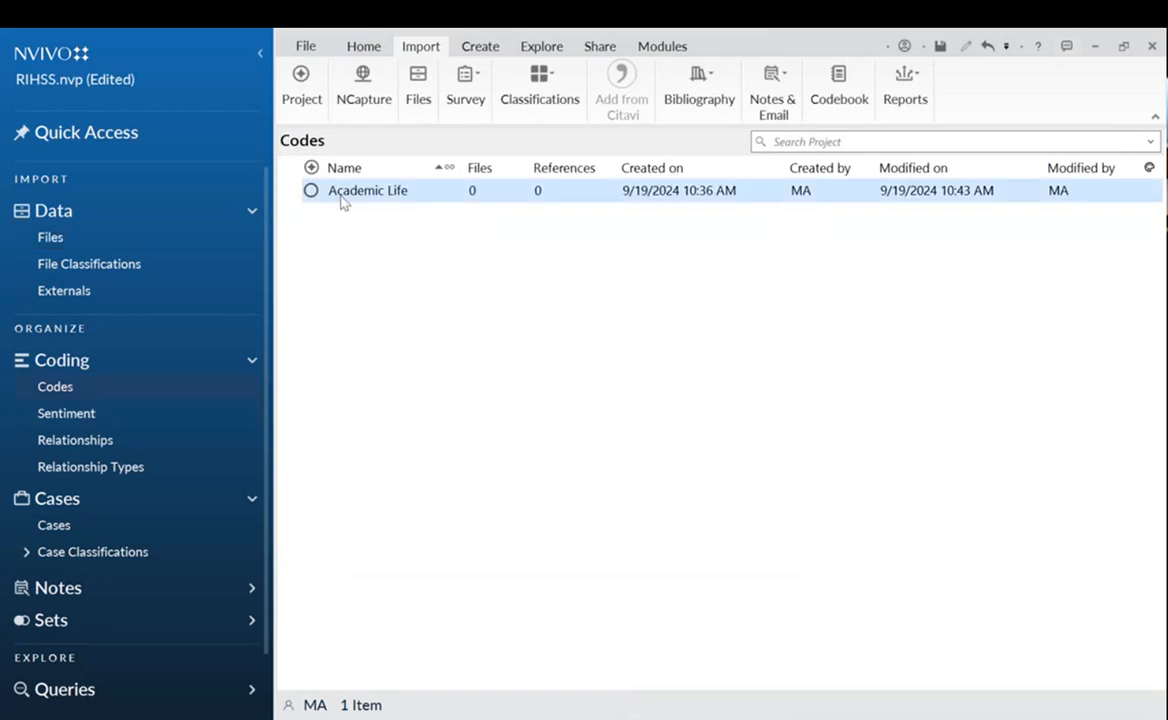
key(Delete)
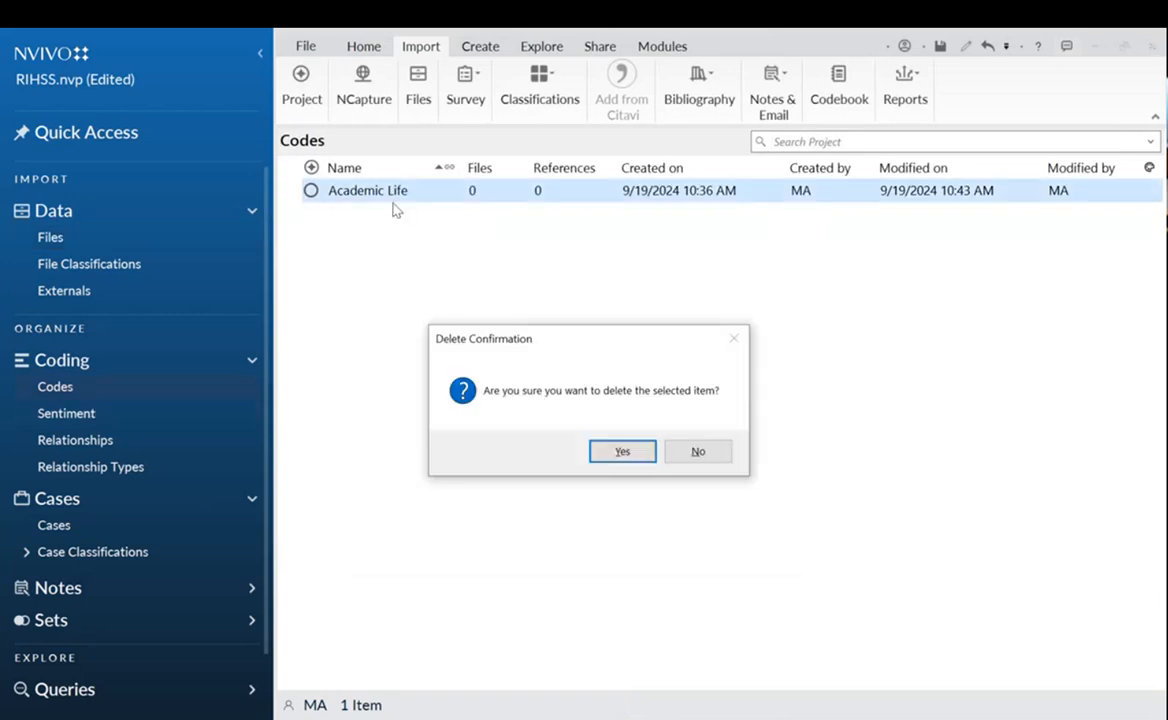
click(698, 451)
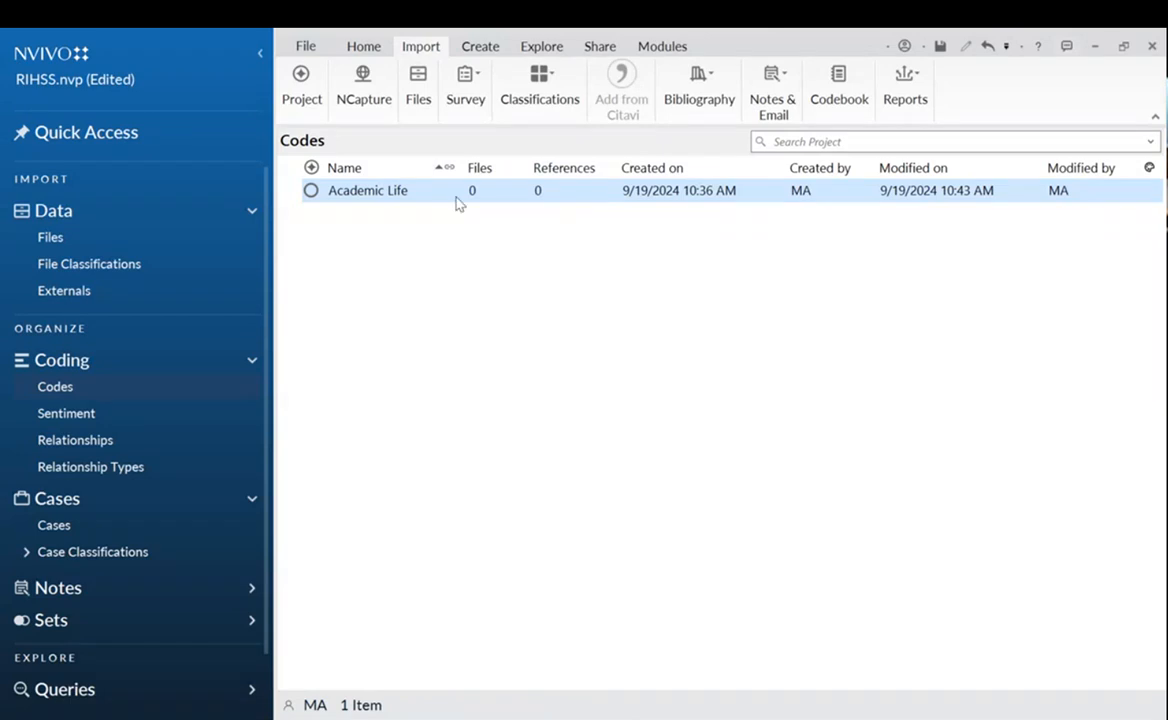
key(Delete)
key(Return)
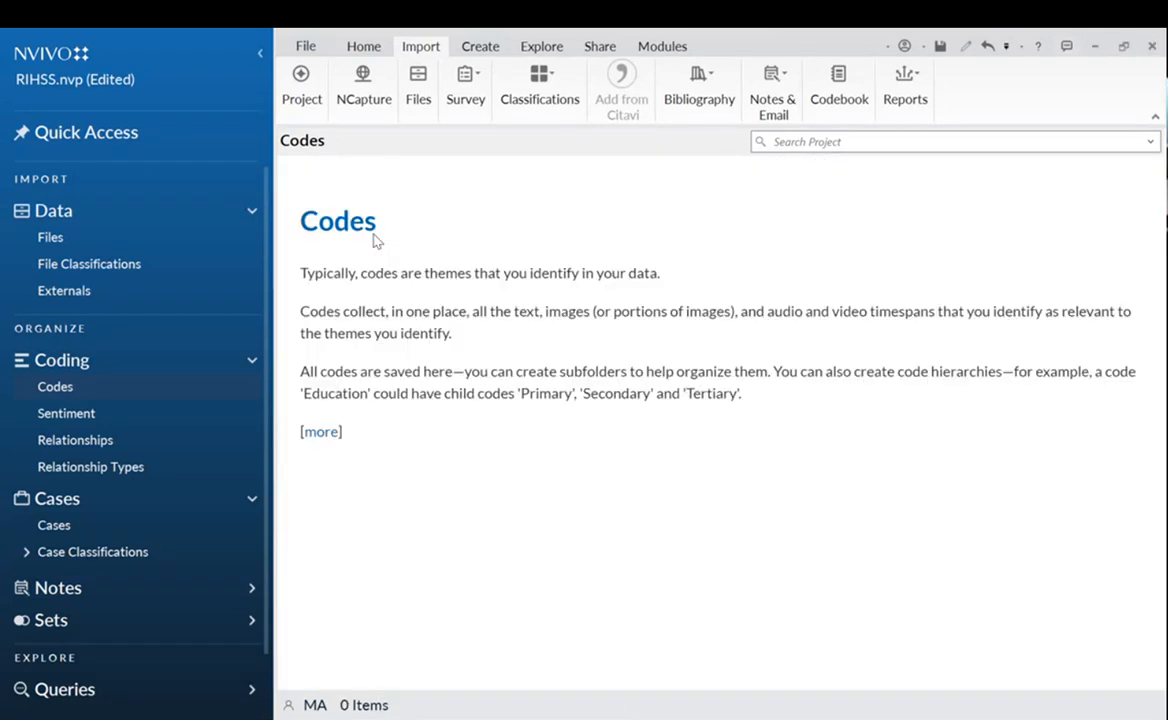
Autocode the interview document for all identified themes, coding sentences and storing the codes in the Autocoded Themes folder.
click(92, 240)
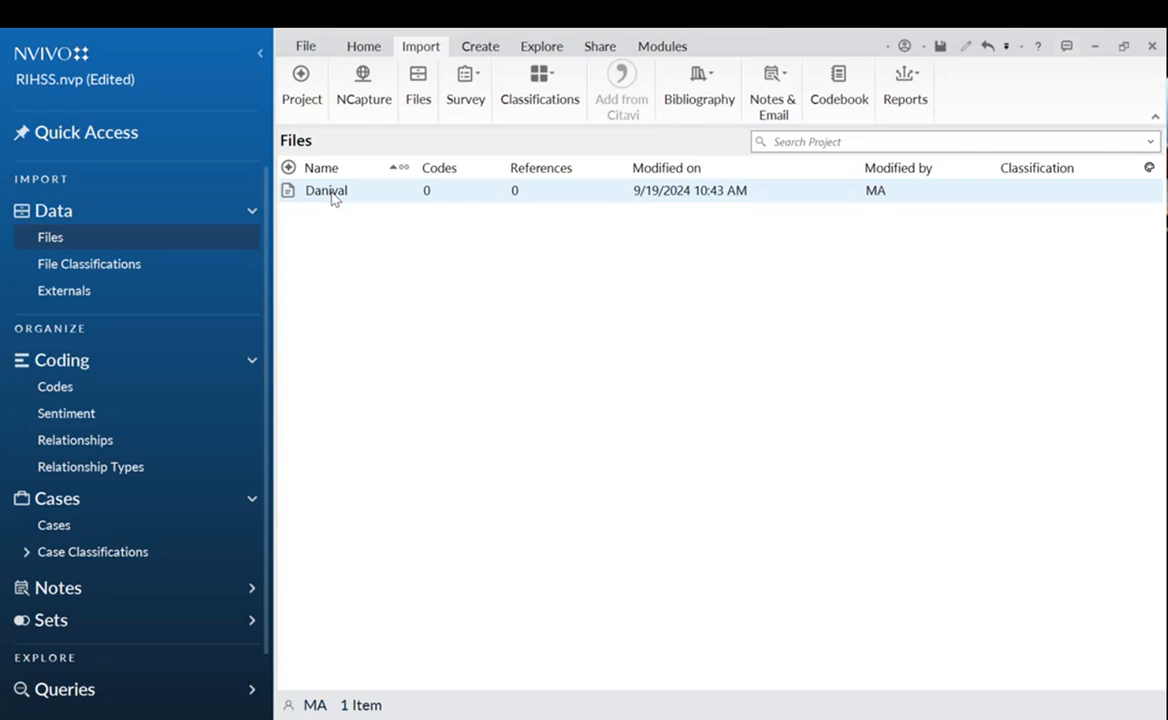
right_click(93, 247)
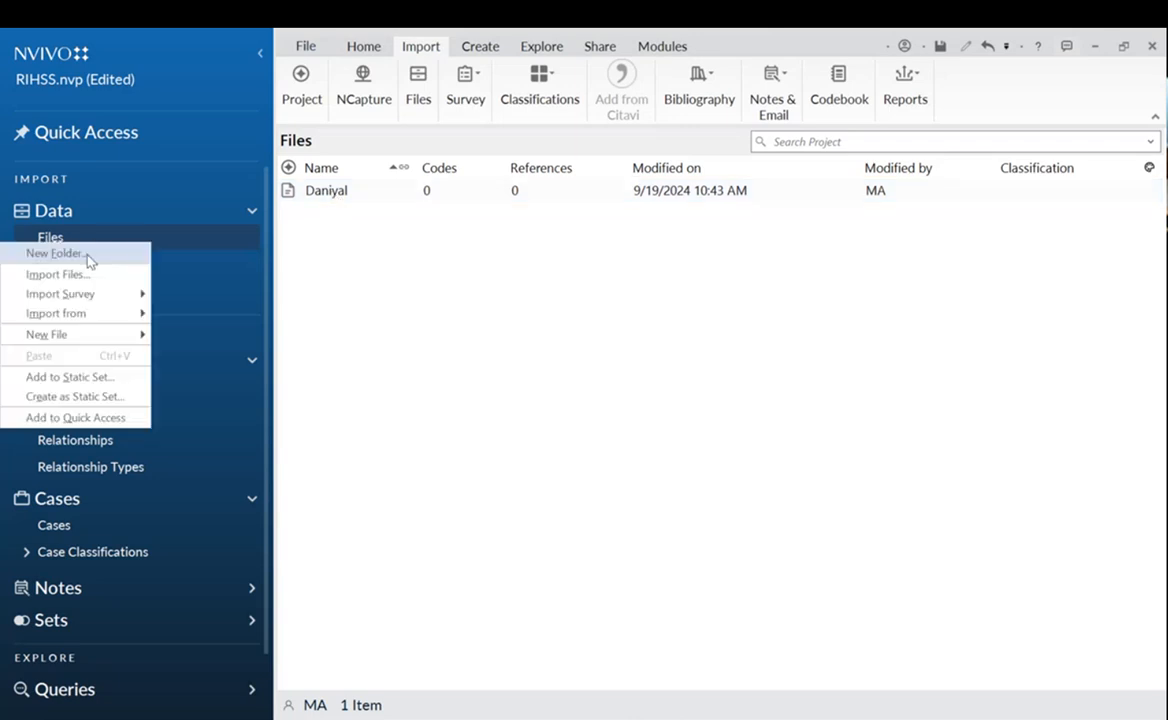
click(400, 244)
right_click(330, 197)
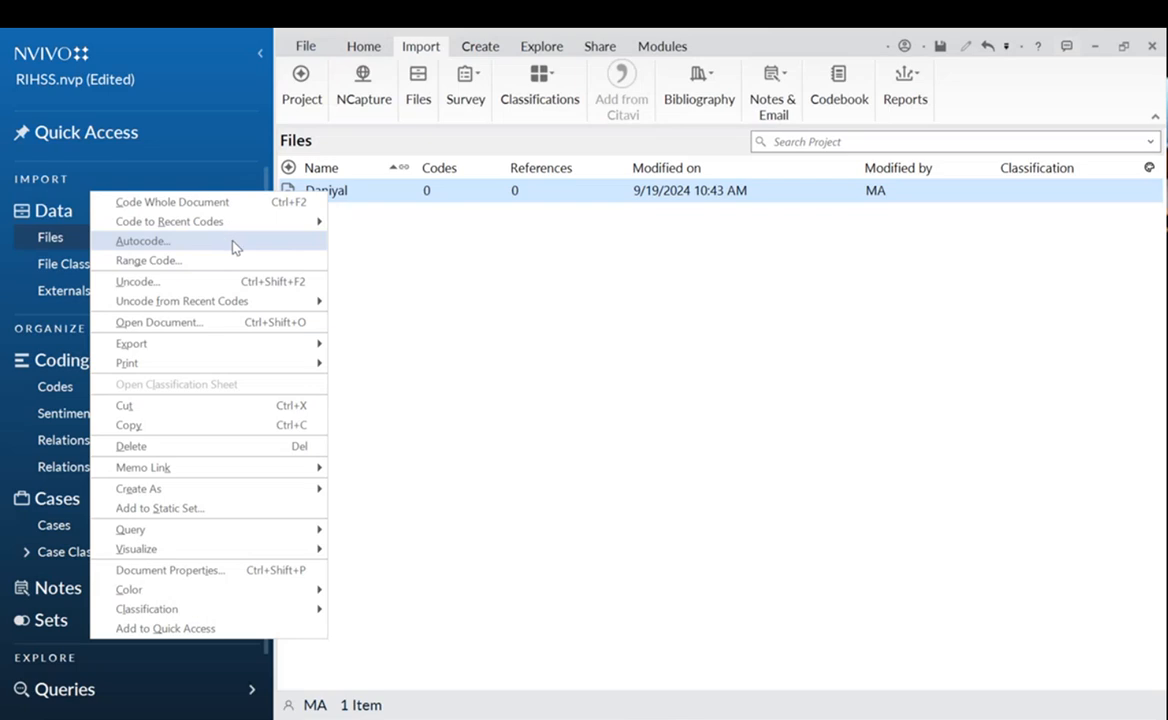
click(236, 248)
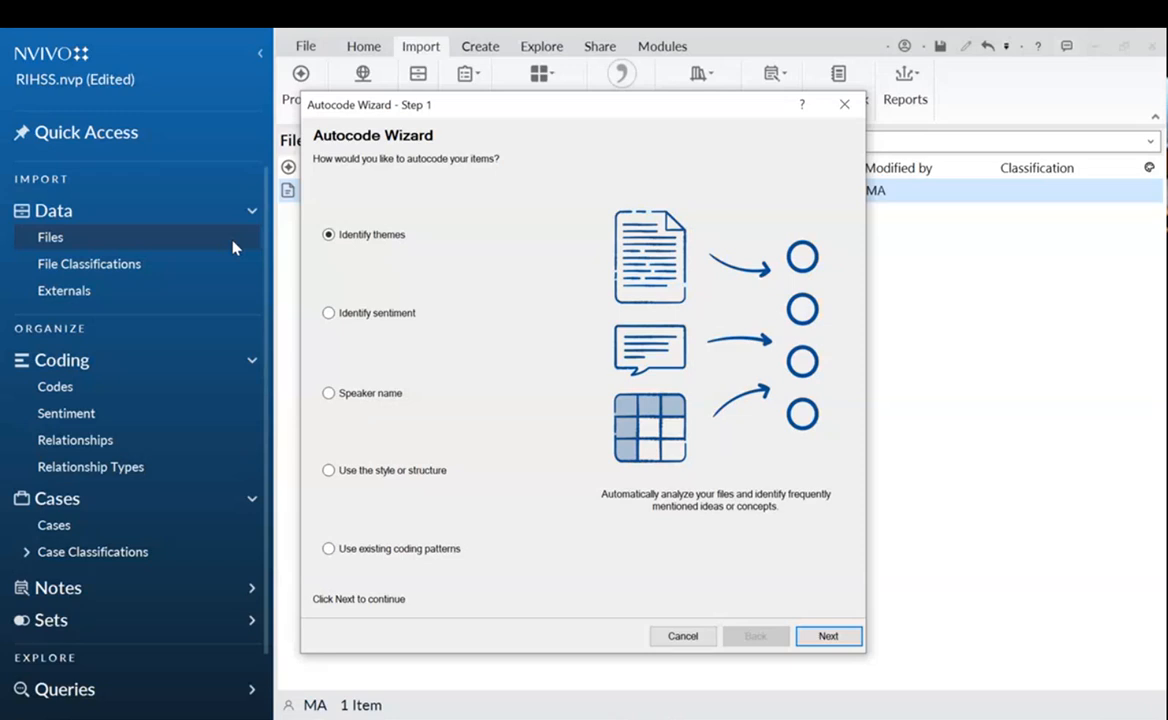
click(829, 641)
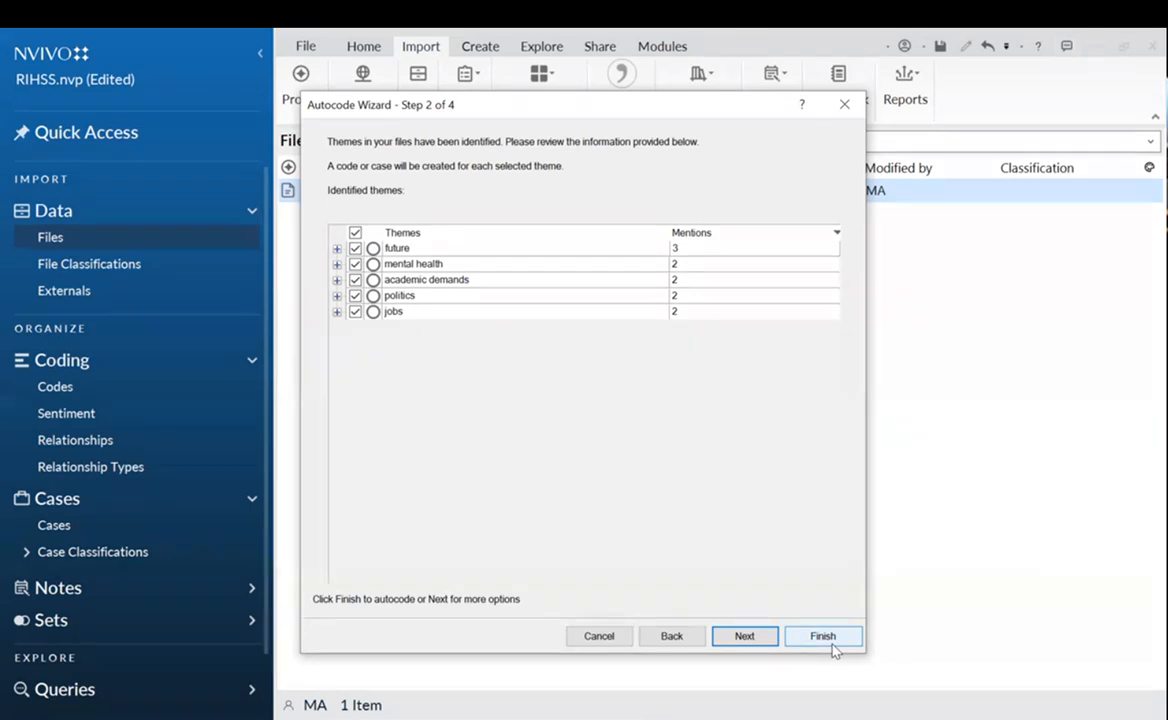
click(745, 648)
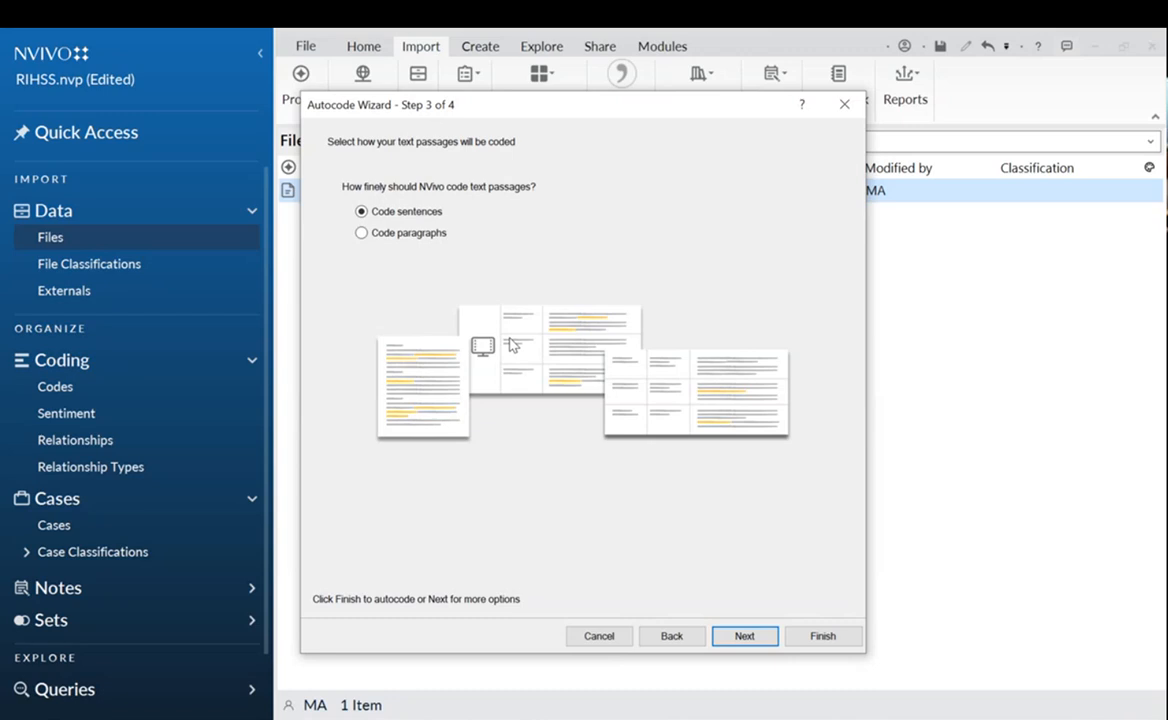
click(744, 636)
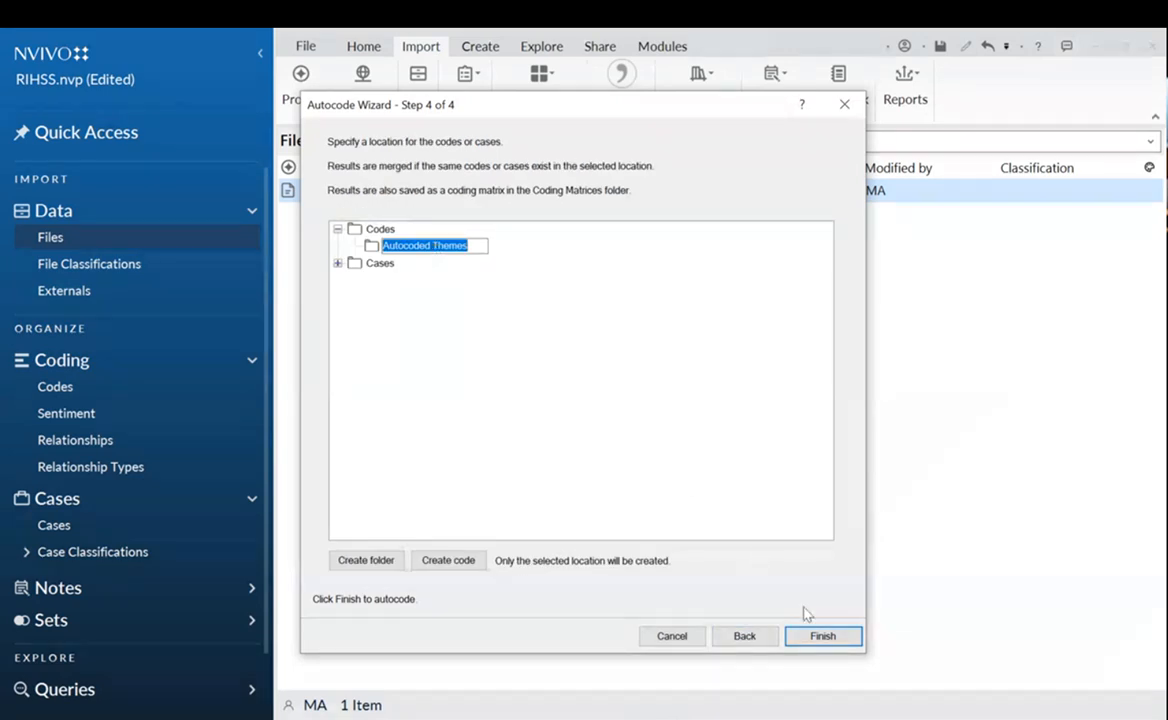
click(822, 636)
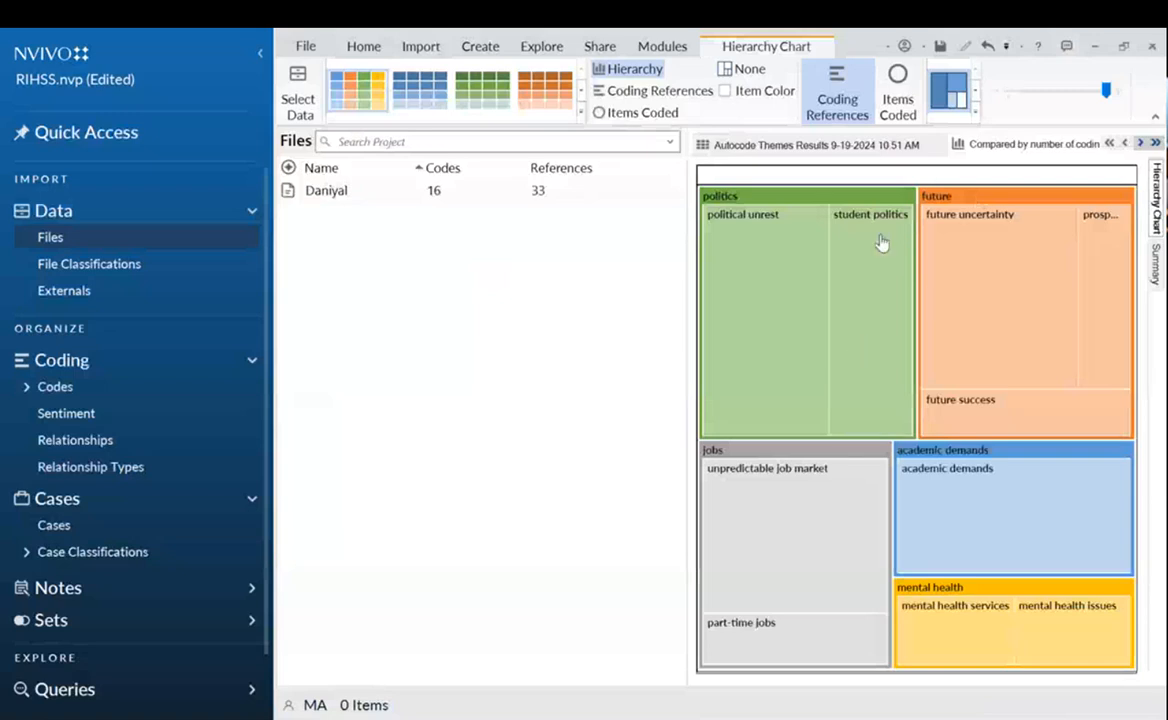
Close the autocode results chart and examine the child codes of academic demands and future in the Autocoded Themes folder.
mouse_move(881, 243)
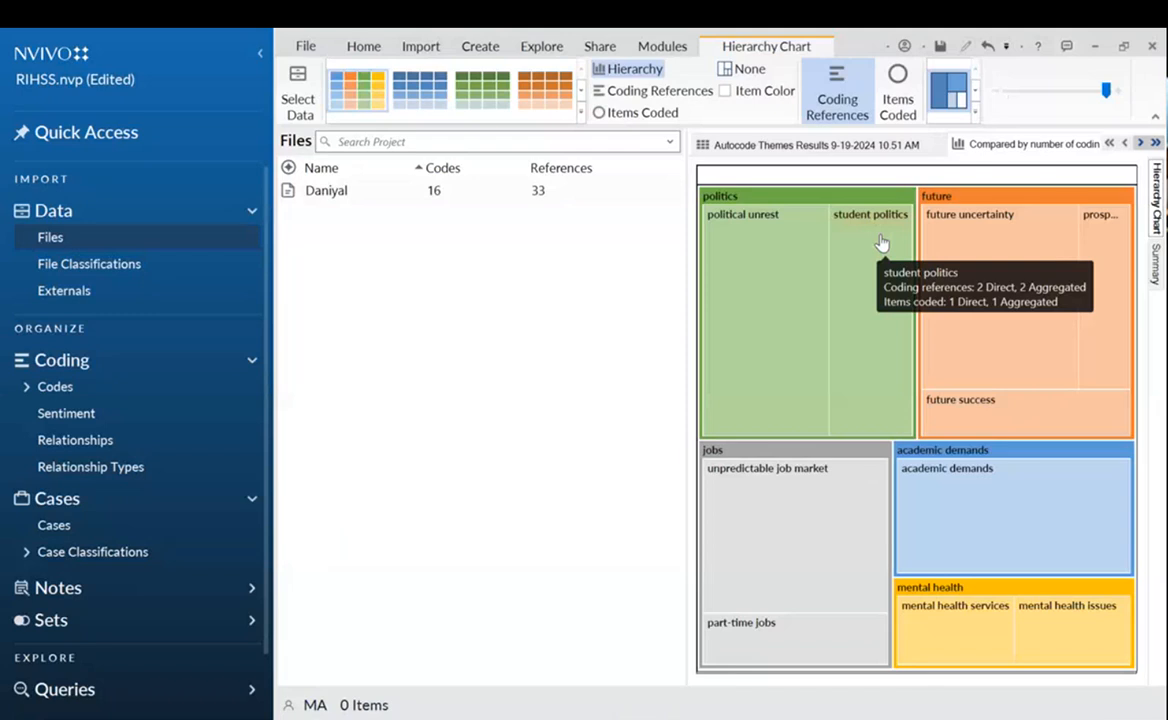
click(960, 146)
click(916, 145)
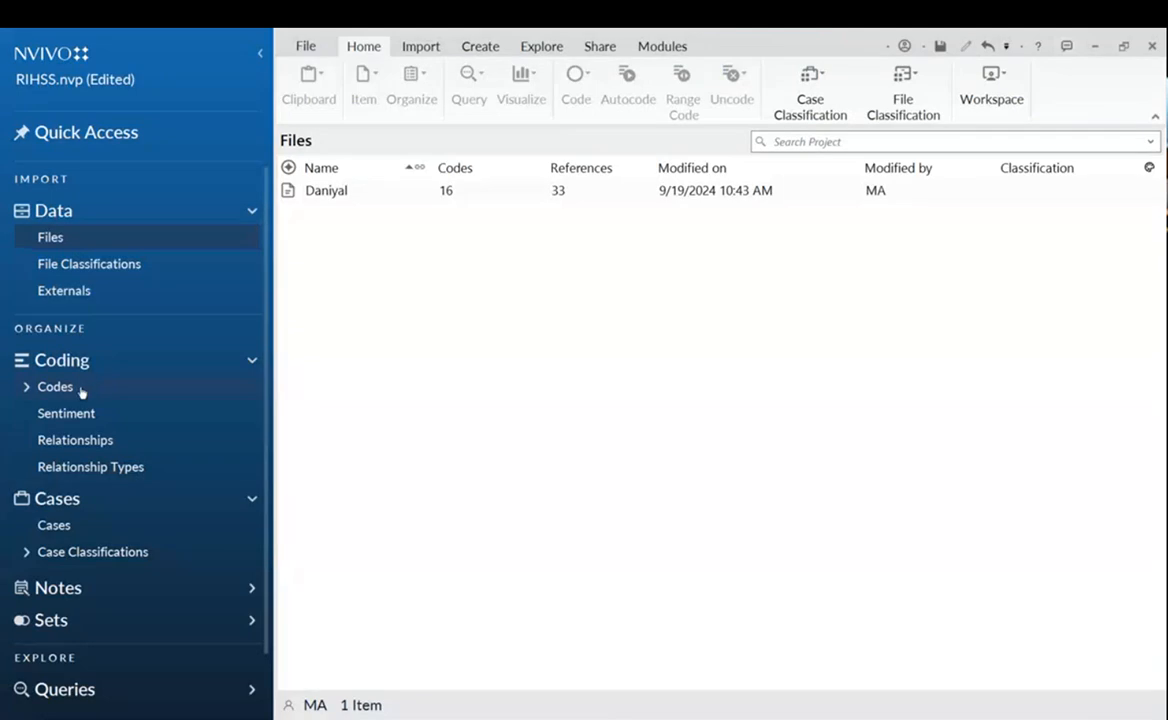
click(26, 386)
click(90, 413)
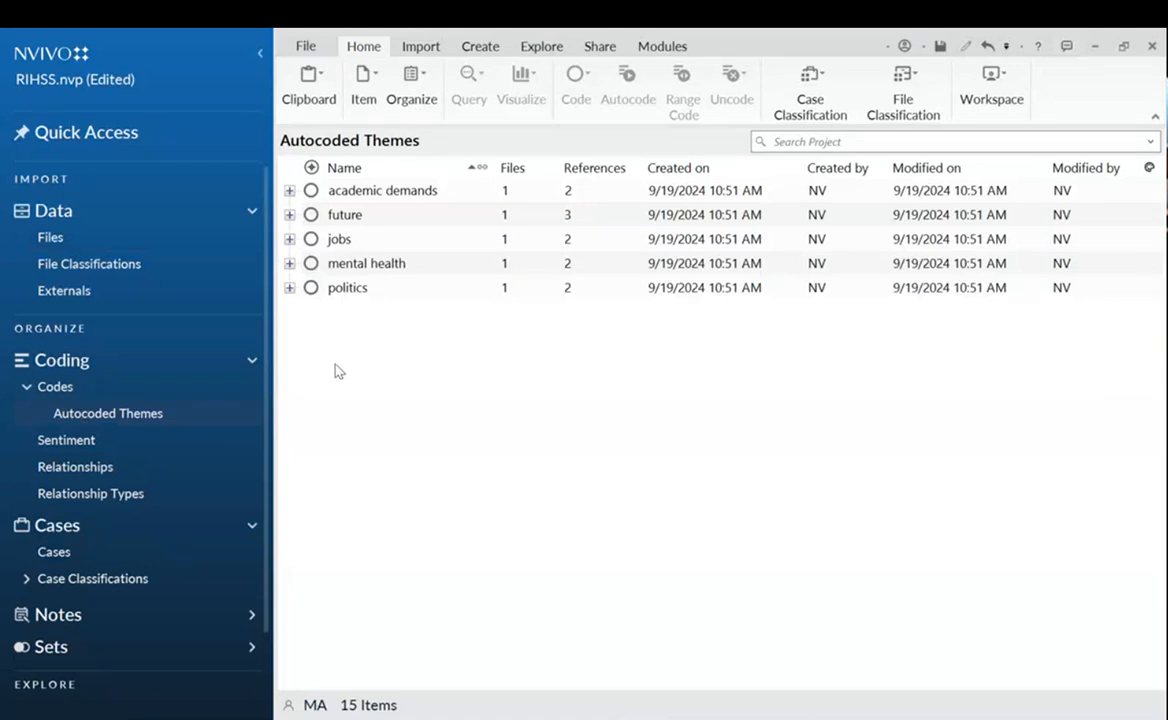
click(374, 191)
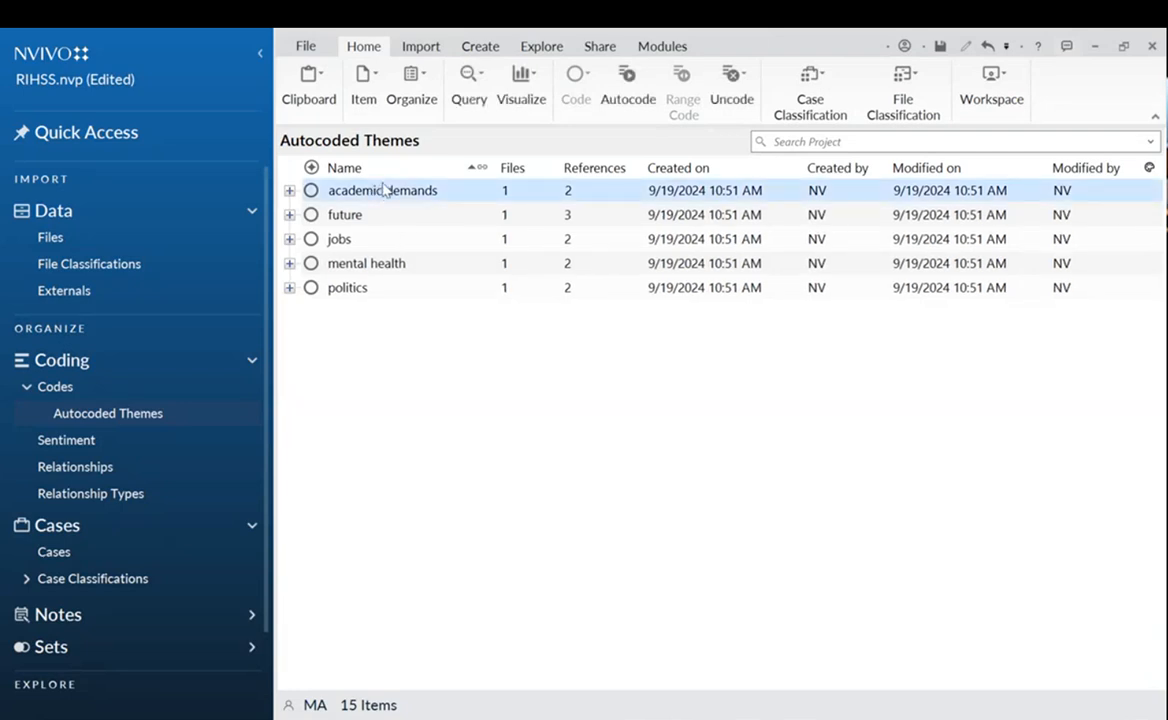
click(289, 190)
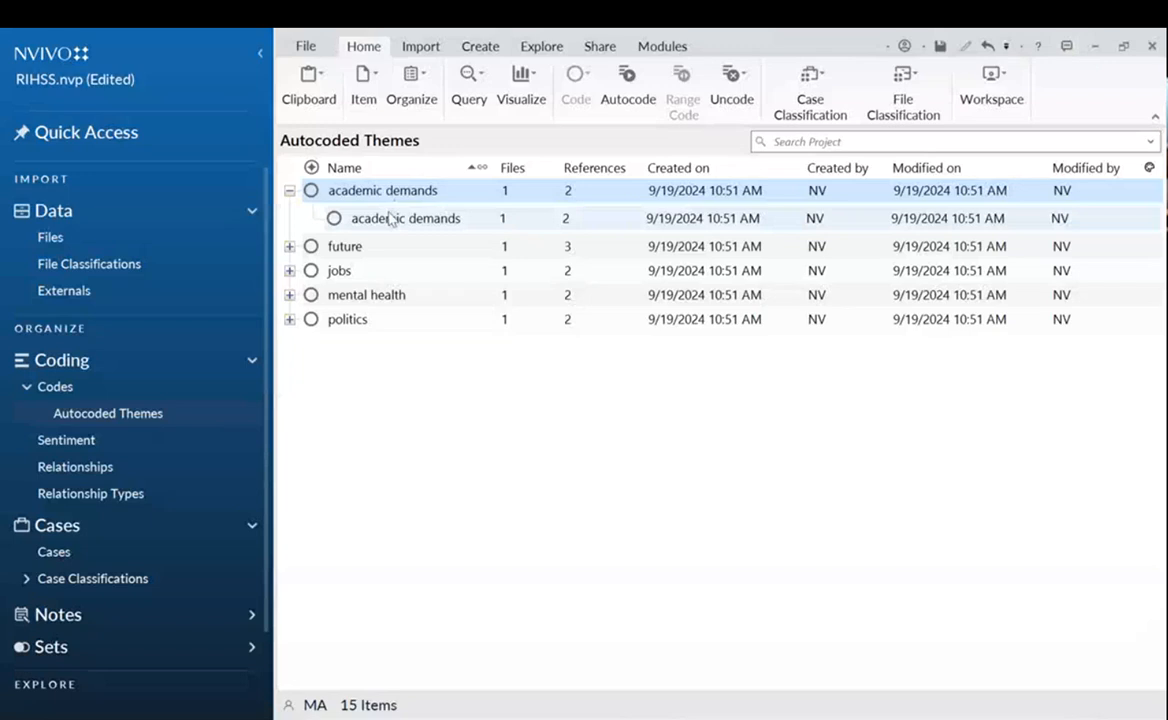
click(289, 246)
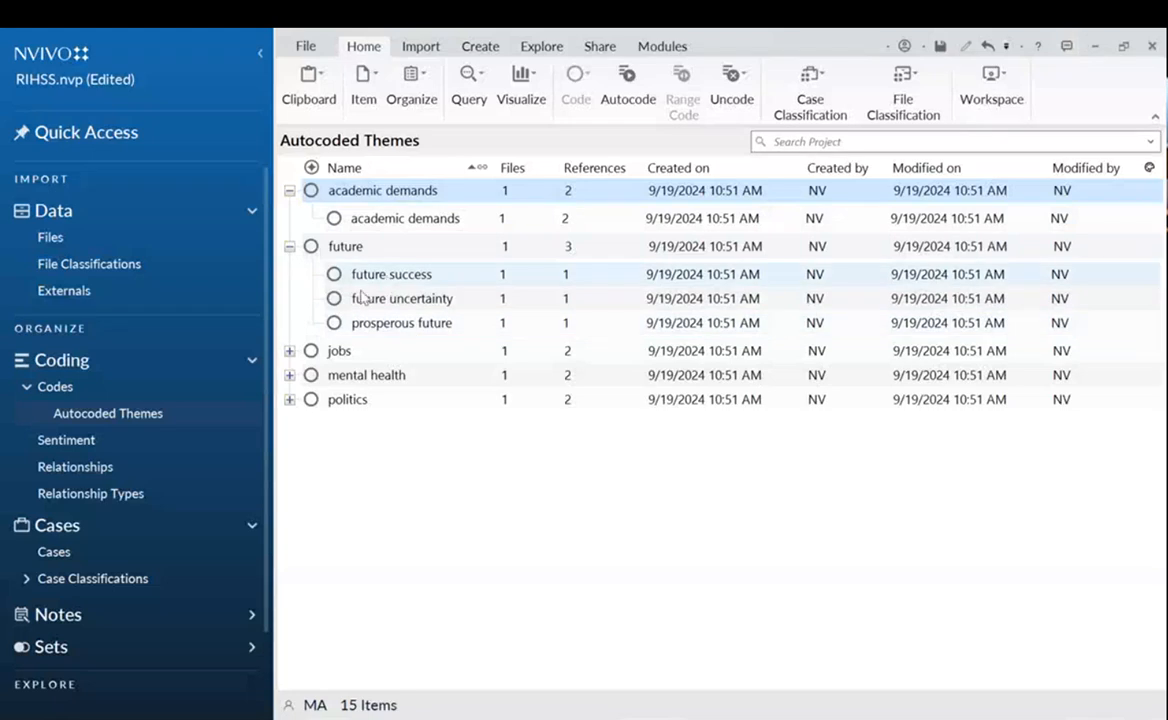
Cut the academic demands child code and merge it into its parent code of the same name.
right_click(384, 219)
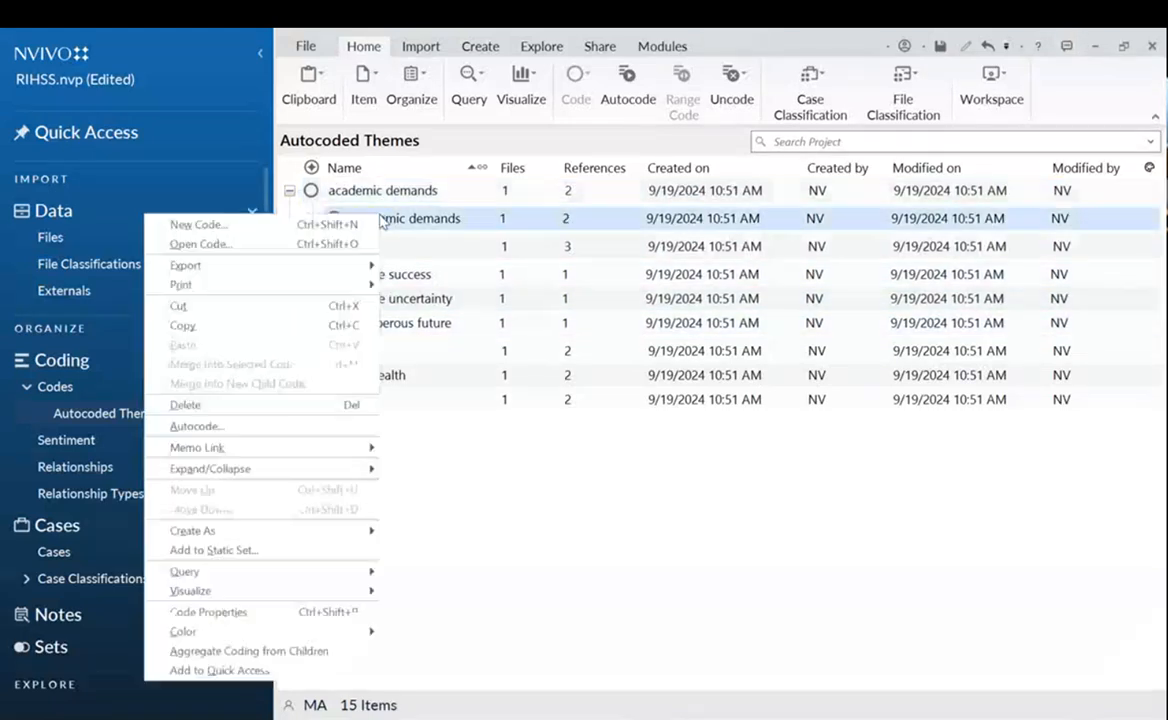
click(280, 307)
right_click(370, 192)
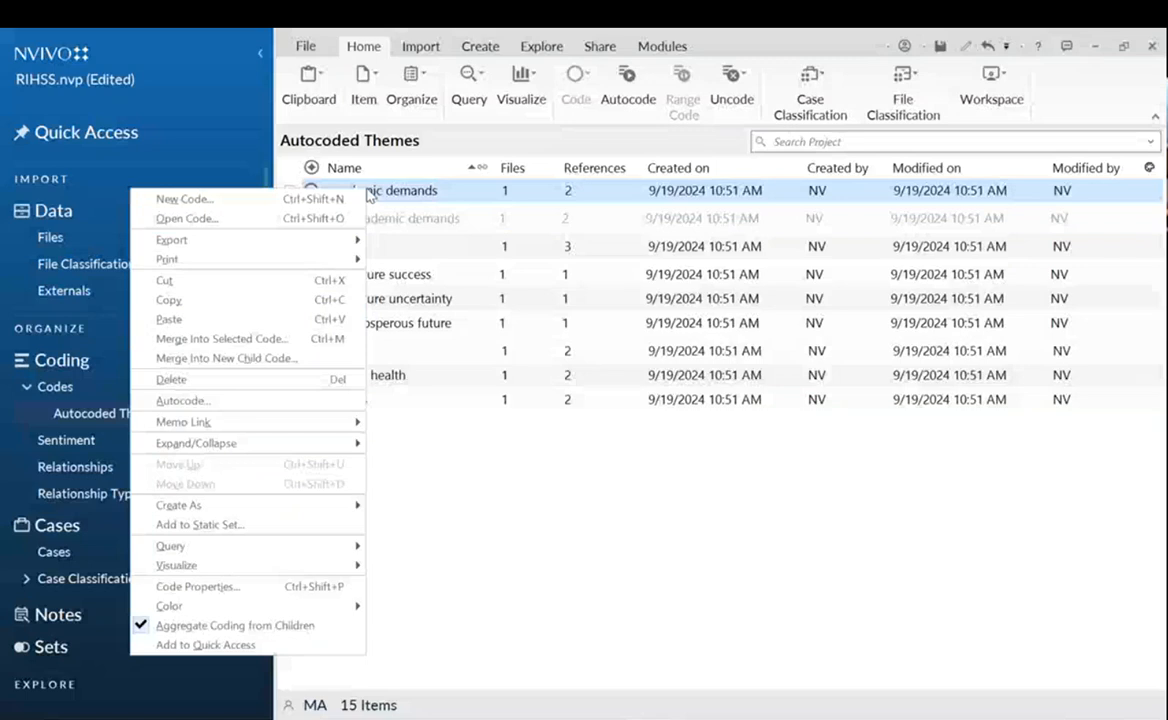
click(218, 342)
click(682, 422)
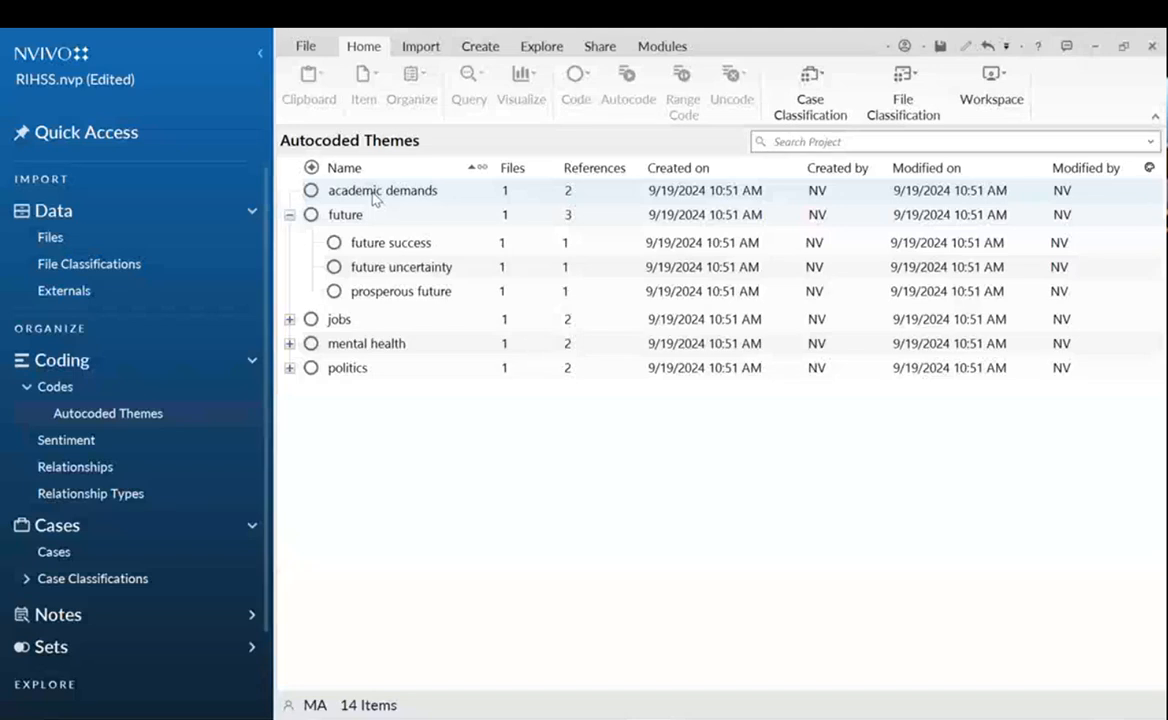
Expand the jobs and future codes to compare their child codes.
click(289, 215)
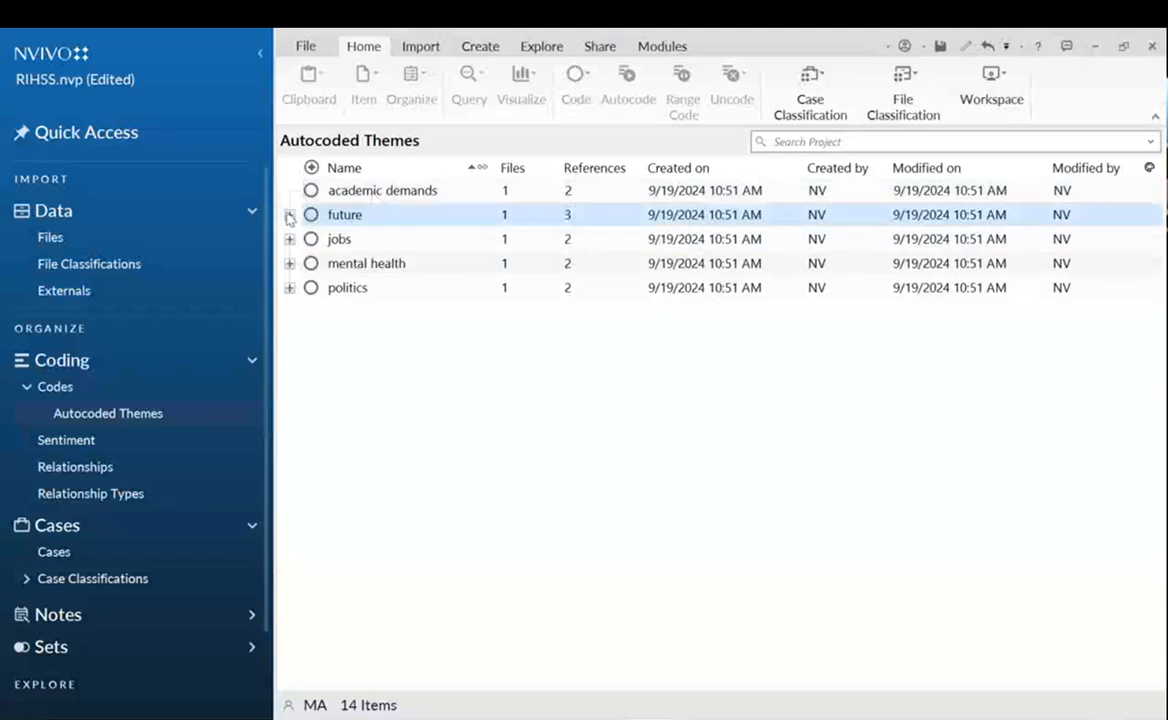
click(289, 239)
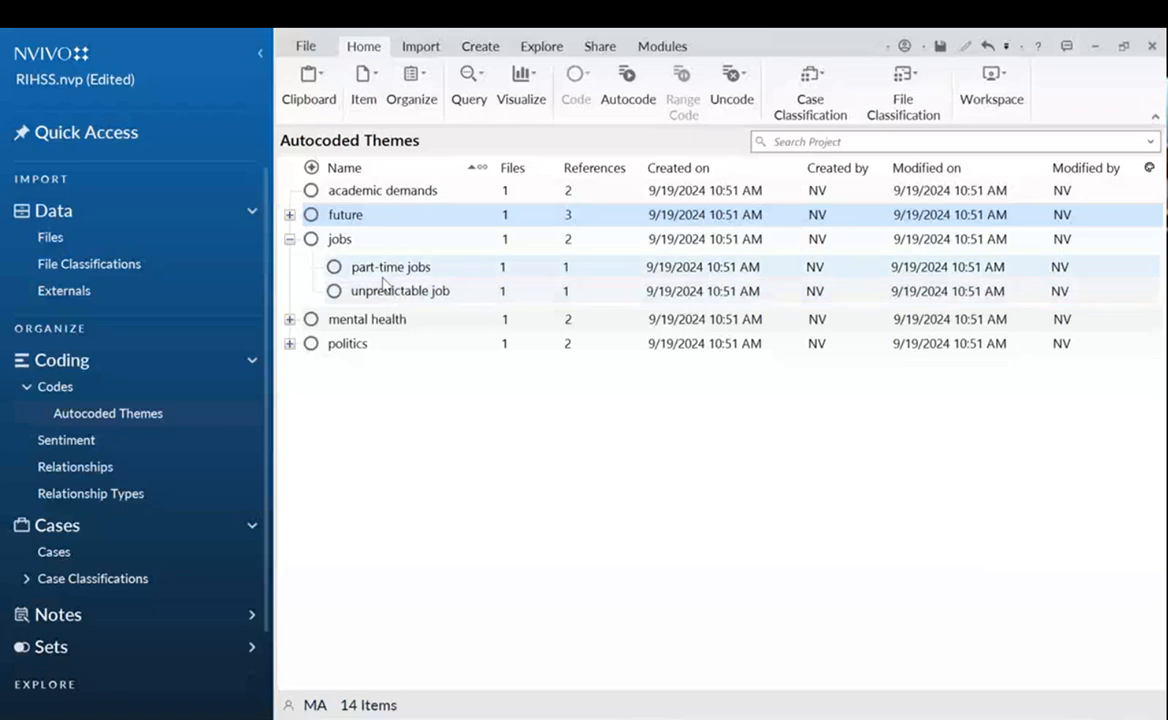
click(290, 215)
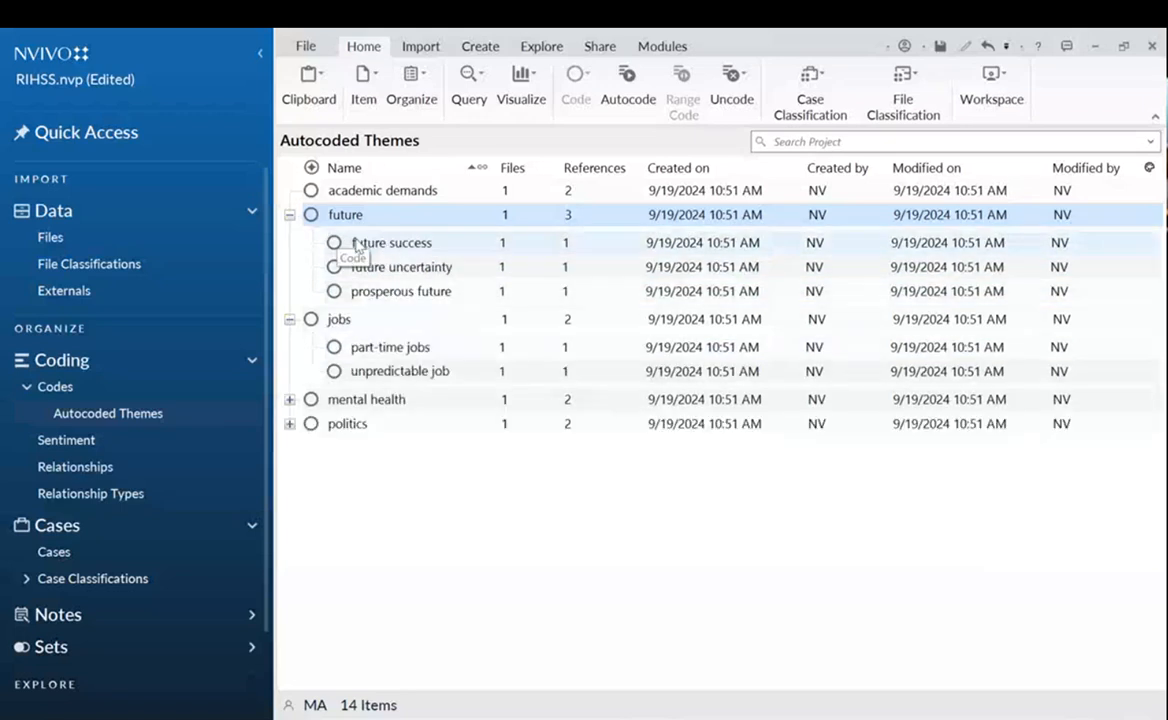
Open the future success code, enlarge its detail view to examine the coded passage, and close it again.
click(362, 246)
double_click(366, 248)
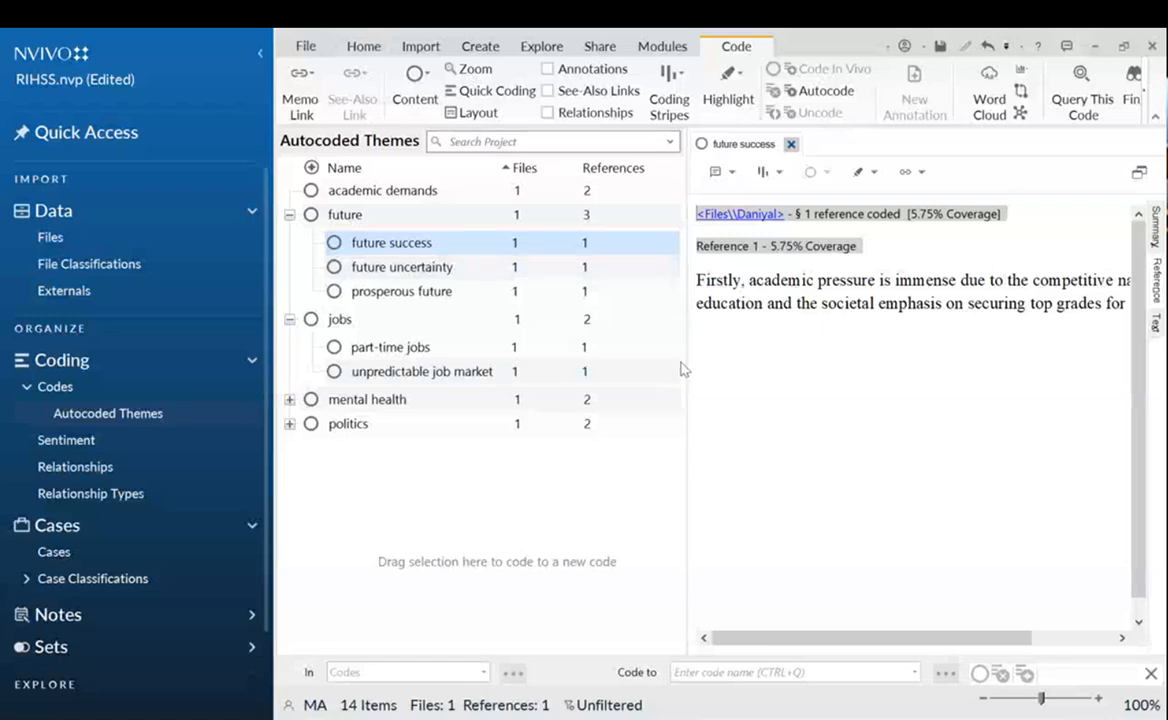
drag(681, 368, 545, 373)
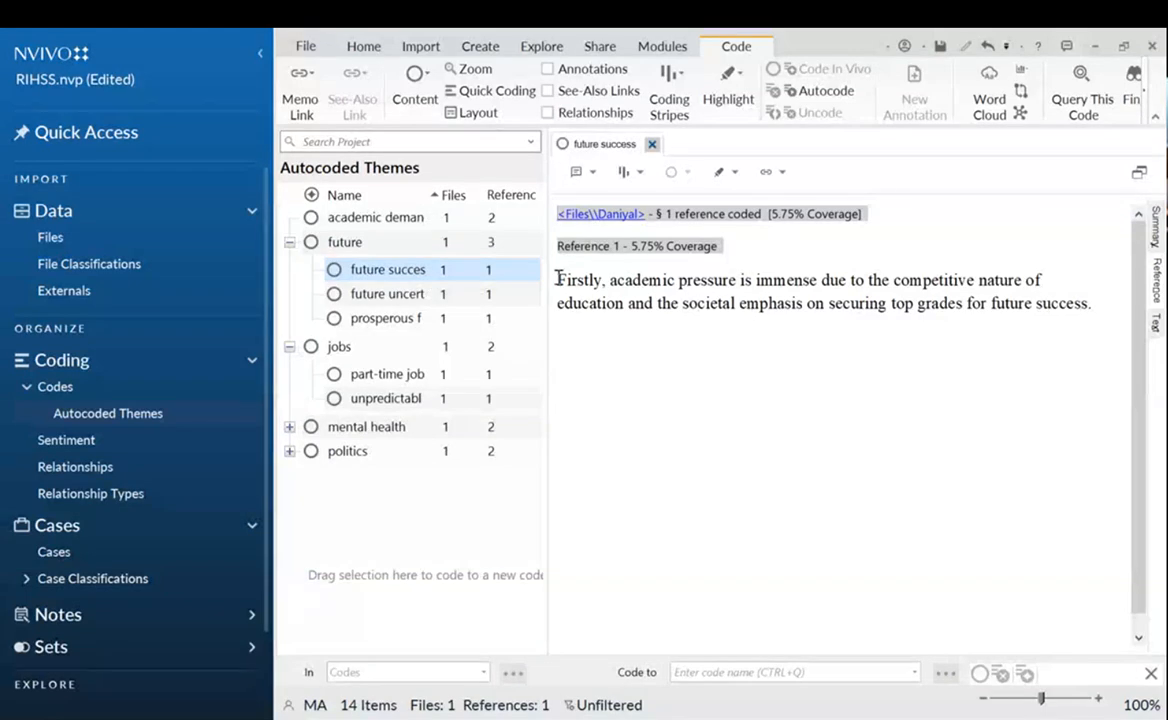
drag(557, 279, 1100, 300)
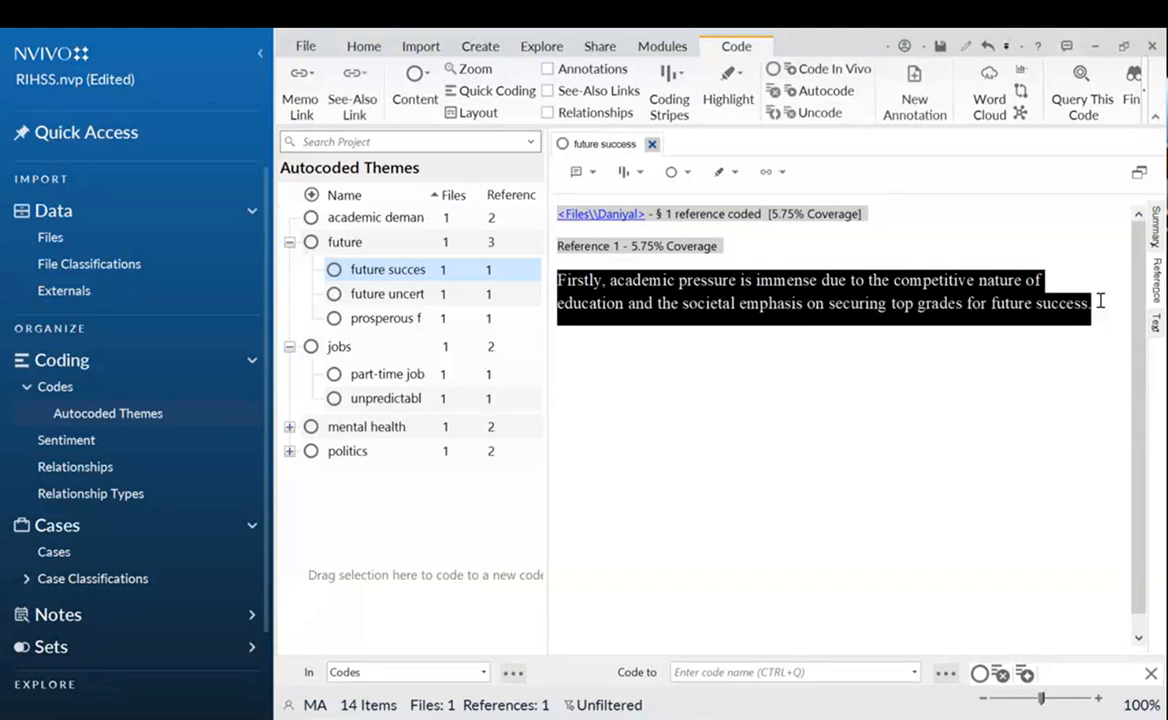
right_click(1017, 306)
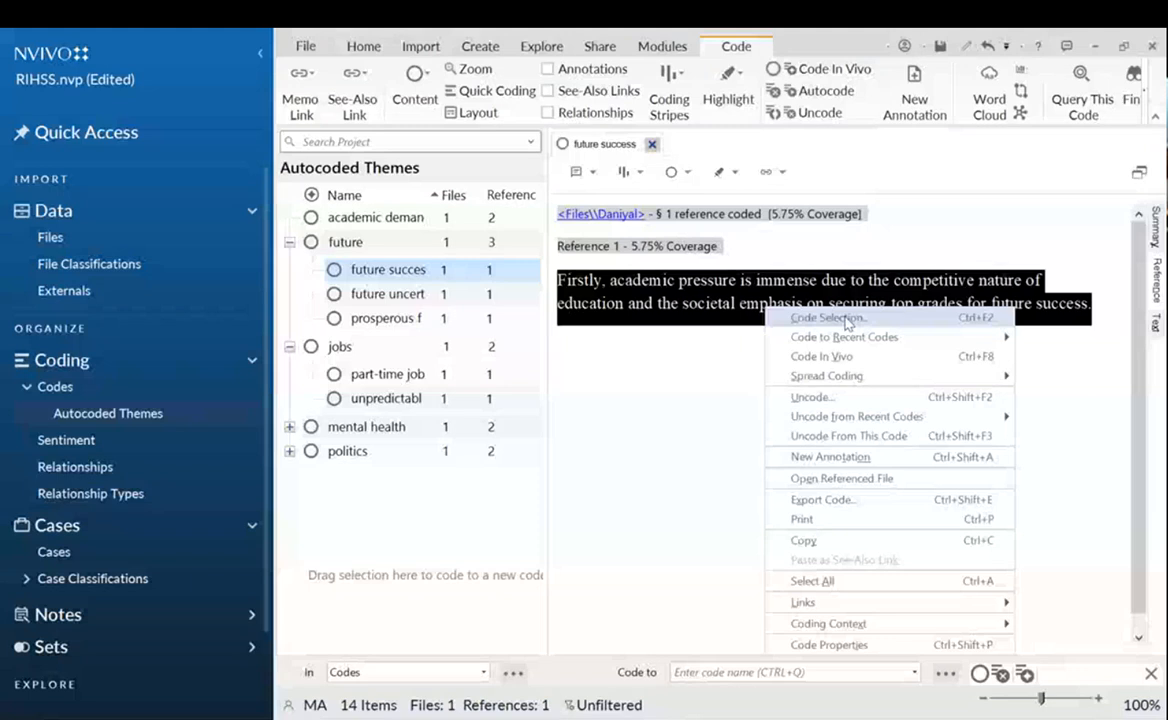
click(618, 304)
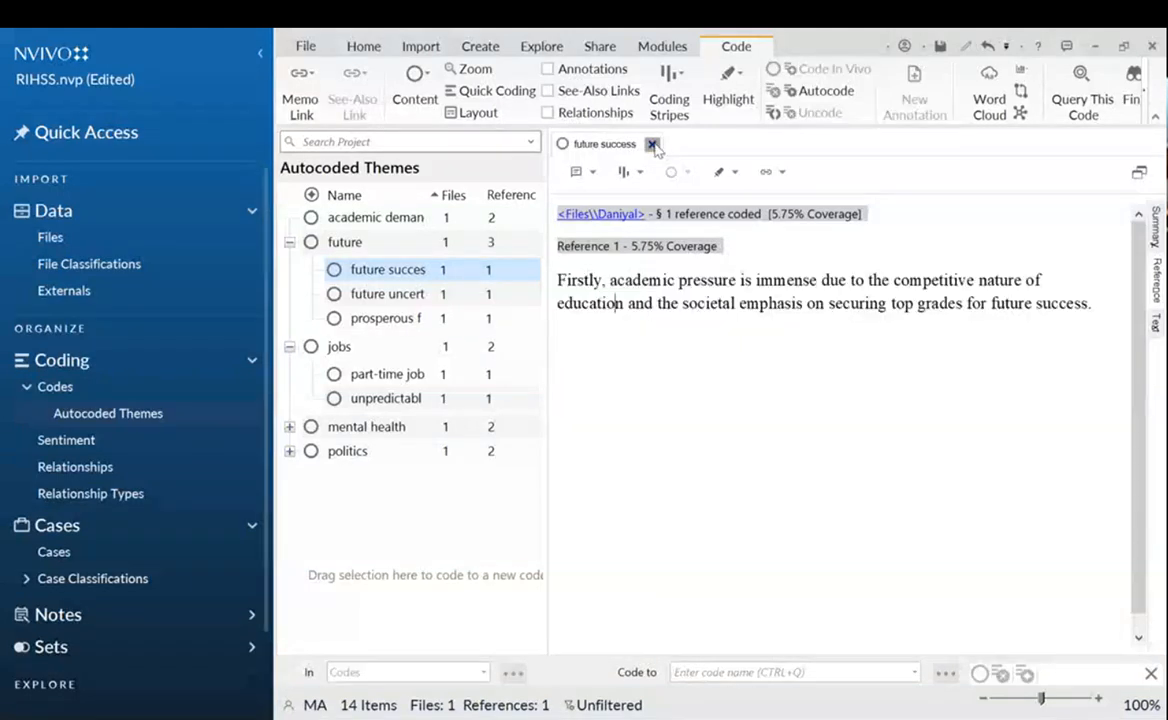
click(652, 144)
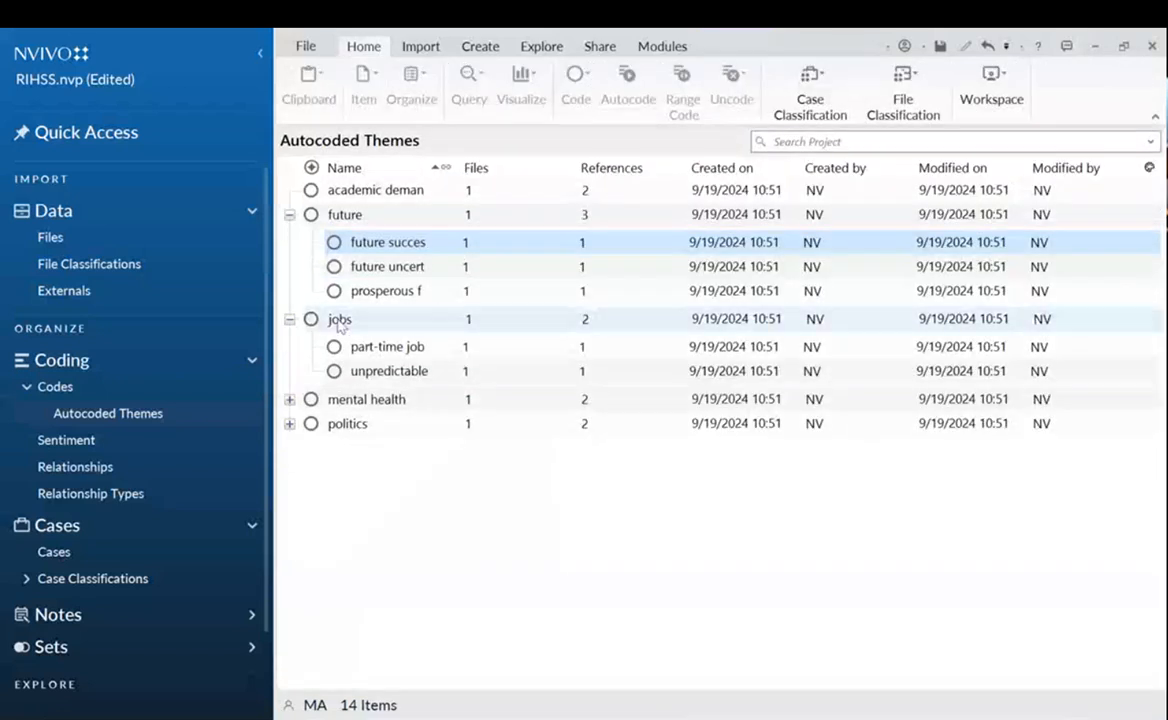
Expand the mental health and politics codes and widen the Name column so the child code names can be read.
click(289, 399)
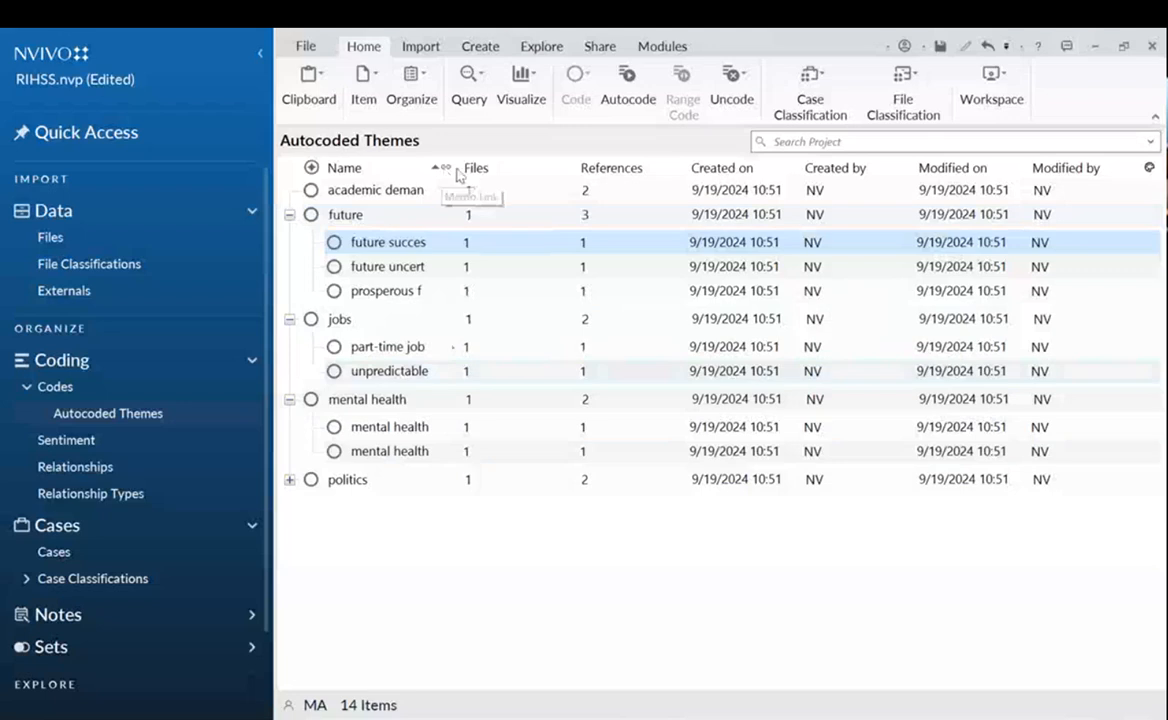
drag(457, 170, 566, 171)
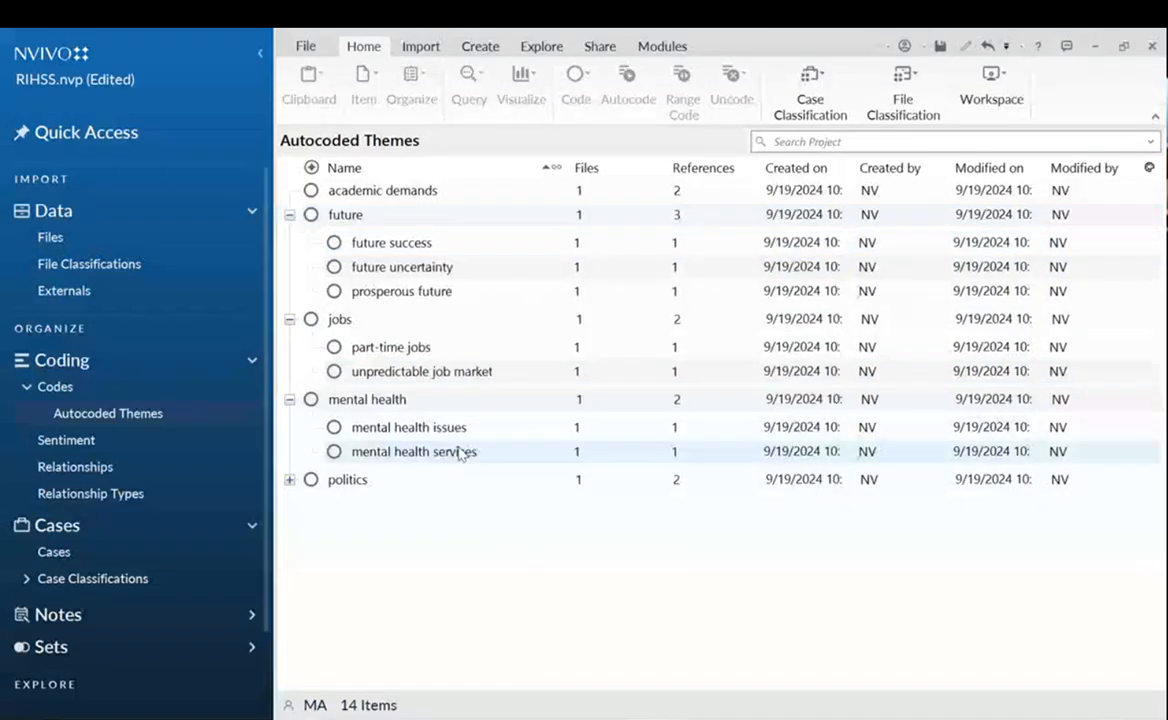
click(460, 452)
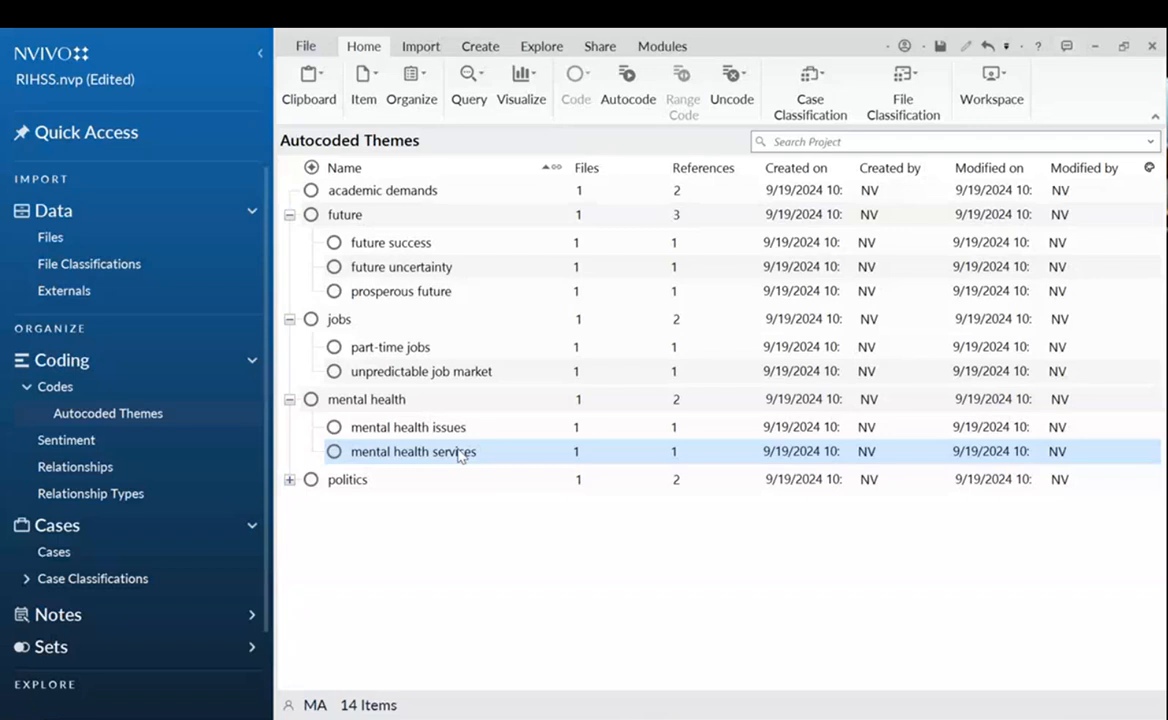
click(289, 479)
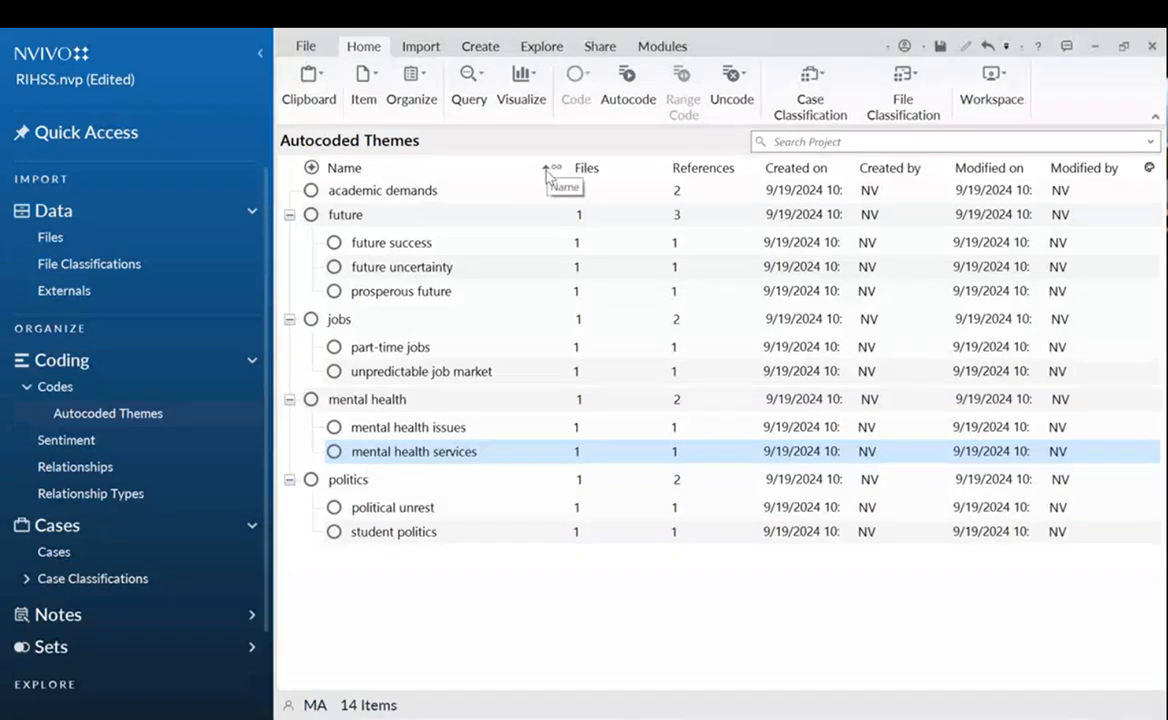
drag(548, 165, 620, 164)
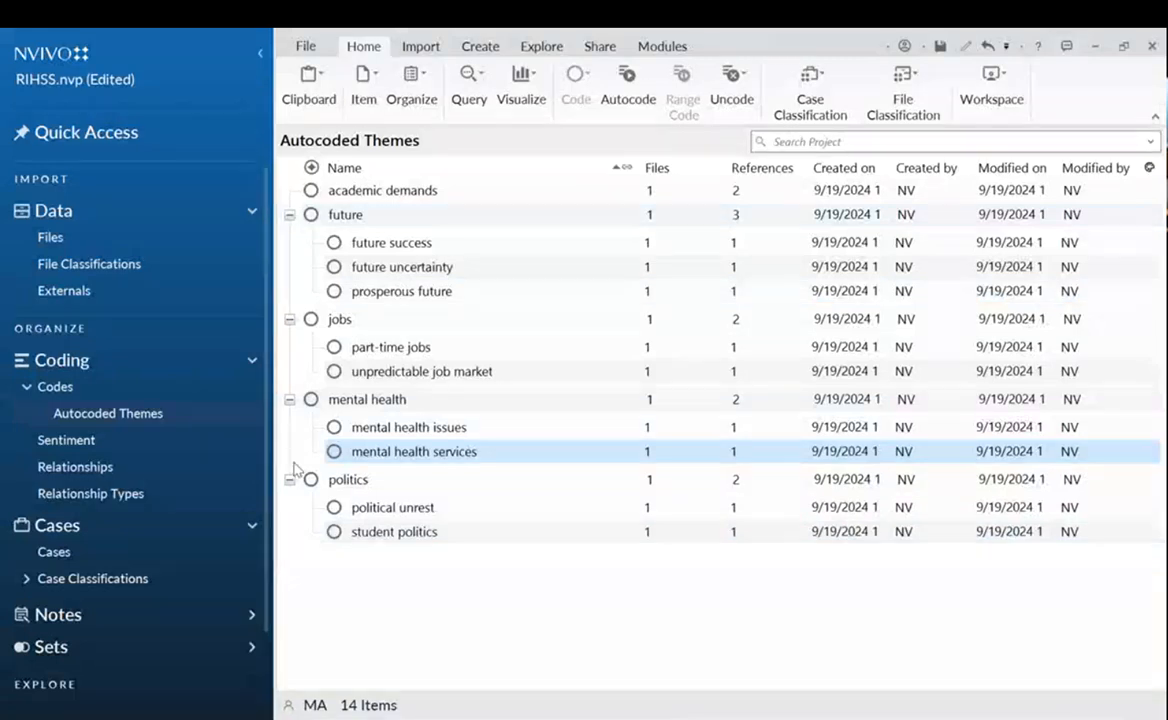
Autocode the first interview file for sentiment, coding at sentence level.
click(80, 237)
right_click(310, 192)
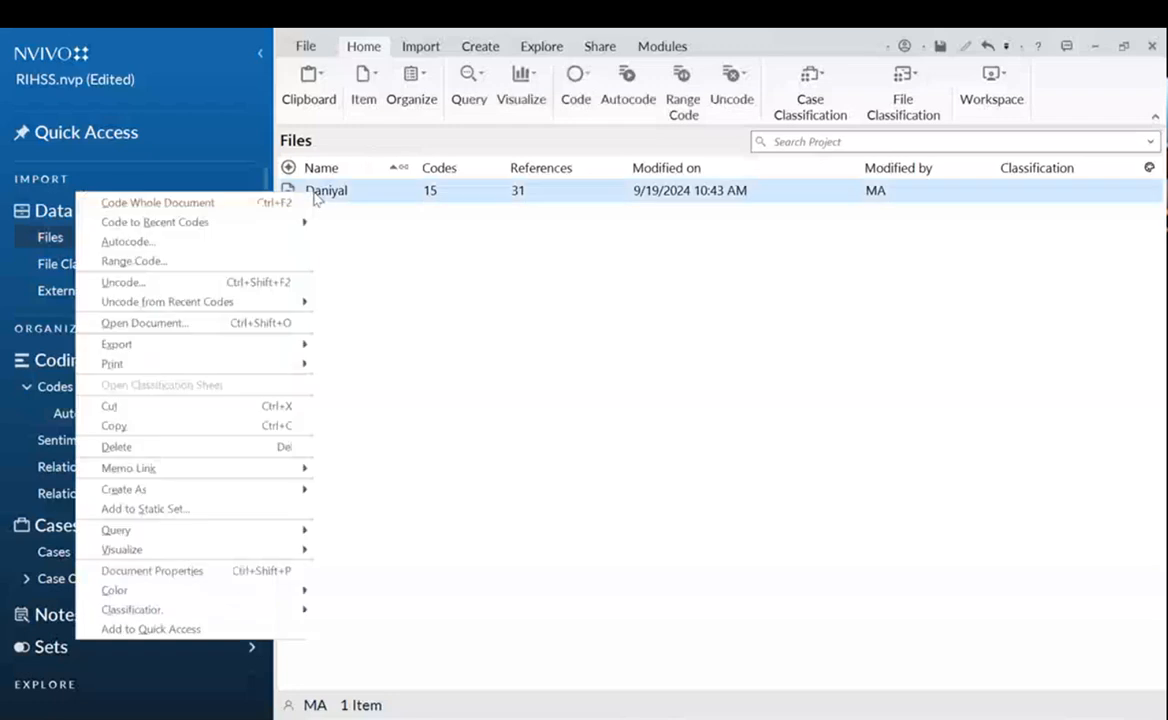
click(191, 247)
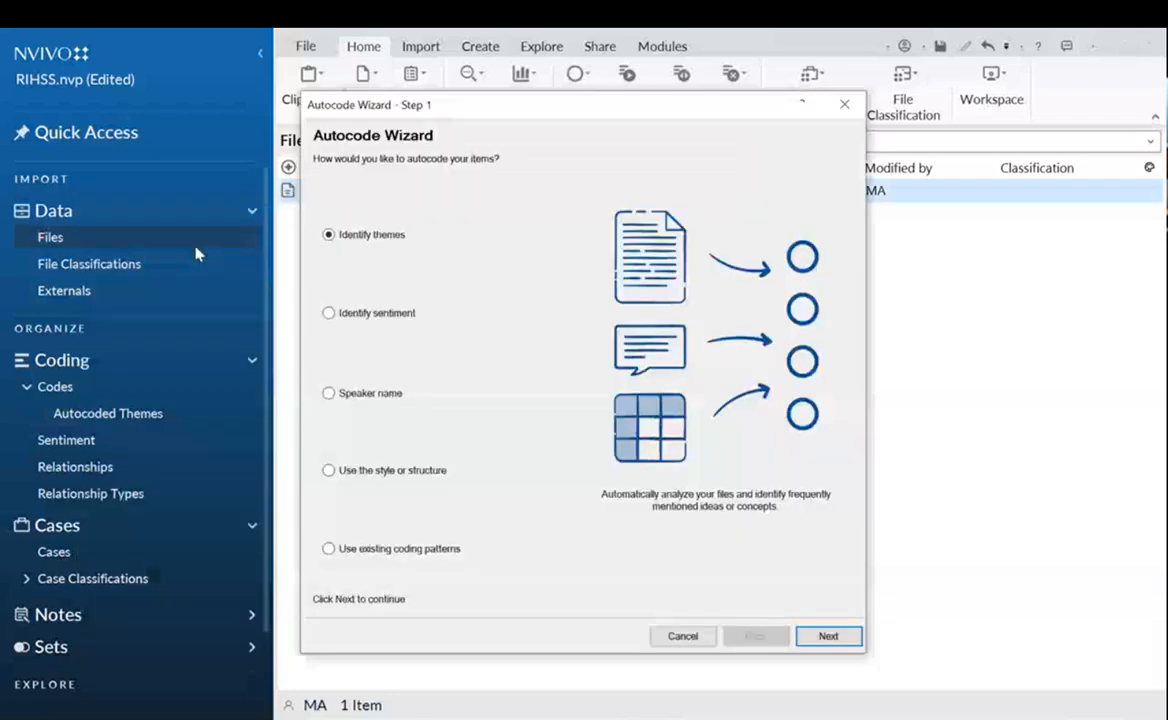
click(332, 312)
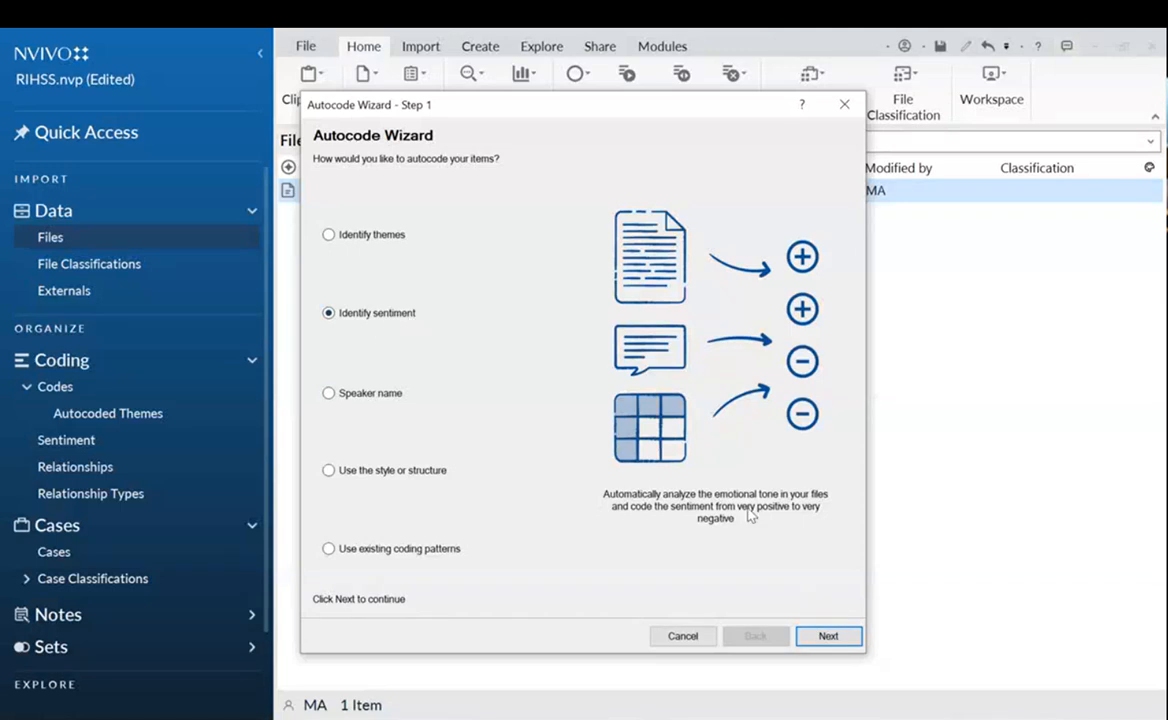
click(829, 639)
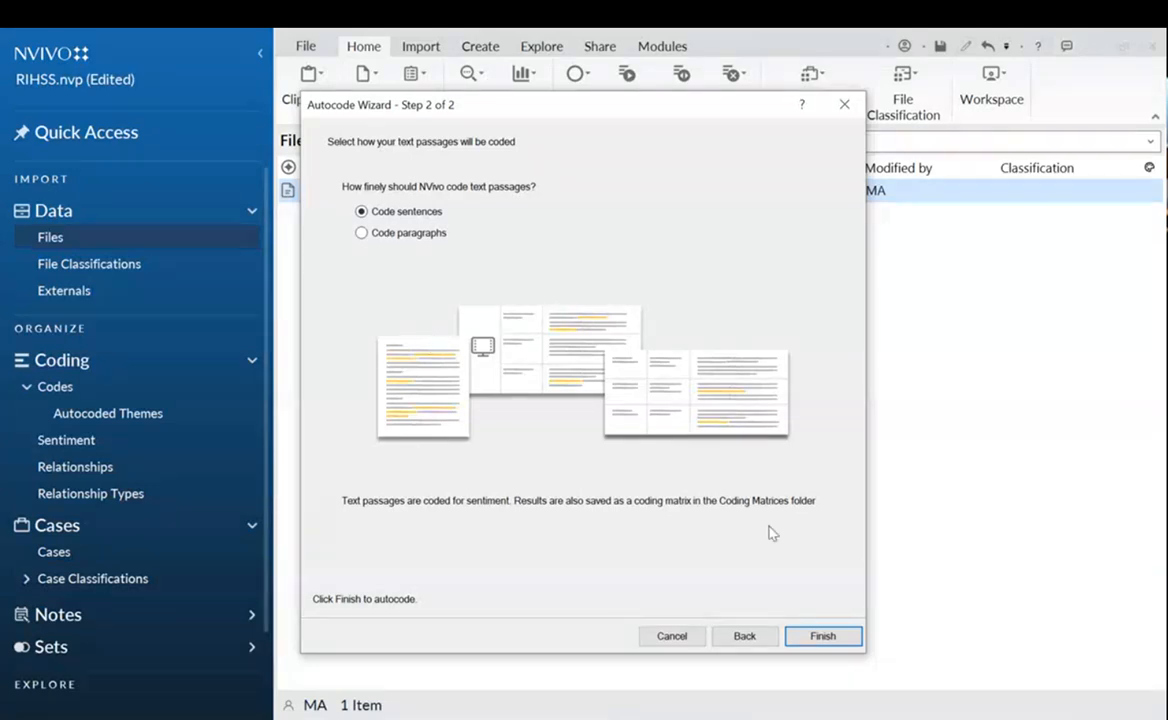
click(834, 636)
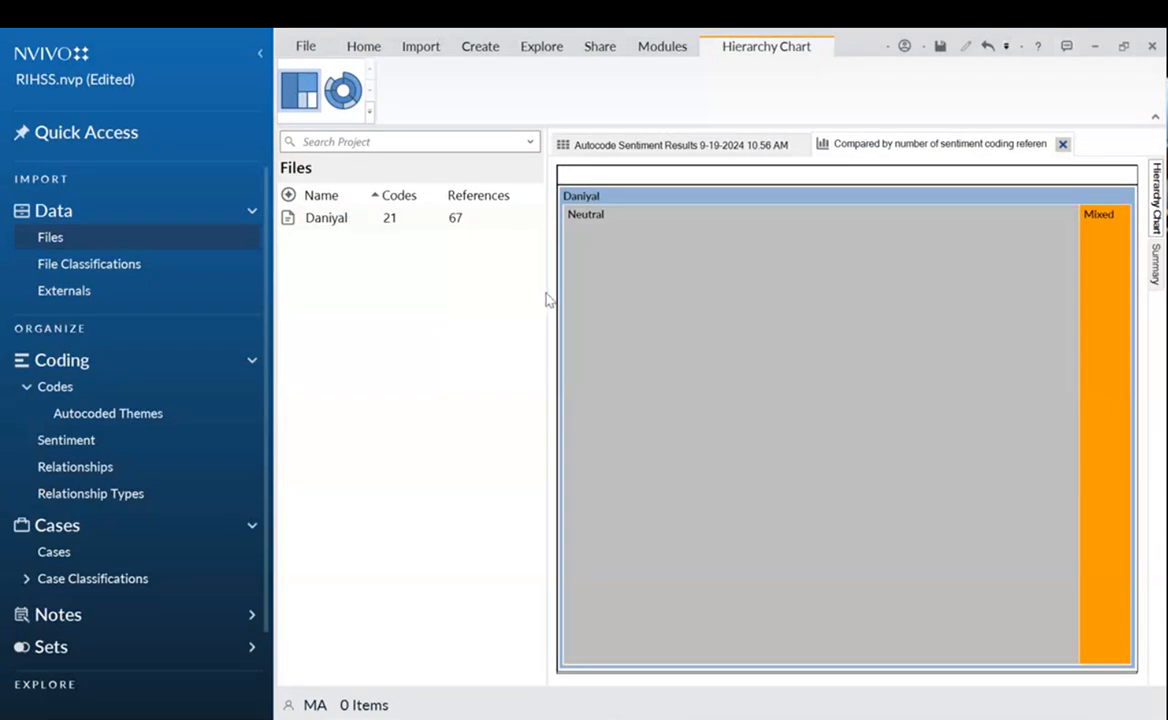
Enlarge the sentiment results view and examine the chart's summary table and the coding matrix across all four sentiment levels.
drag(547, 293, 391, 296)
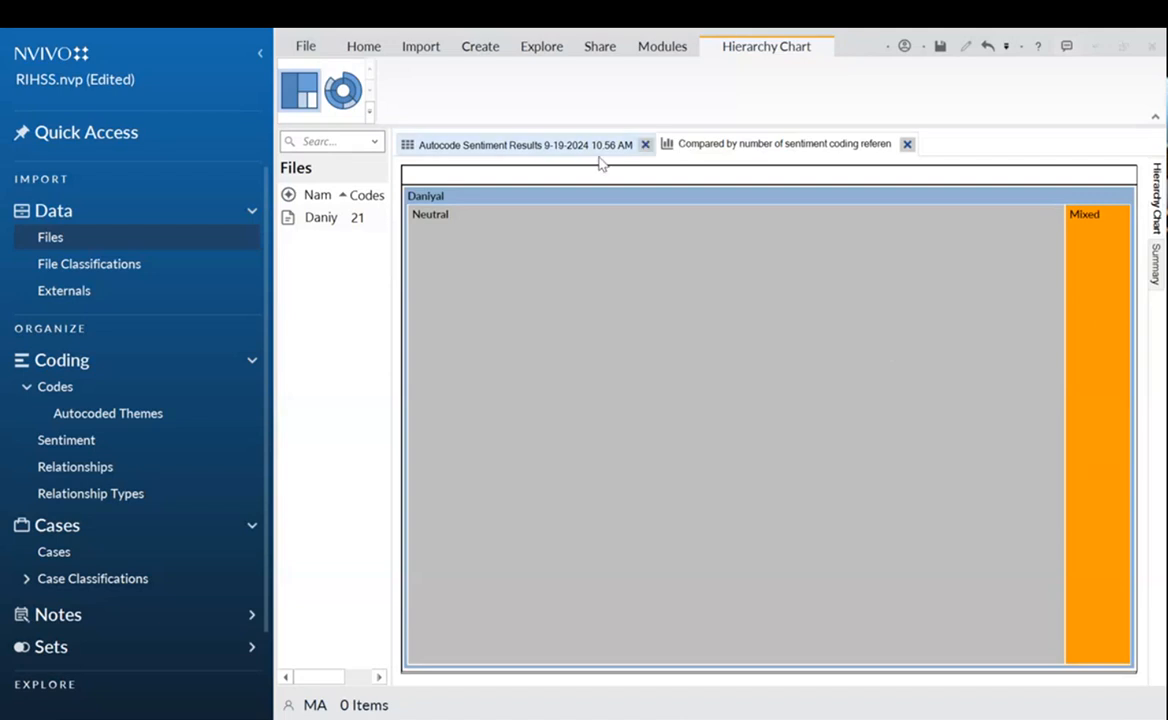
click(1157, 262)
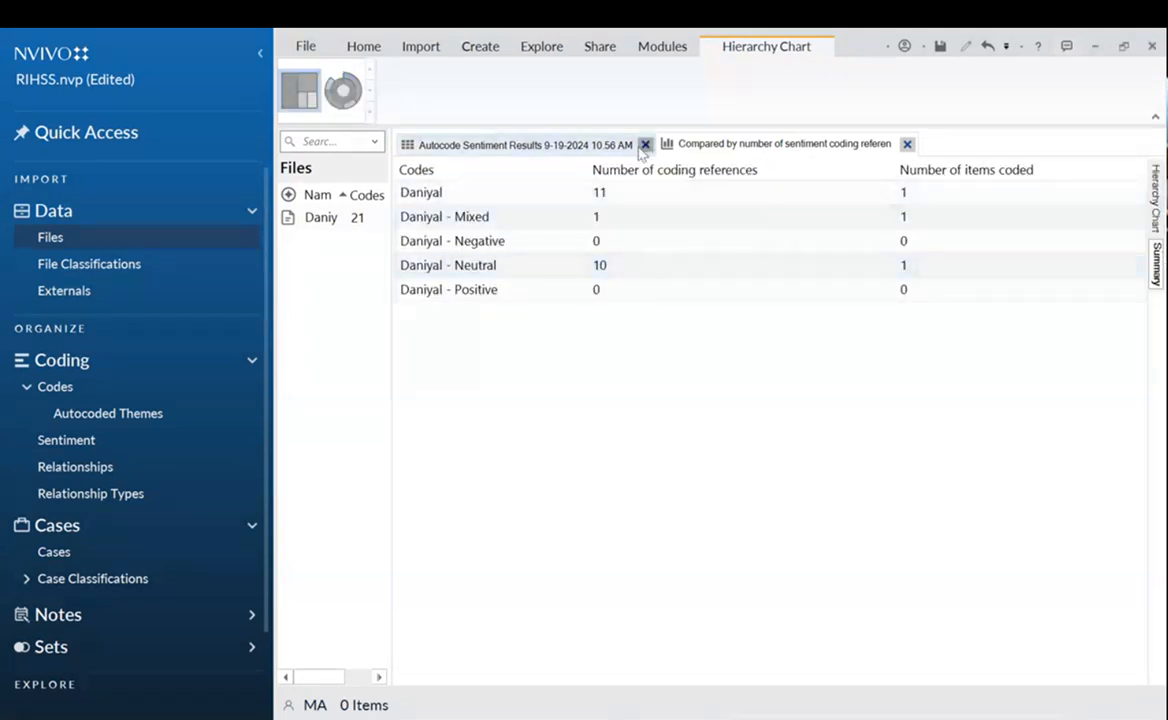
click(585, 140)
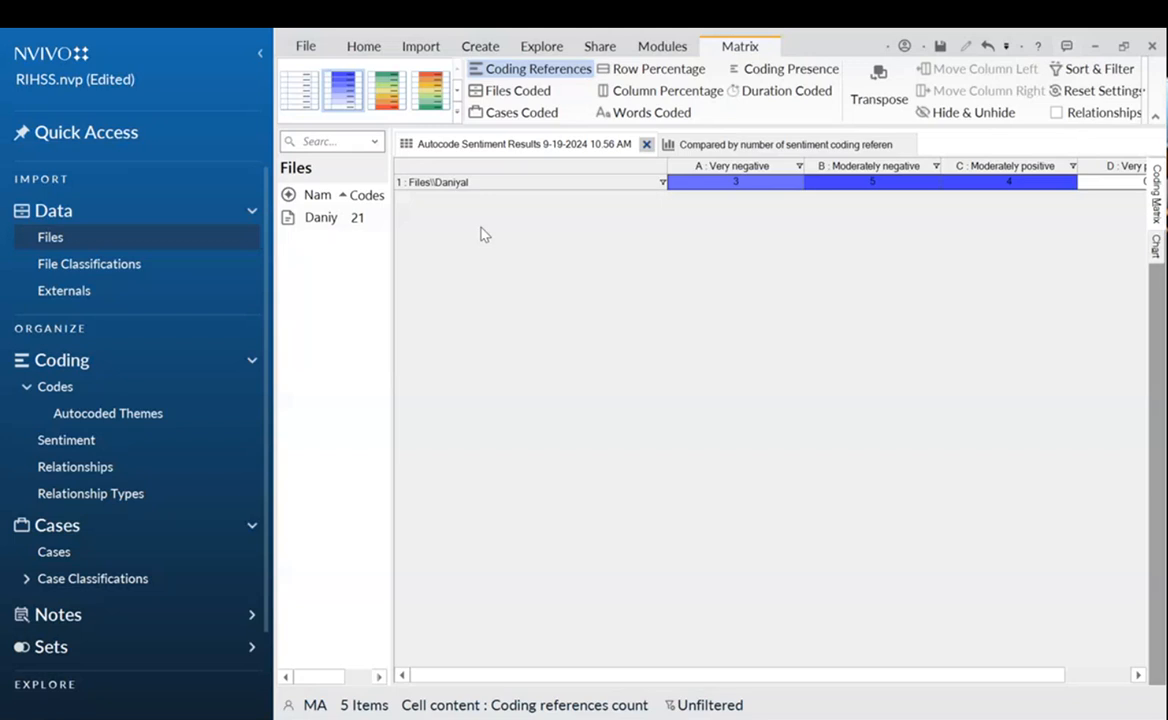
drag(978, 676, 1056, 675)
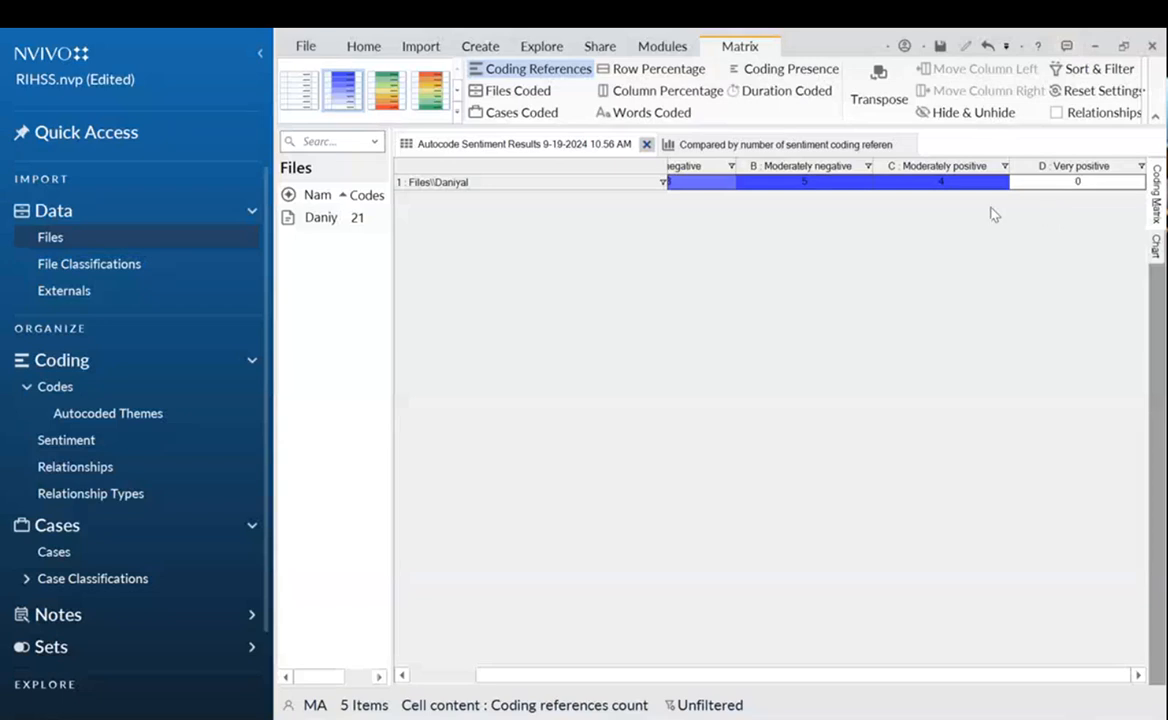
Open the Moderately positive cell of the sentiment matrix and examine the first coded passage about academic pressure.
click(938, 181)
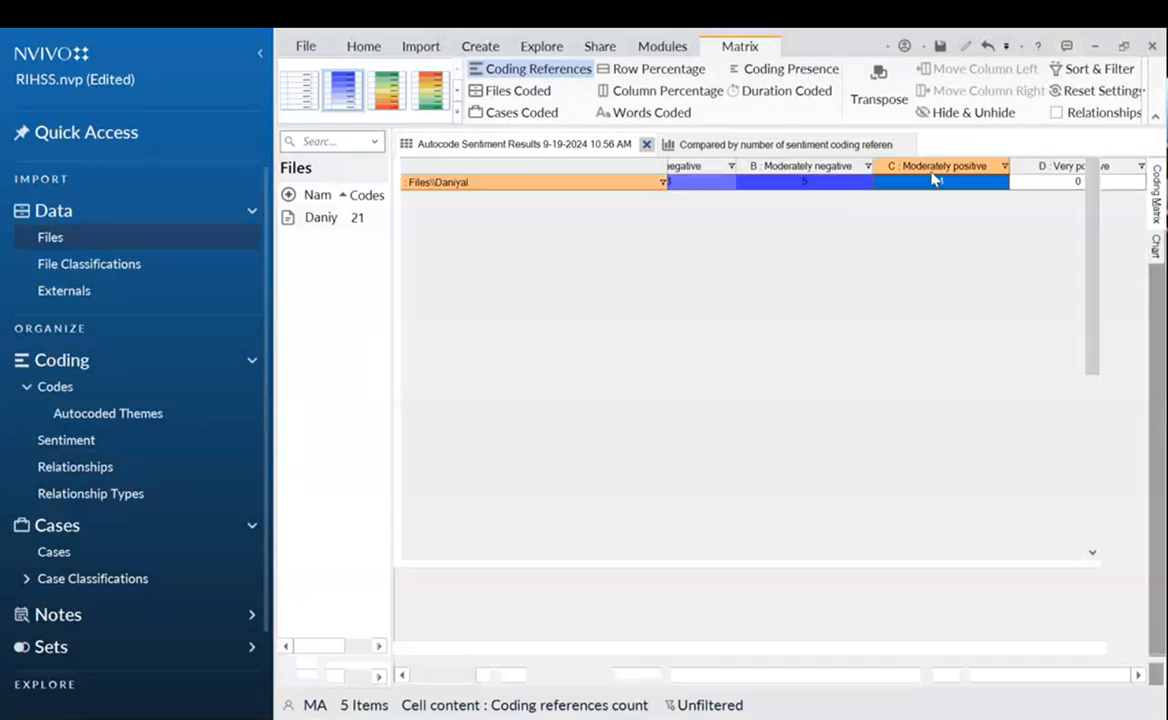
double_click(938, 181)
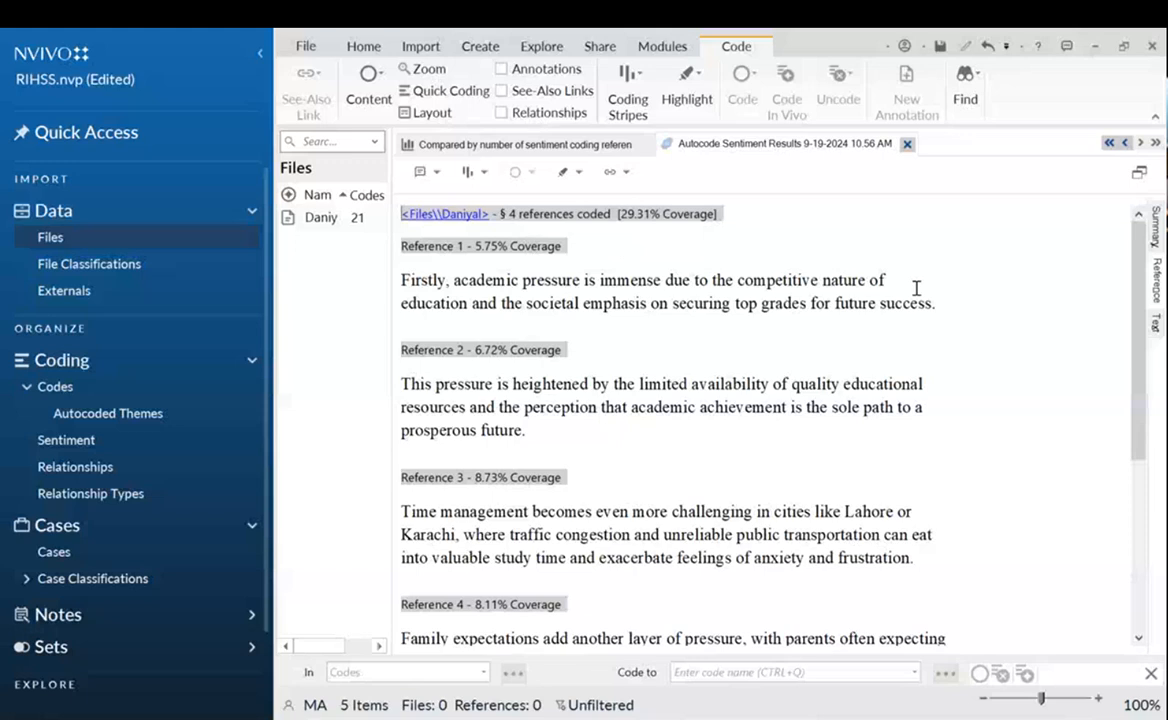
drag(950, 304, 397, 288)
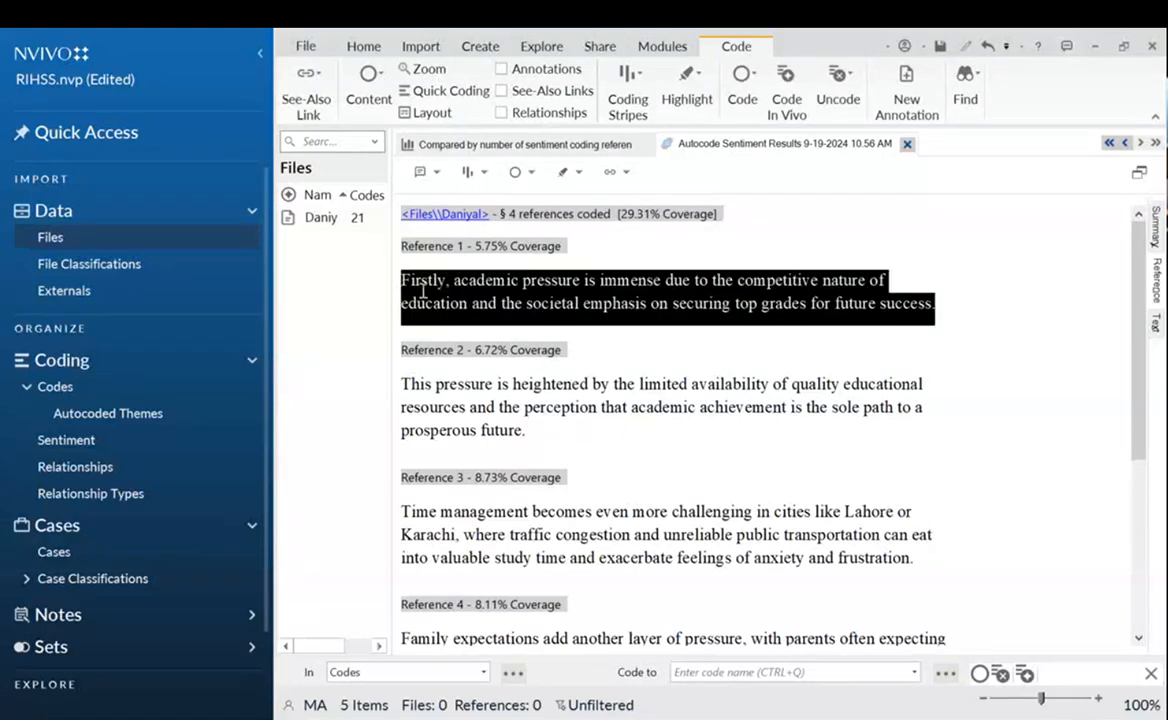
right_click(472, 287)
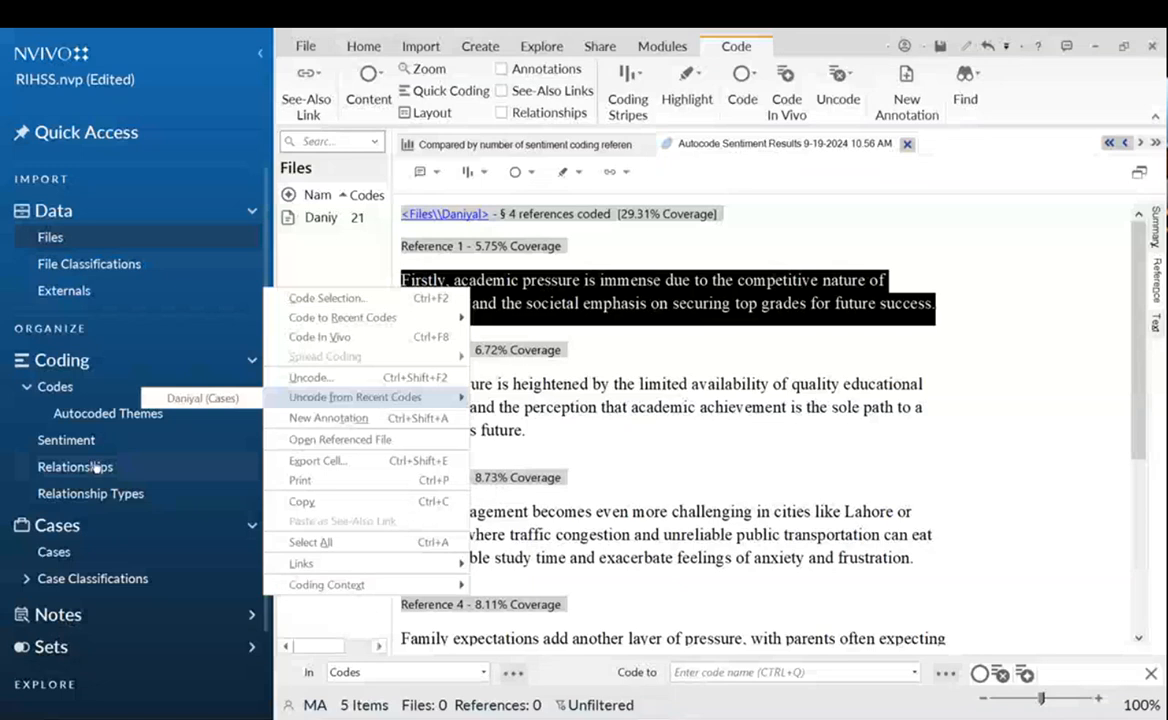
Open the sentiment codes and expand Positive and Negative to compare their child codes.
click(66, 440)
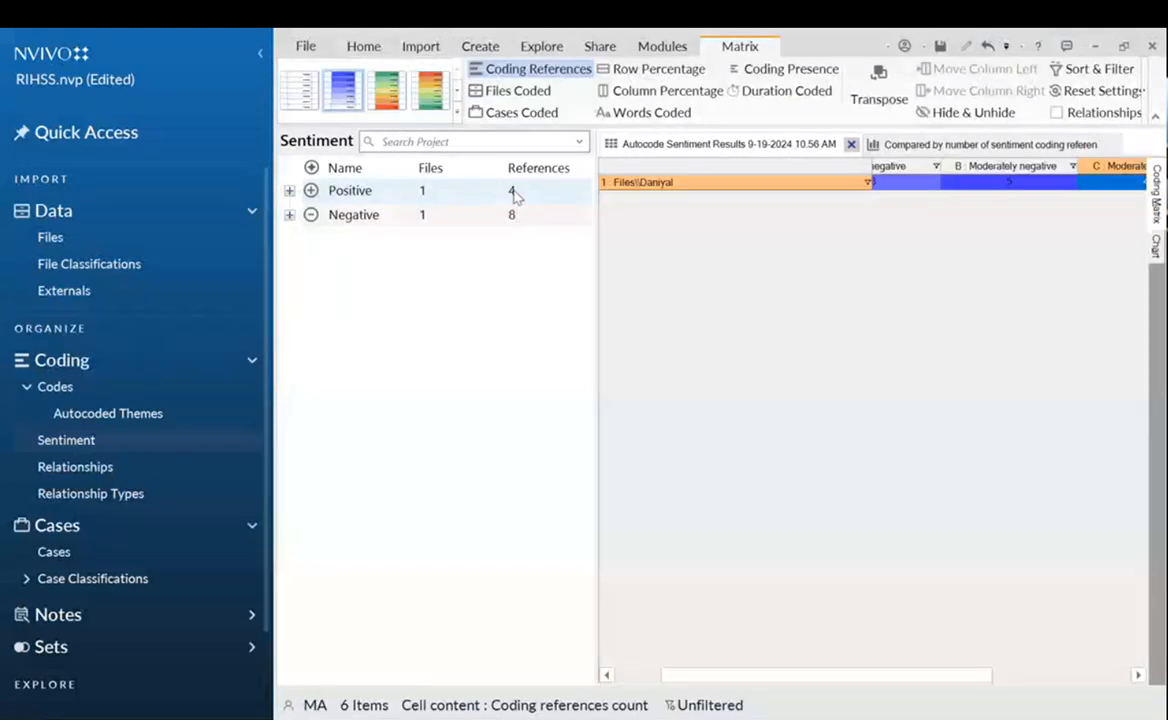
click(289, 190)
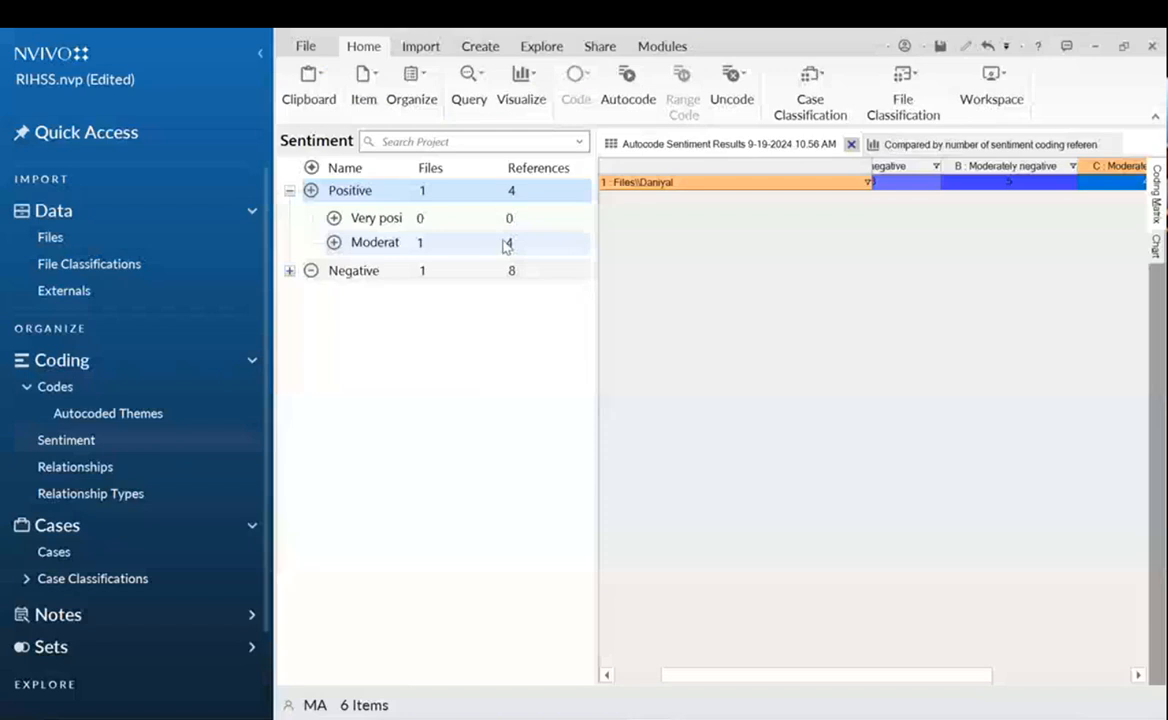
click(290, 271)
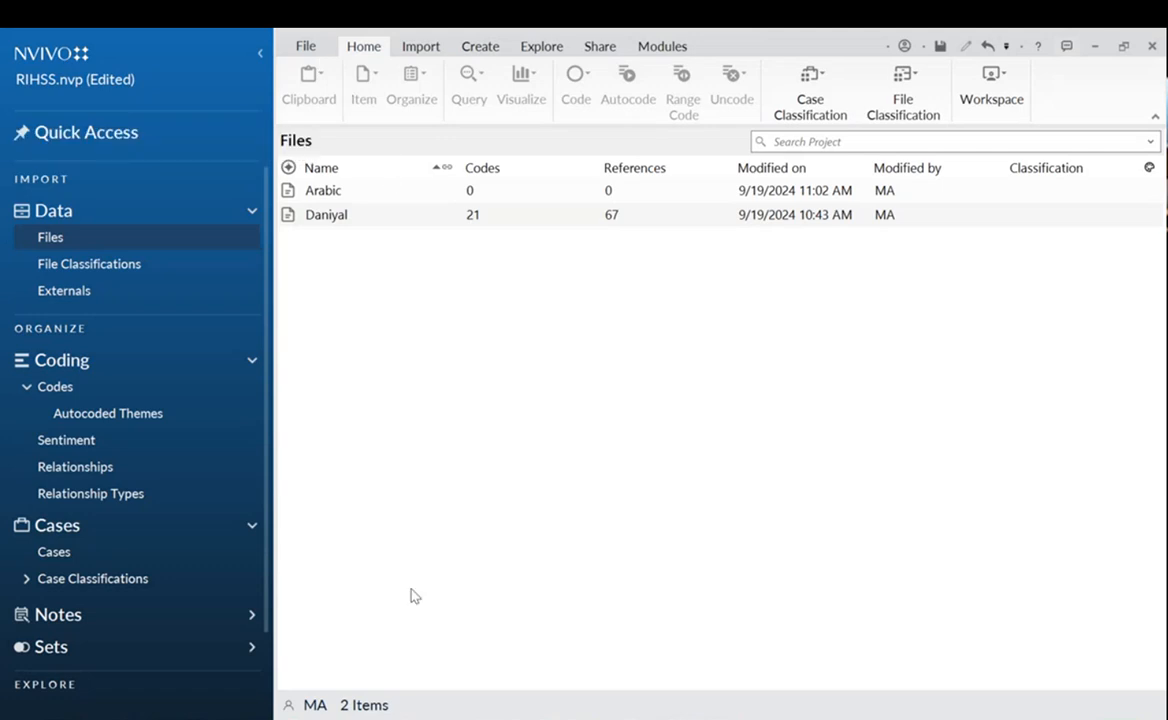
Import Interview 2.docx into the project files, open it to check how the speakers are laid out, and close it.
click(412, 47)
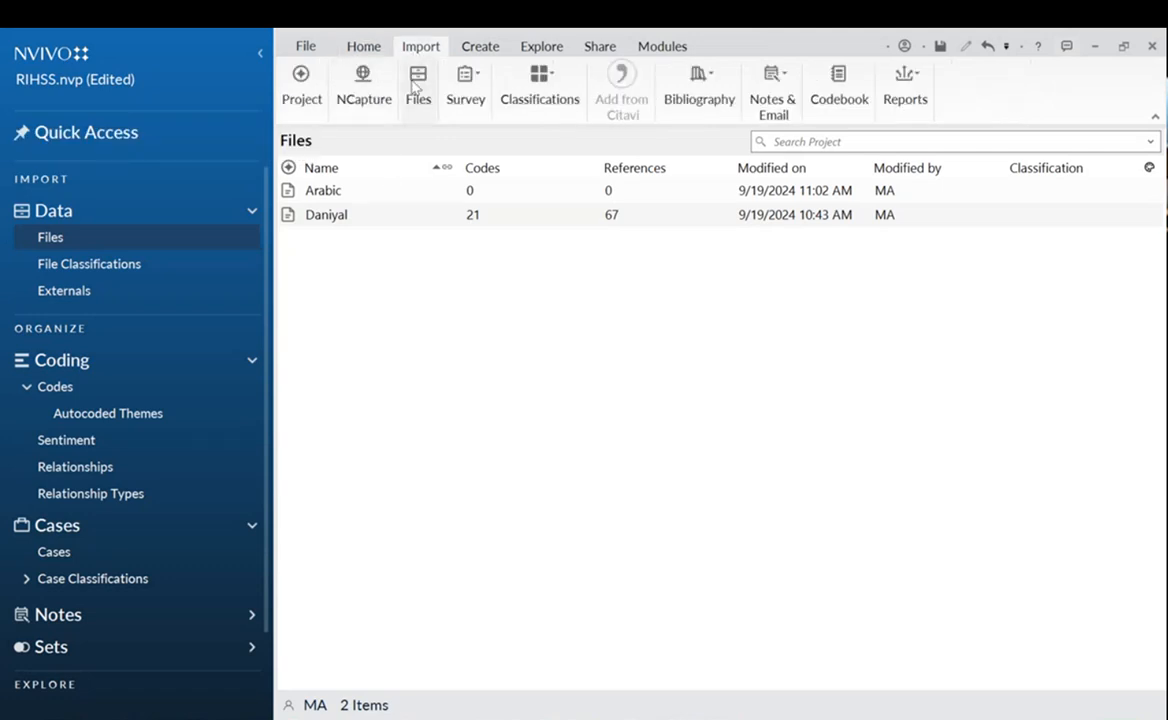
click(418, 82)
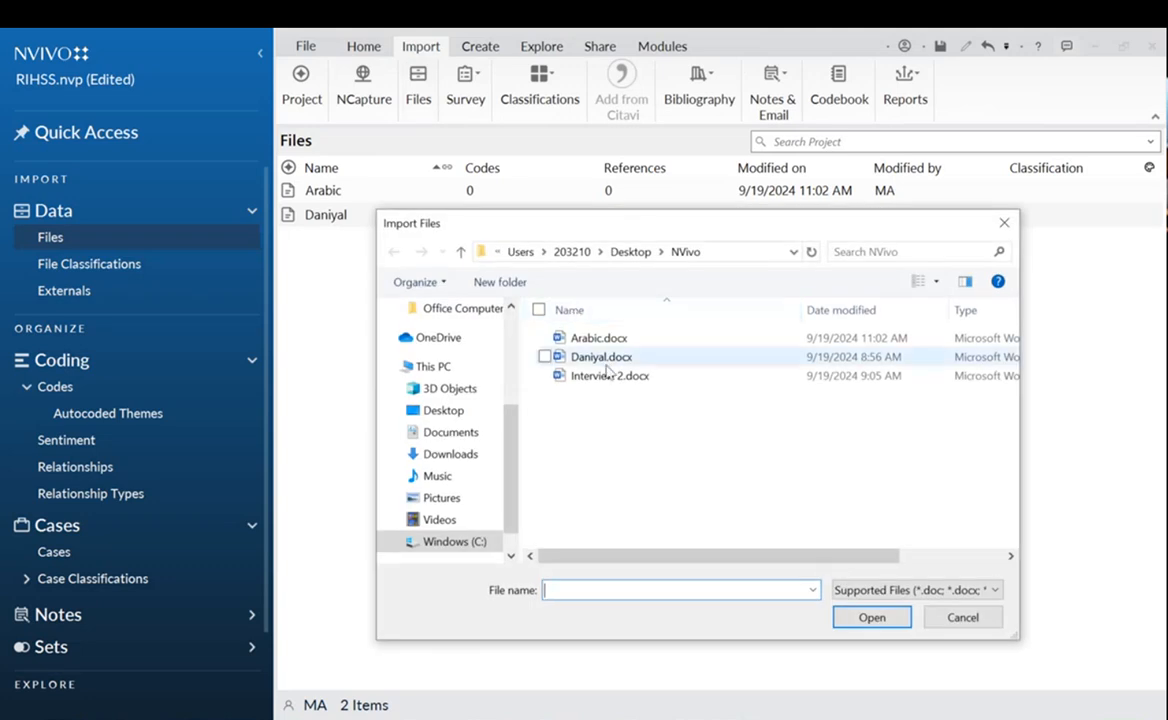
double_click(601, 376)
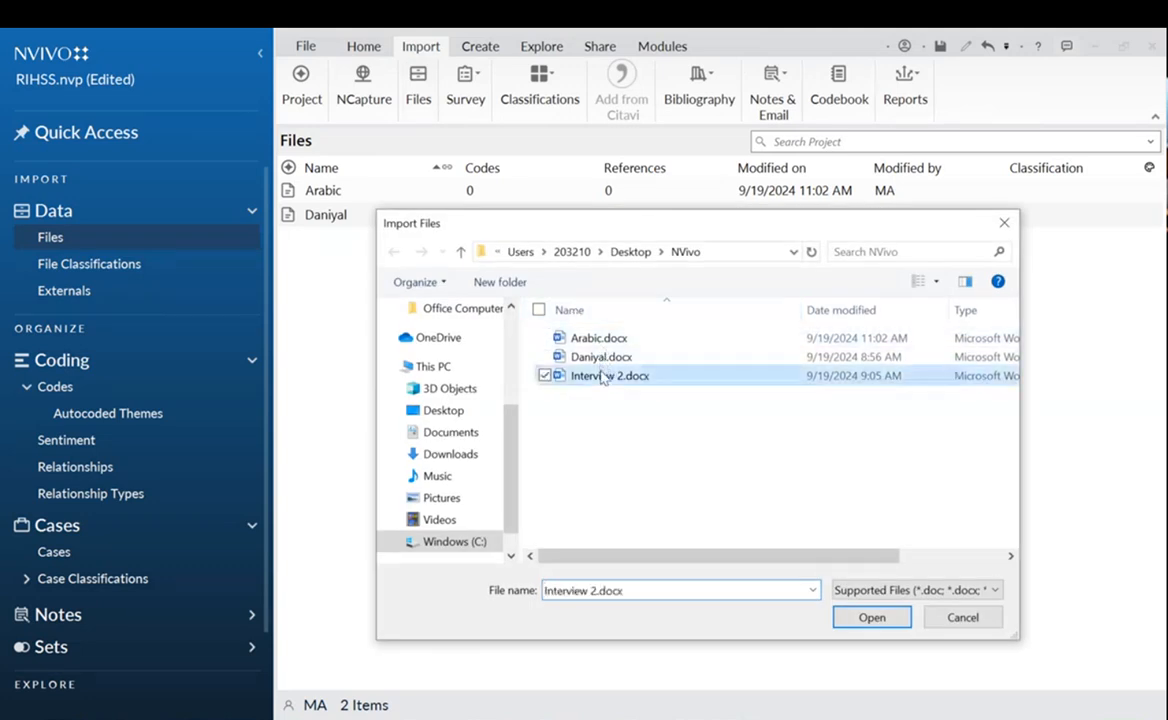
click(650, 342)
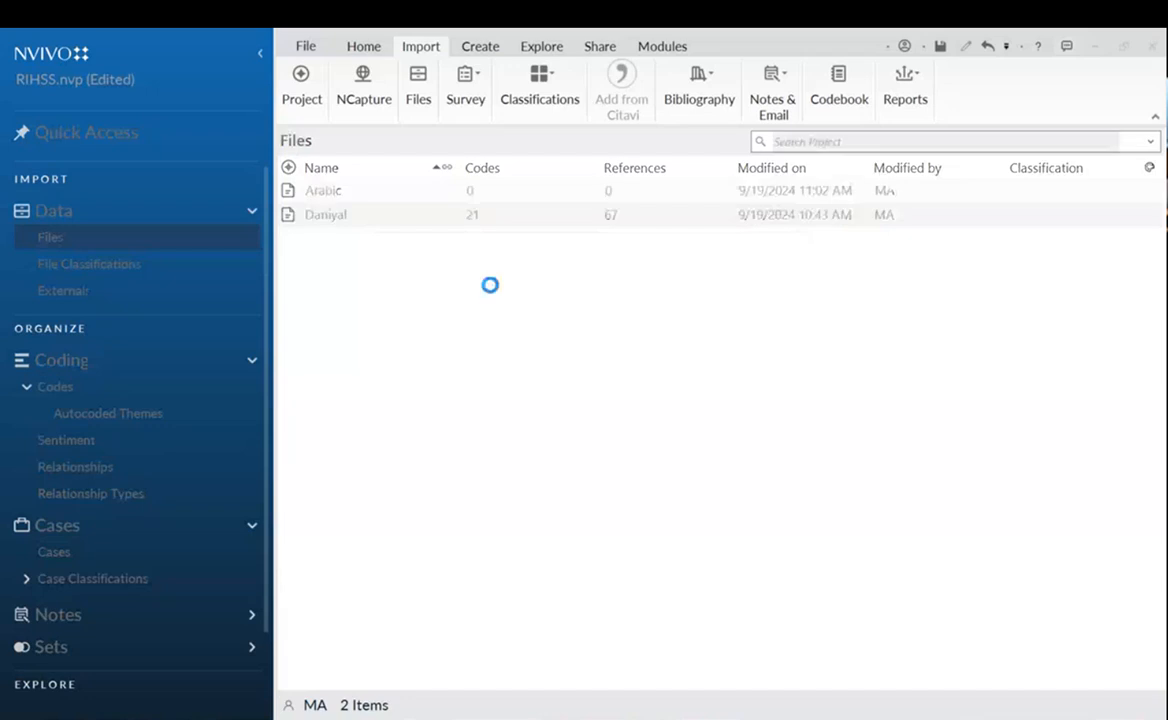
key(Return)
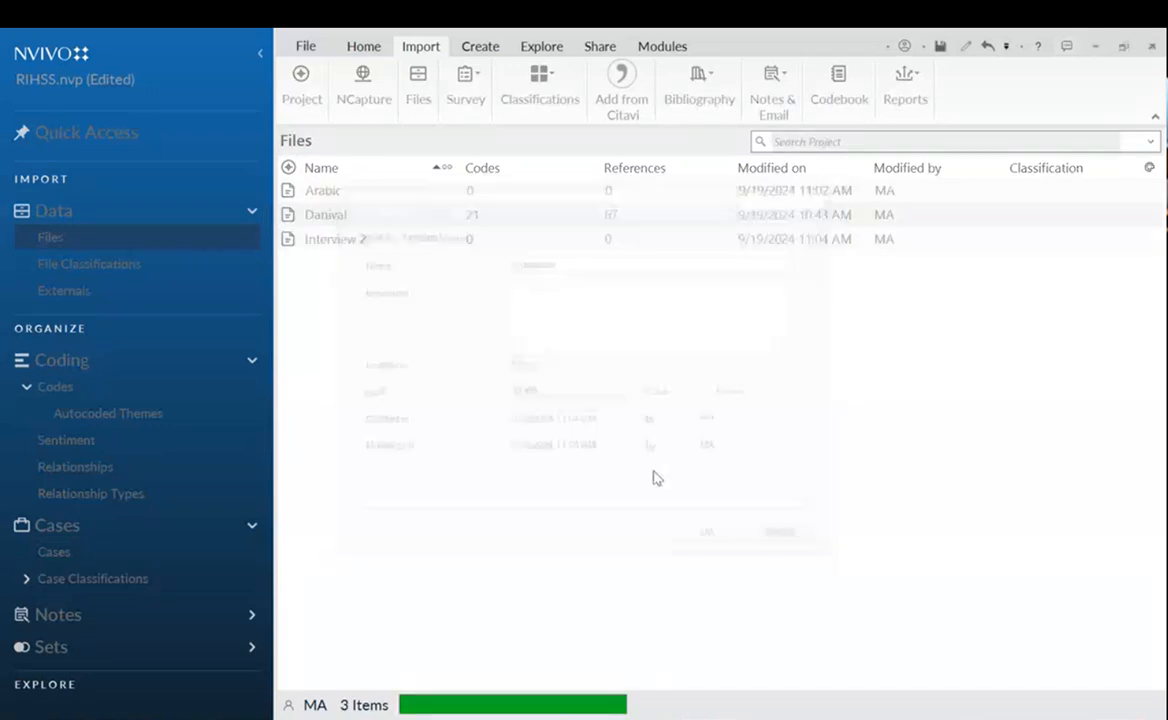
double_click(362, 240)
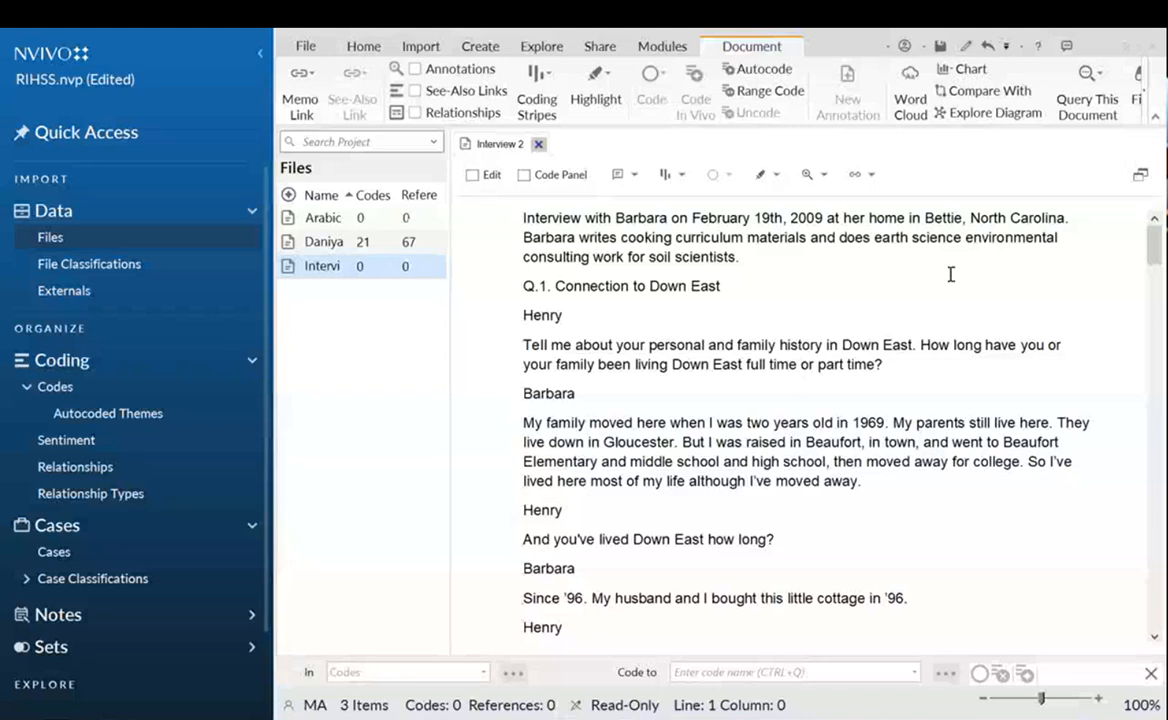
click(538, 144)
Start autocoding the Interview 2 file by speaker name.
right_click(390, 241)
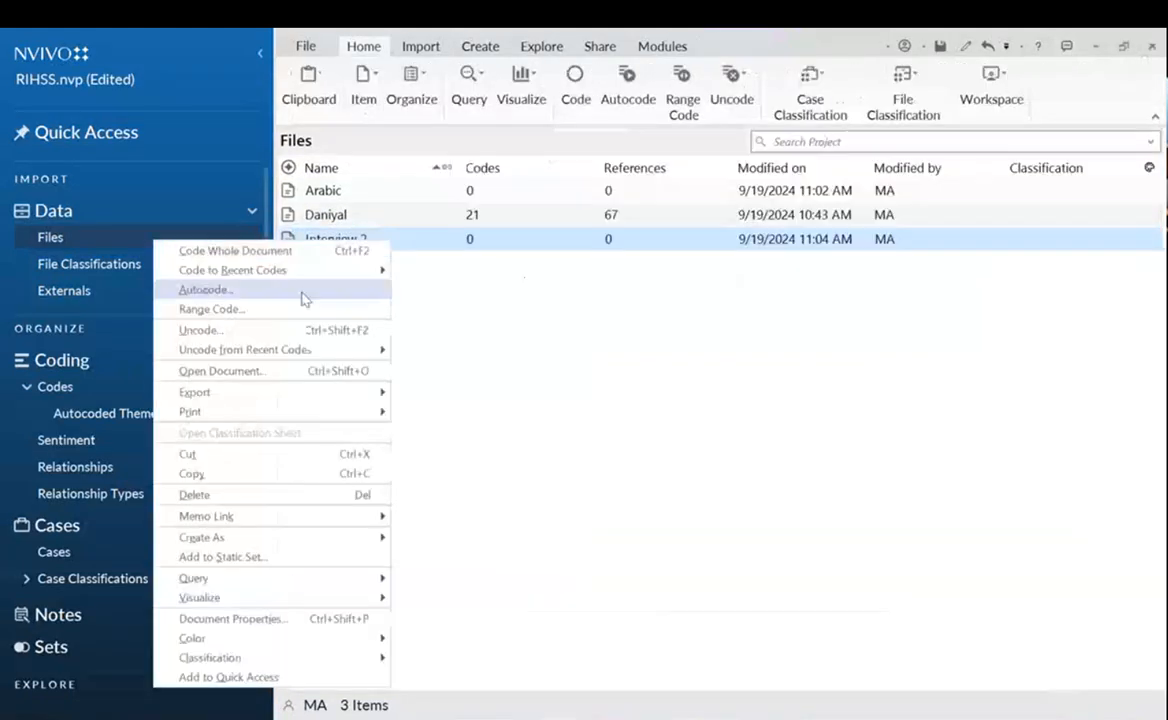
click(303, 301)
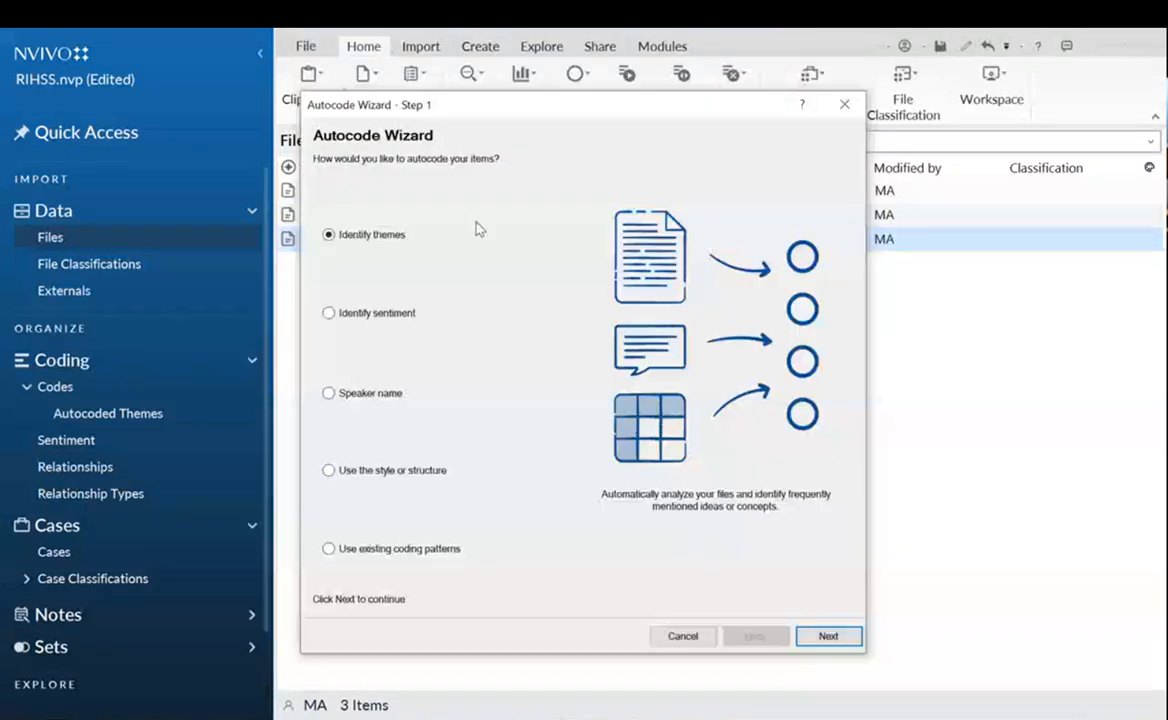
click(370, 395)
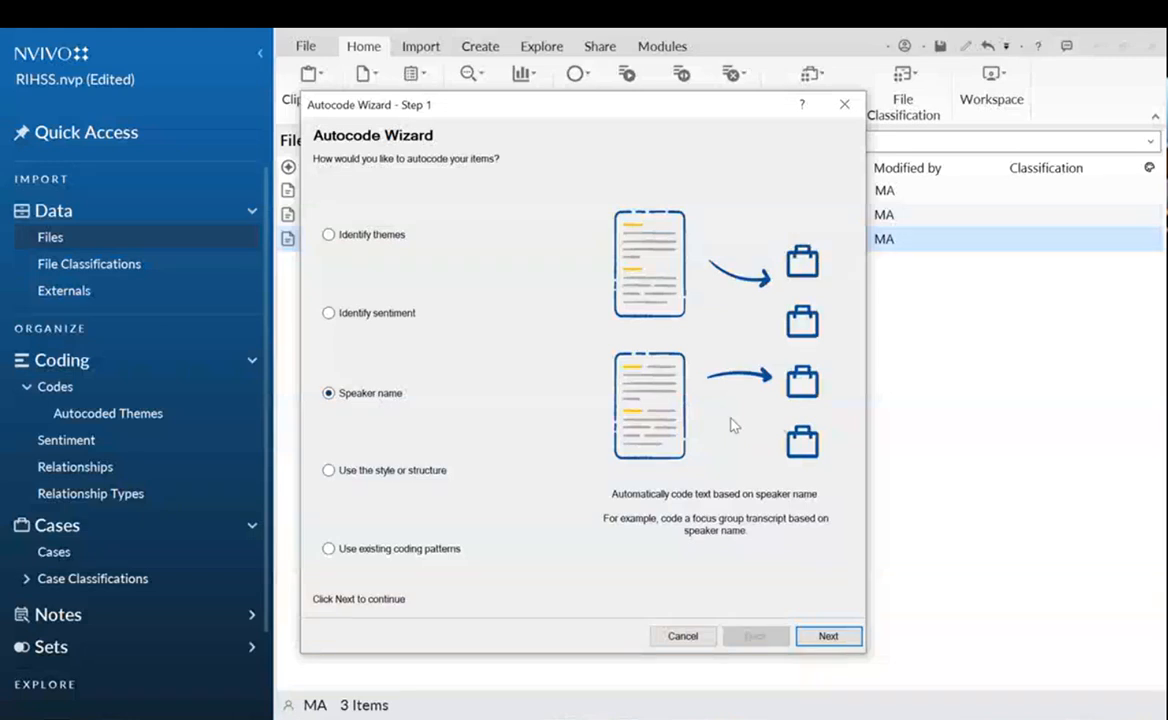
click(845, 644)
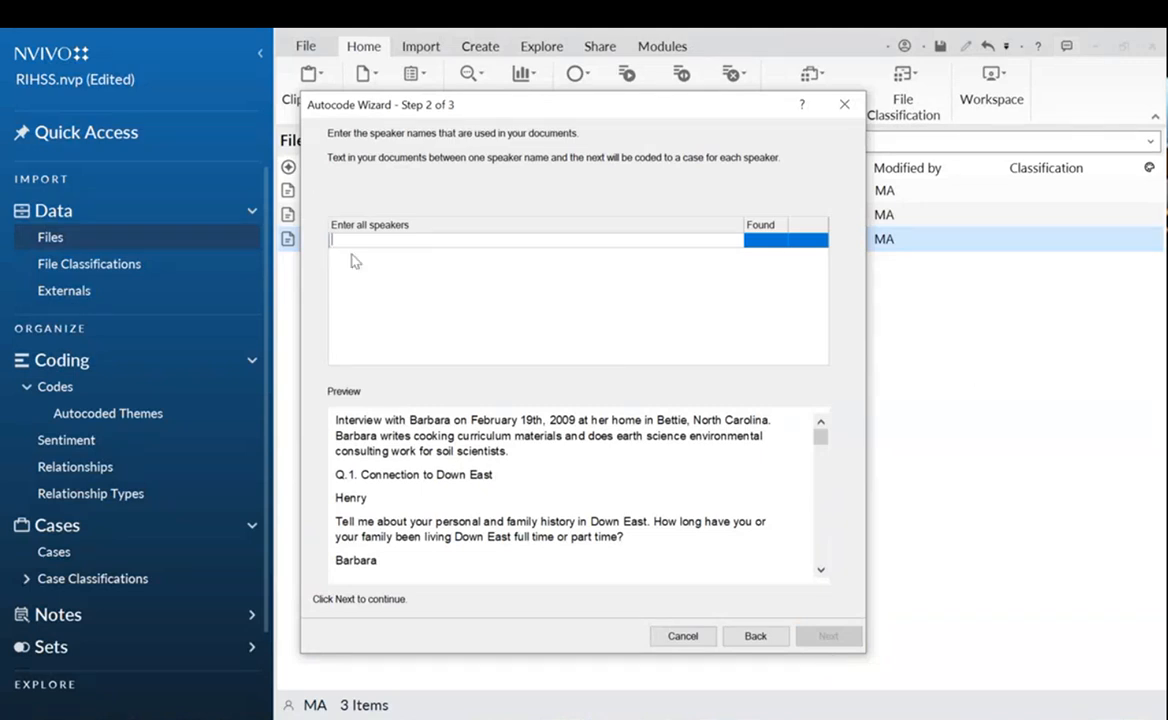
Enter the first names of the interviewer and the interviewee as the two speakers, spelled as in the transcript.
text(Hnery)
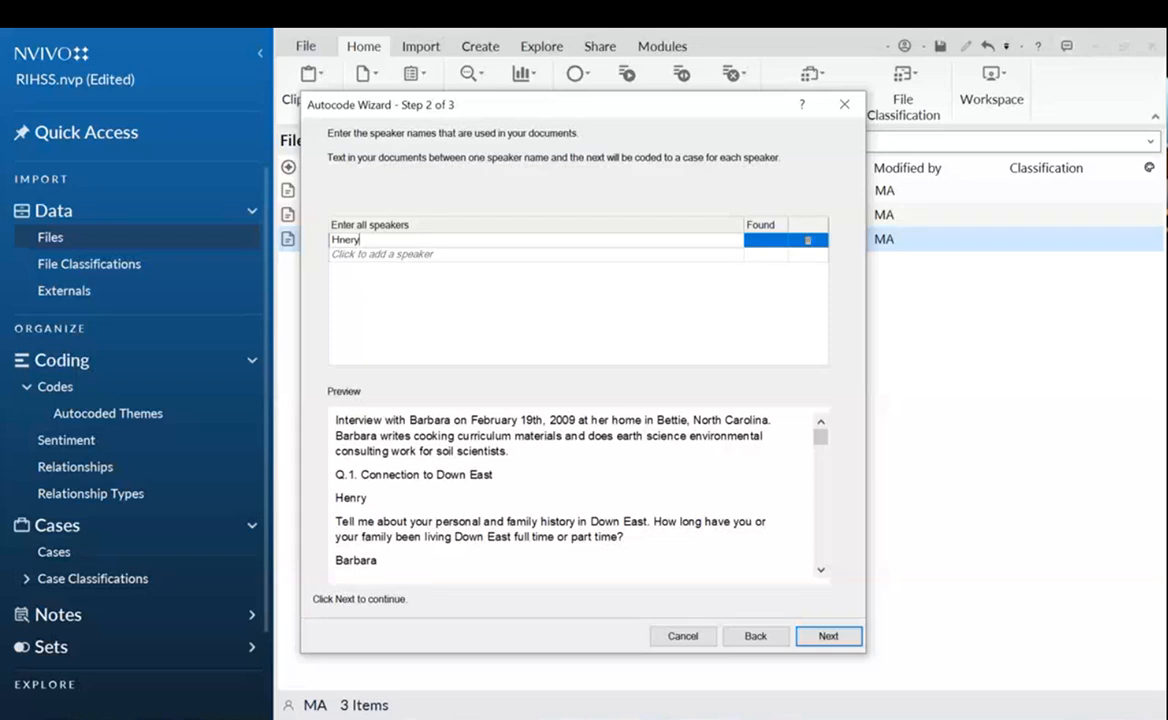
key(BackSpace)
key(BackSpace)
key(BackSpace)
key(BackSpace)
text(enry)
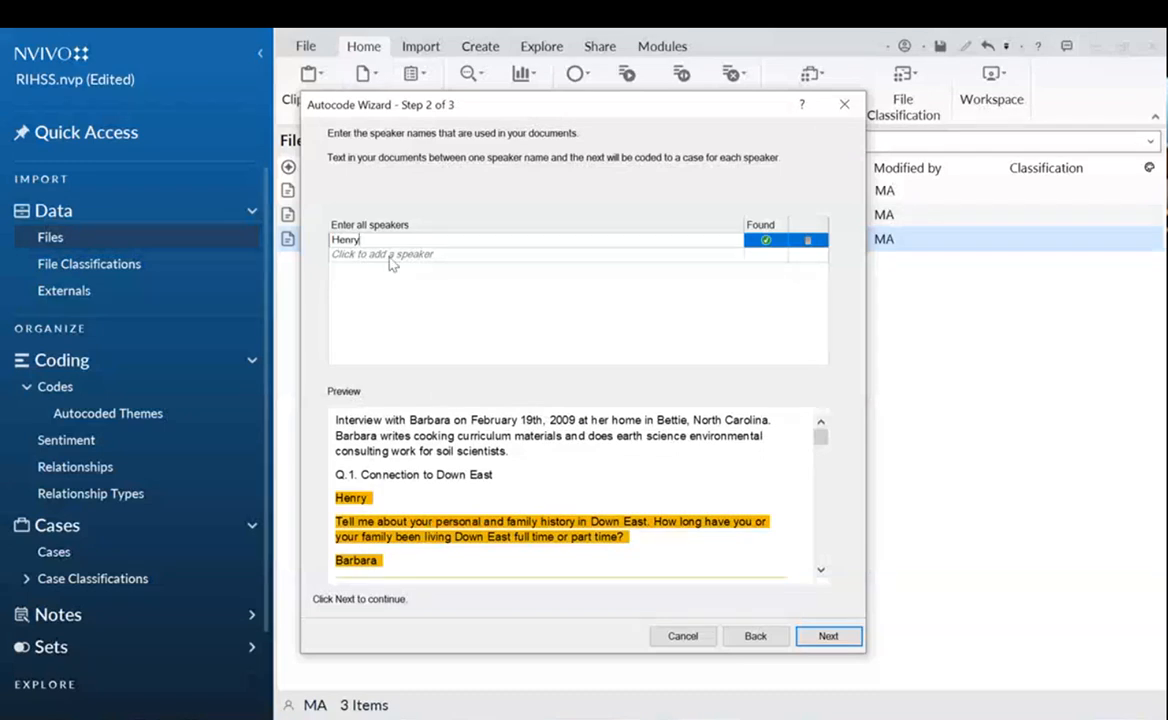
scroll(362, 455, down, 2)
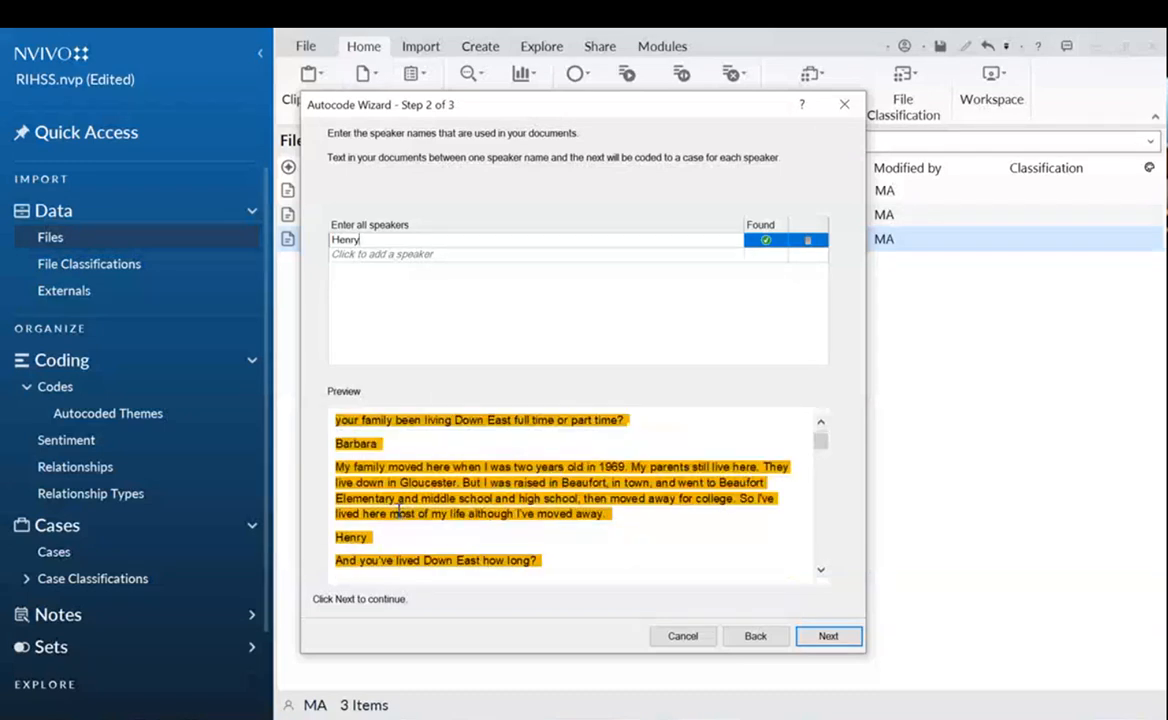
click(386, 255)
text(Barbara)
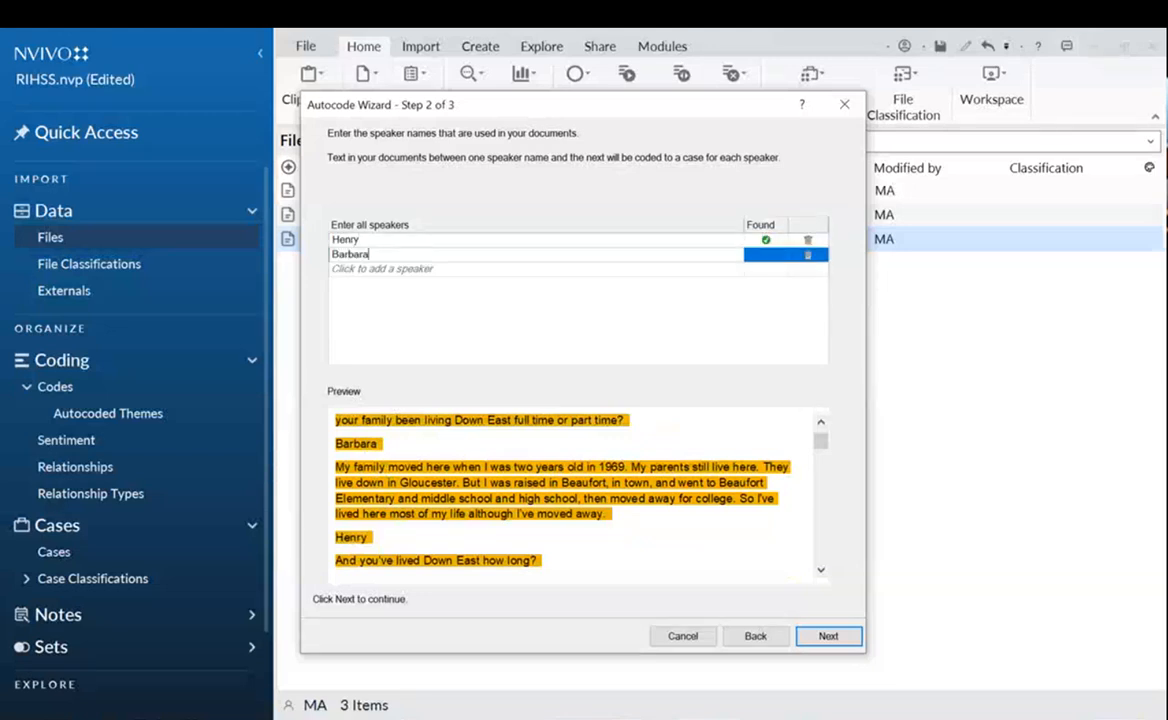
click(520, 335)
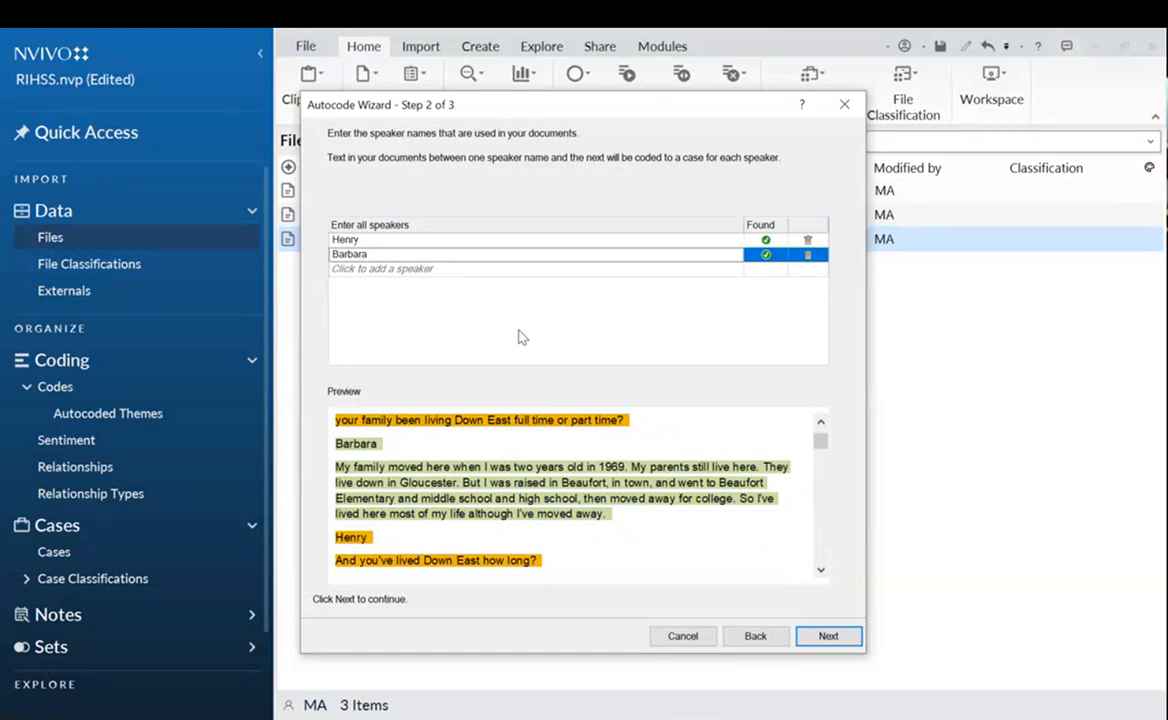
Check the highlighted transcript preview for both speakers and proceed to the case classification settings.
scroll(516, 448, up, 3)
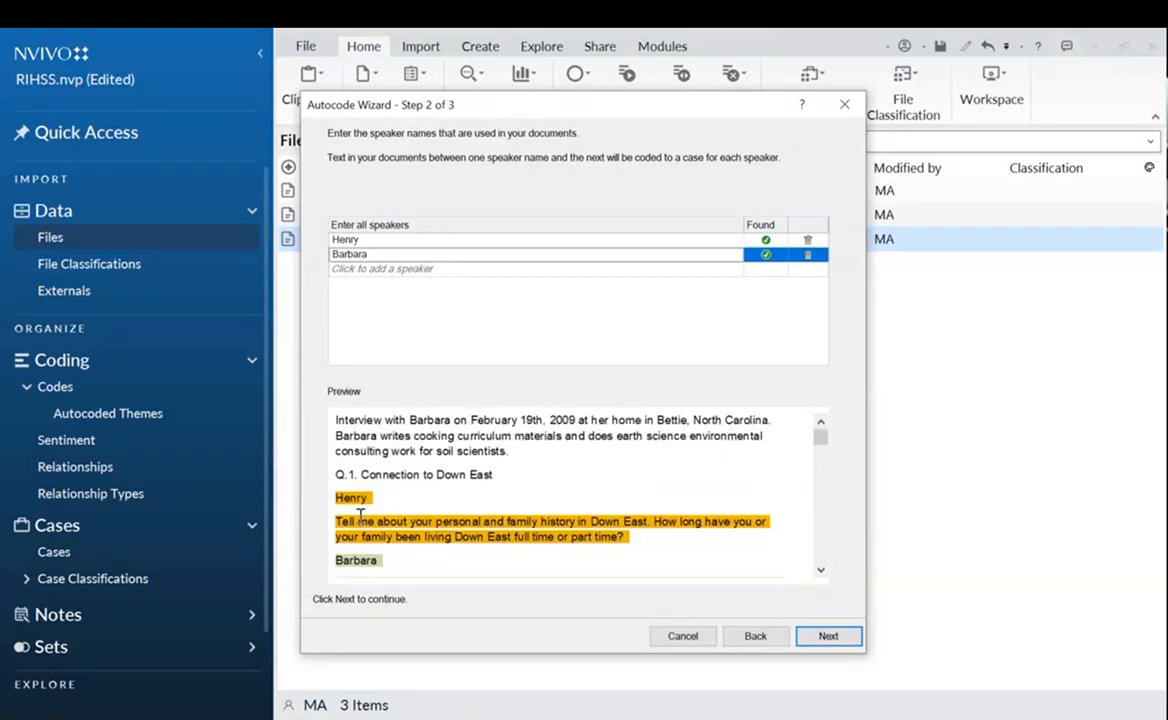
scroll(357, 506, down, 1)
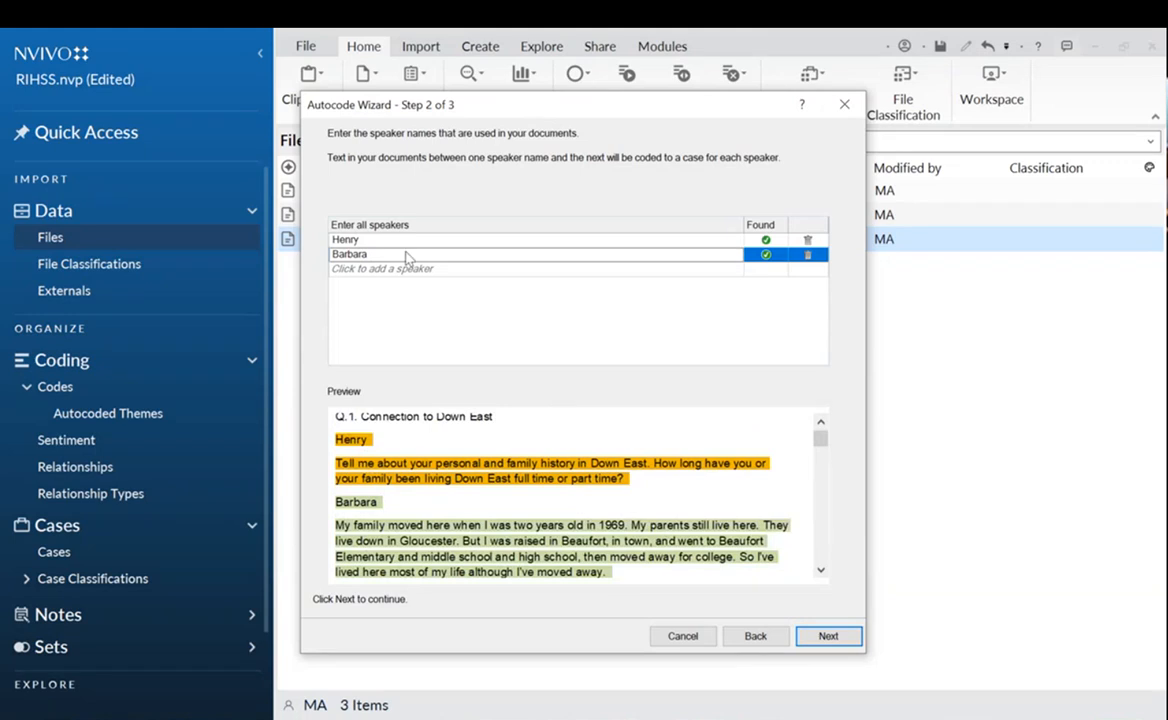
scroll(443, 497, down, 4)
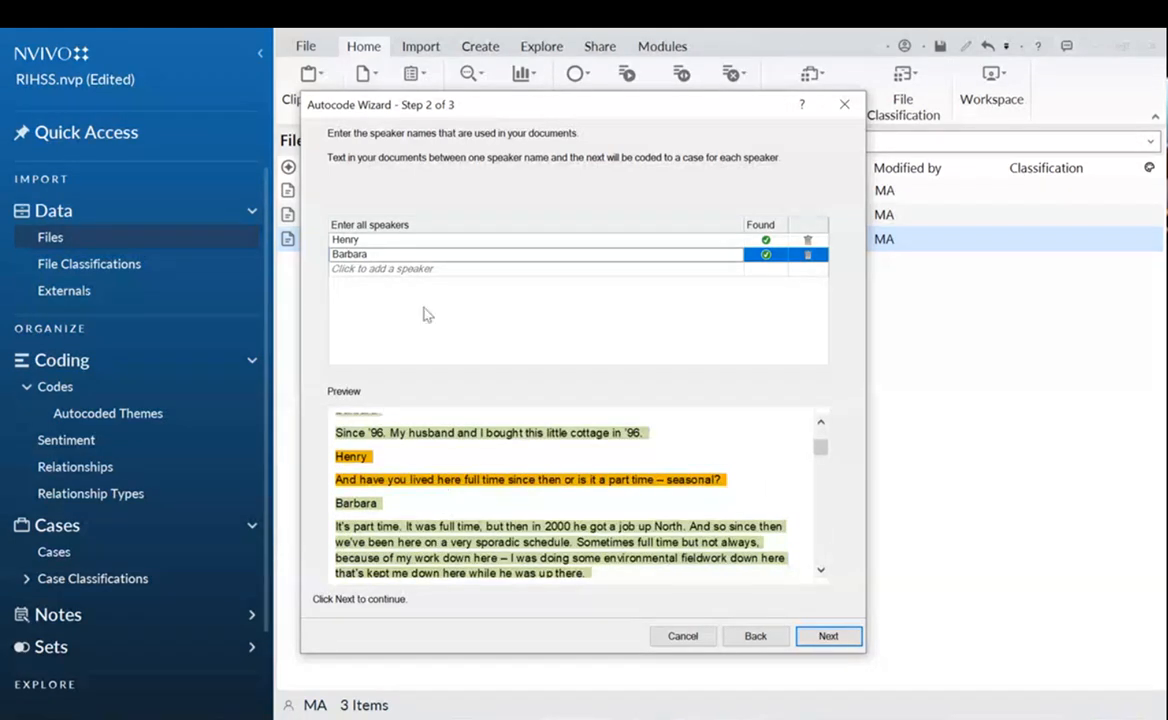
click(826, 636)
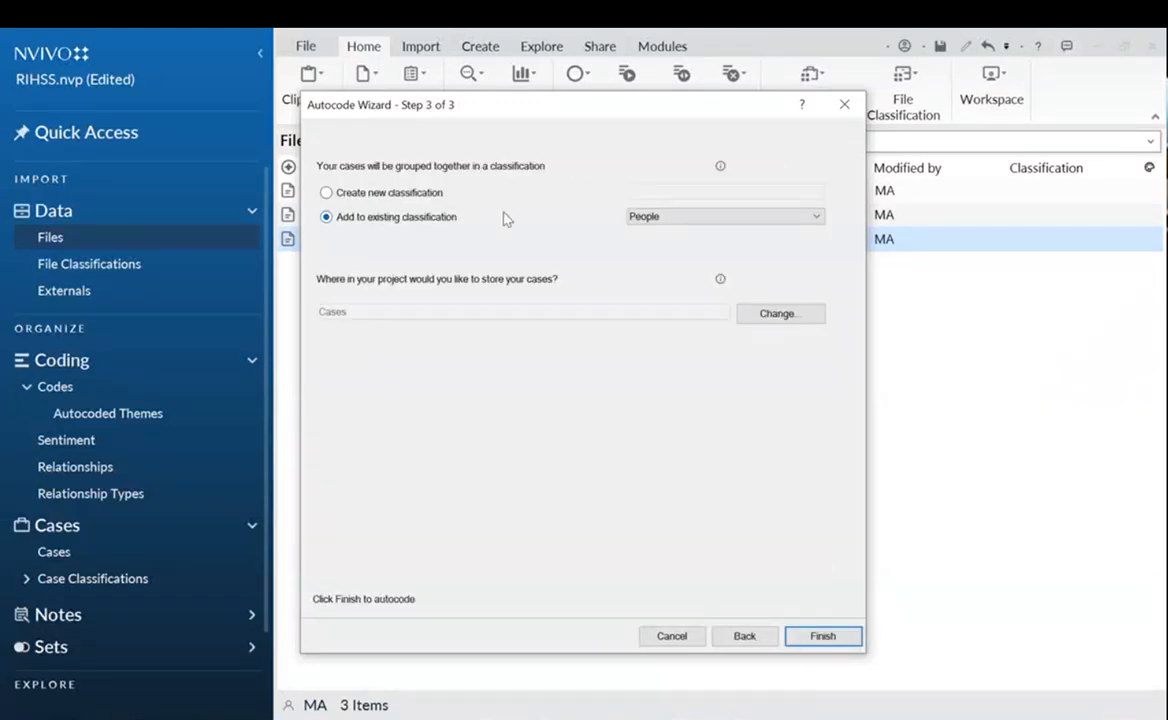
Finish autocoding the speakers of Interview 2 into the existing People classification, stored under Cases, and open the list of cases.
drag(648, 110, 618, 114)
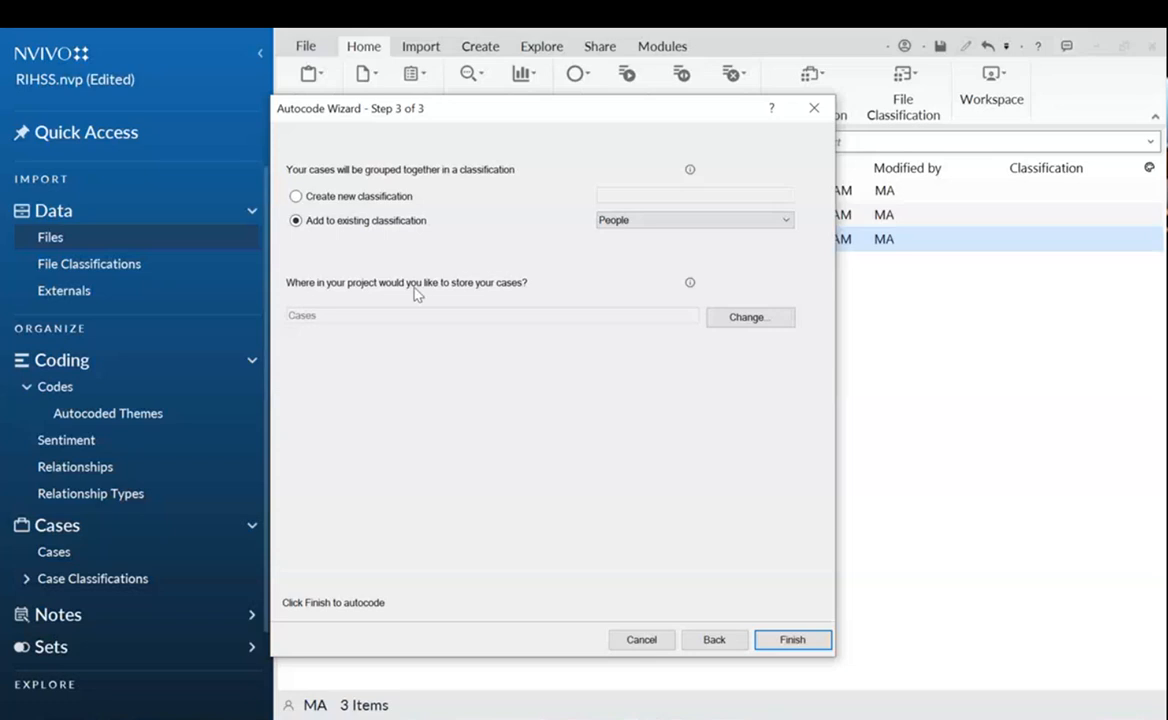
click(794, 644)
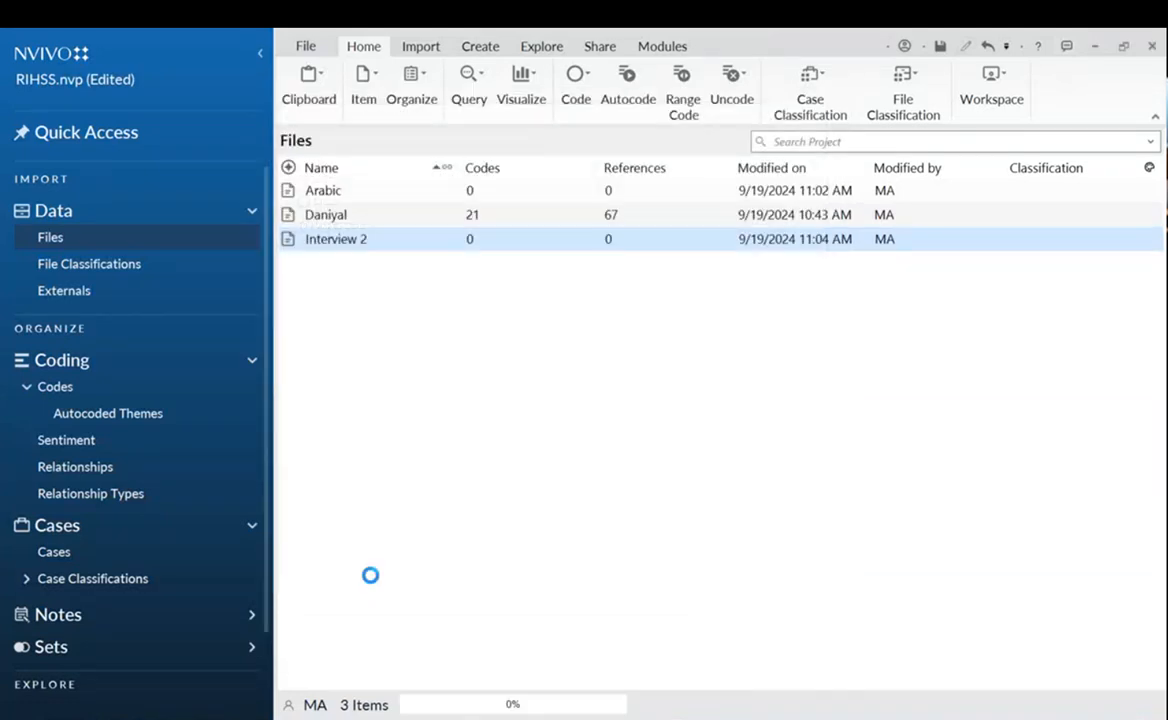
click(93, 551)
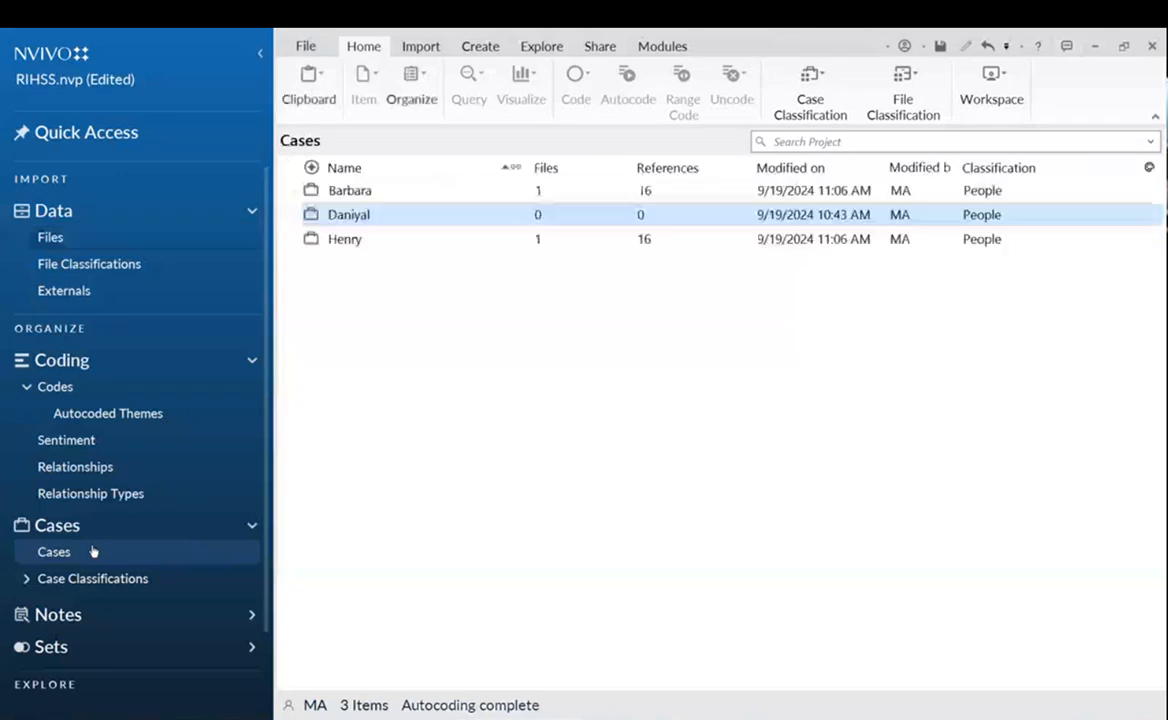
Open the interviewee's new case from Interview 2, look through its coded references, and close it.
click(352, 238)
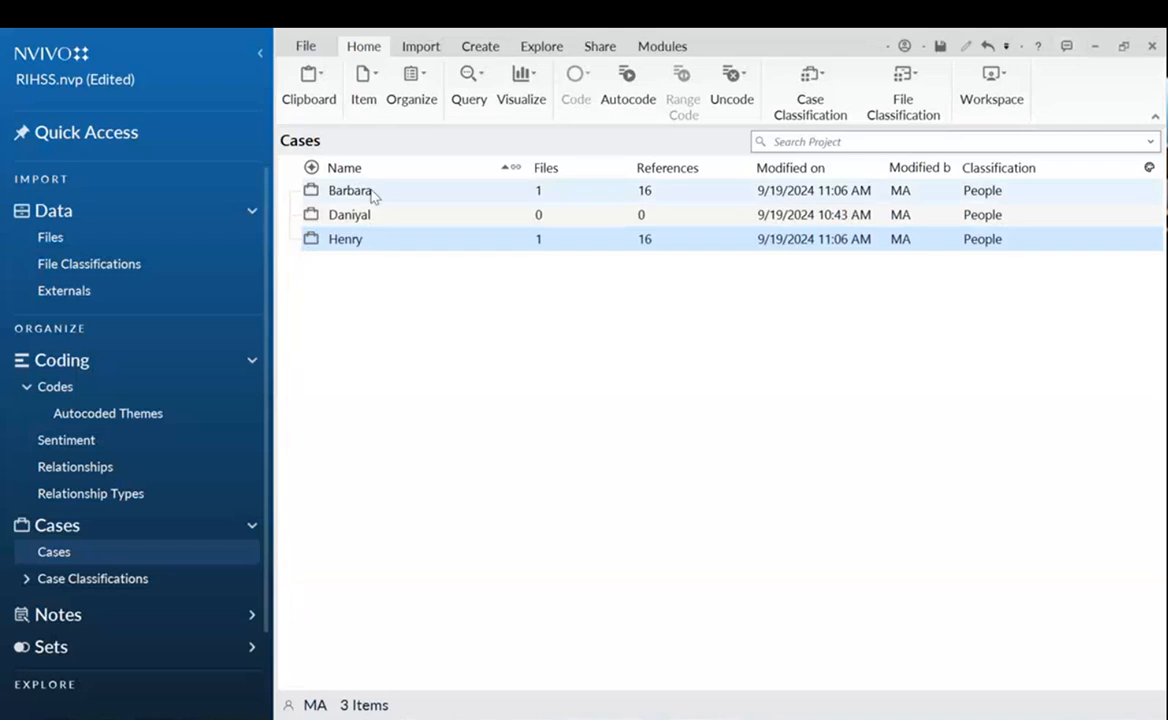
double_click(372, 191)
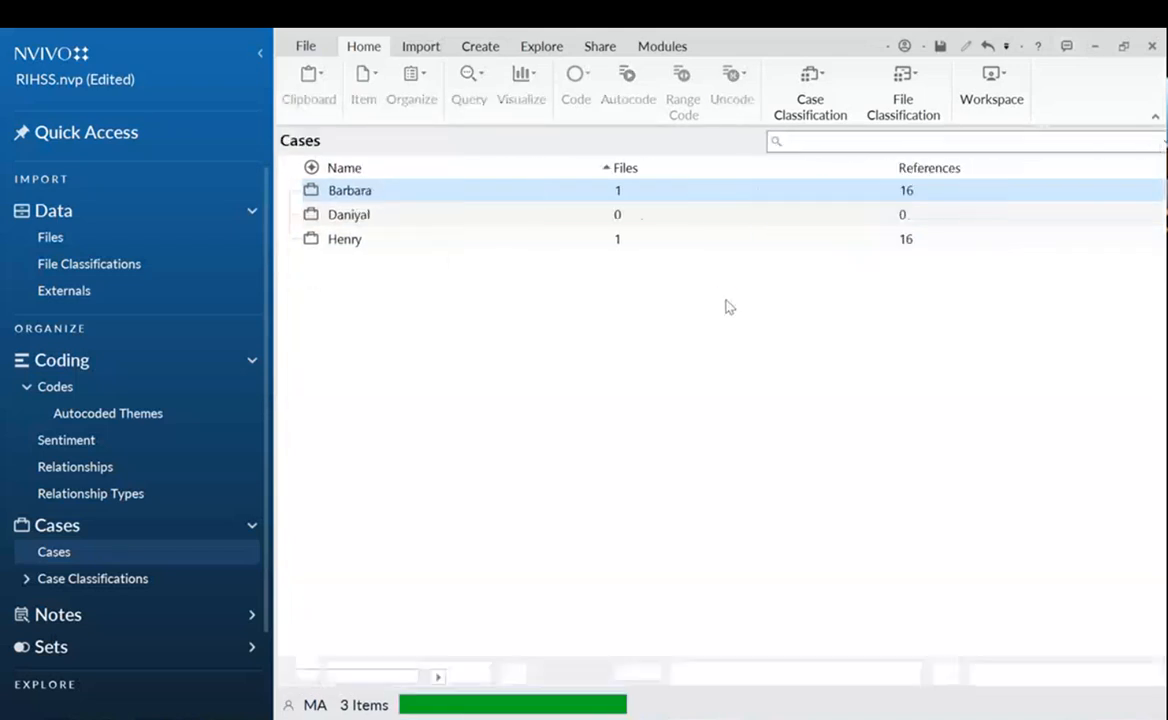
scroll(577, 333, down, 3)
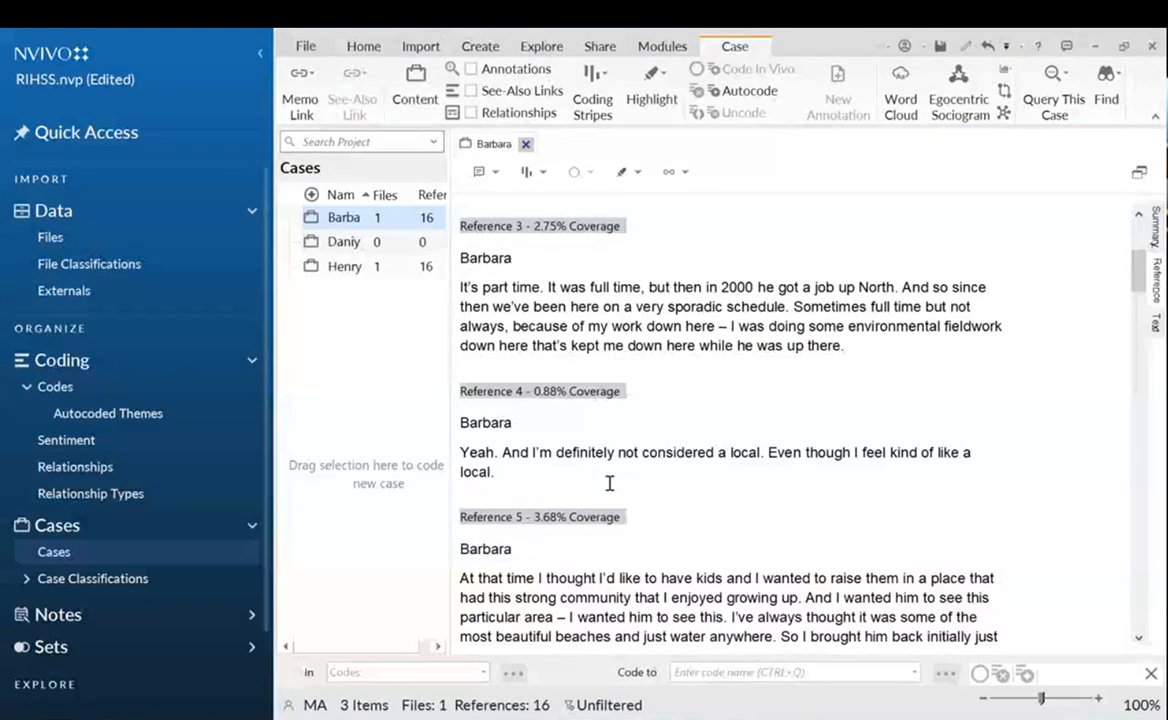
click(524, 144)
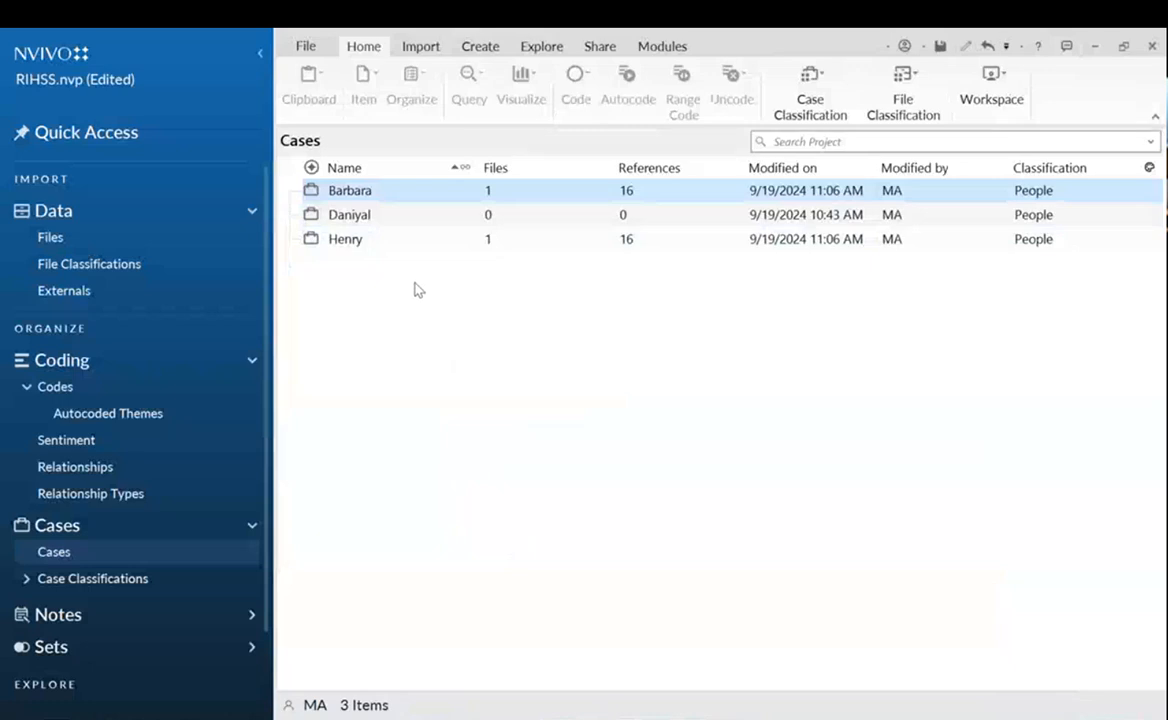
Reopen the interviewee's case, examine the text and coverage percentages of its first two references, and close it.
double_click(351, 193)
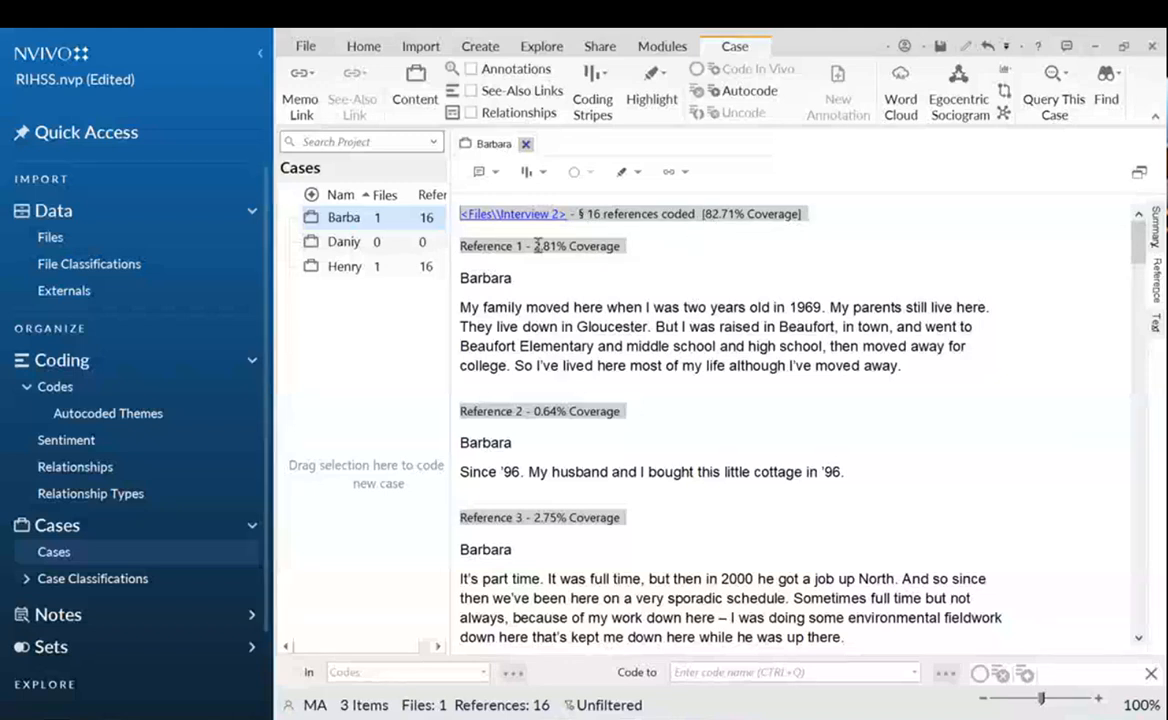
drag(467, 278, 928, 373)
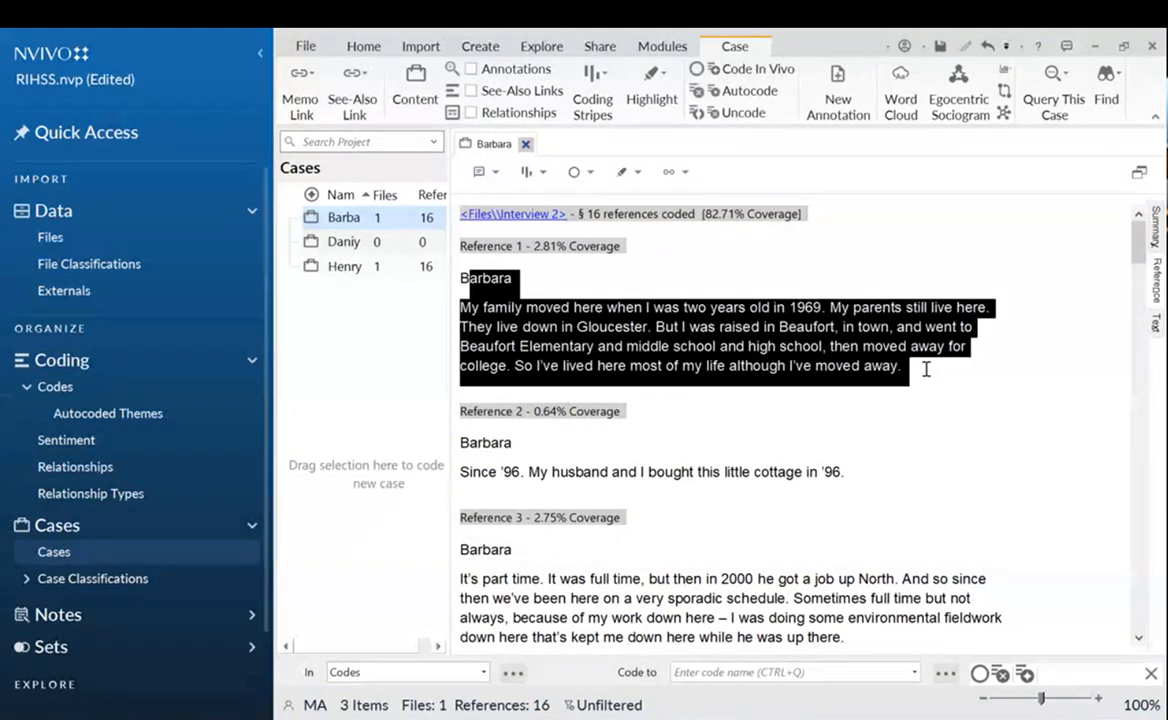
click(536, 249)
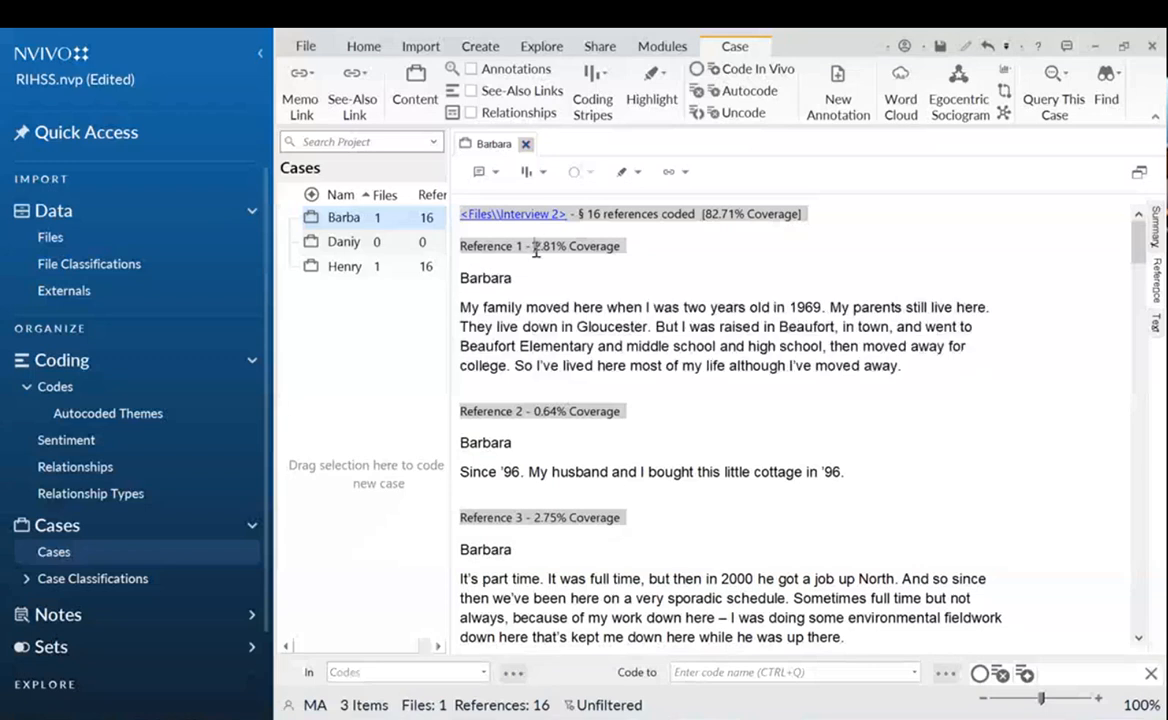
drag(536, 250, 621, 246)
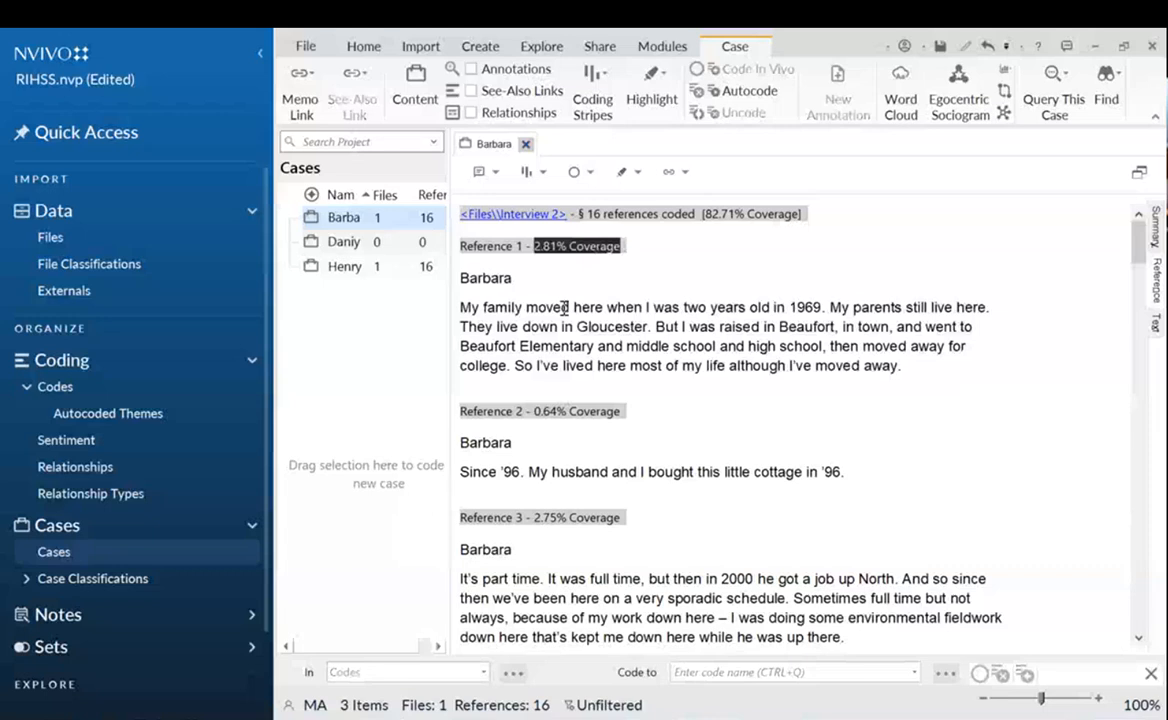
triple_click(564, 307)
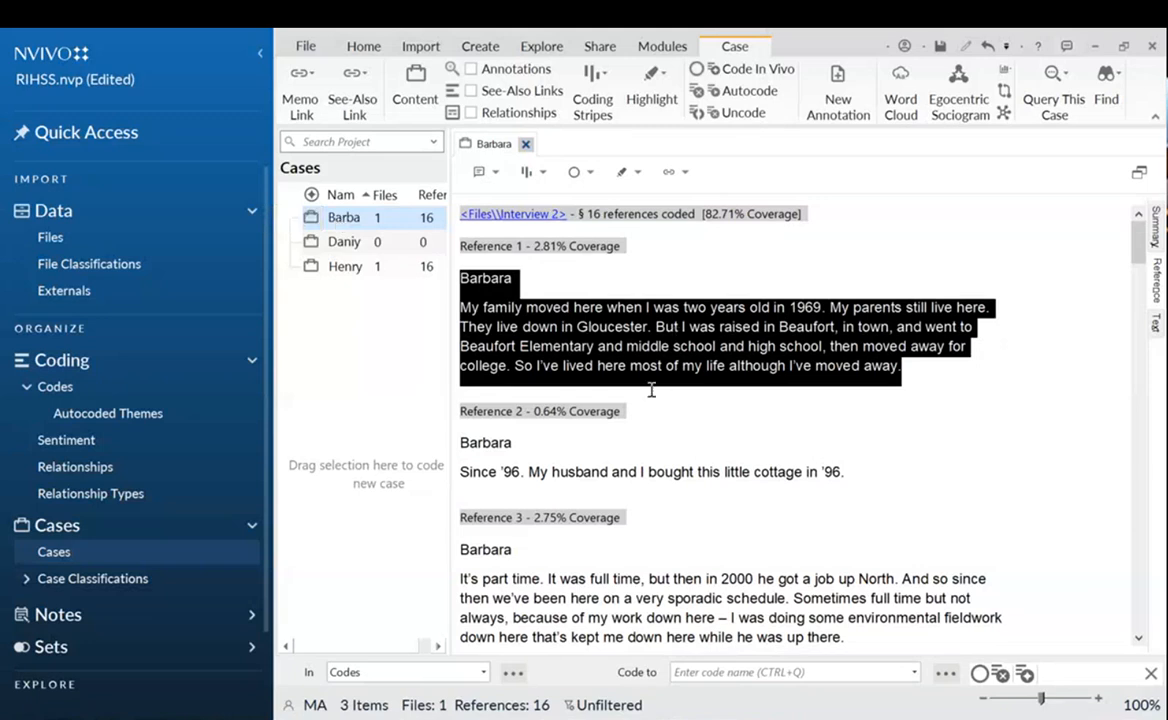
drag(461, 472, 877, 470)
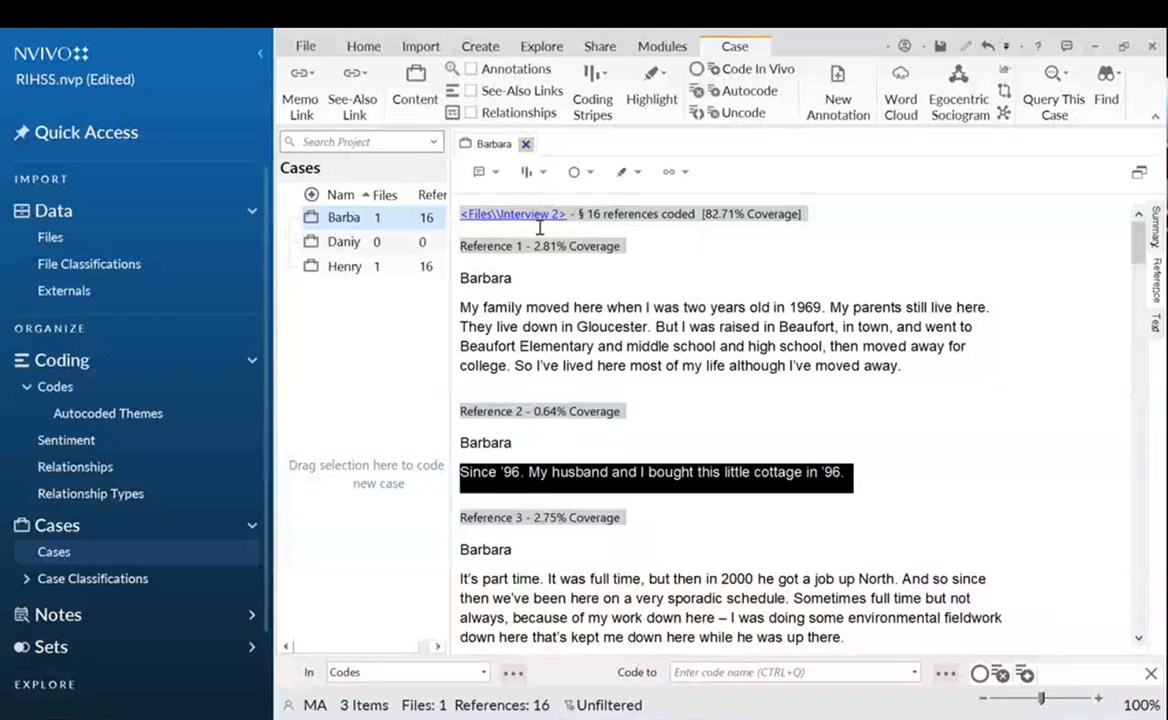
drag(532, 246, 656, 241)
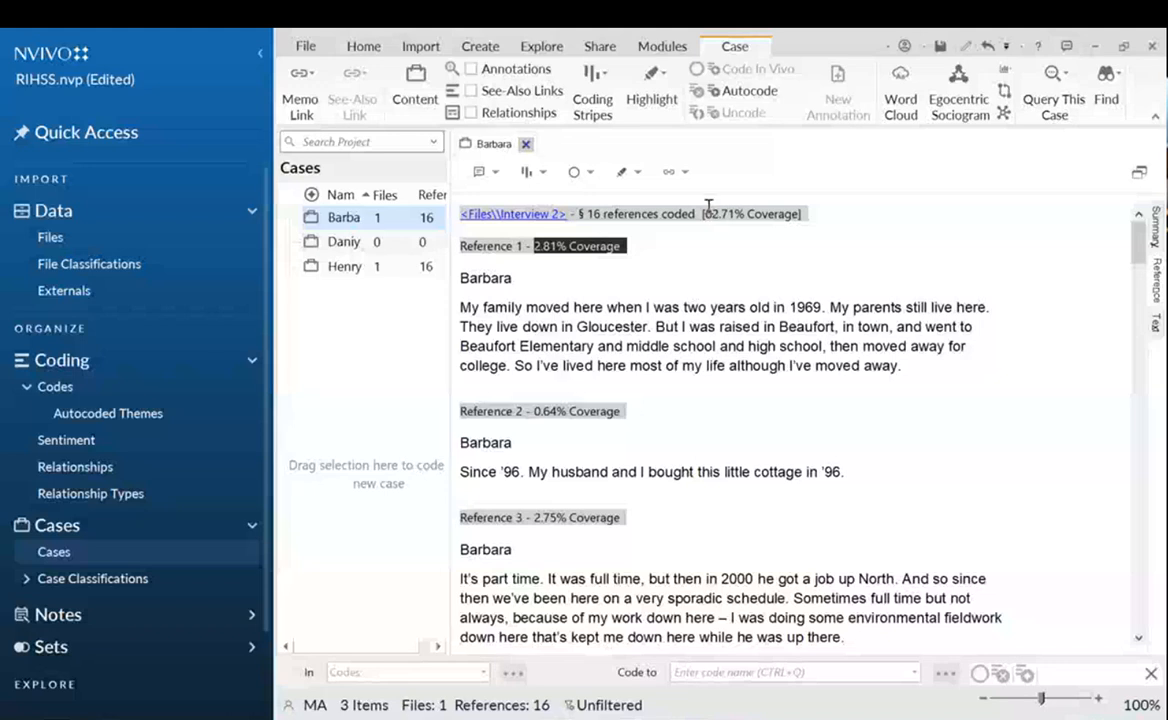
click(525, 144)
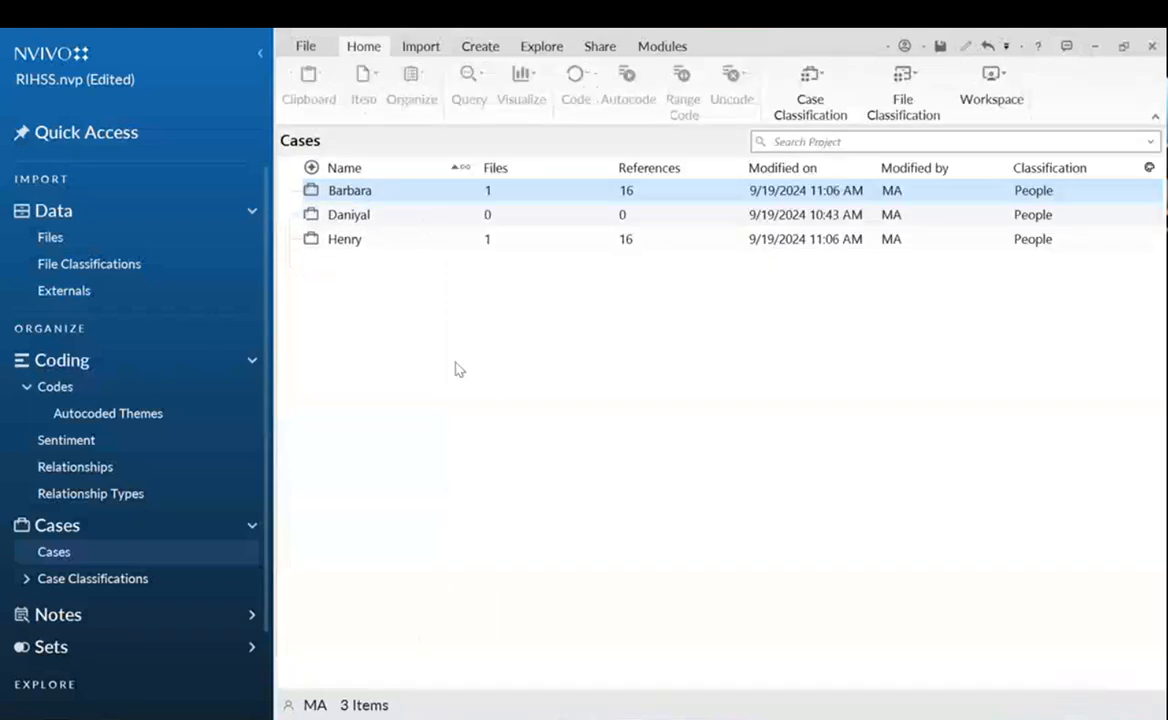
click(92, 242)
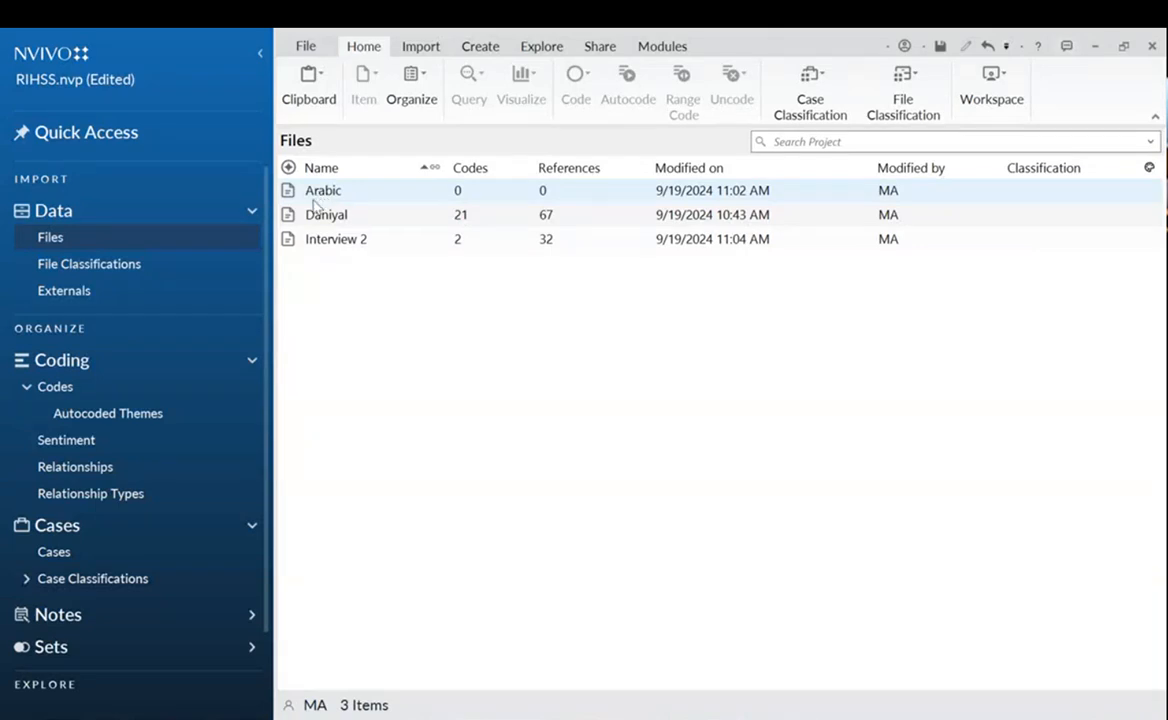
right_click(315, 204)
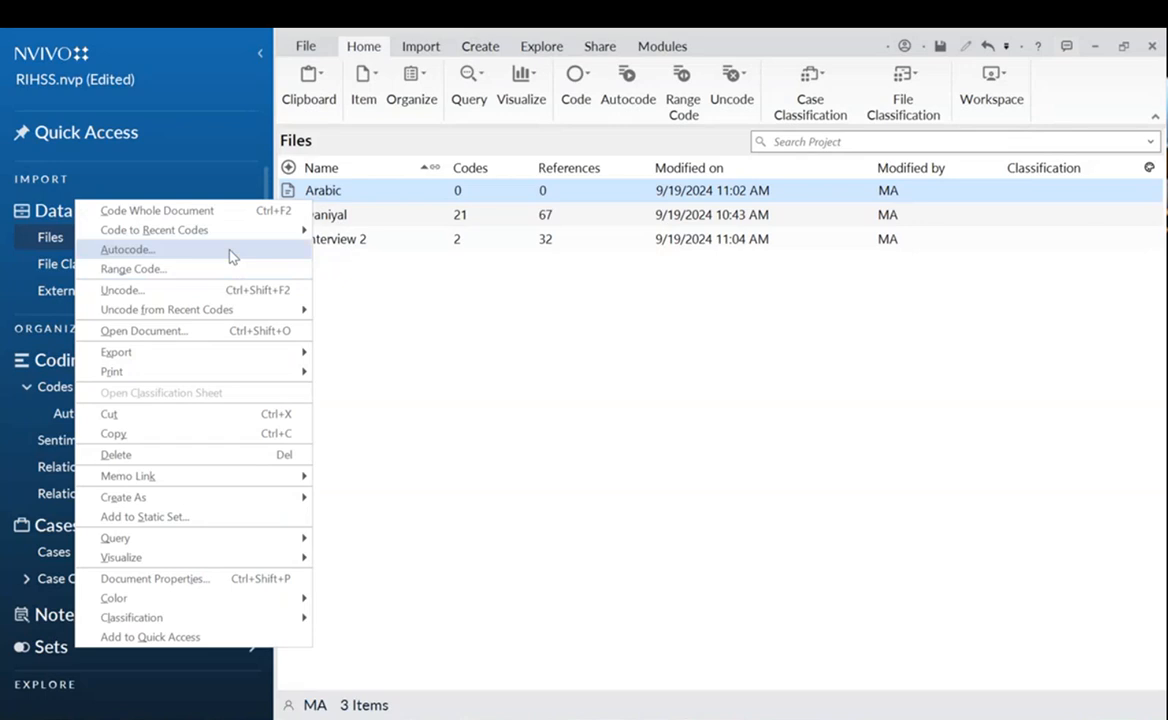
click(440, 347)
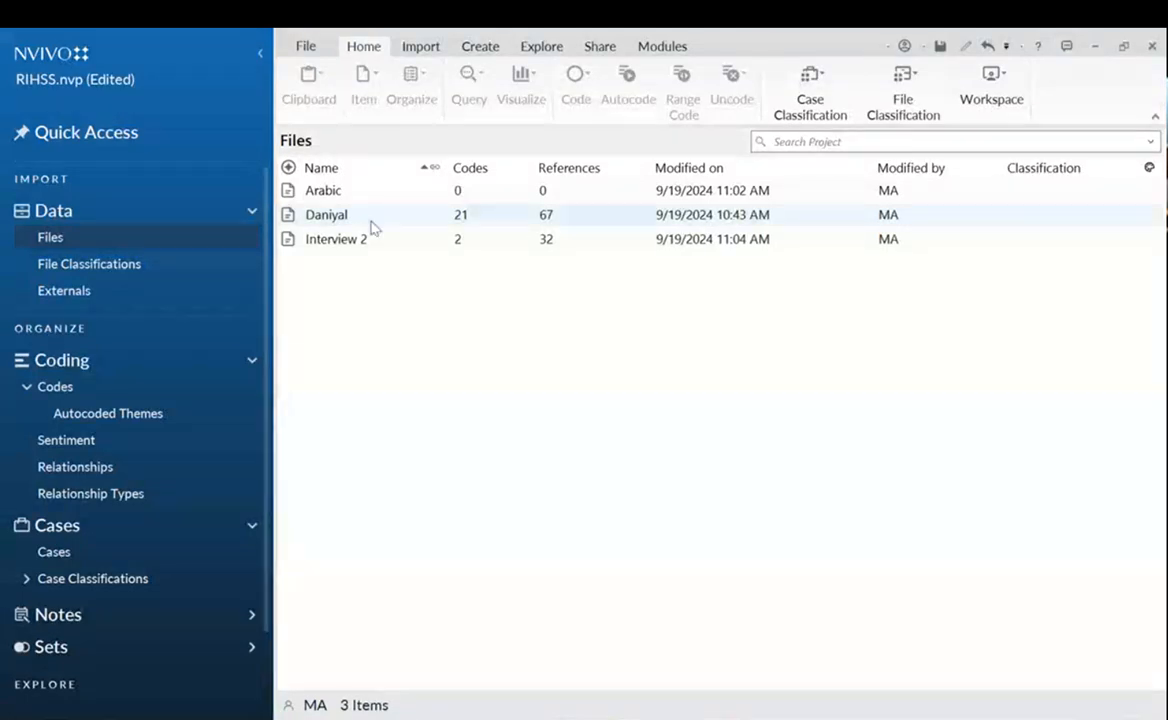
right_click(324, 219)
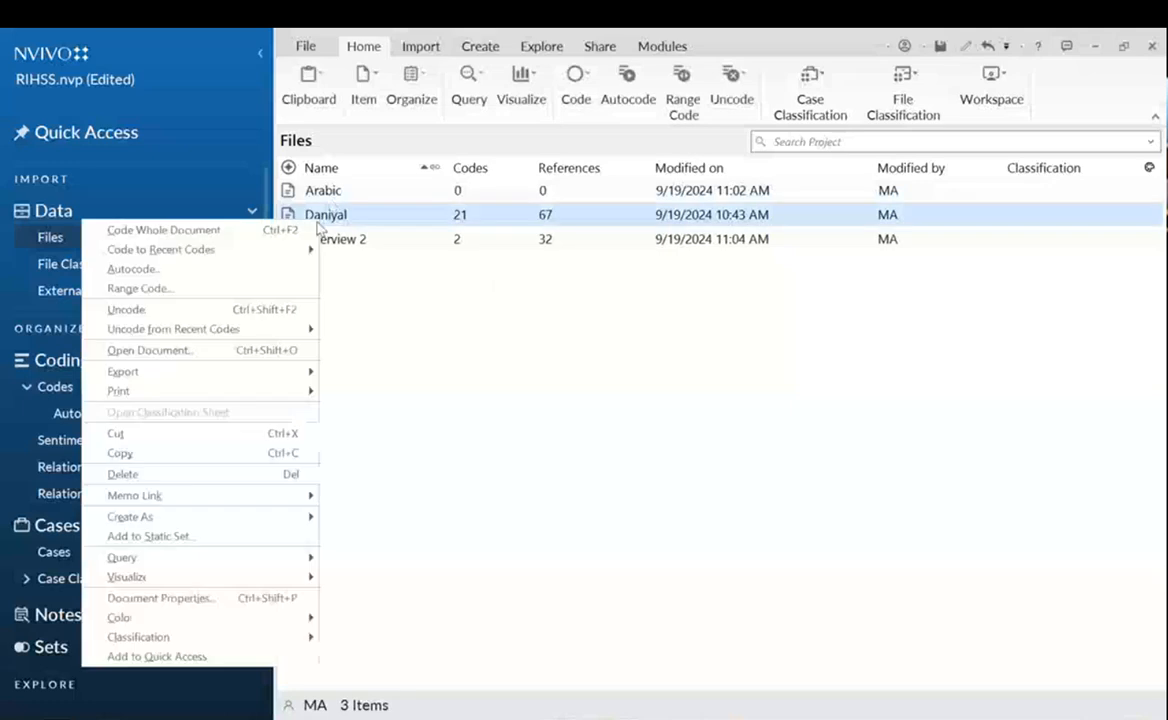
click(241, 273)
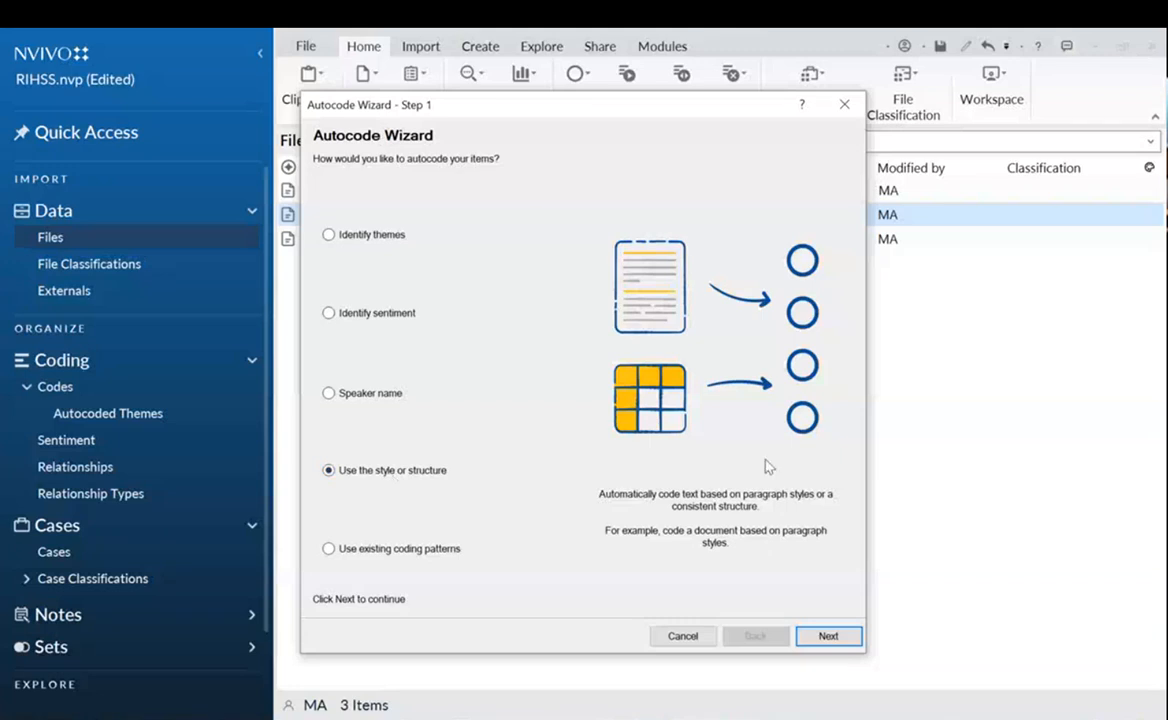
click(683, 636)
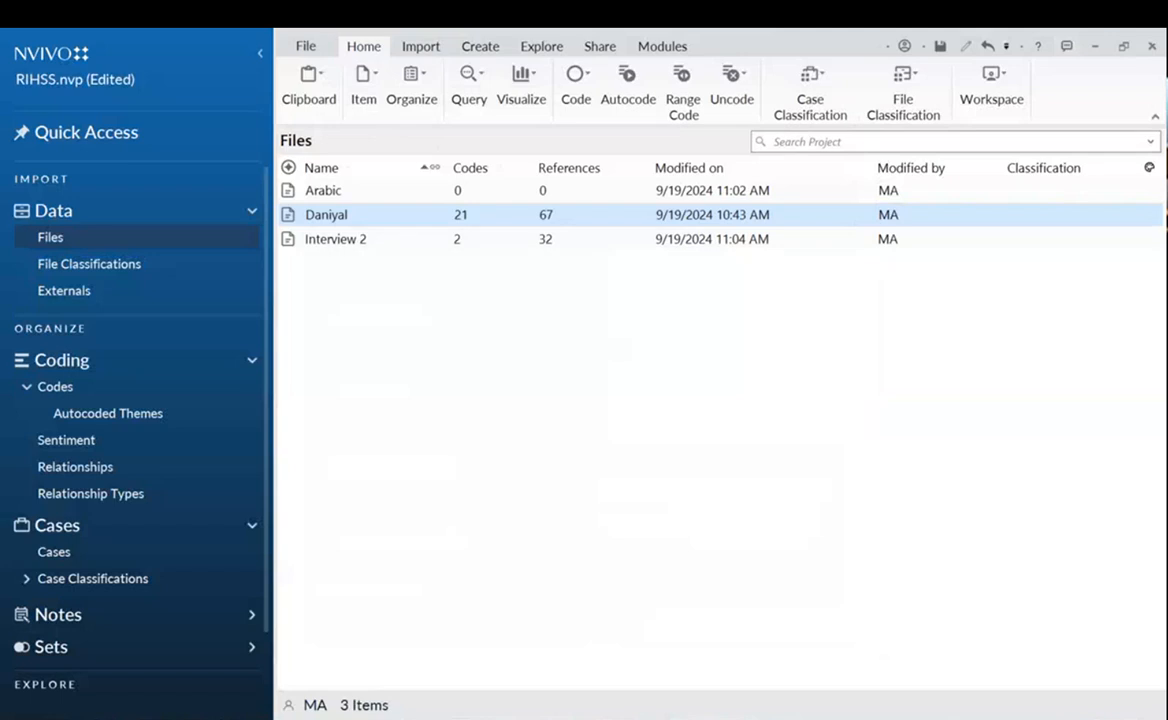
Switch to File Explorer, open the interviewee-named interview document in Word, and apply Heading 1 to "What are the major causes of stress?".
key(alt+Tab)
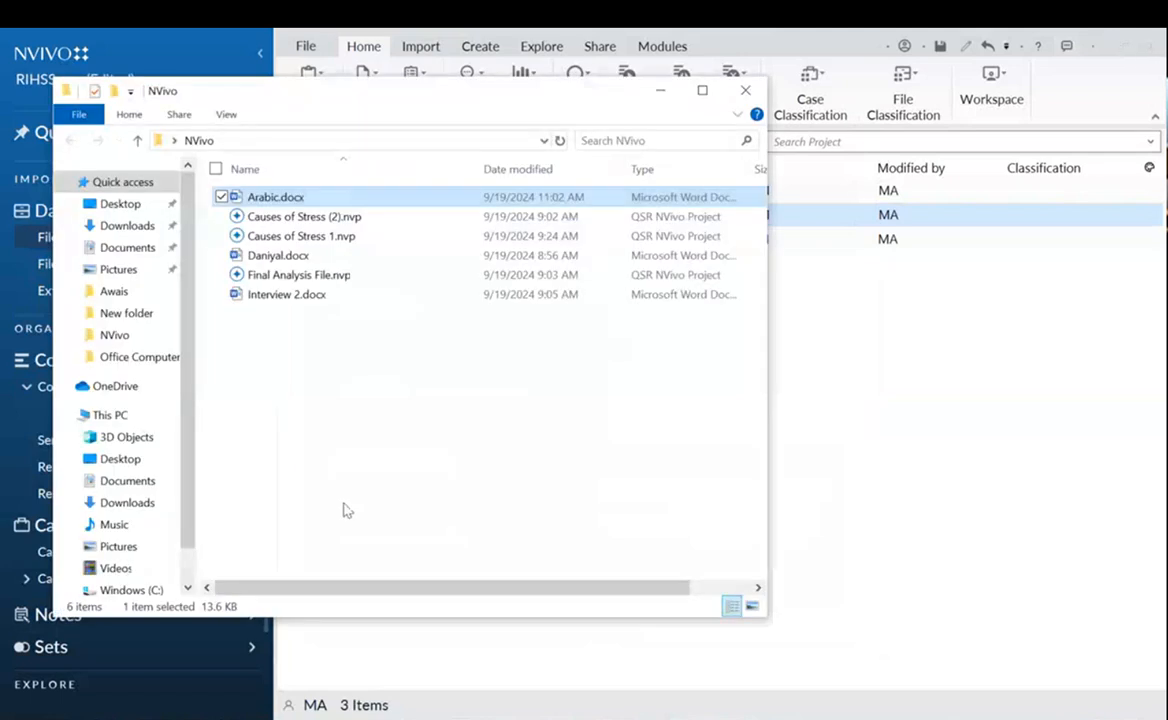
double_click(276, 256)
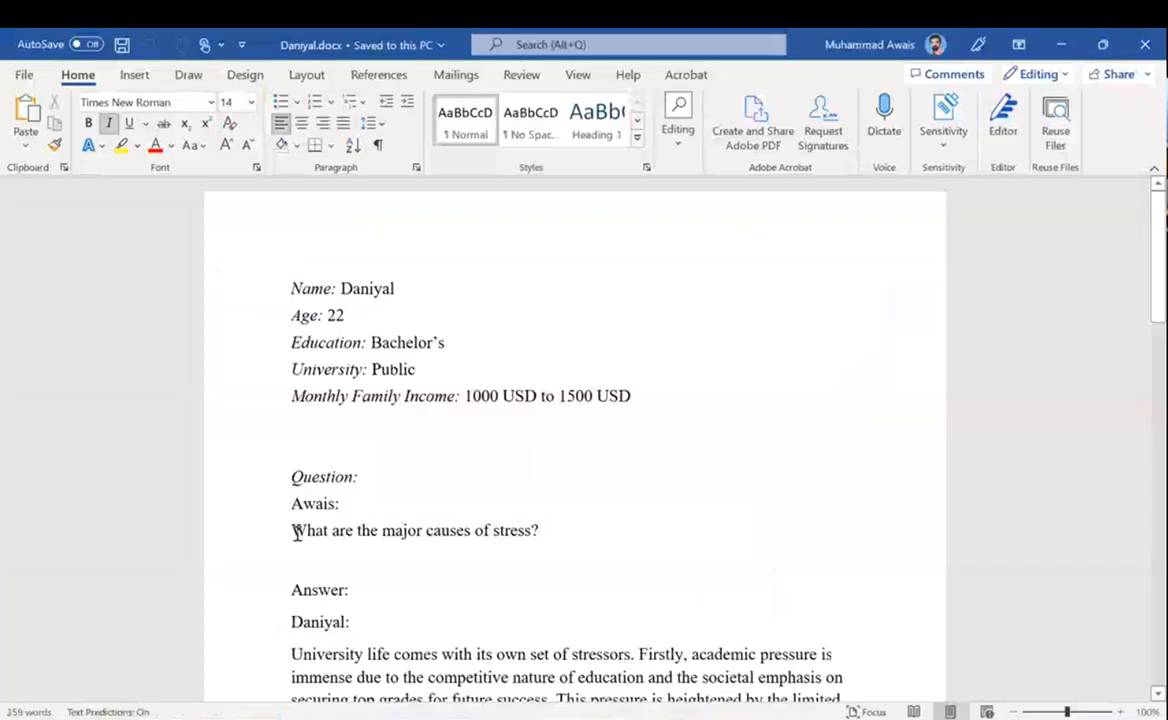
drag(292, 532, 555, 542)
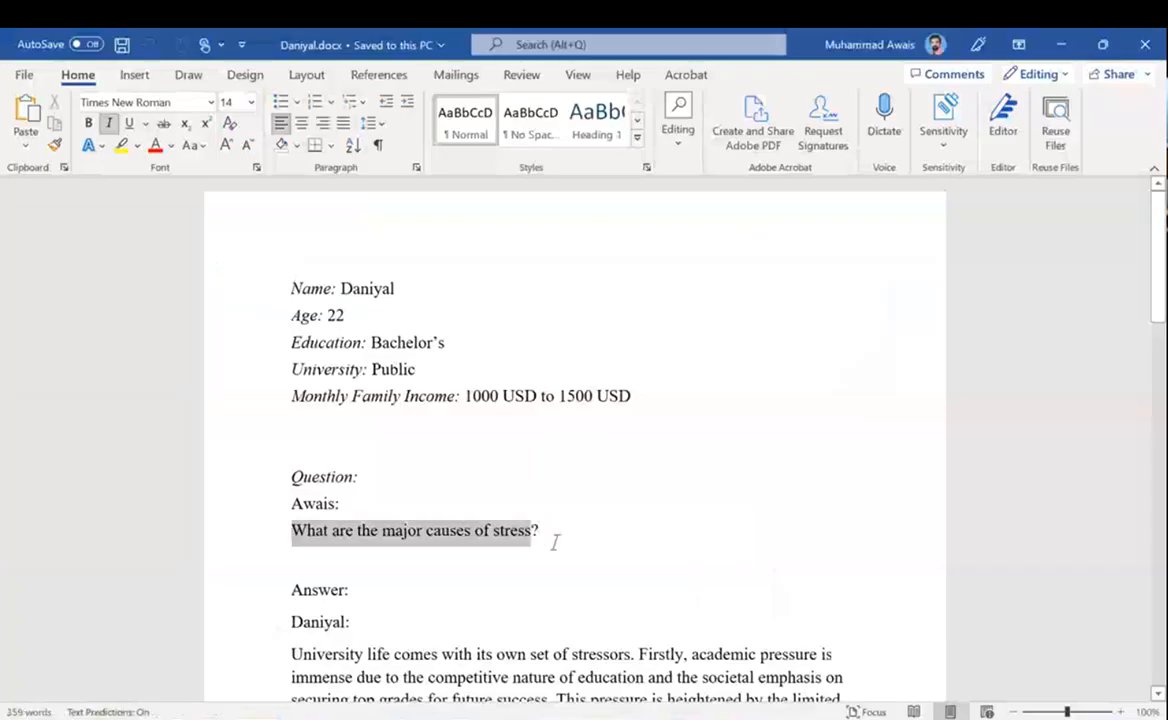
click(618, 128)
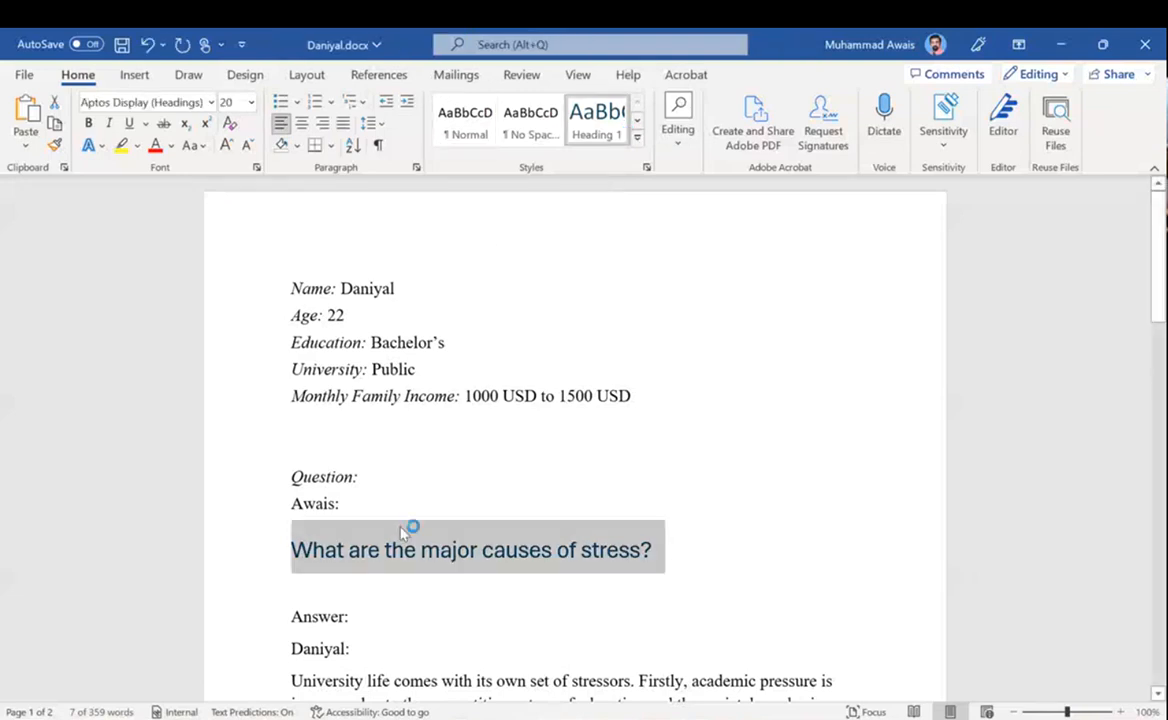
scroll(405, 527, down, 5)
scroll(405, 527, down, 10)
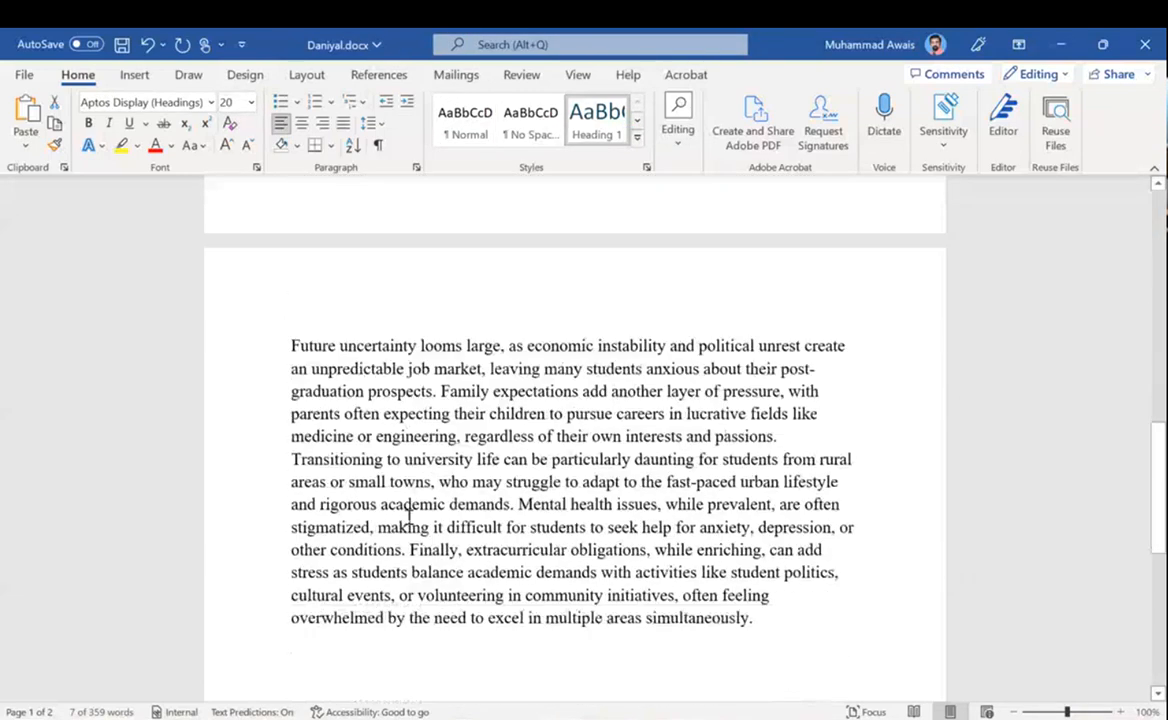
scroll(408, 515, up, 15)
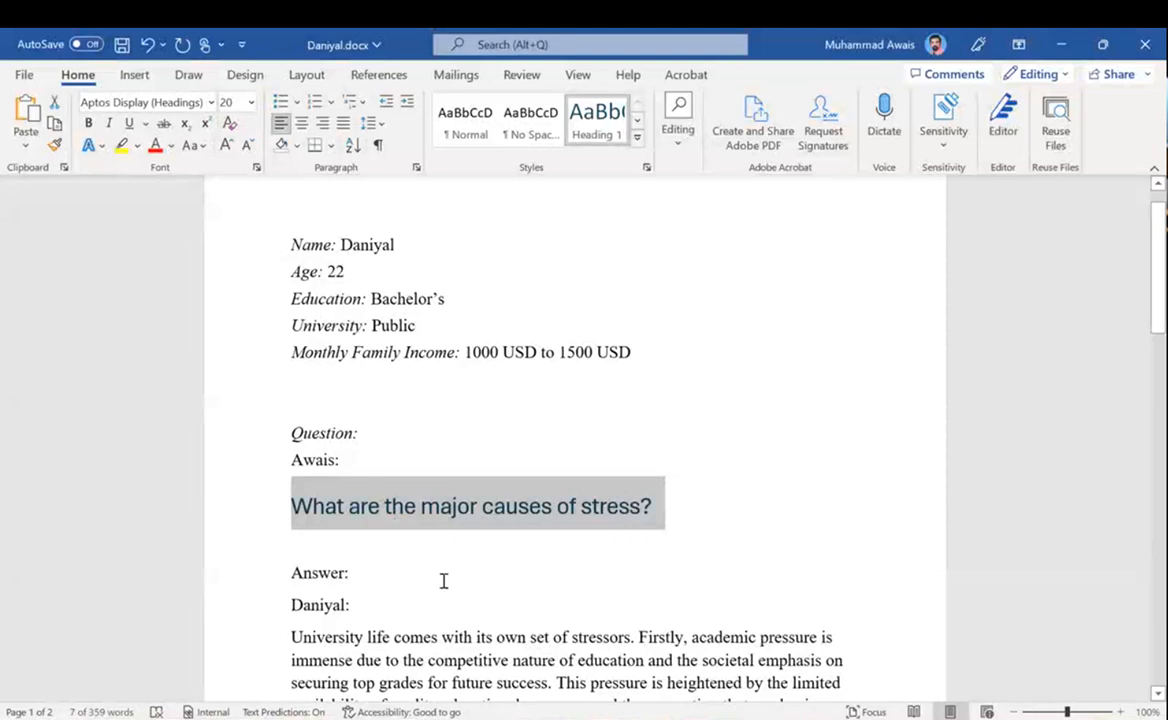
Save the interview document with its heading style and close it.
click(24, 74)
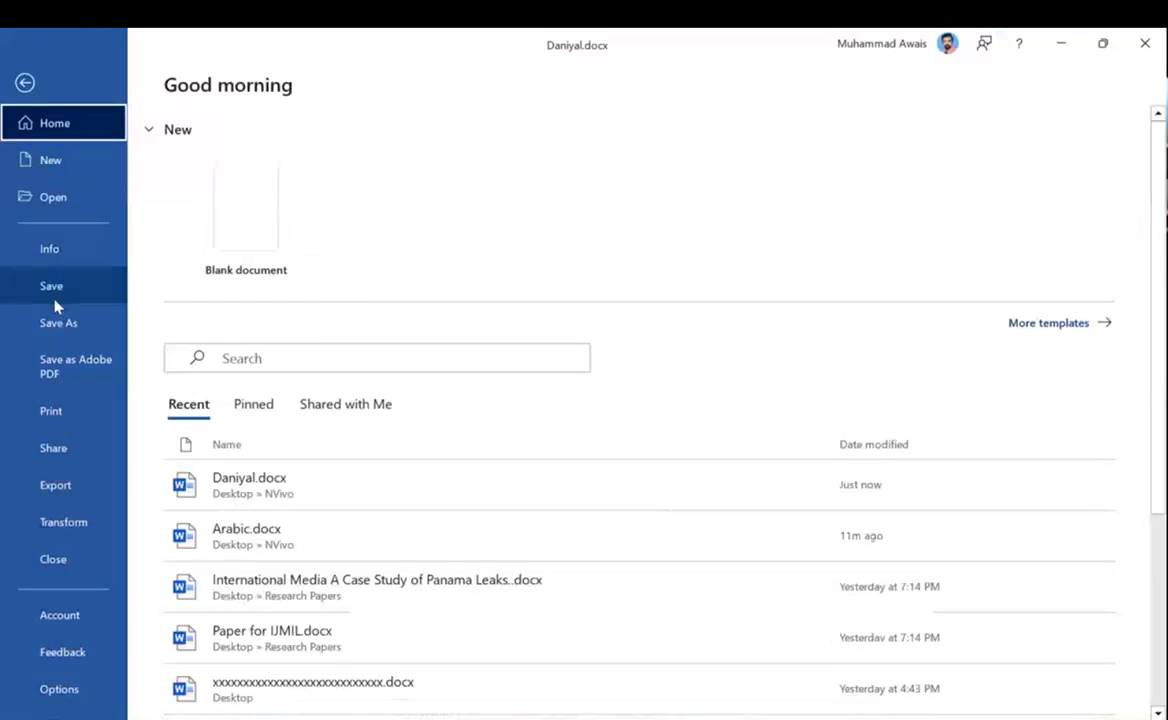
click(50, 290)
click(1145, 44)
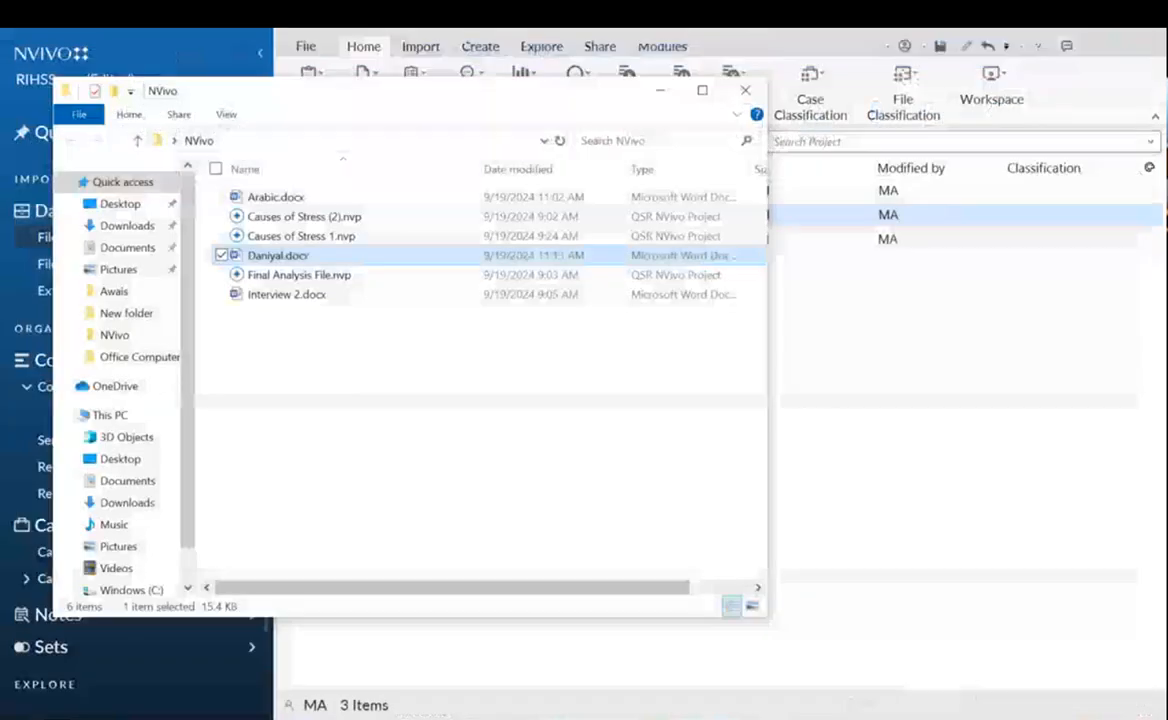
Return to NVivo and delete the old copy of the interviewee-named interview from the project files.
click(660, 91)
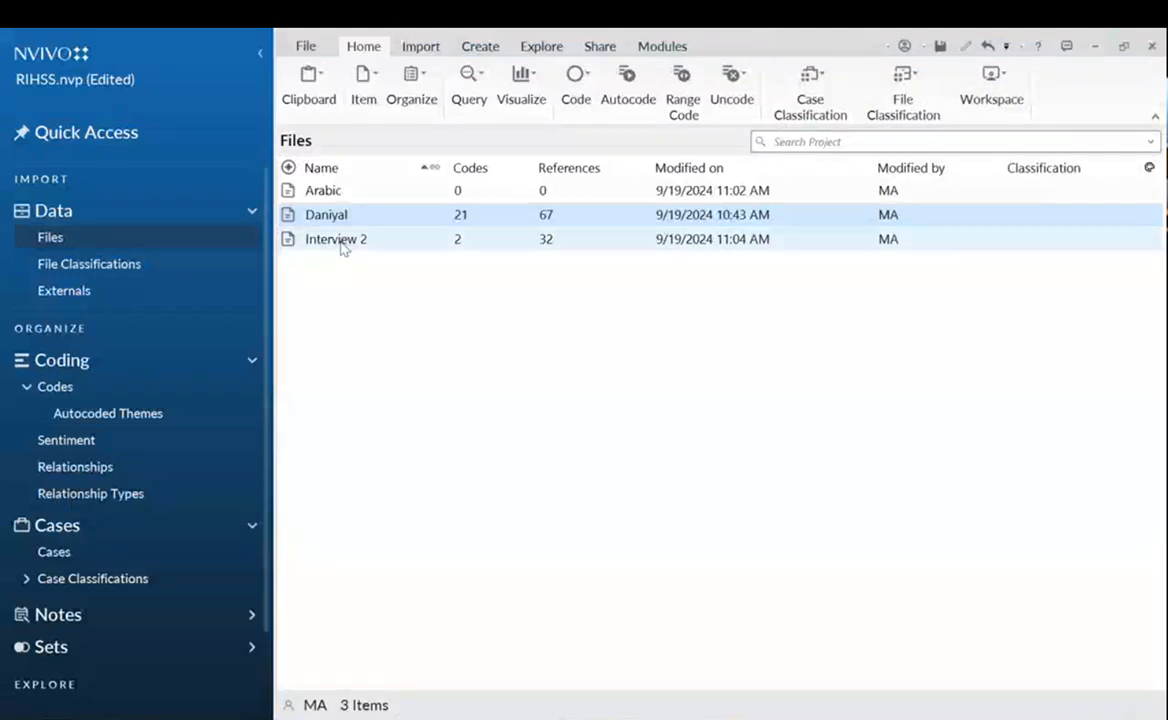
key(Delete)
key(Return)
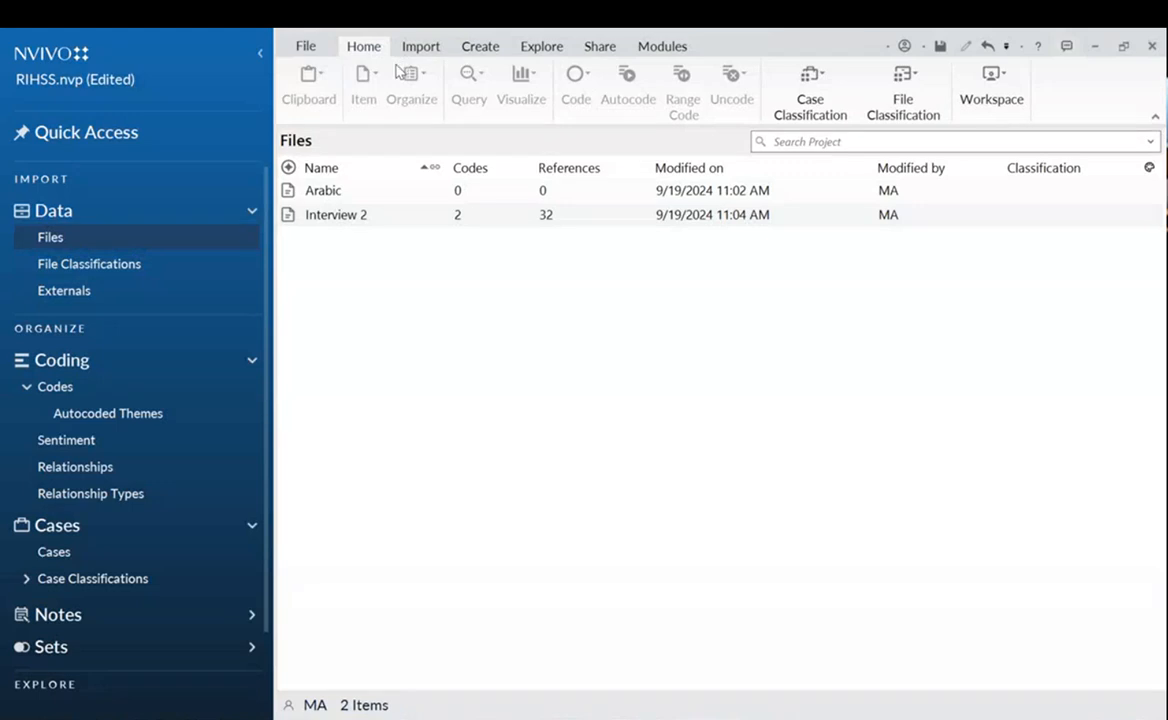
Import the updated interviewee-named Word document from the NVivo folder into the project files, keeping its default document properties.
click(648, 46)
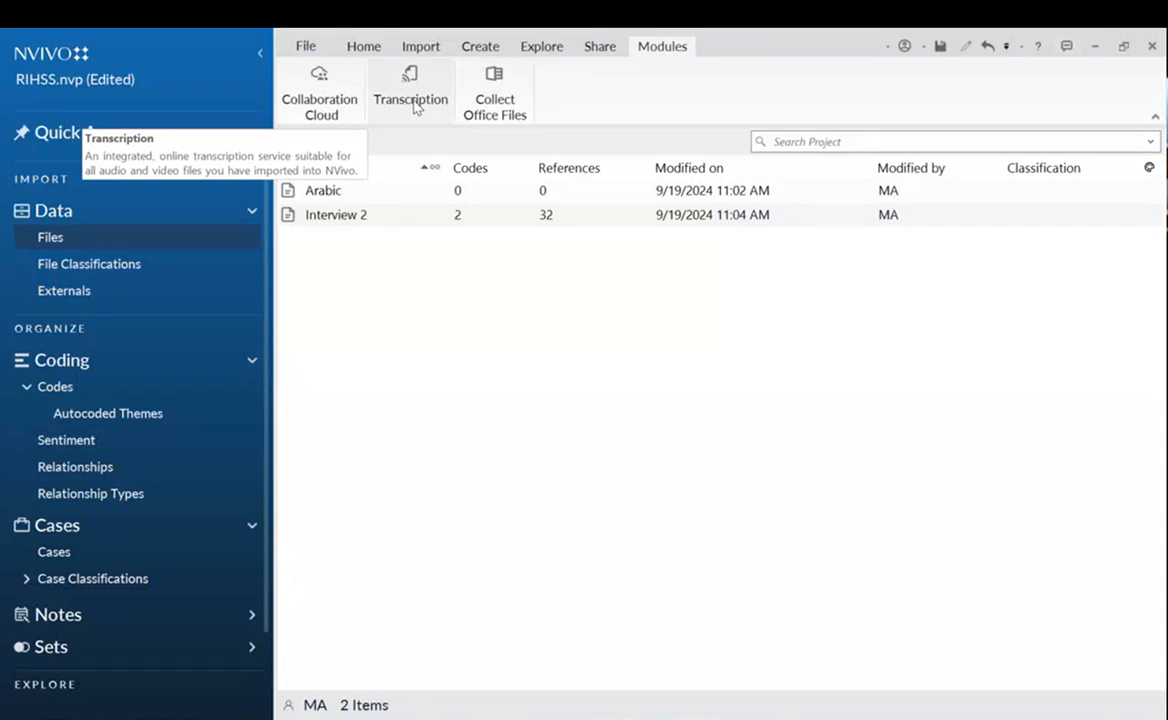
click(366, 47)
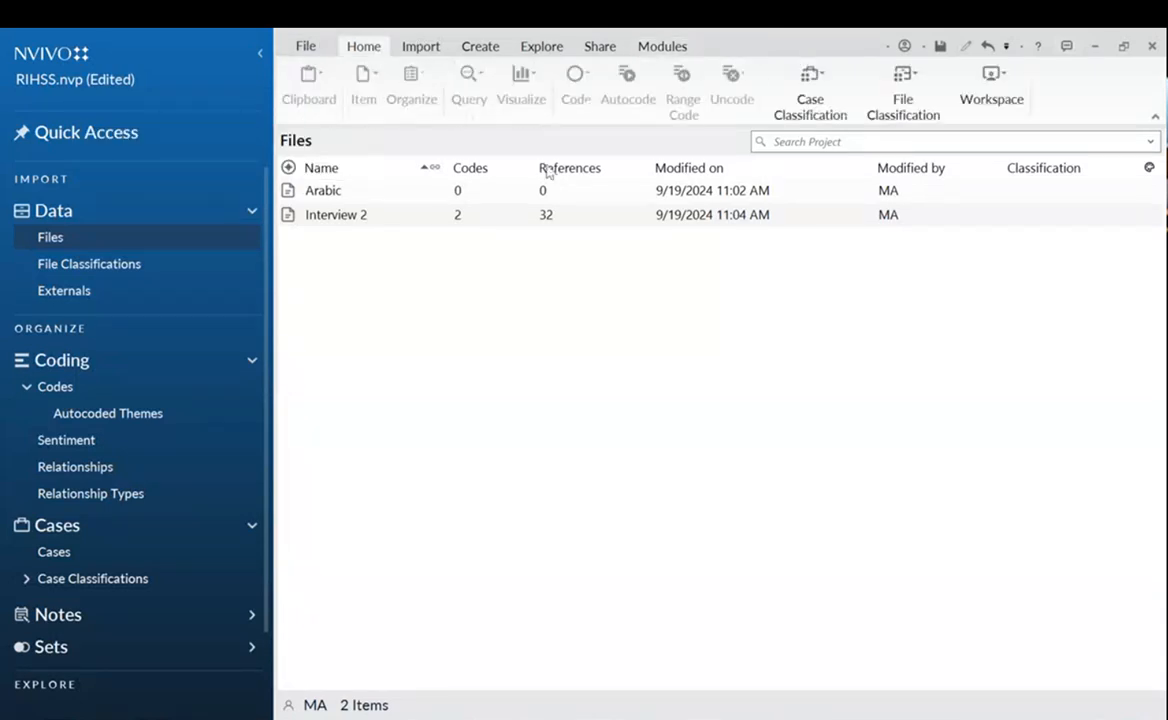
click(415, 46)
click(408, 90)
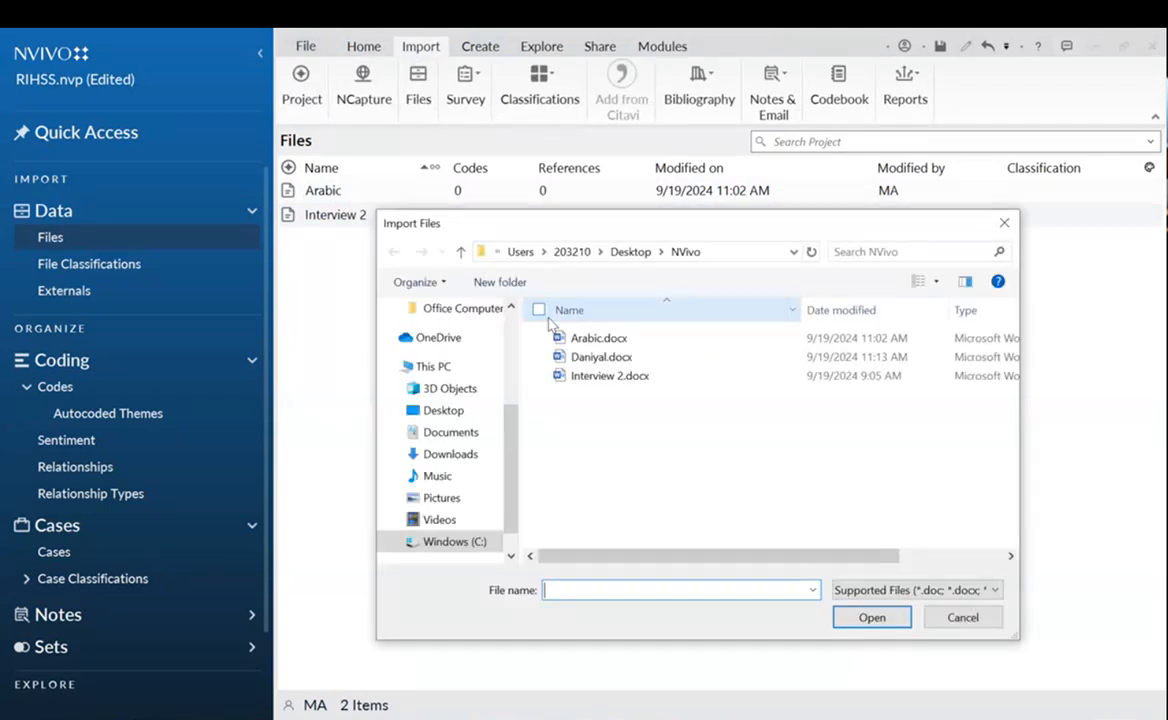
double_click(597, 358)
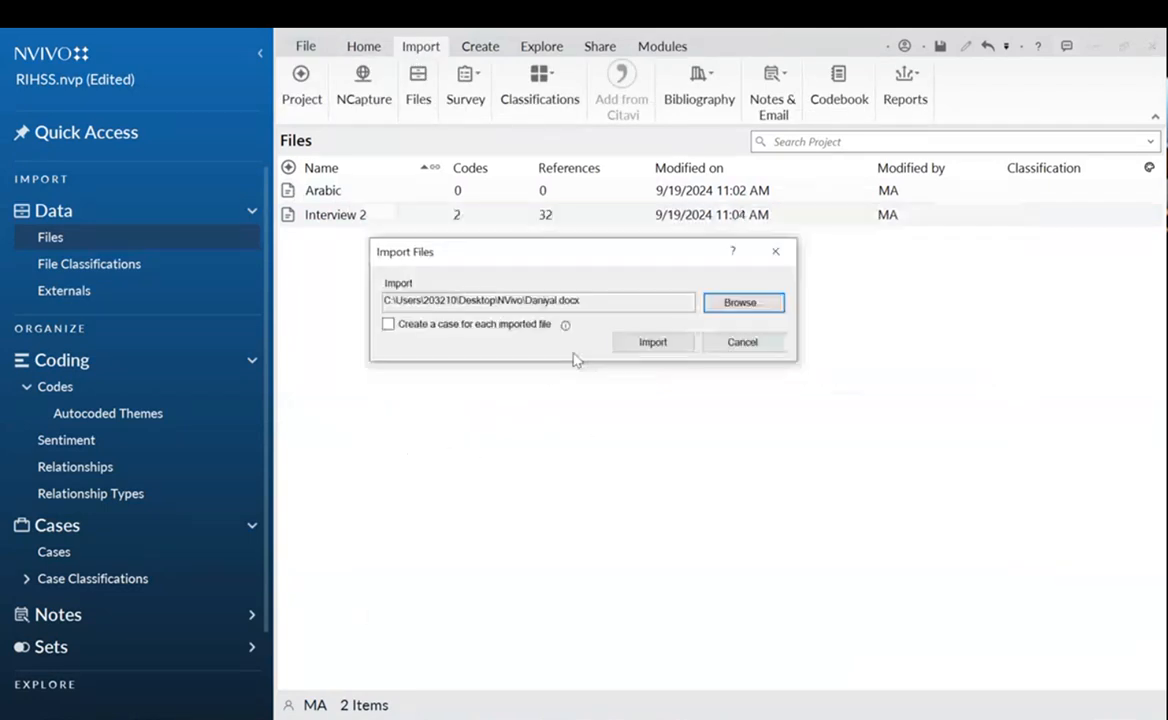
click(634, 340)
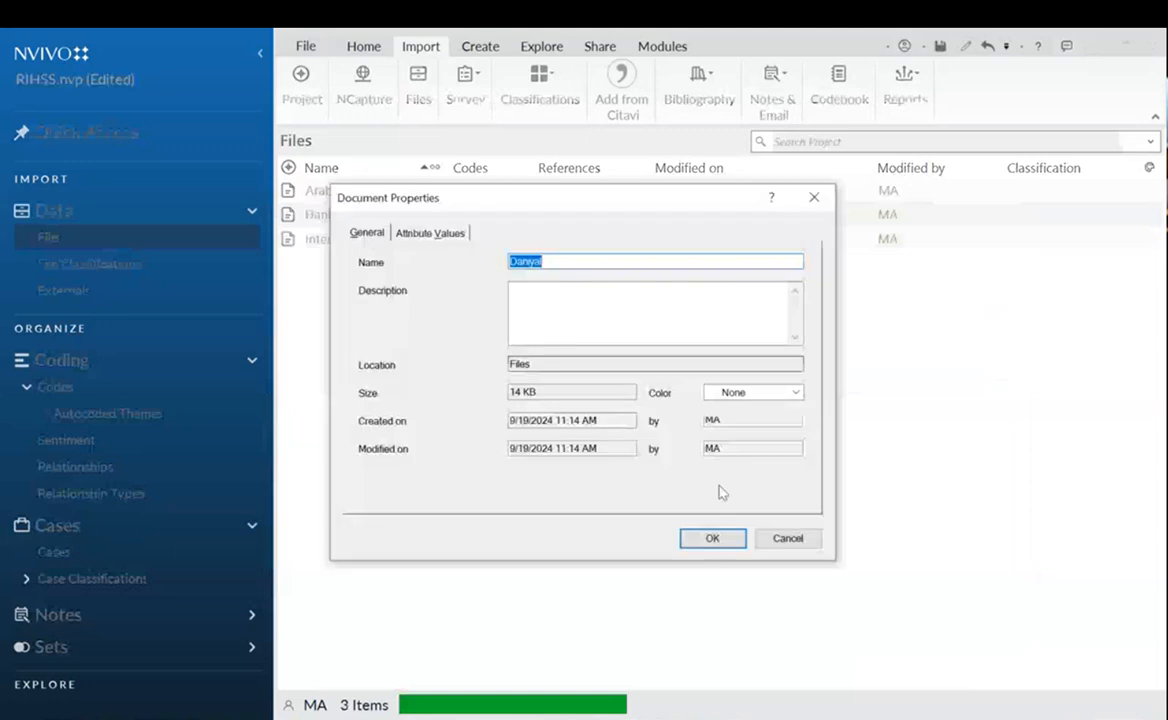
click(712, 537)
Set up autocoding of the re-imported interview by style or structure, using paragraph styles with heading 1 as the selected style.
right_click(337, 217)
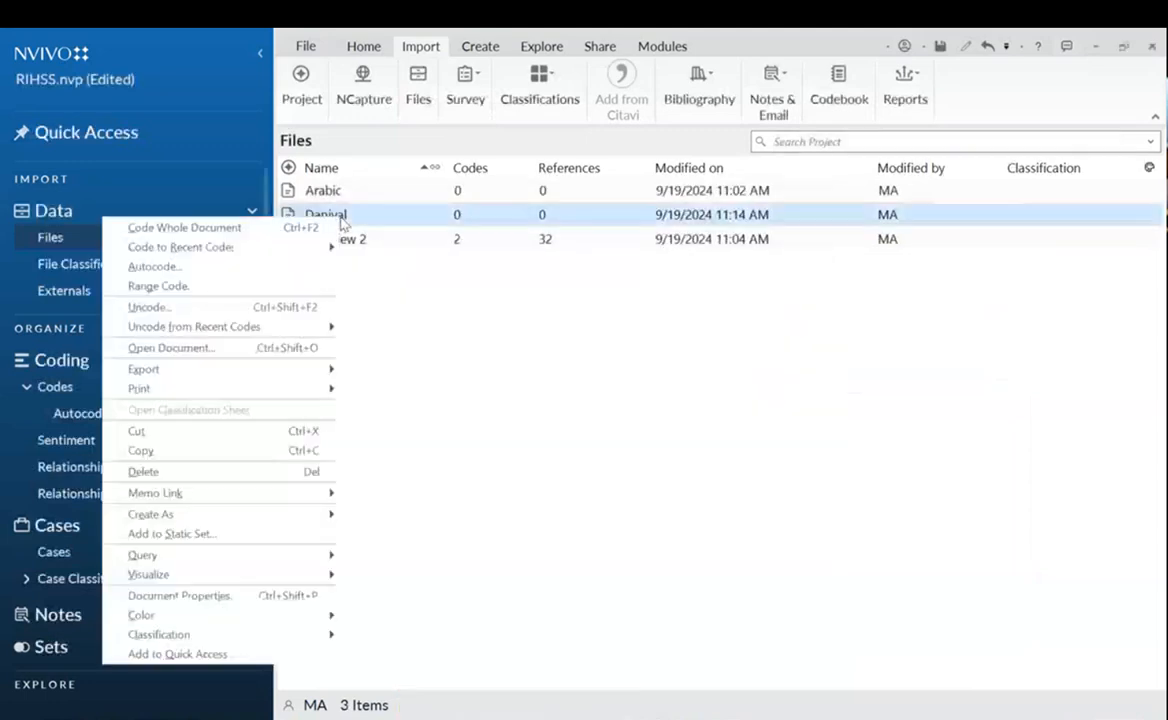
click(289, 270)
click(393, 470)
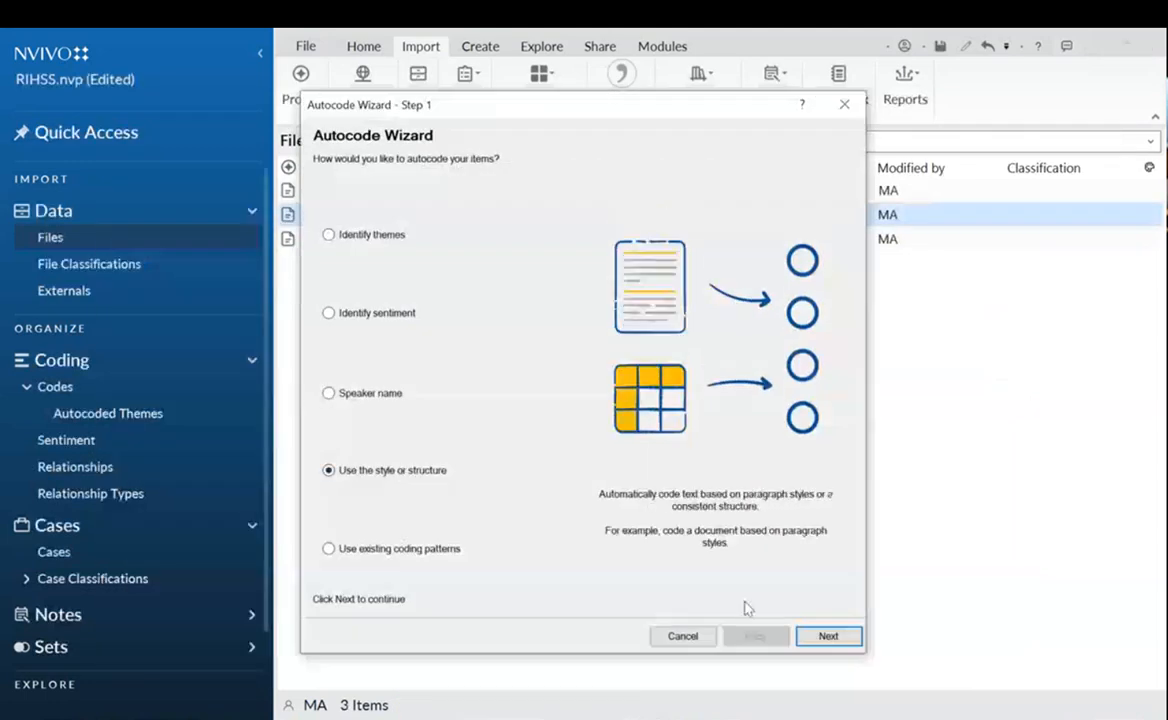
click(820, 640)
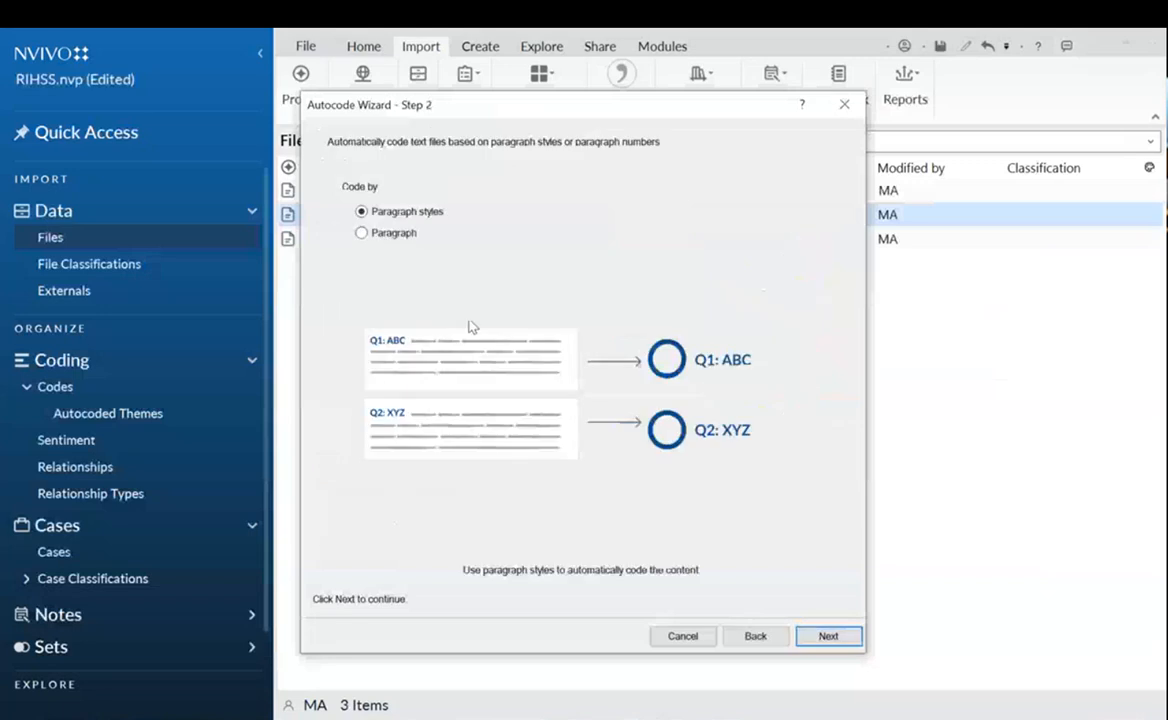
click(816, 640)
click(388, 306)
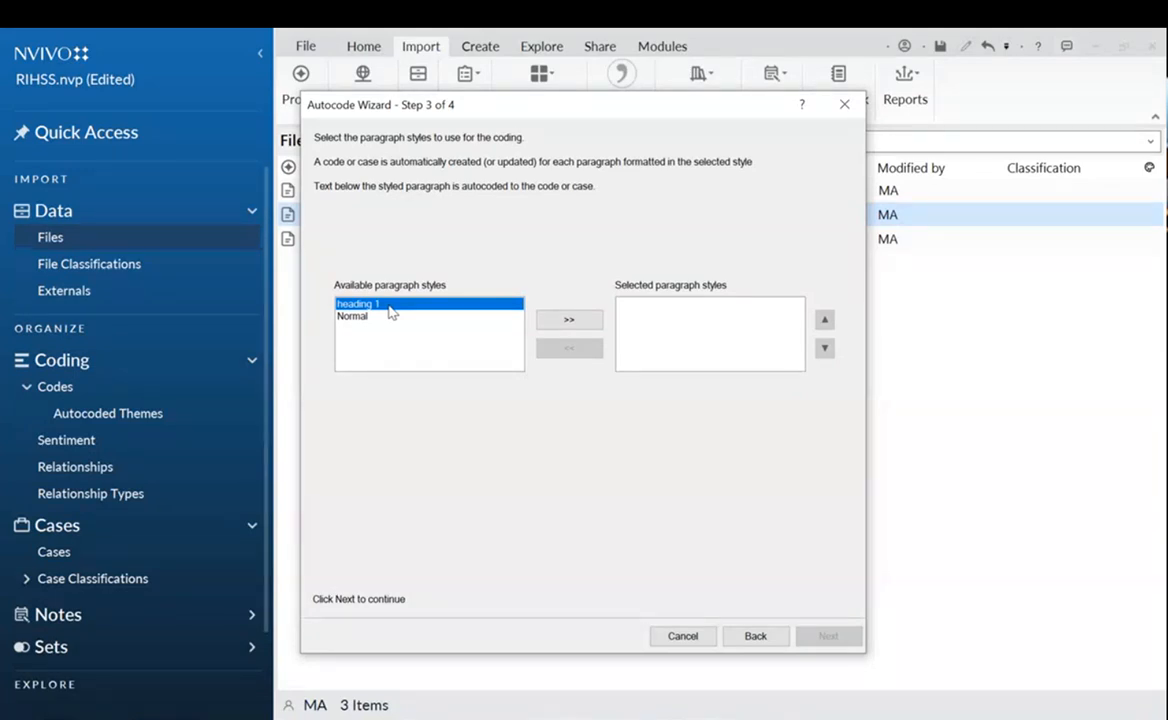
click(563, 322)
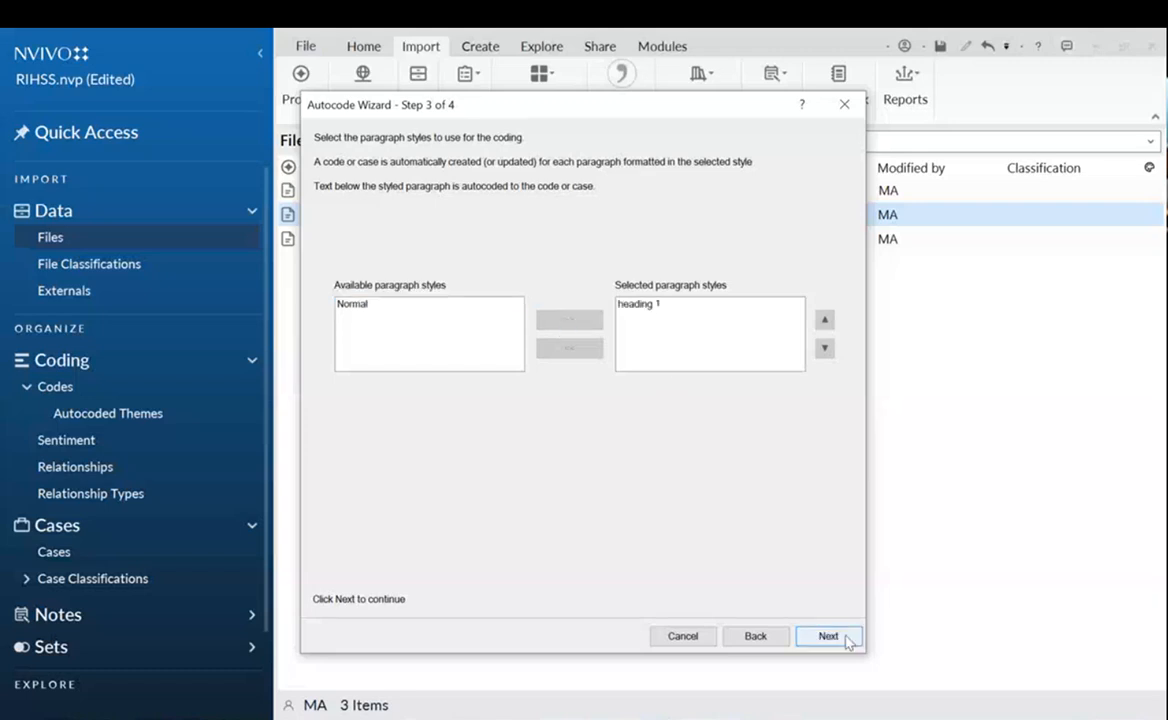
Place the resulting codes under a new code named "New" in Codes and run the autocoding.
click(828, 636)
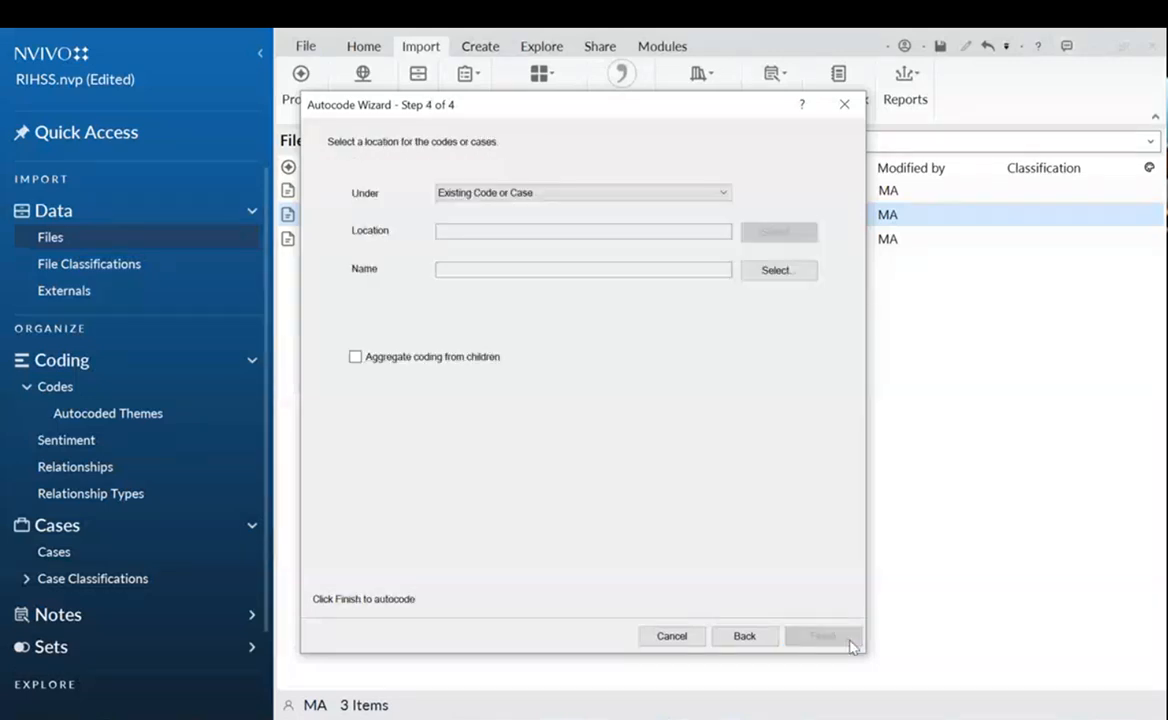
click(487, 196)
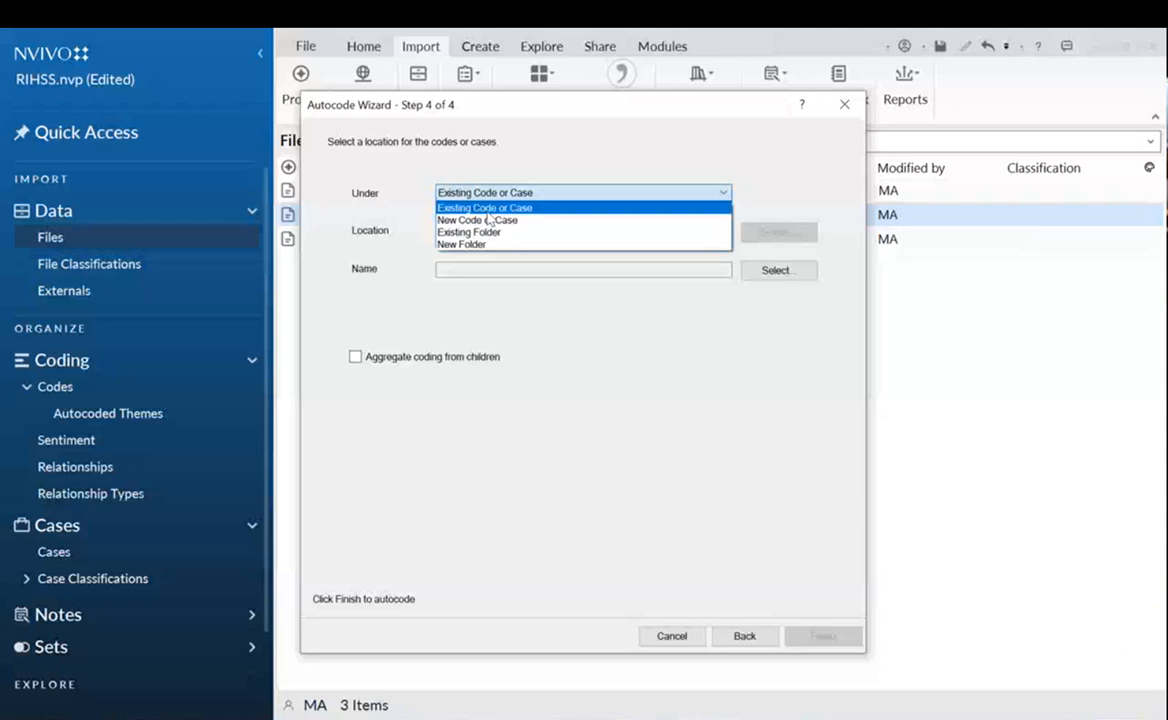
click(482, 221)
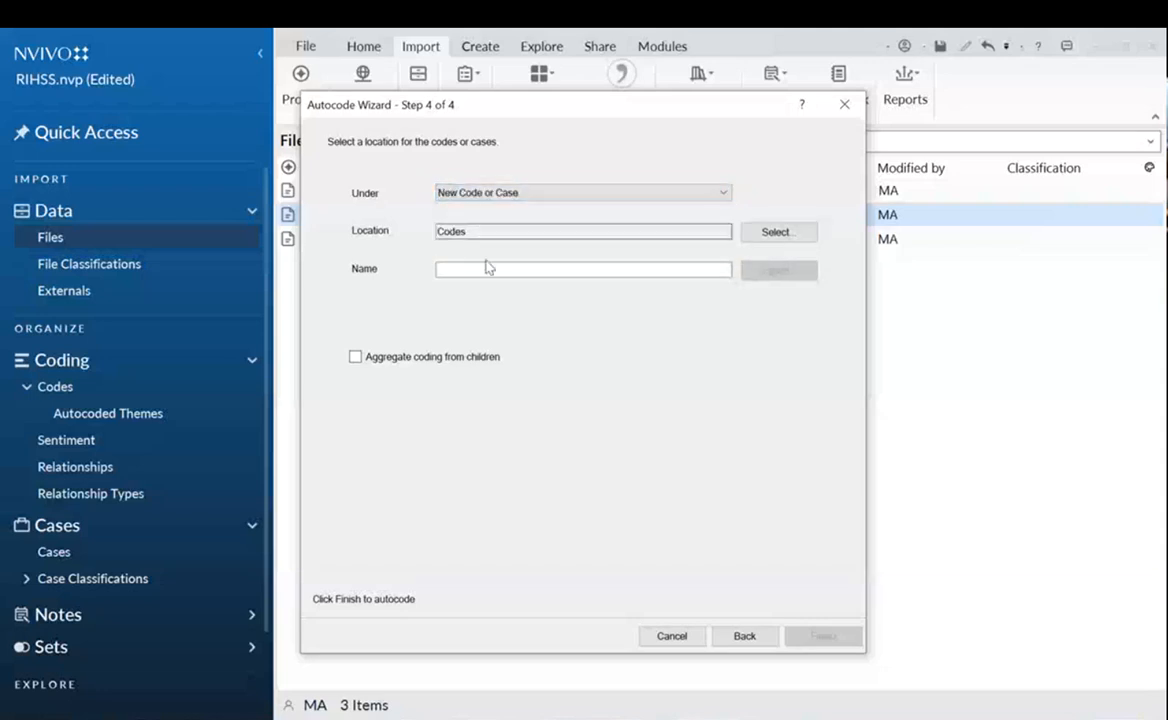
text(New)
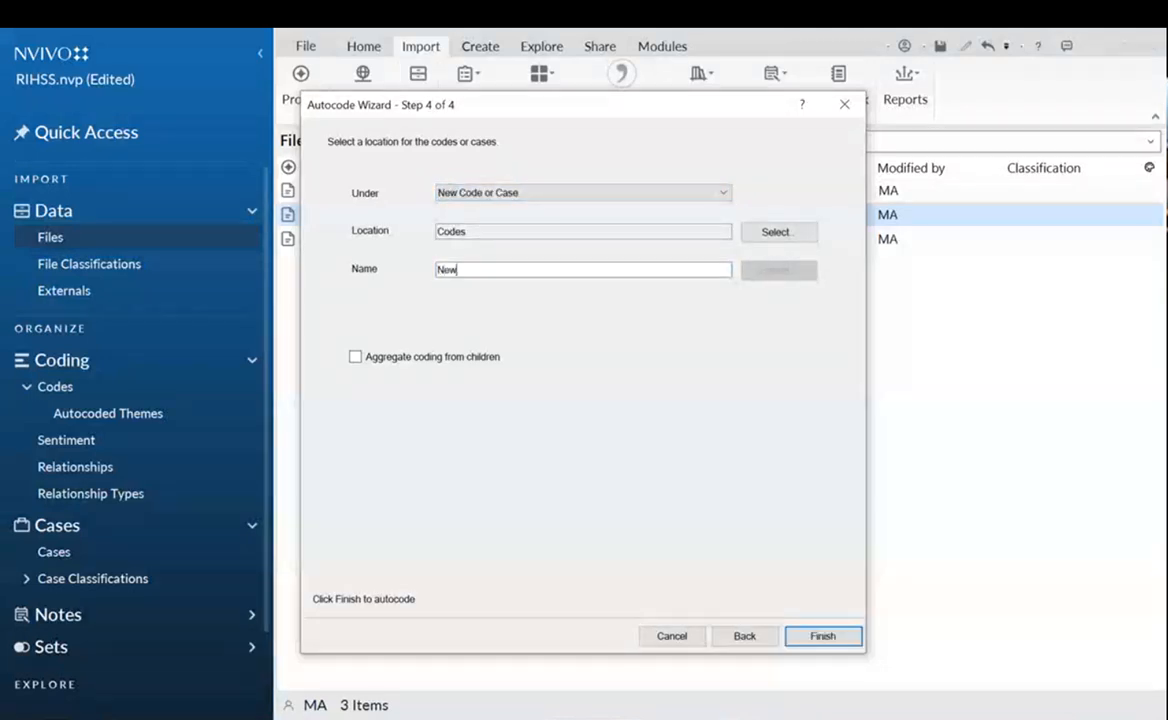
click(805, 635)
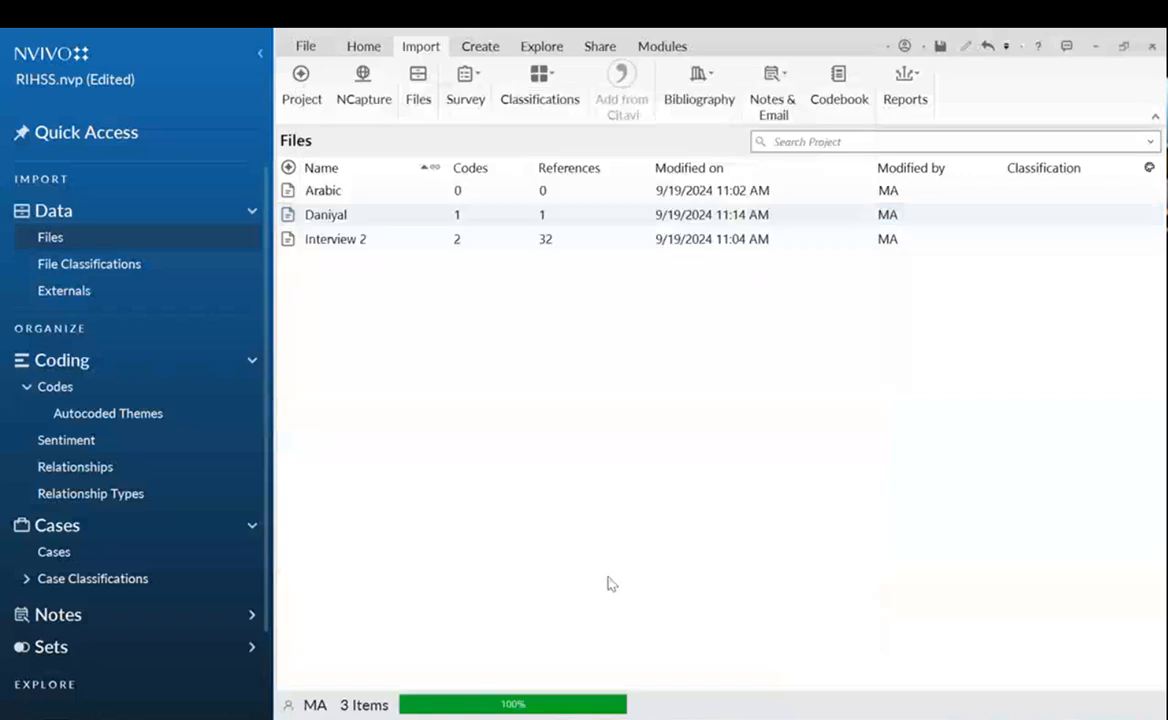
Expand the New code in the Codes list and widen the Name column to show its child code's full name.
click(68, 392)
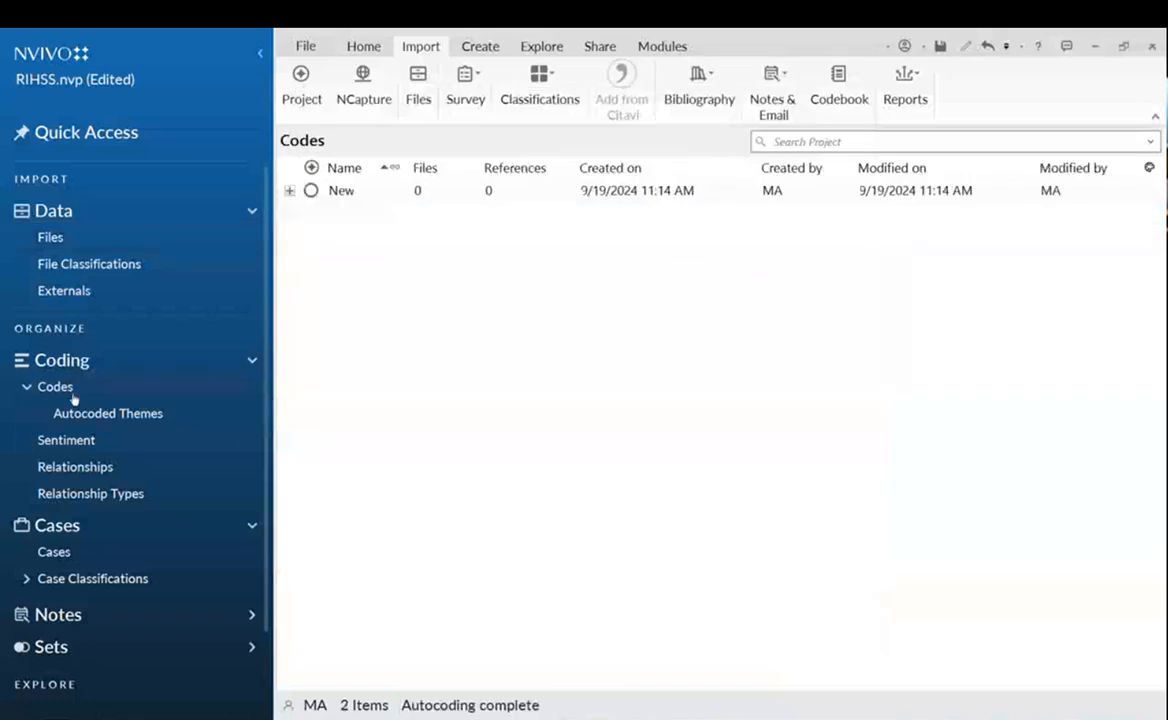
click(289, 190)
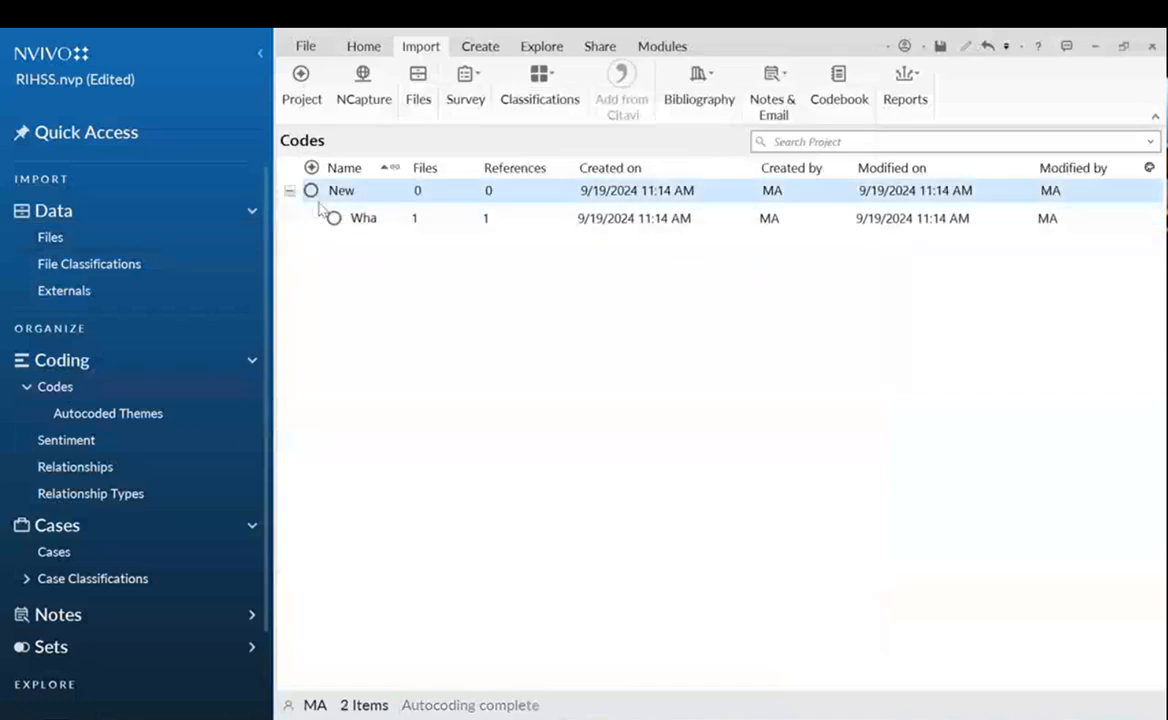
click(388, 169)
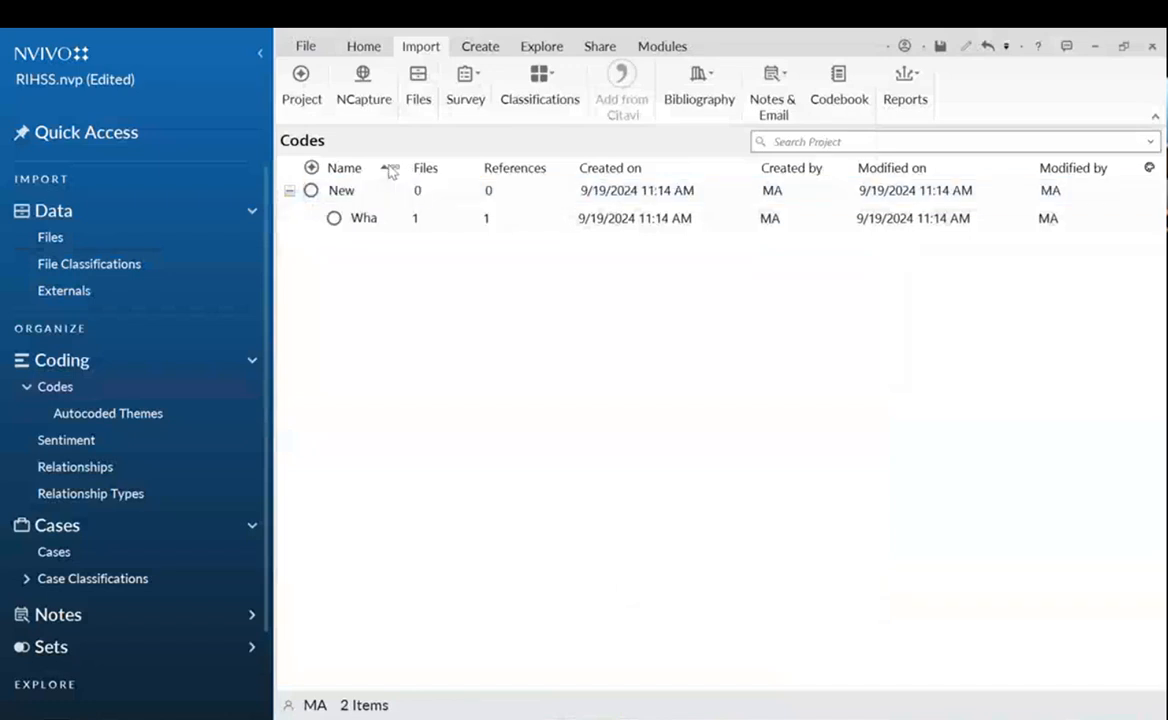
drag(388, 170, 750, 167)
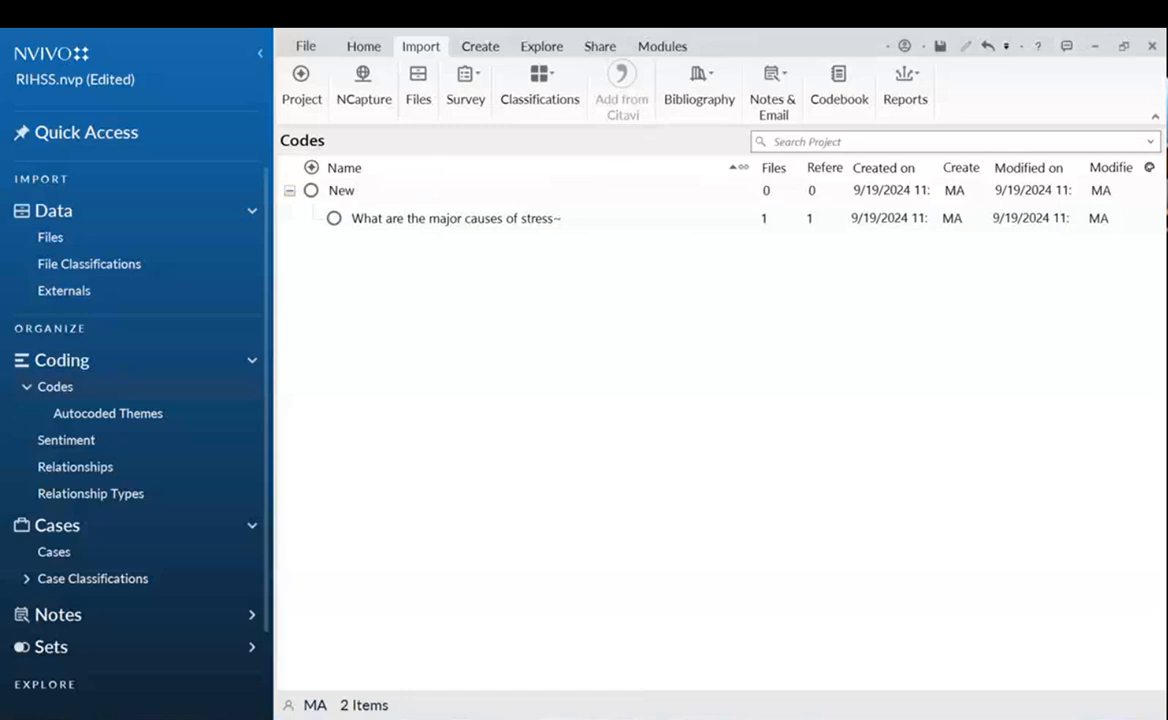
Switch to File Explorer, open the interviewee-named document in Word, and examine its "What are the major causes of stress?" heading and answer.
key(alt+Tab)
double_click(323, 257)
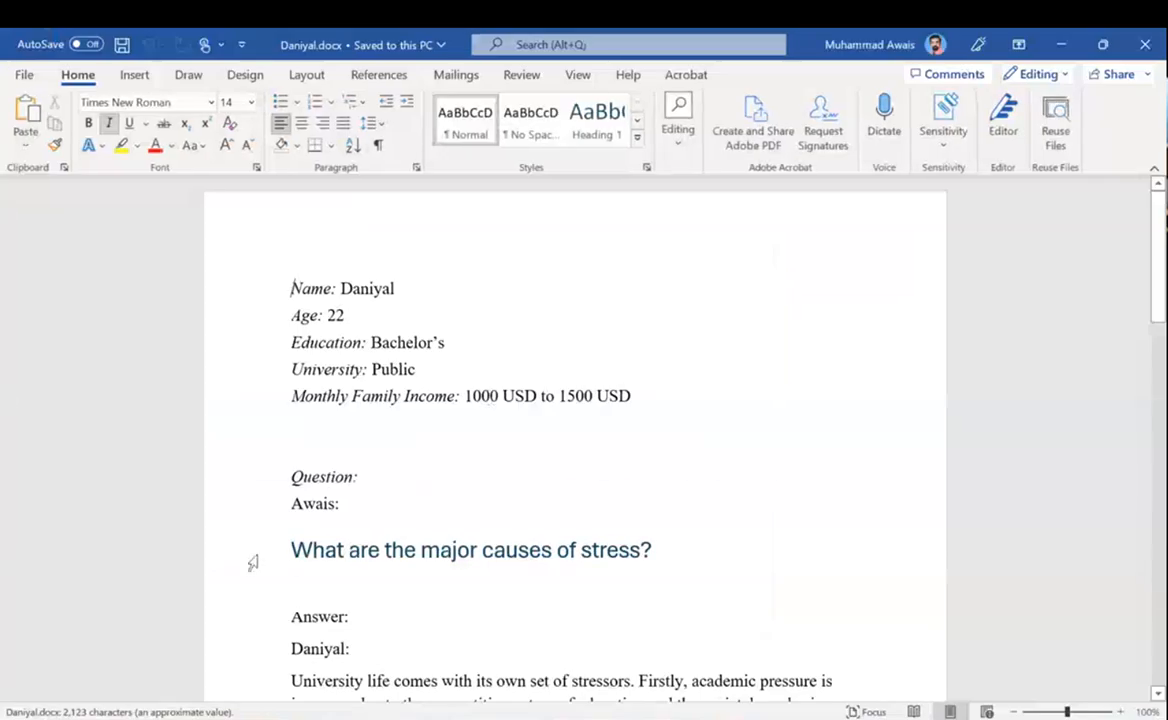
click(249, 562)
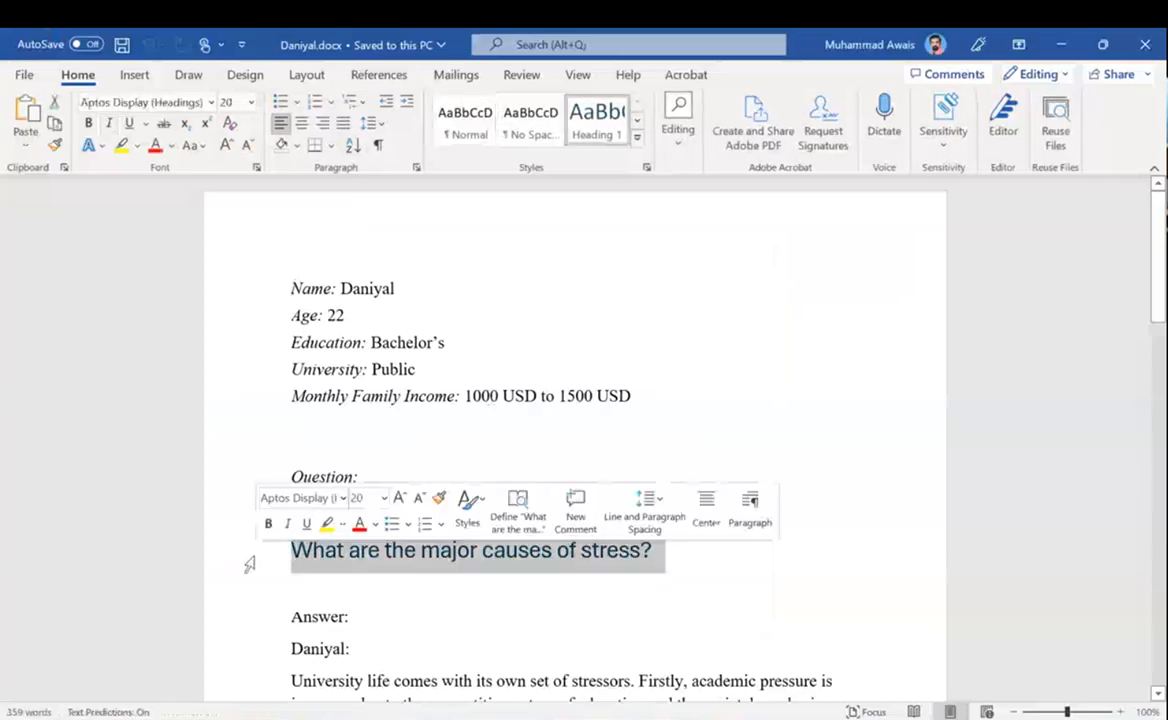
scroll(443, 485, down, 4)
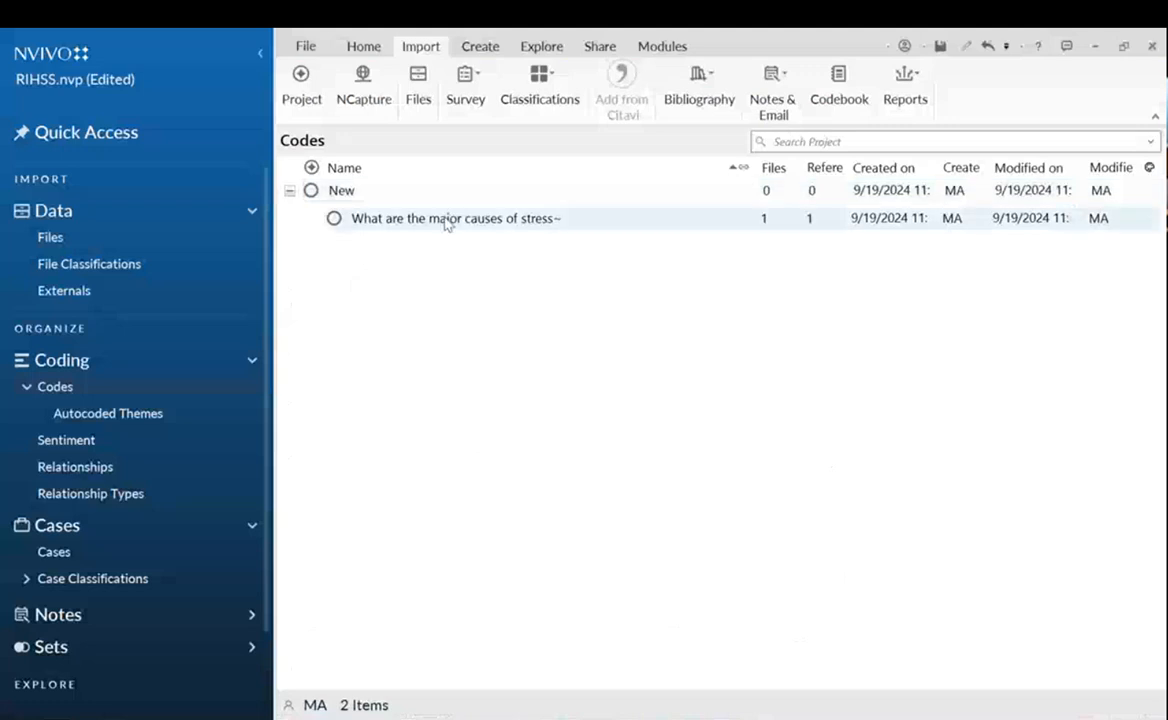
Move the "What are the major causes of stress~" code from New to the top level of Codes, and delete the New code.
right_click(352, 221)
click(240, 305)
right_click(348, 313)
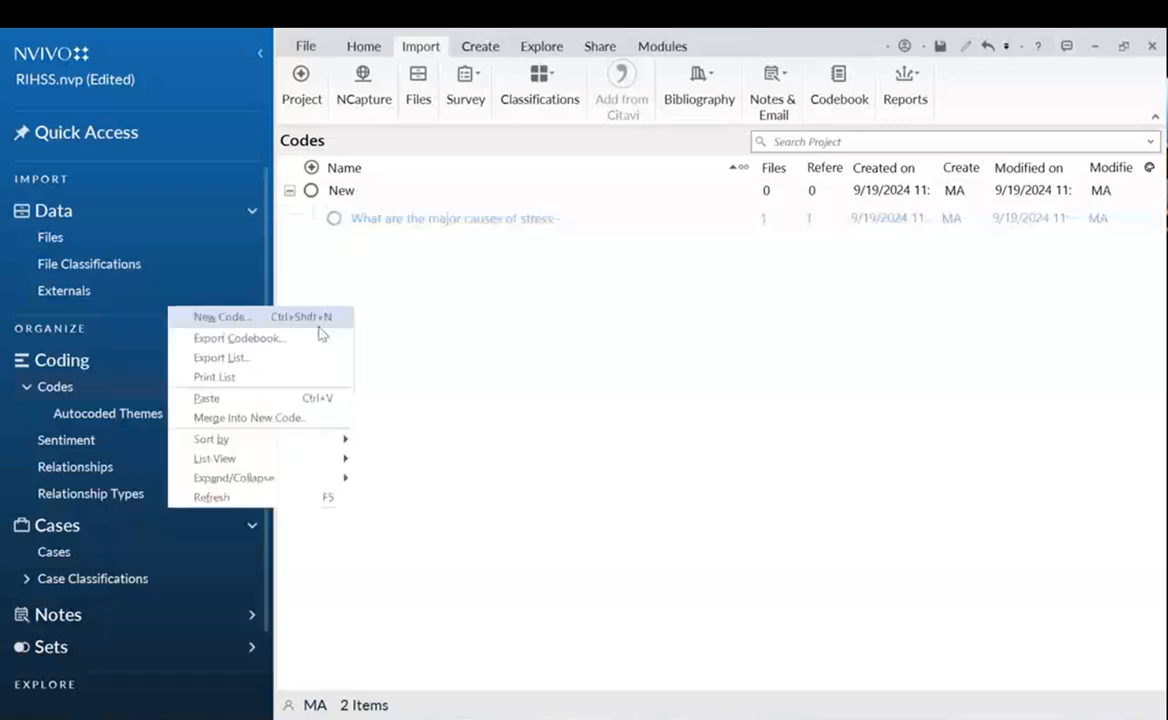
click(283, 400)
click(322, 190)
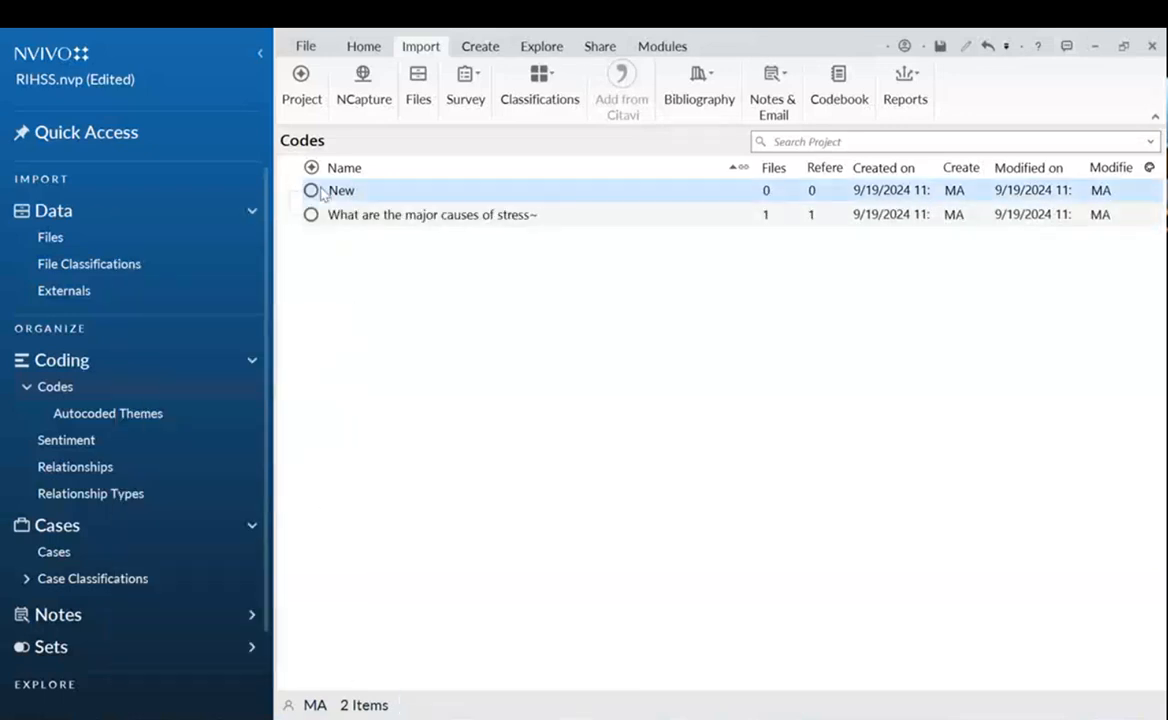
key(Delete)
key(Return)
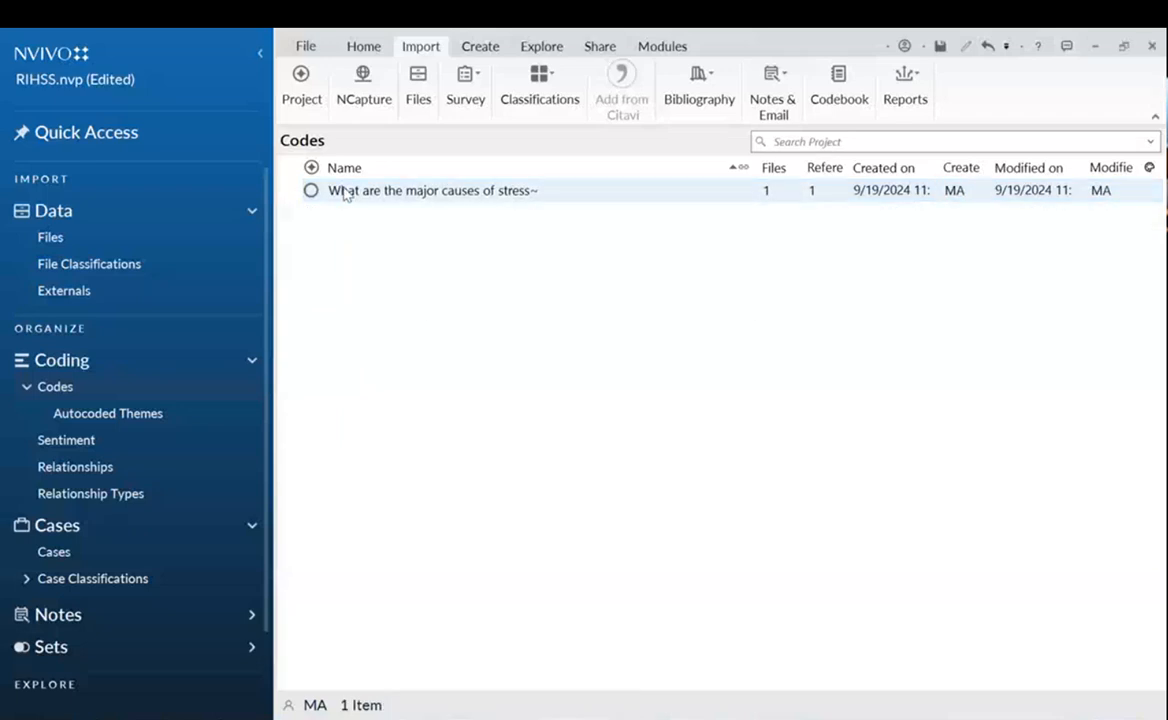
Return to the project files list and close the RIHSS project without saving its changes.
click(236, 237)
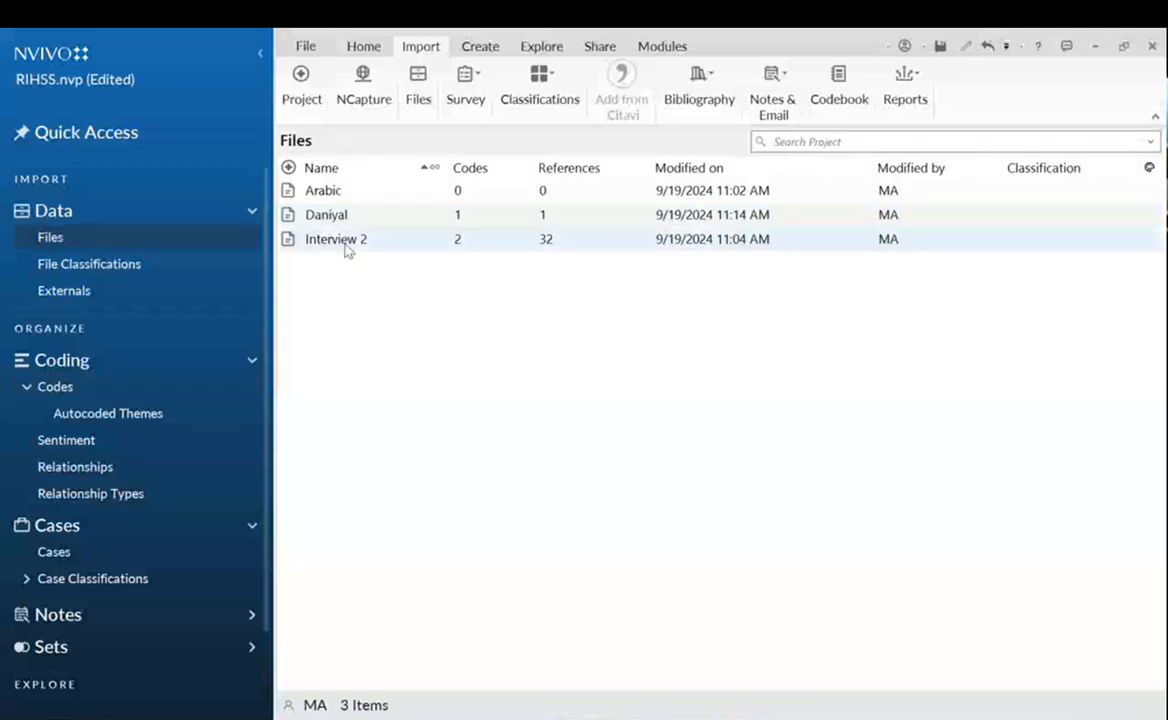
click(306, 50)
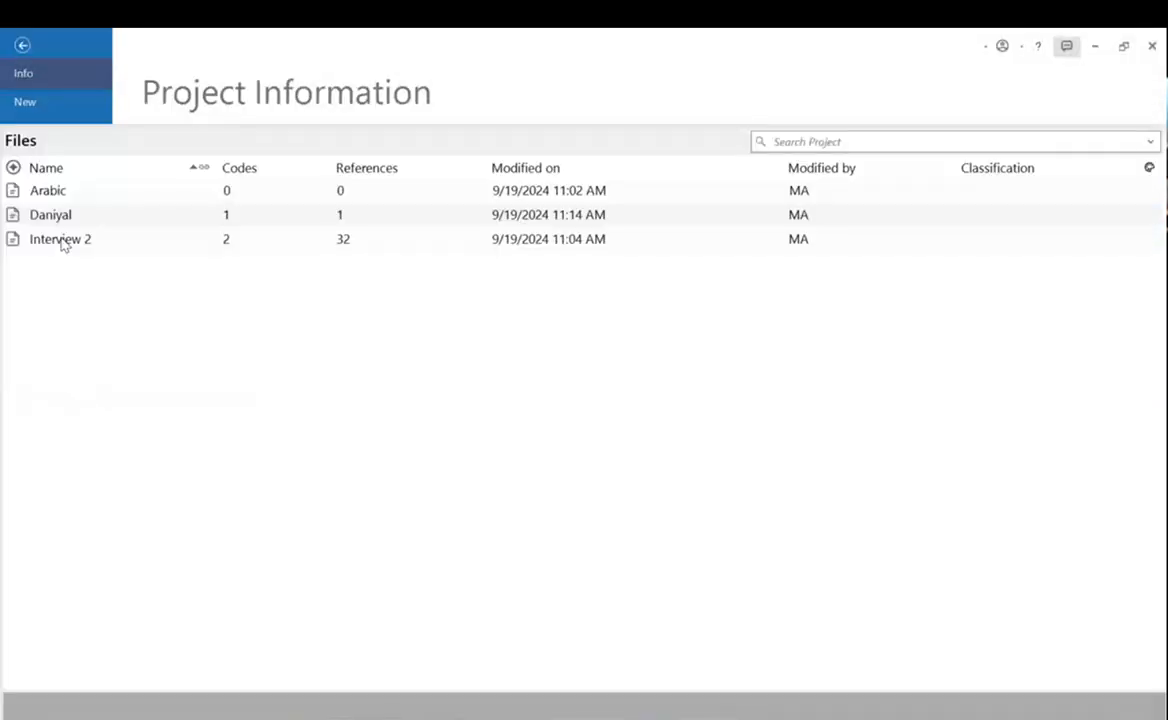
click(62, 244)
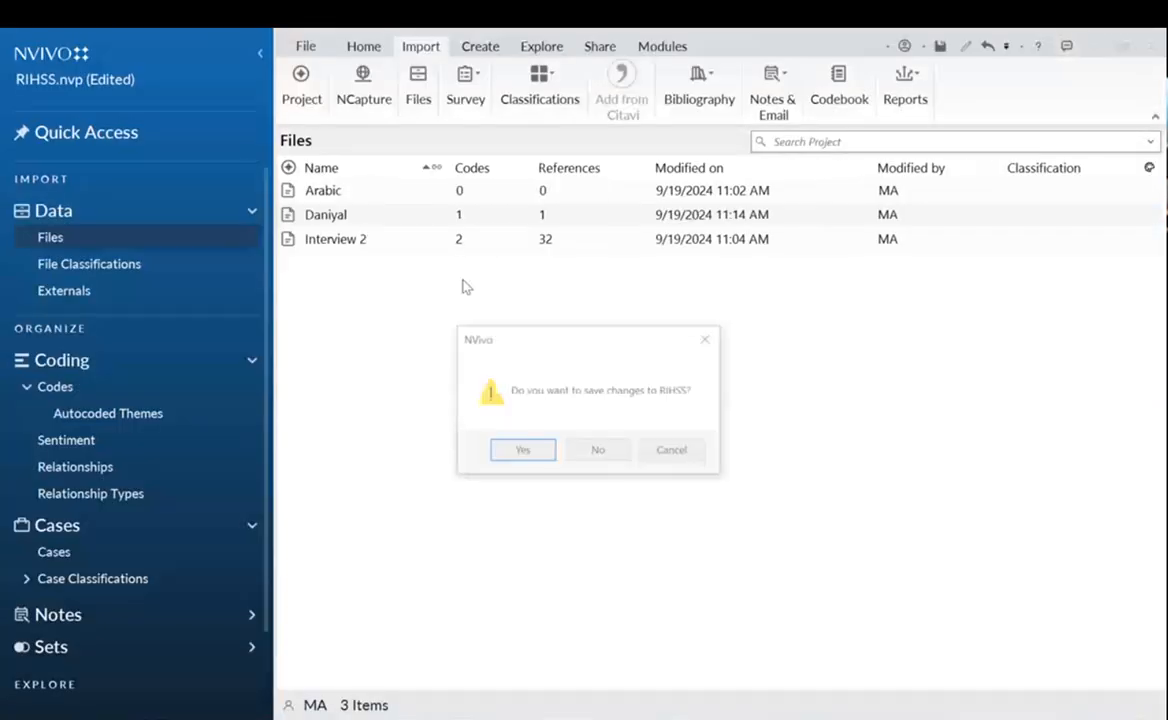
click(598, 452)
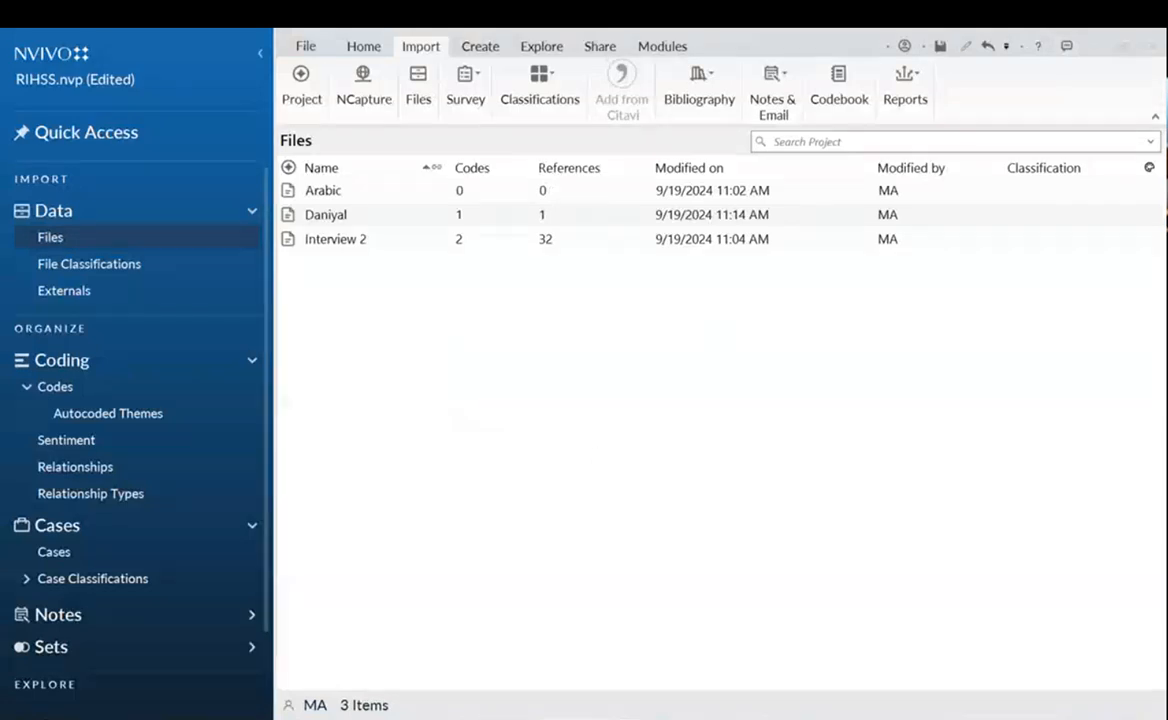
Switch to File Explorer and open the project "Final Analysis File.nvp" in NVivo.
key(alt+Tab)
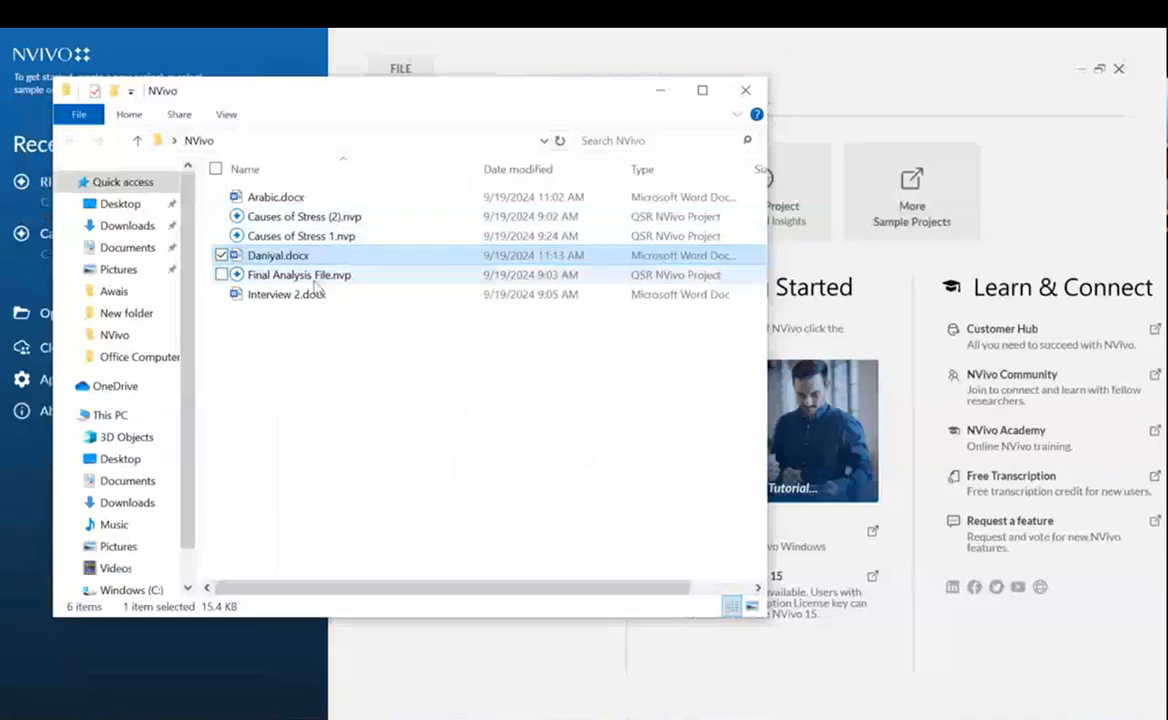
double_click(314, 276)
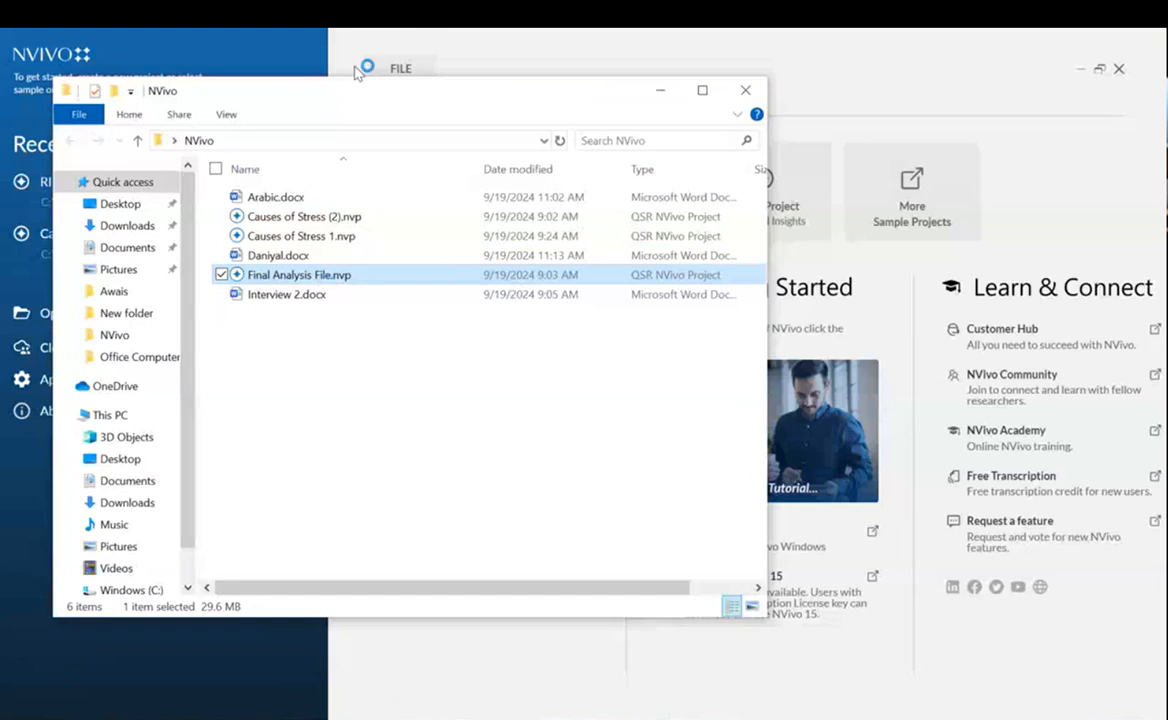
click(420, 47)
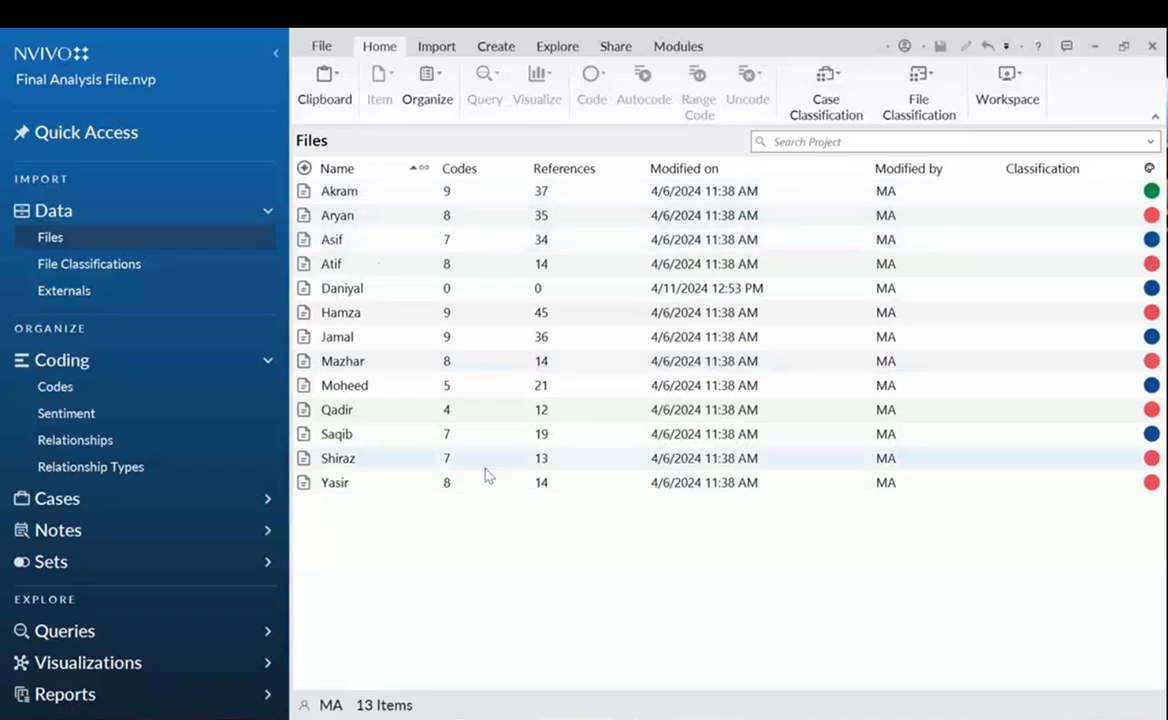
Examine the project's cases, the attributes of the Person classification, and the values defined for the Age attribute.
click(97, 505)
click(128, 527)
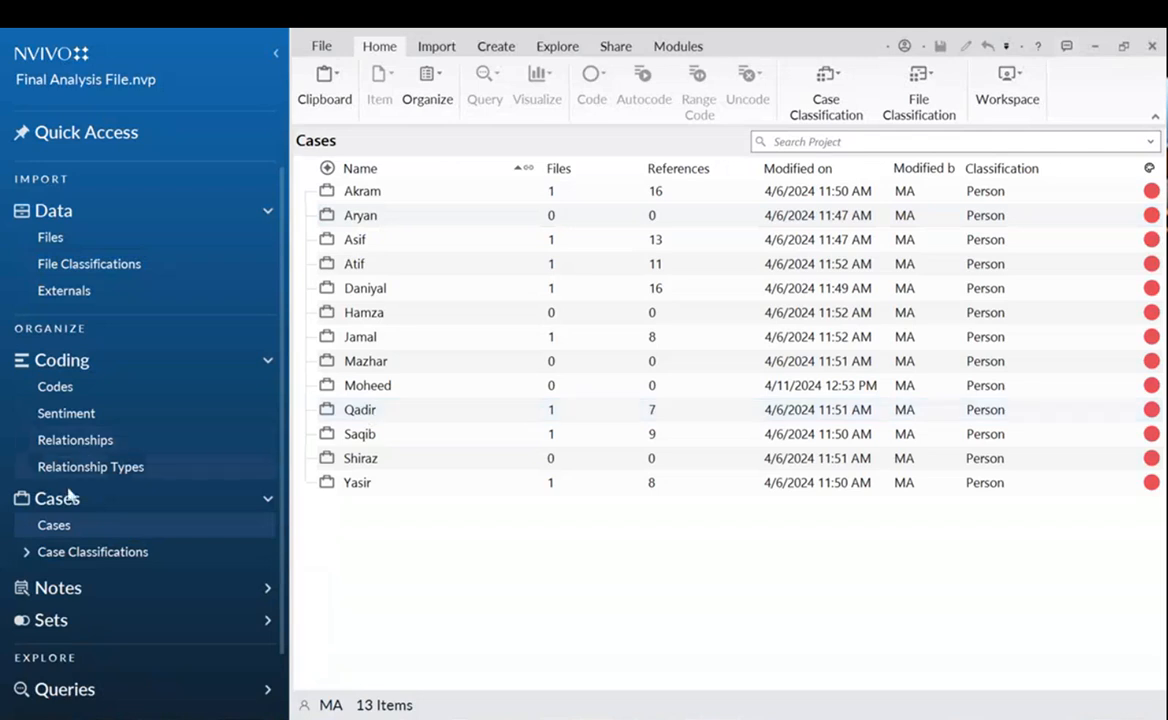
click(72, 558)
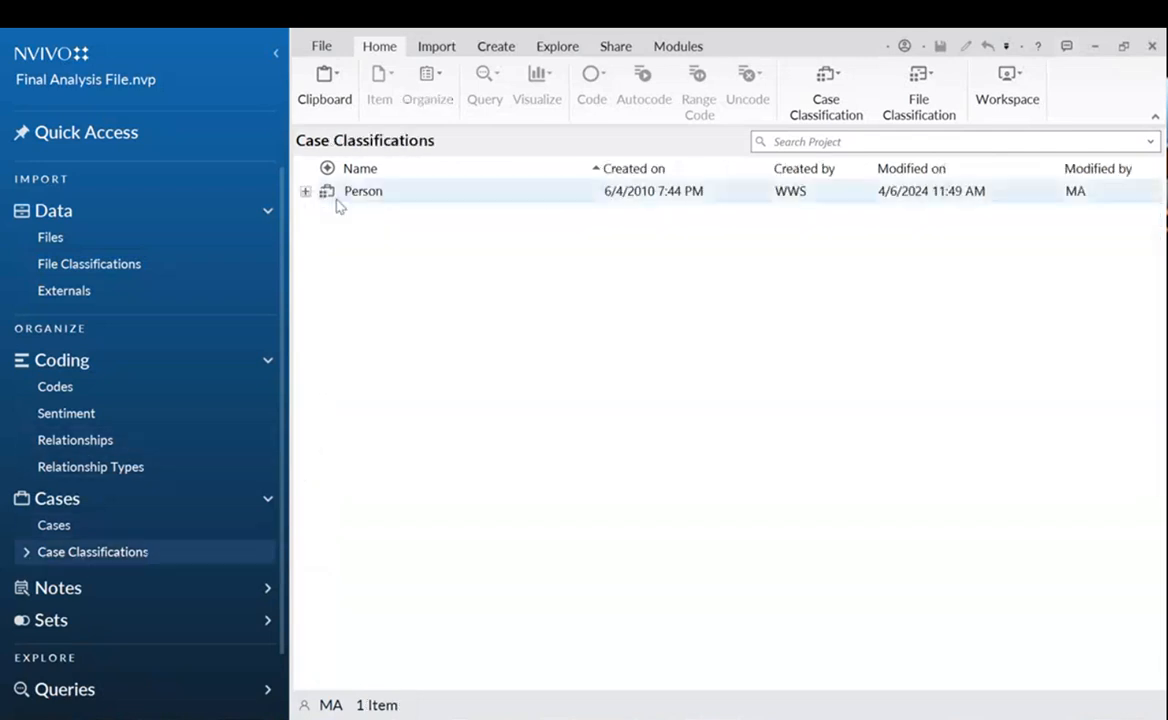
click(306, 191)
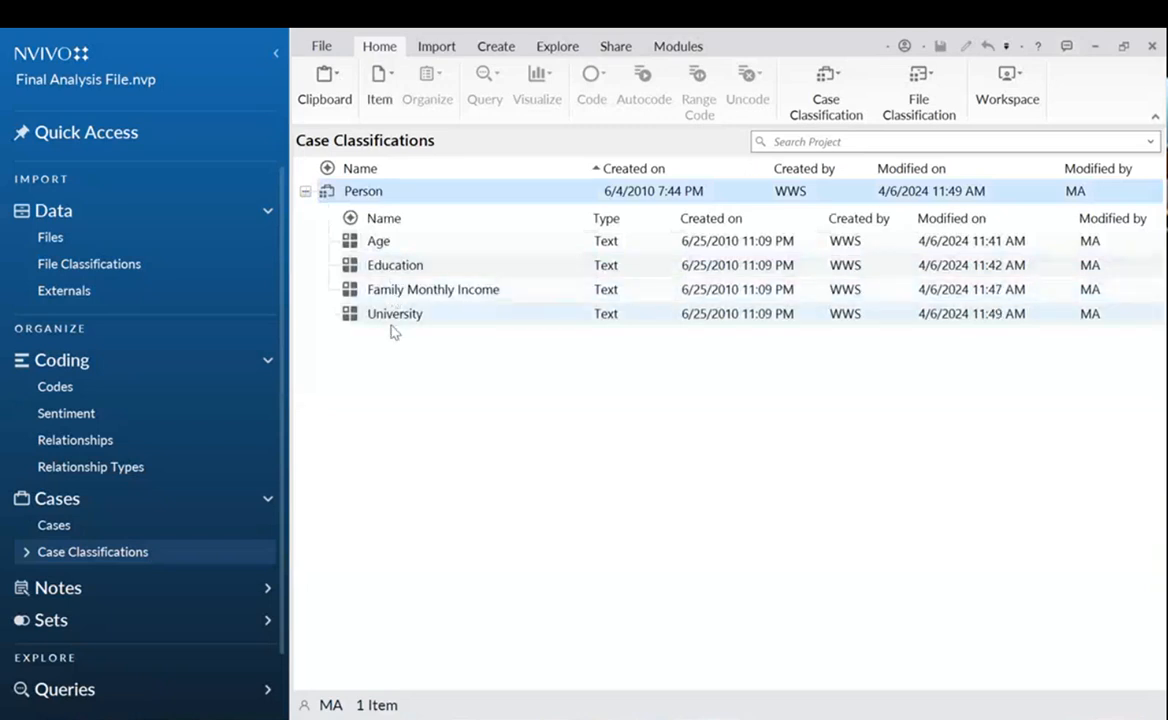
double_click(380, 241)
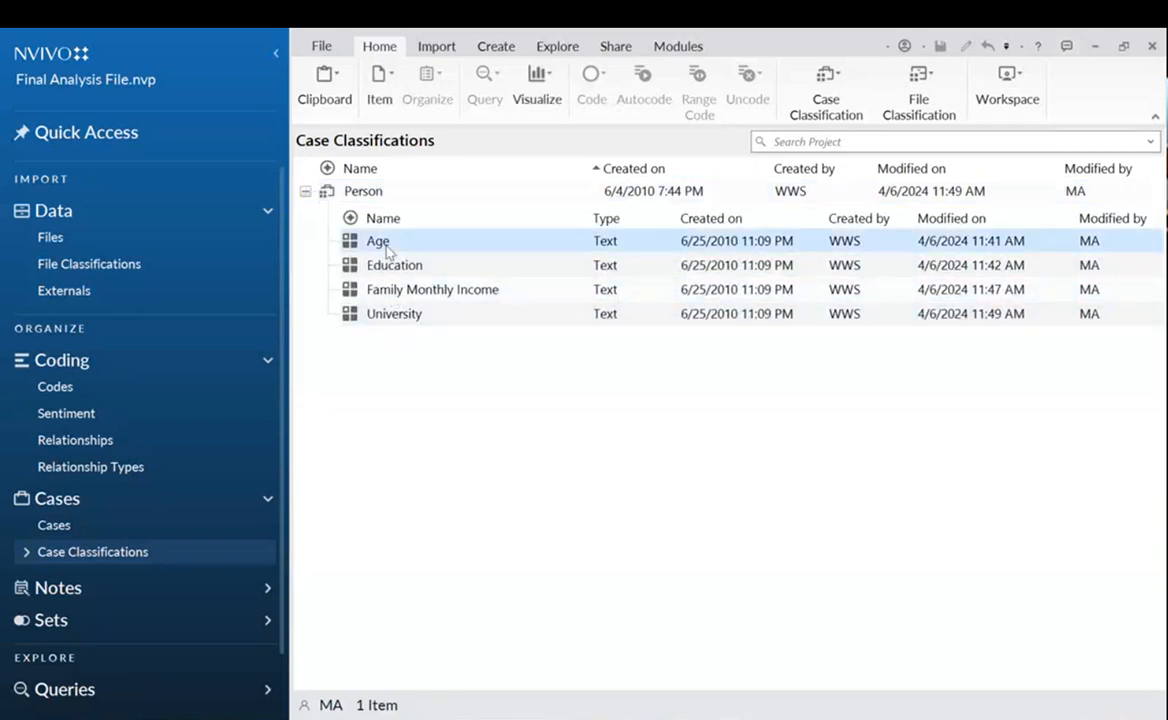
click(410, 260)
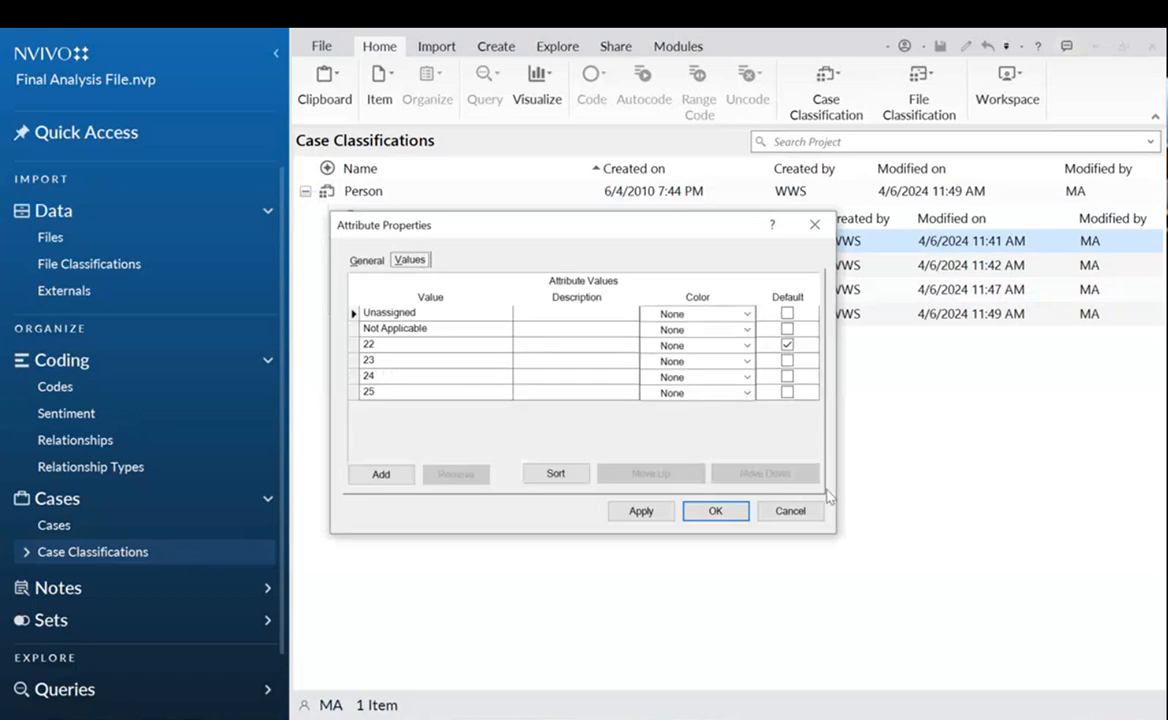
click(790, 511)
Return to the Cases list and view the attribute values in the first case's properties.
click(170, 522)
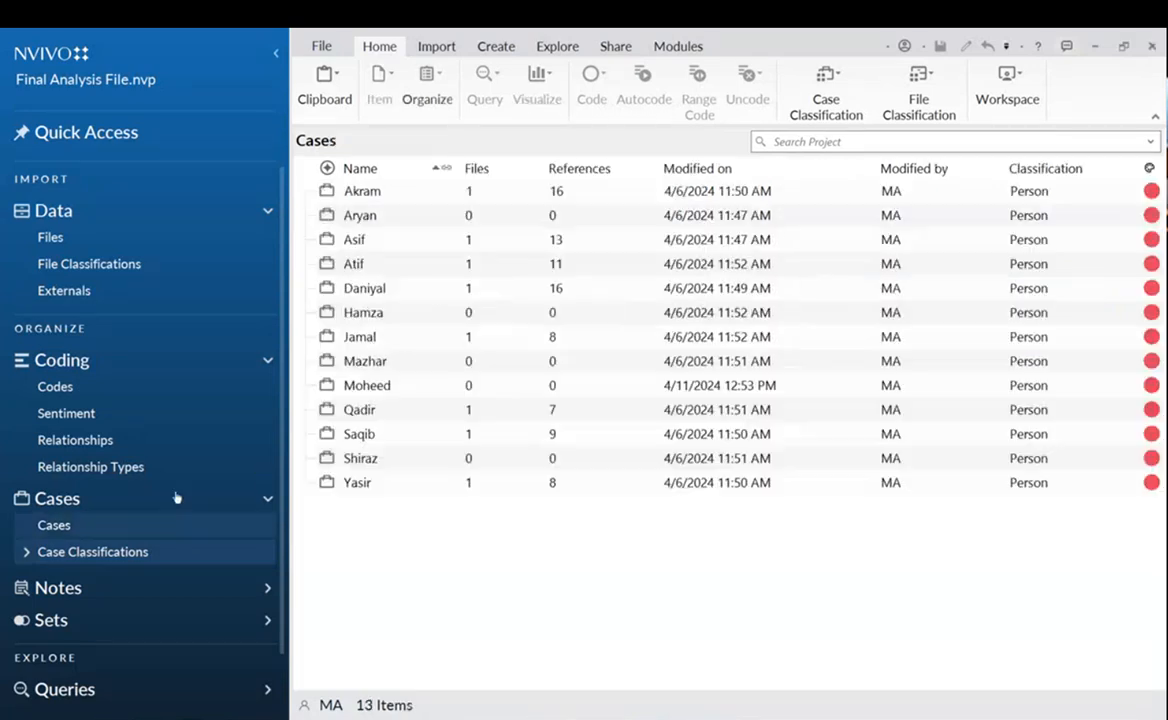
right_click(355, 193)
click(189, 613)
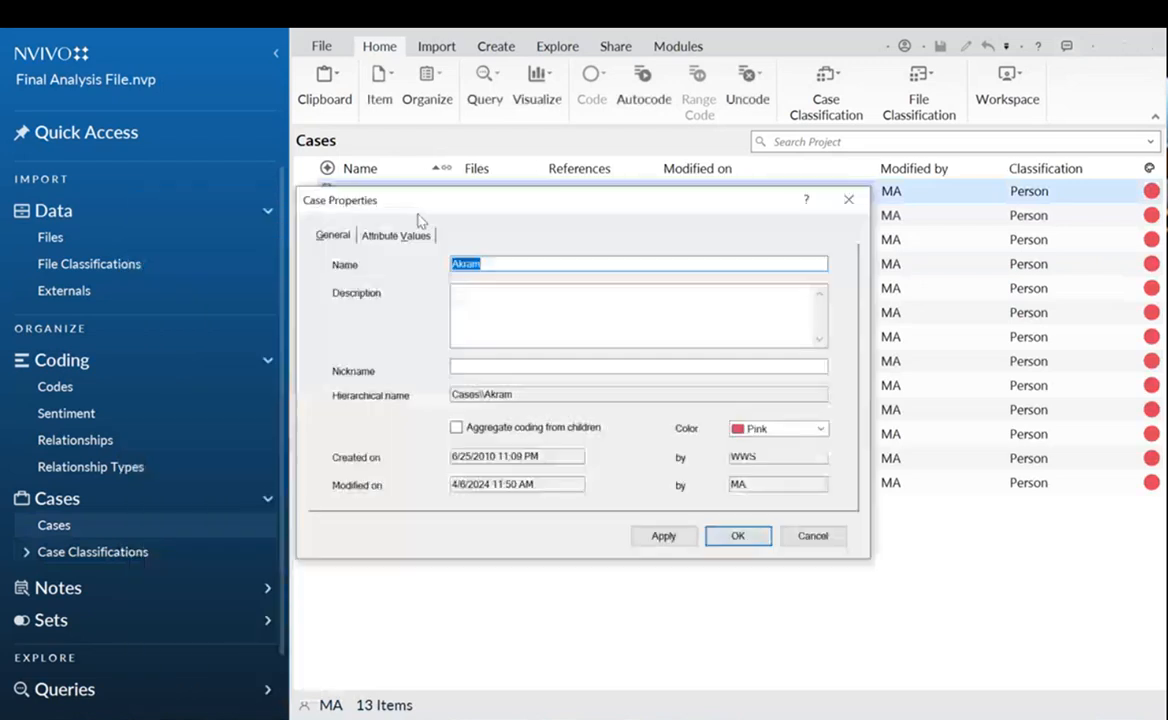
click(396, 234)
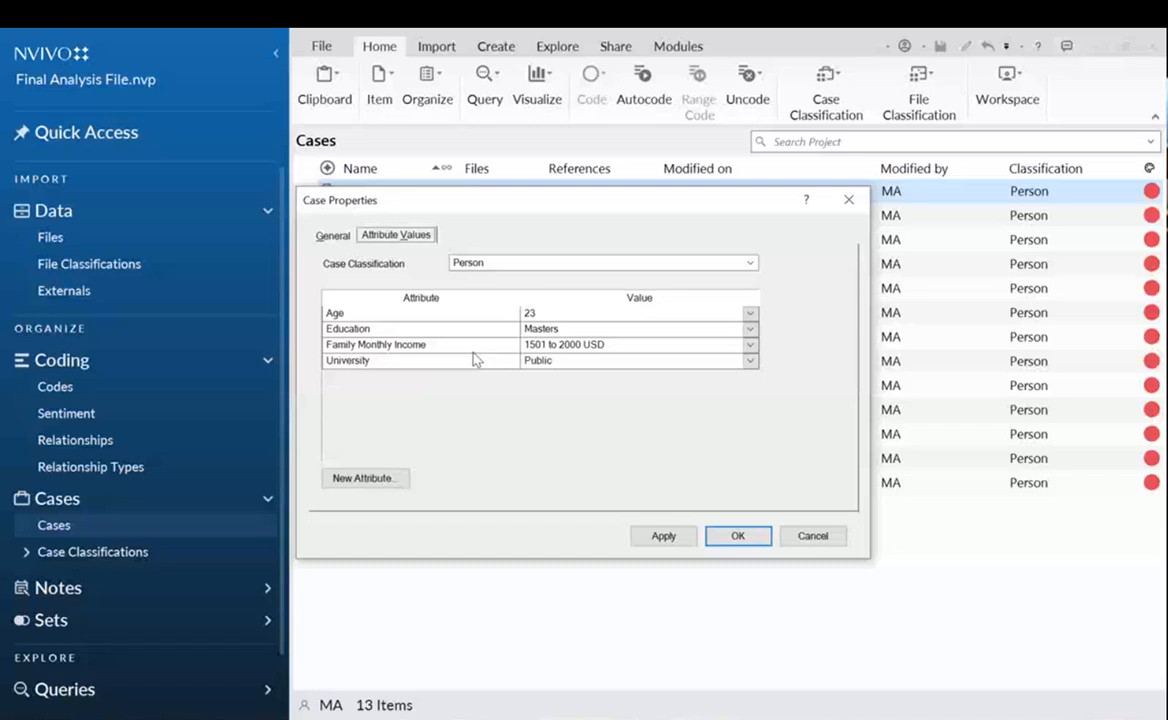
Close the case properties without changes and look through the project's Codes, Files, Sentiment and Cases lists.
click(813, 537)
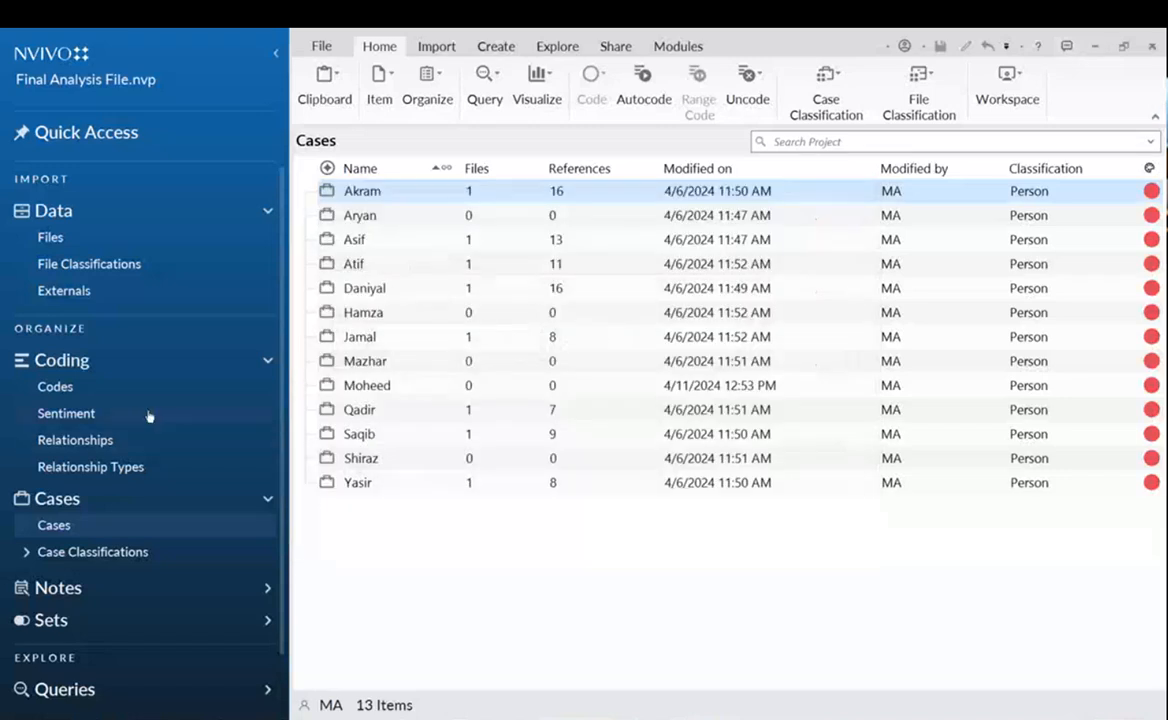
click(110, 390)
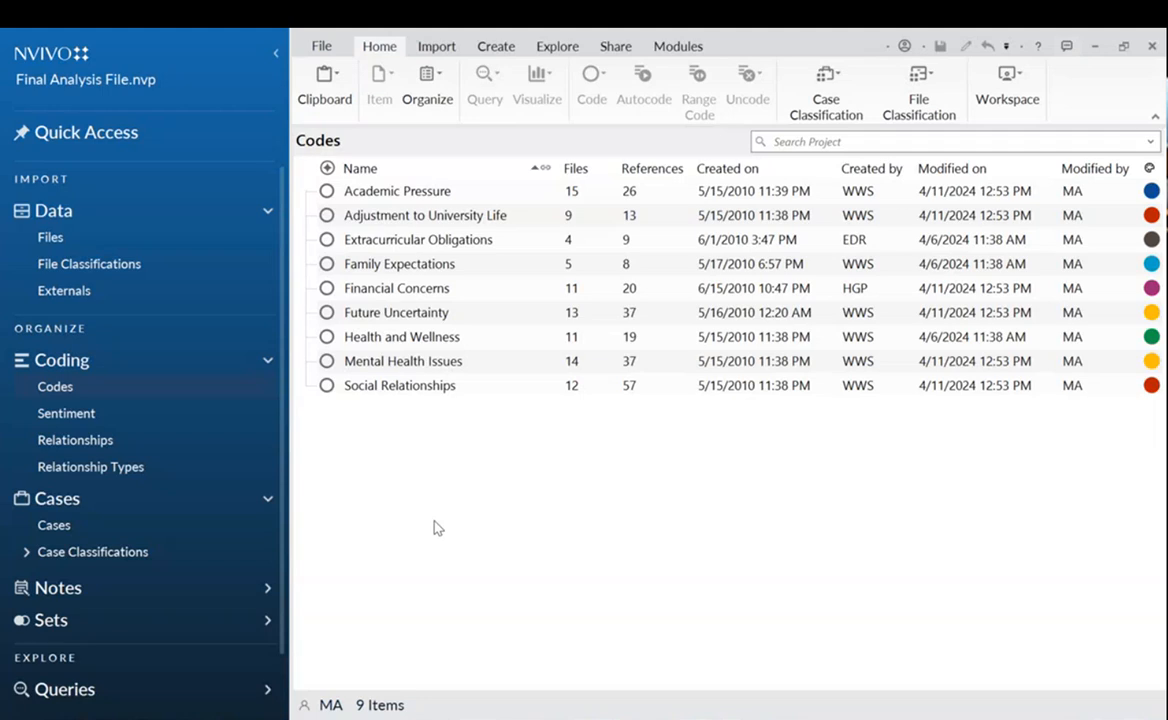
click(92, 242)
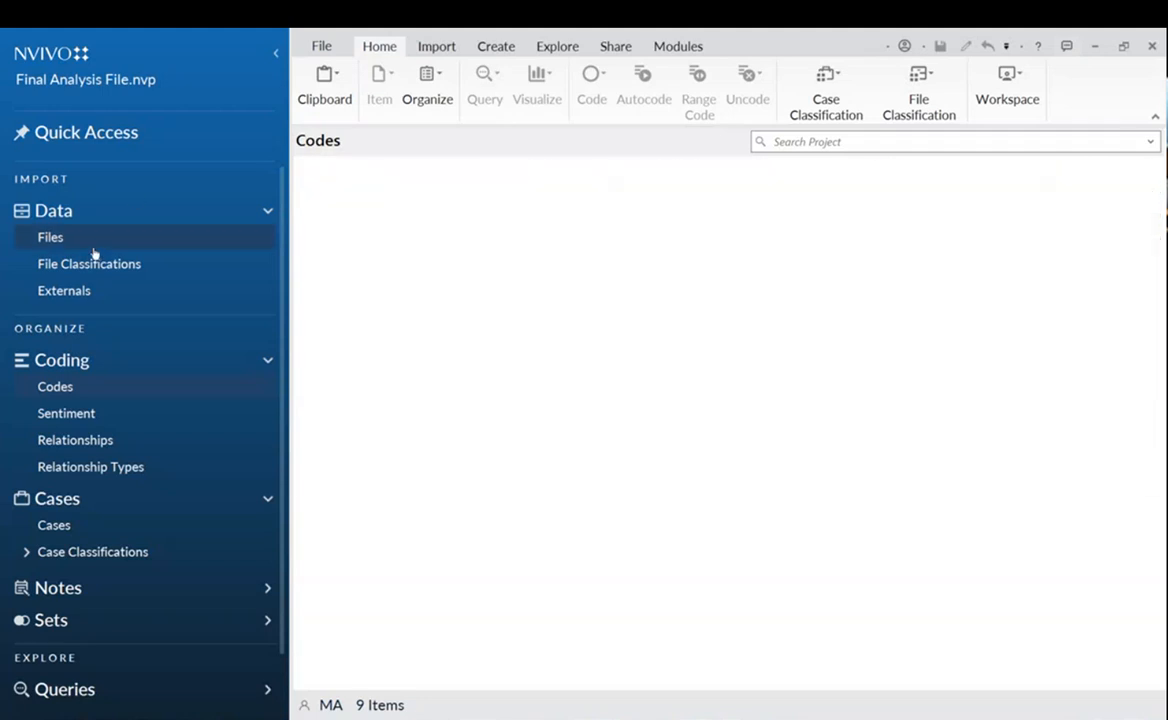
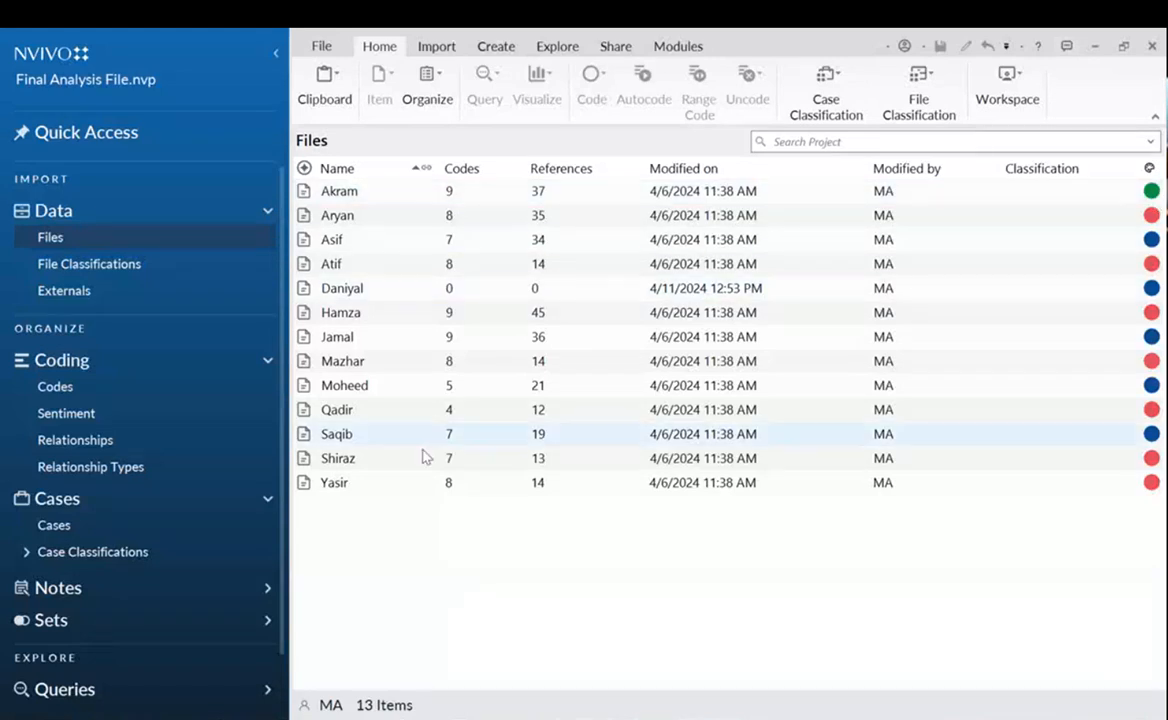
click(92, 390)
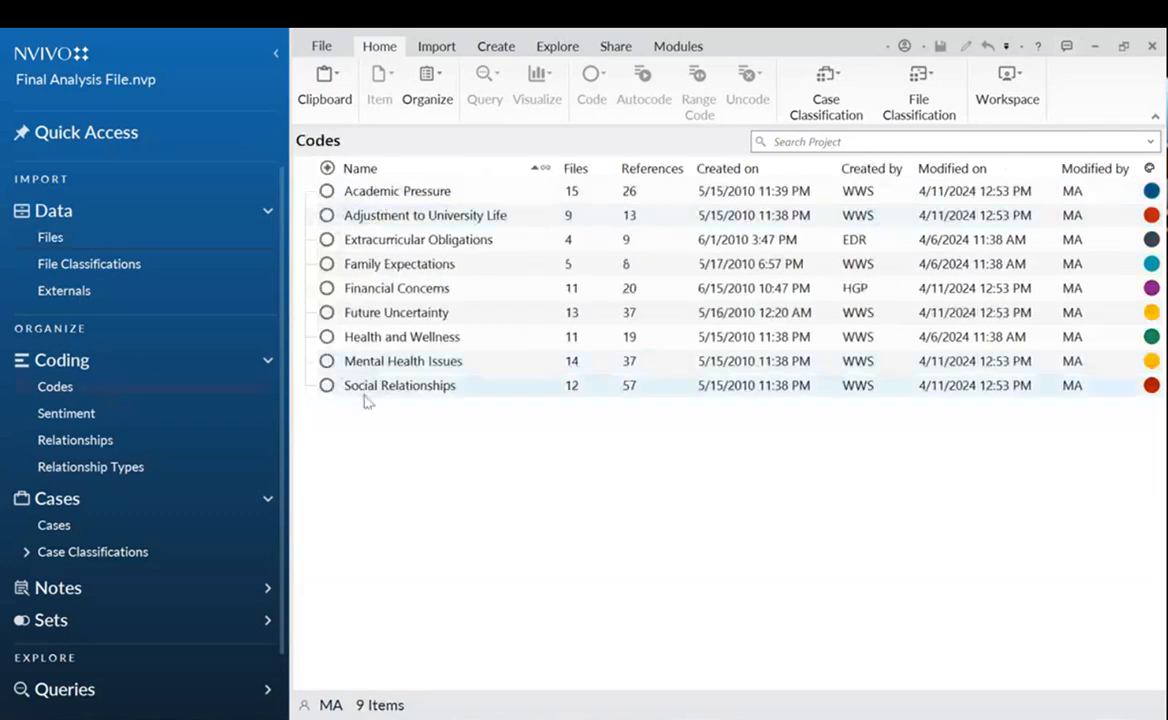
click(158, 235)
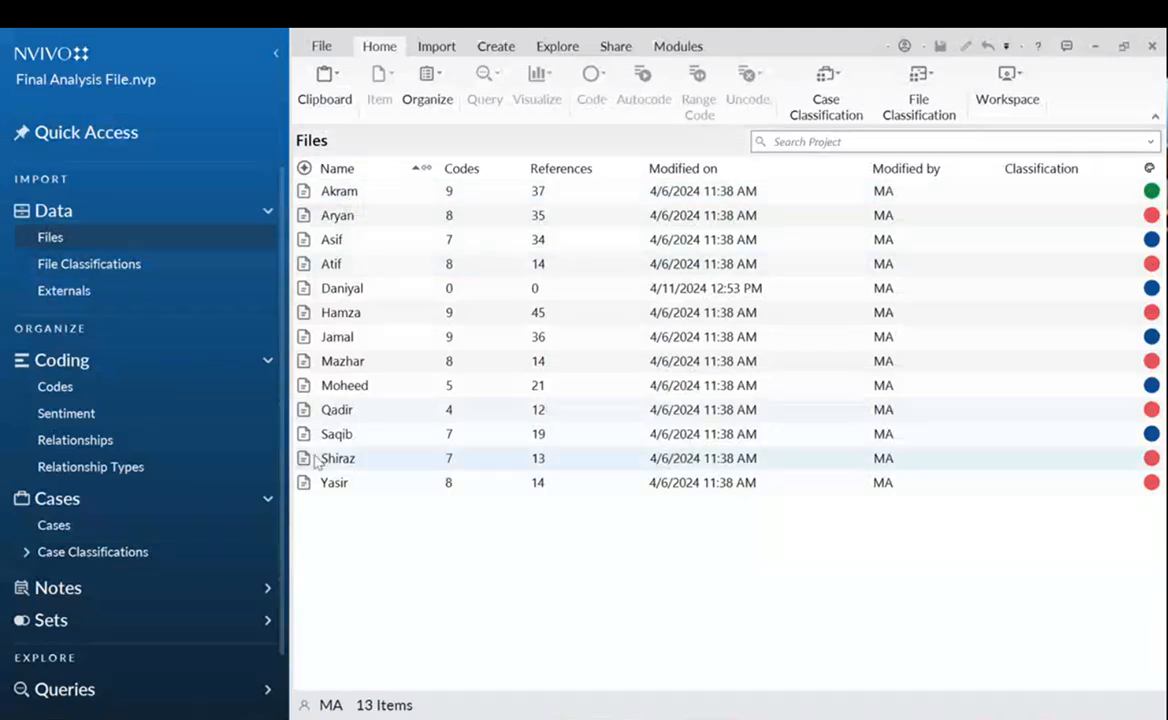
click(80, 414)
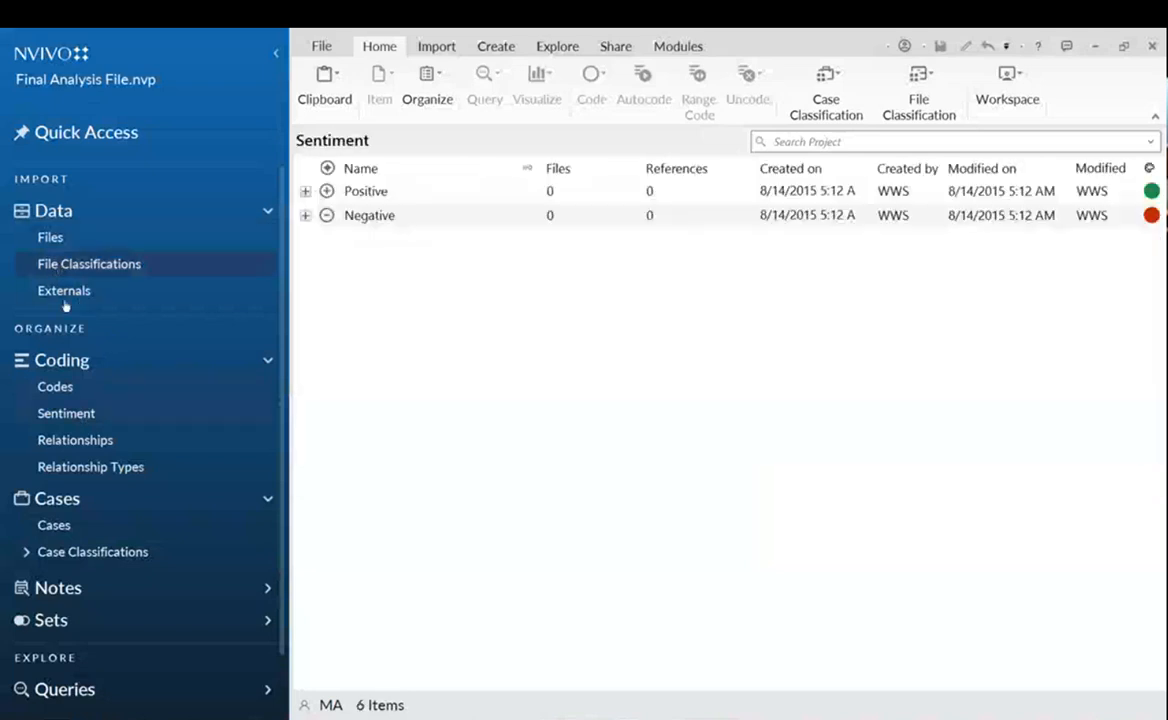
click(101, 526)
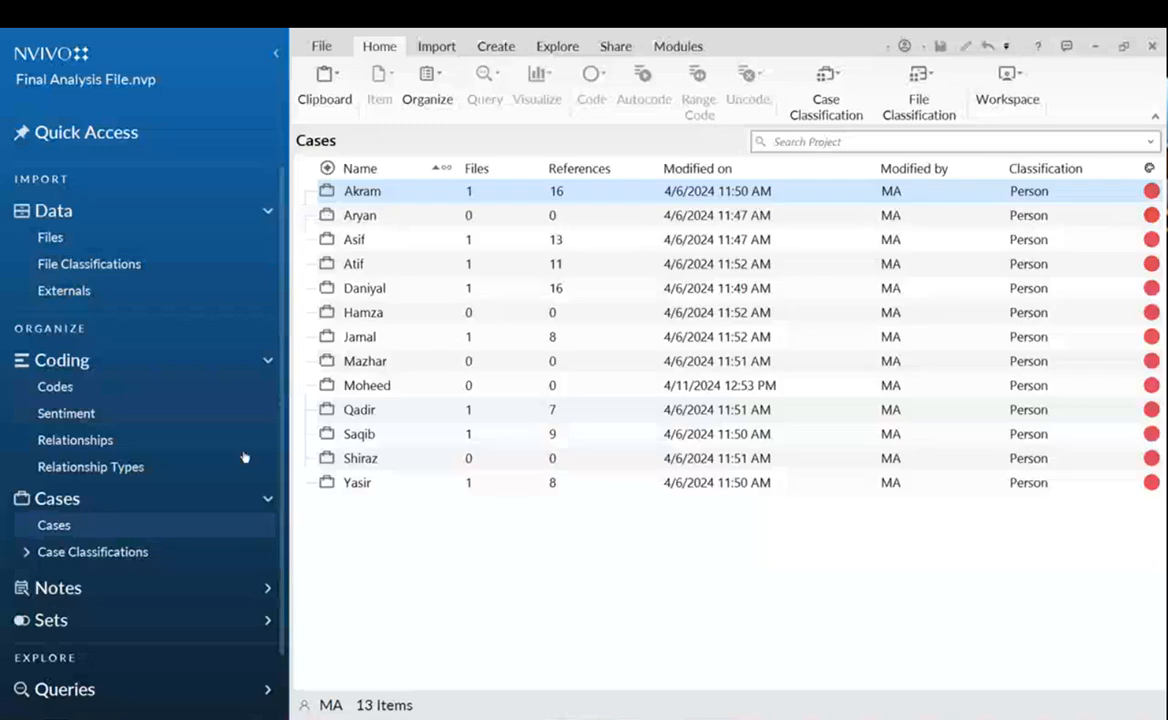
Start a Word Frequency query and restrict its search to the fifth interview file in the Files folder.
click(550, 49)
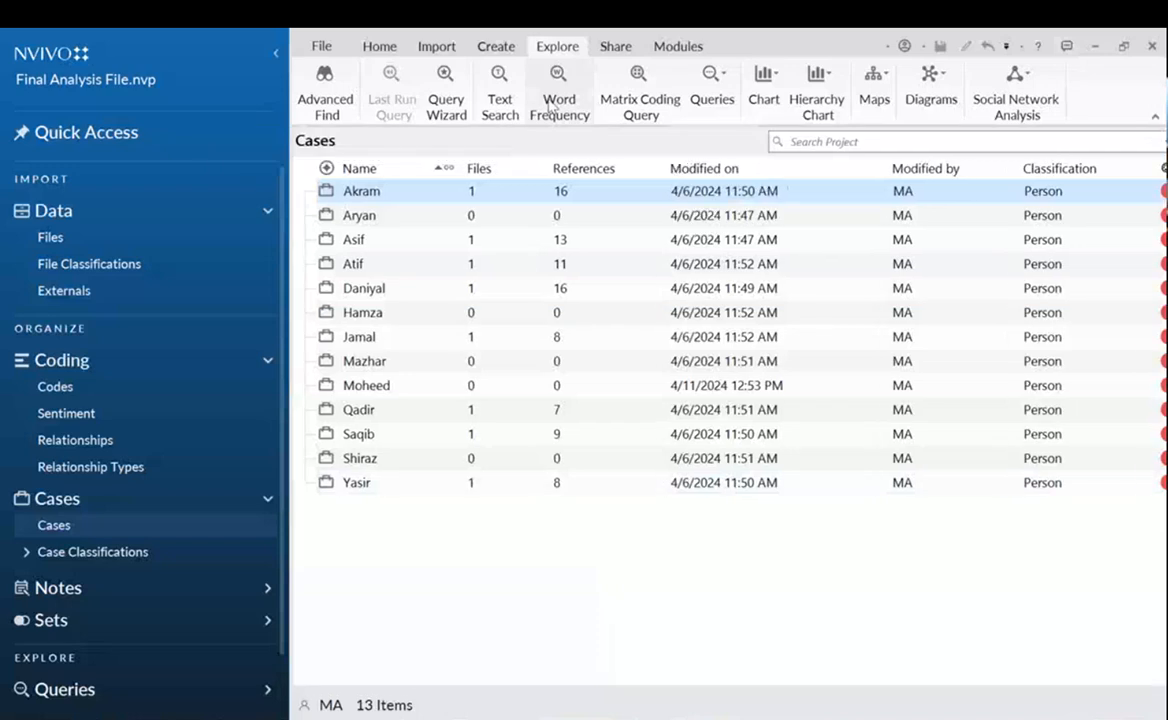
click(549, 107)
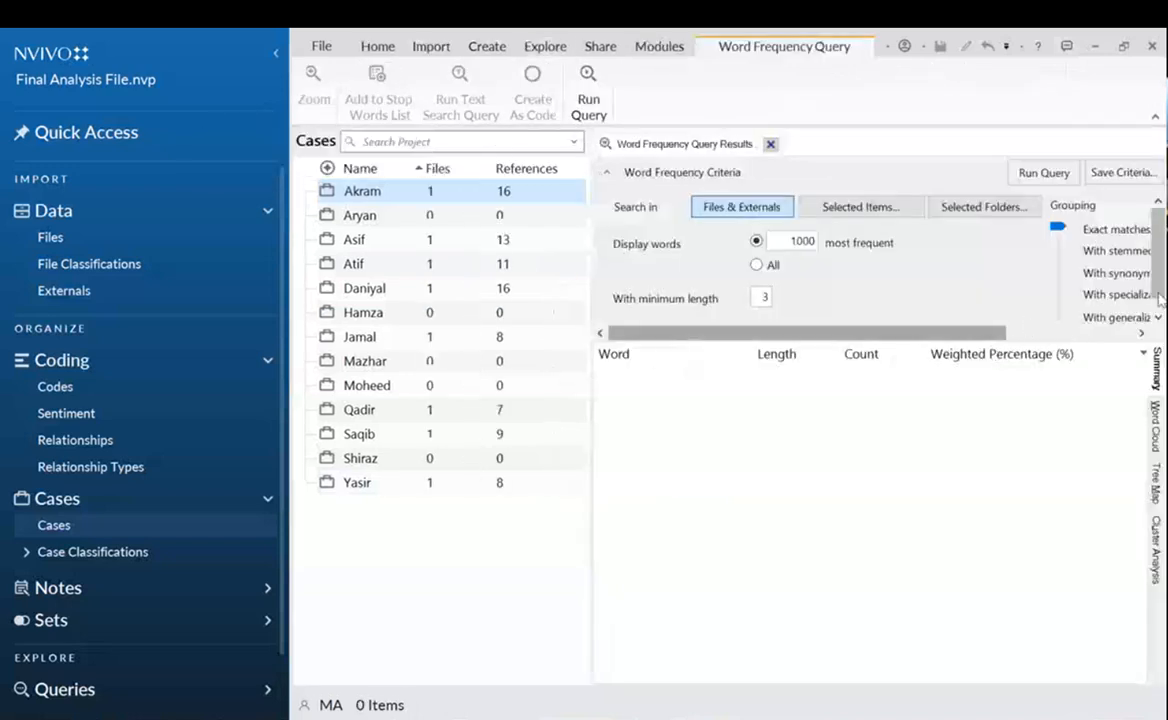
drag(592, 263, 424, 271)
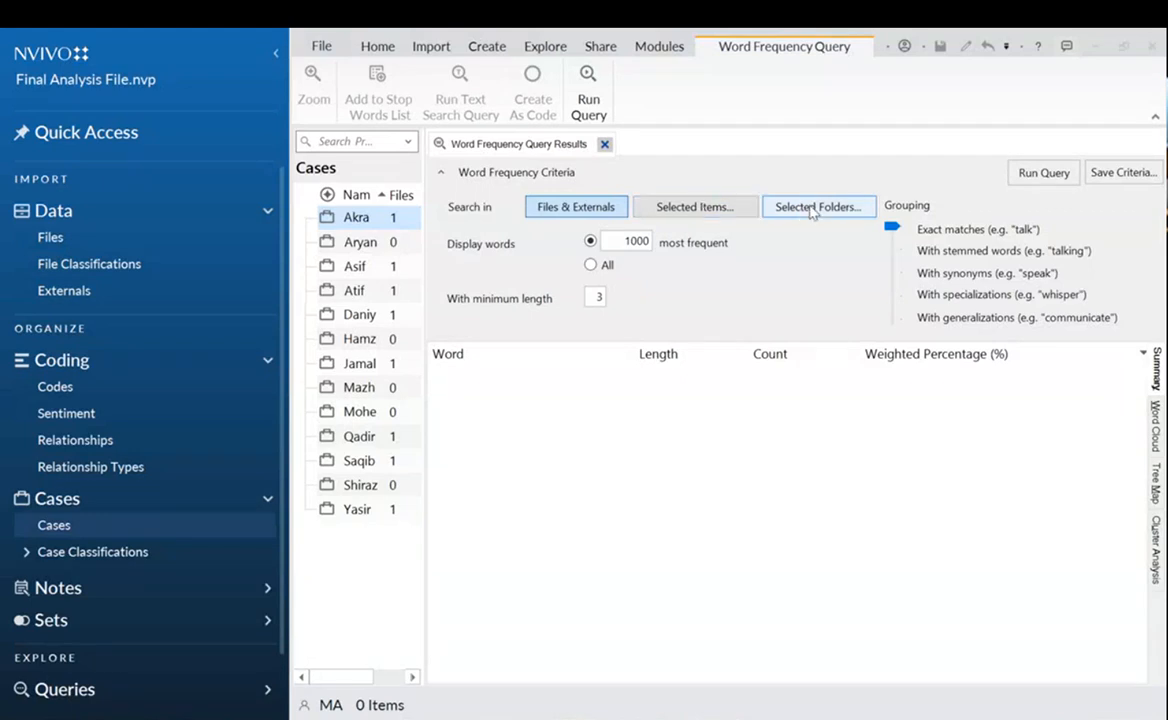
click(745, 210)
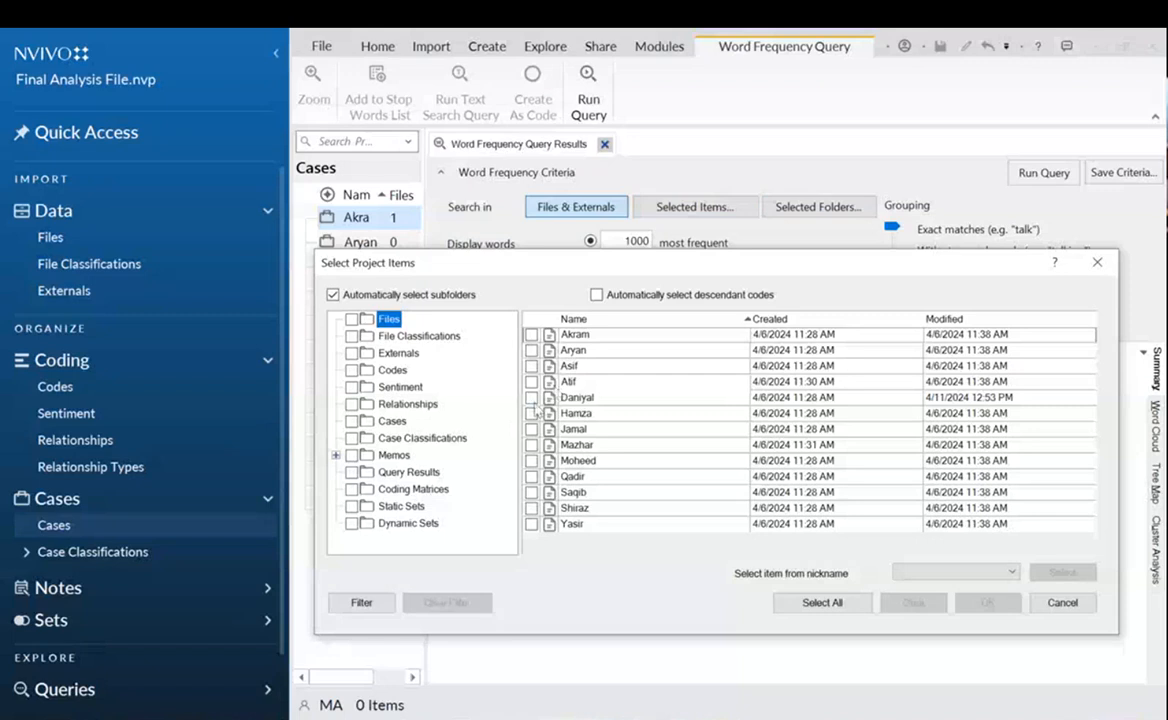
click(531, 397)
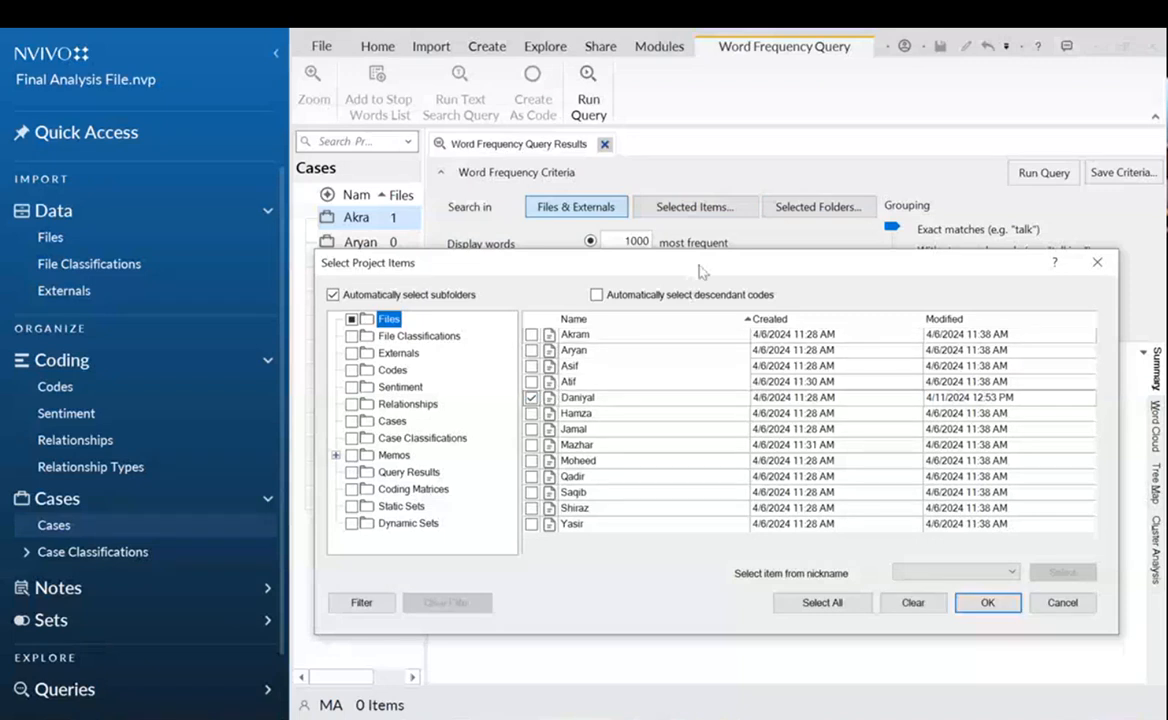
drag(700, 270, 490, 210)
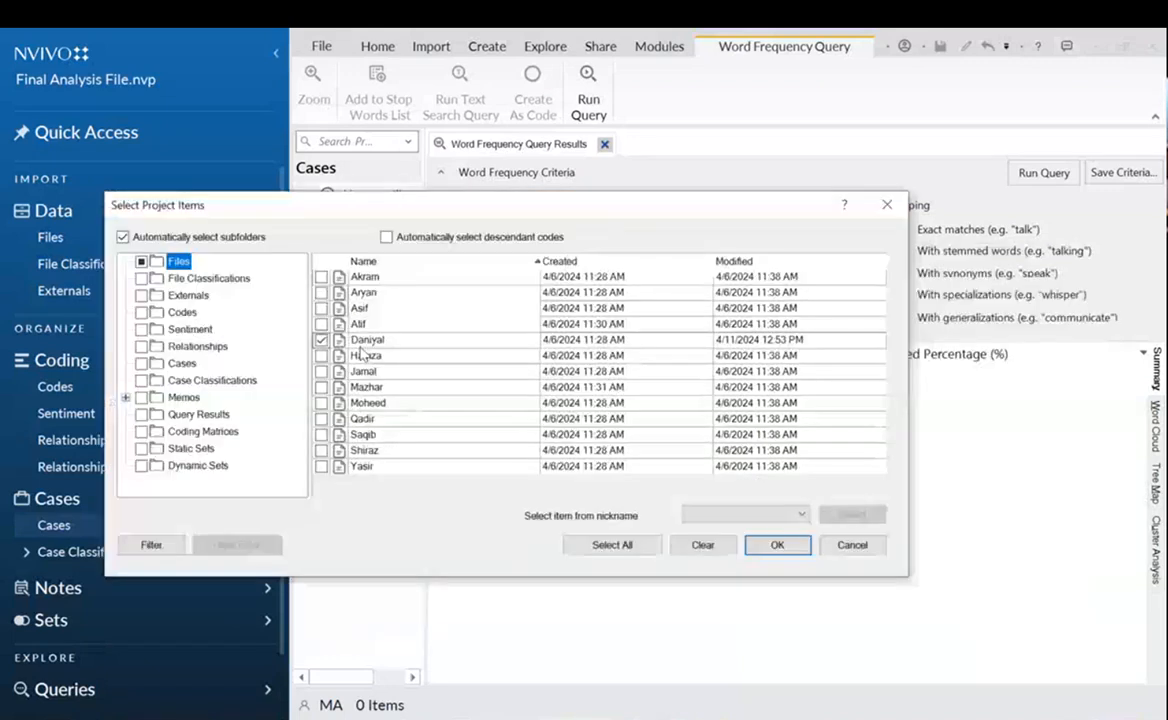
click(776, 545)
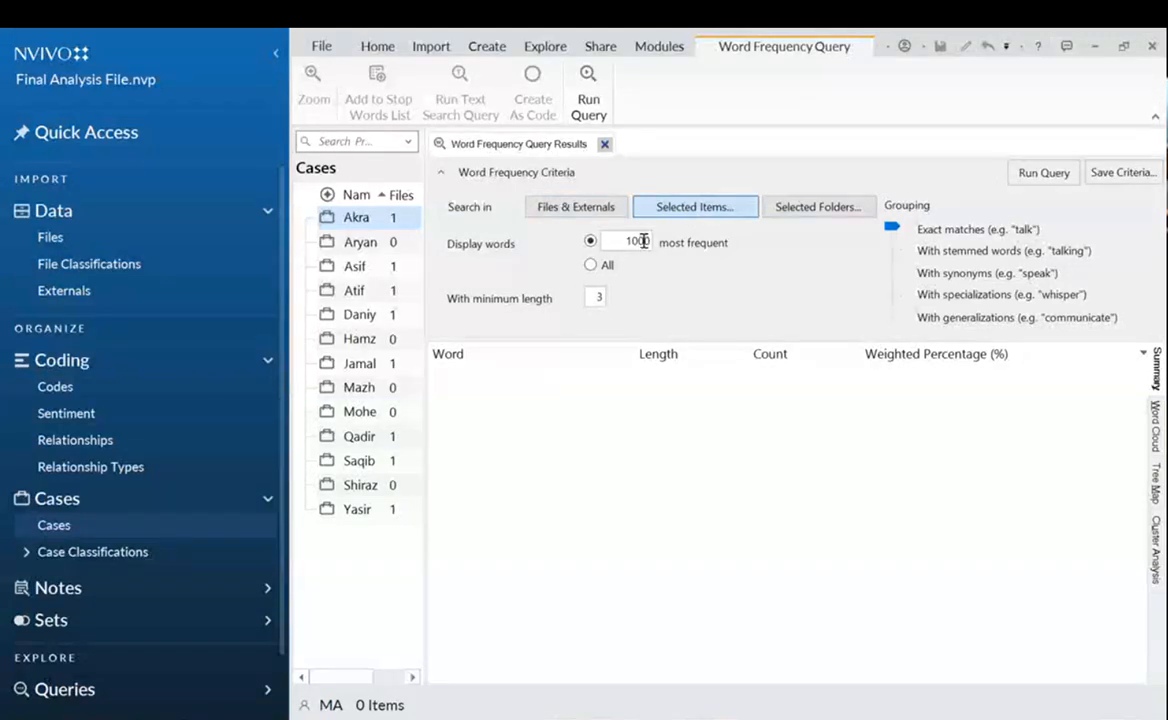
Limit the word frequency query to the 10 most frequent words with a minimum length of 4.
drag(636, 241, 707, 241)
key(BackSpace)
double_click(596, 297)
text(4)
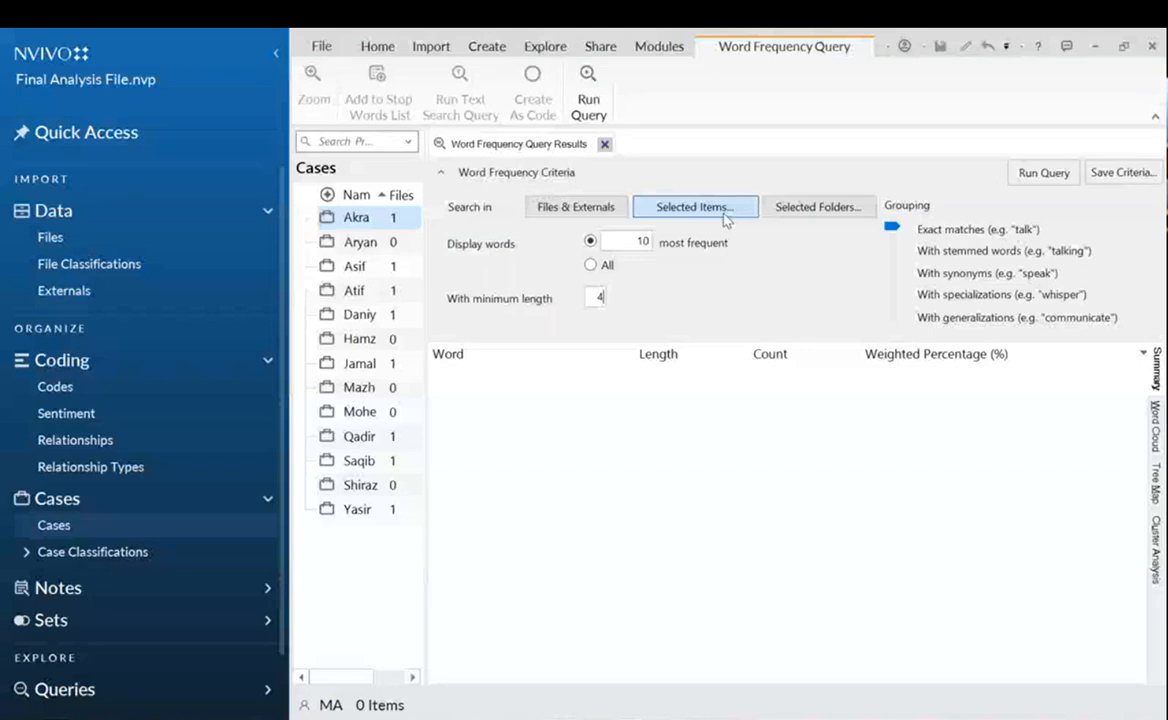
Set the query's grouping to stemmed words, run the query and dismiss the message.
click(926, 256)
click(966, 280)
click(933, 299)
click(949, 322)
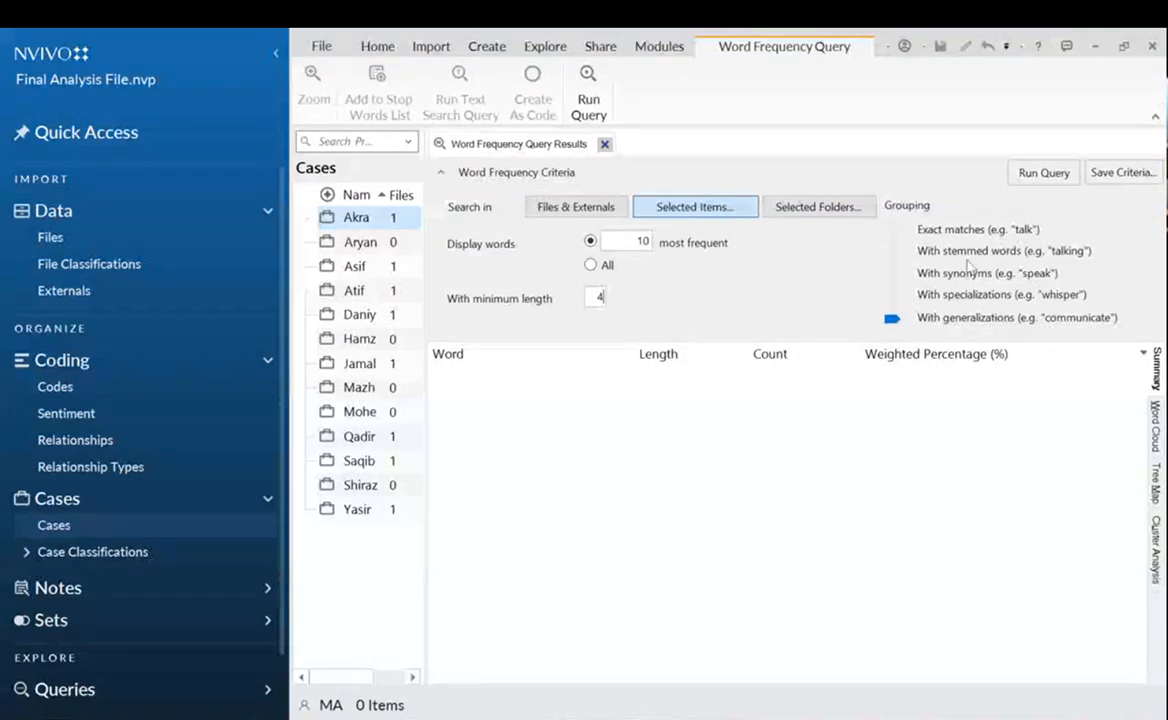
click(966, 256)
click(1018, 173)
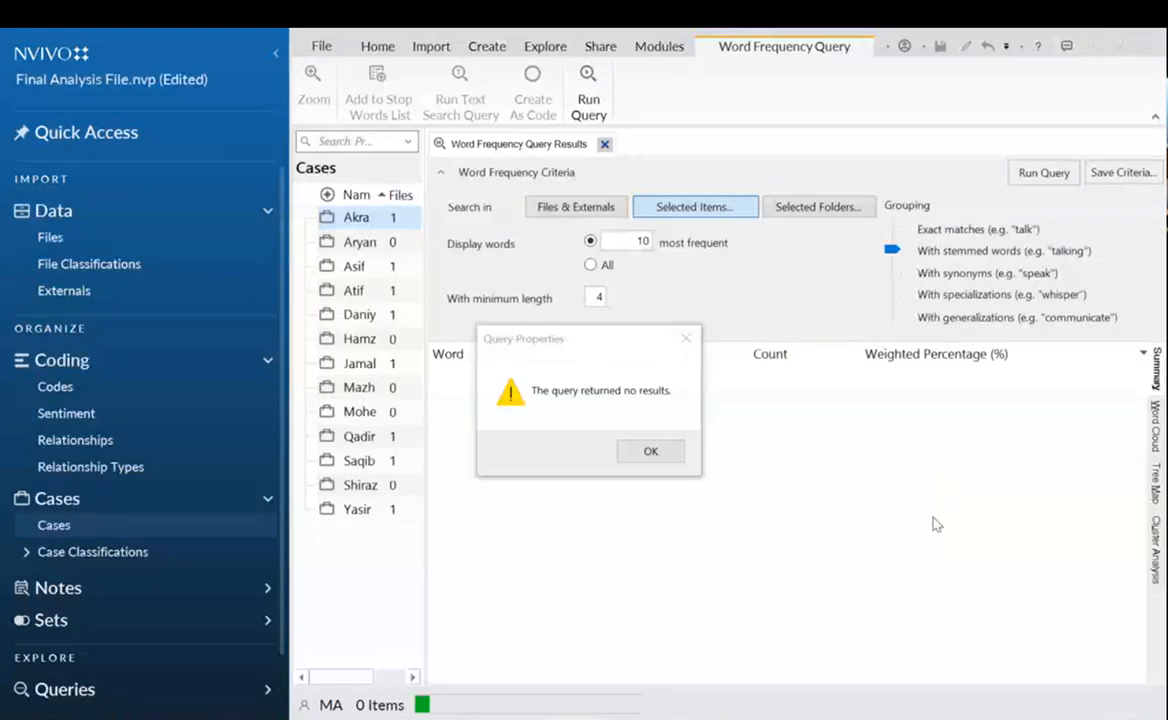
click(652, 452)
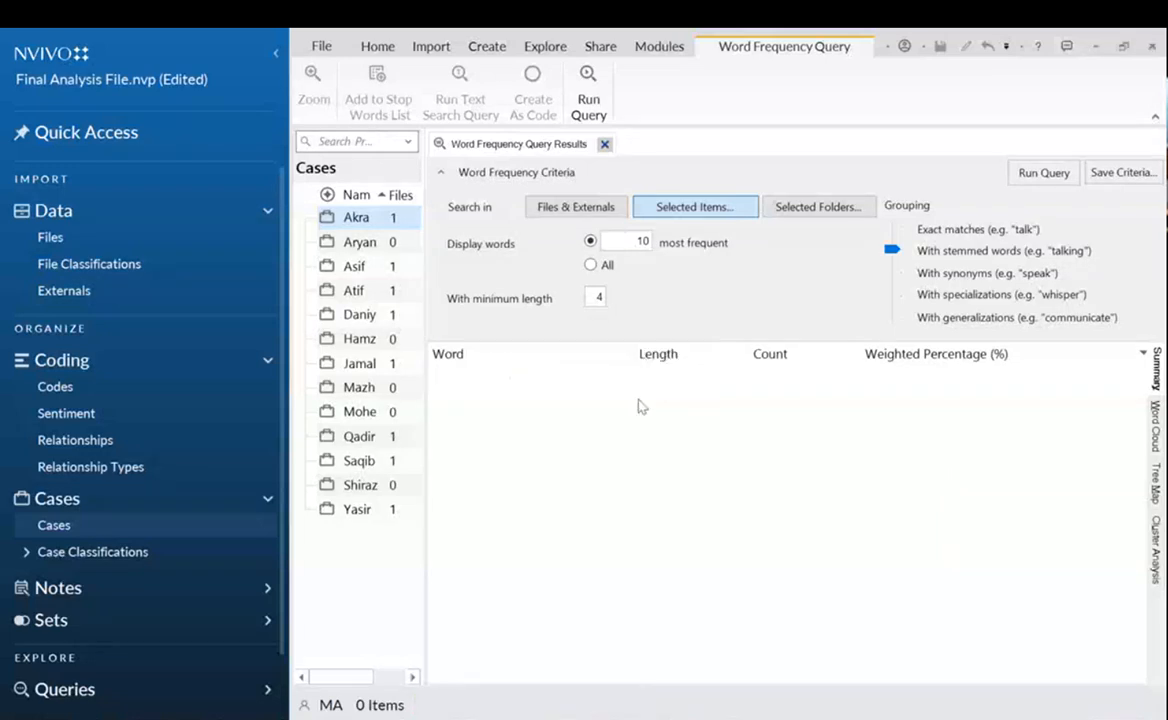
Delete the fifth case from the Cases list and confirm the deletion.
click(362, 318)
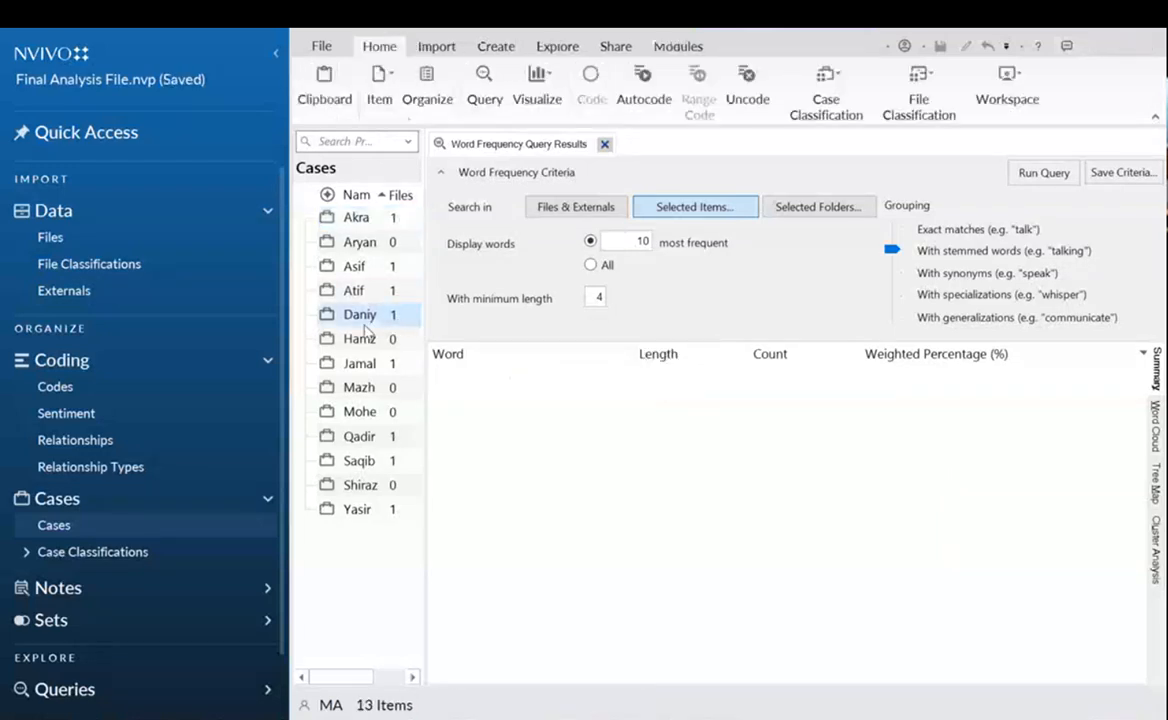
key(Delete)
key(Return)
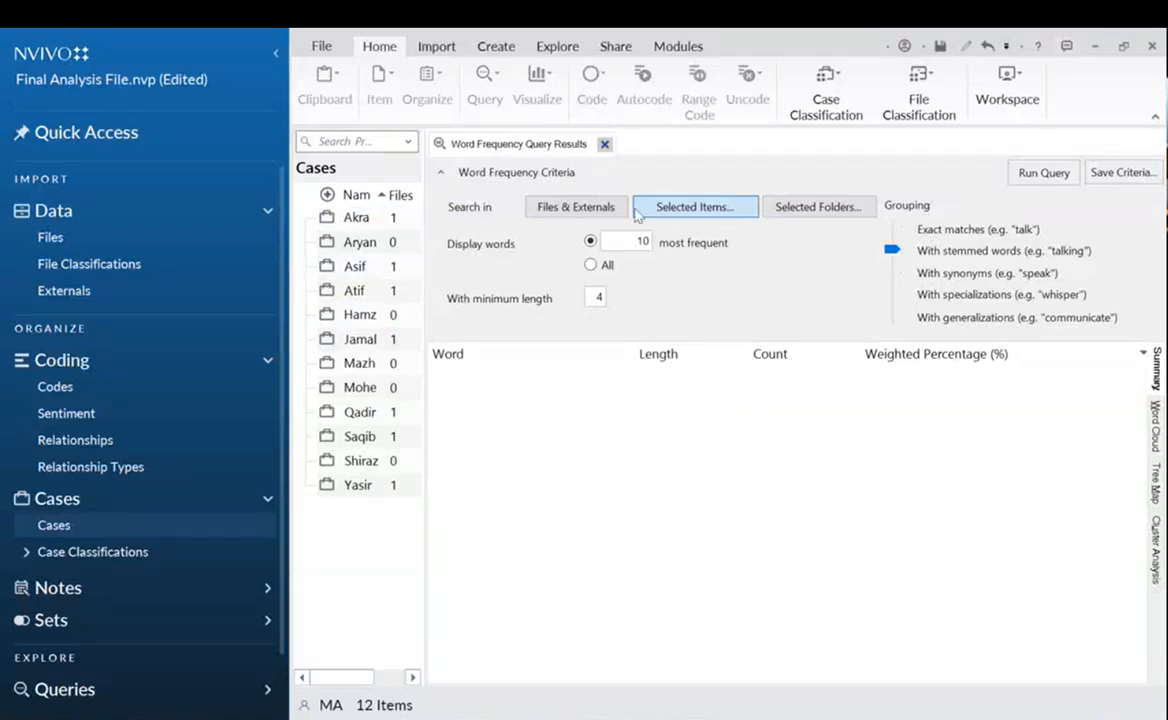
click(690, 206)
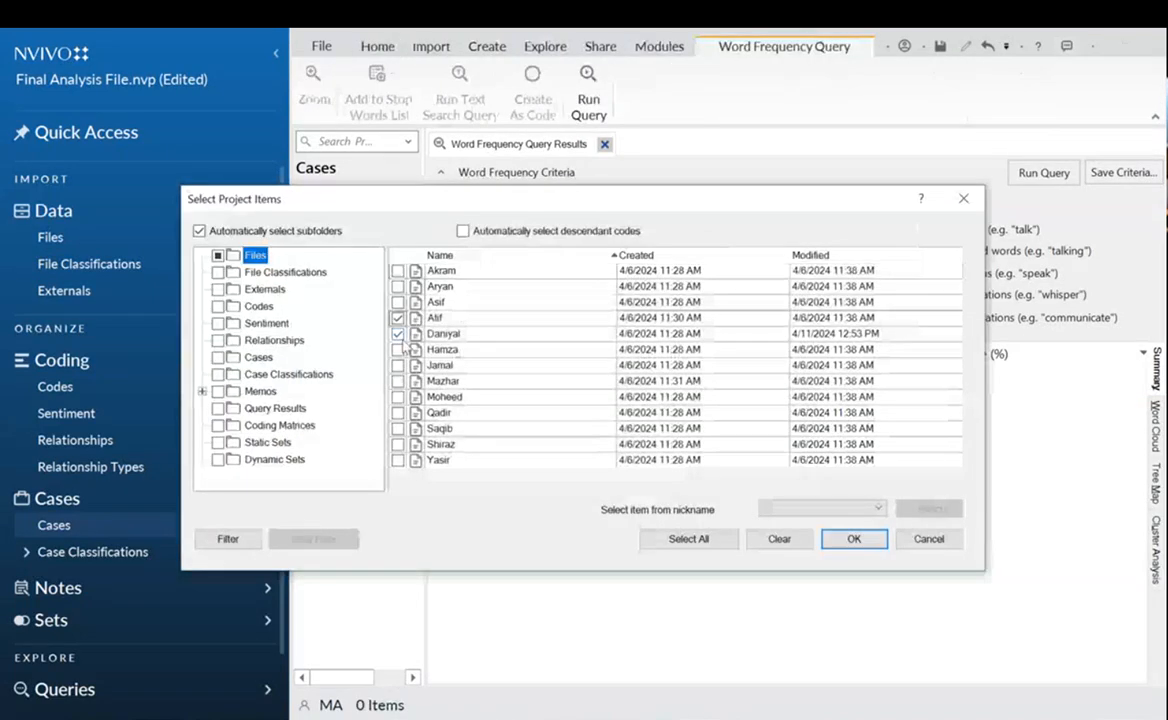
click(398, 317)
click(398, 349)
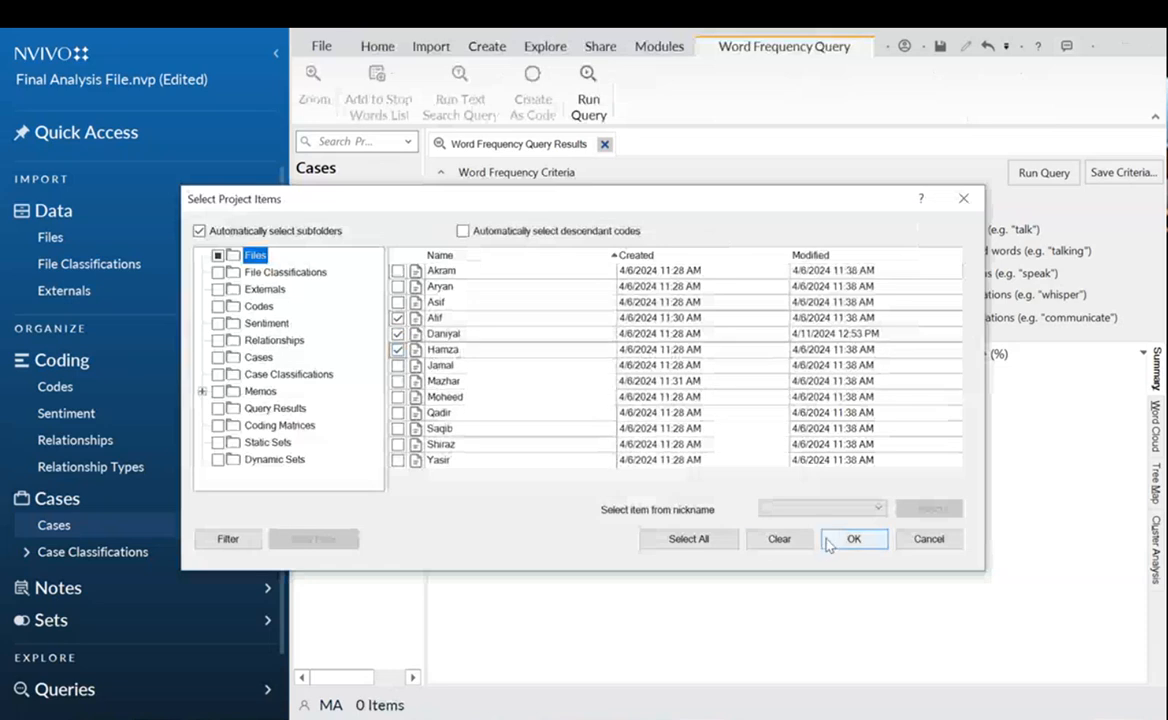
drag(766, 209, 622, 222)
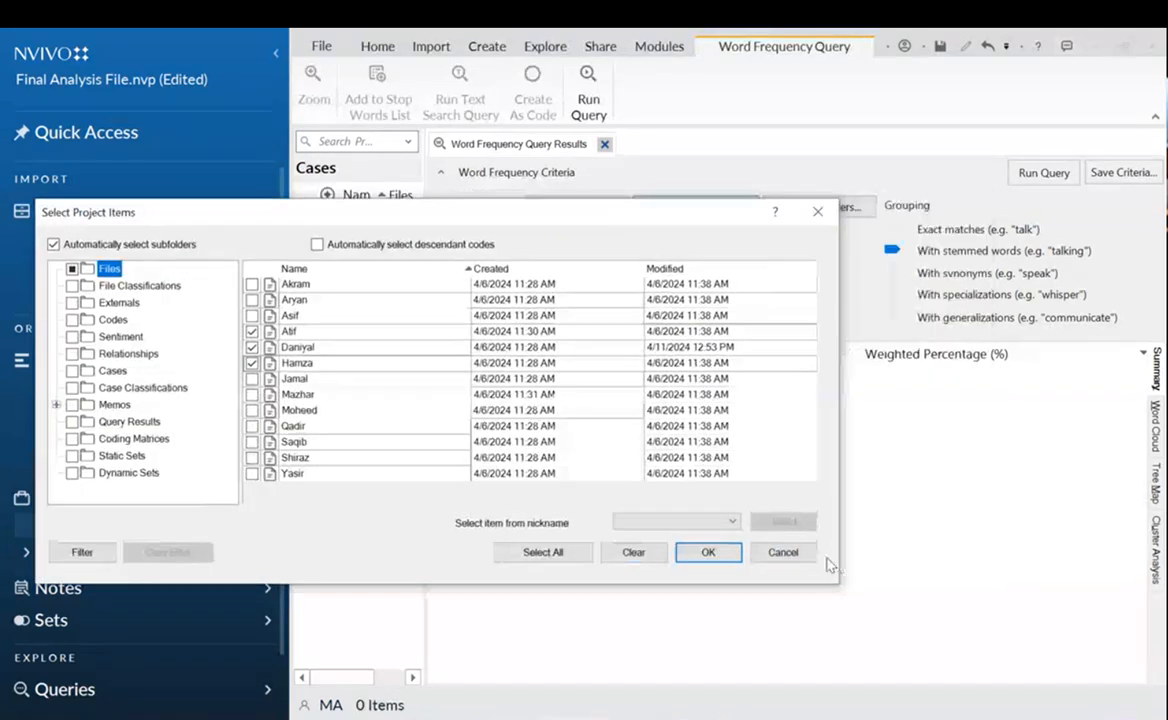
click(812, 557)
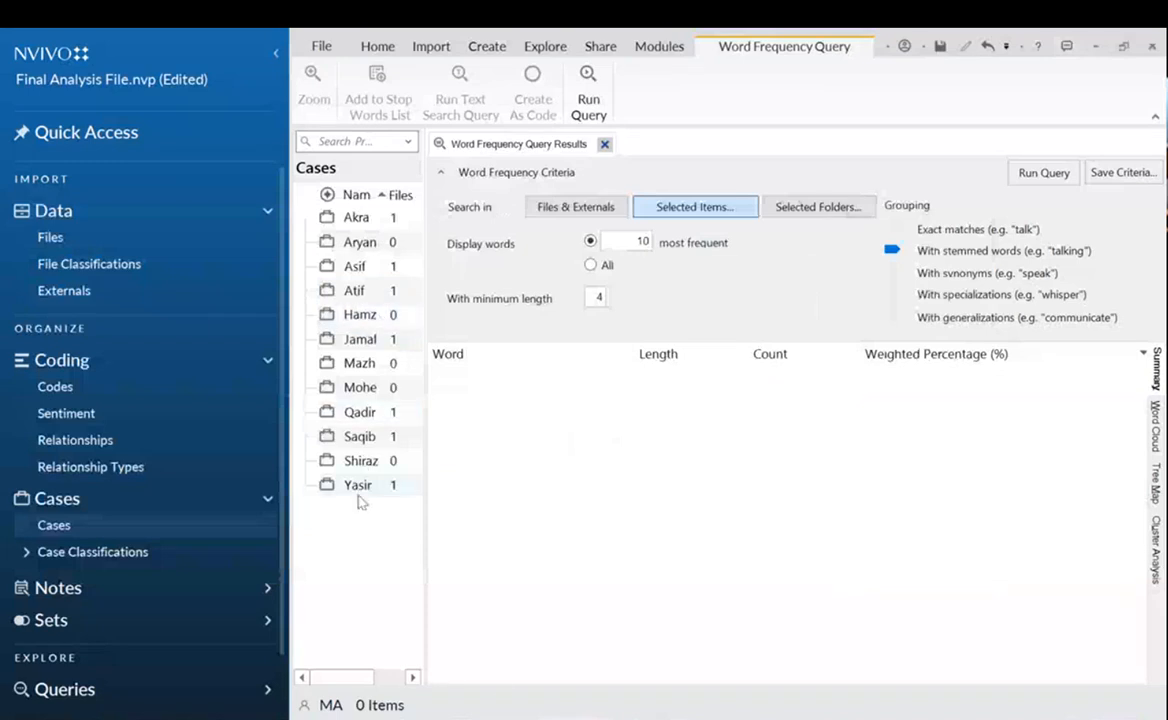
click(520, 717)
click(820, 469)
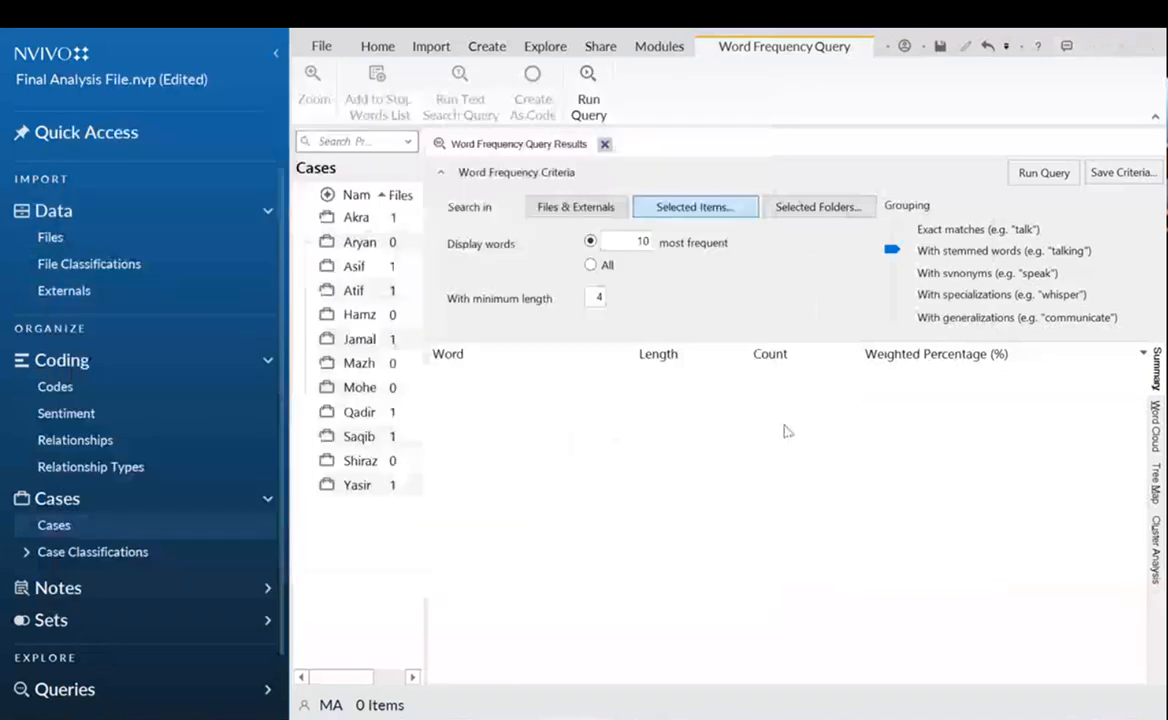
Try to import the participant's interview Word document from the NVivo folder on the Desktop, and dismiss the error.
click(431, 46)
click(436, 86)
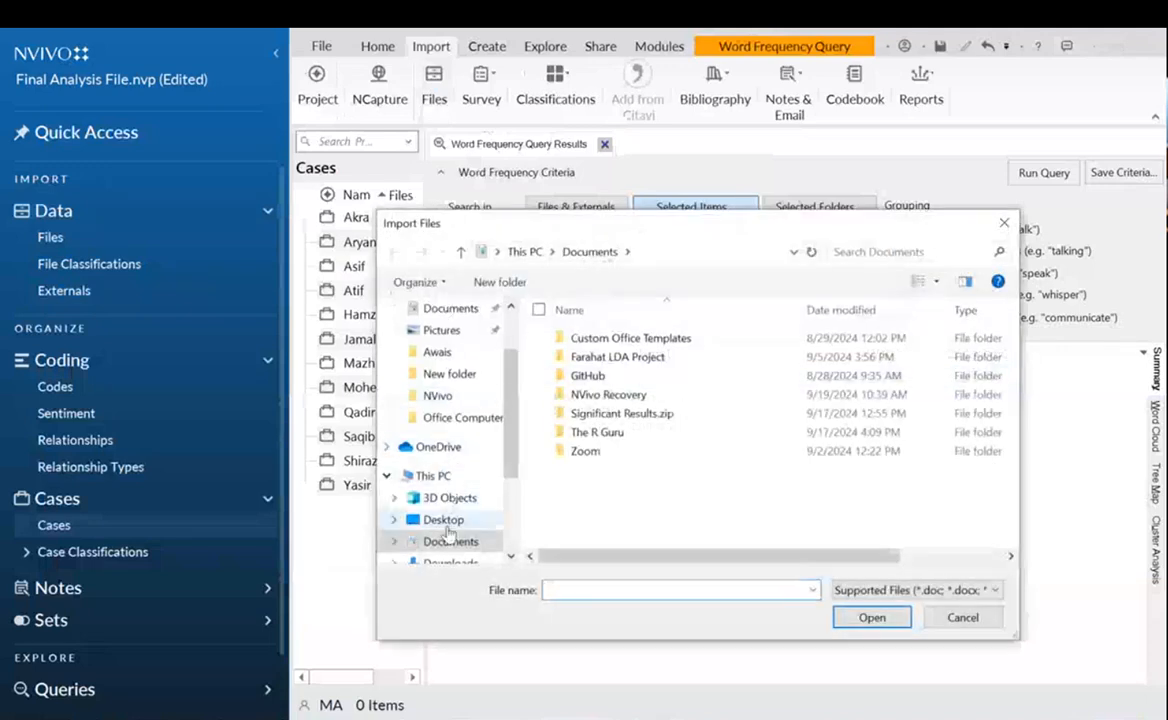
click(443, 519)
double_click(688, 375)
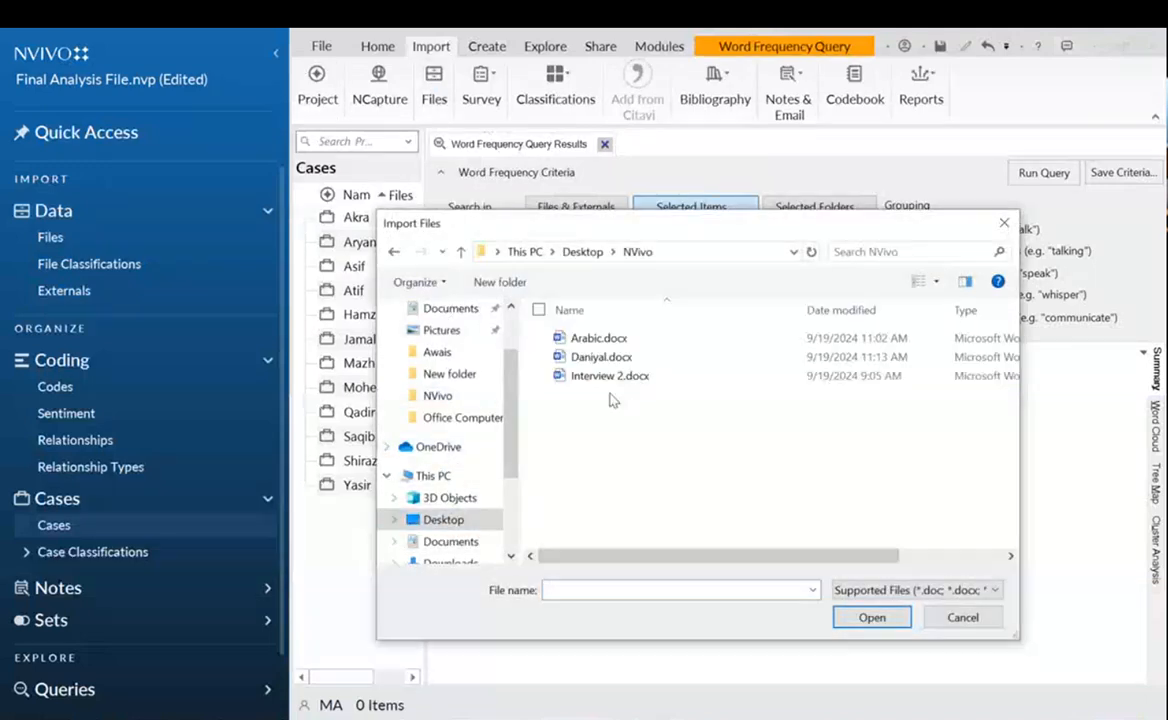
double_click(589, 357)
click(668, 347)
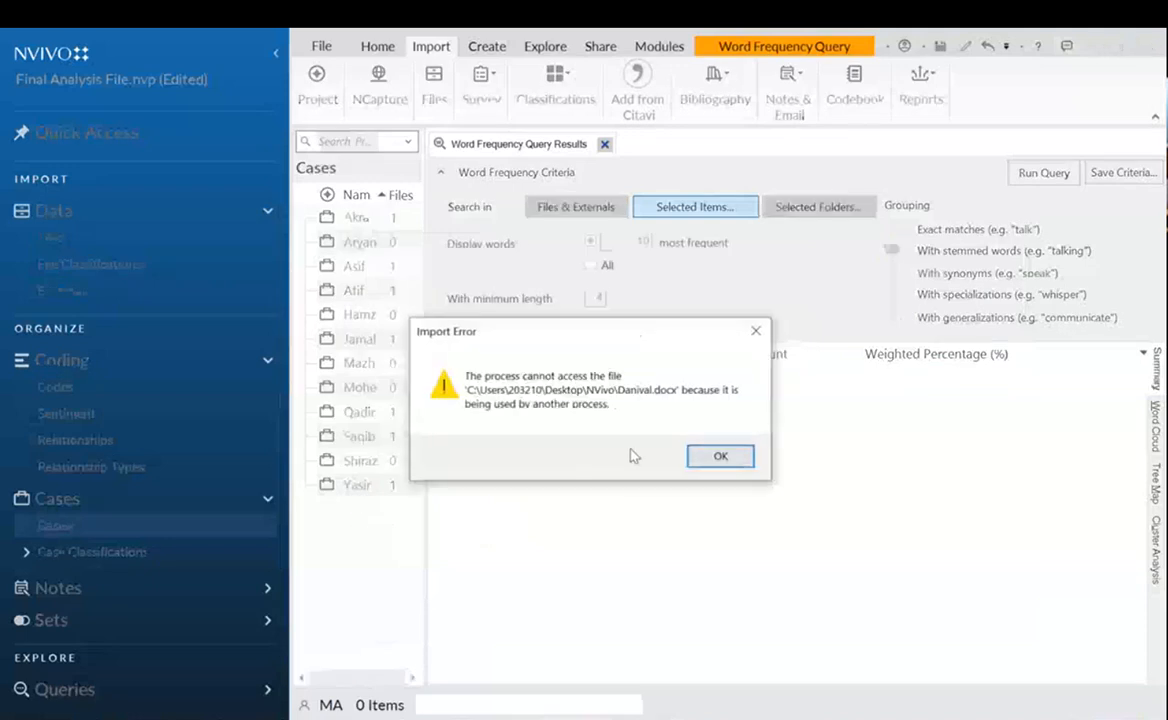
click(712, 716)
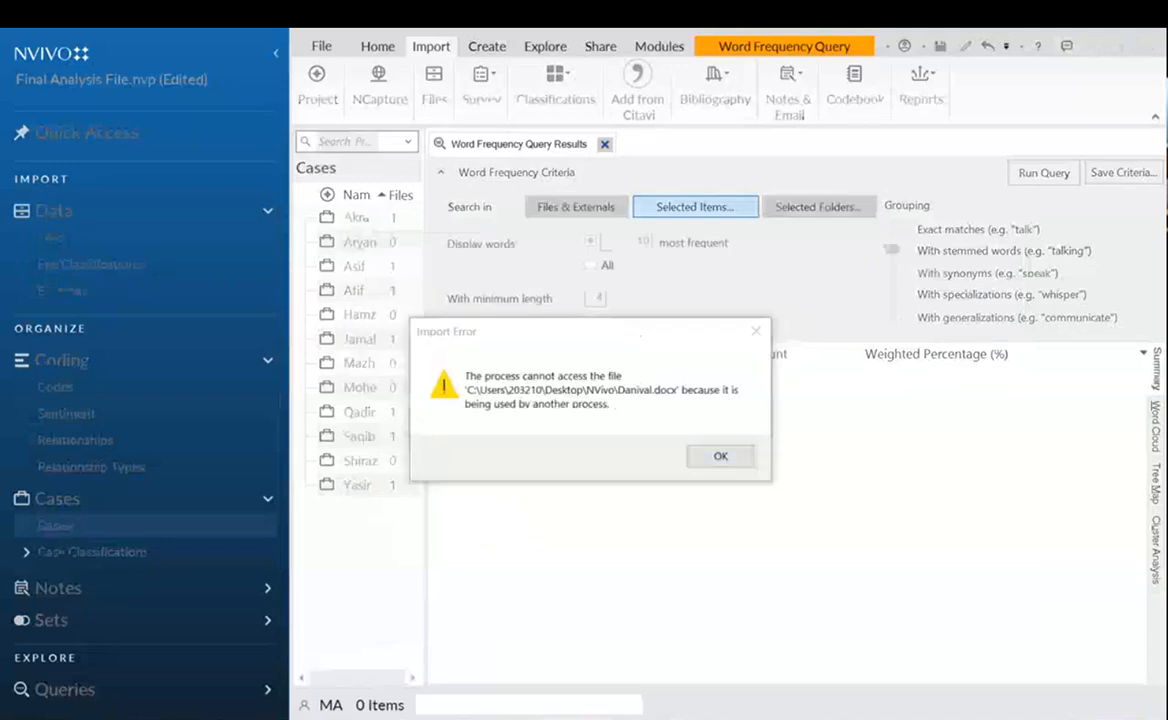
click(757, 333)
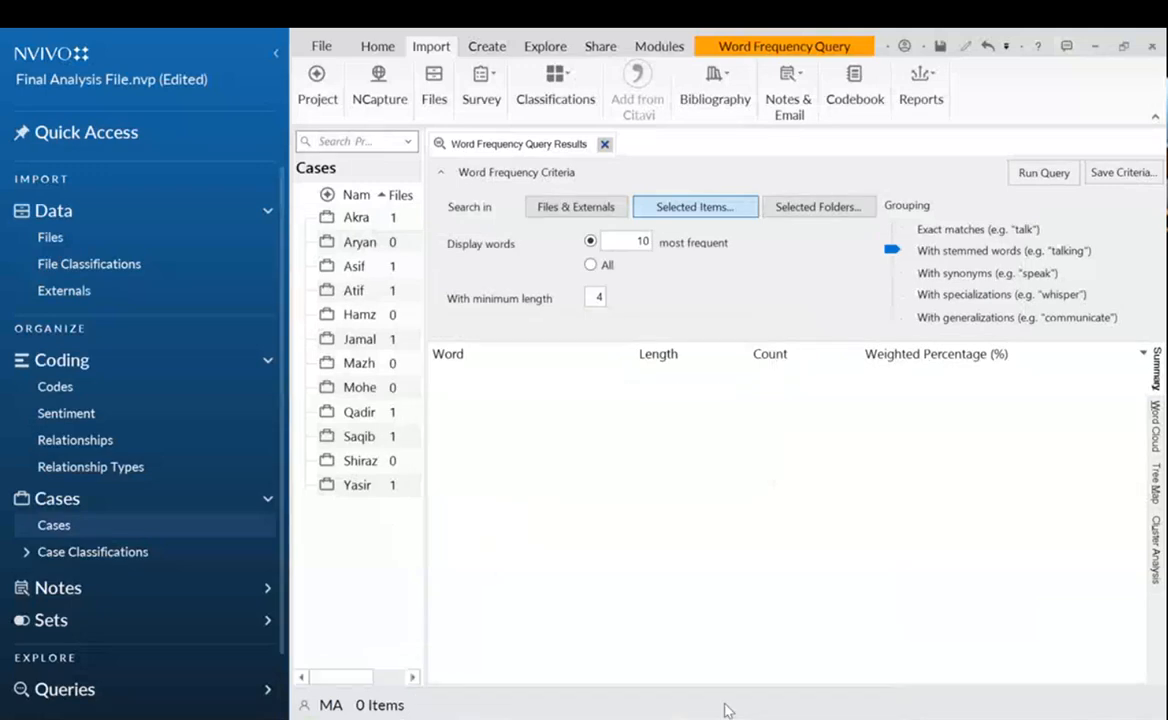
mouse_move(725, 712)
click(595, 615)
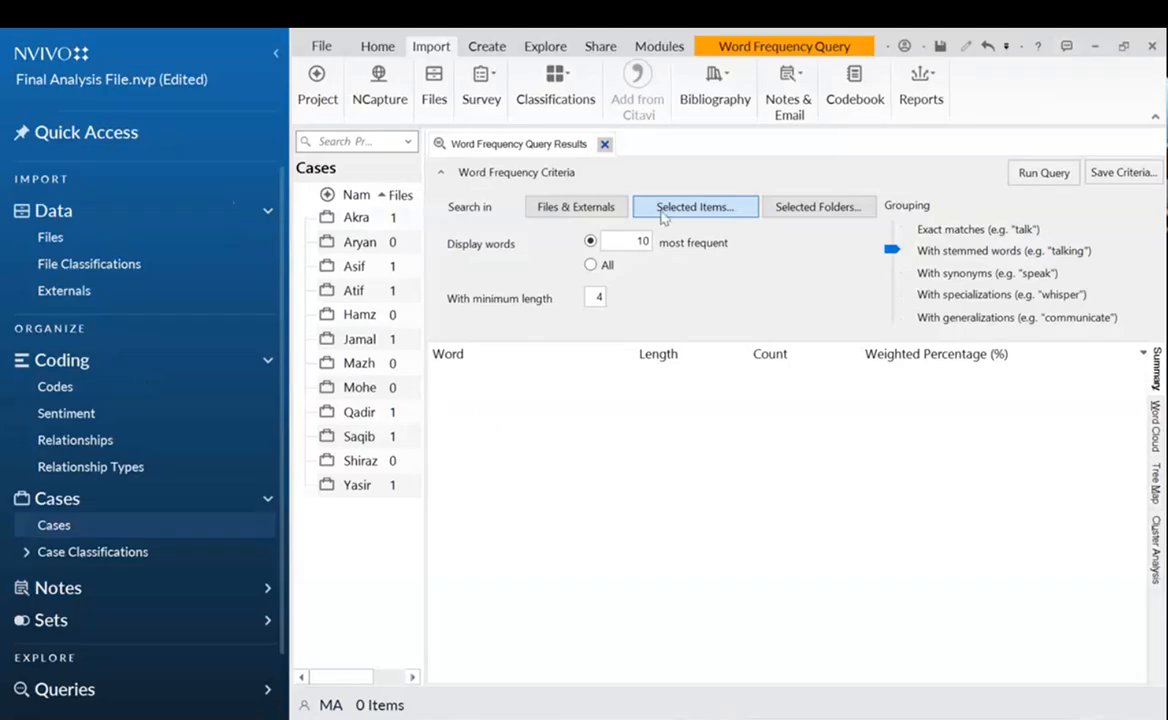
Check which items the query searches, leave the selection unchanged, and open the fifth interview document from the project's files.
click(660, 213)
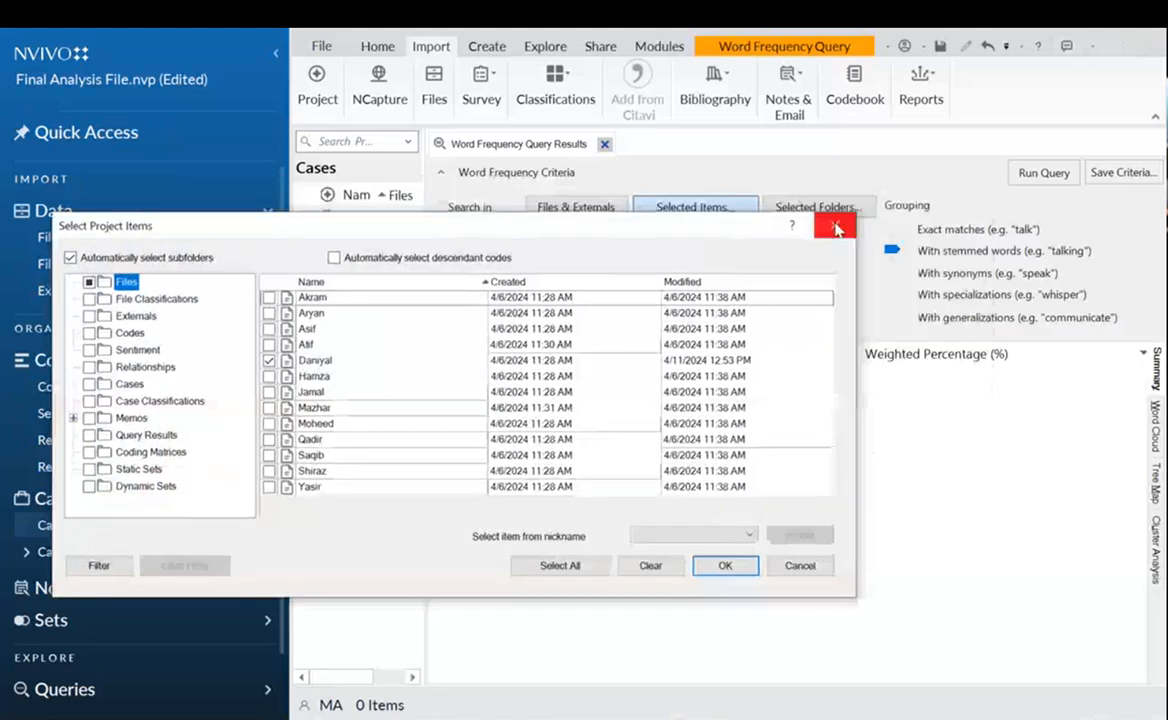
click(836, 228)
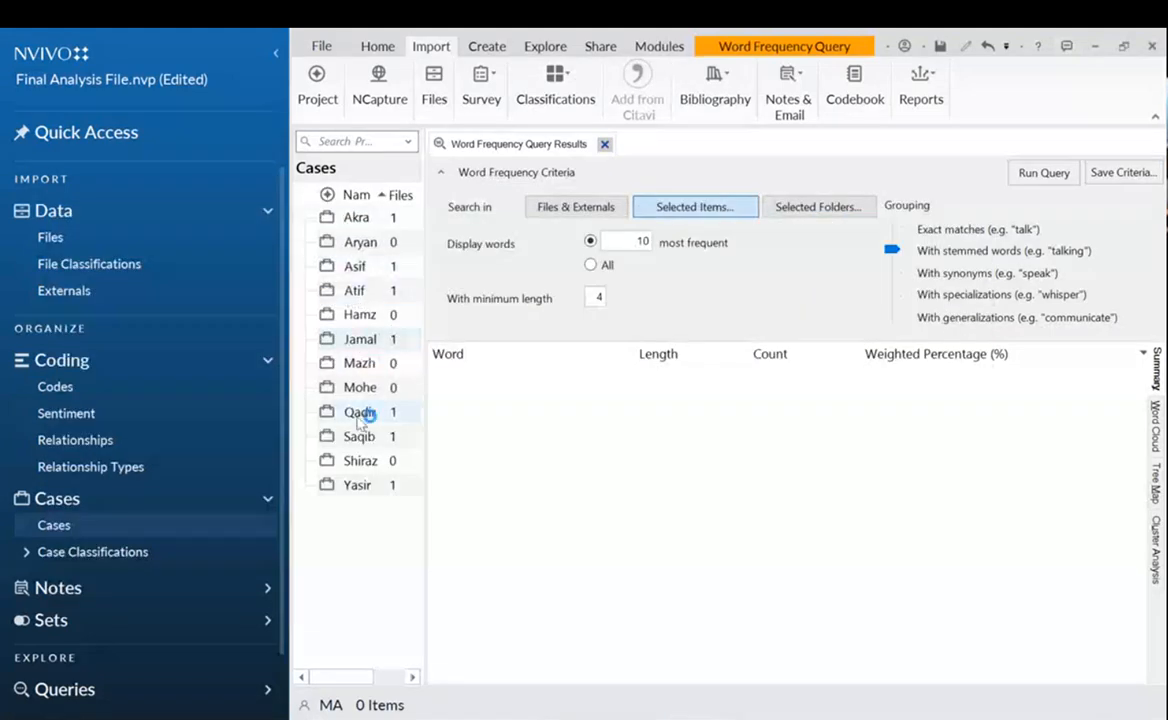
click(70, 238)
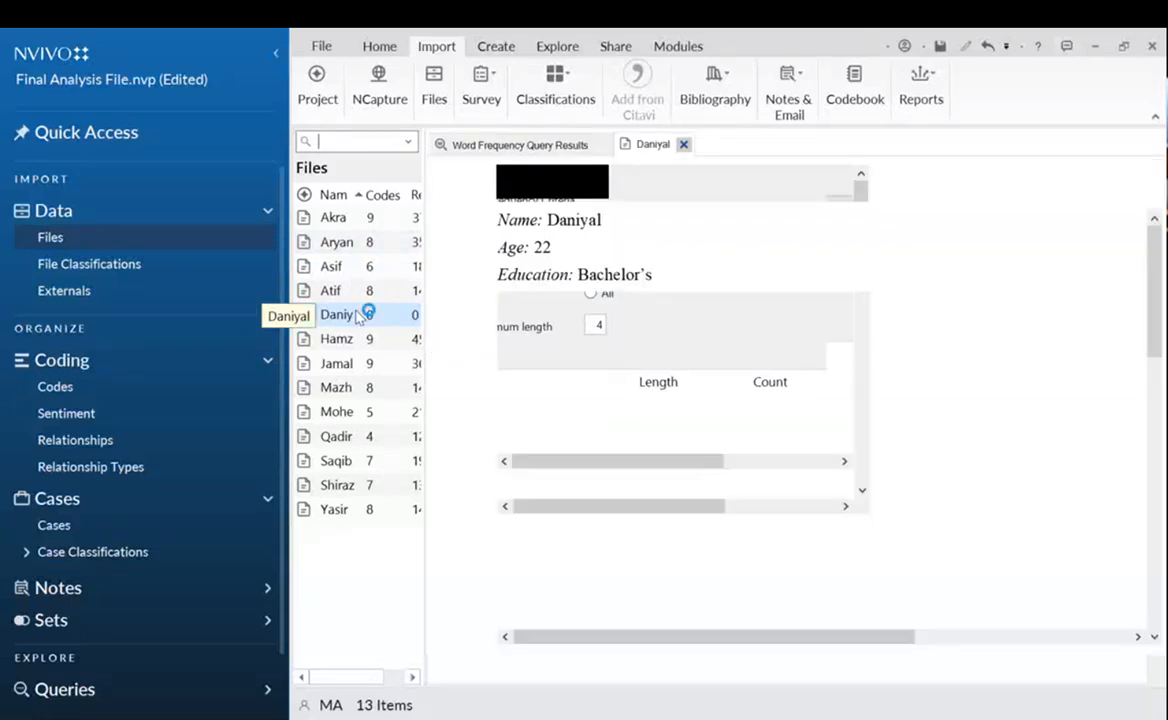
Close the interview document, rerun the word frequency query on the same selected items, dismiss the message and close the query.
click(683, 144)
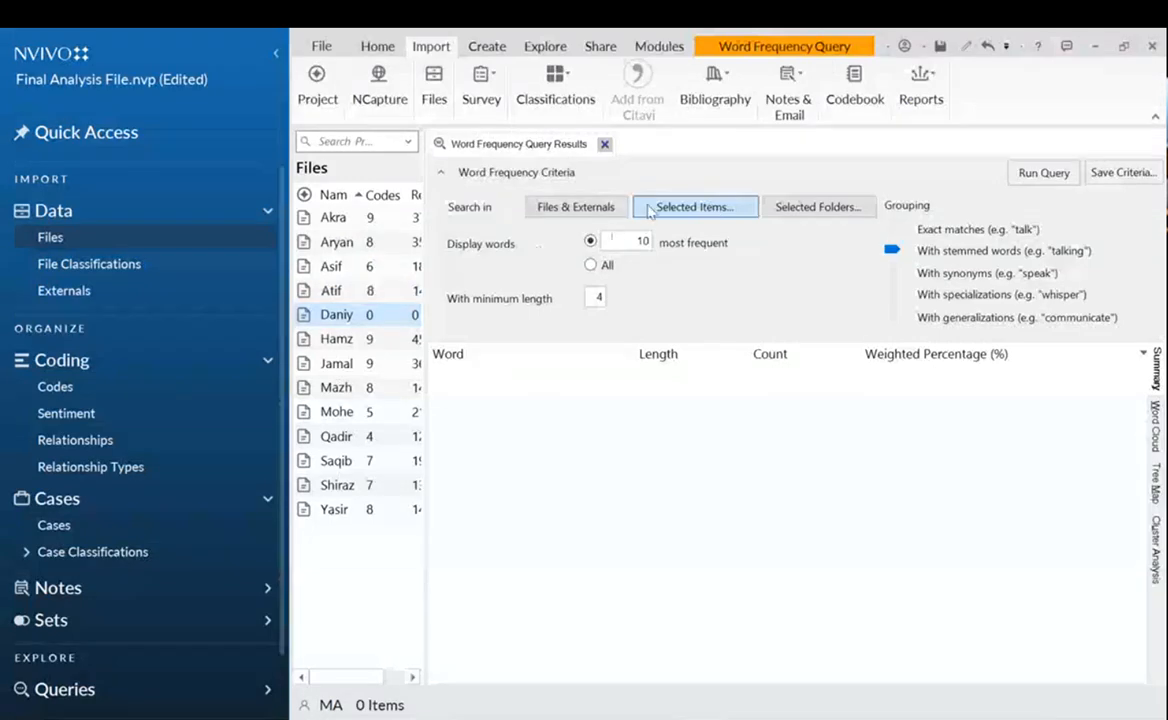
click(648, 209)
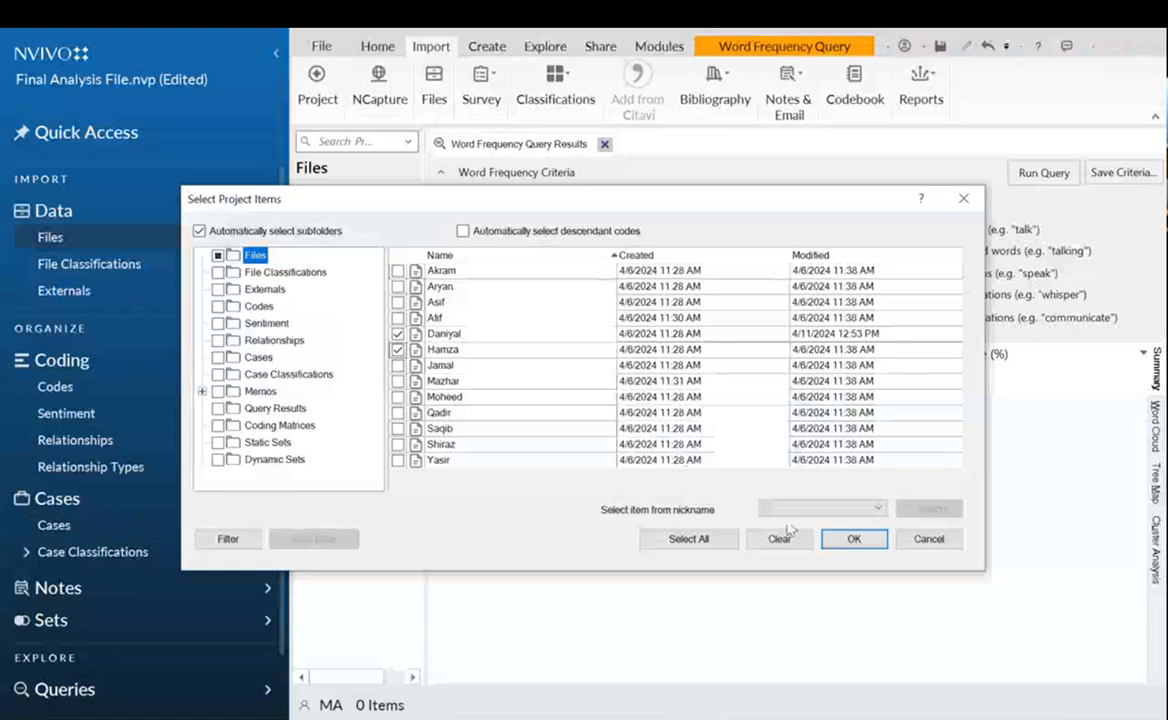
click(853, 538)
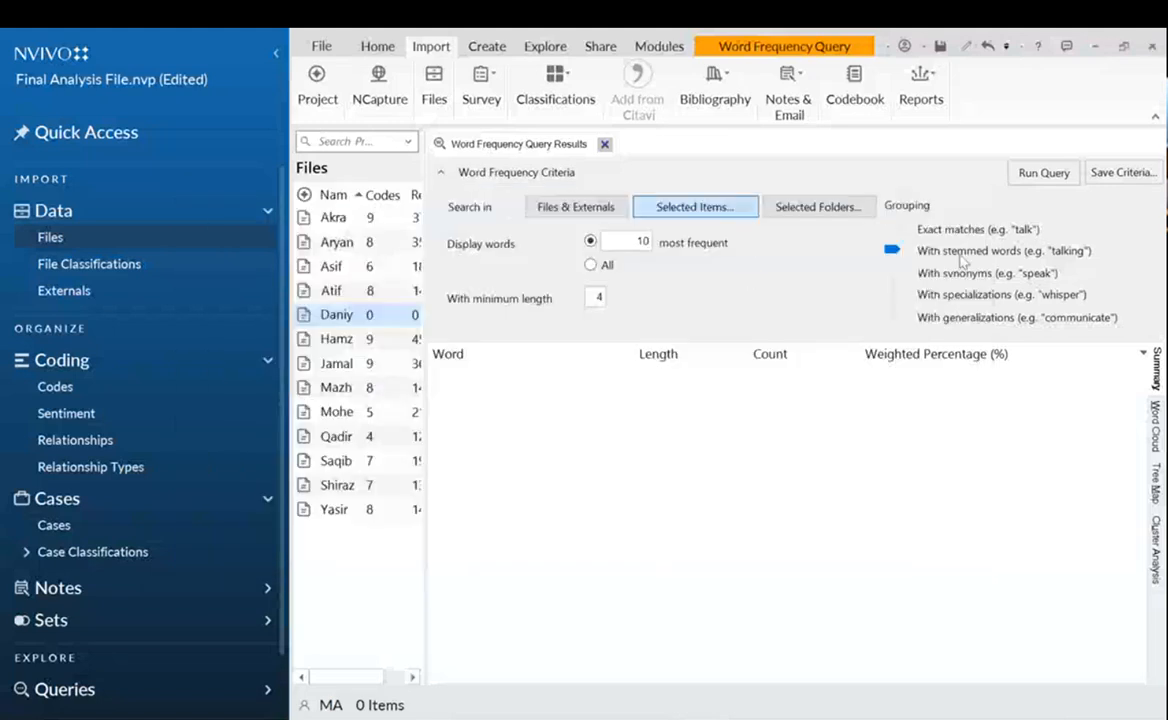
click(1043, 176)
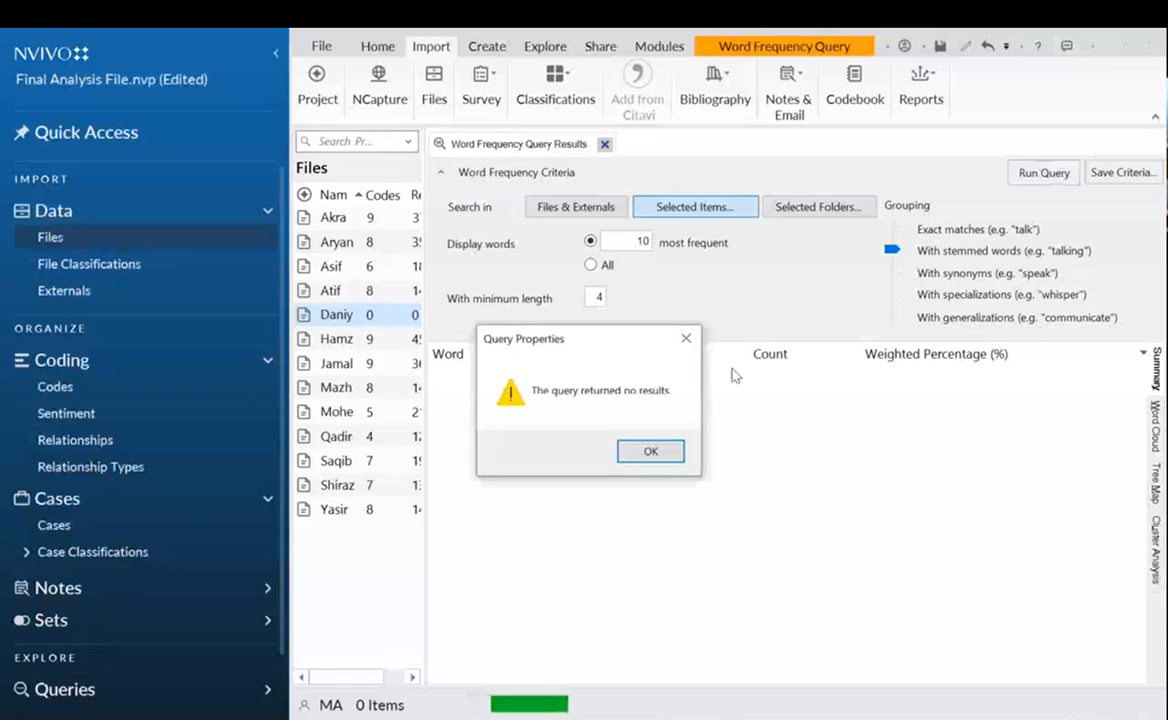
click(650, 452)
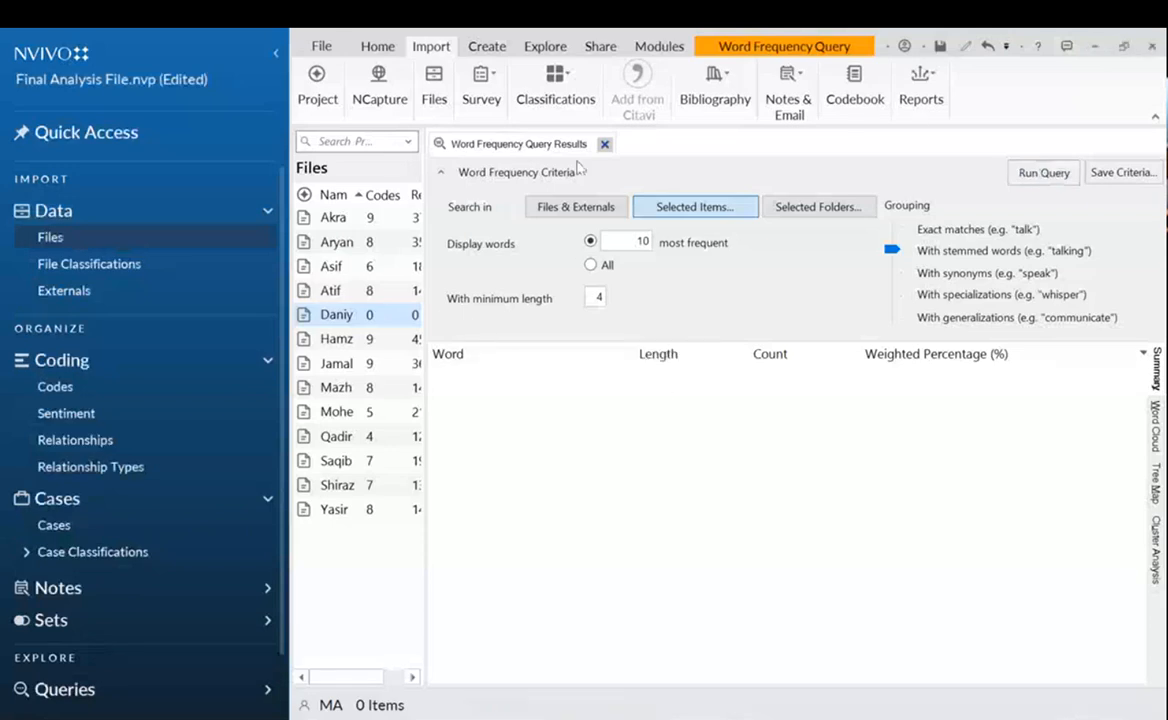
click(604, 145)
Run a new word frequency query for the 10 most frequent stemmed words with minimum length 4, and dismiss the message.
click(556, 46)
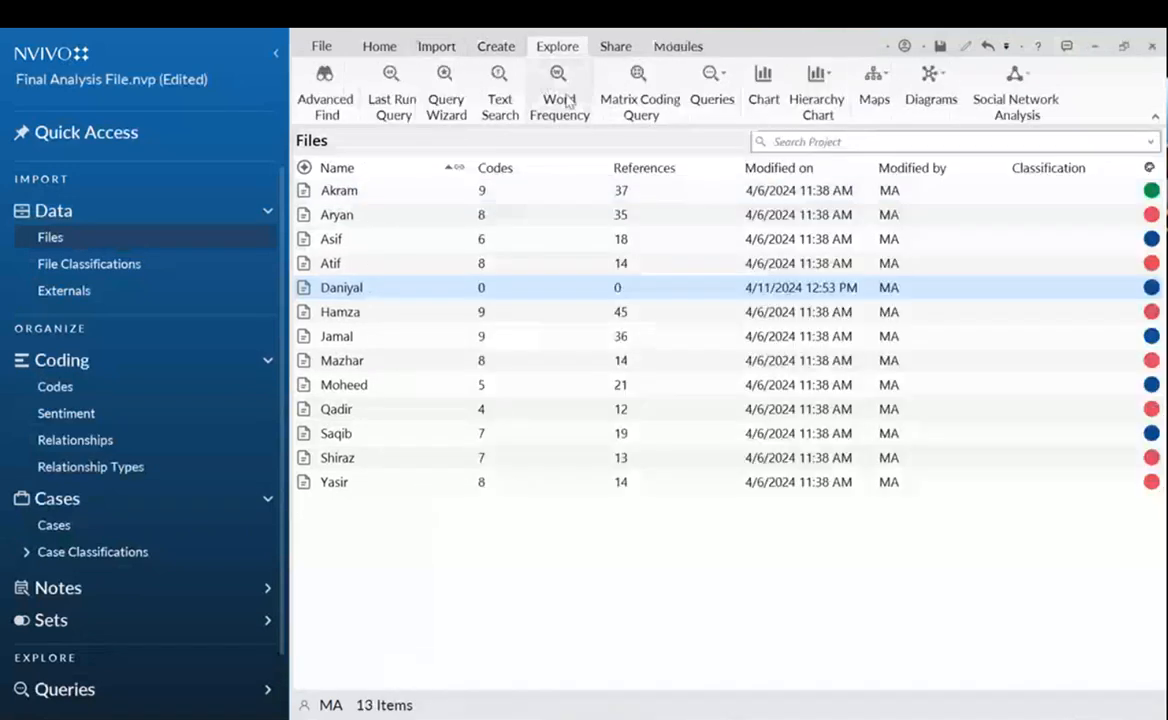
click(572, 94)
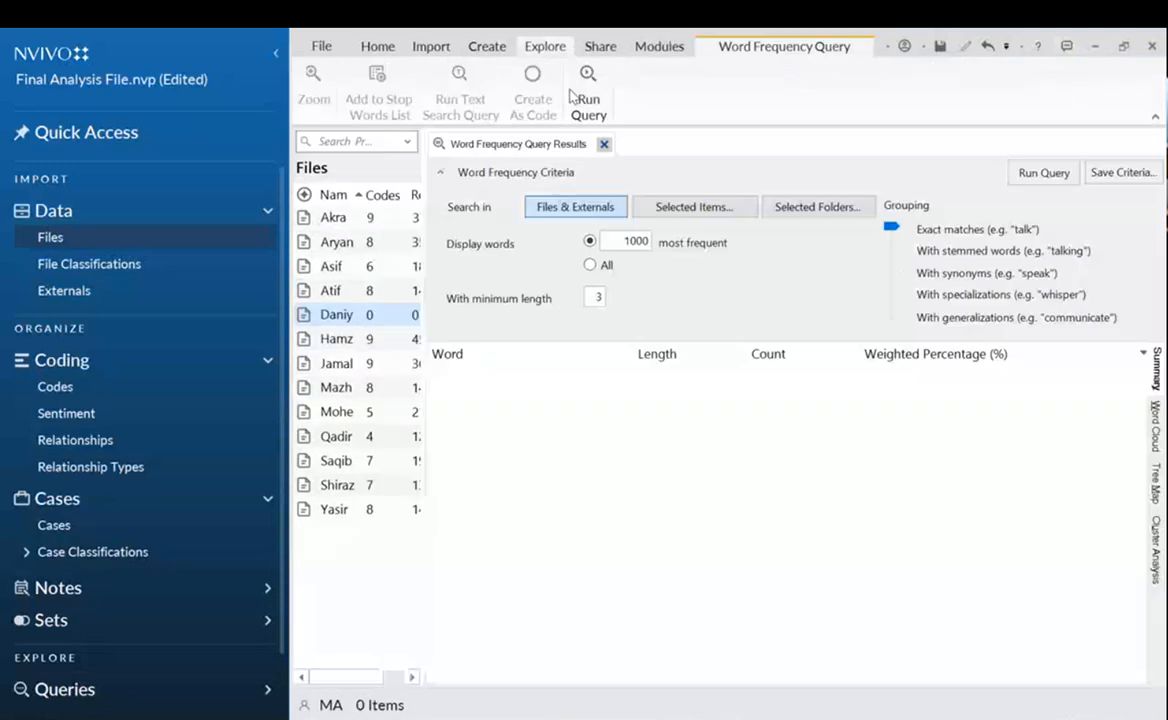
double_click(638, 241)
click(670, 243)
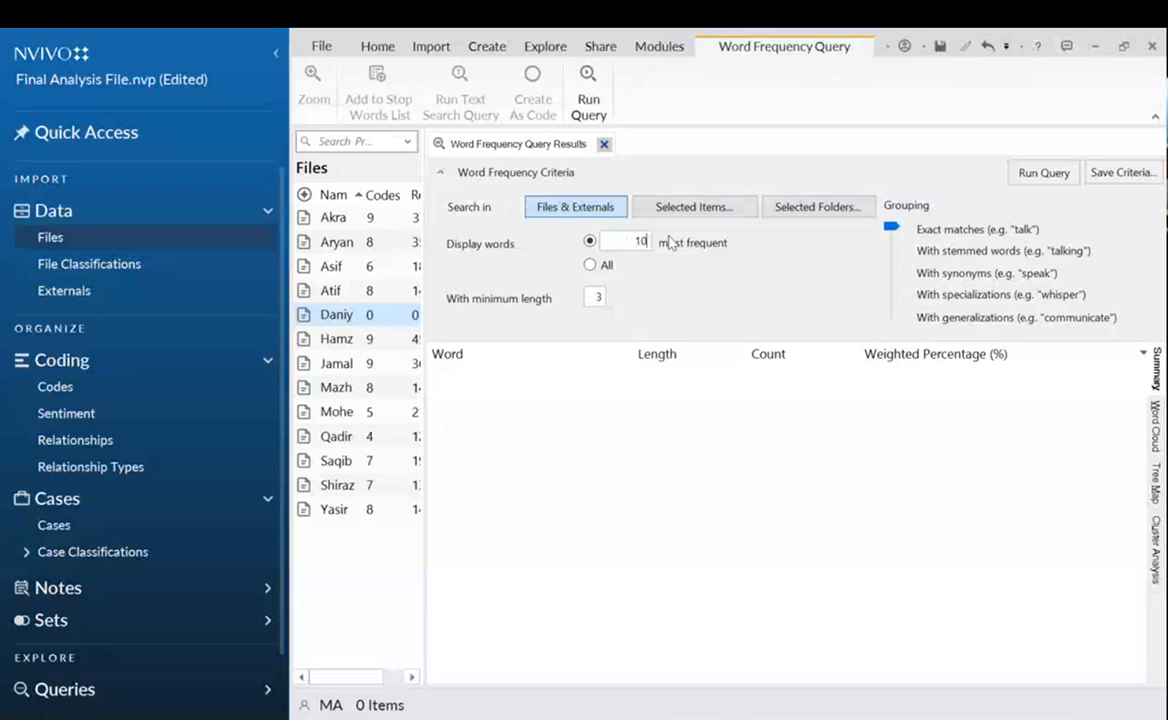
double_click(594, 297)
click(921, 251)
click(1072, 180)
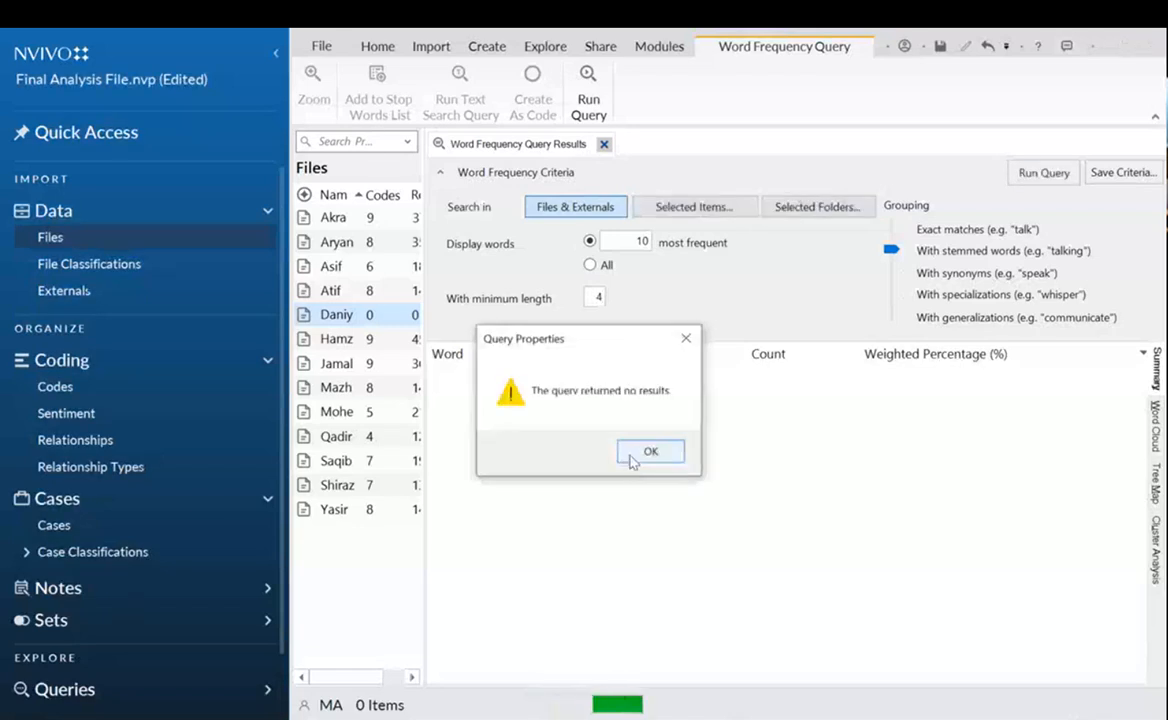
click(640, 455)
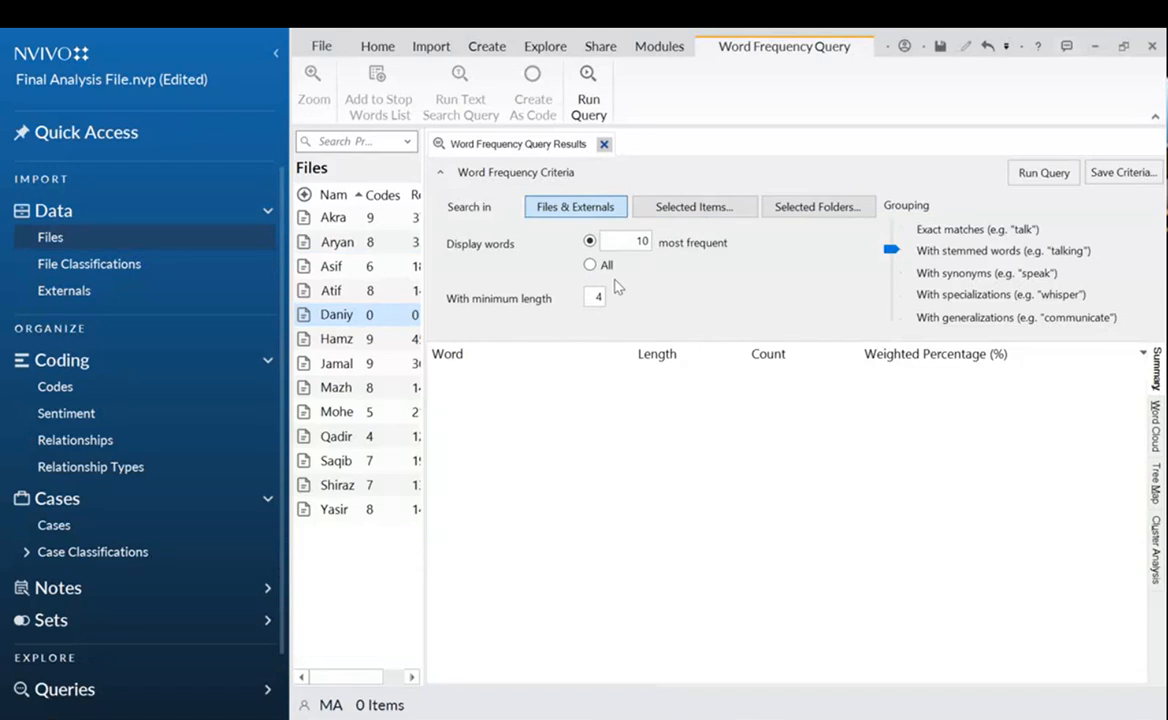
Change the query's grouping to synonyms, run it again and dismiss the message.
click(891, 273)
click(1040, 176)
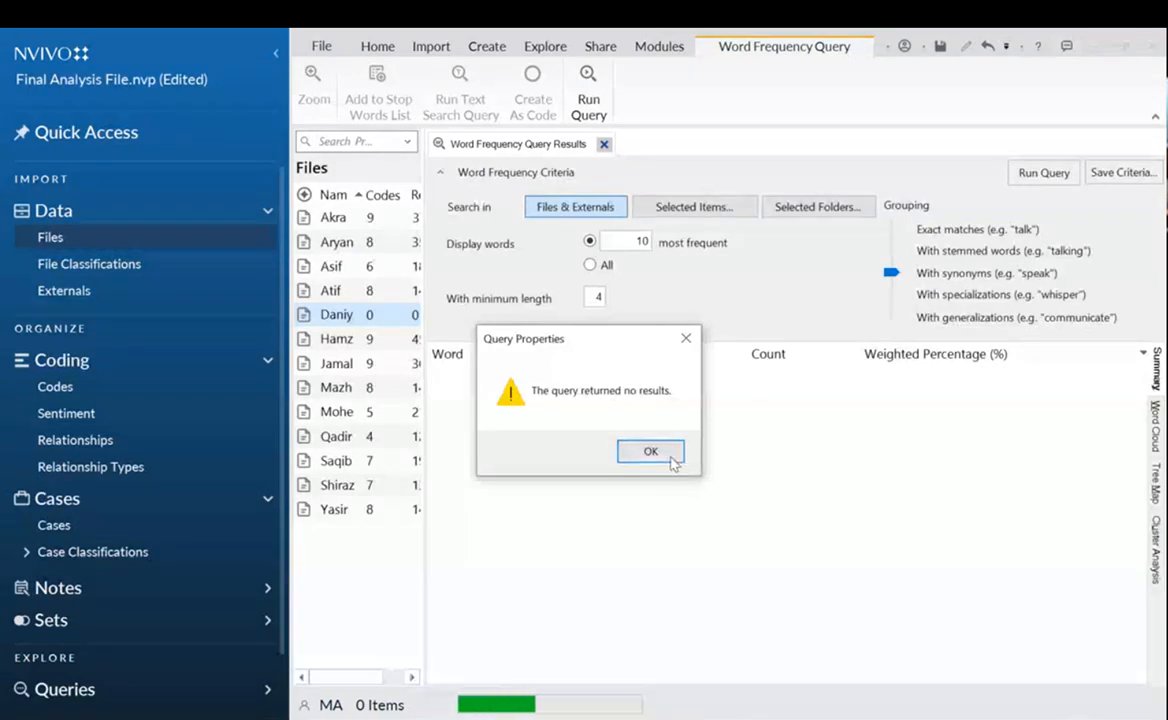
click(666, 452)
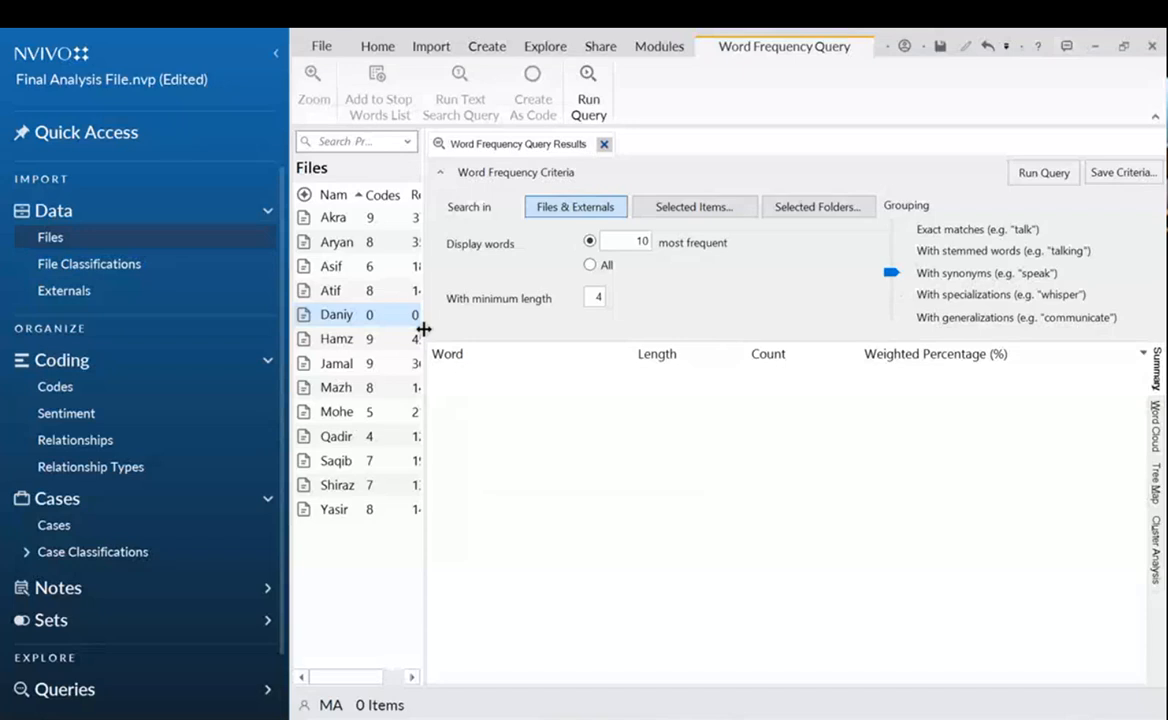
Widen the file list, restrict the query to the first three interview files, run it and dismiss the message.
drag(422, 326, 516, 326)
click(791, 207)
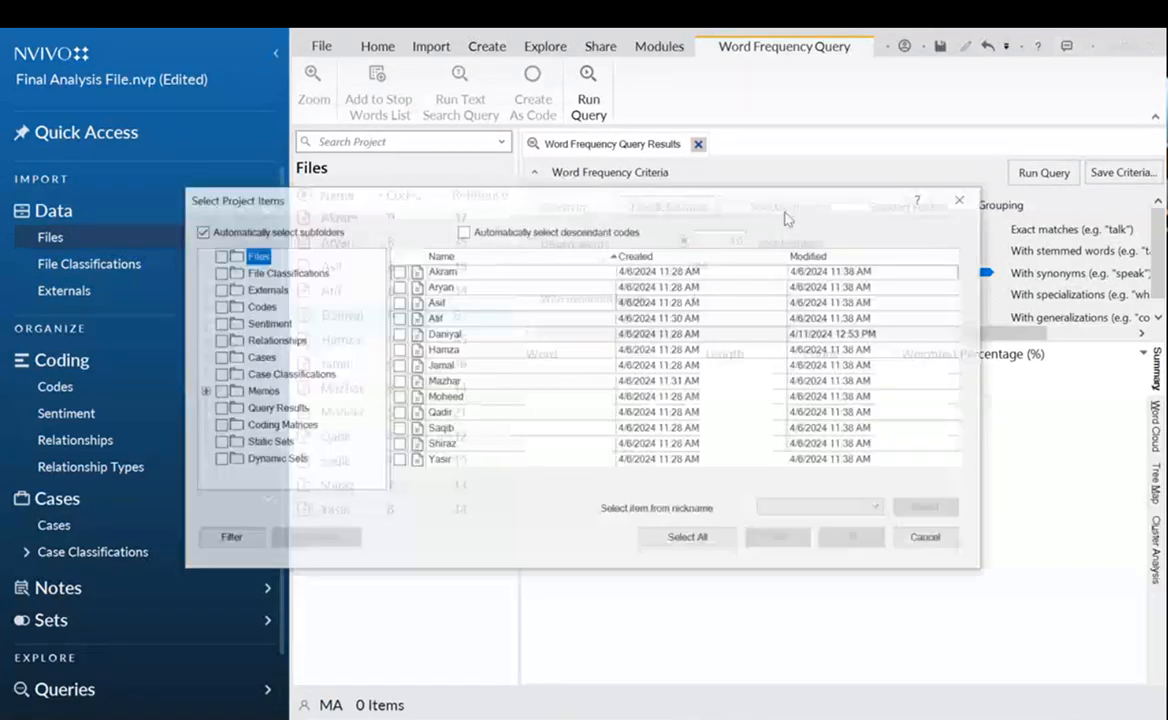
click(397, 270)
click(397, 286)
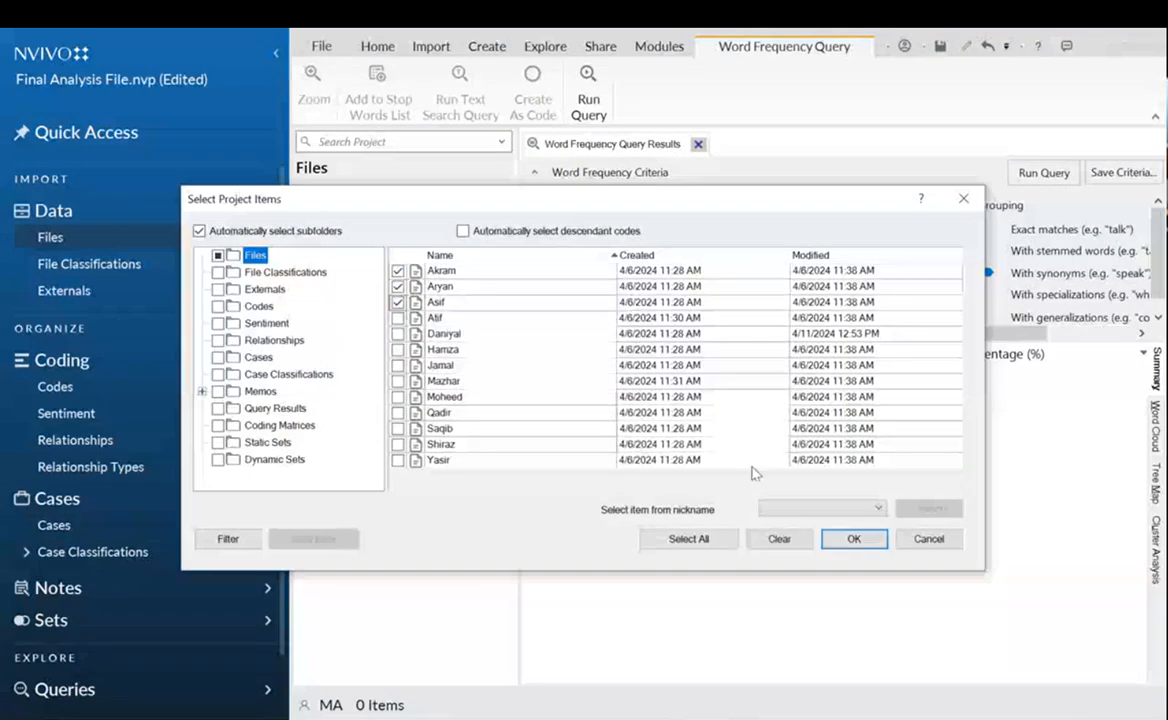
click(850, 540)
click(1043, 174)
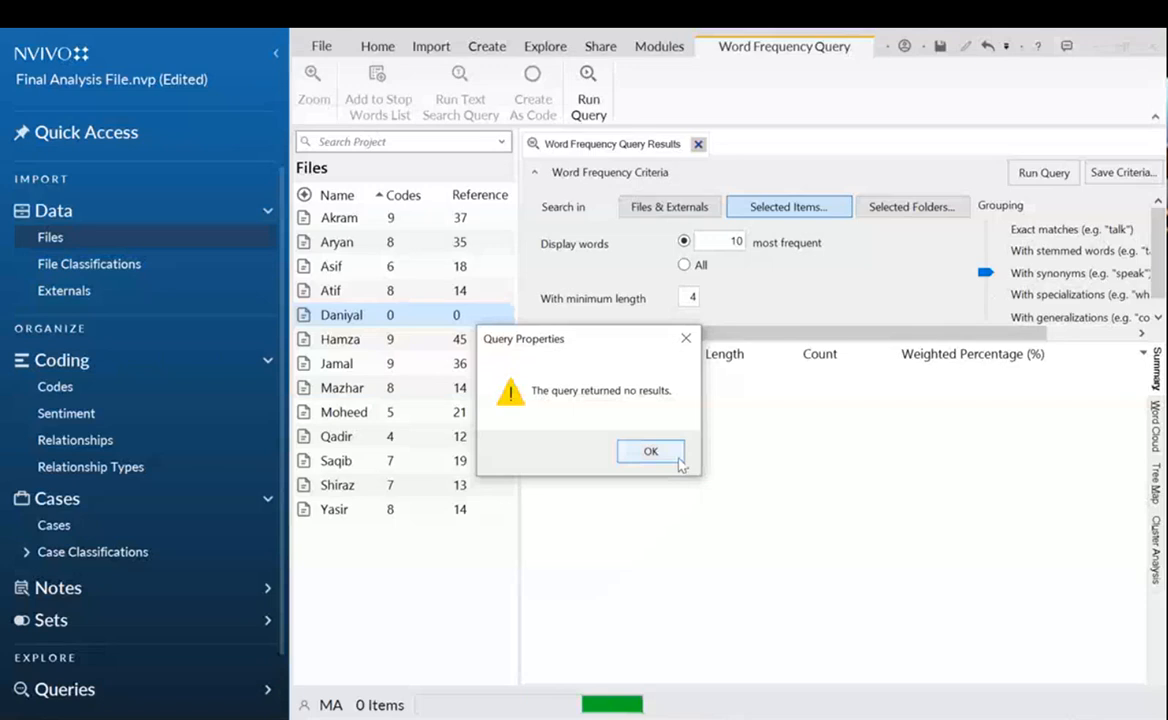
click(678, 459)
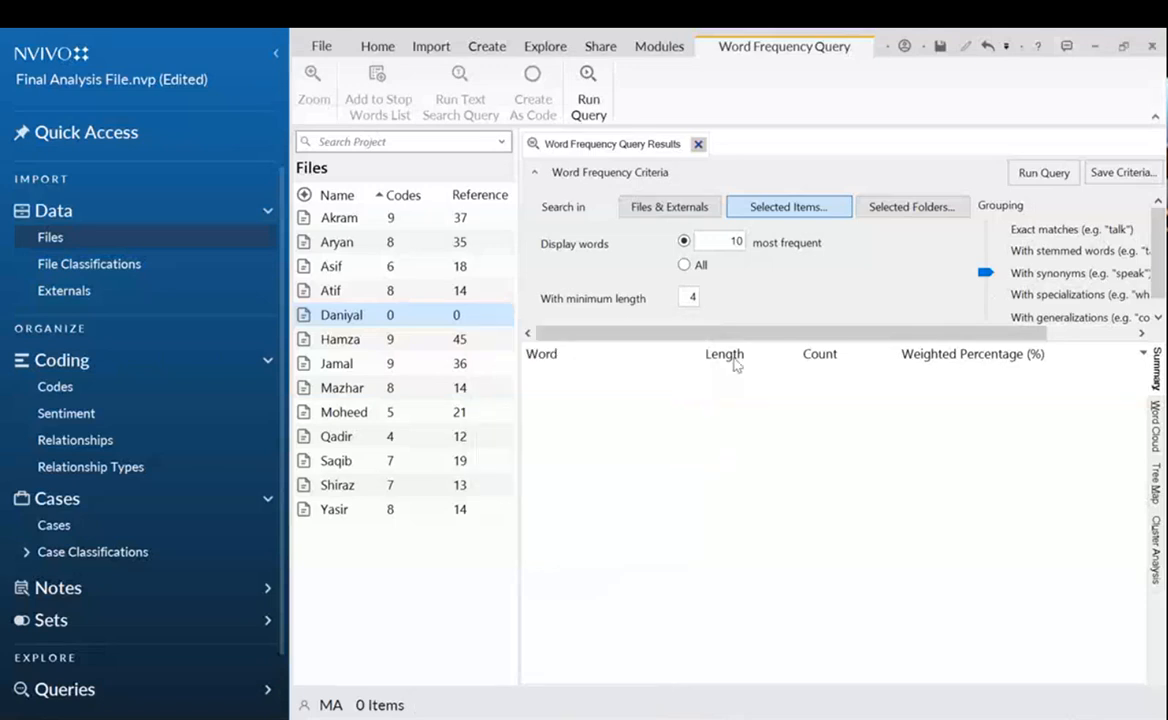
drag(773, 336, 706, 343)
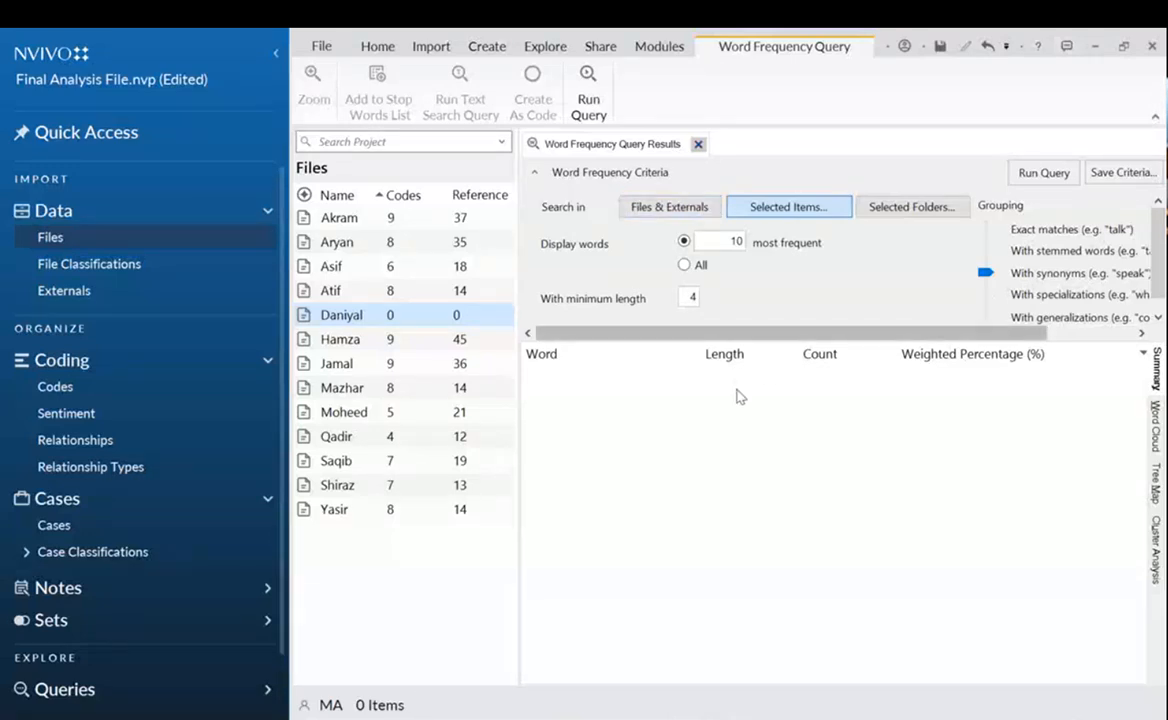
mouse_move(745, 334)
mouse_down()
mouse_move(829, 331)
mouse_move(738, 333)
mouse_up()
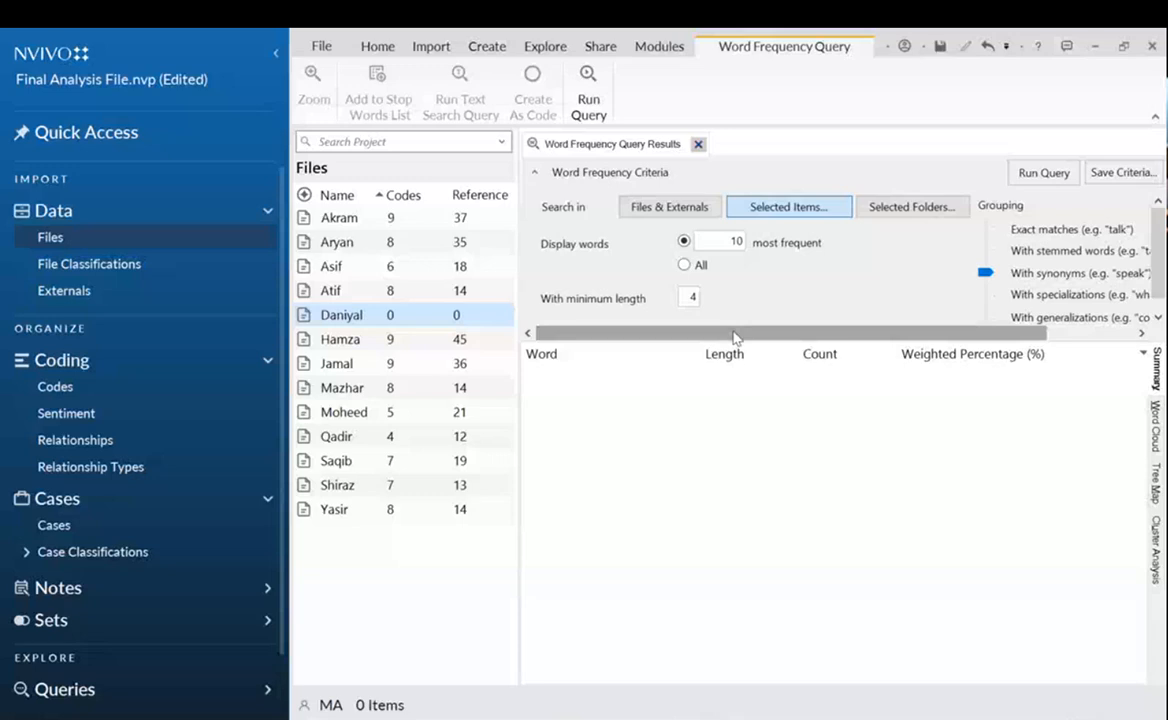
Set the query back to searching files and externals with stemmed words, run it and dismiss the message.
click(676, 210)
click(985, 250)
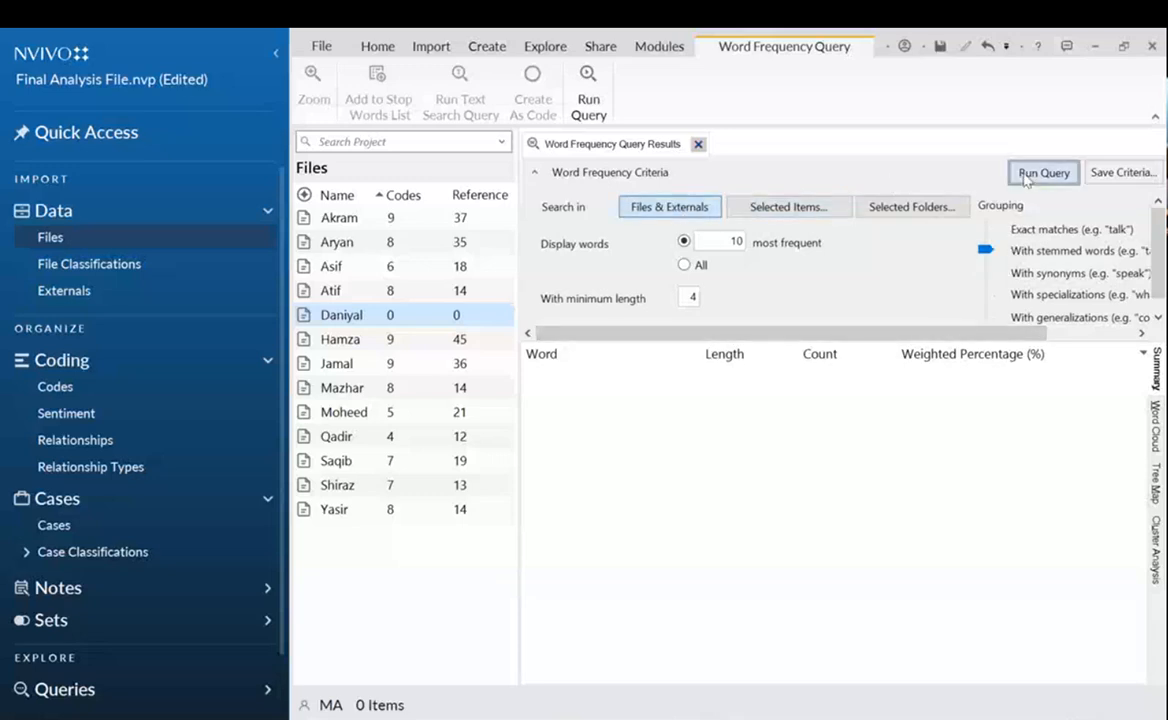
click(1040, 173)
click(650, 449)
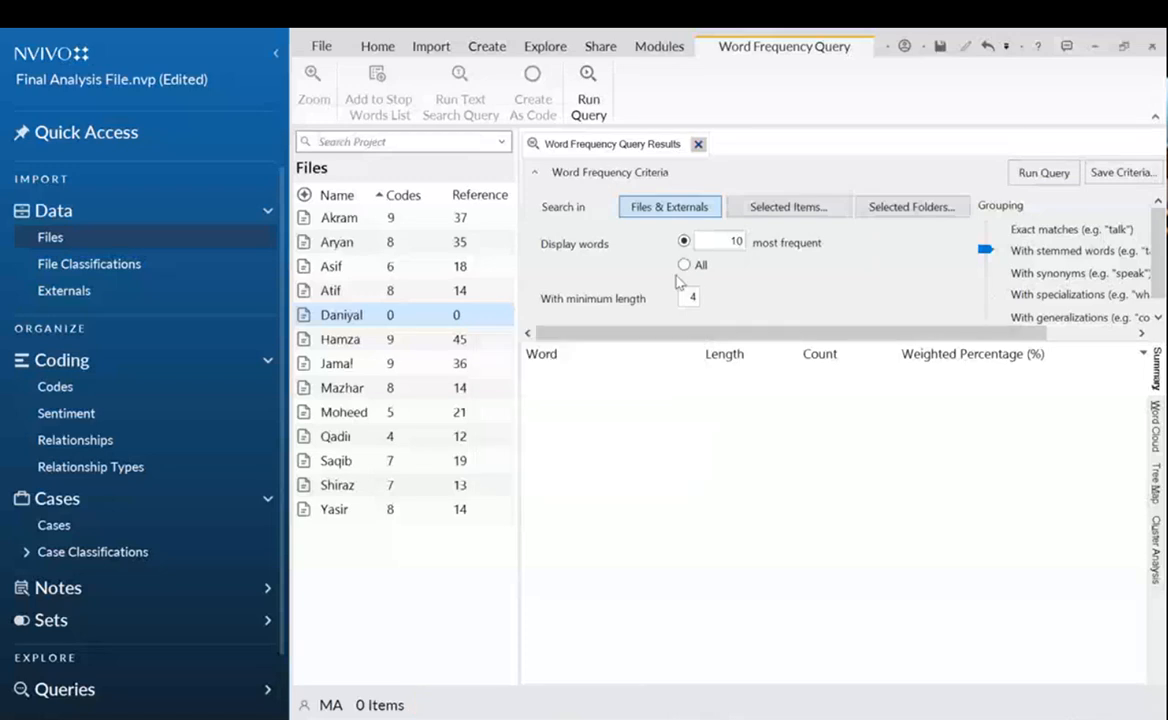
Set the query to display all words, run it and dismiss the message.
click(684, 264)
click(1014, 175)
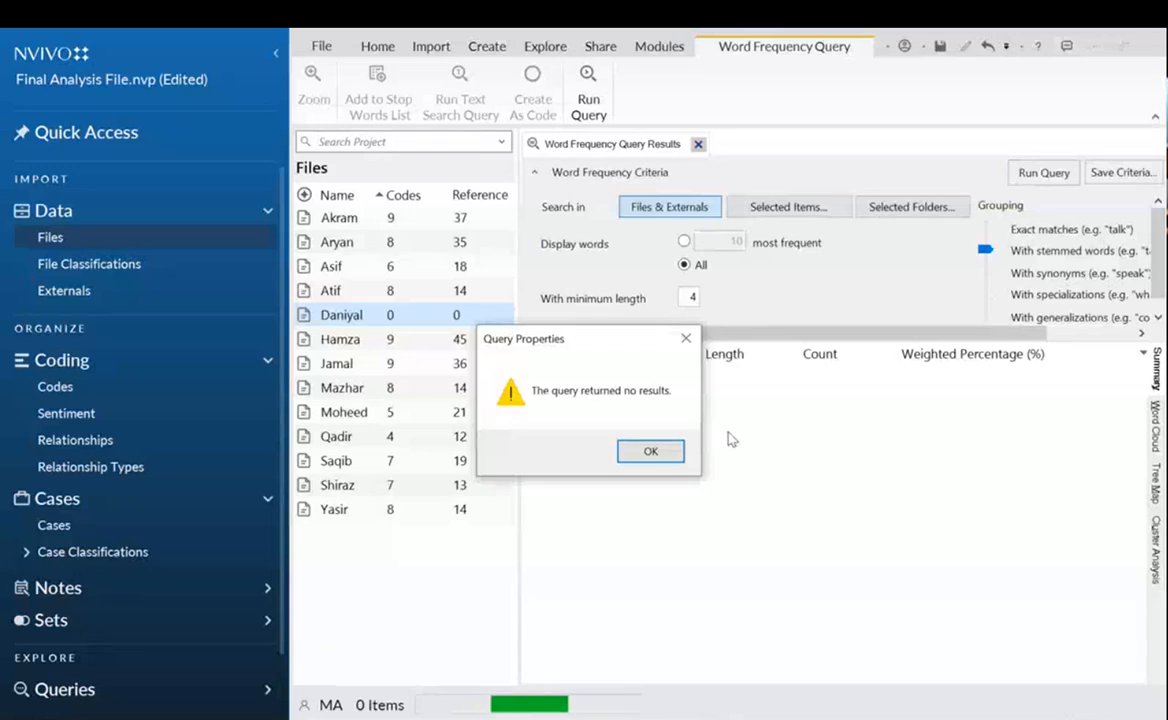
click(650, 451)
Close the project without saving changes, and open the multi-method sample project, skipping the welcome tour.
click(321, 46)
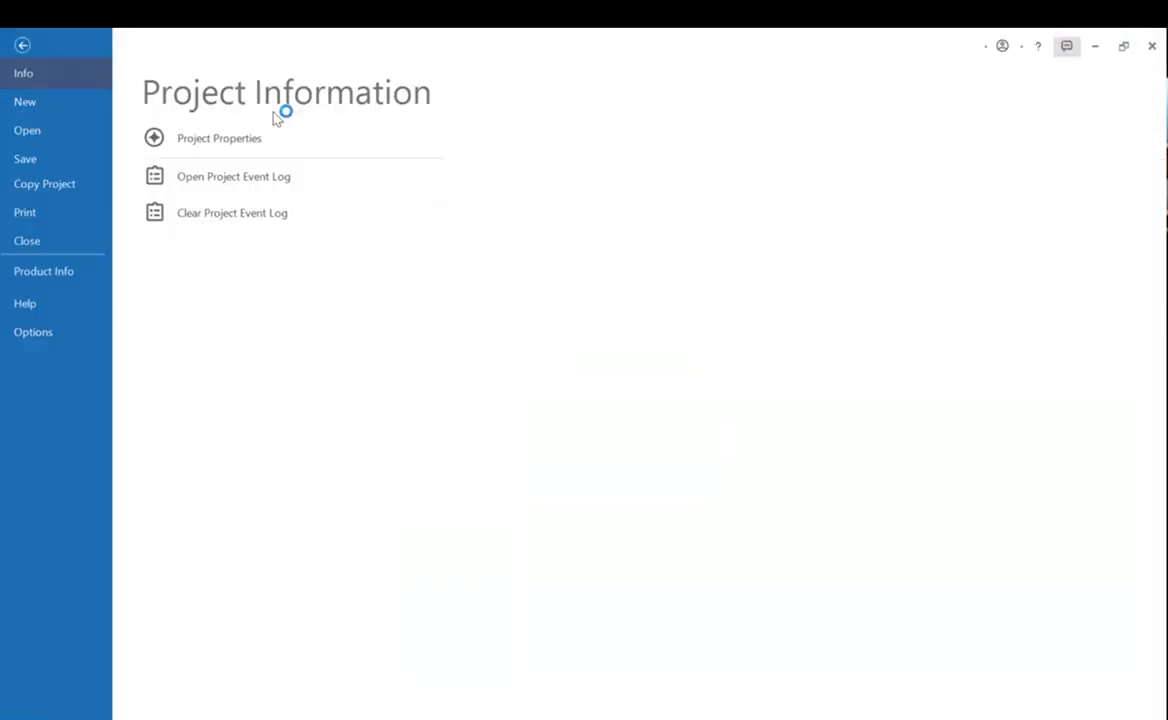
click(59, 246)
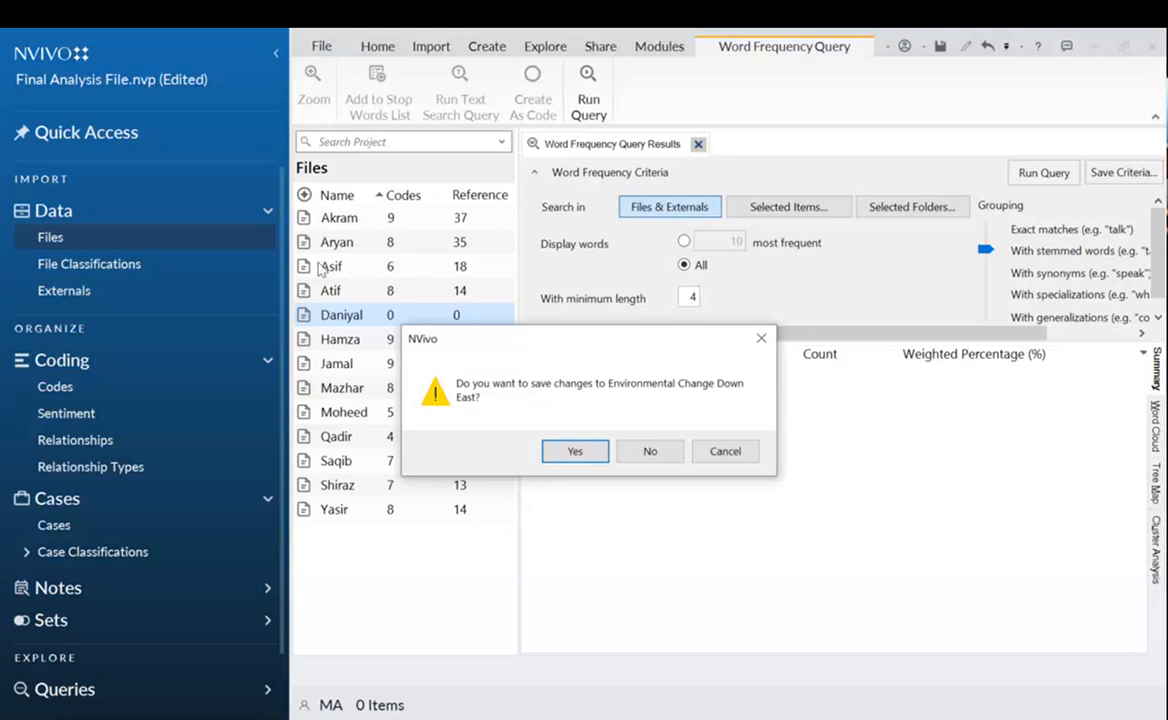
click(655, 455)
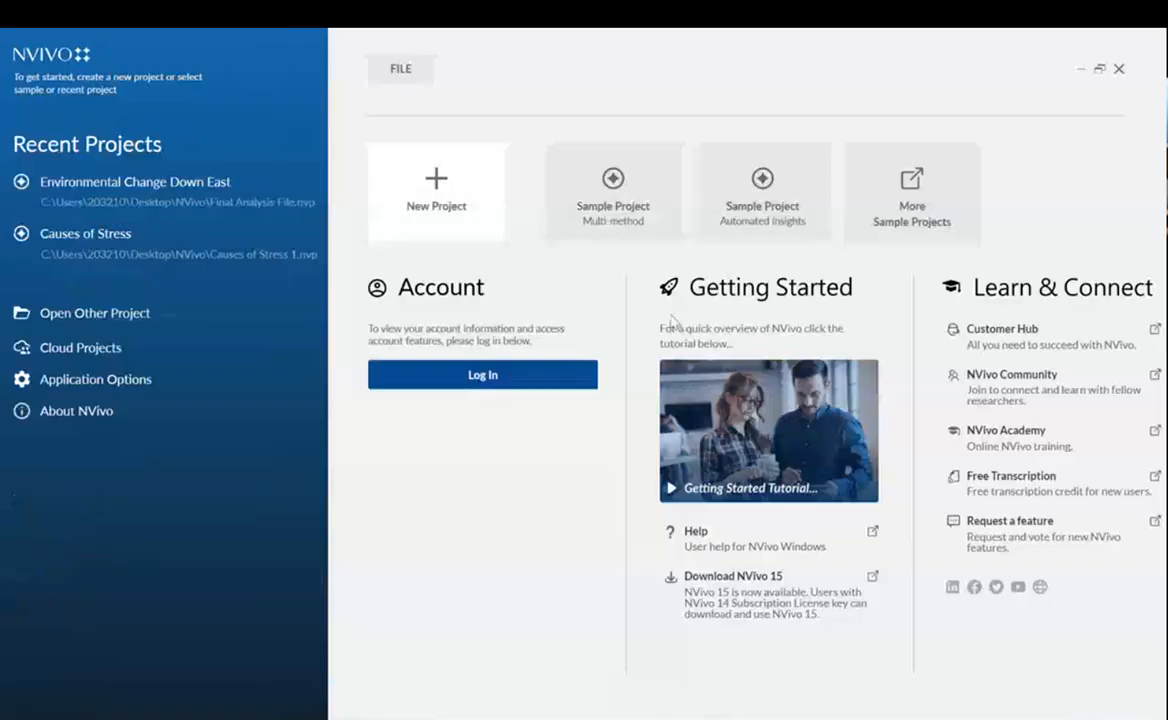
click(562, 188)
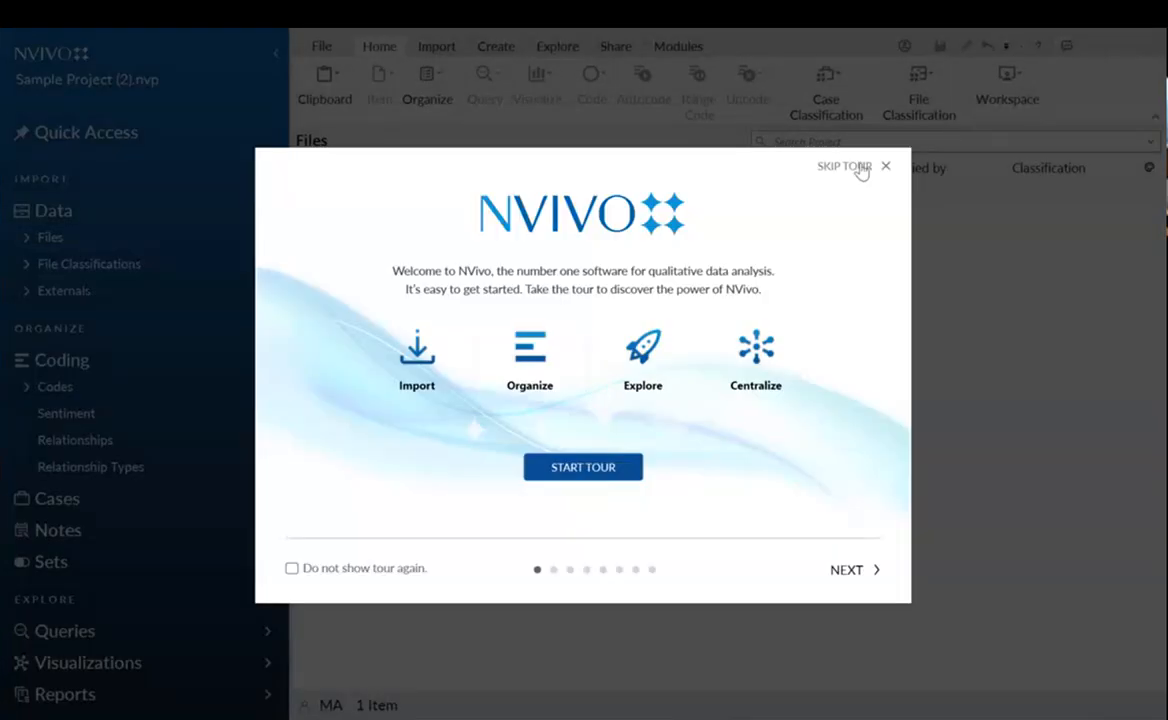
click(852, 168)
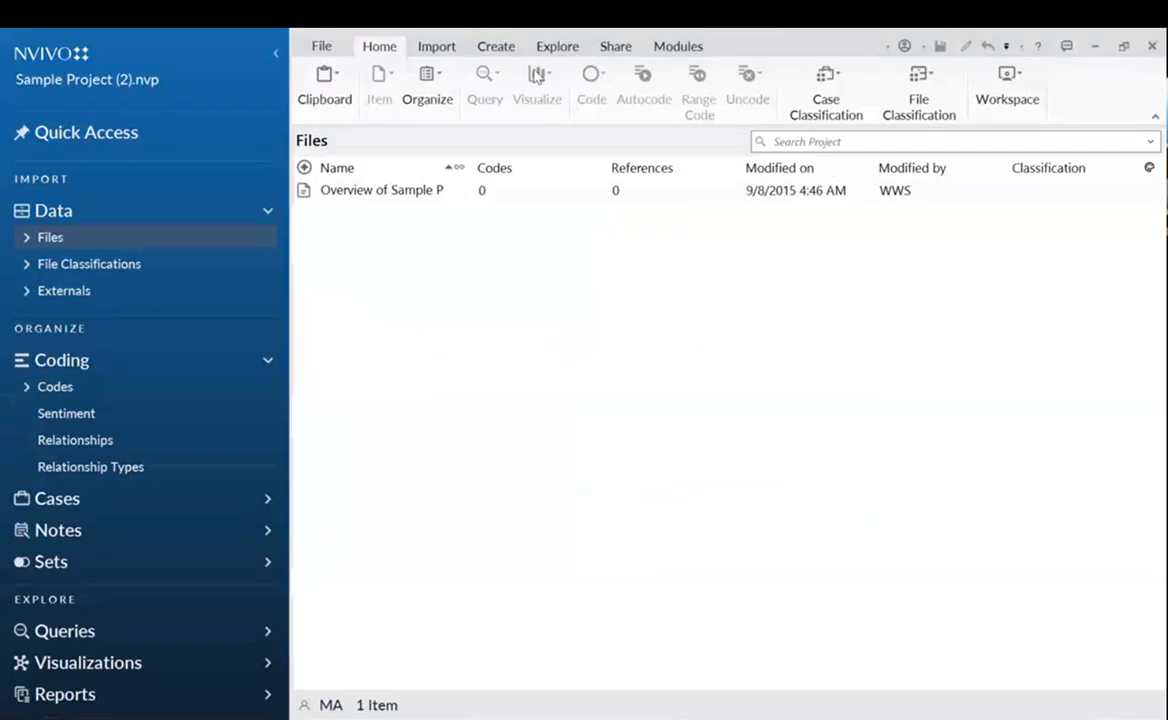
Run a word frequency query on files and externals for the 10 most frequent stemmed words with minimum length 4.
click(557, 46)
click(553, 106)
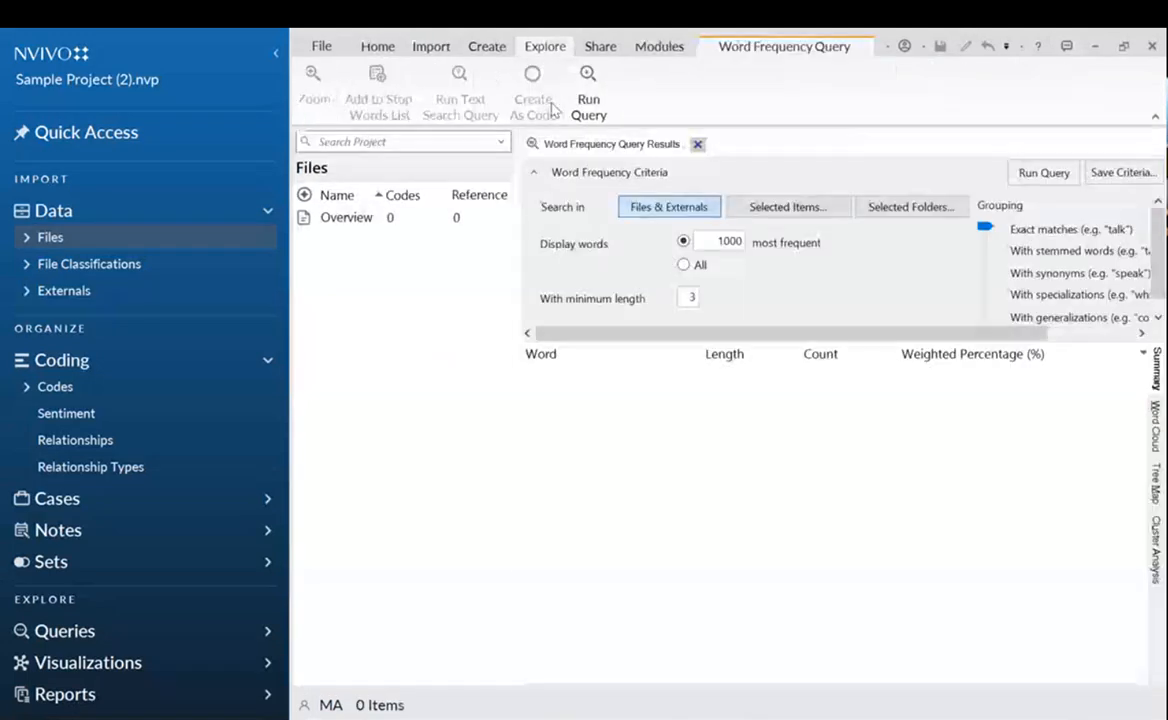
drag(730, 241, 756, 241)
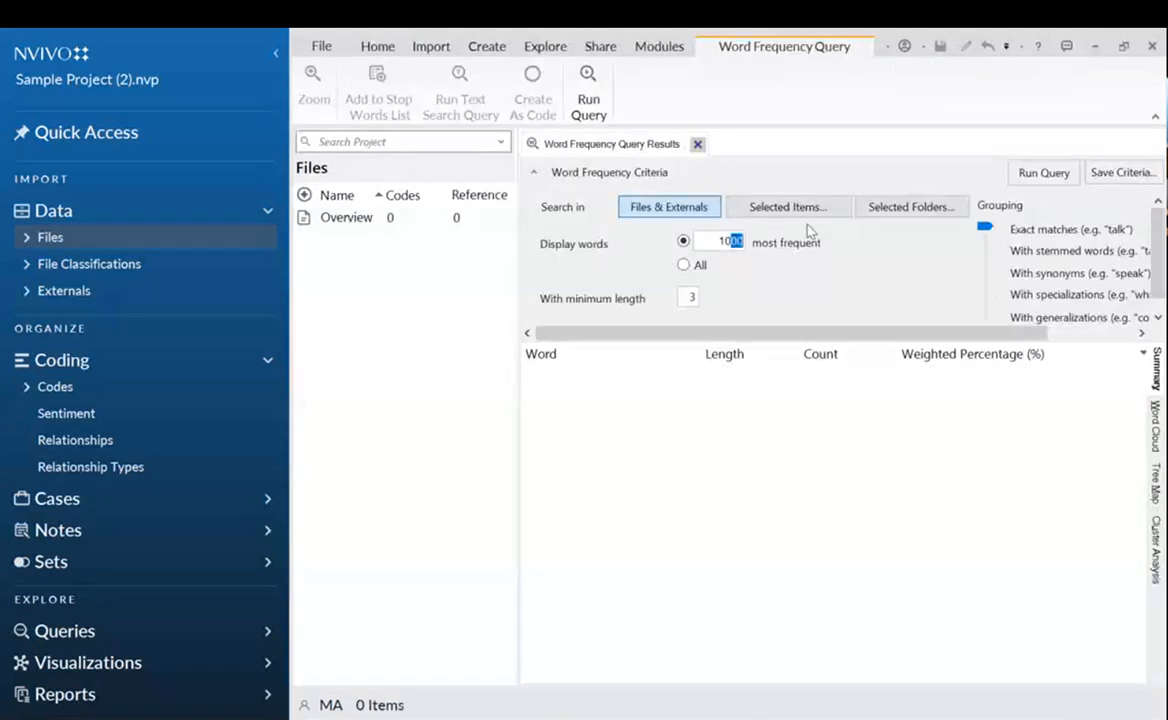
key(BackSpace)
double_click(689, 296)
click(1042, 173)
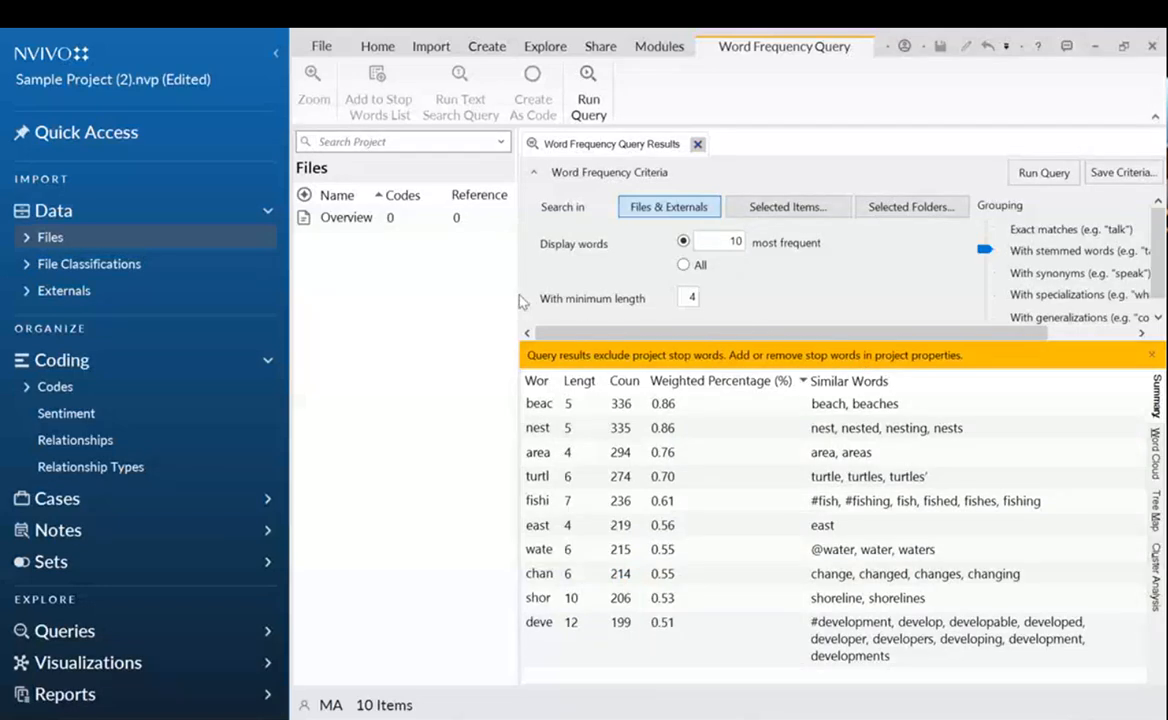
Narrow the file list to enlarge the query results, and widen the Word column so whole words fit.
drag(517, 297, 438, 297)
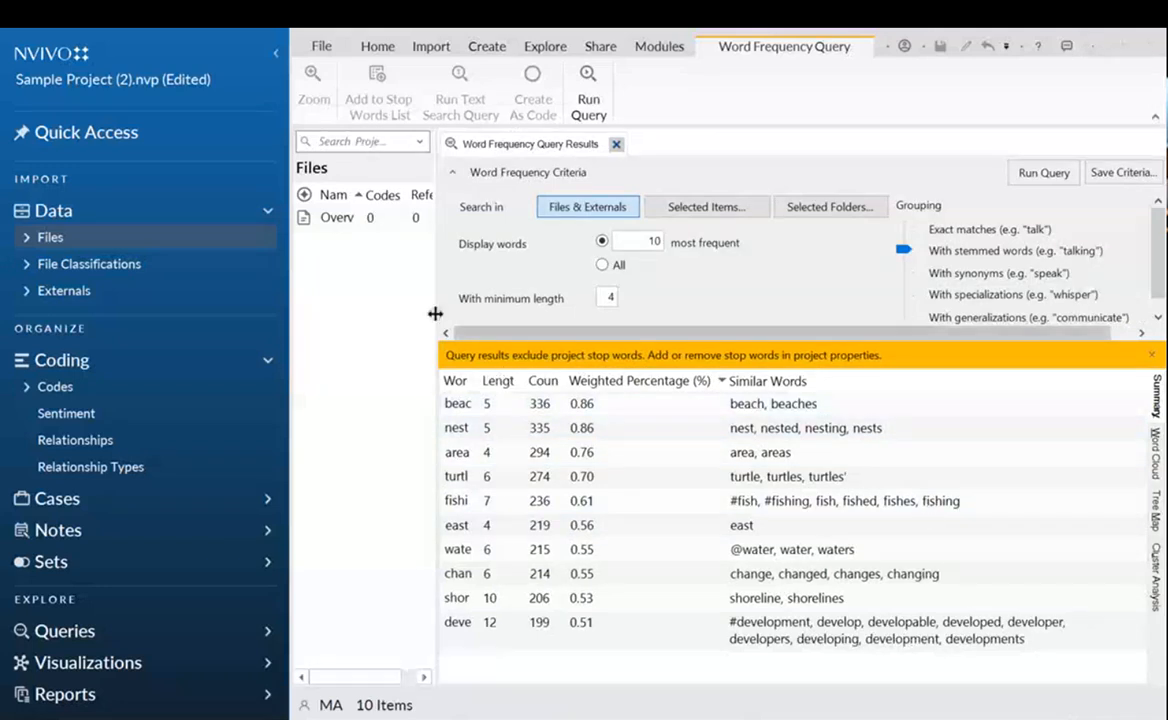
drag(438, 313, 381, 318)
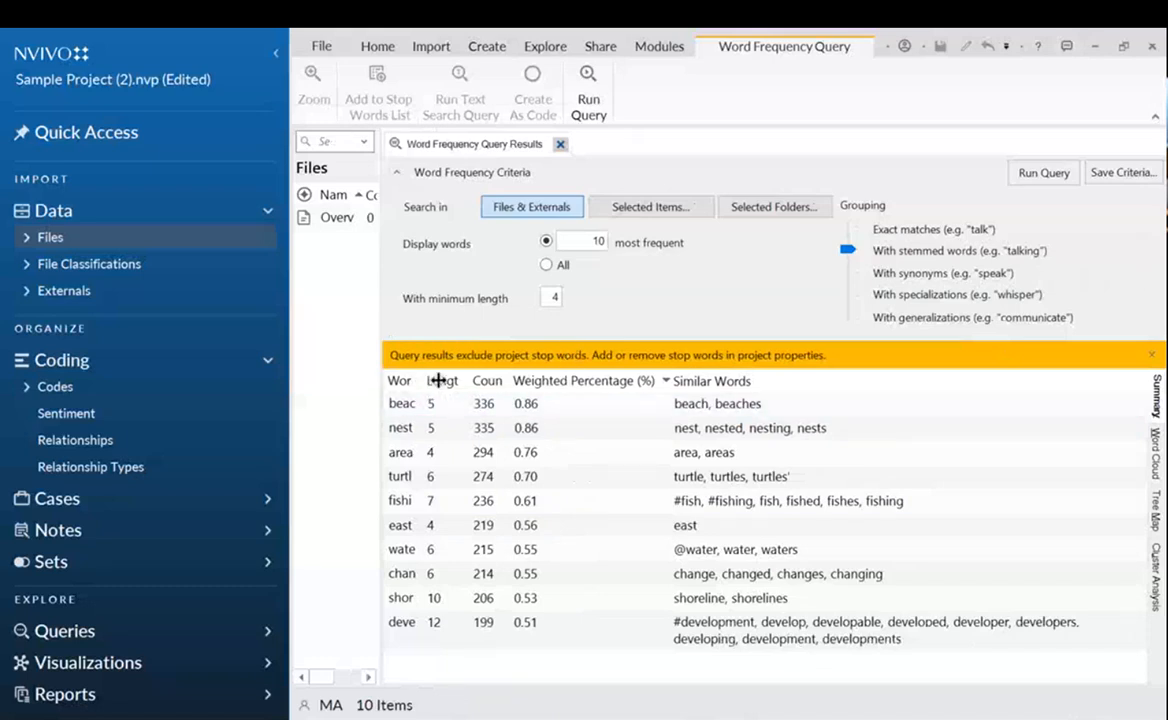
drag(437, 380, 527, 381)
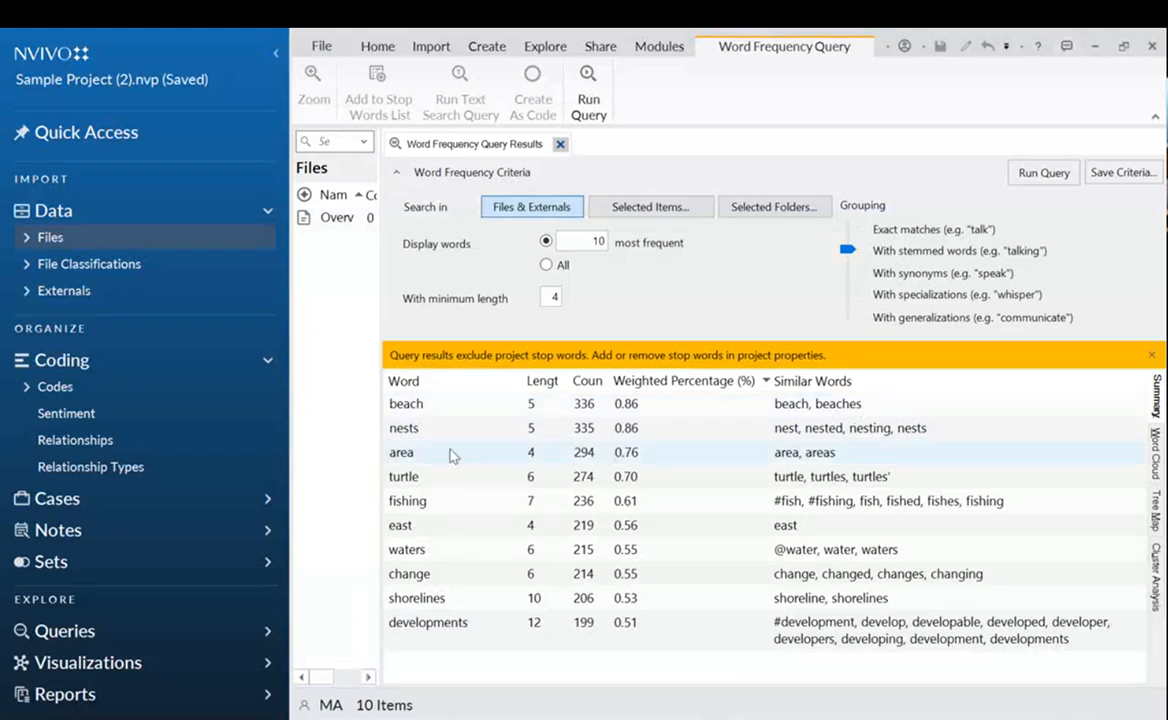
Show the results as a word cloud in the third style, with blue, green and white words on black, zoomed to 271%.
click(1156, 453)
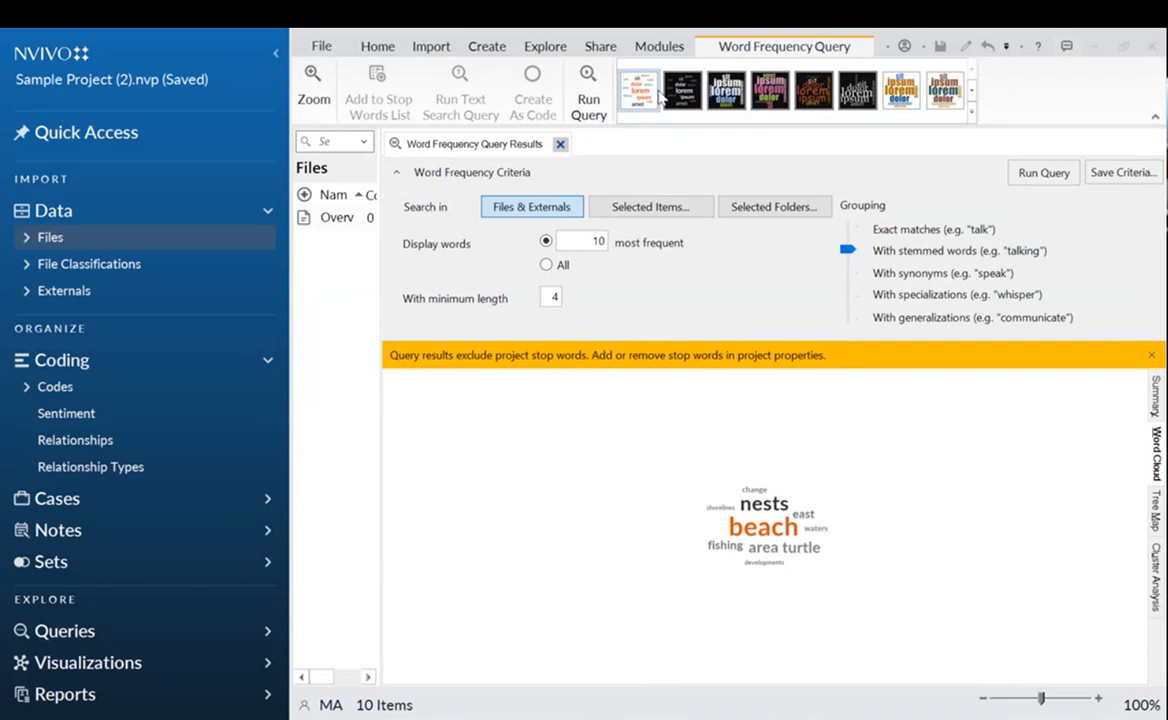
click(728, 90)
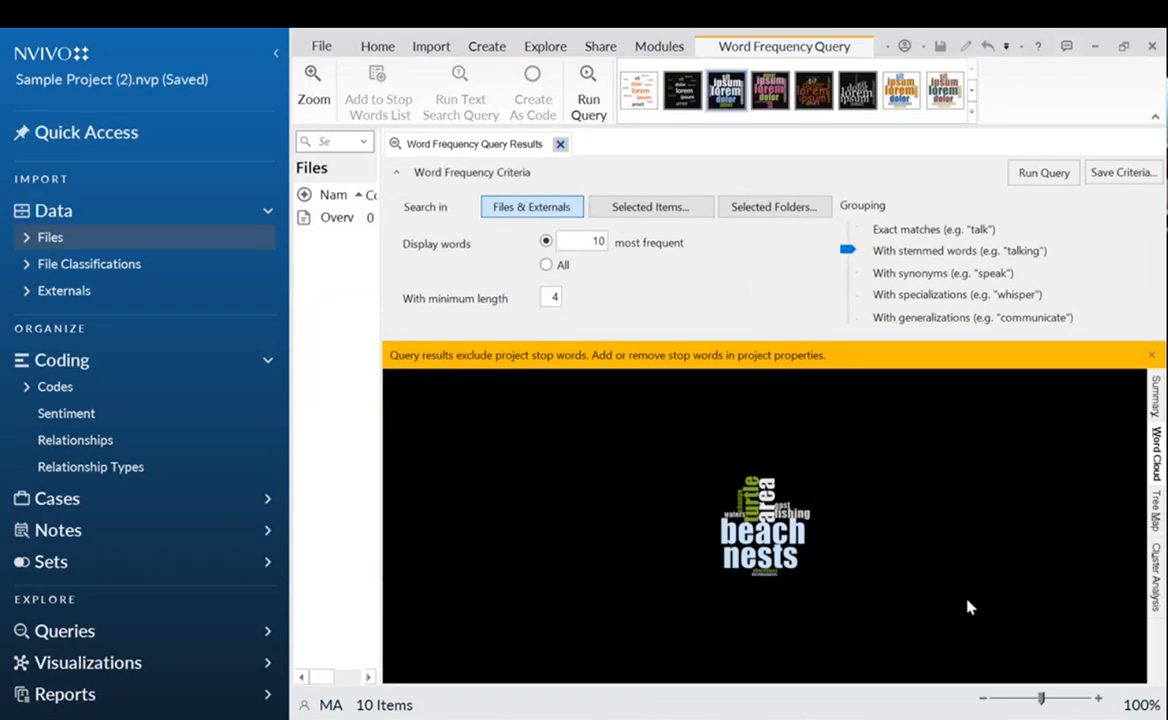
drag(1041, 698, 1066, 704)
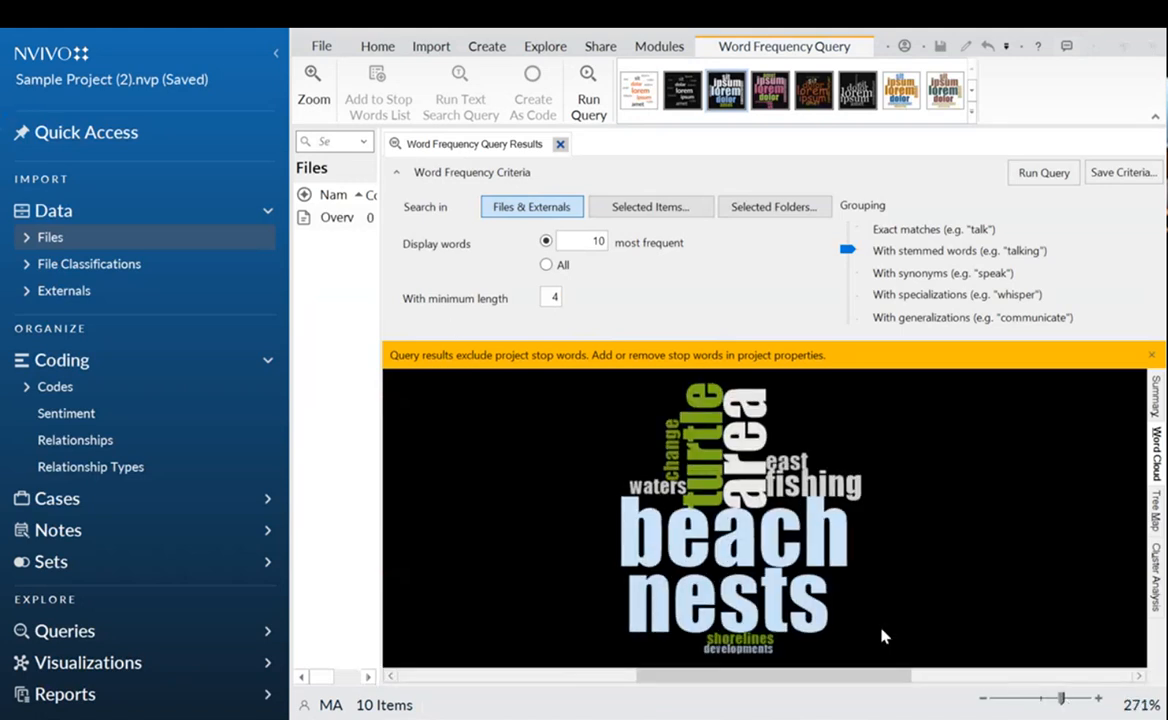
right_click(670, 452)
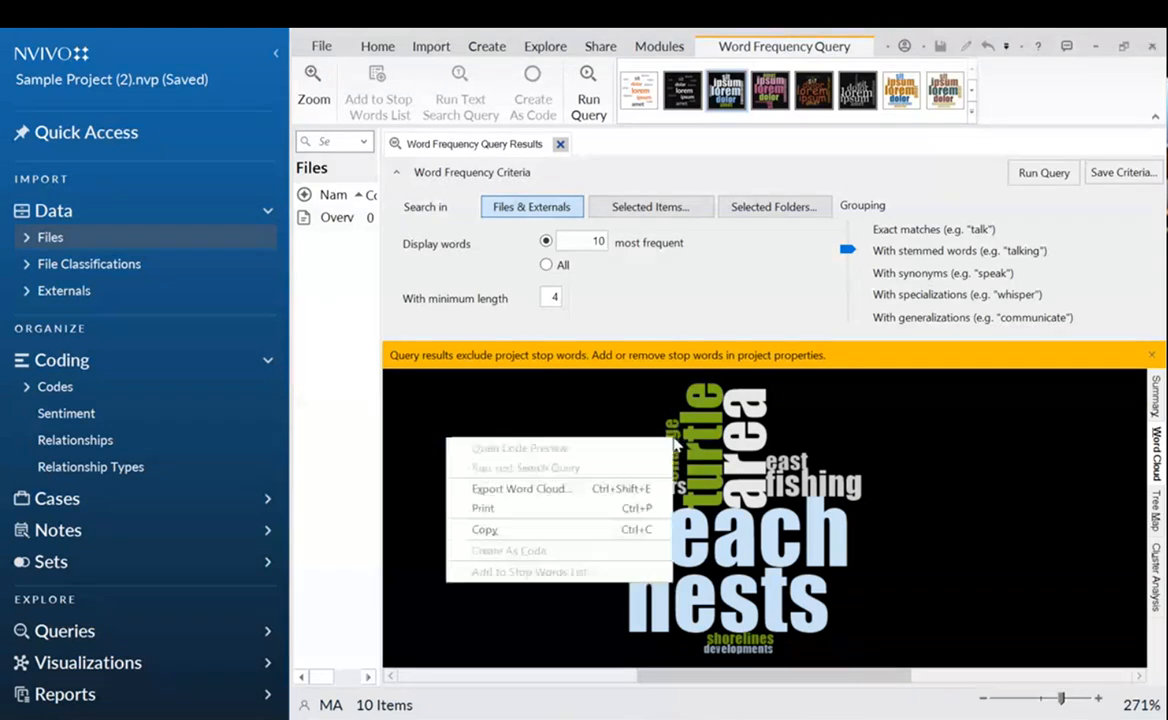
right_click(690, 471)
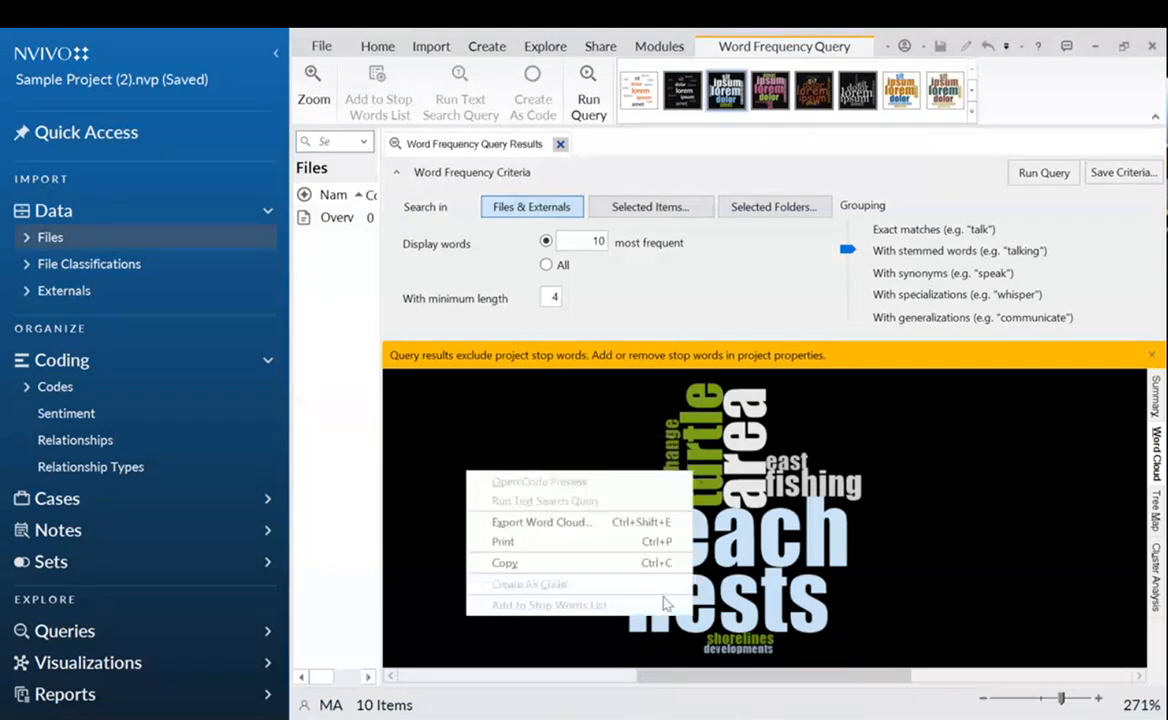
click(740, 600)
right_click(741, 602)
click(960, 592)
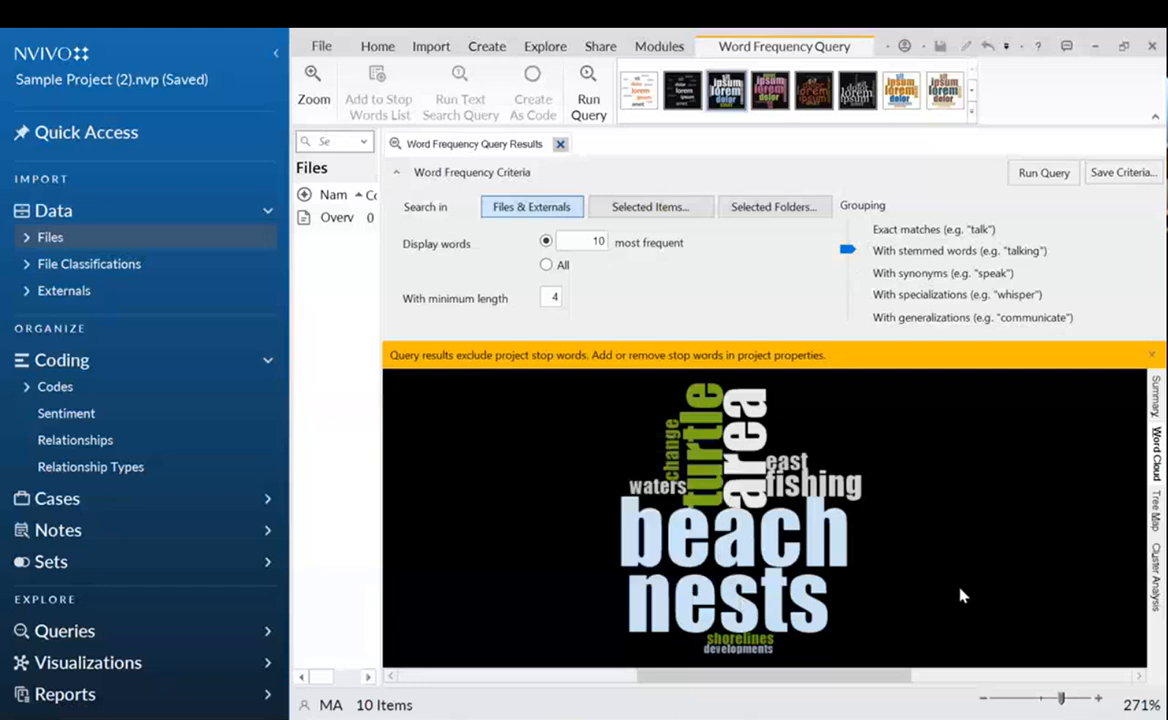
right_click(790, 482)
From the results summary, add "change" with its similar words changed, changes and changing to the stop words list, and rerun the query.
click(1155, 395)
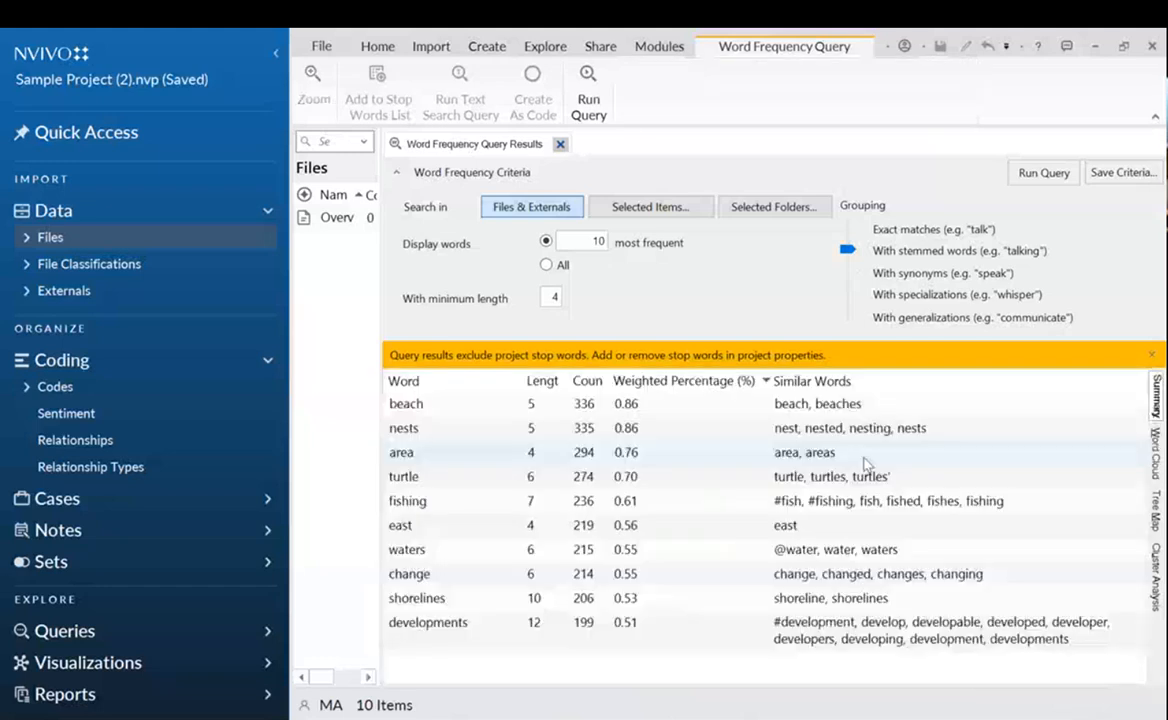
right_click(405, 430)
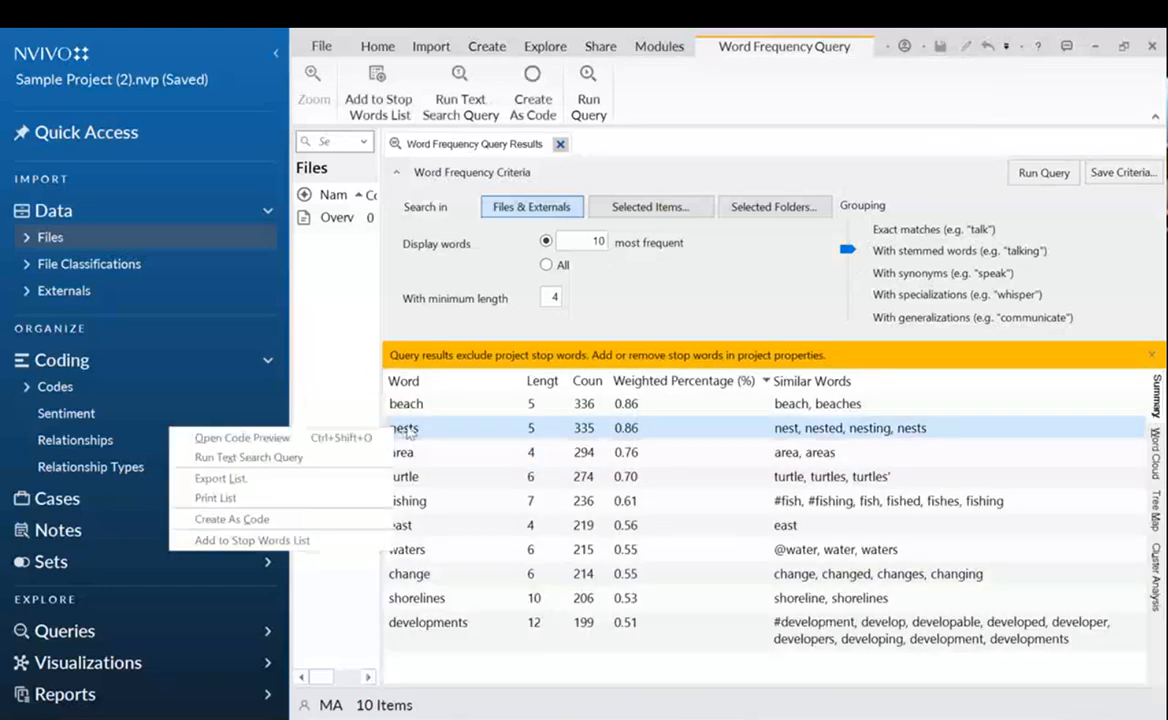
click(542, 332)
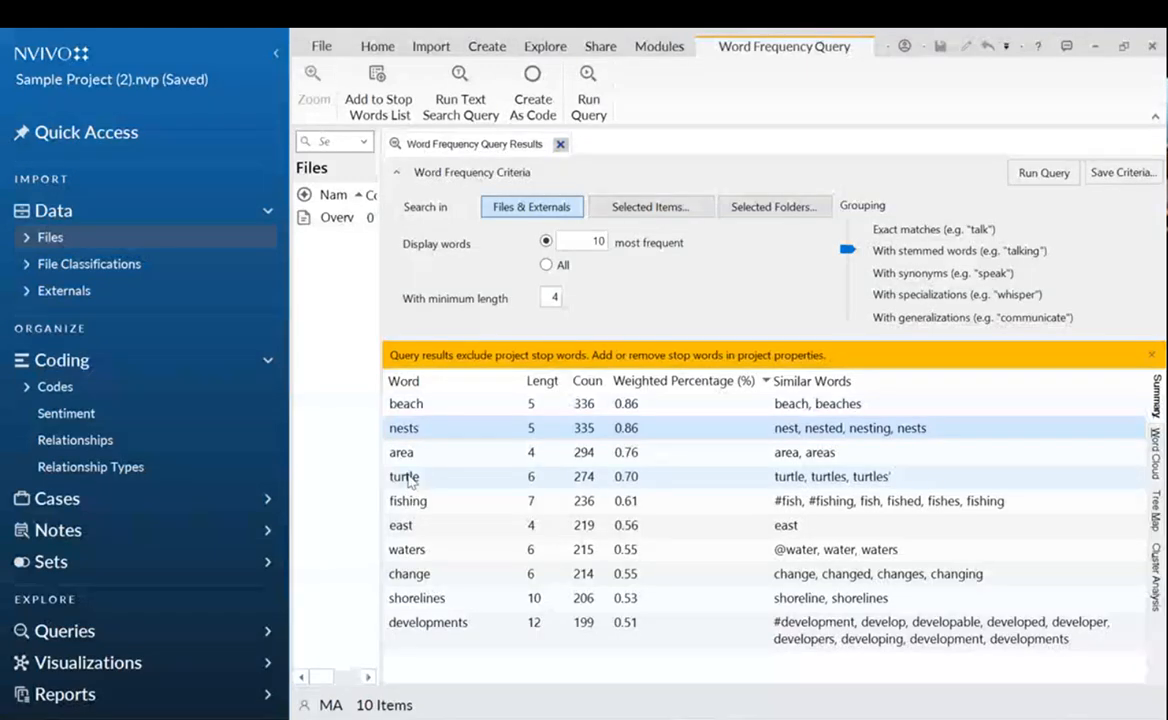
click(418, 578)
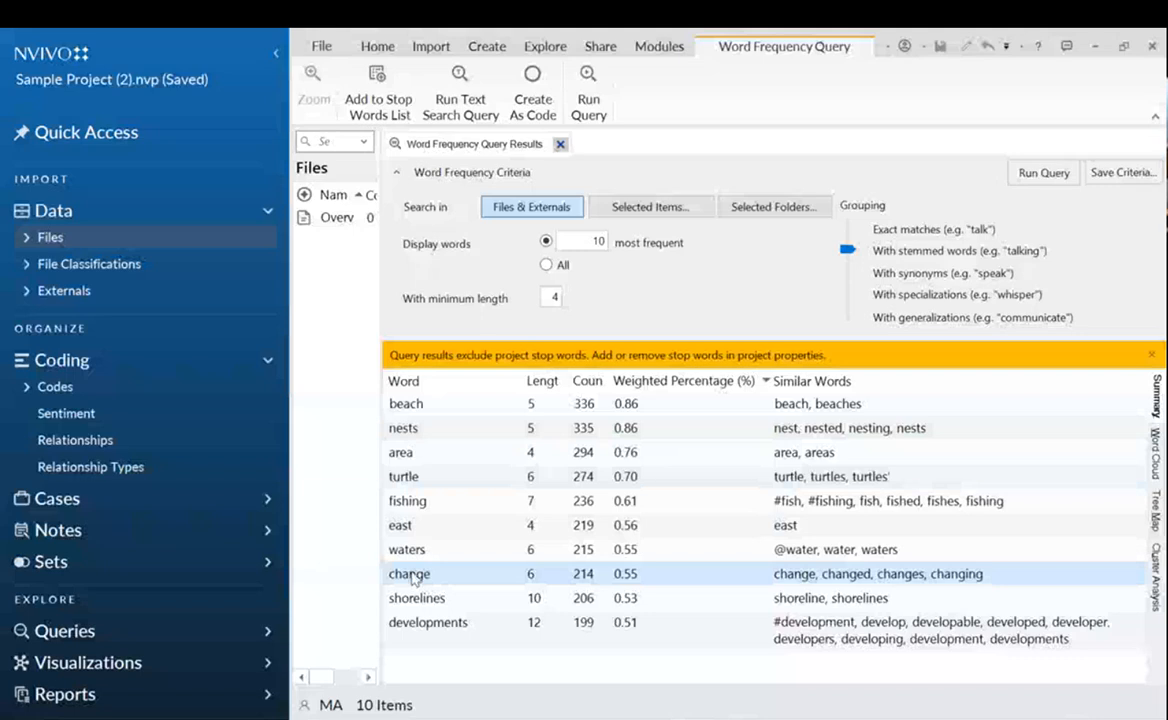
right_click(413, 578)
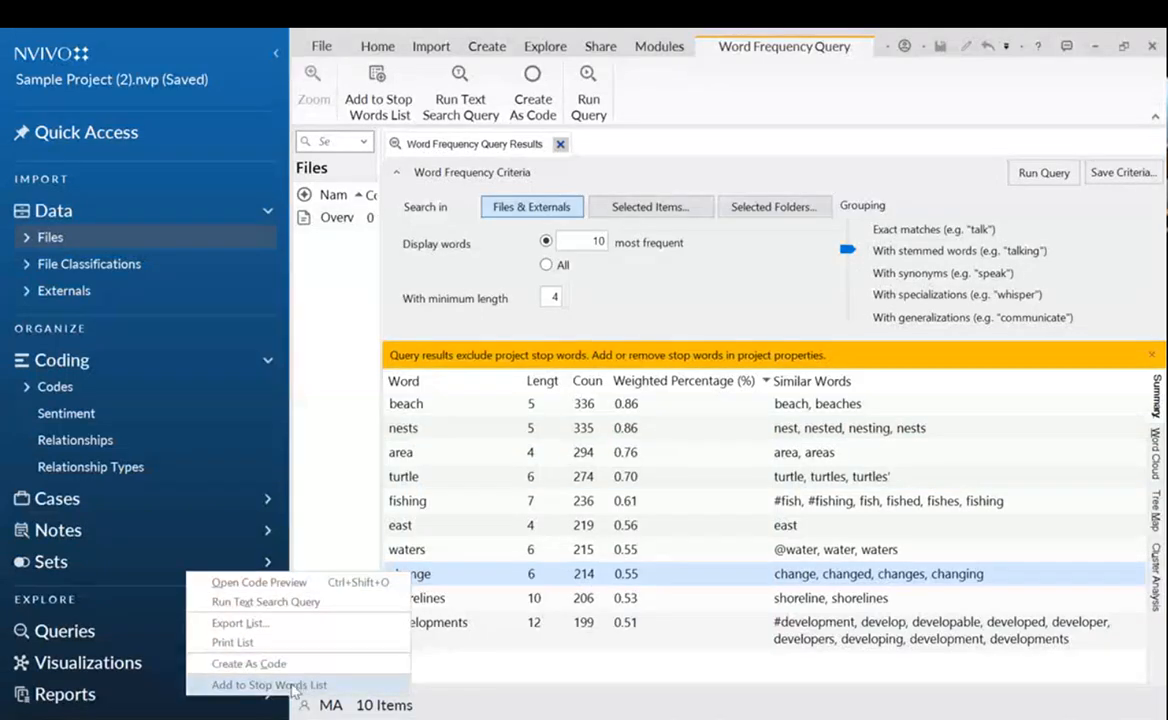
click(293, 686)
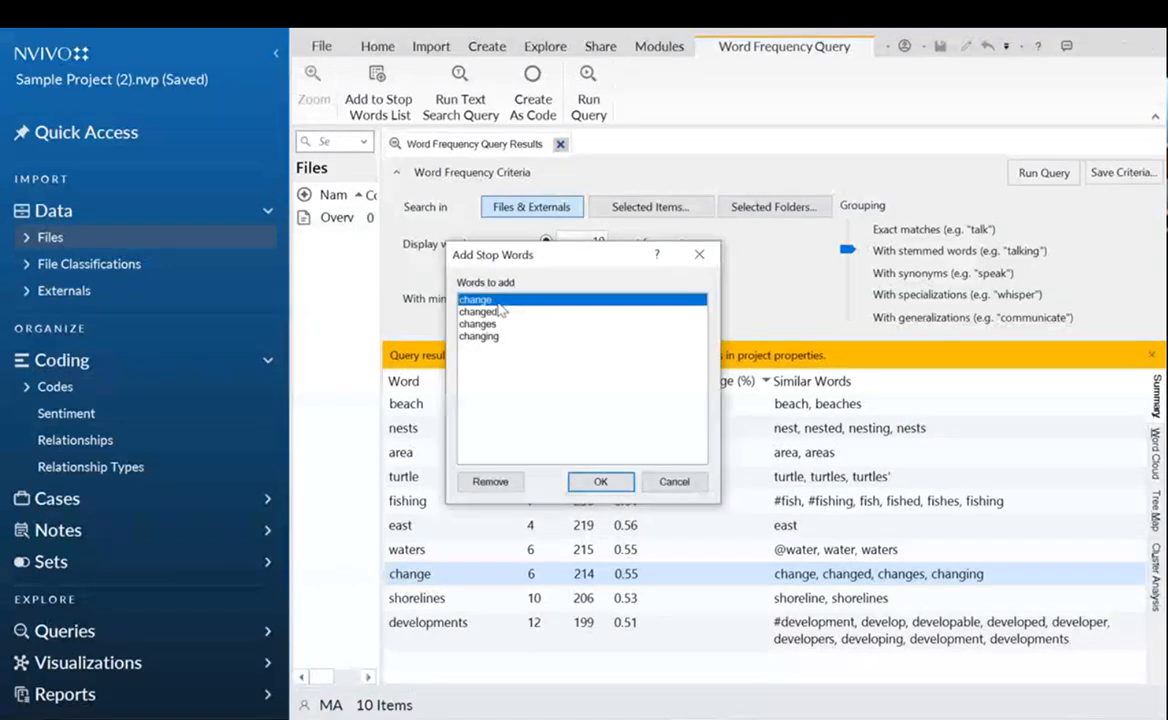
click(600, 481)
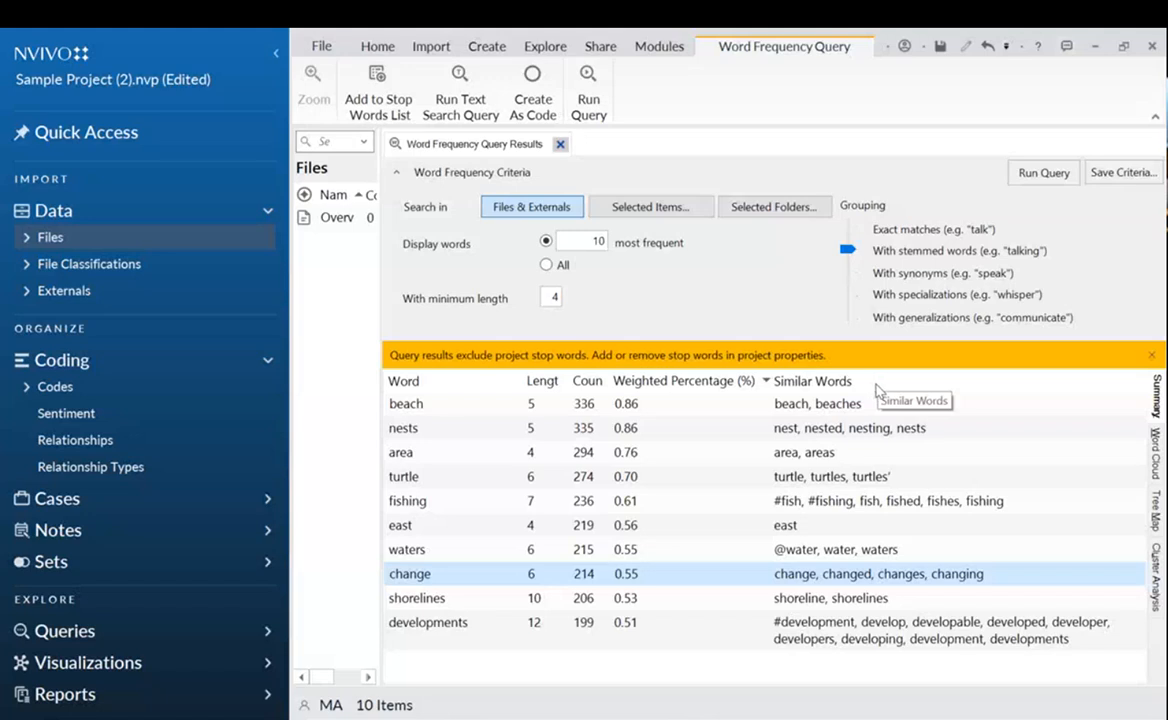
click(1043, 174)
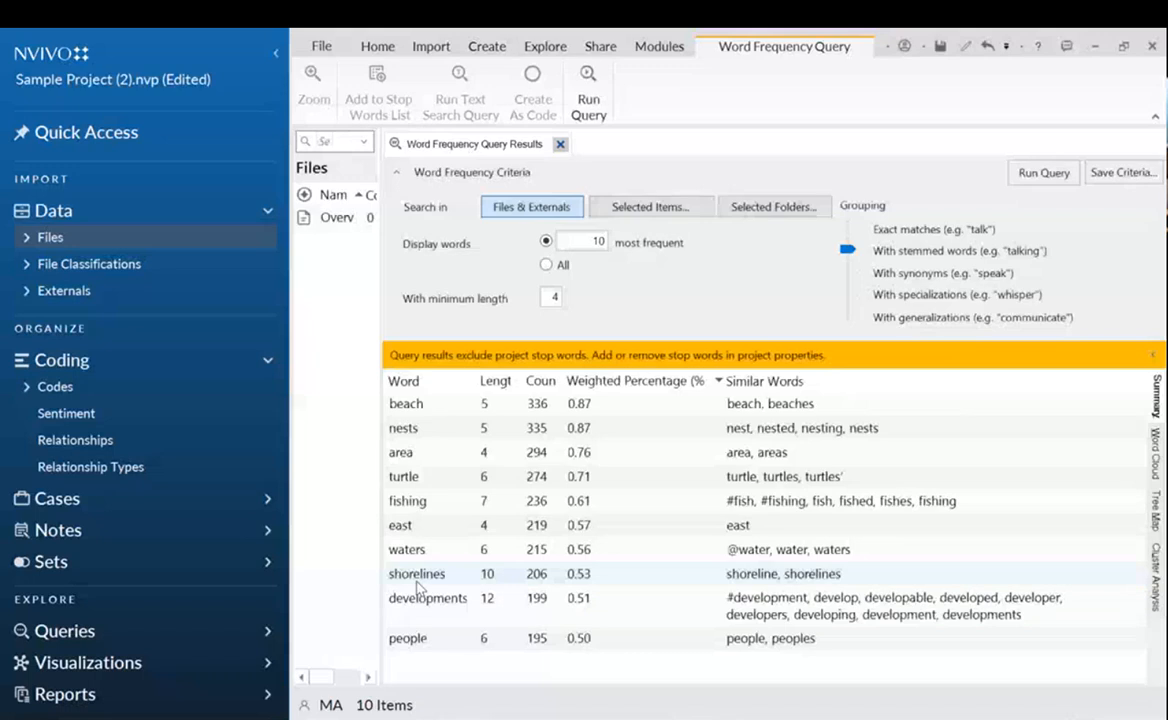
View the updated query results as a word cloud, a tree map and a cluster analysis.
click(1155, 455)
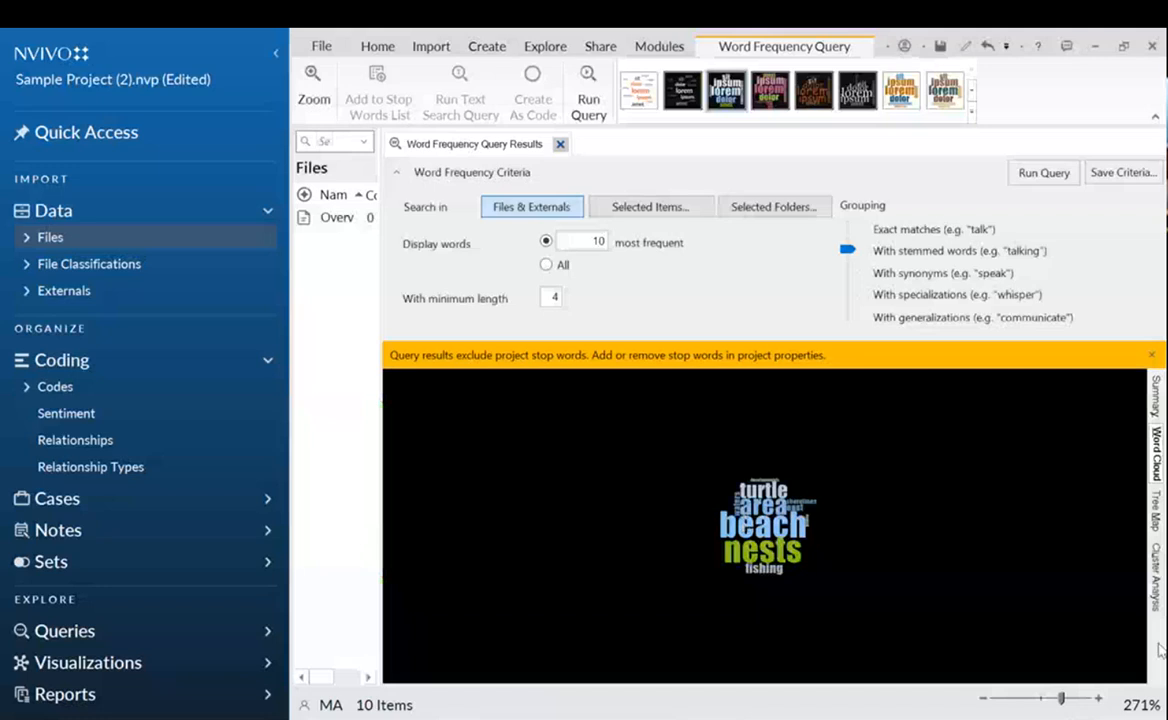
click(1155, 508)
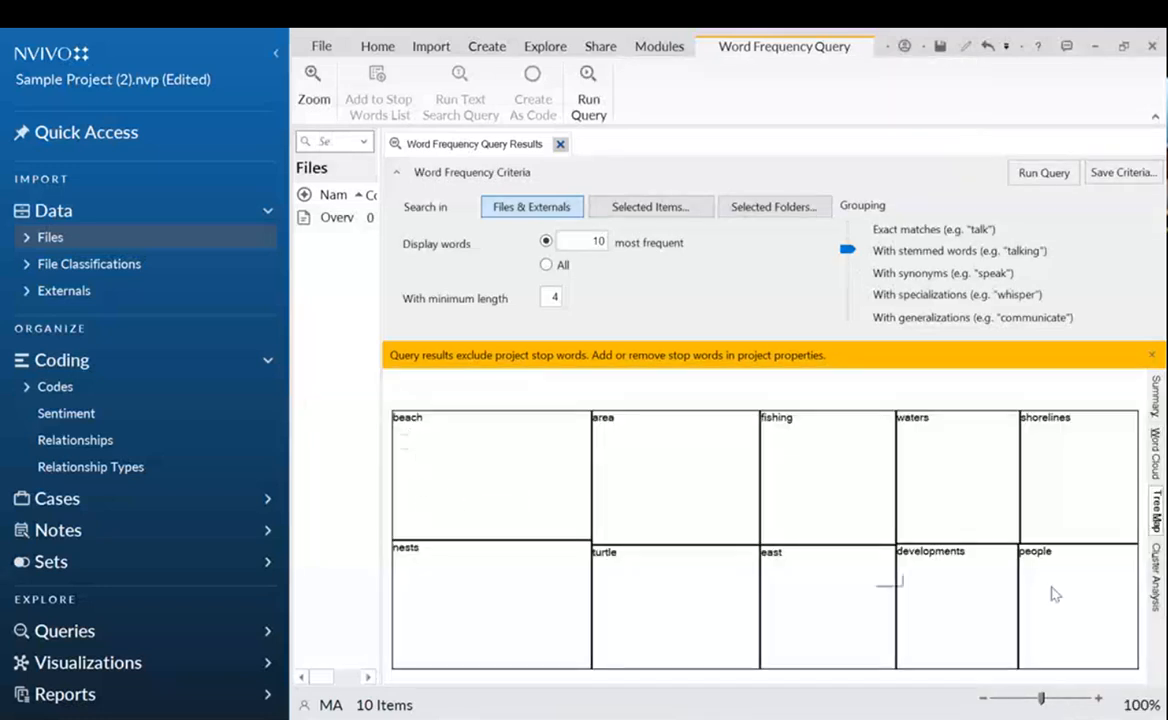
click(1156, 588)
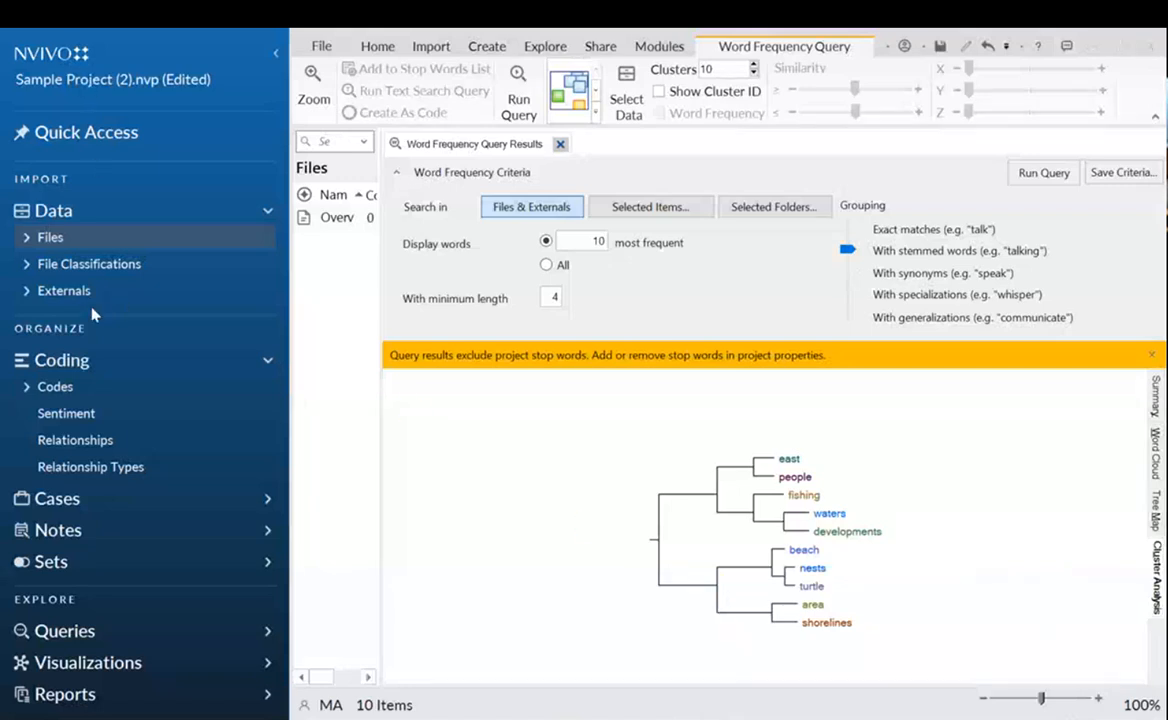
Open the Interviews folder under Files and widen the list so the names, codes and references can be read.
click(70, 237)
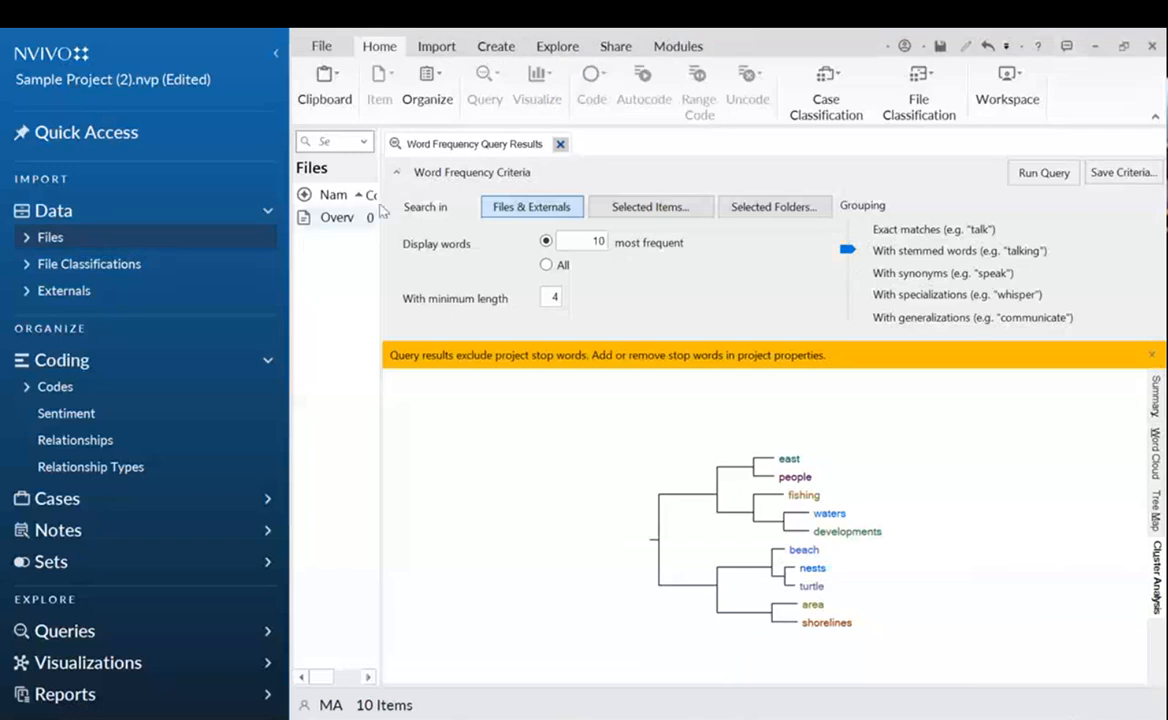
click(26, 235)
click(90, 292)
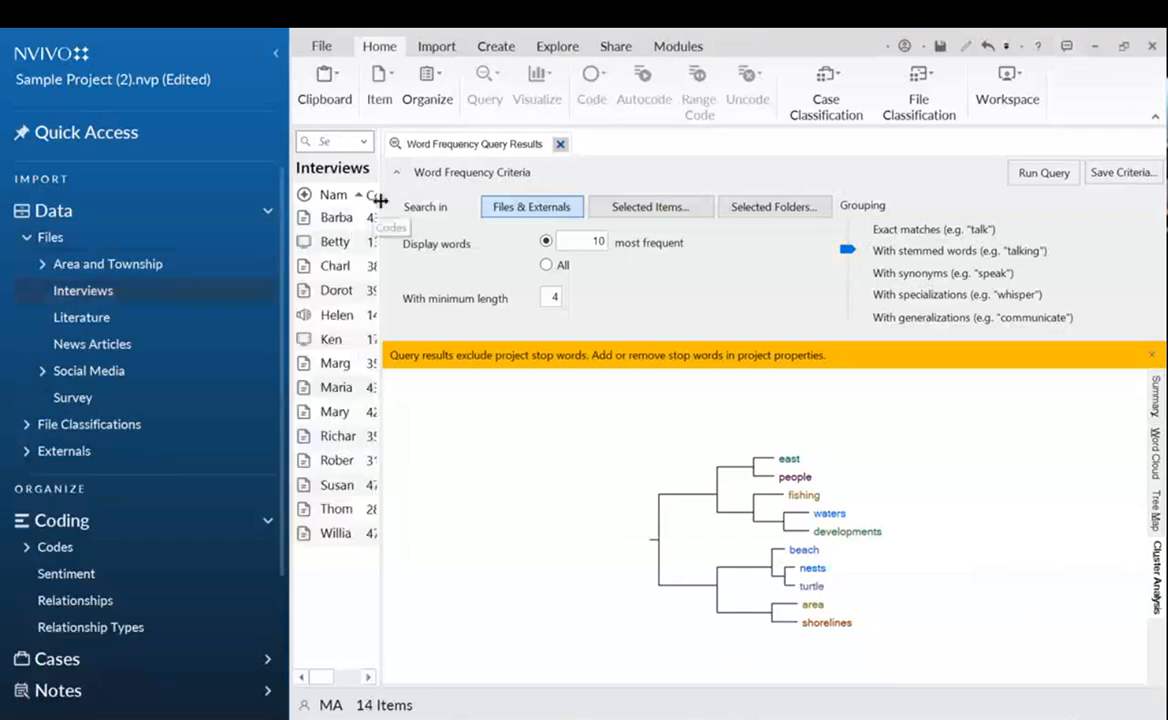
drag(376, 196, 516, 208)
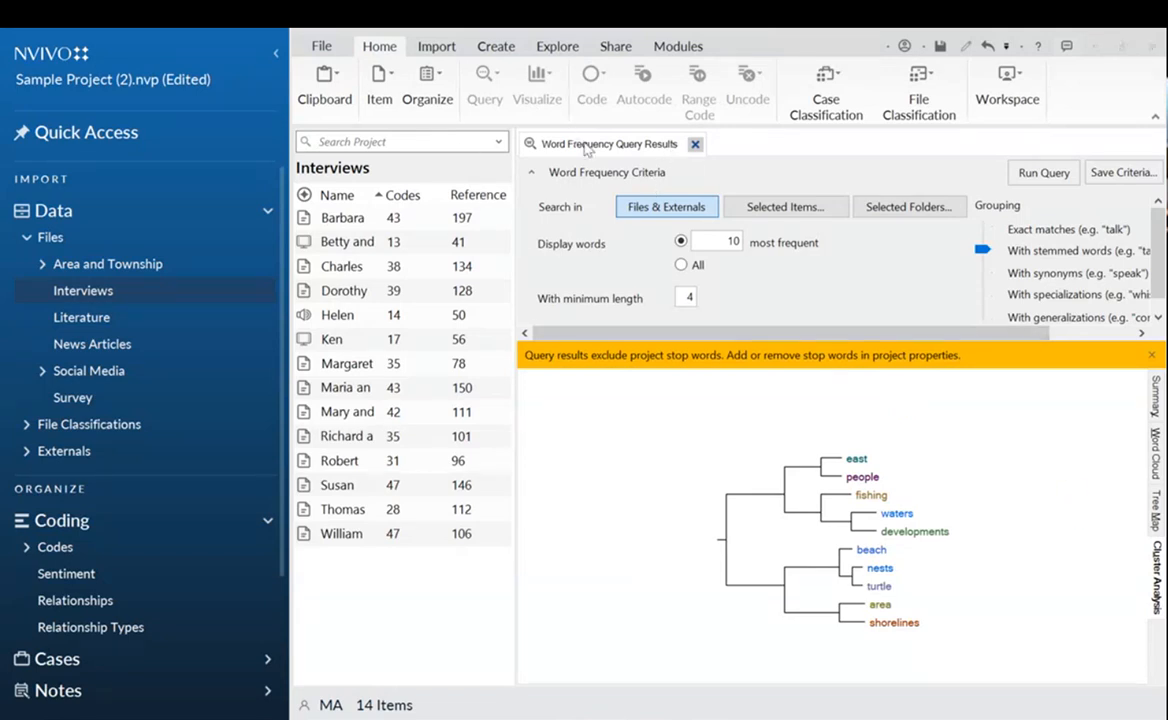
Close the query results and the sample project without saving changes, and open the project Final Analysis File.nvp.
click(695, 144)
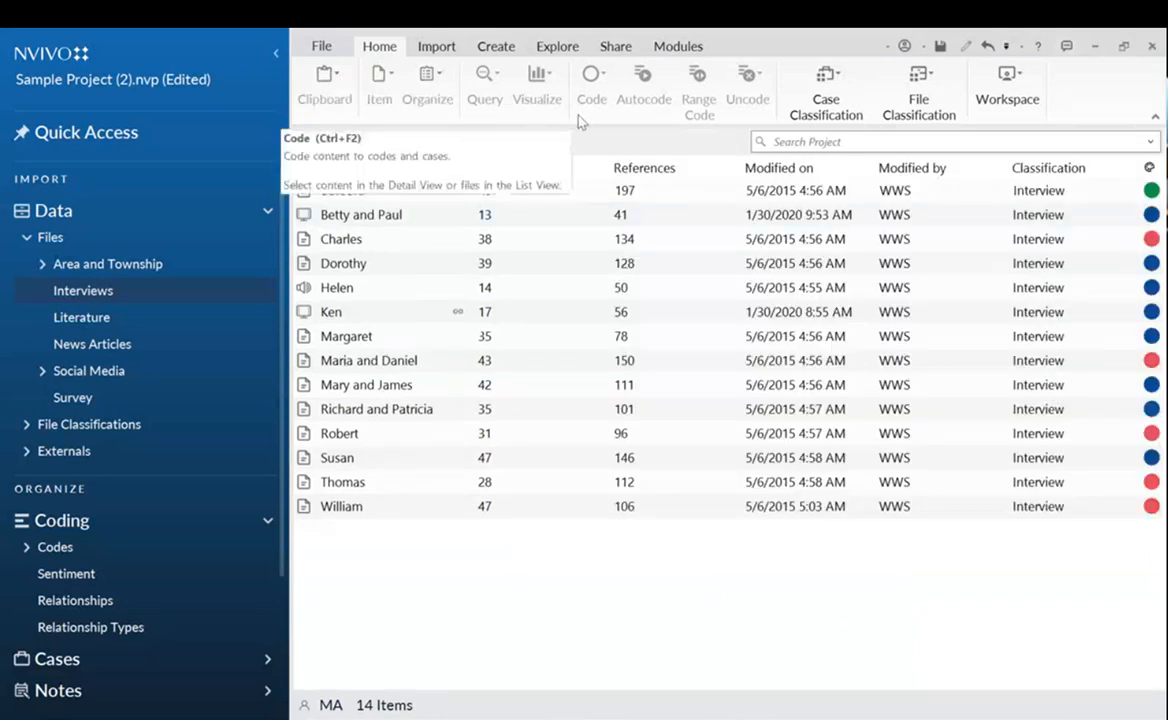
click(321, 46)
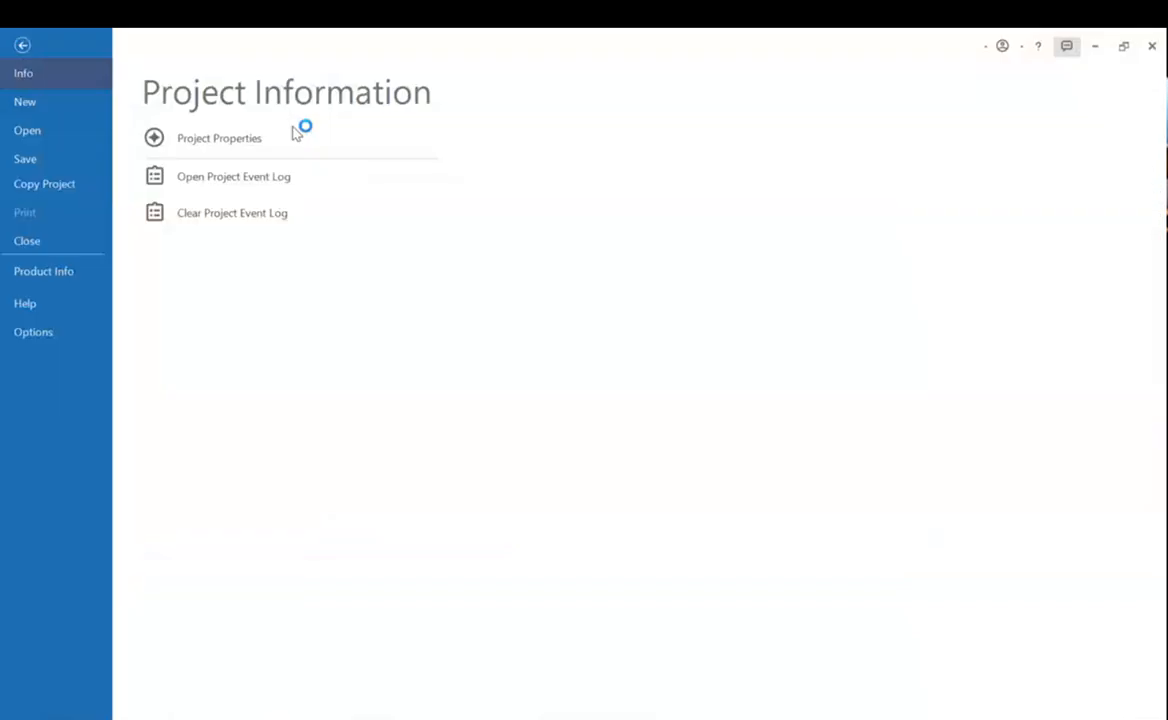
click(30, 245)
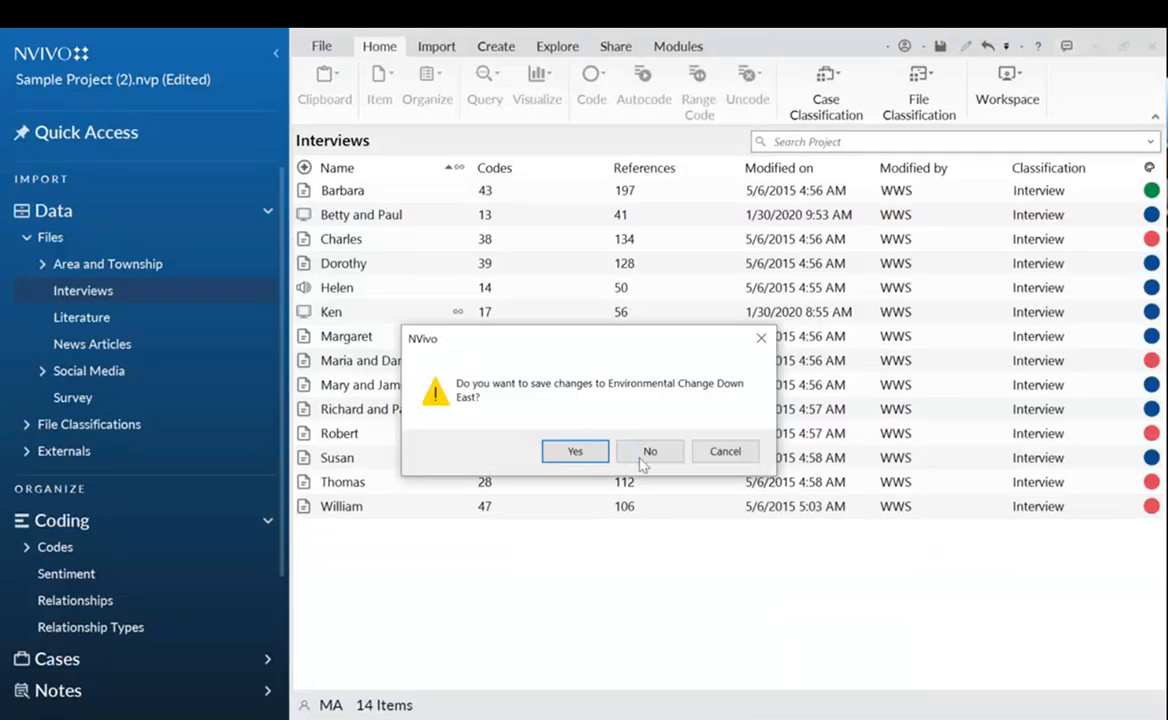
click(645, 455)
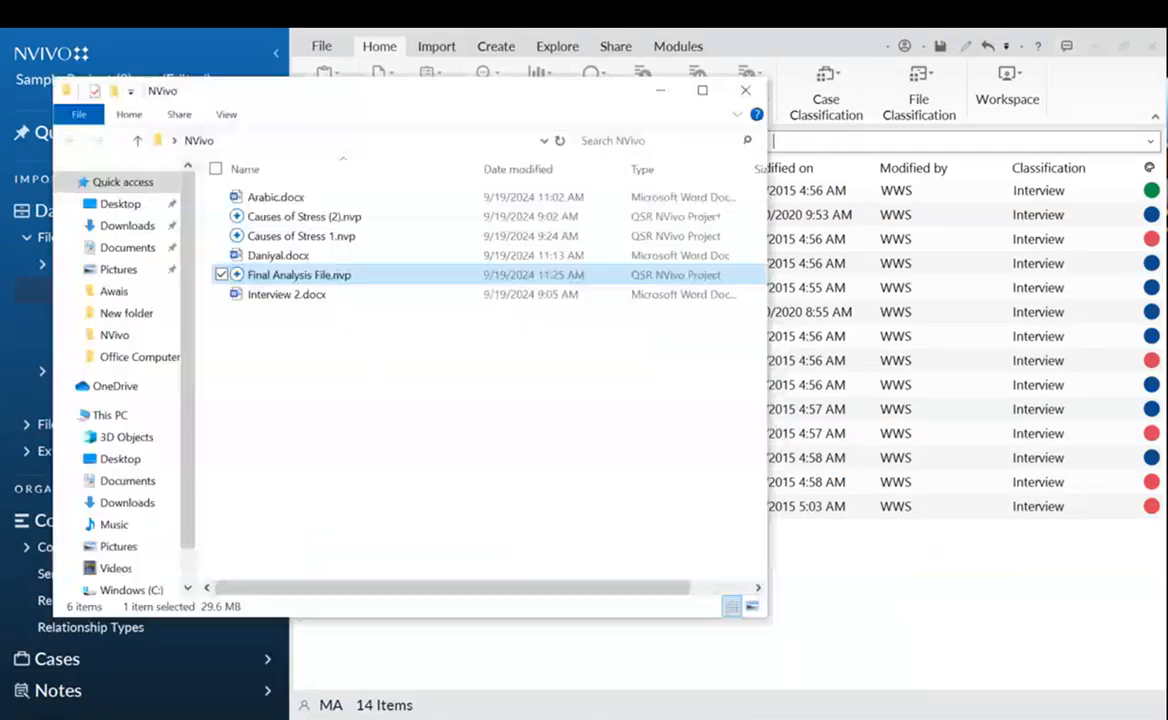
double_click(265, 276)
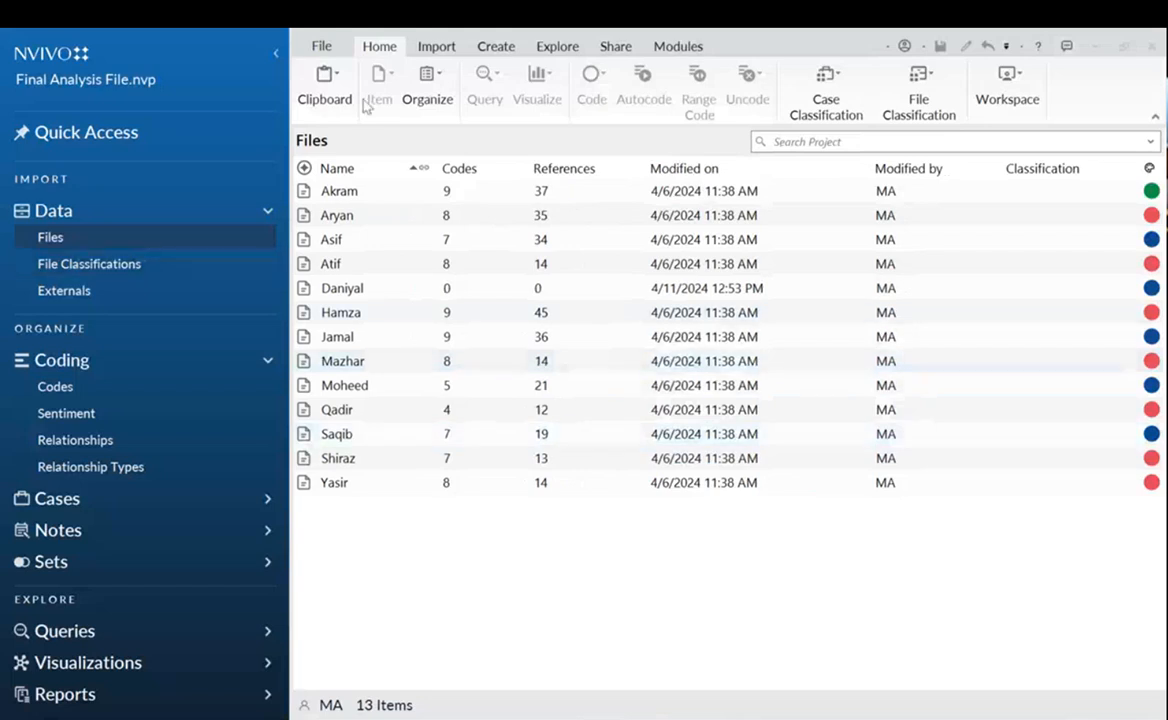
Create a hierarchy chart of the amount of coding, comparing all codes coded to all files, externals and memos.
click(557, 46)
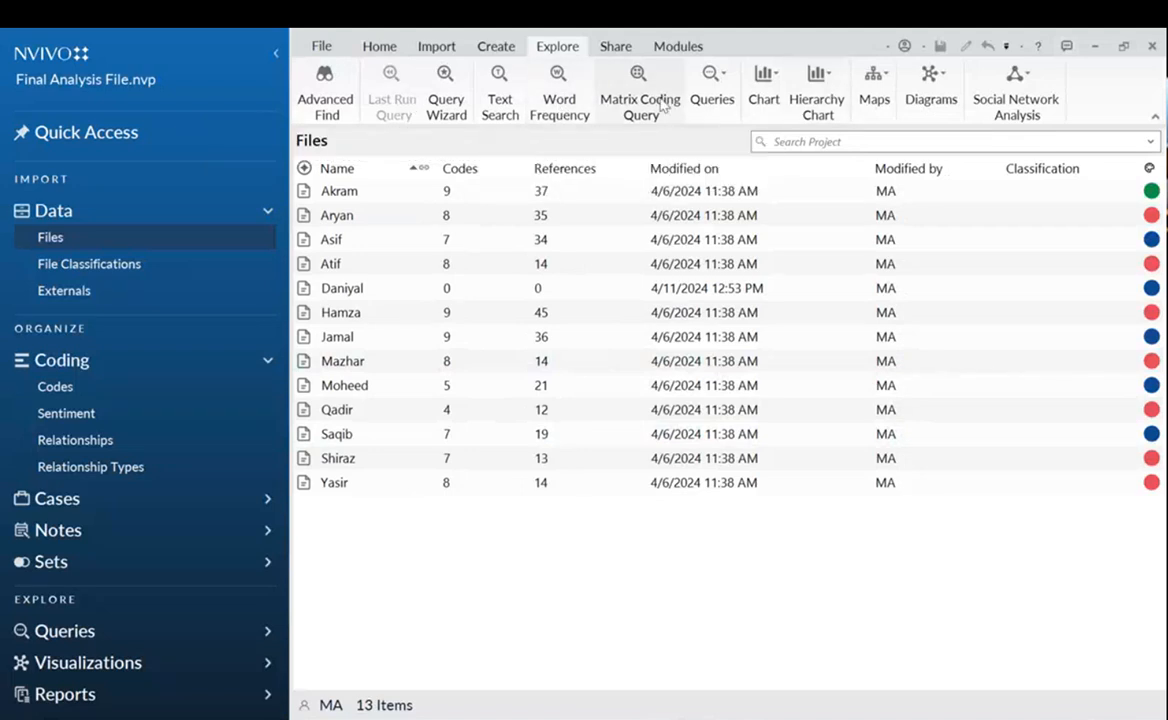
click(820, 96)
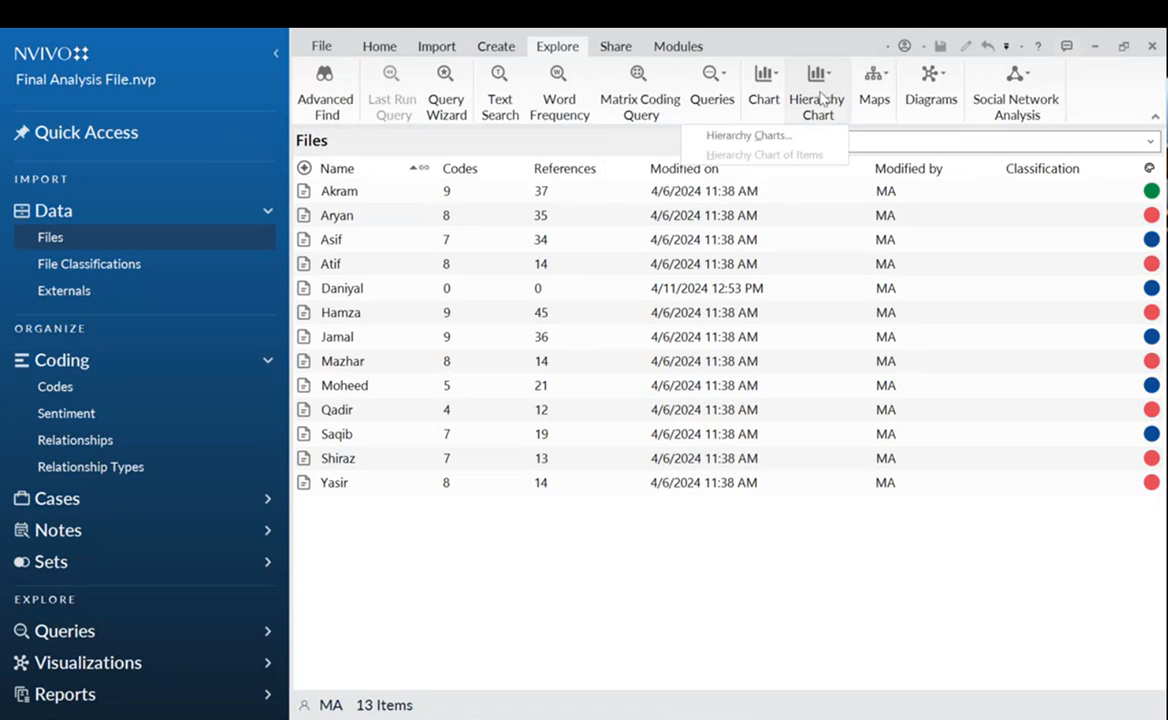
click(772, 142)
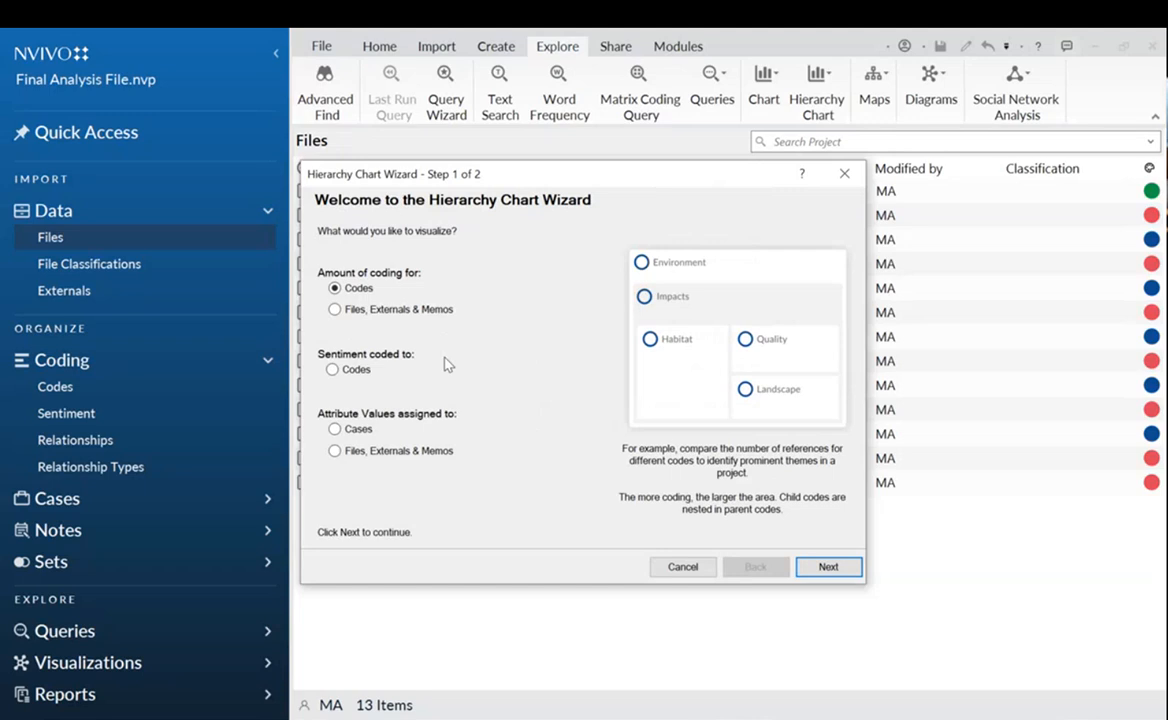
click(828, 566)
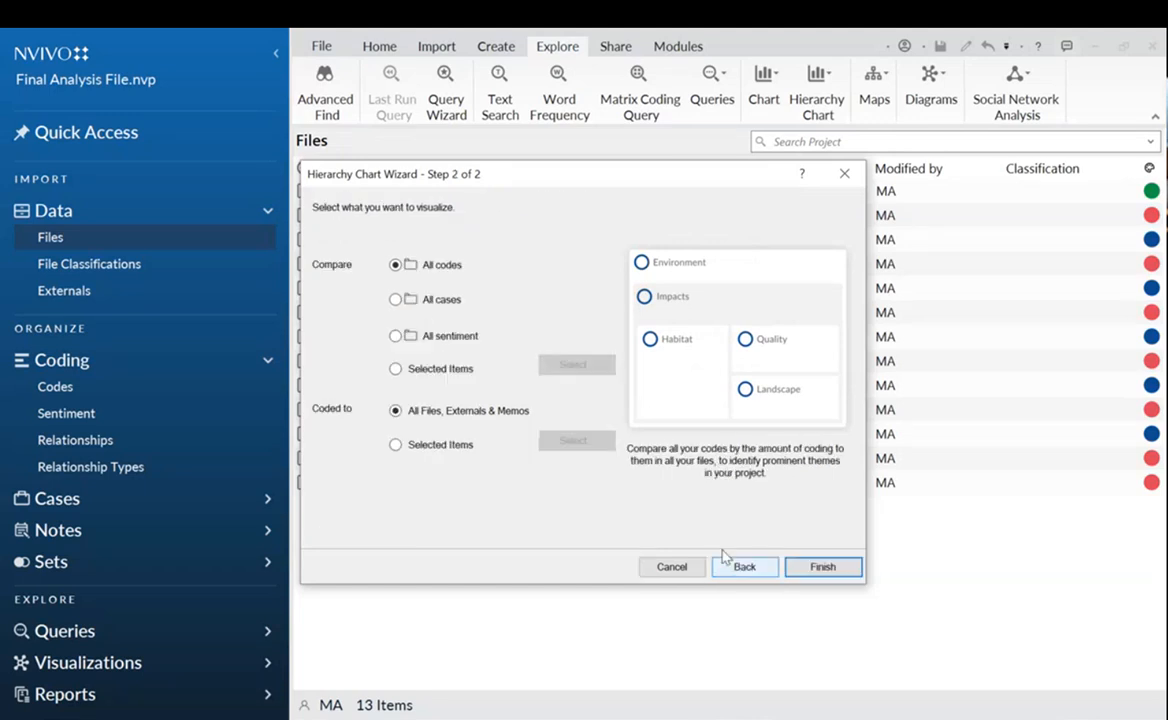
click(847, 567)
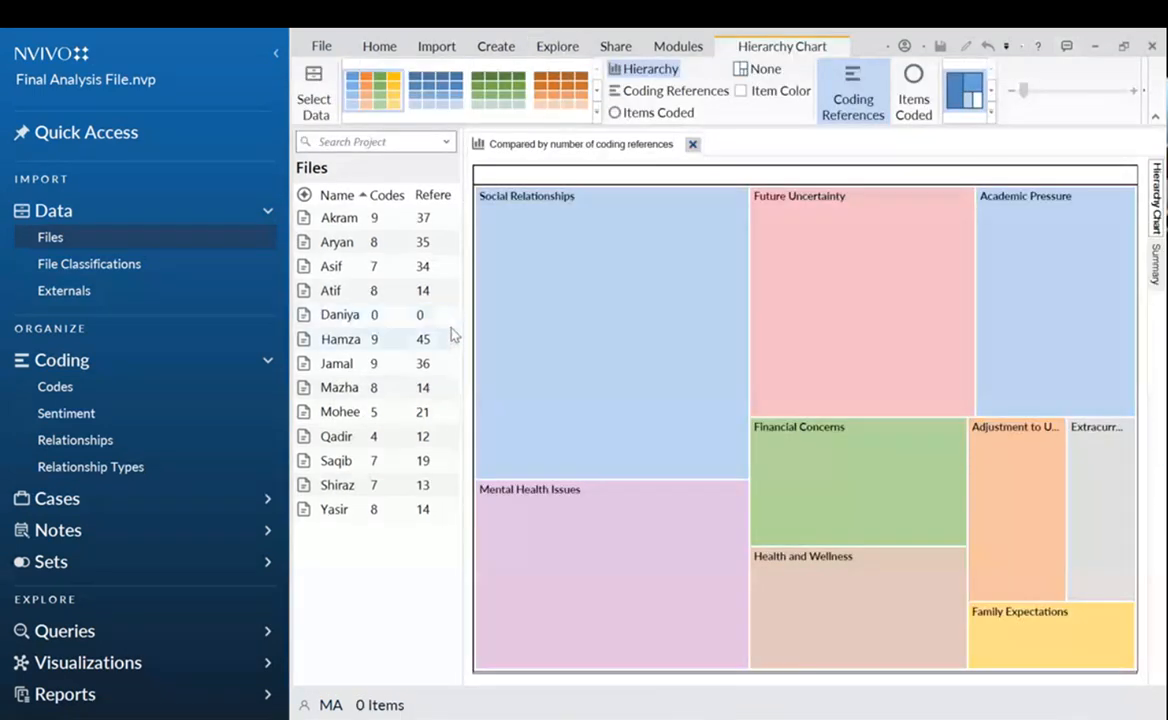
List the project's codes beside the hierarchy chart, colour the chart by coding references, and inspect the coding details of its areas.
click(80, 390)
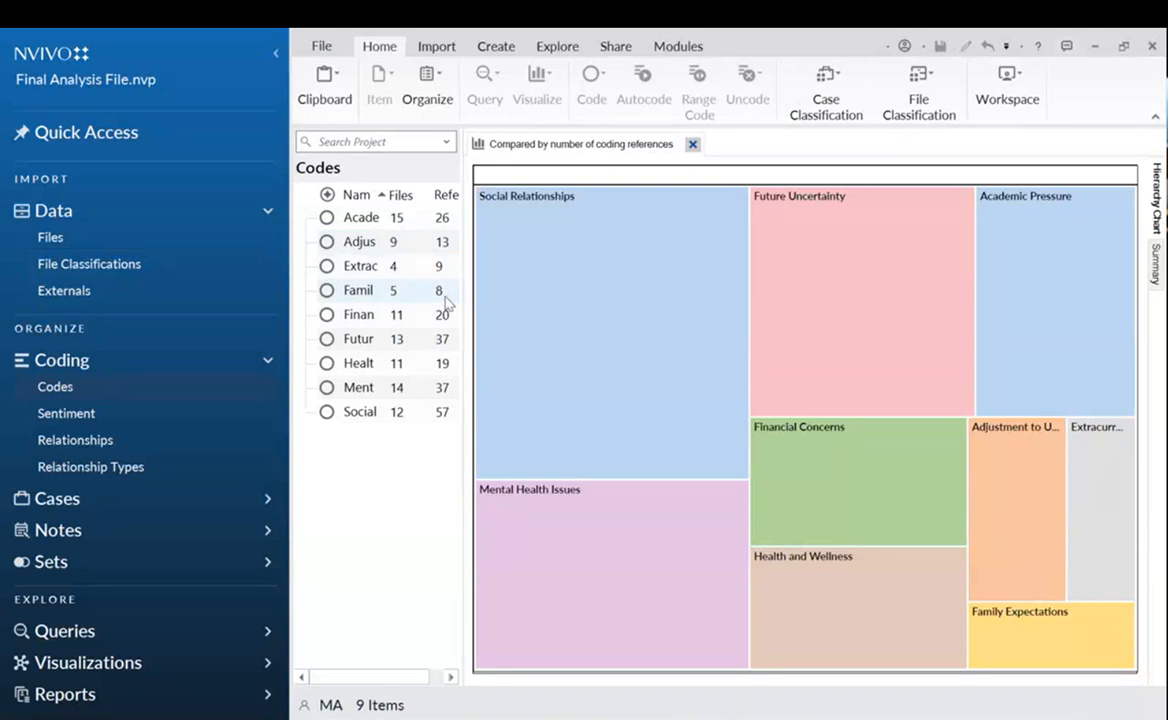
click(630, 150)
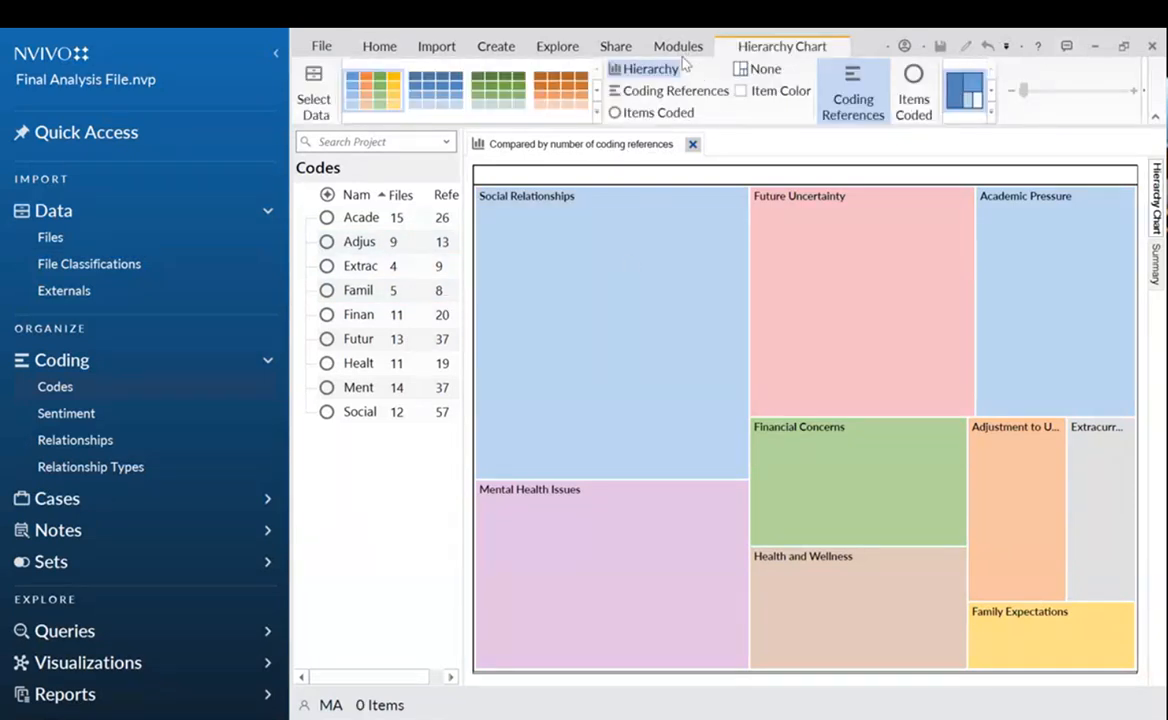
click(672, 90)
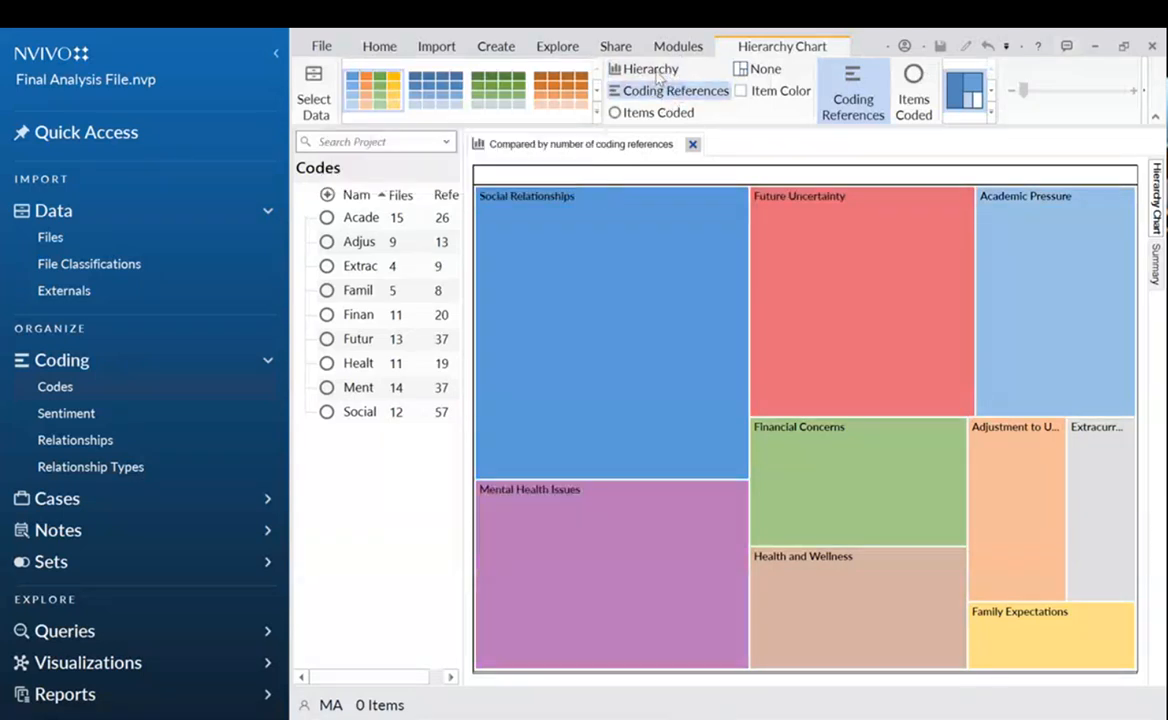
mouse_move(512, 202)
mouse_move(1033, 630)
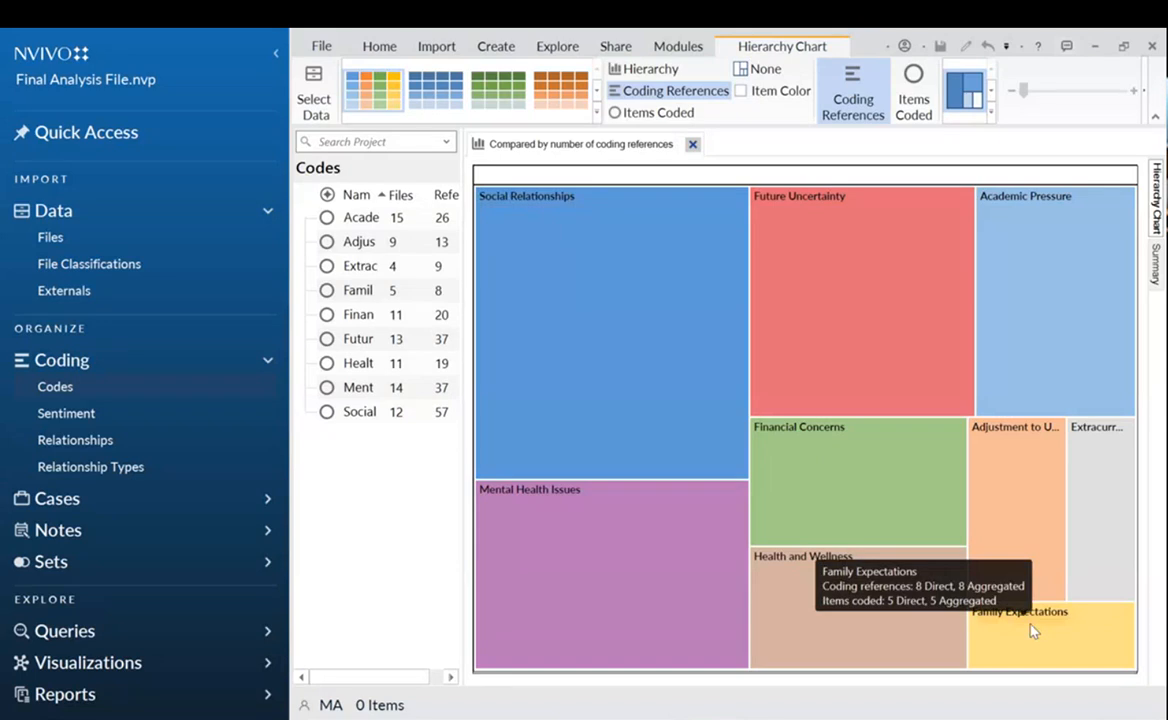
mouse_move(822, 442)
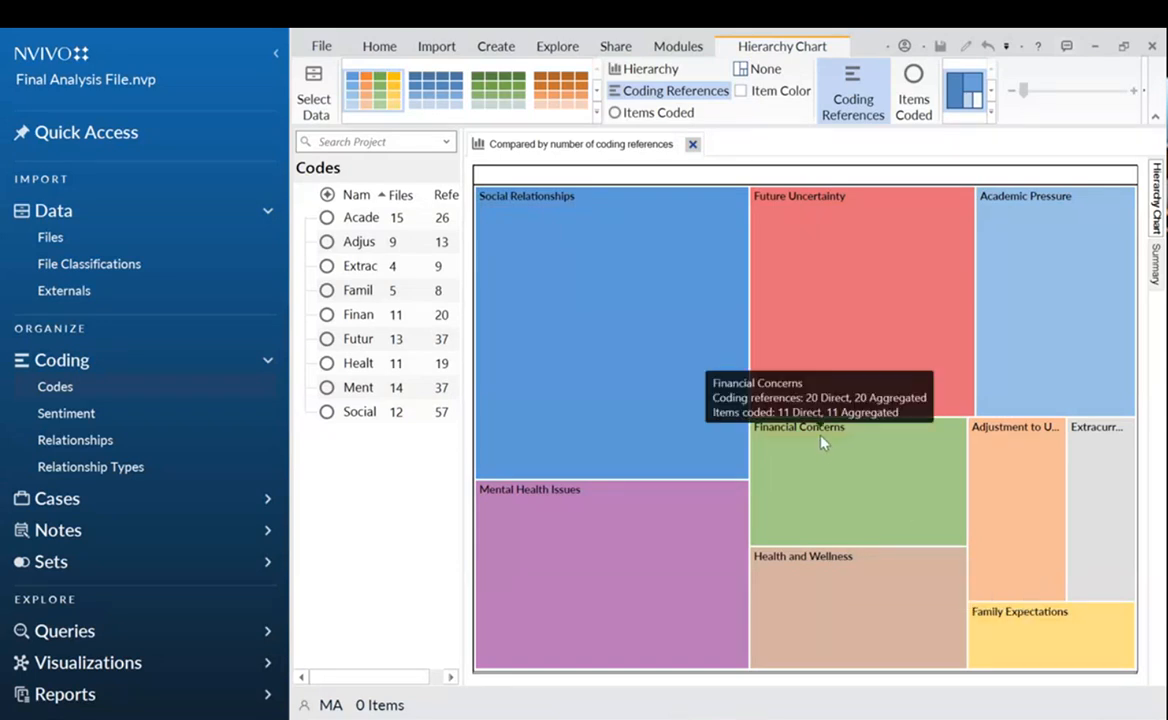
mouse_move(531, 505)
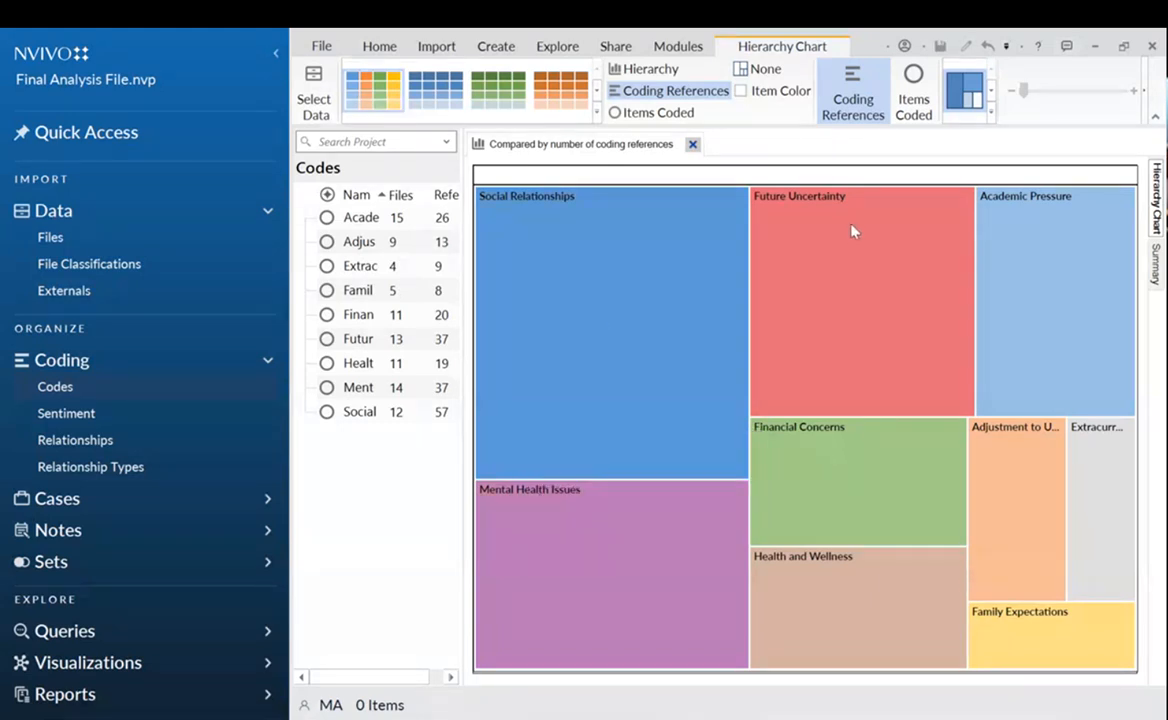
Change the hierarchy chart from a tree map to a sunburst and inspect its code segments.
click(991, 90)
click(969, 92)
mouse_move(757, 455)
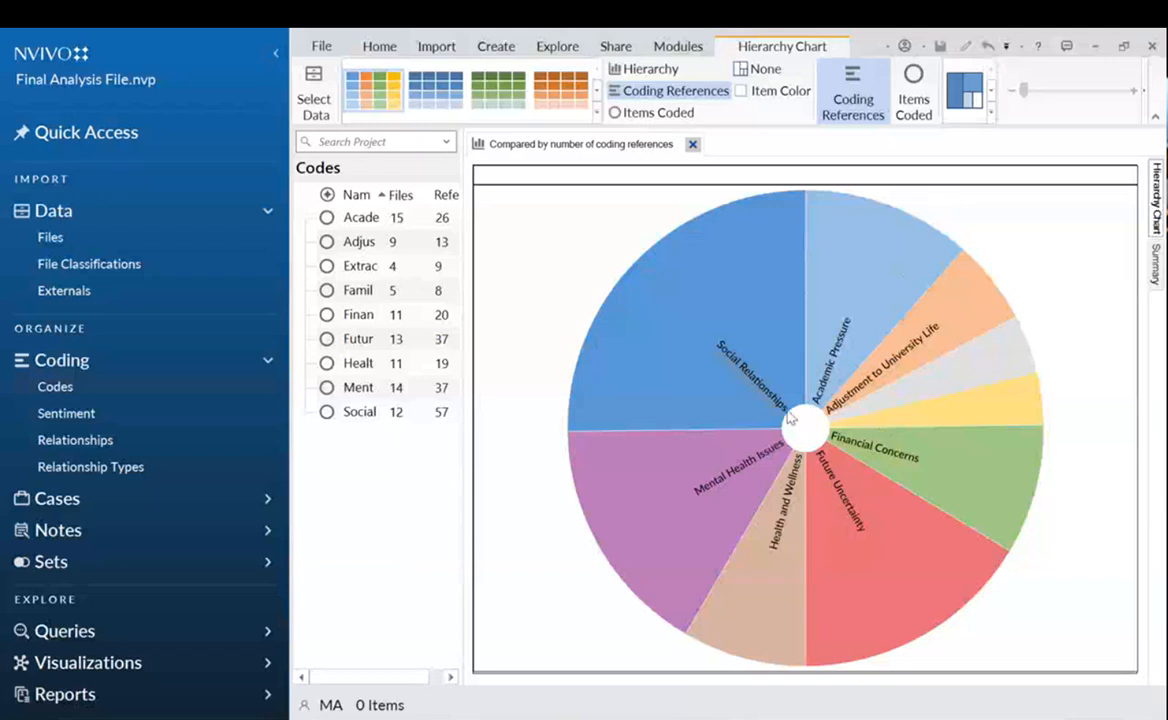
mouse_move(790, 420)
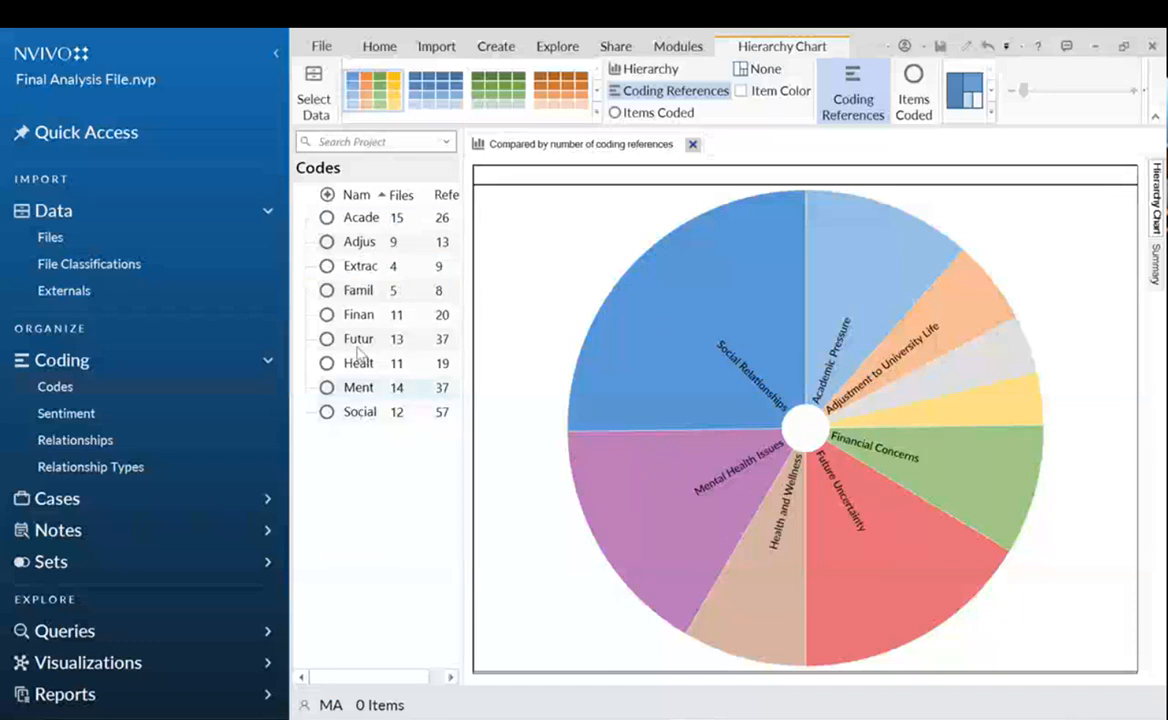
Widen the codes list beside the sunburst of codes, inspect the Social Relationships segment, and close the chart.
drag(461, 360, 523, 289)
mouse_move(780, 376)
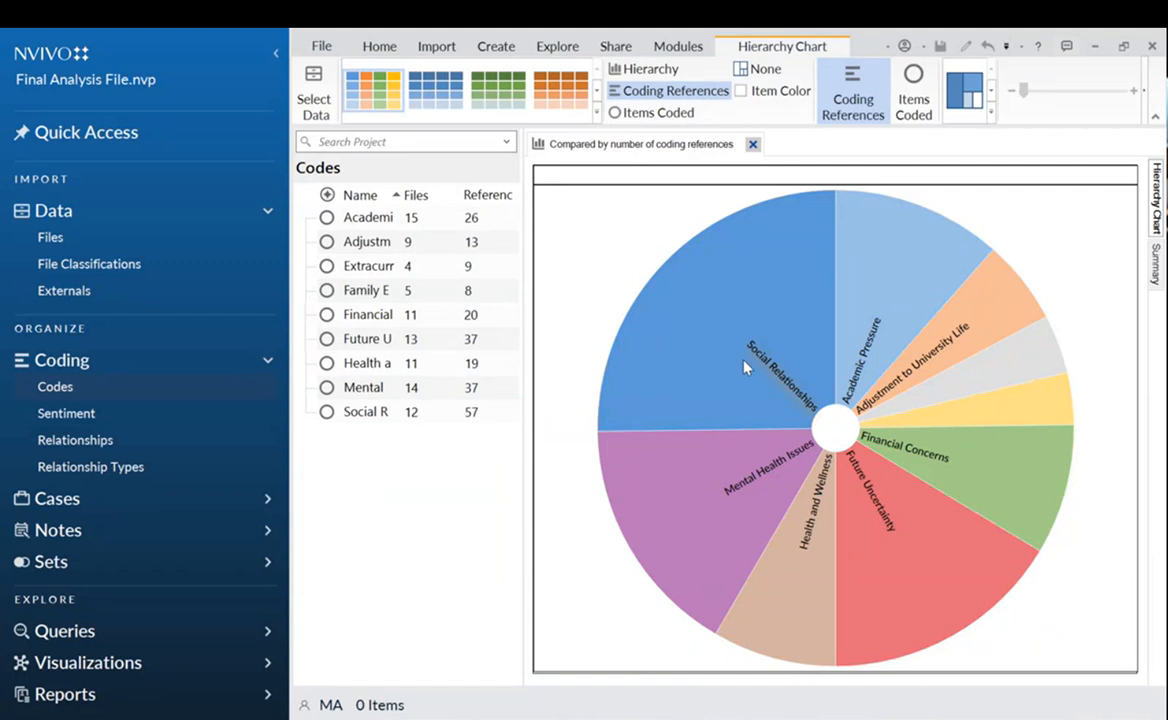
click(754, 145)
Create a hierarchy chart of the amount of coding, comparing all cases coded to all files, externals and memos.
click(557, 46)
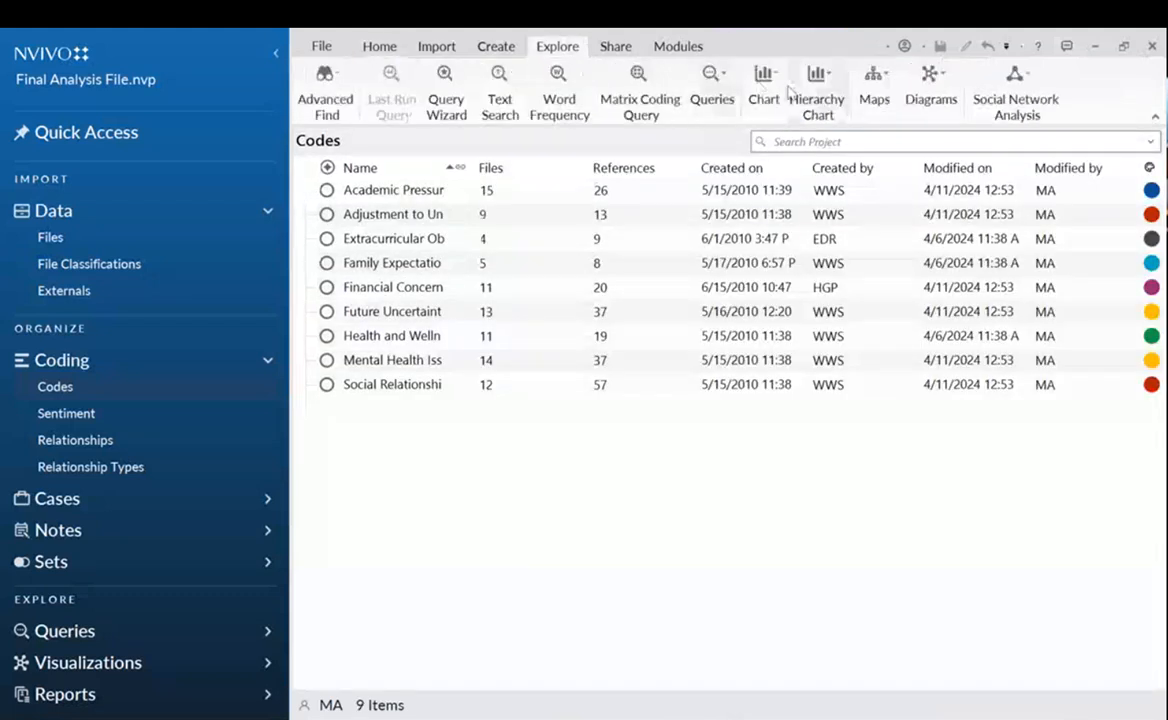
click(817, 100)
click(773, 136)
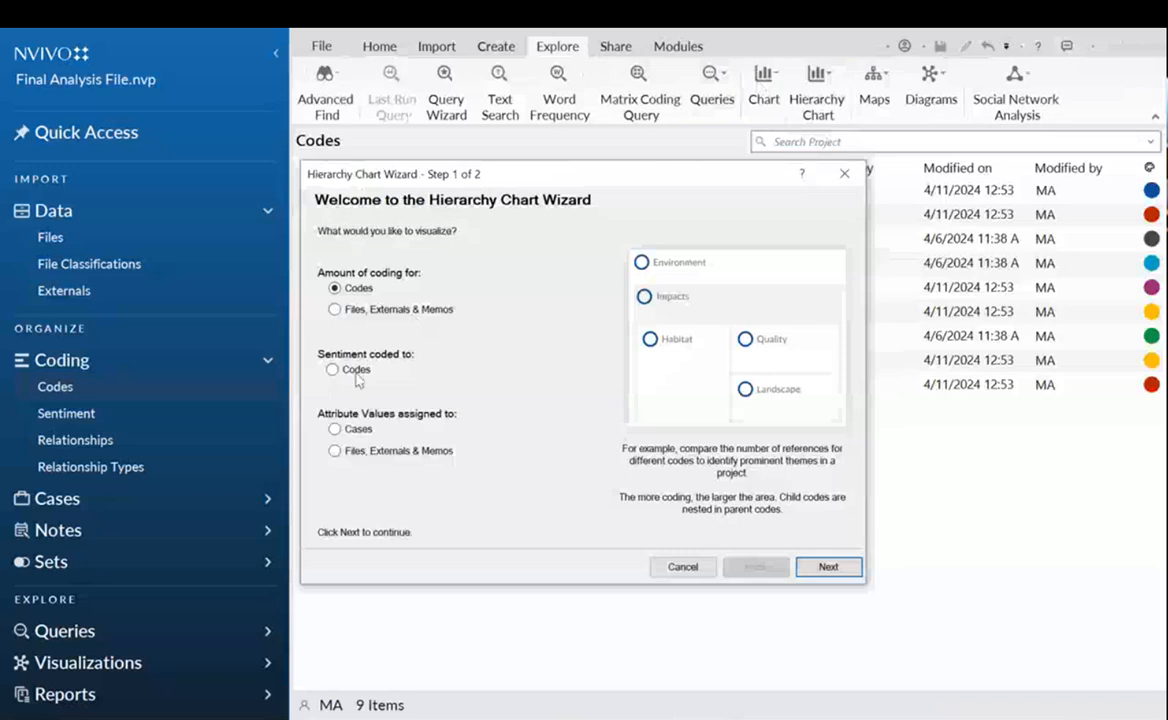
click(816, 566)
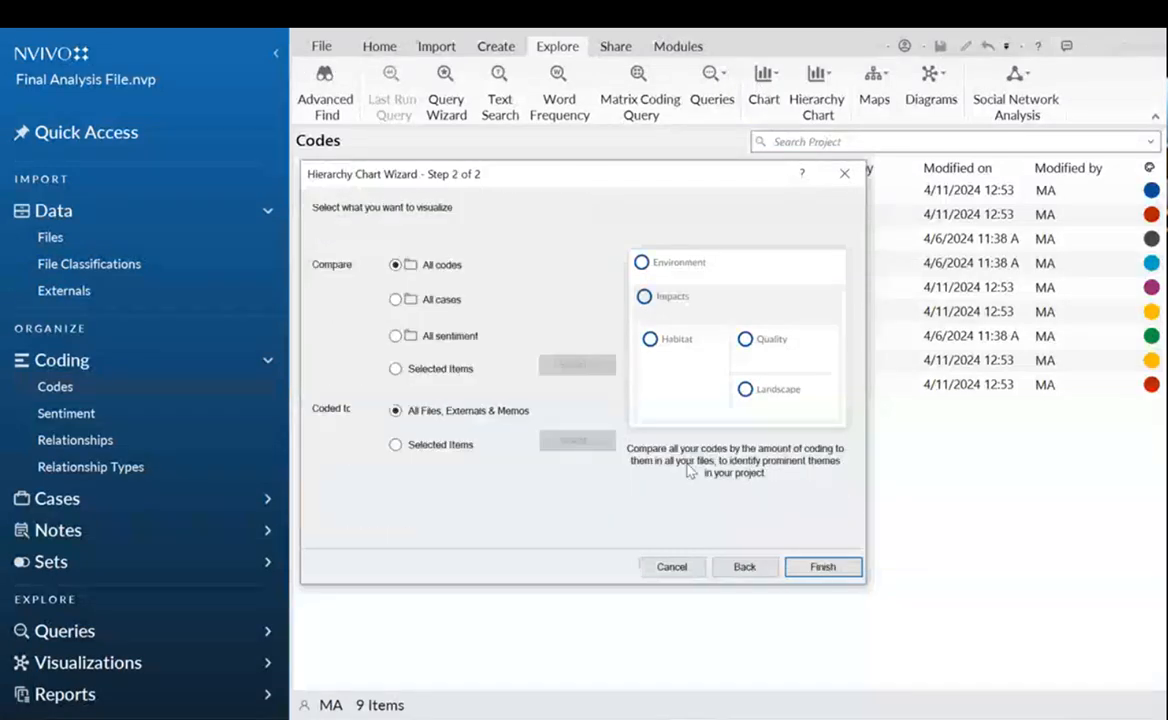
click(449, 303)
click(800, 567)
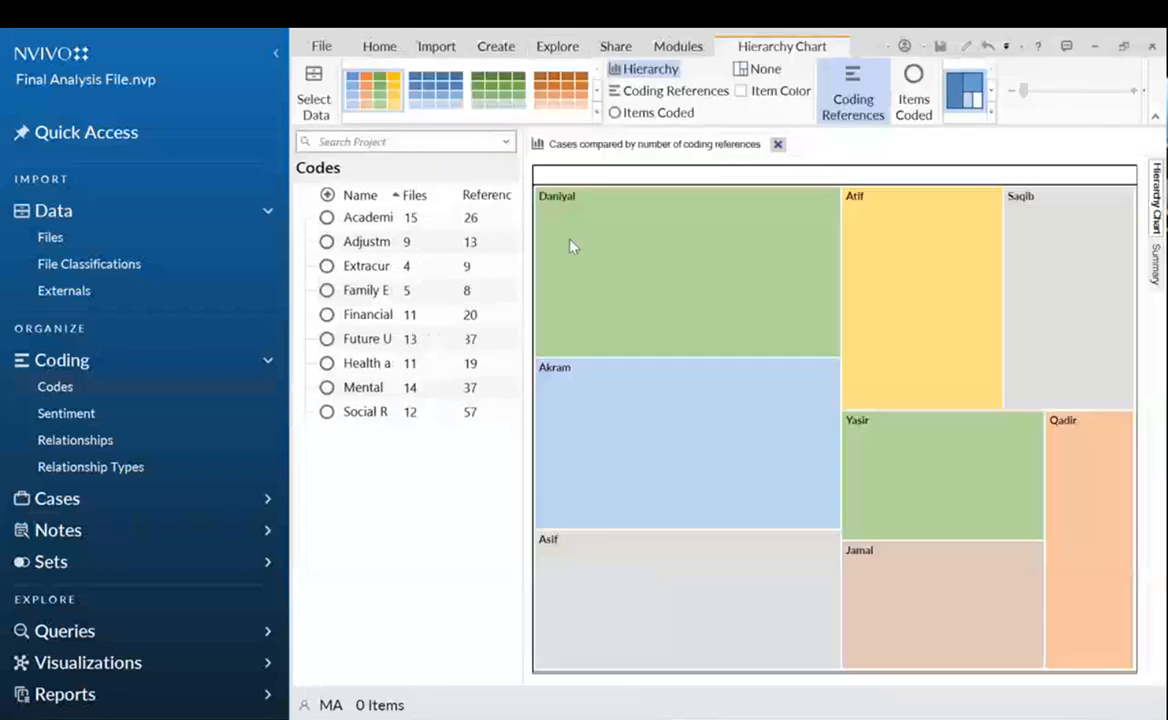
Change the cases chart from a tree map to a sunburst, inspecting the coding details of its areas before closing it.
mouse_move(572, 246)
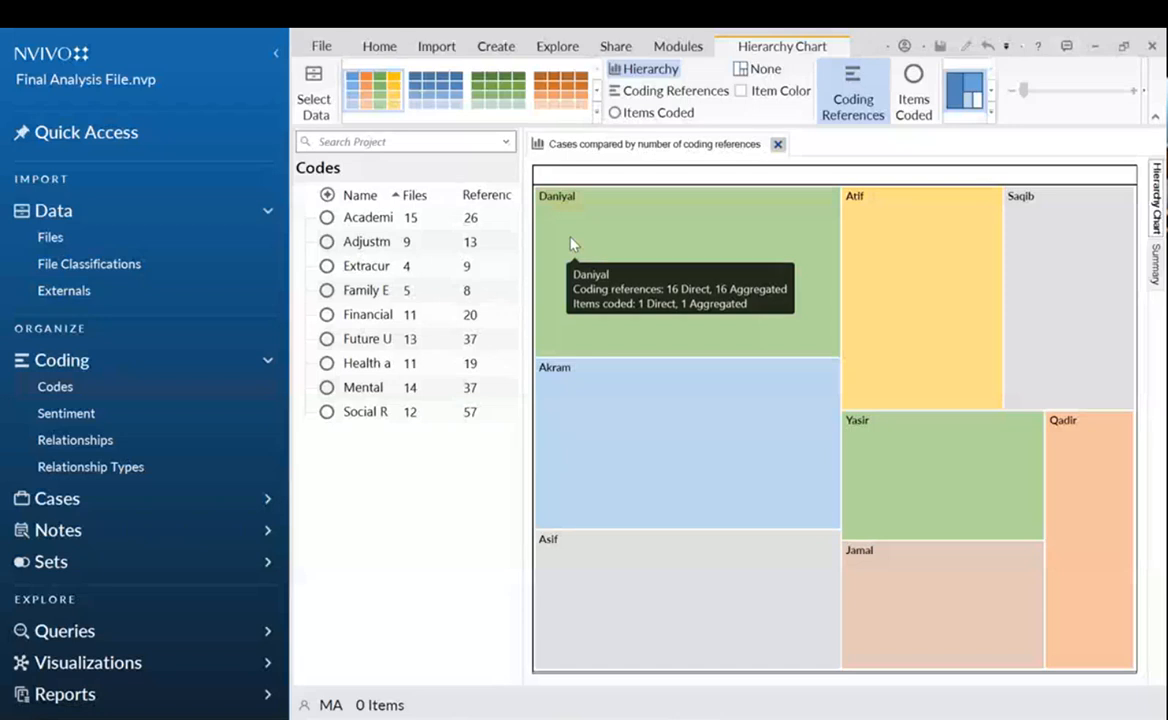
mouse_move(1065, 426)
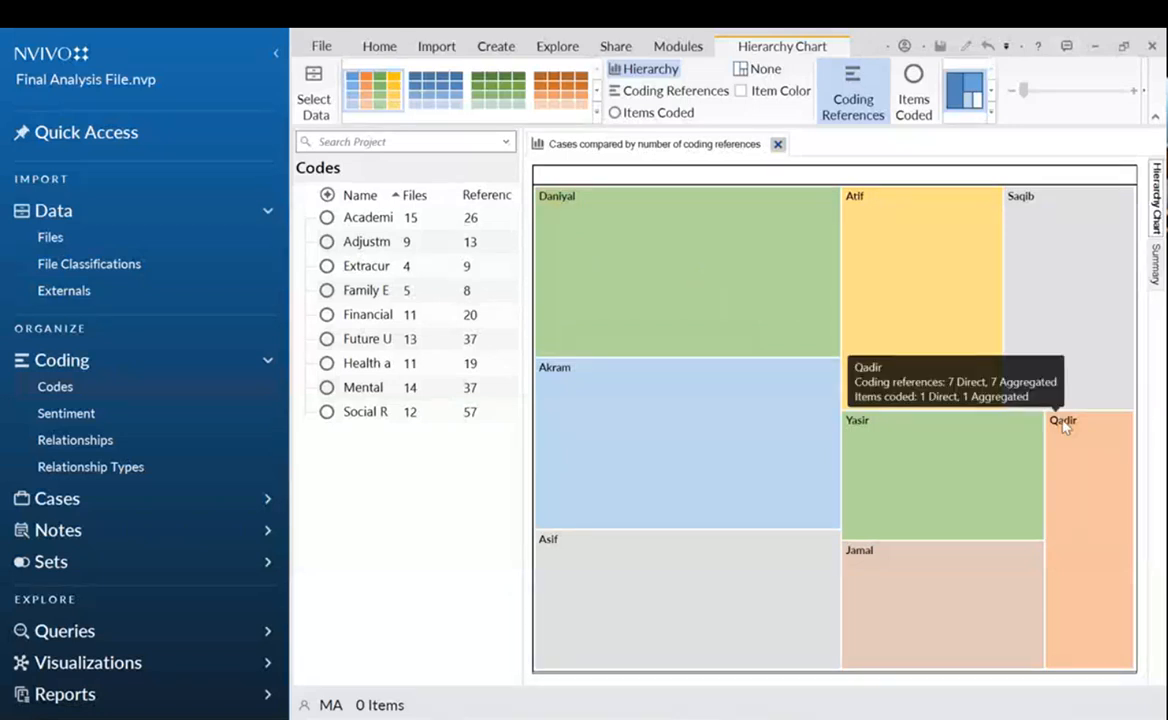
mouse_move(850, 430)
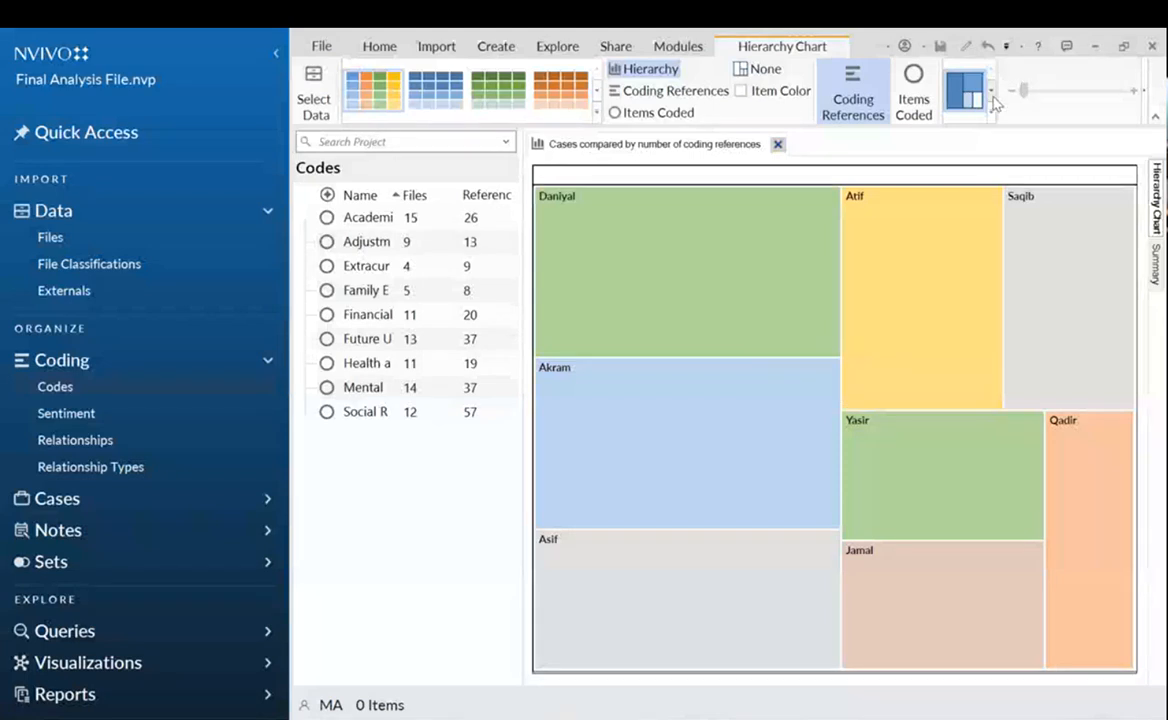
click(966, 92)
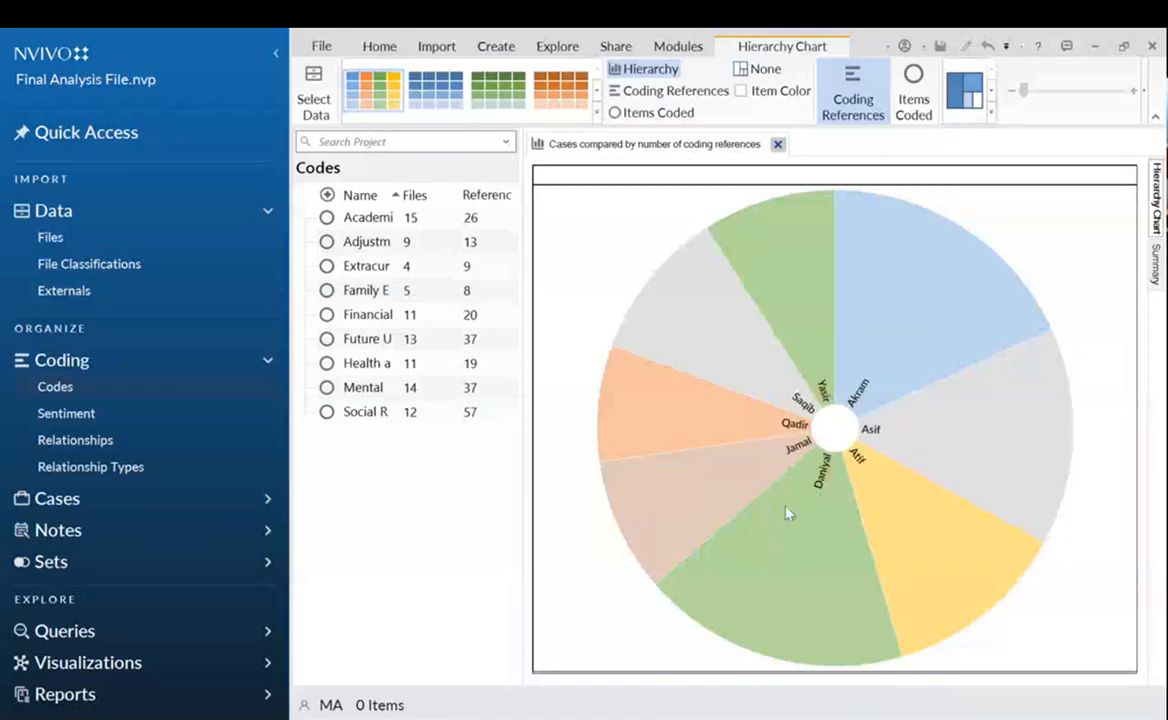
mouse_move(787, 512)
mouse_move(842, 550)
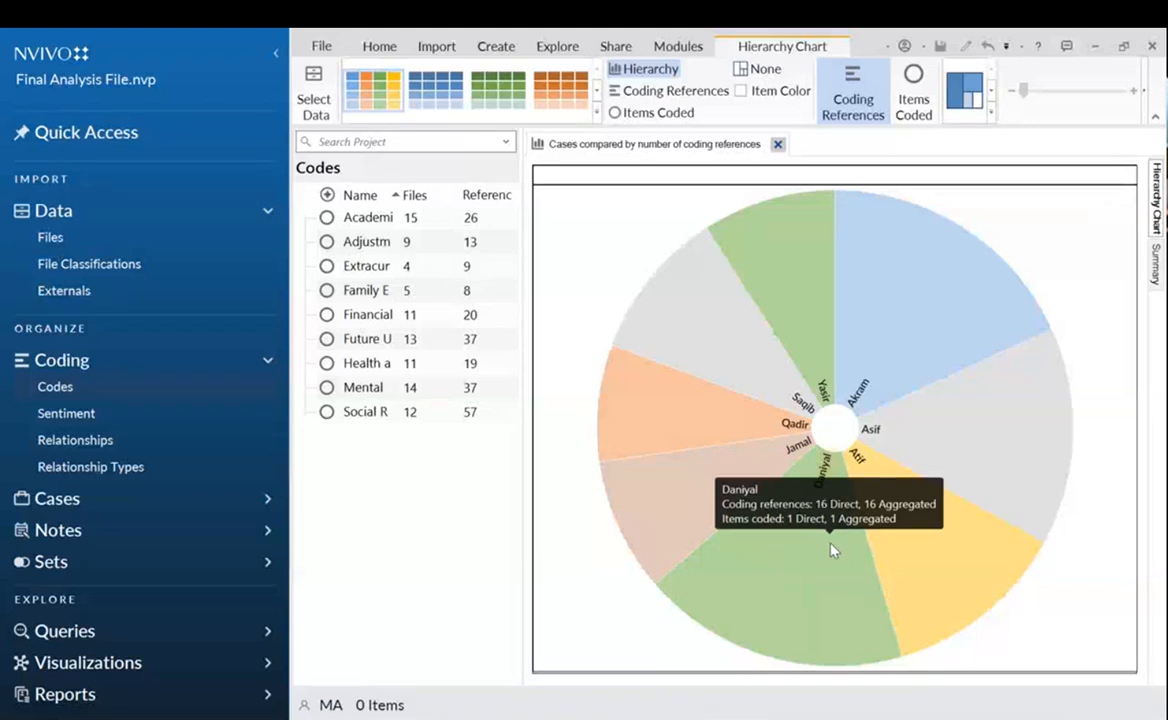
click(778, 145)
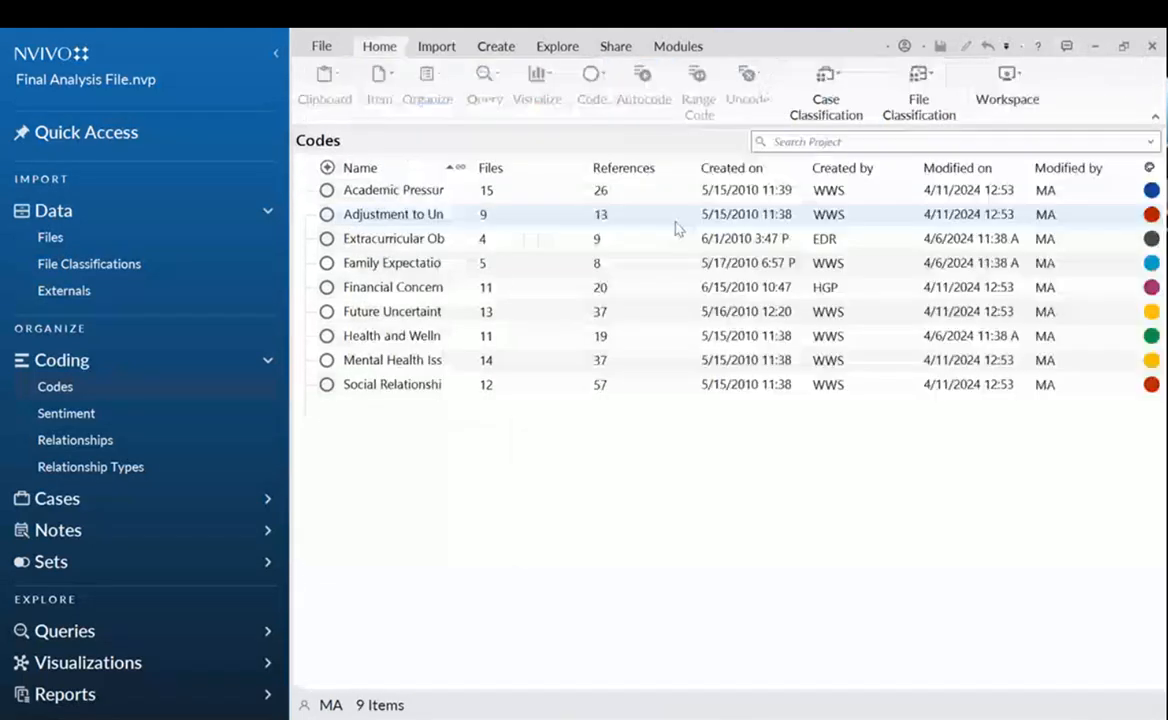
click(560, 46)
click(818, 95)
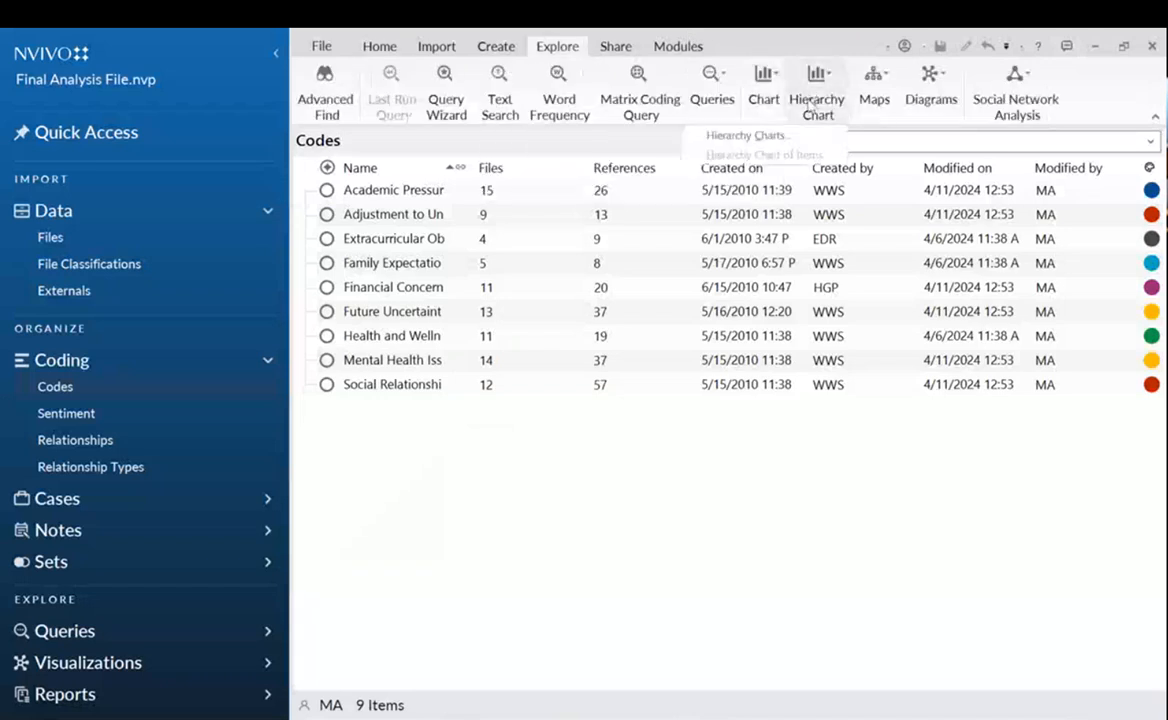
click(769, 441)
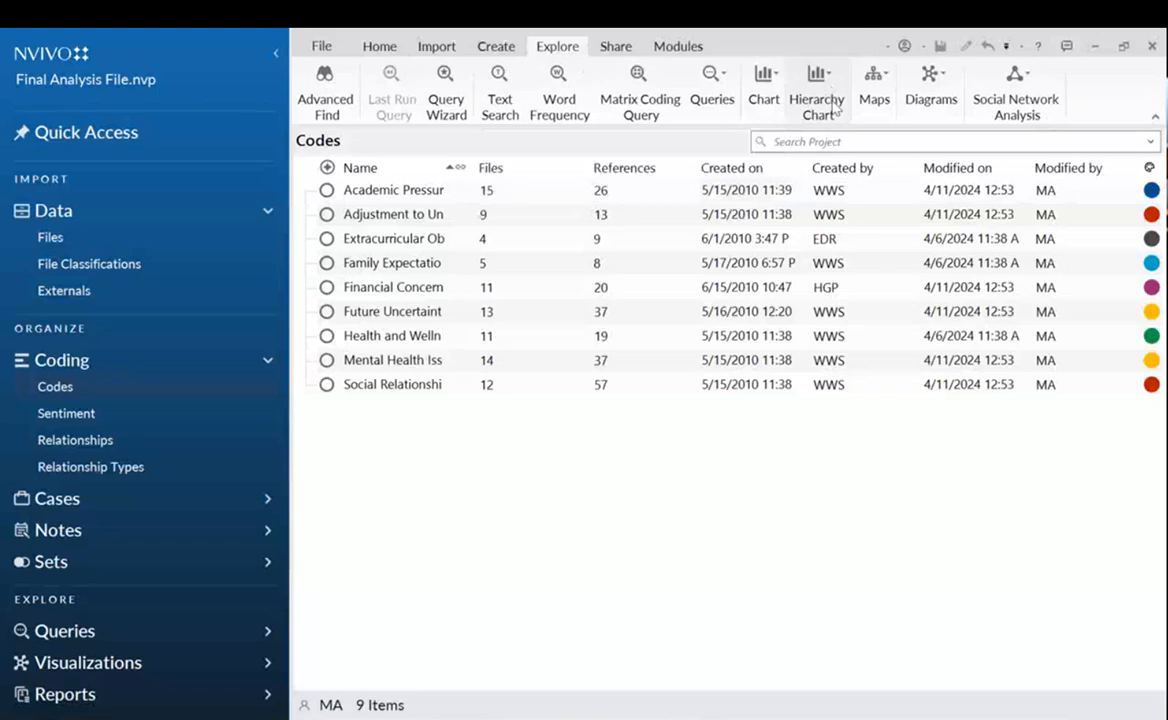
click(820, 90)
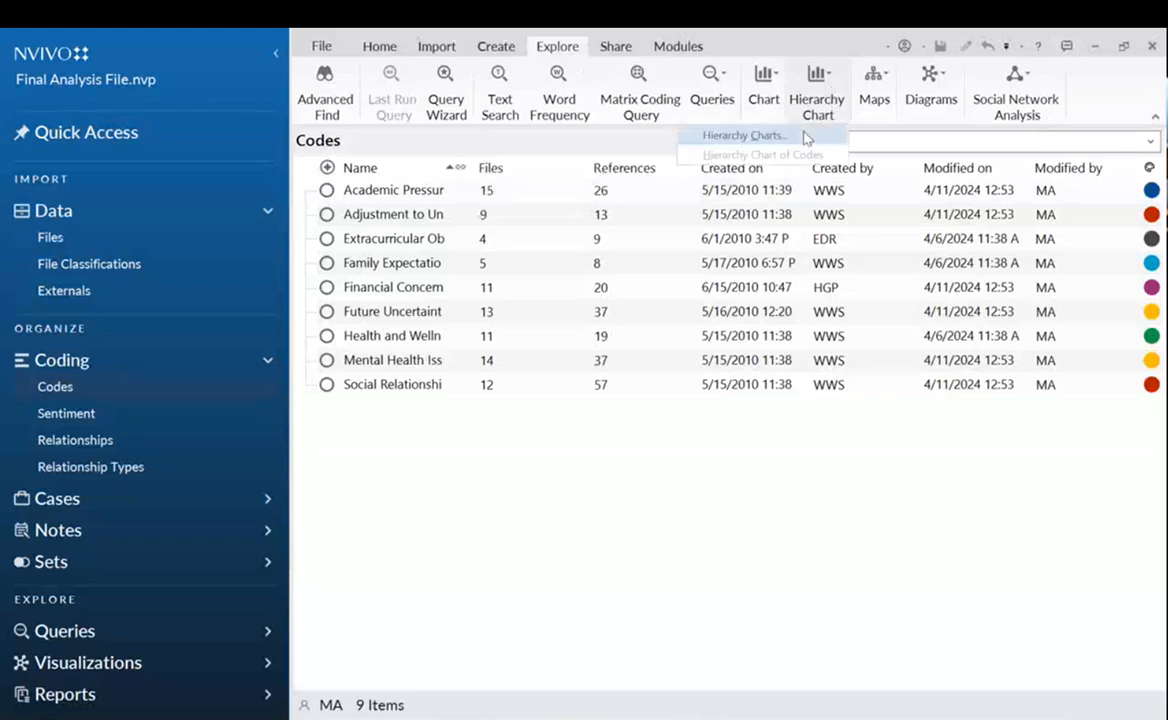
click(769, 477)
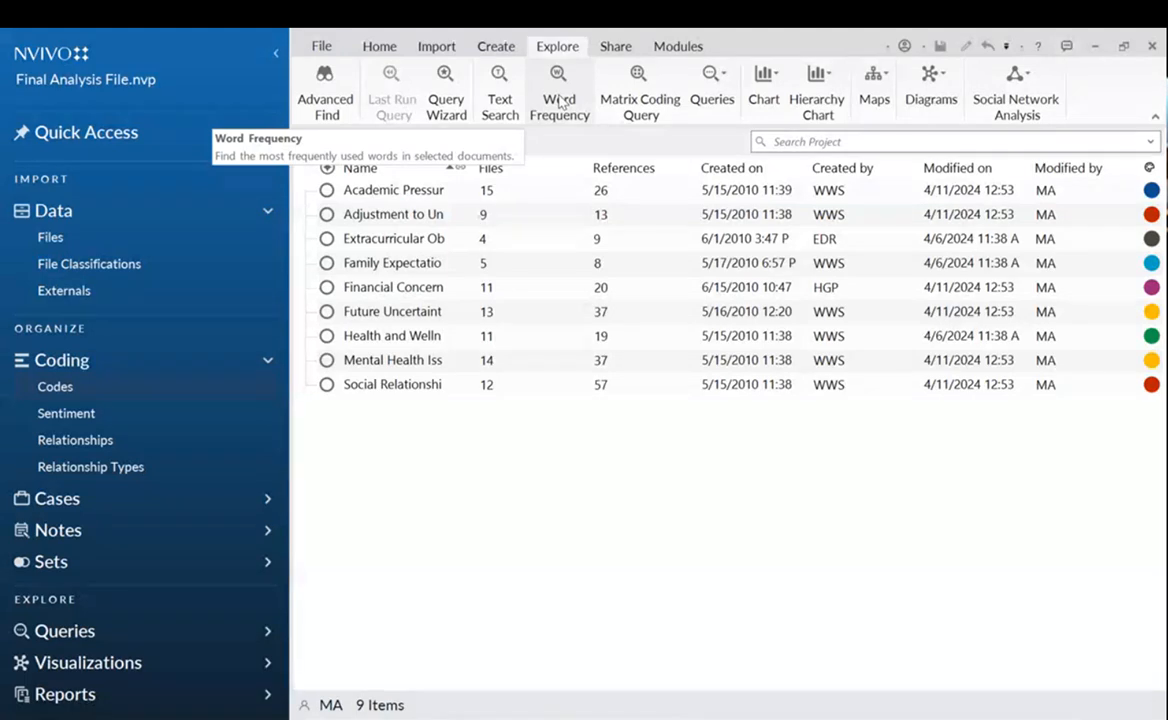
Try to run a text search query for "Academic" across all items in the project's Files folder.
click(497, 99)
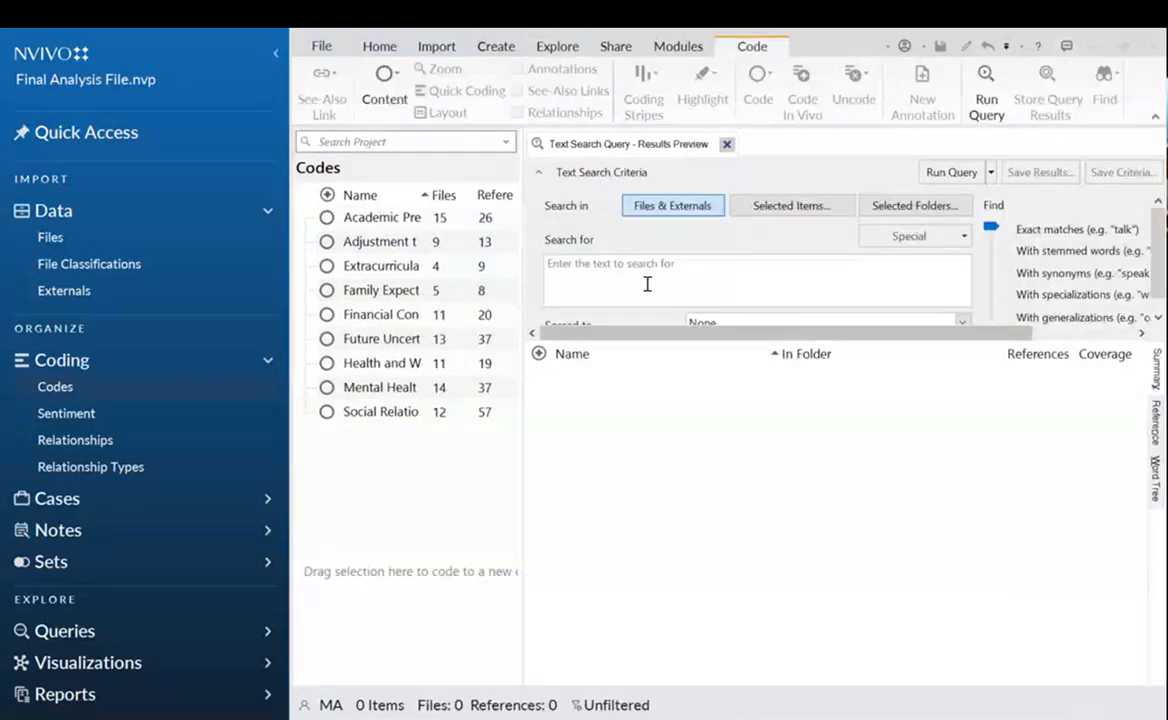
click(647, 284)
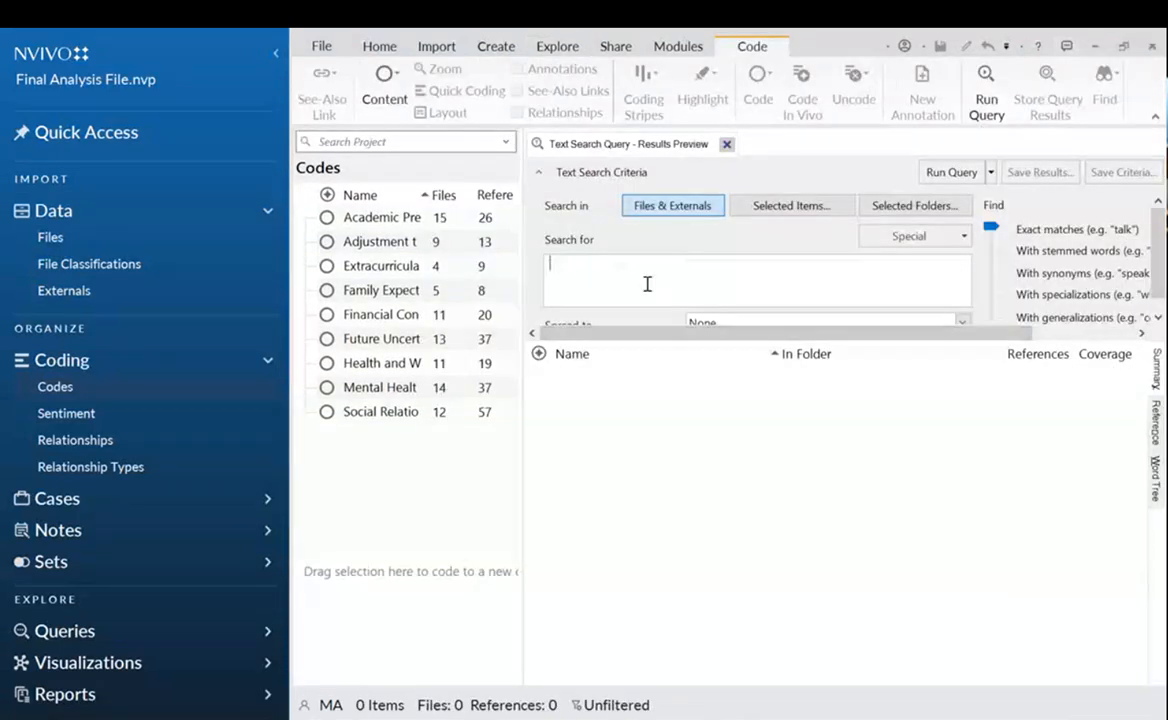
text(Academic)
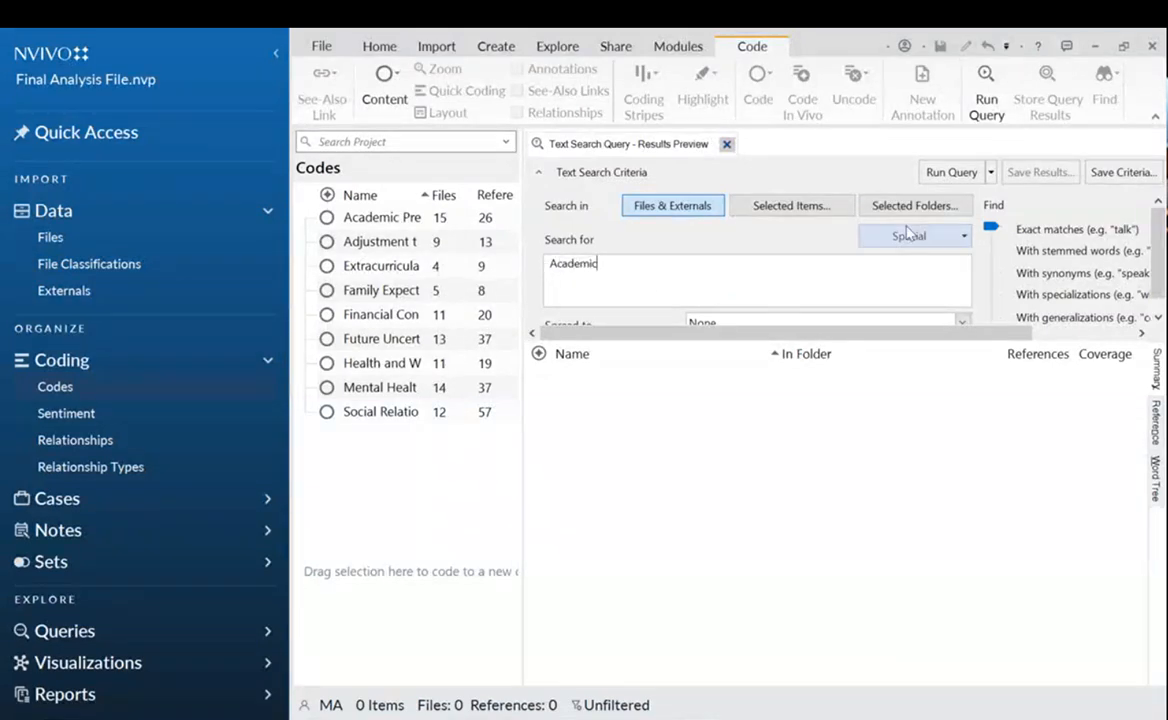
click(785, 210)
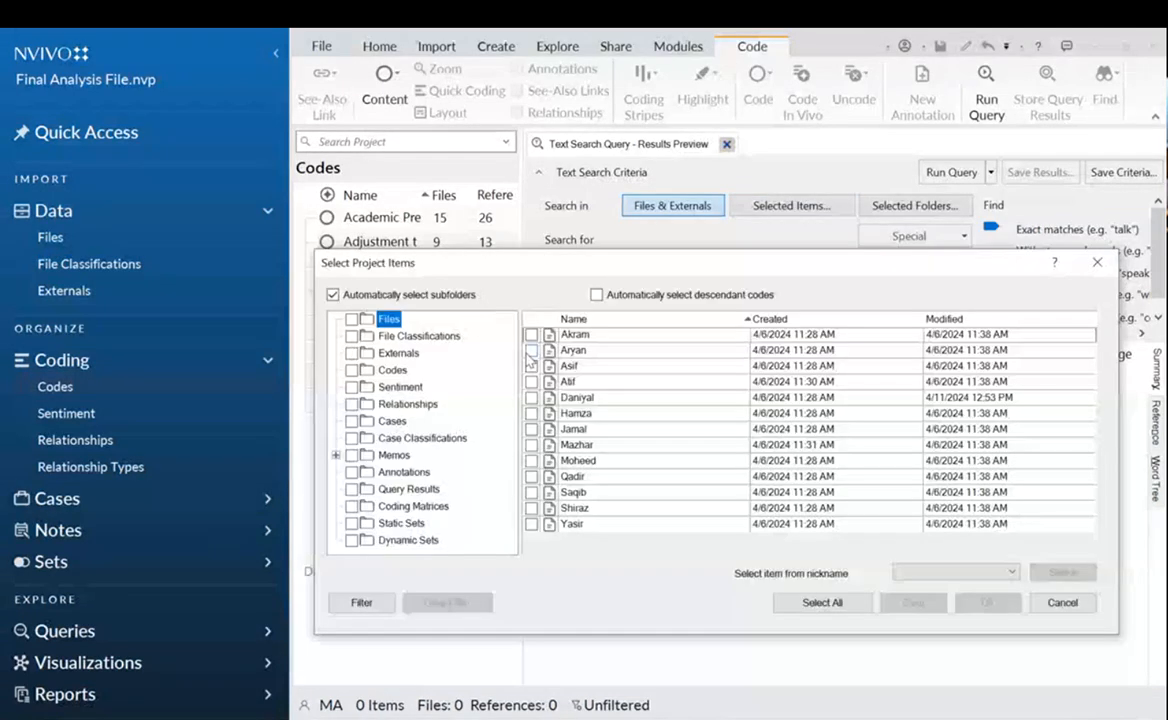
click(351, 320)
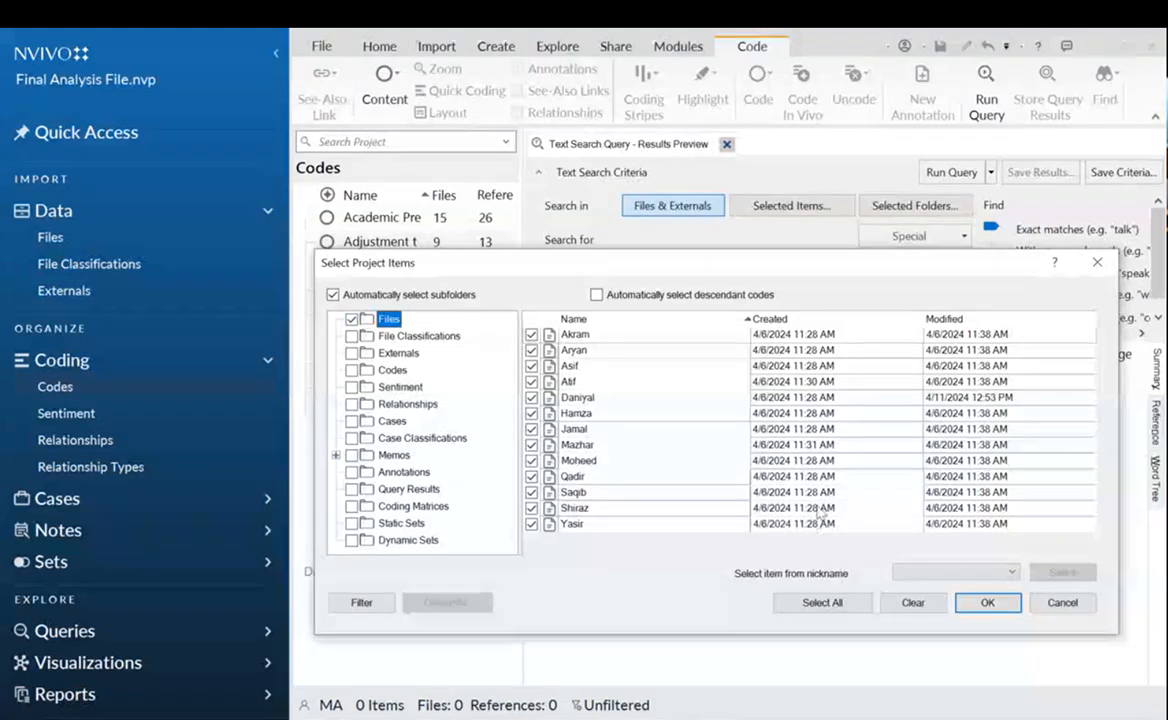
click(987, 602)
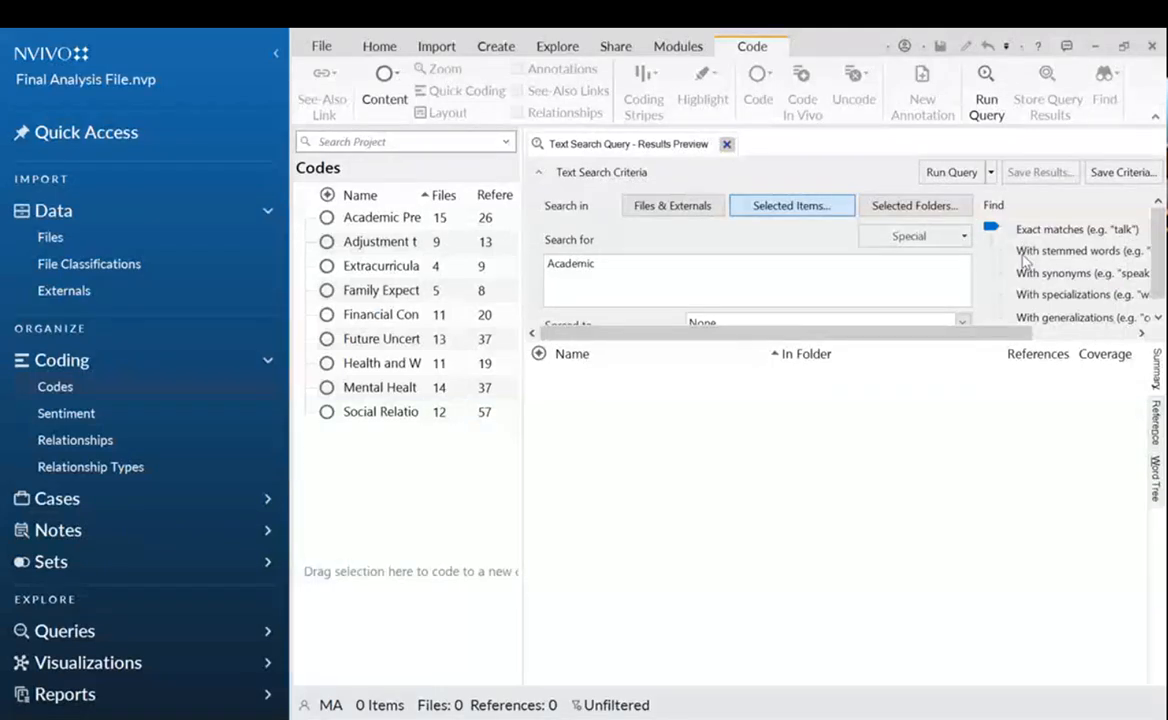
click(950, 172)
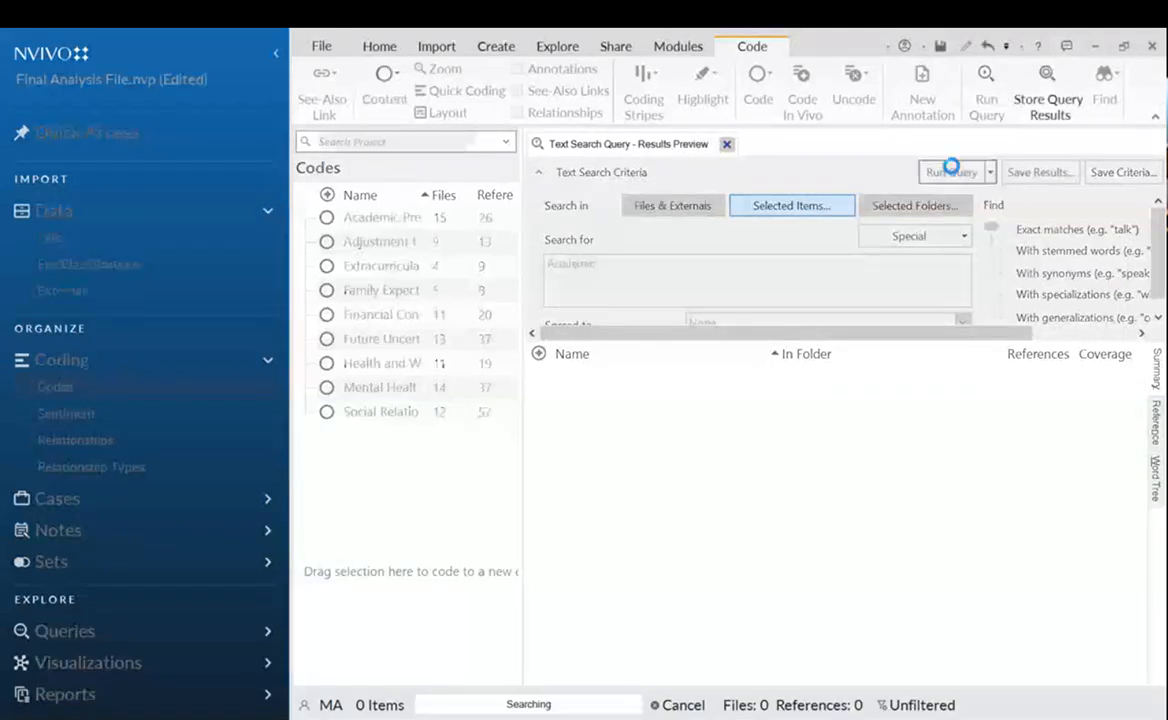
click(650, 451)
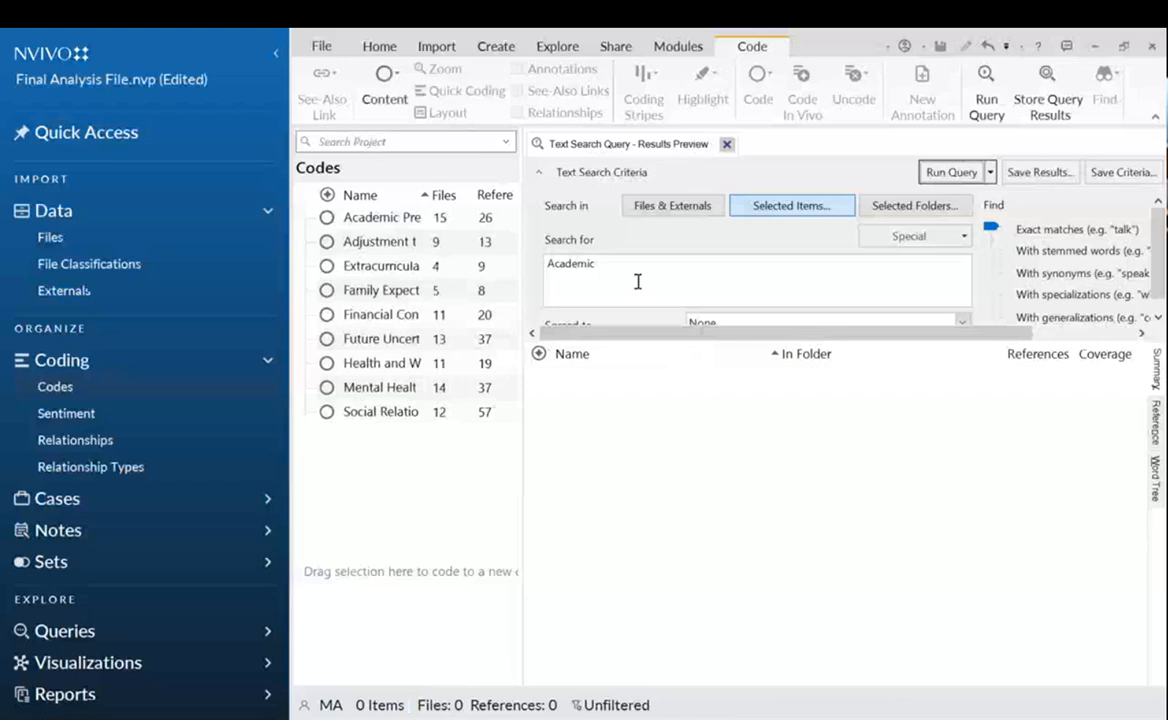
Replace the search term with "stress" and run the text search query on the same selected files.
click(656, 271)
key(BackSpace)
key(BackSpace)
key(BackSpace)
key(BackSpace)
key(BackSpace)
key(BackSpace)
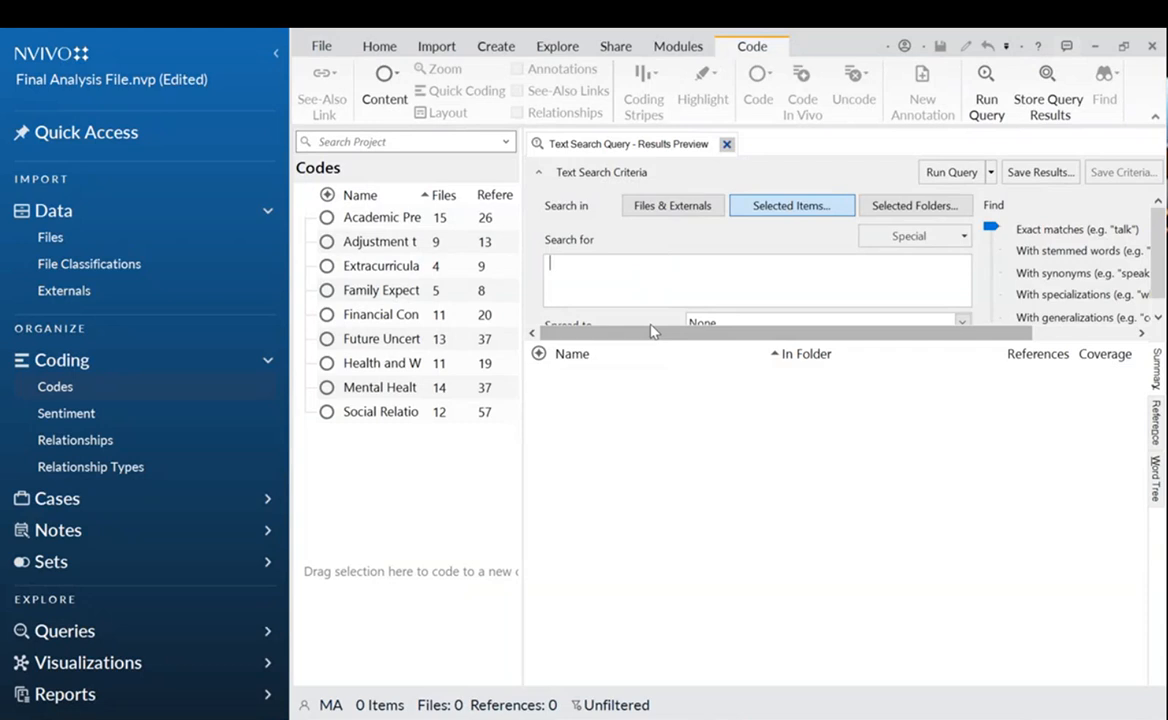
text(stress)
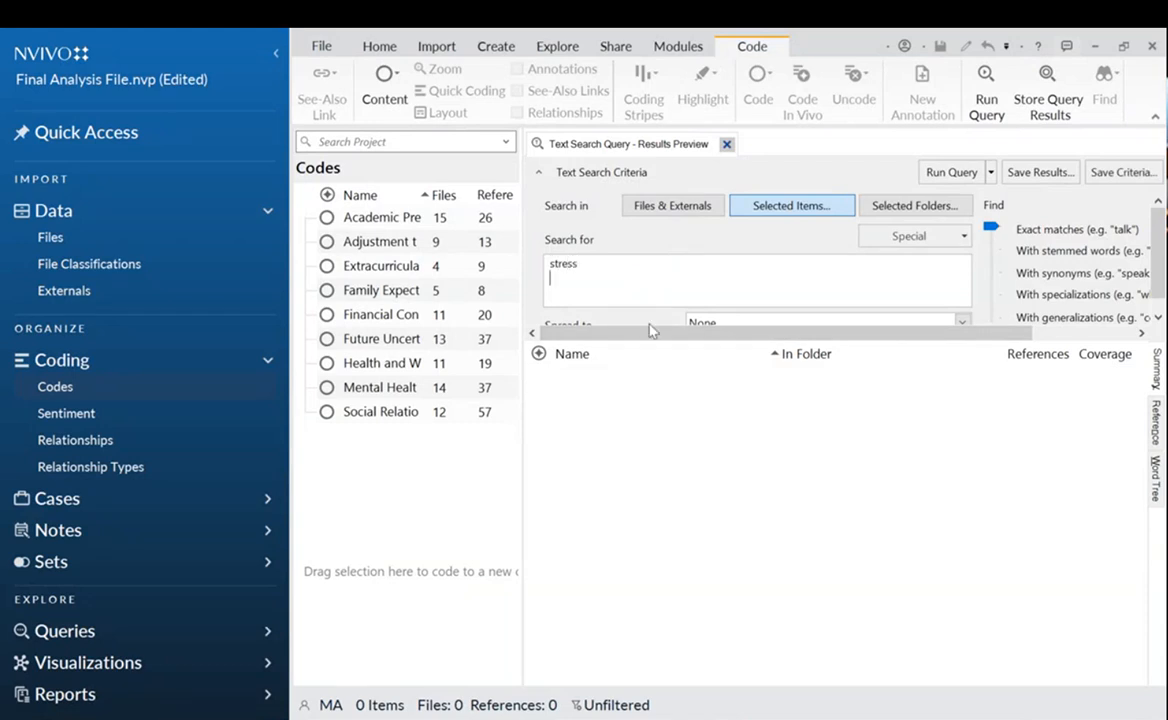
click(950, 173)
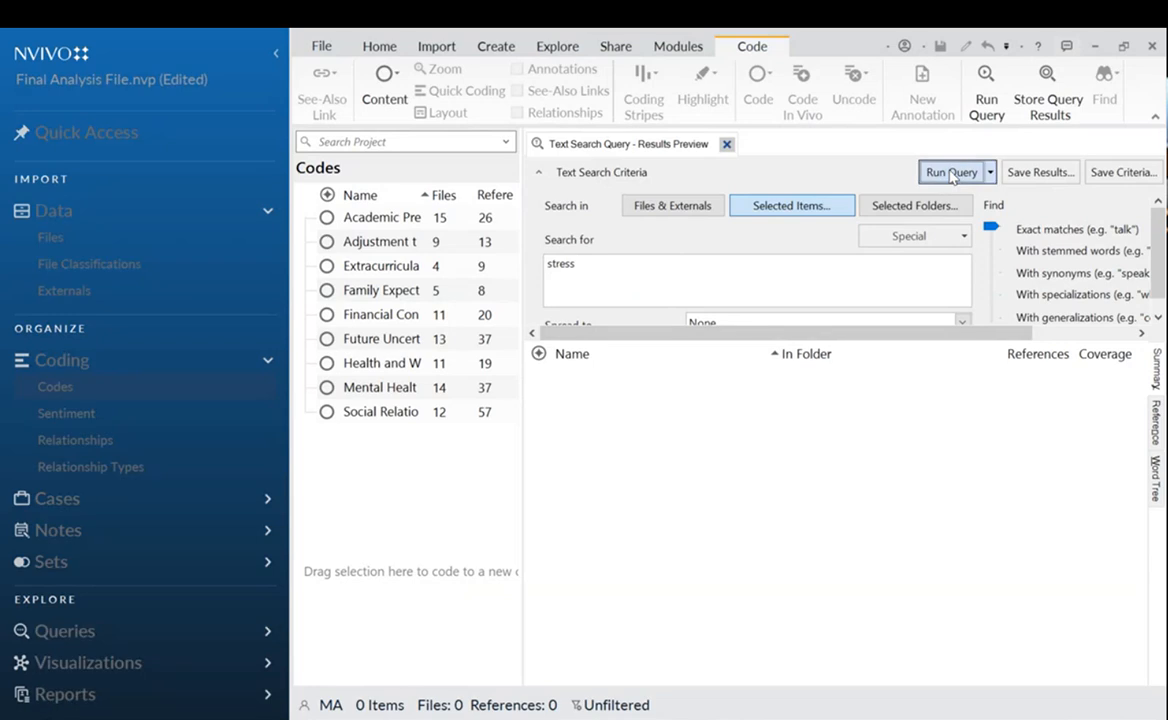
click(655, 452)
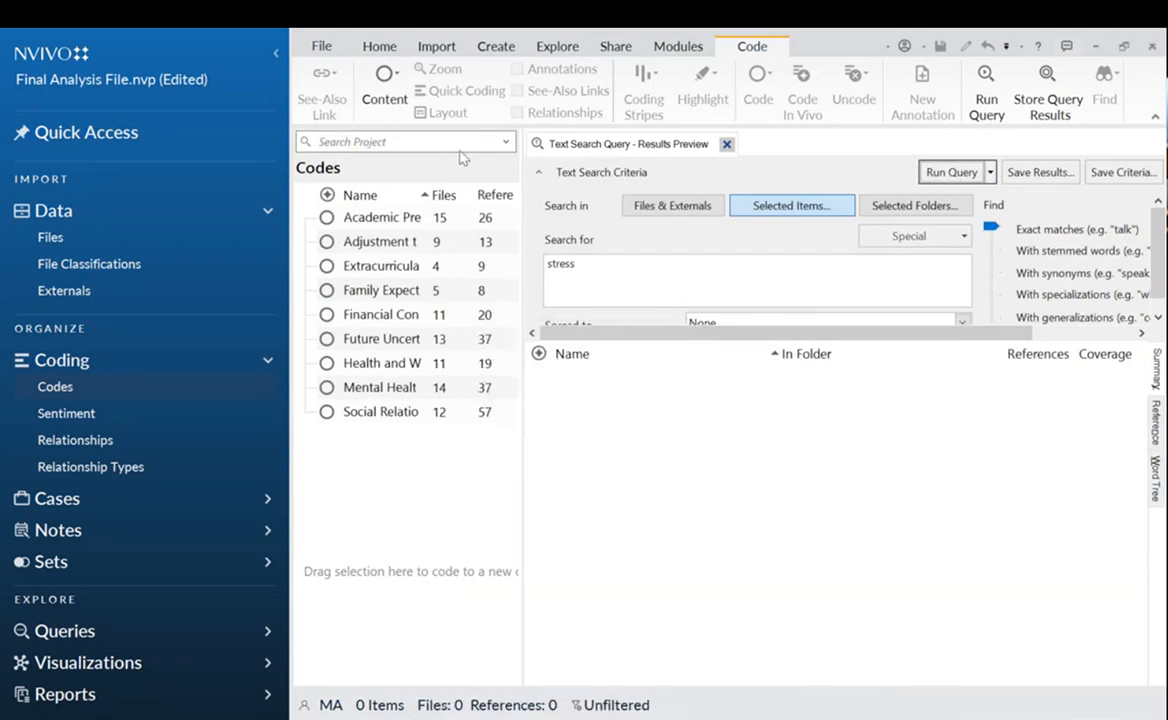
Close the project, discarding the preview query results, and open the Multi-method sample project, skipping the welcome tour.
click(321, 46)
click(60, 238)
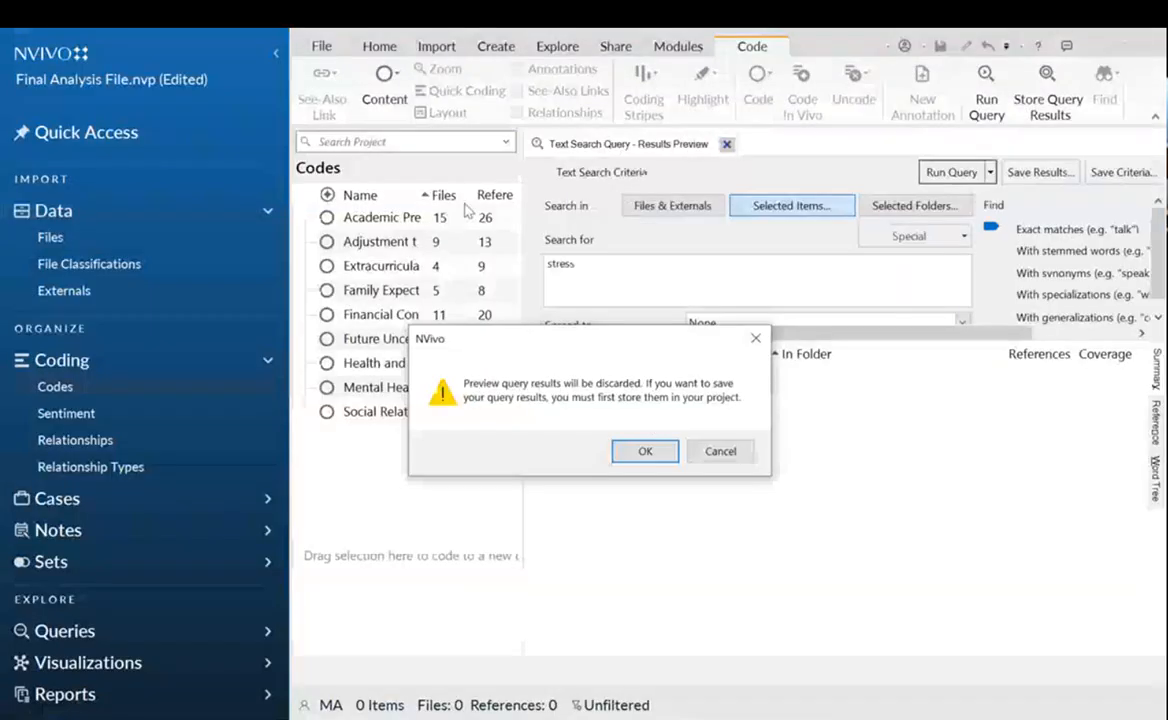
click(646, 455)
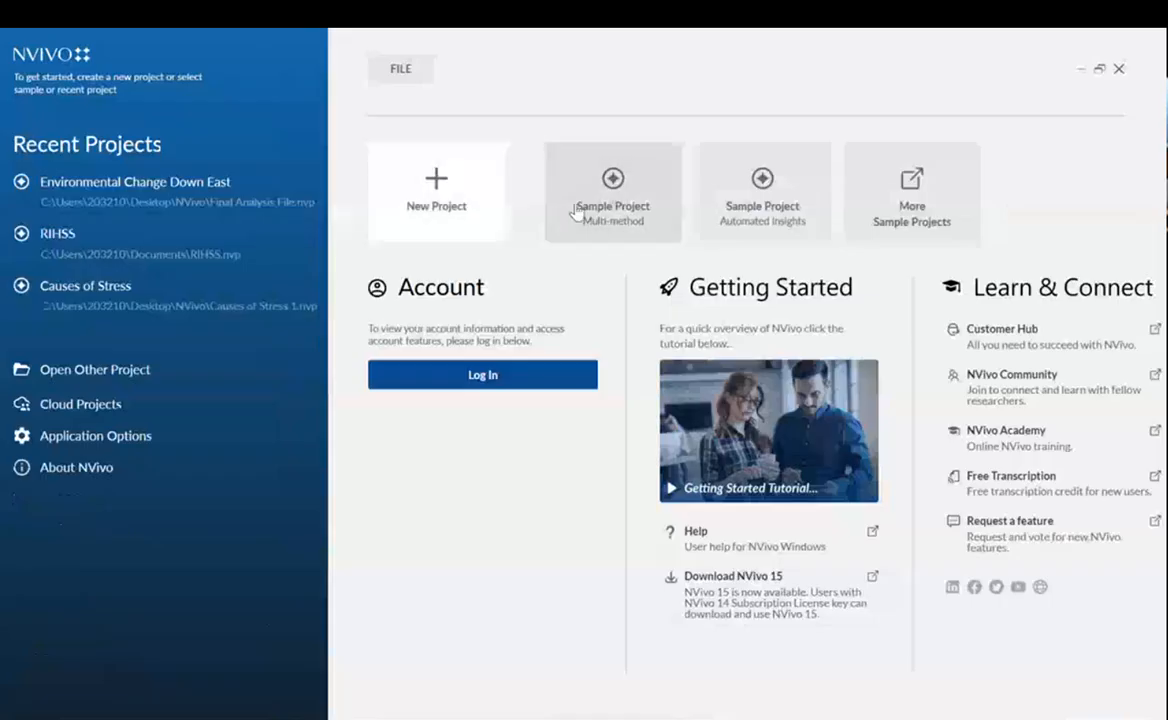
click(579, 211)
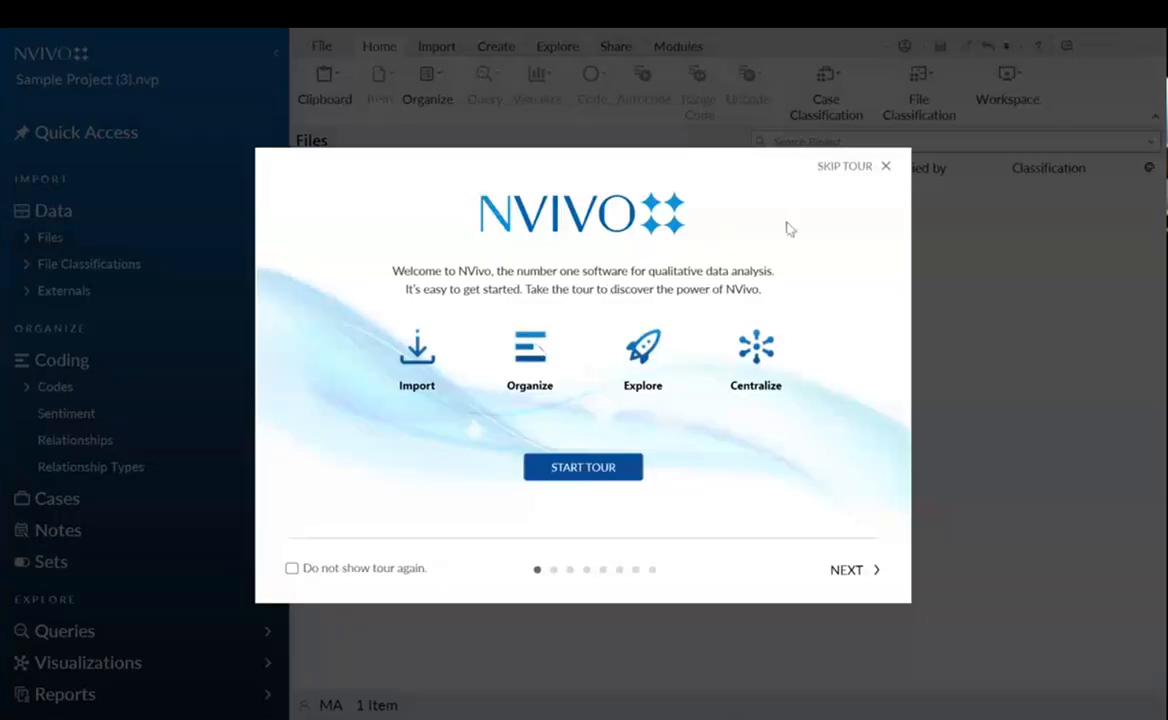
click(835, 168)
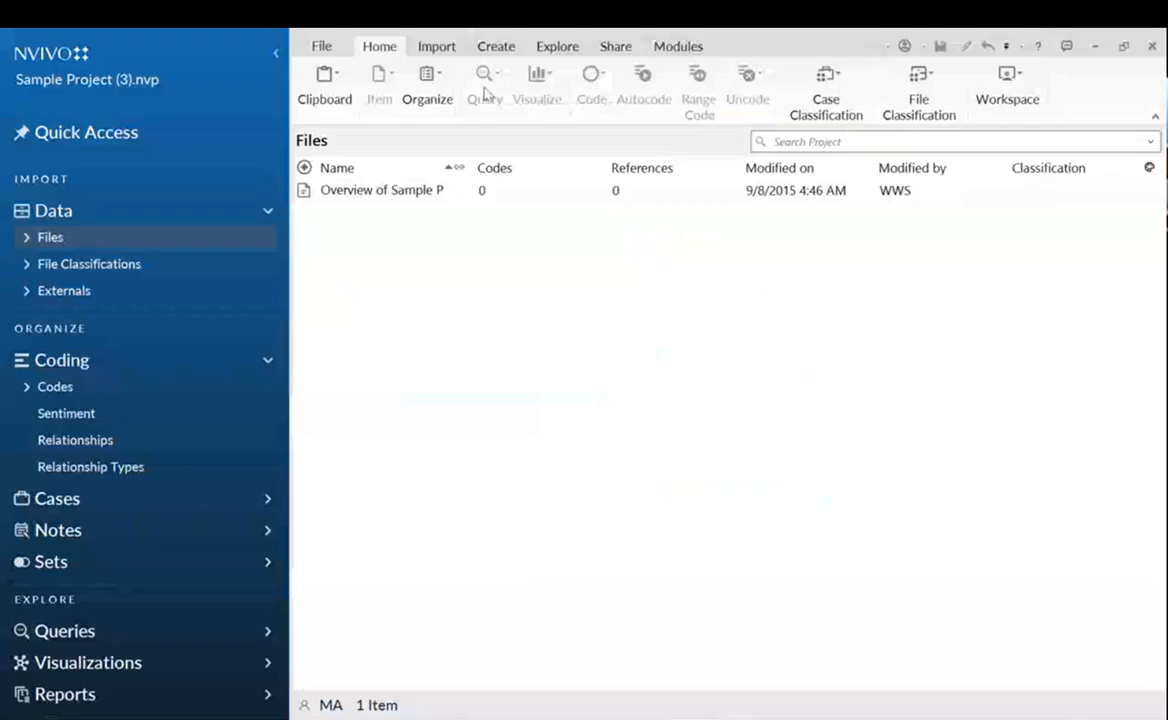
Run a text search query for "fish" across files and externals, matching with stemmed words.
click(557, 48)
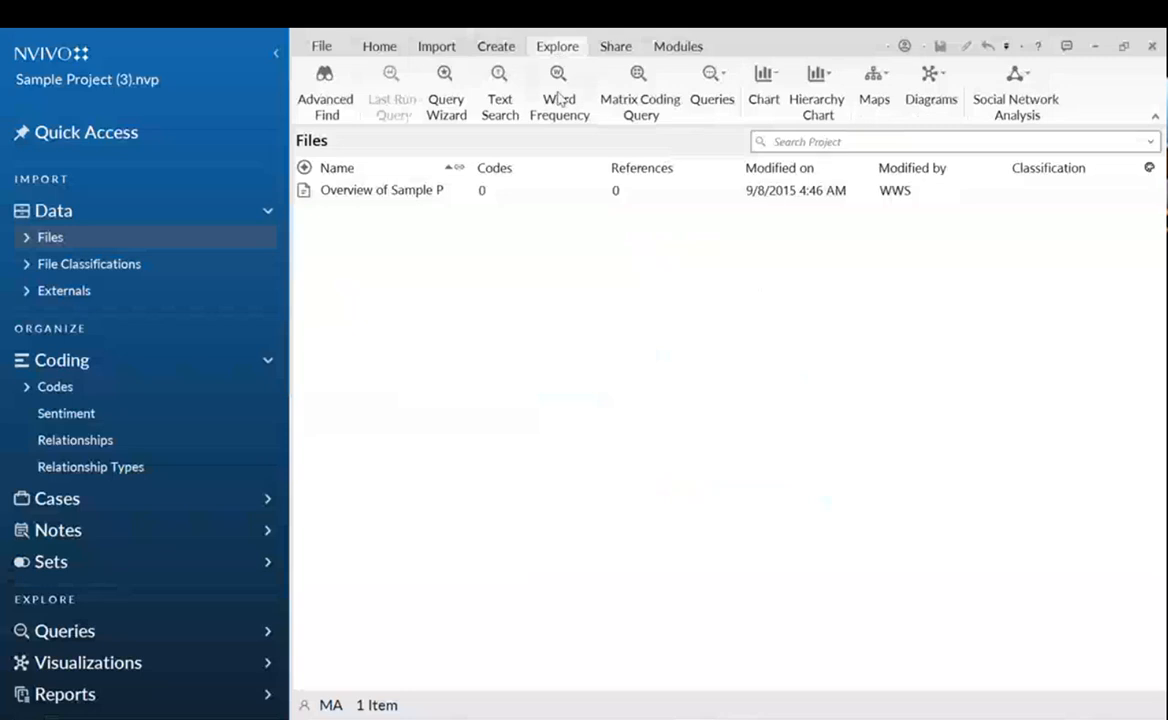
click(505, 98)
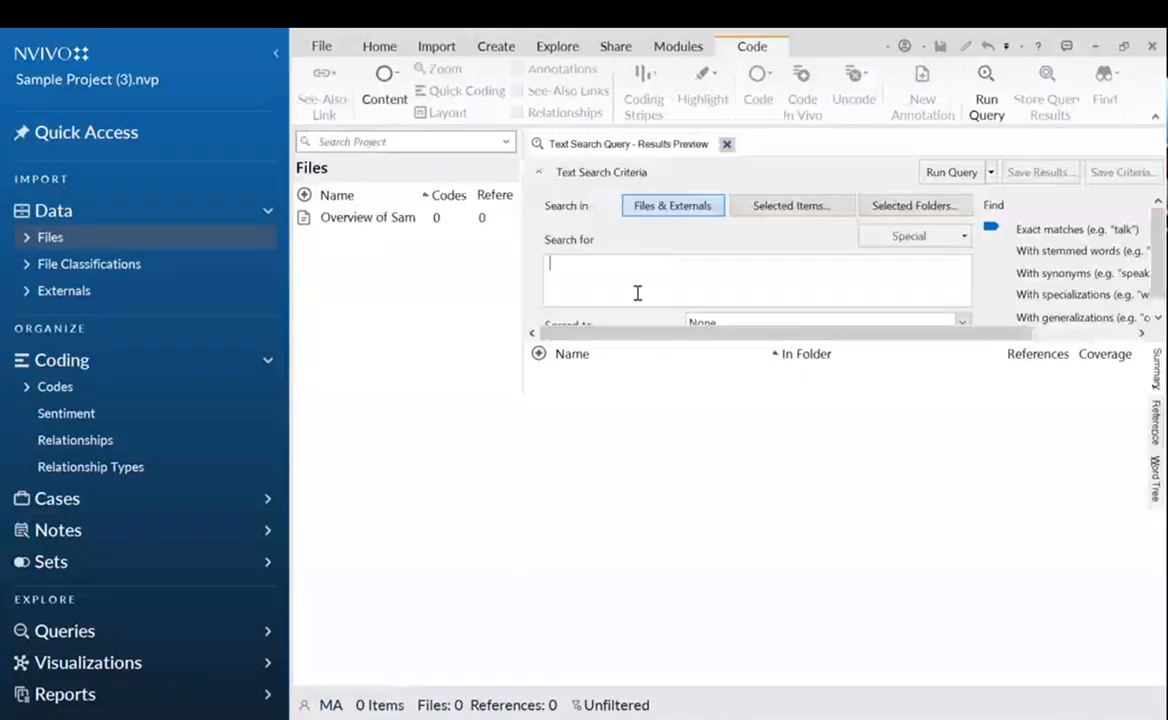
click(637, 293)
text(fish)
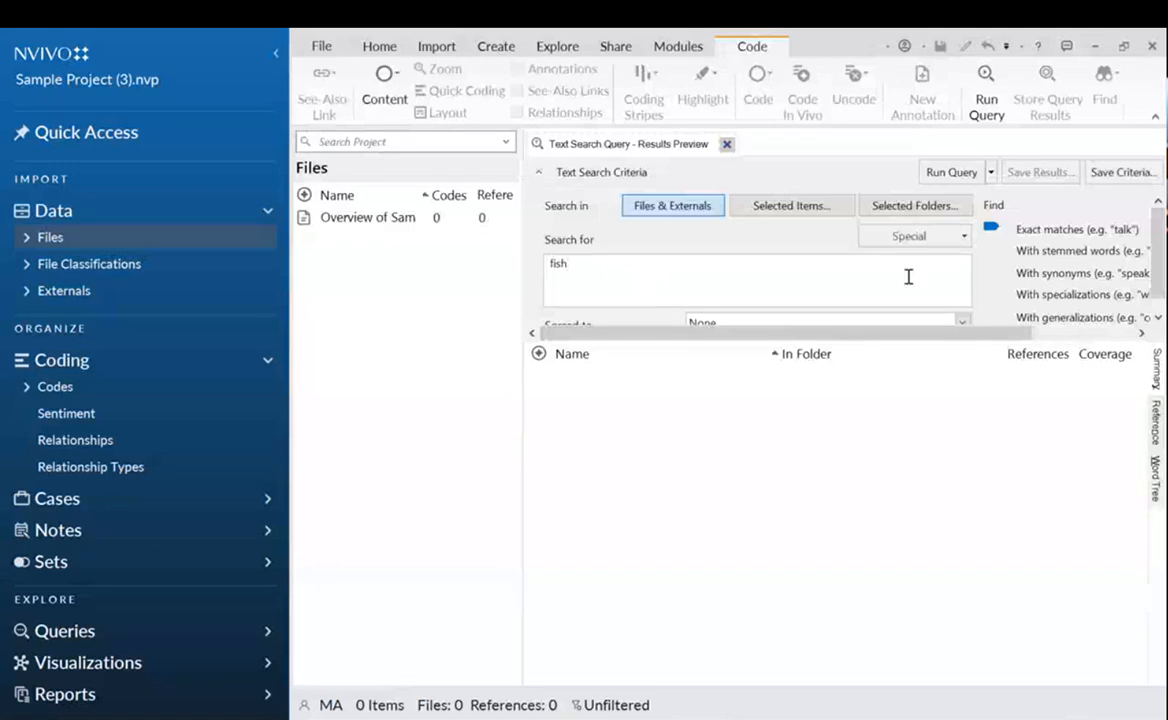
click(990, 247)
scroll(808, 250, down, 1)
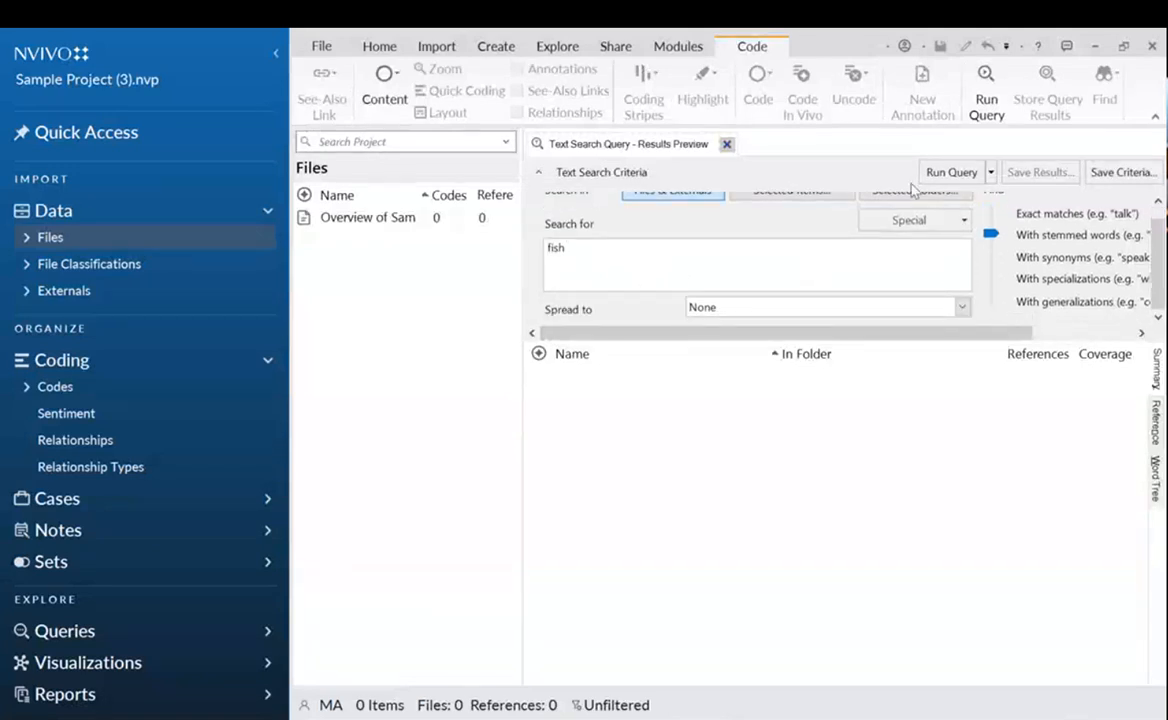
click(951, 172)
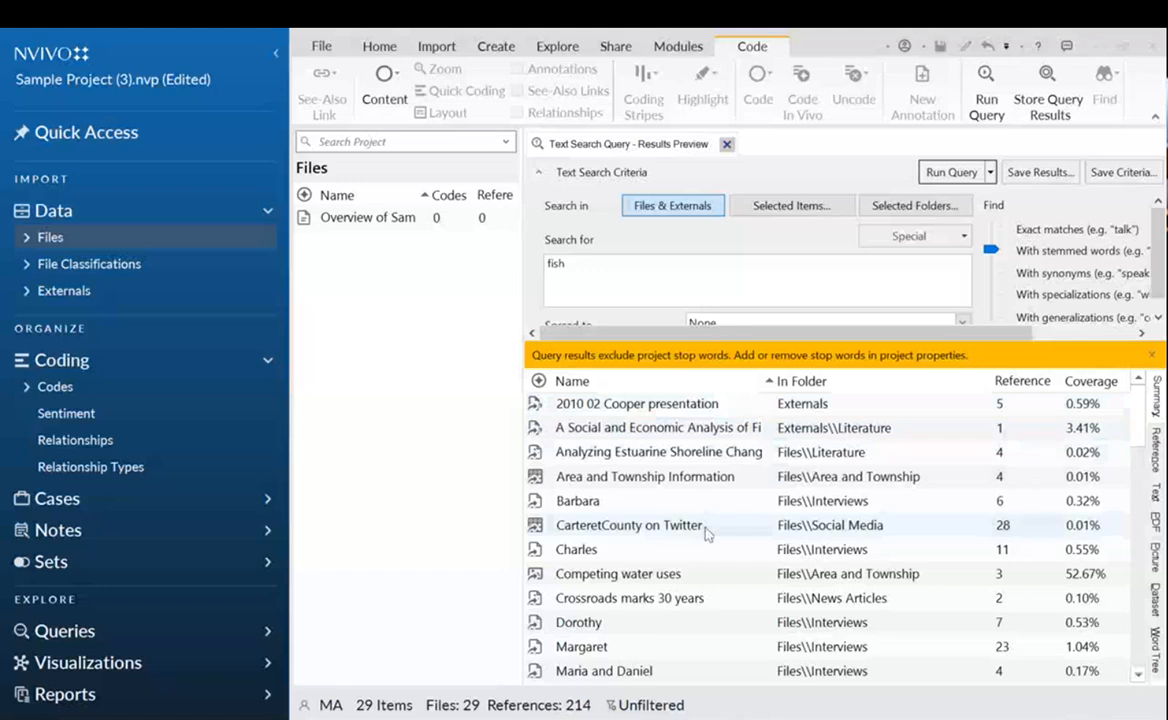
Examine the "fish" results as a file summary, references, text, PDF, picture and dataset sources, and a word tree.
scroll(1001, 562, down, 2)
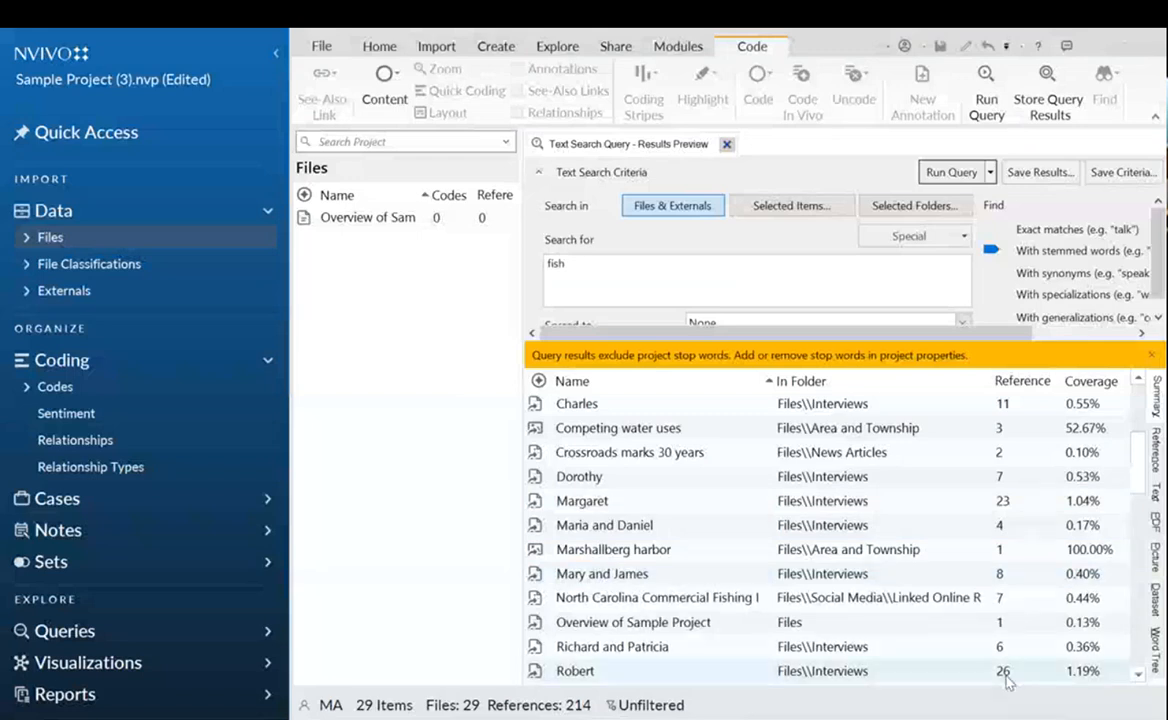
click(1155, 448)
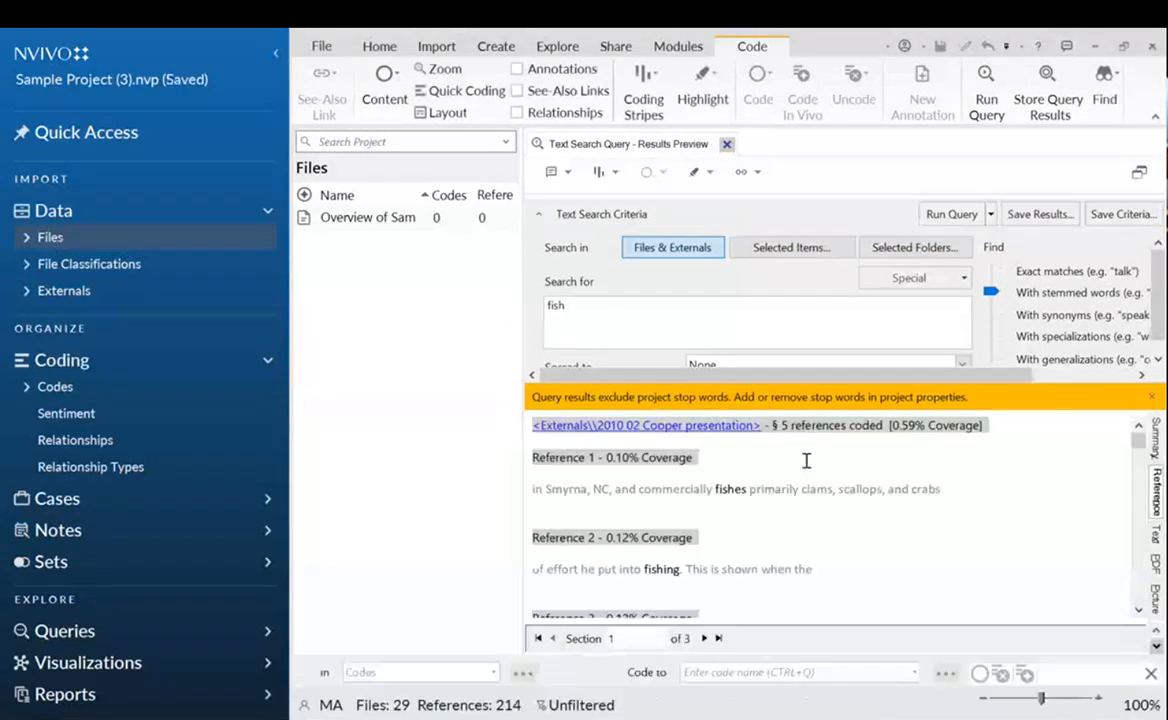
click(1156, 538)
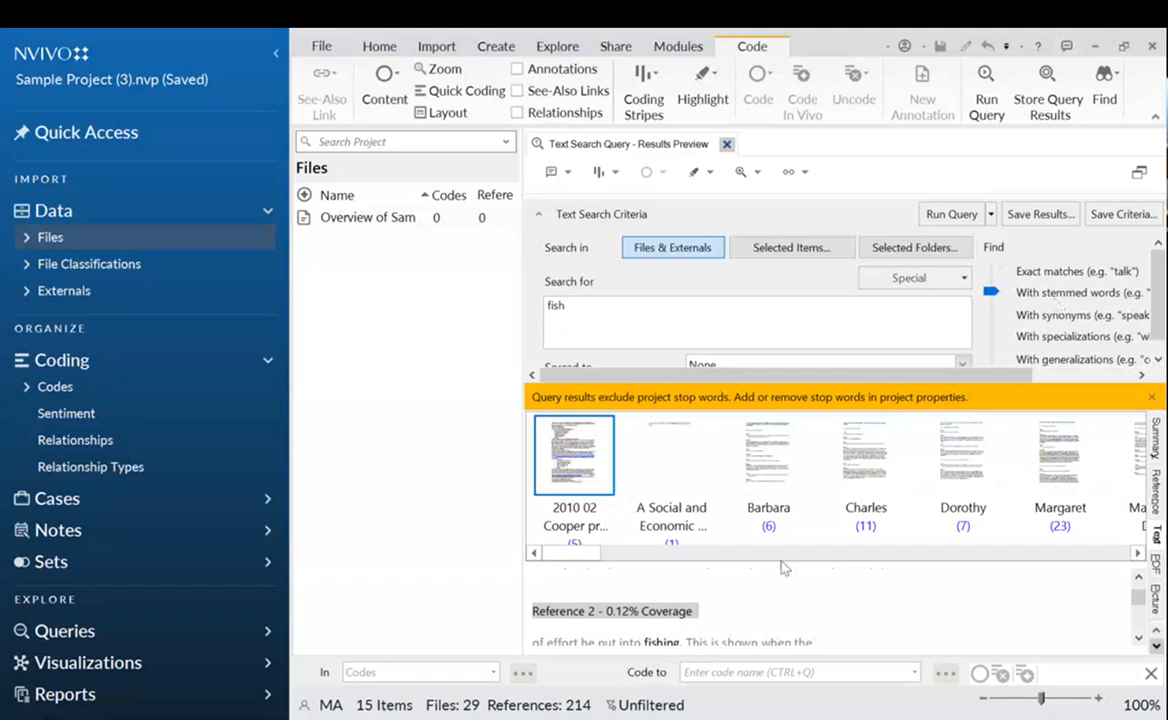
scroll(718, 500, down, 5)
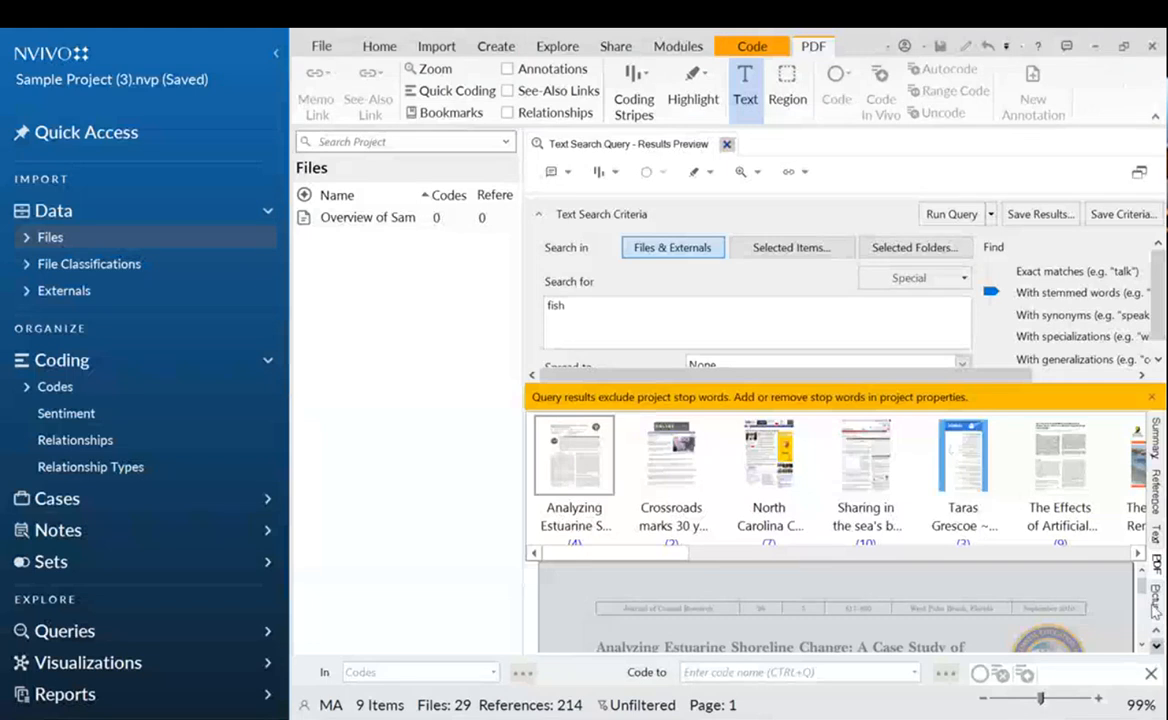
scroll(1058, 560, down, 5)
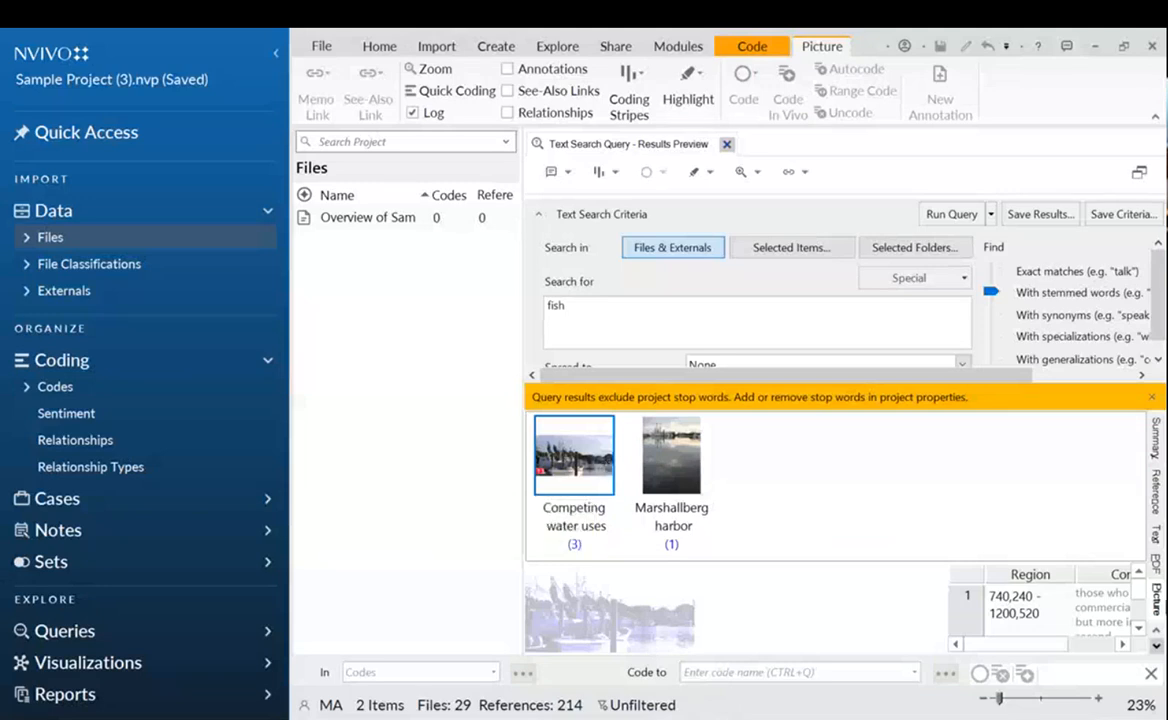
click(1156, 643)
click(1156, 593)
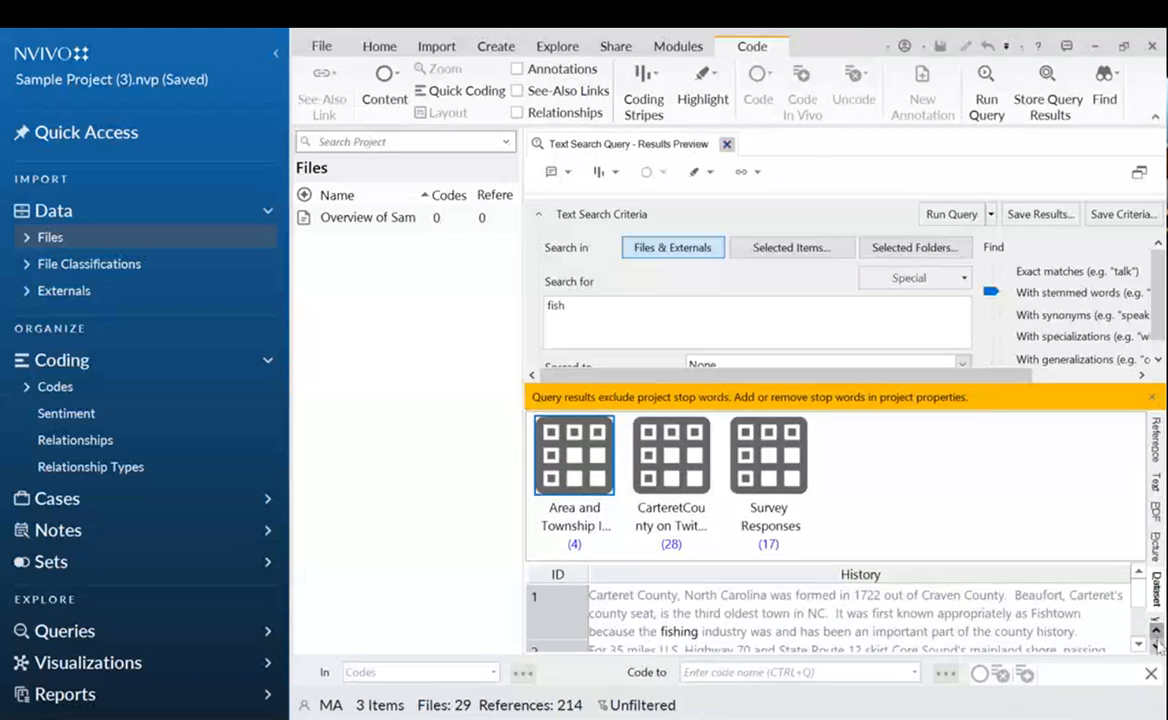
click(1157, 645)
click(1158, 585)
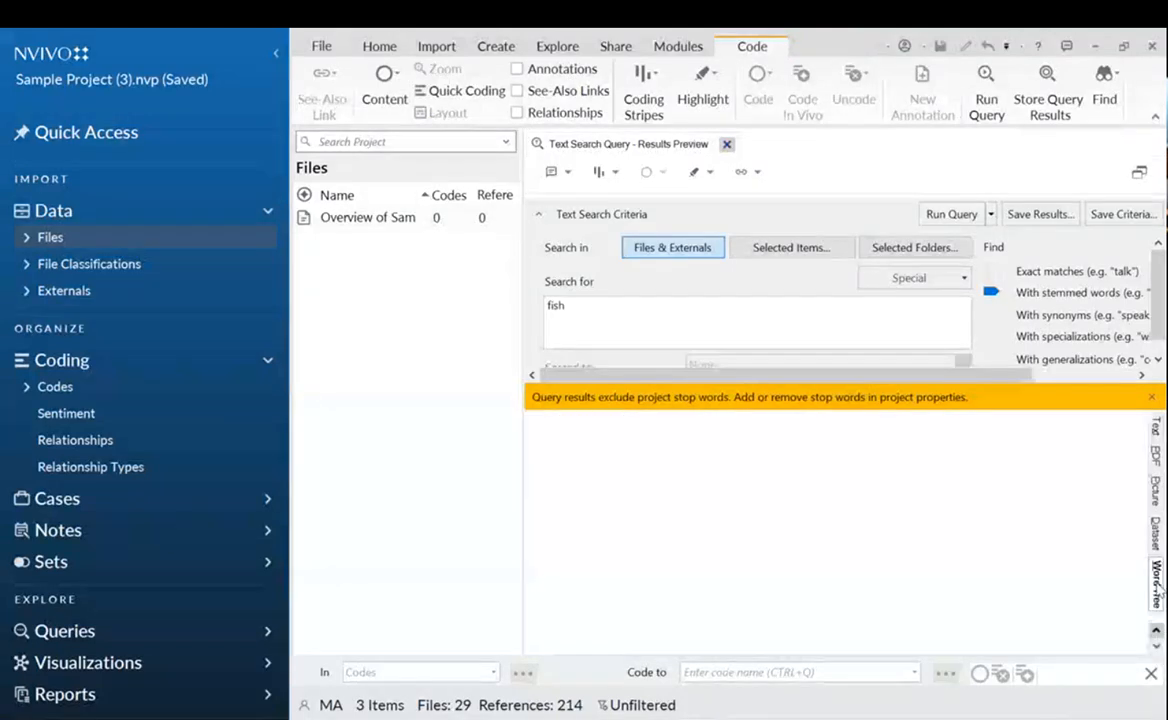
drag(1041, 698, 1029, 706)
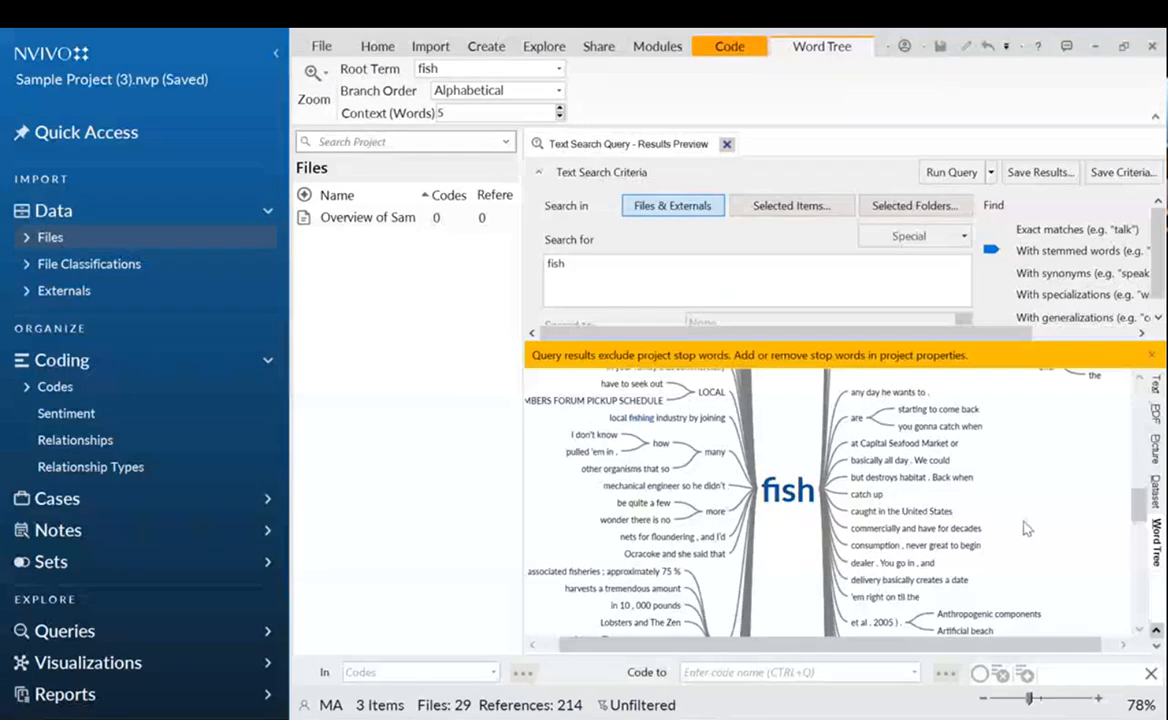
Try adding a NOT operator after "fish" in the search criteria, and restore the original term.
mouse_move(784, 505)
text(AN)
key(BackSpace)
key(BackSpace)
text(Mot)
key(BackSpace)
key(BackSpace)
key(BackSpace)
text(NOT)
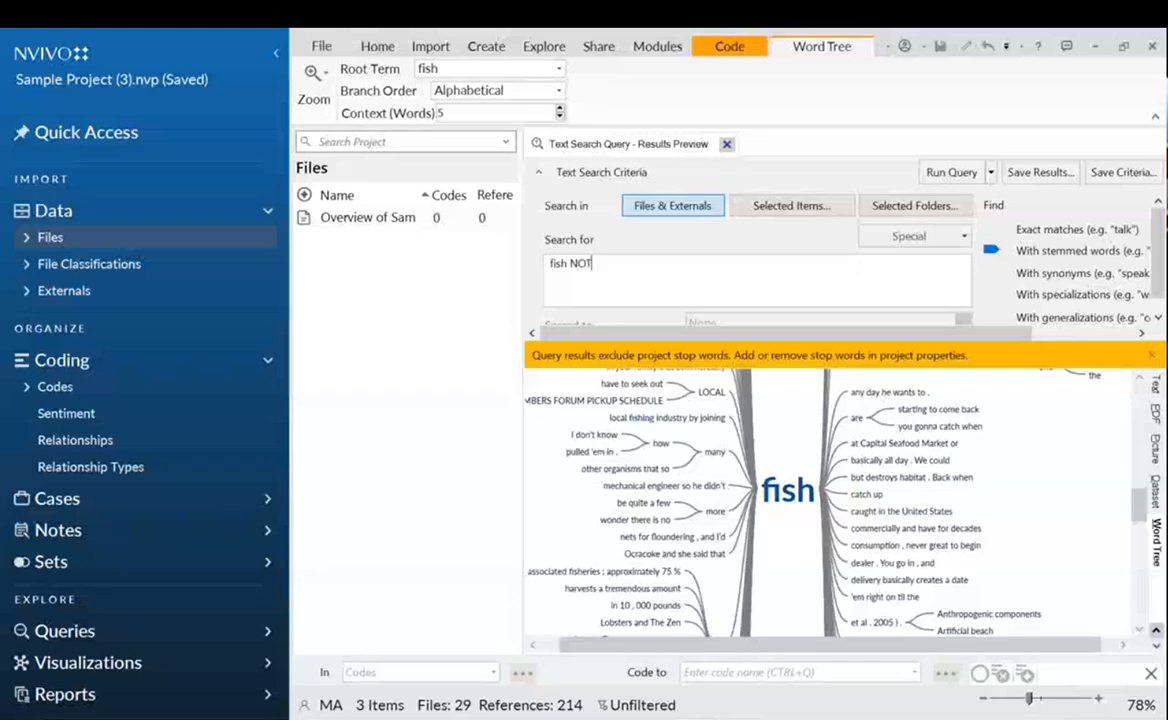
key(BackSpace)
key(BackSpace)
Highlight the branch "pulled 'em in" in the word tree and check the source file of a connected phrase.
click(674, 490)
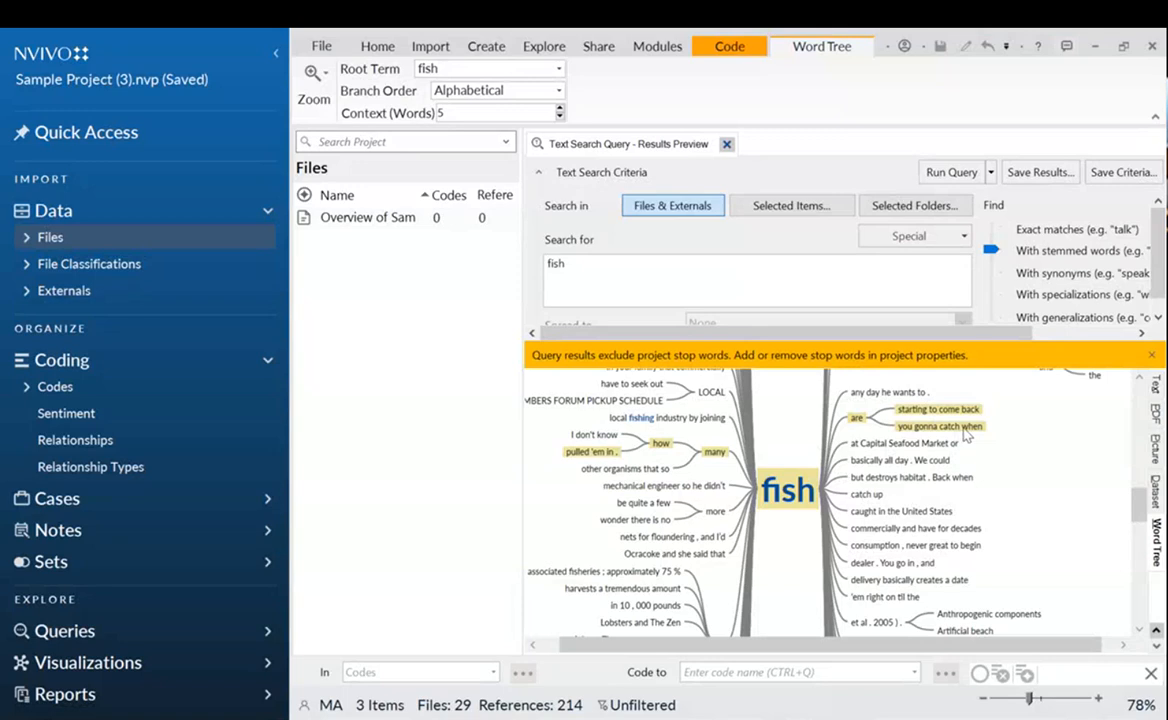
mouse_move(919, 436)
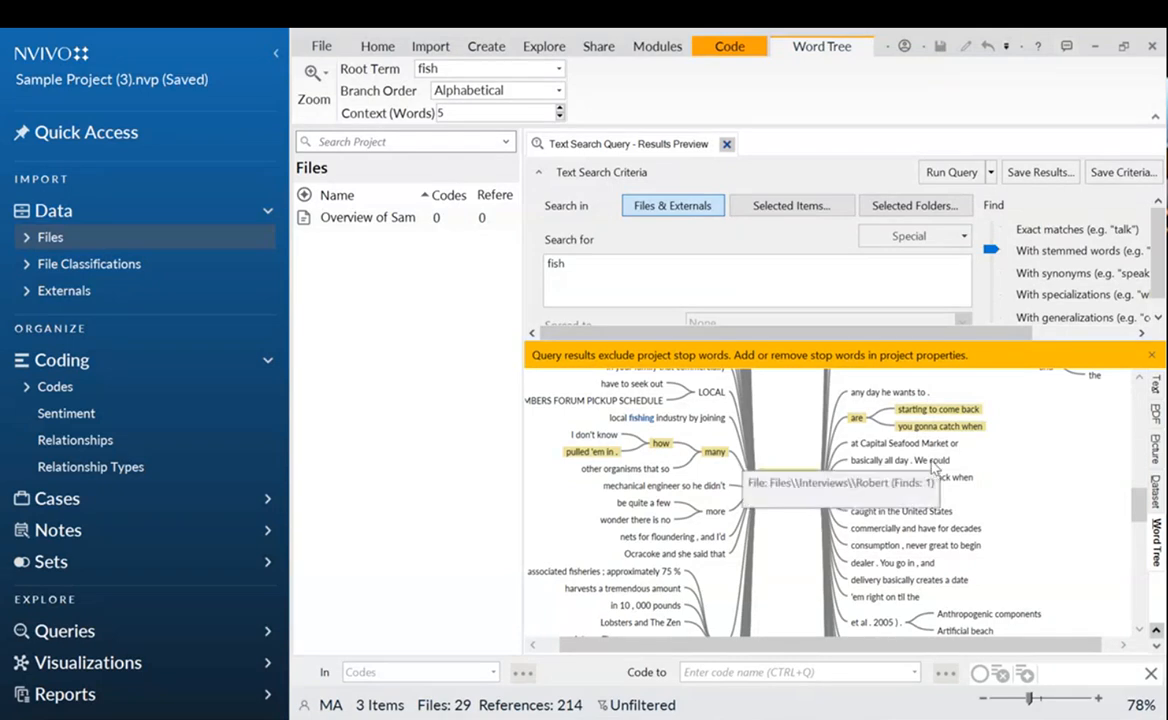
scroll(607, 325, down, 1)
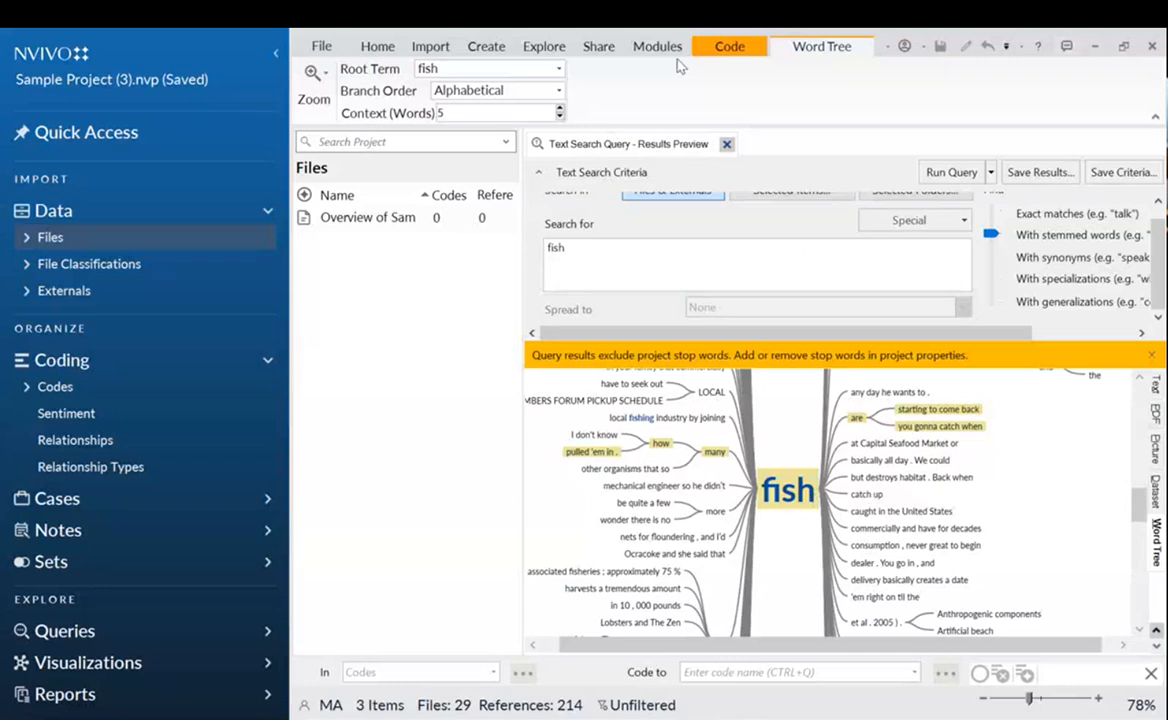
Close the text search results and the sample project, and open the project Final Analysis File.nvp.
click(727, 145)
click(557, 46)
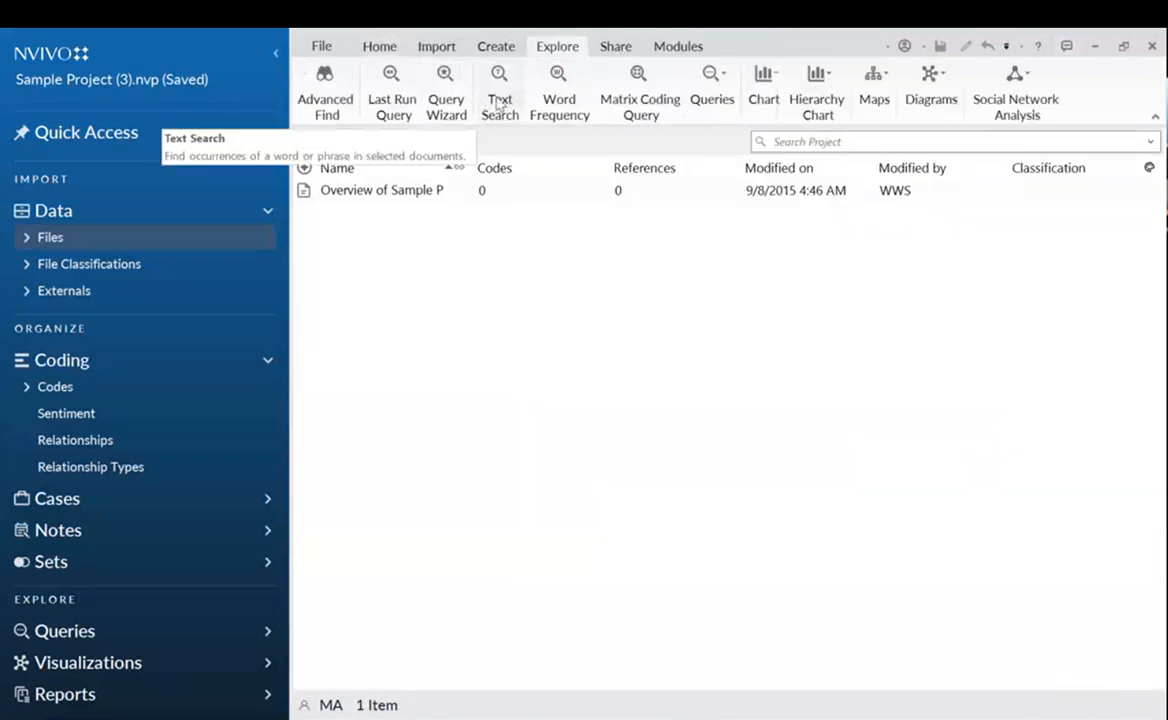
click(334, 57)
key(Escape)
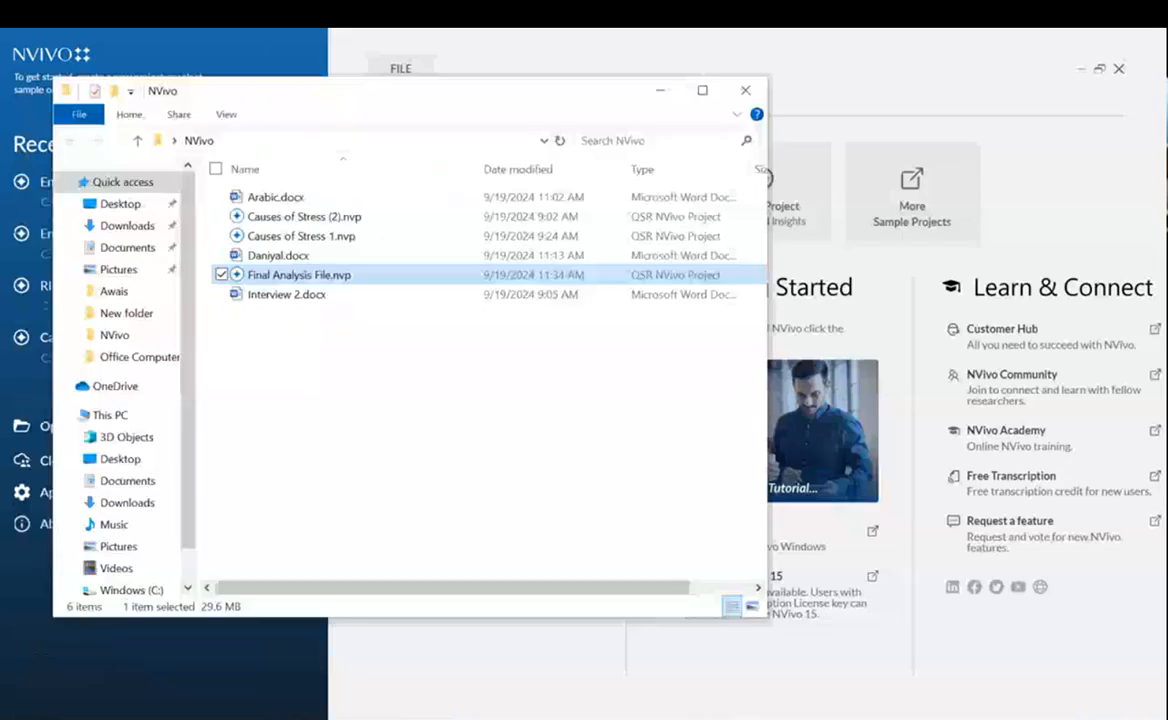
double_click(290, 275)
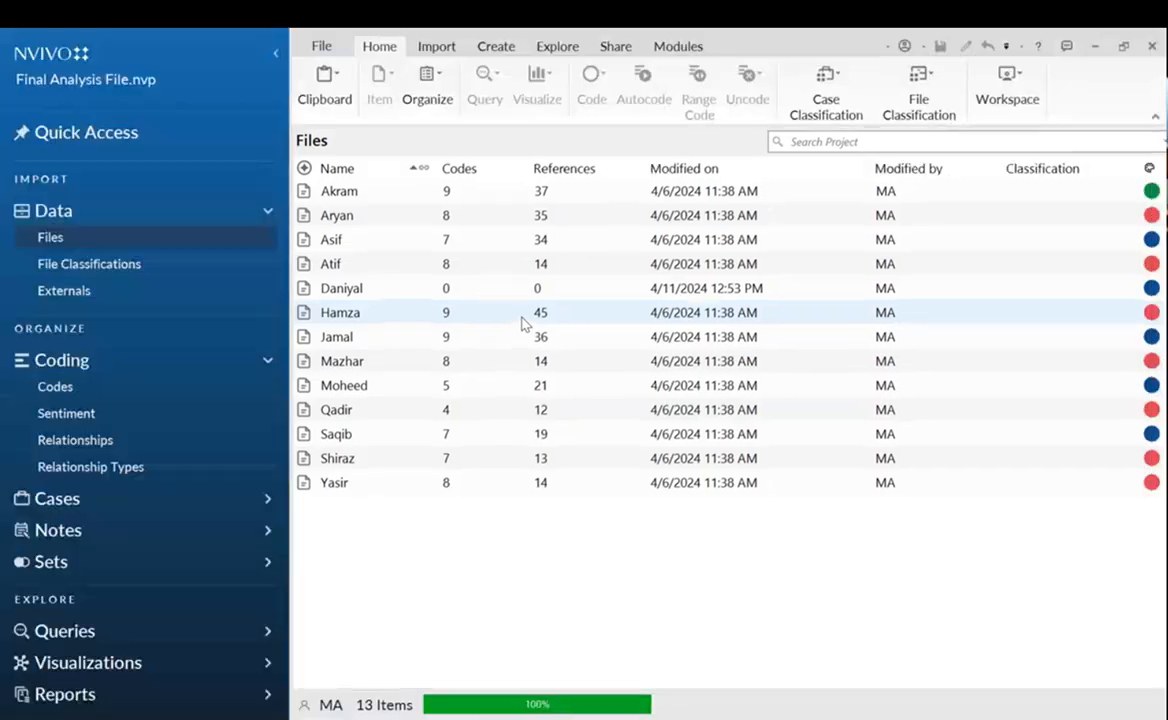
Create a document coding chart for the first file in the Files list.
click(553, 48)
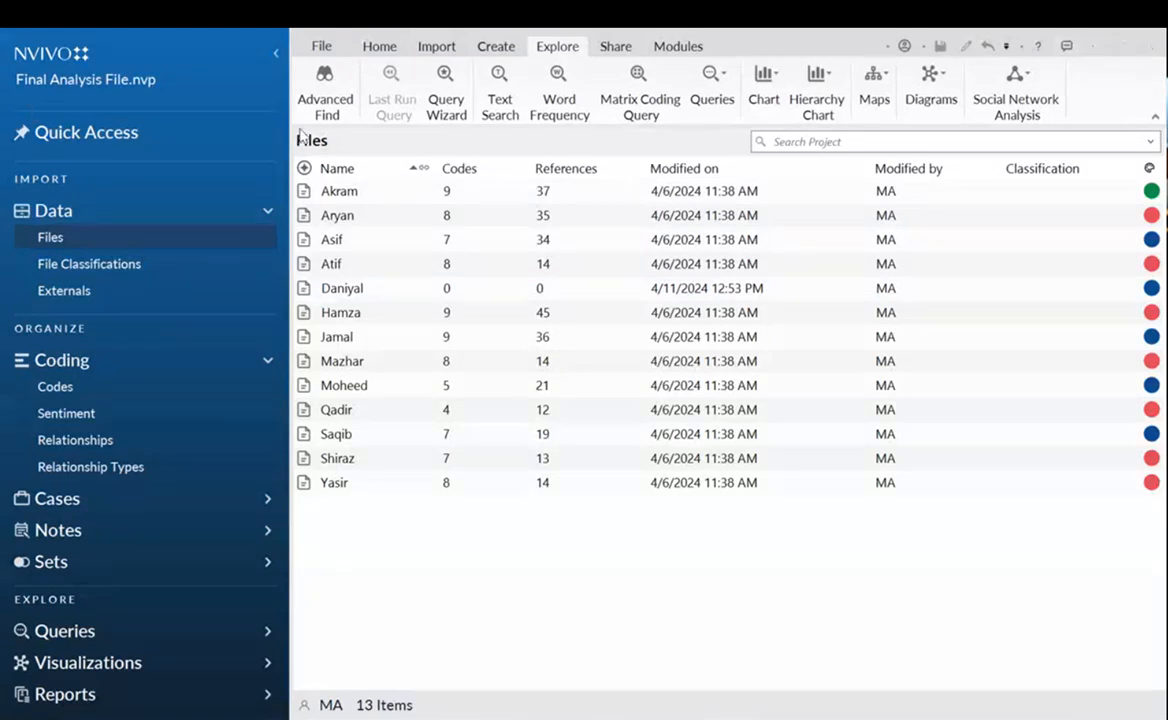
right_click(352, 200)
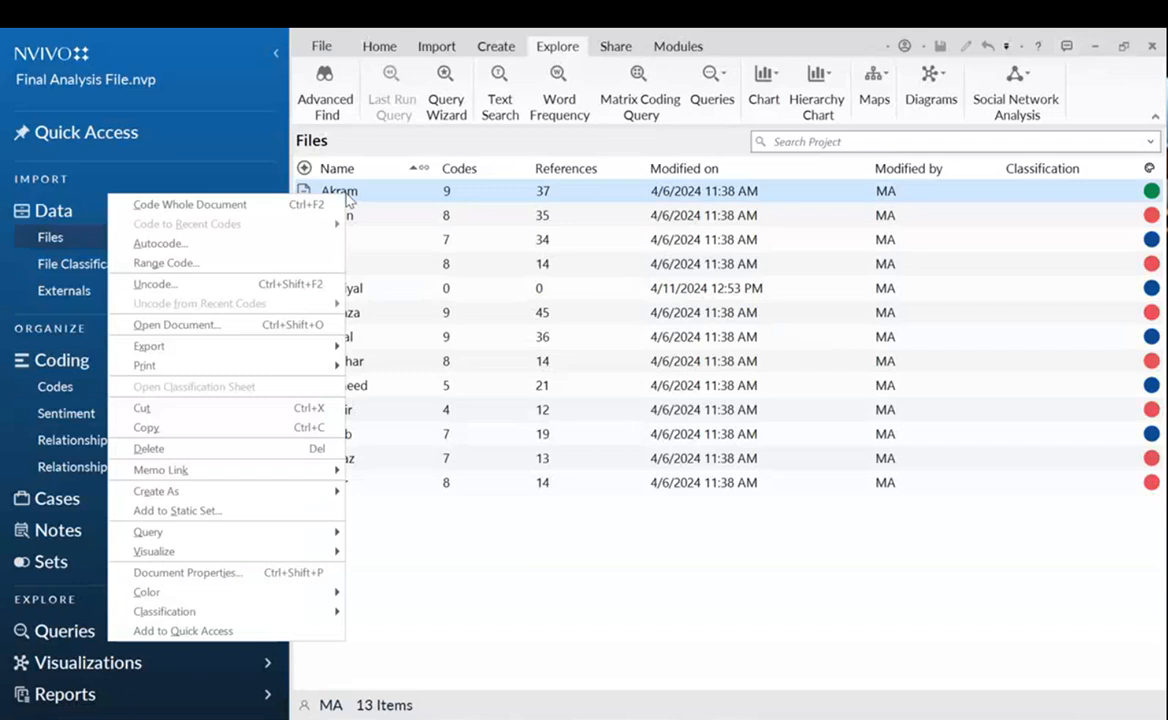
mouse_move(238, 558)
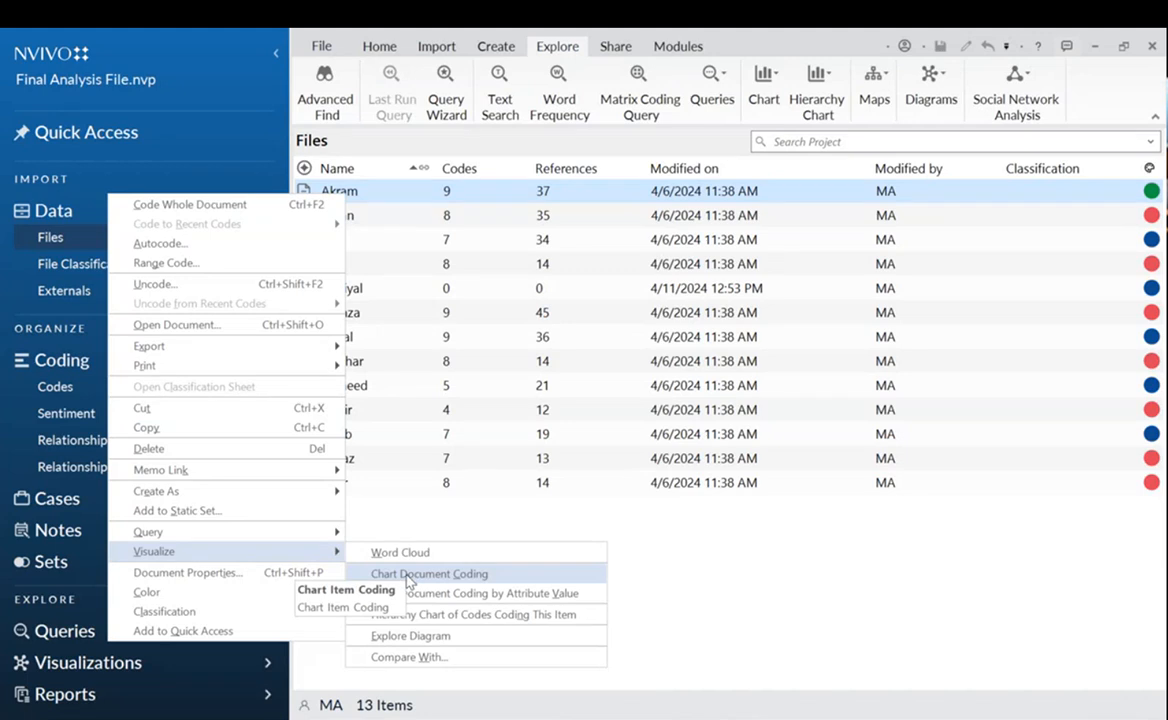
click(407, 578)
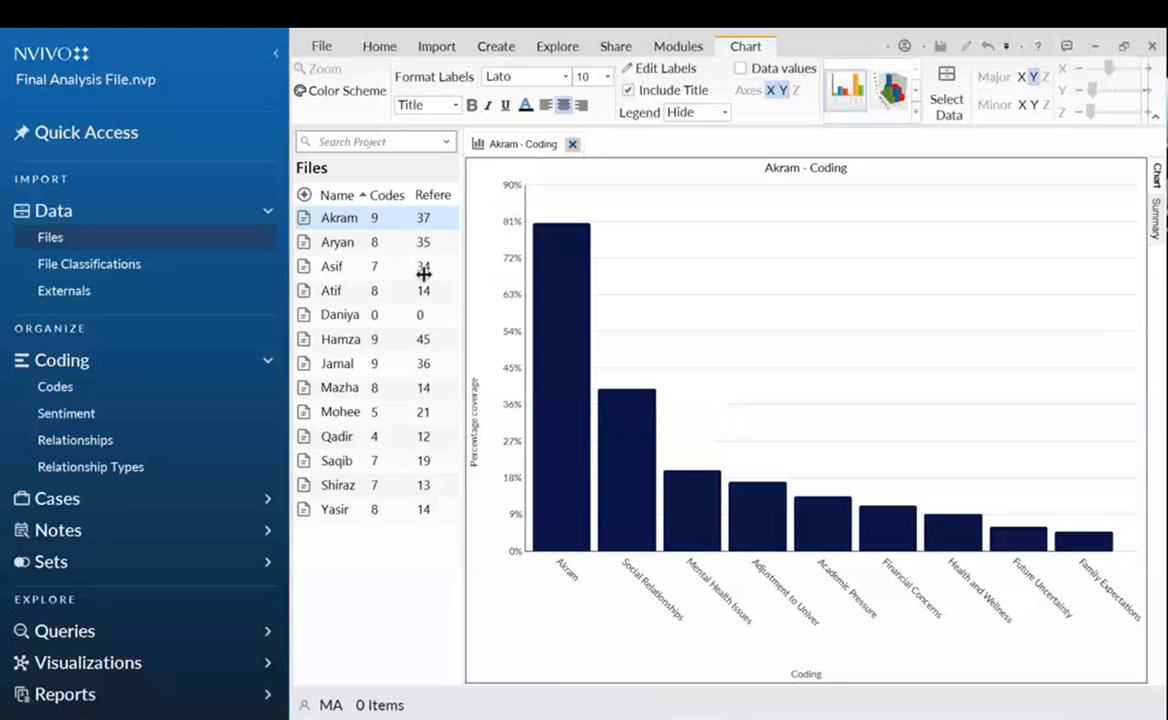
Look through the project's cases and return to the Files list.
click(57, 498)
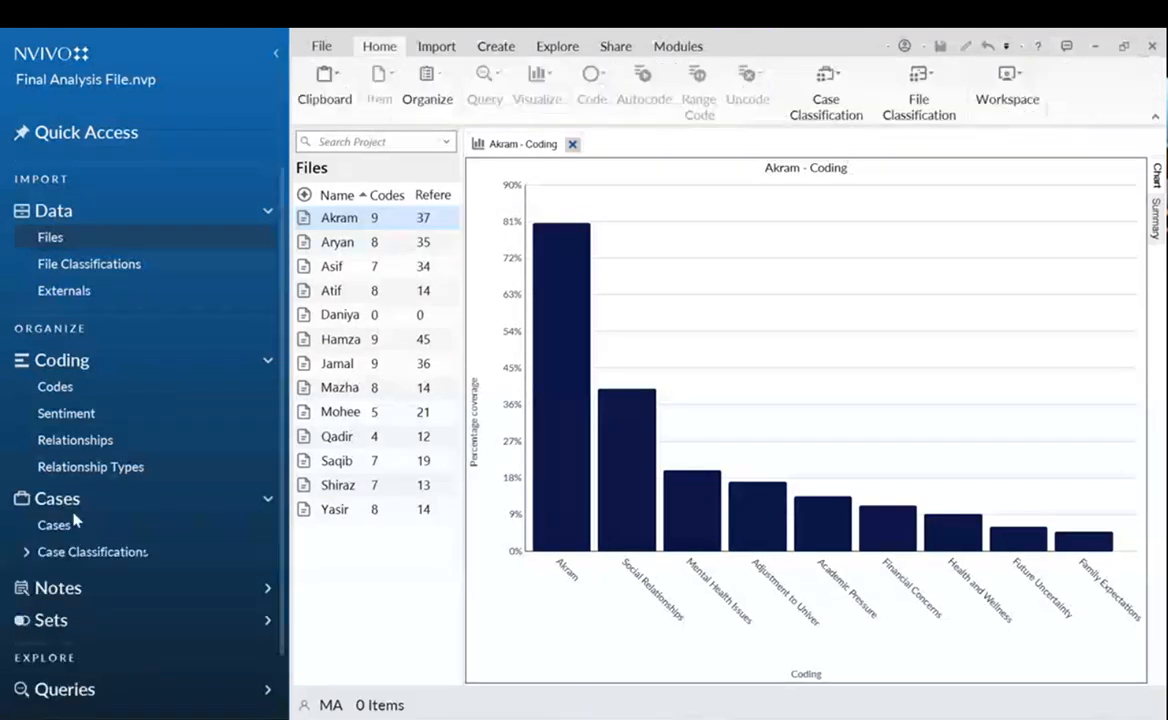
click(62, 524)
click(340, 226)
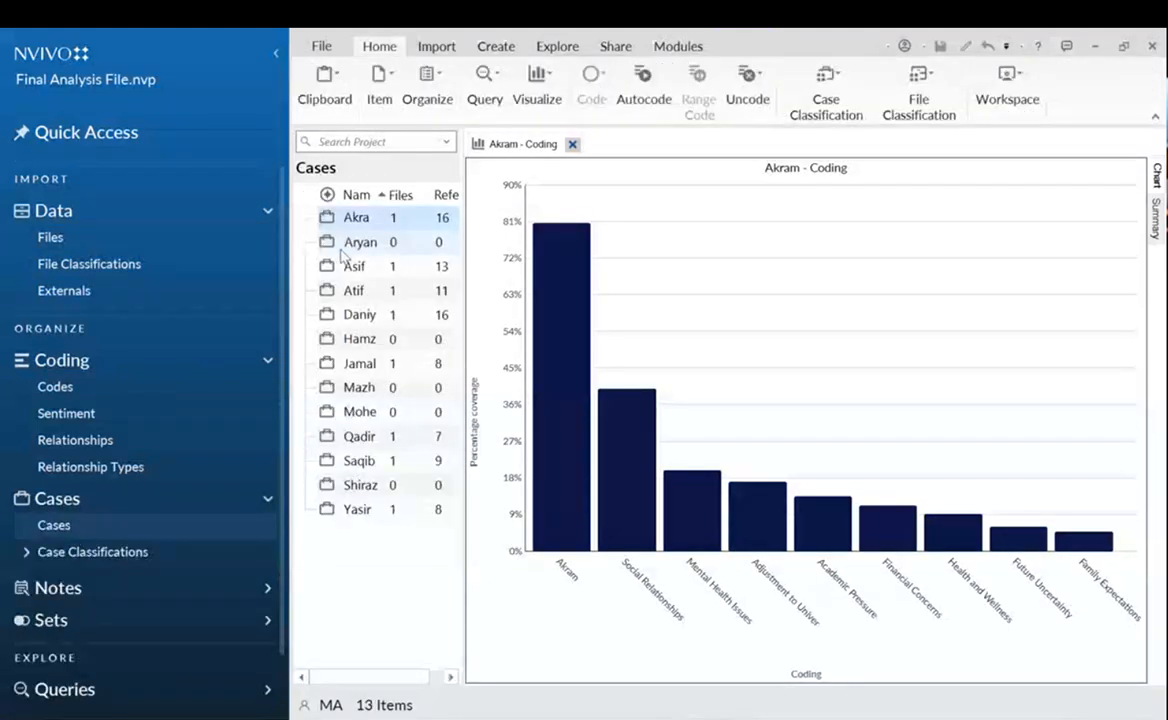
click(76, 240)
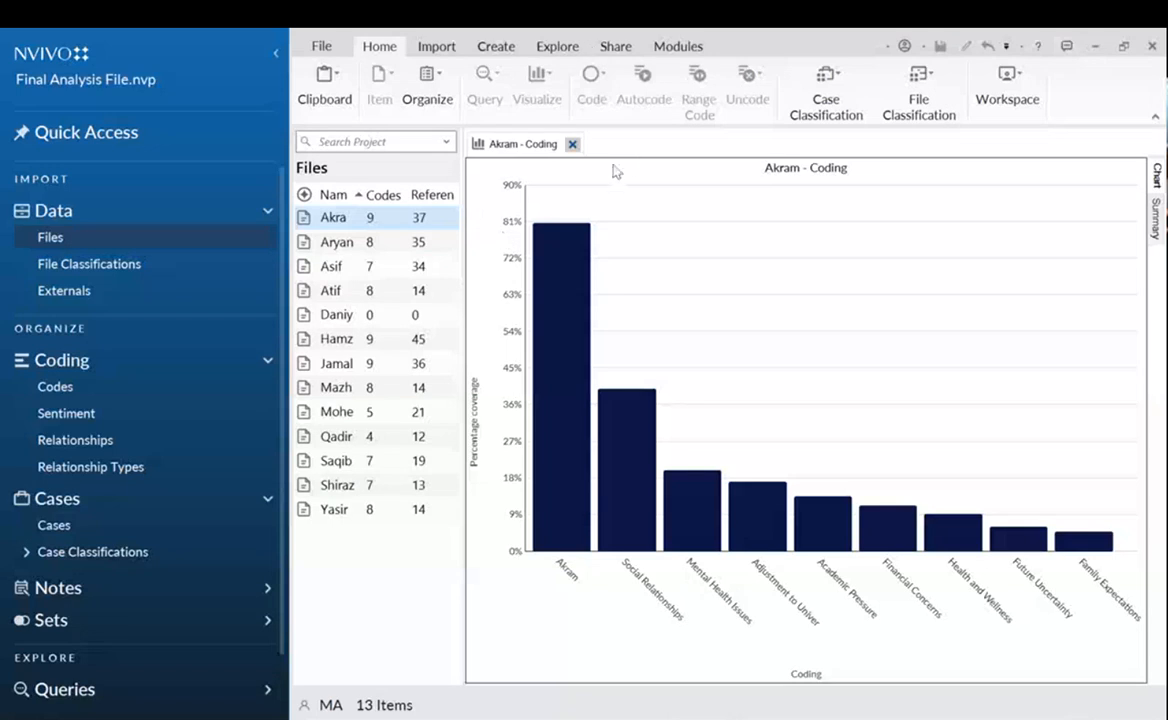
Review the coding chart's item and axis options, leaving them without applying changes.
click(745, 46)
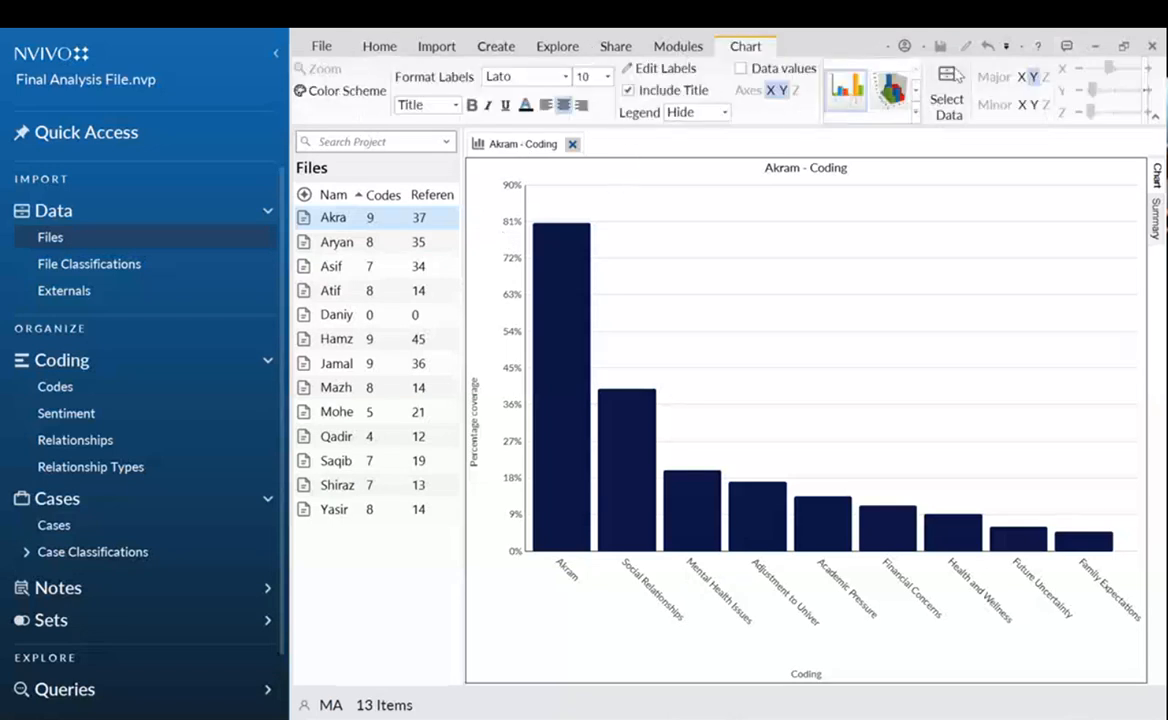
click(955, 80)
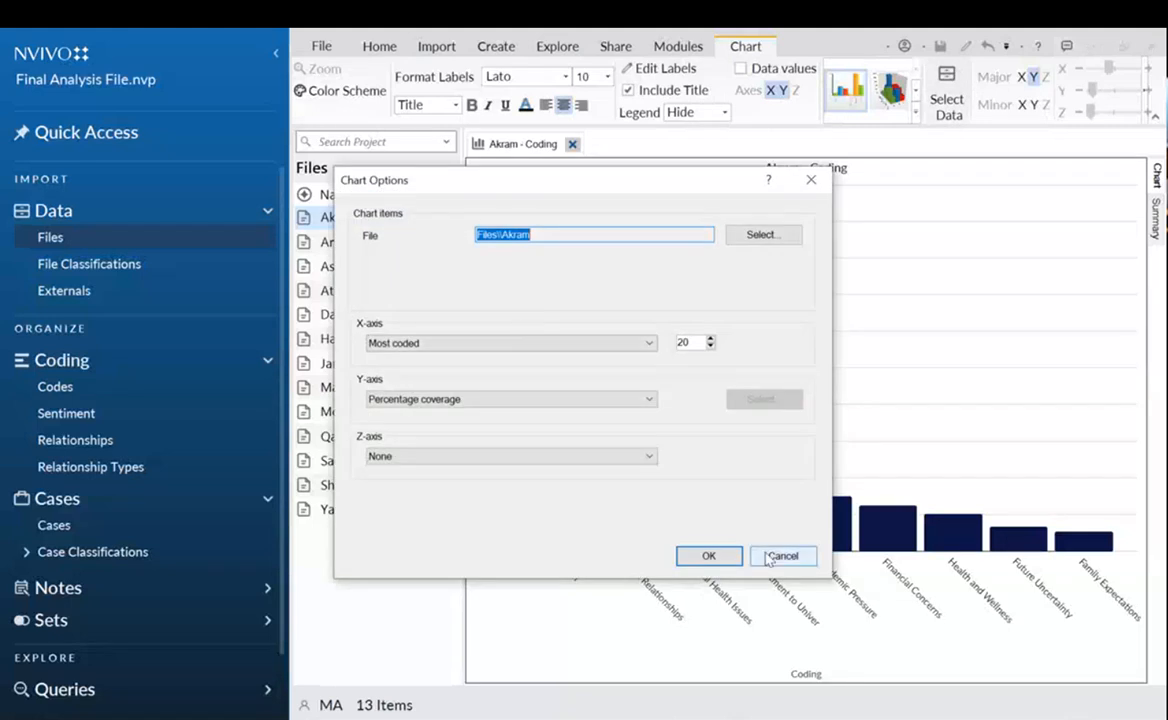
click(772, 557)
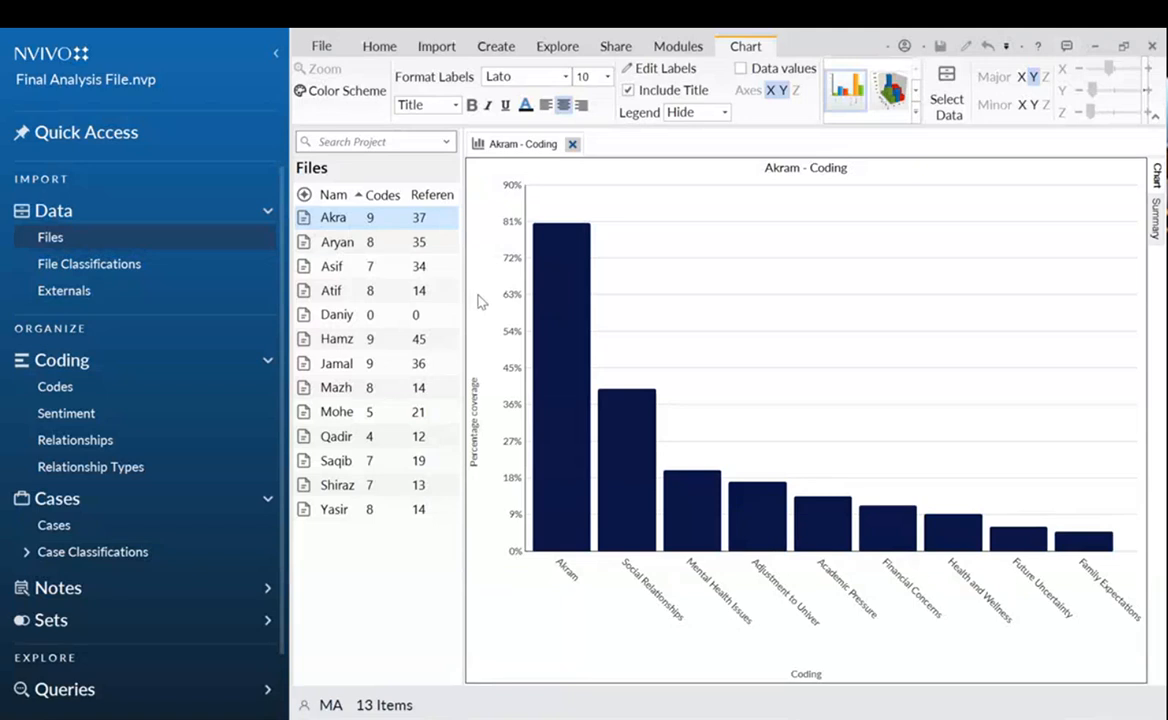
Examine the chart's bars and its summary of percentage coverage per code, and close the chart.
mouse_move(1085, 541)
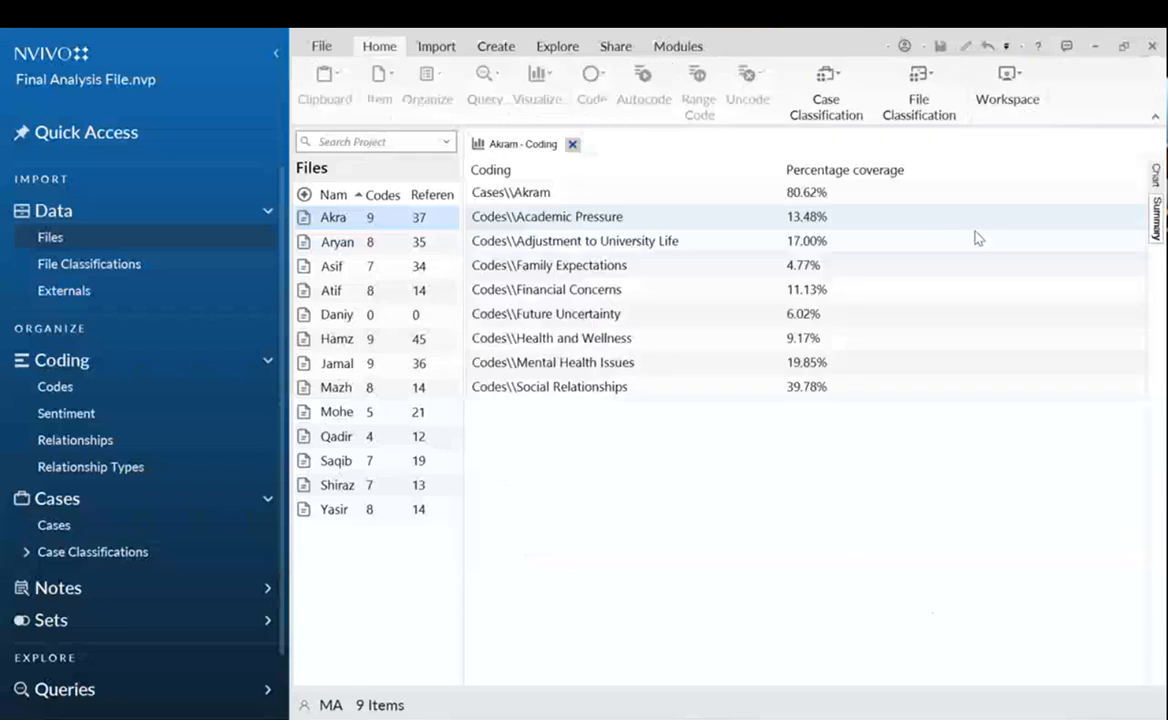
click(1156, 213)
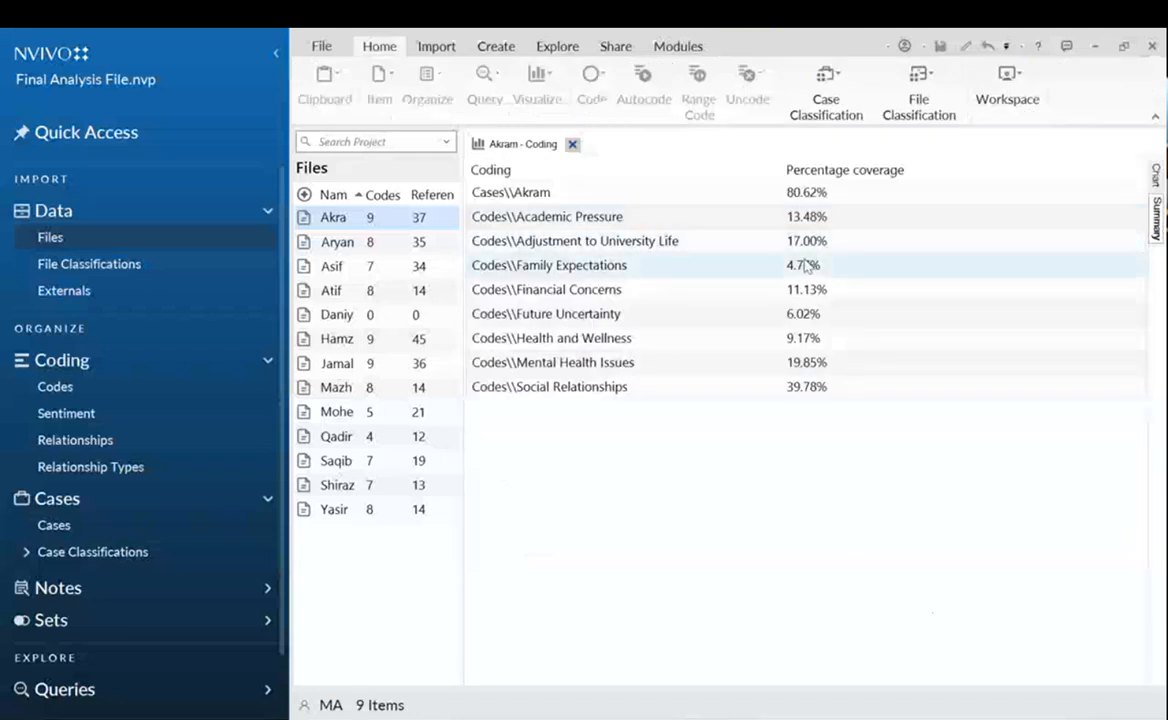
click(573, 146)
Chart the coding of the Academic Pressure code by item, and close the chart after returning to the Files list.
click(80, 389)
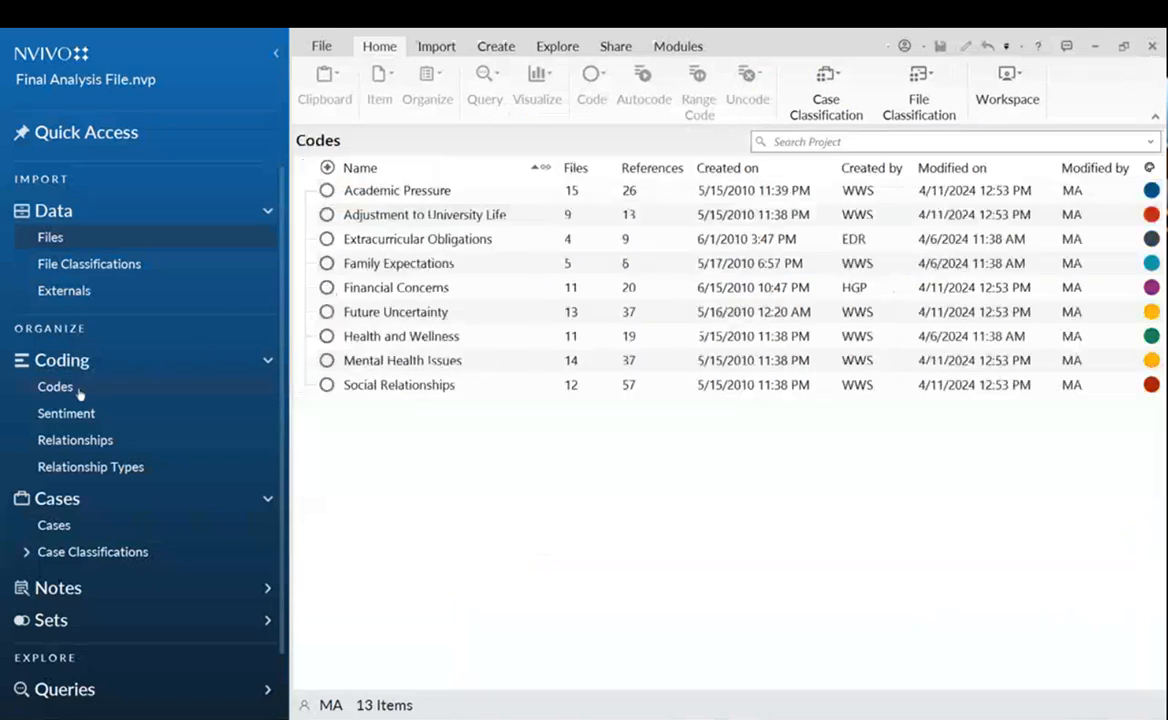
right_click(405, 192)
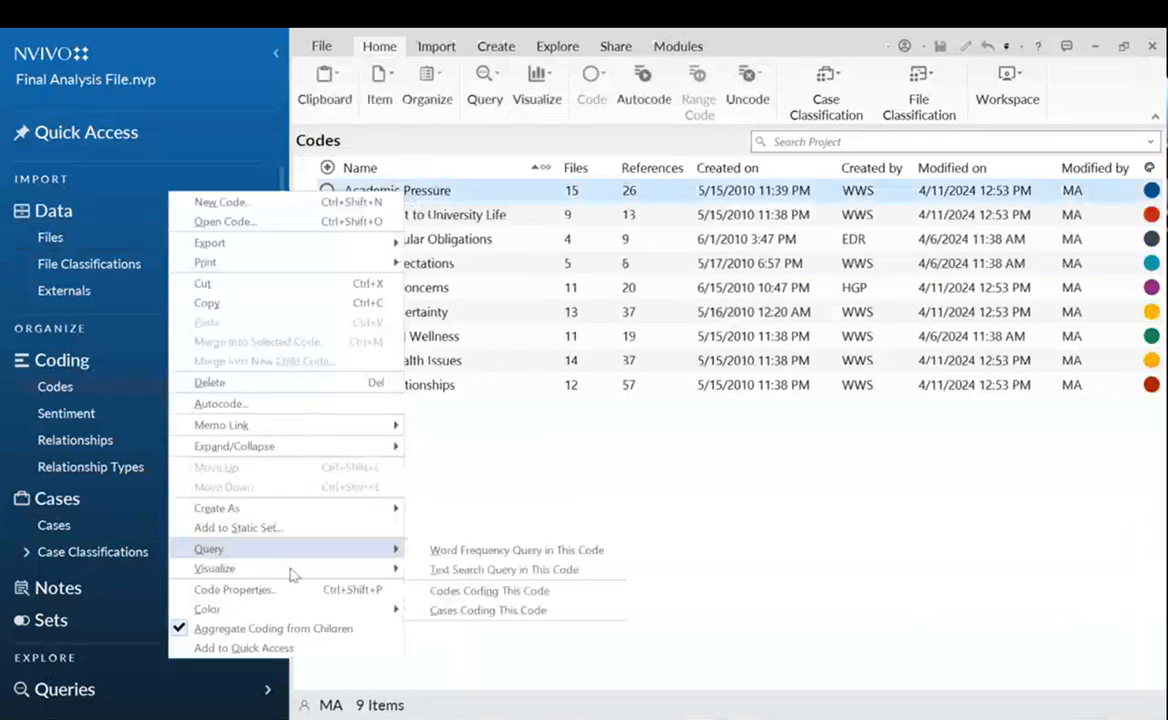
mouse_move(280, 570)
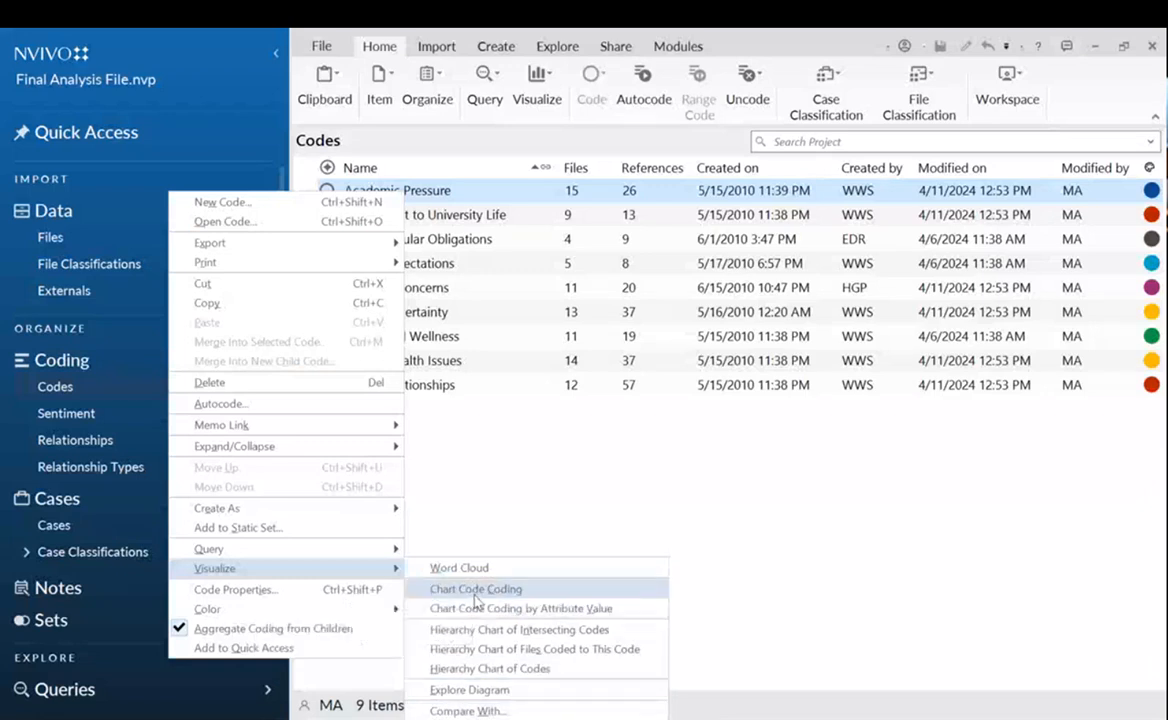
click(476, 589)
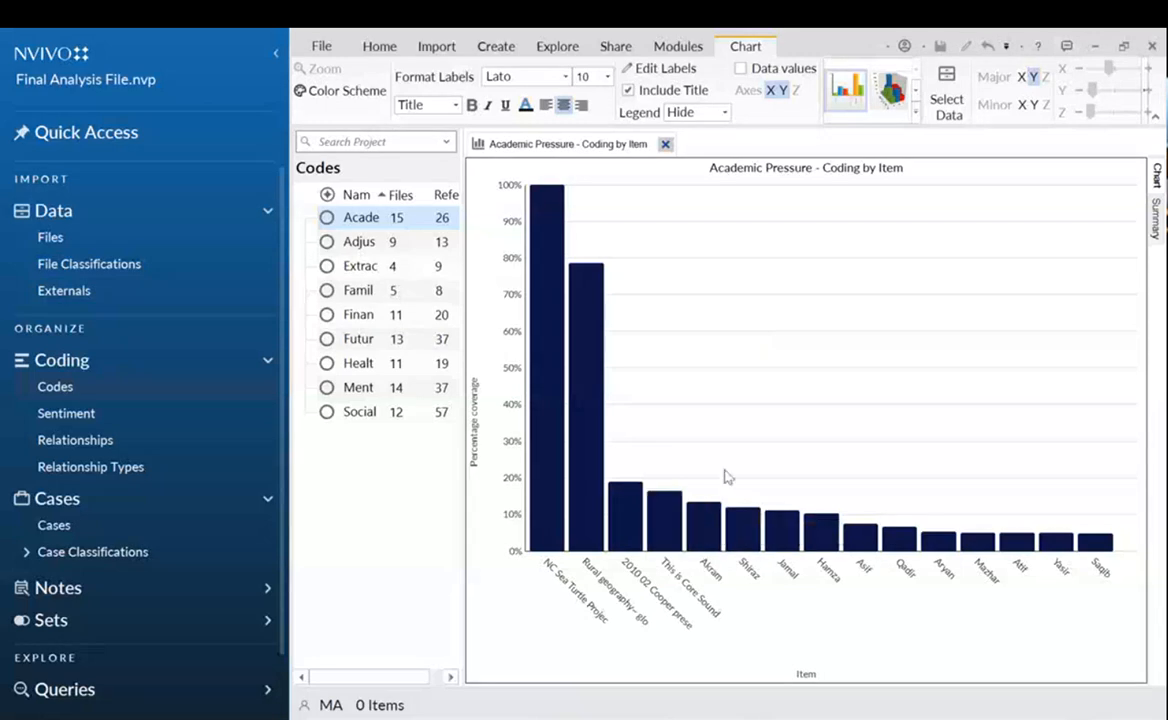
mouse_move(697, 538)
click(70, 243)
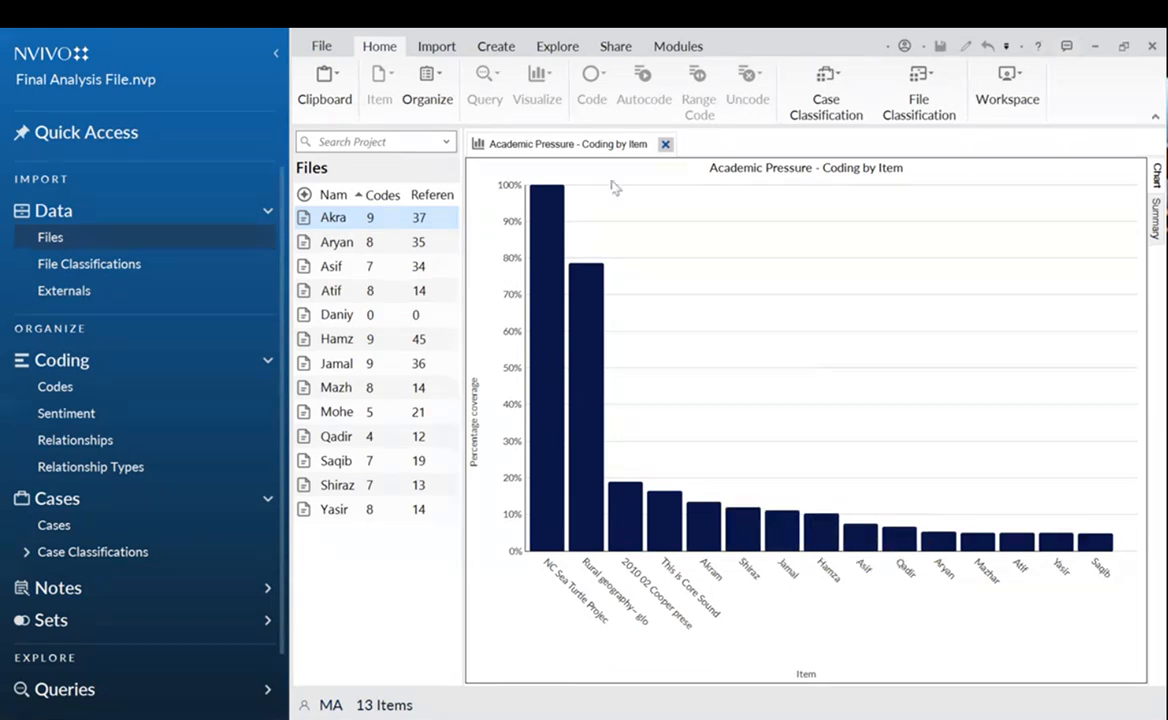
click(665, 144)
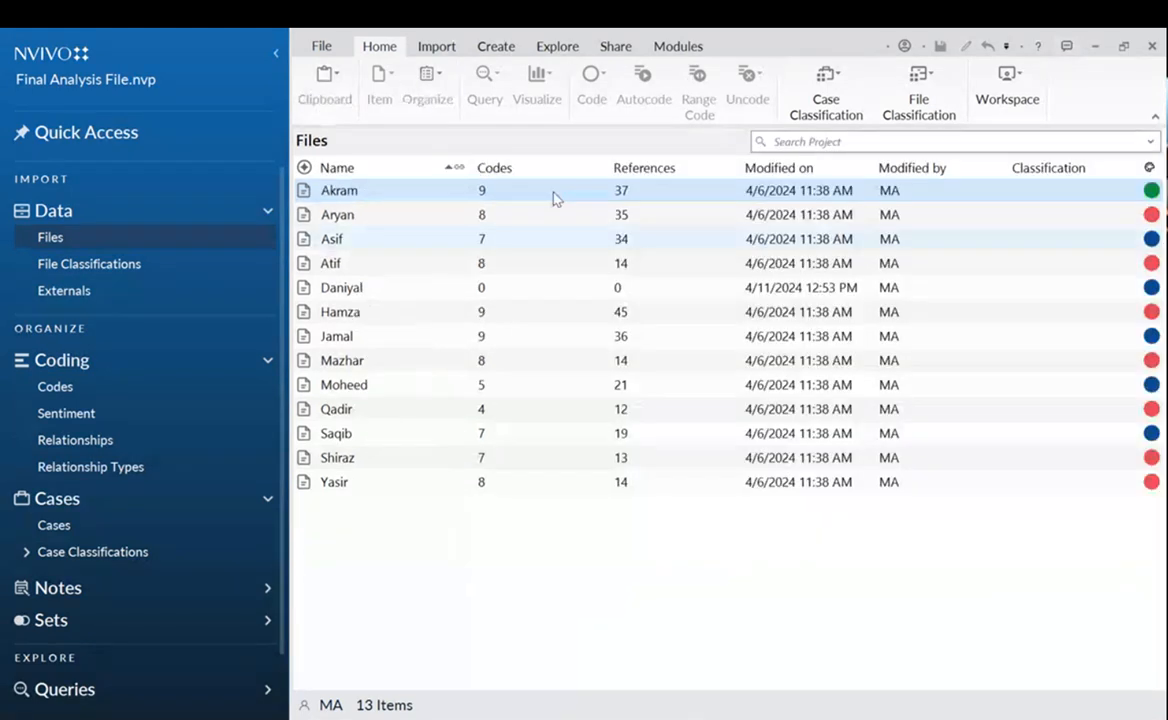
click(557, 46)
click(764, 80)
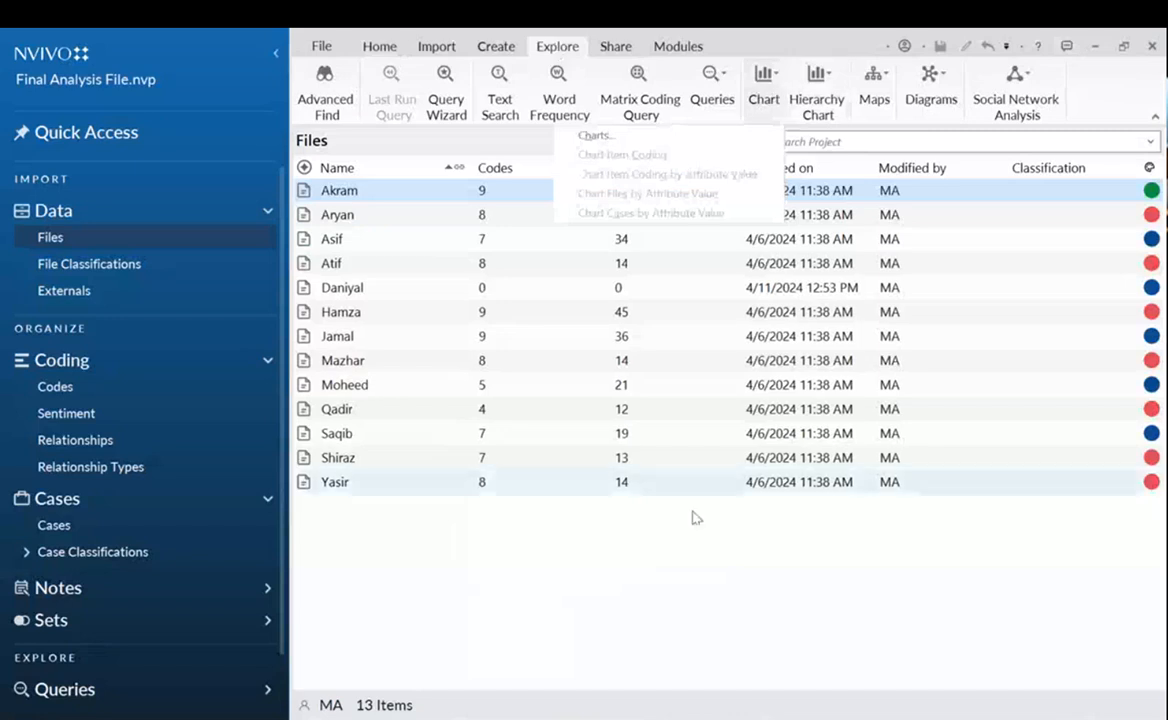
click(683, 552)
right_click(339, 200)
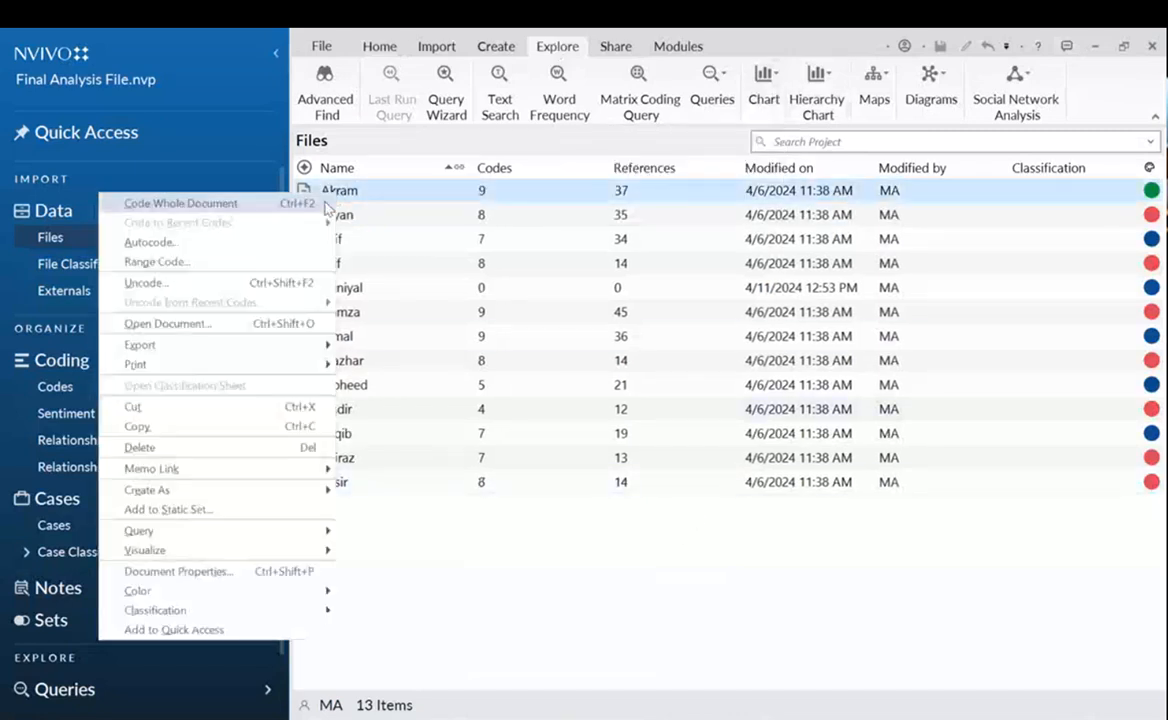
mouse_move(243, 560)
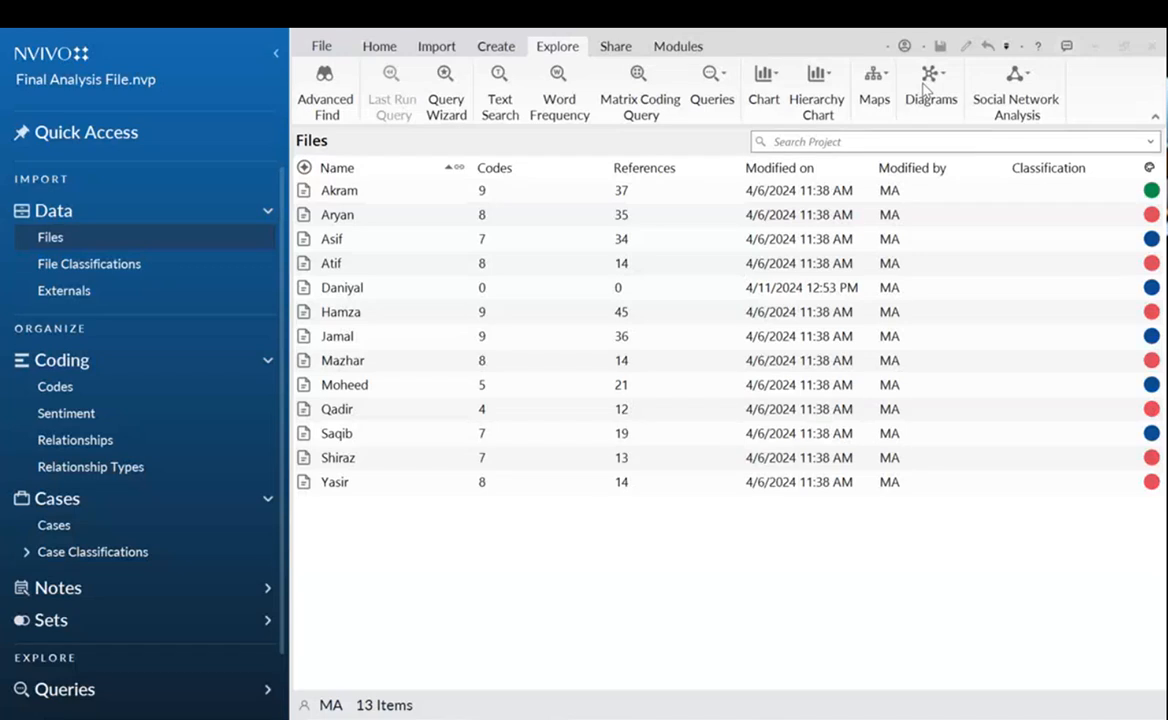
Create a comparison diagram of the first two files in the Files list.
click(924, 88)
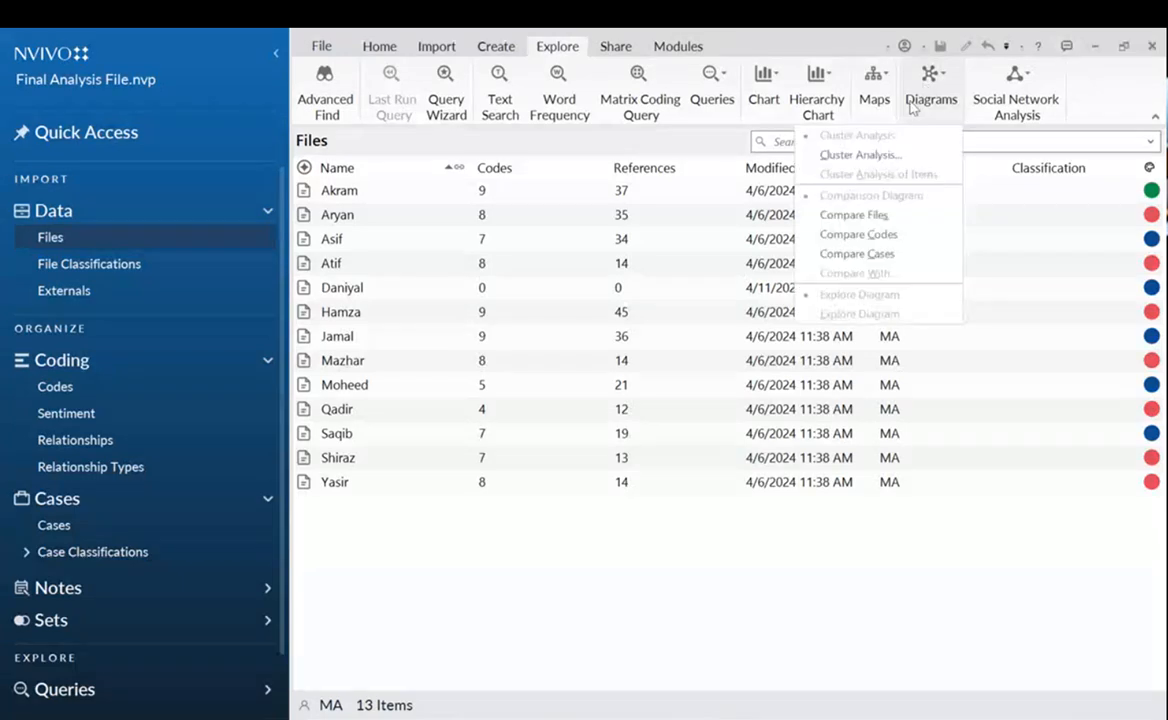
click(884, 219)
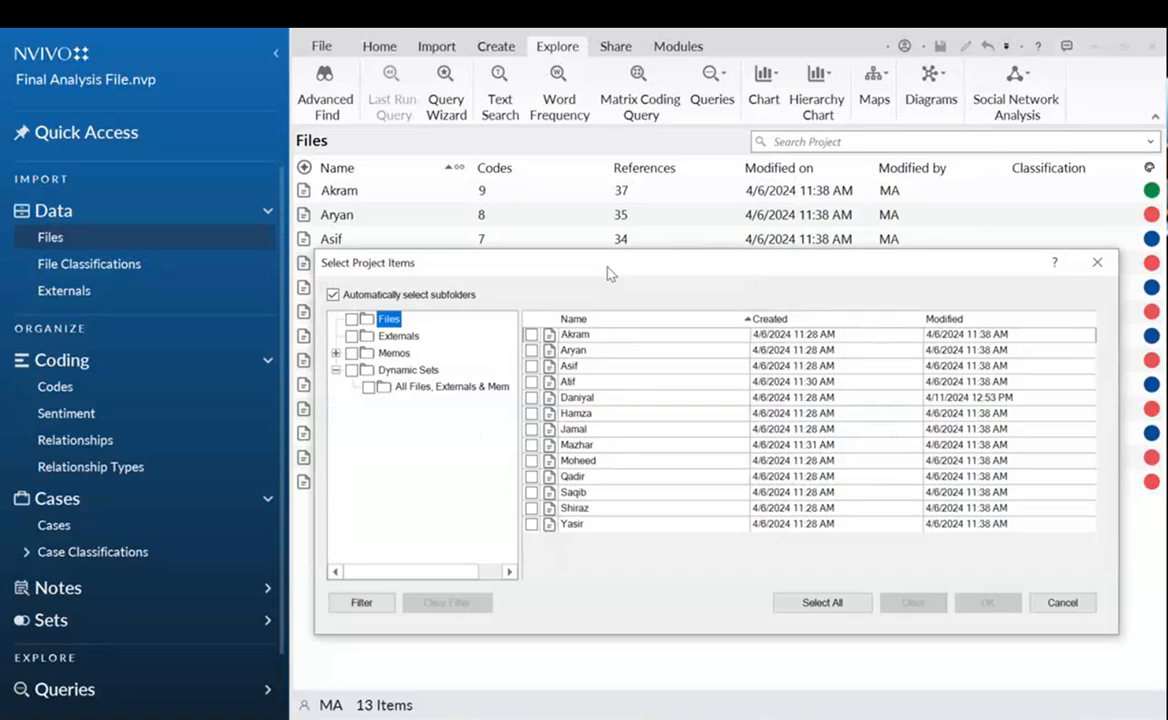
click(531, 335)
click(531, 350)
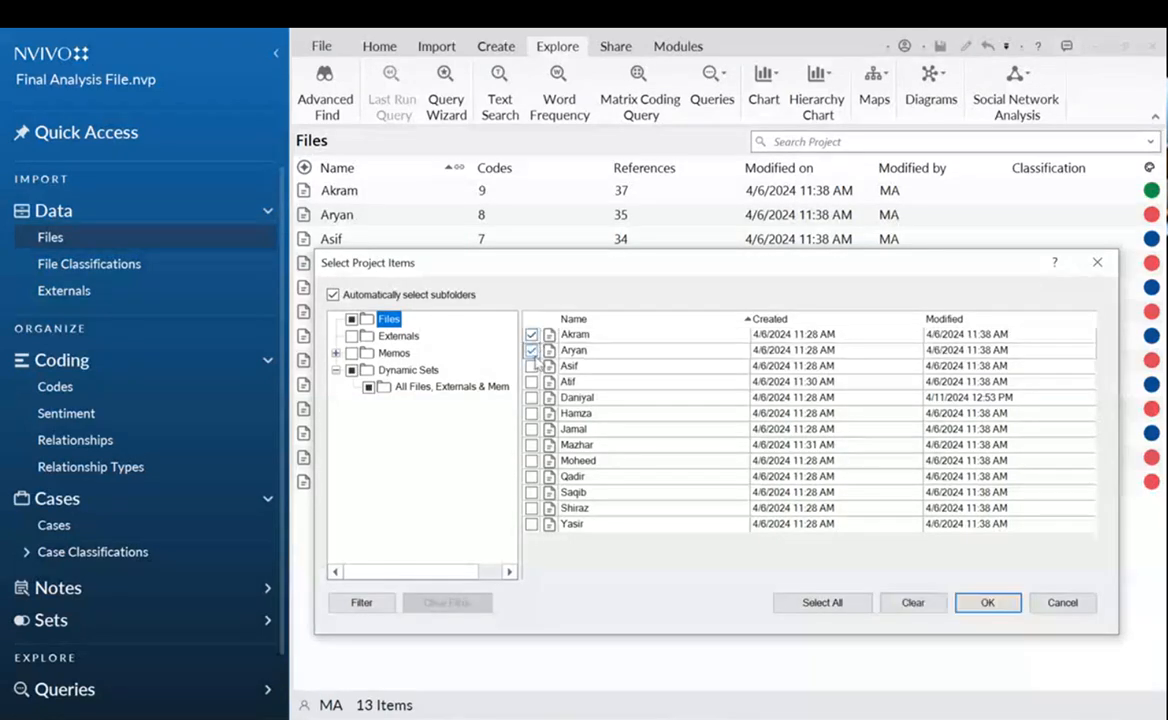
click(986, 602)
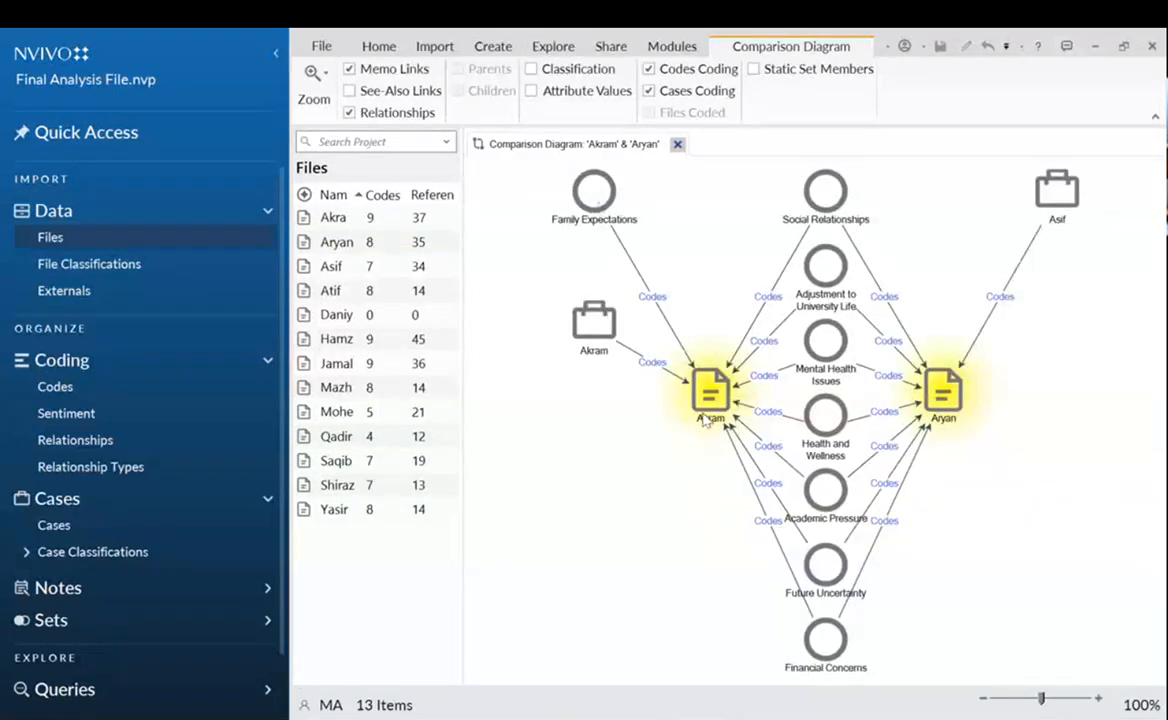
Move the Family Expectations code slightly outward in the comparison diagram and look over the other available diagram types.
drag(593, 191, 556, 204)
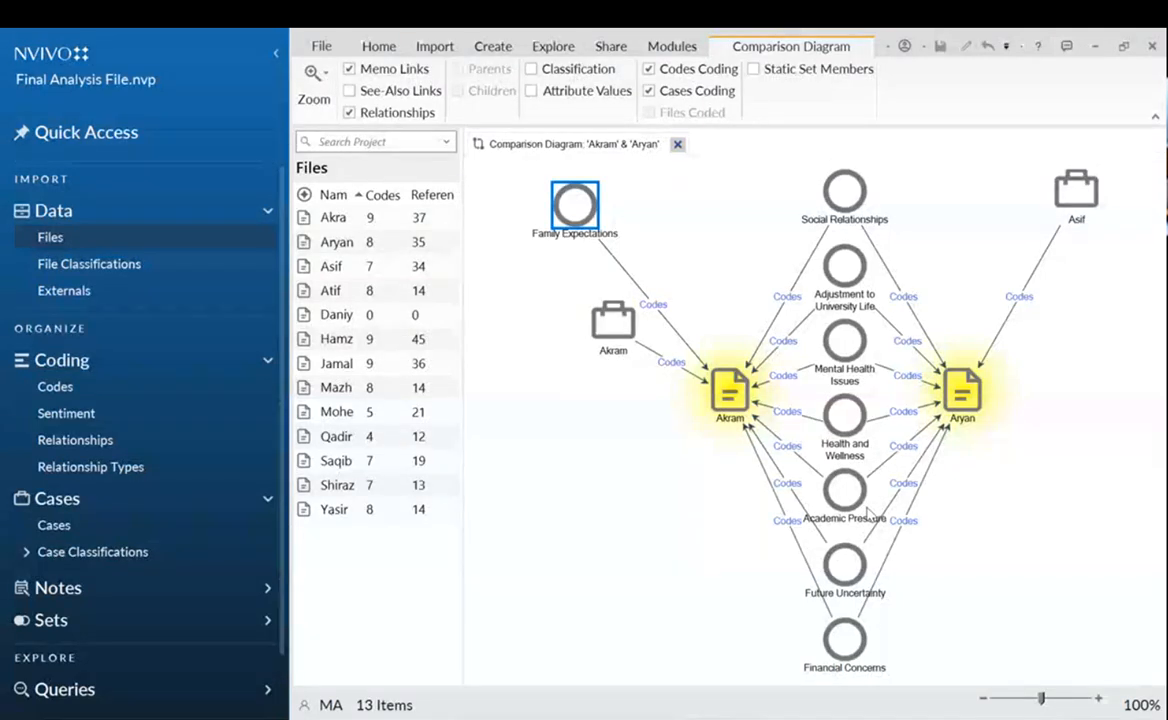
click(553, 47)
click(930, 85)
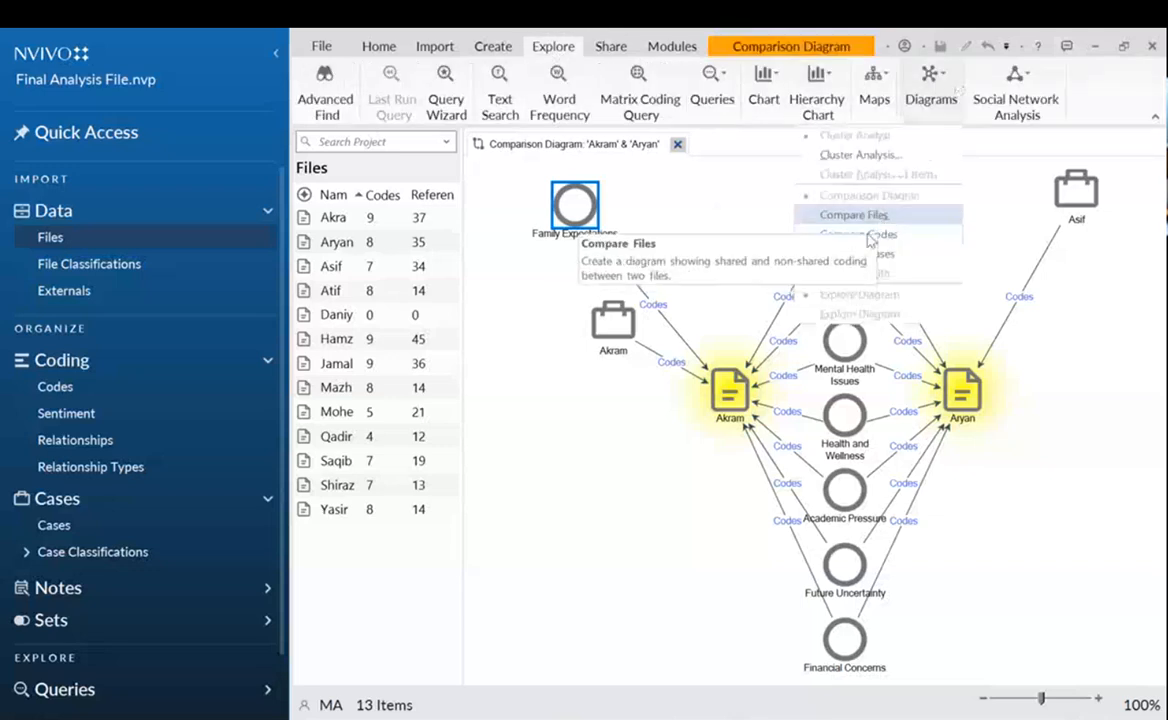
click(685, 463)
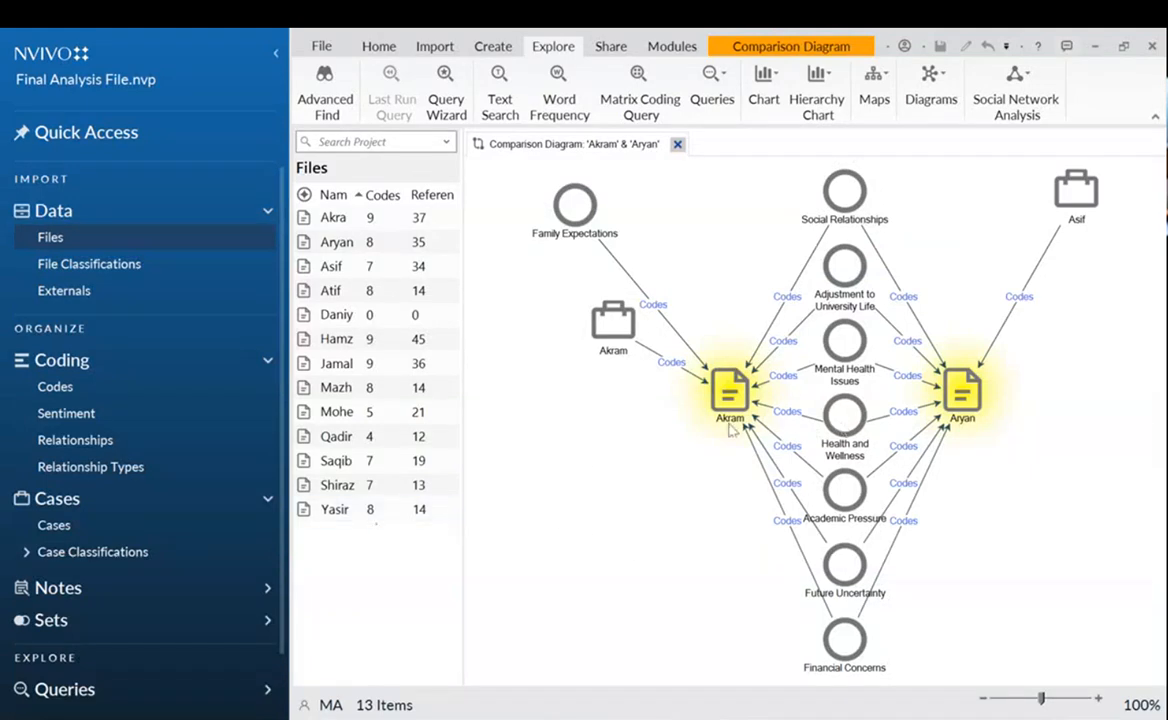
Spread the two compared file nodes farther apart and nudge the Adjustment to University Life code in the diagram.
drag(729, 392, 659, 432)
click(832, 278)
drag(832, 278, 839, 280)
drag(964, 395, 995, 398)
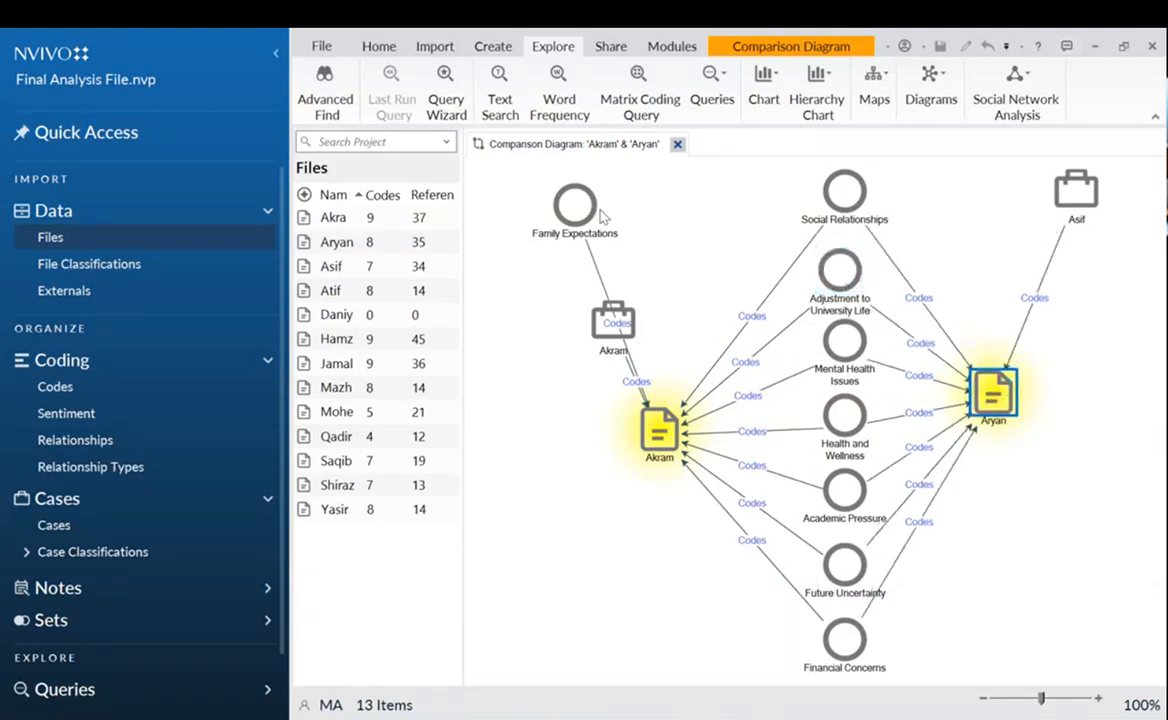
Reposition the Family Expectations code and the nearby case so their links no longer overlap, and close the comparison diagram.
drag(587, 205, 590, 239)
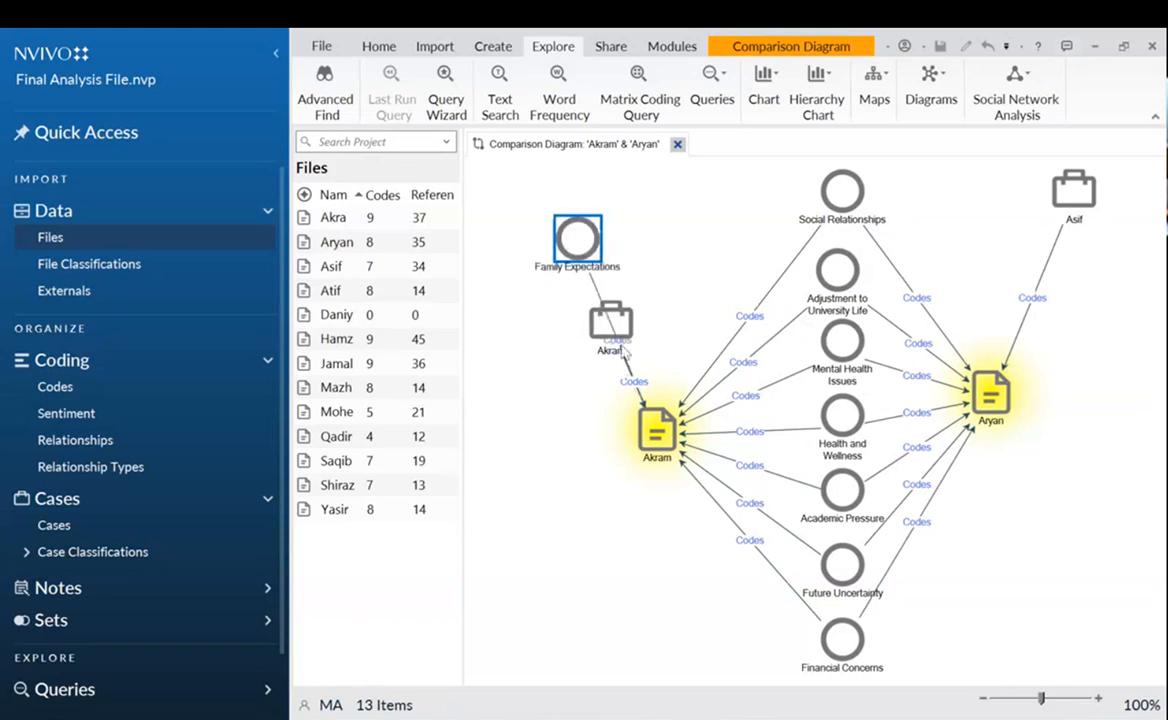
drag(588, 337, 539, 394)
click(797, 45)
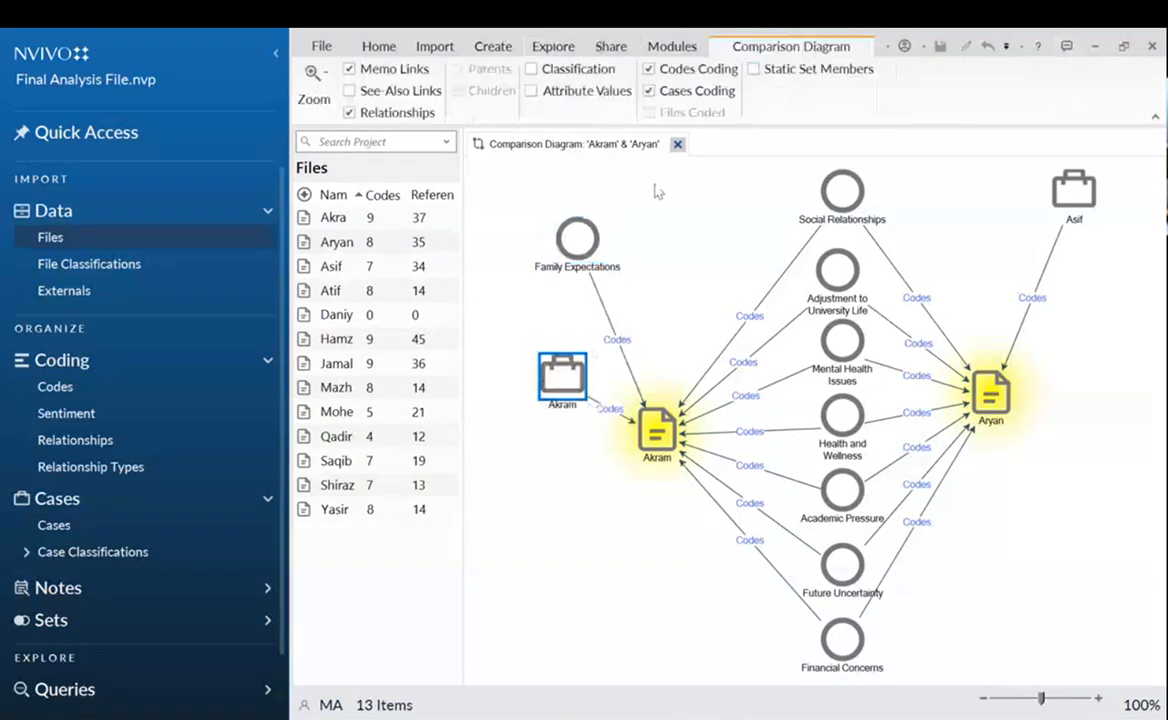
mouse_move(577, 238)
mouse_down()
mouse_move(628, 224)
mouse_move(628, 240)
mouse_move(590, 240)
mouse_move(622, 246)
mouse_move(594, 254)
mouse_move(615, 242)
mouse_move(580, 238)
mouse_up()
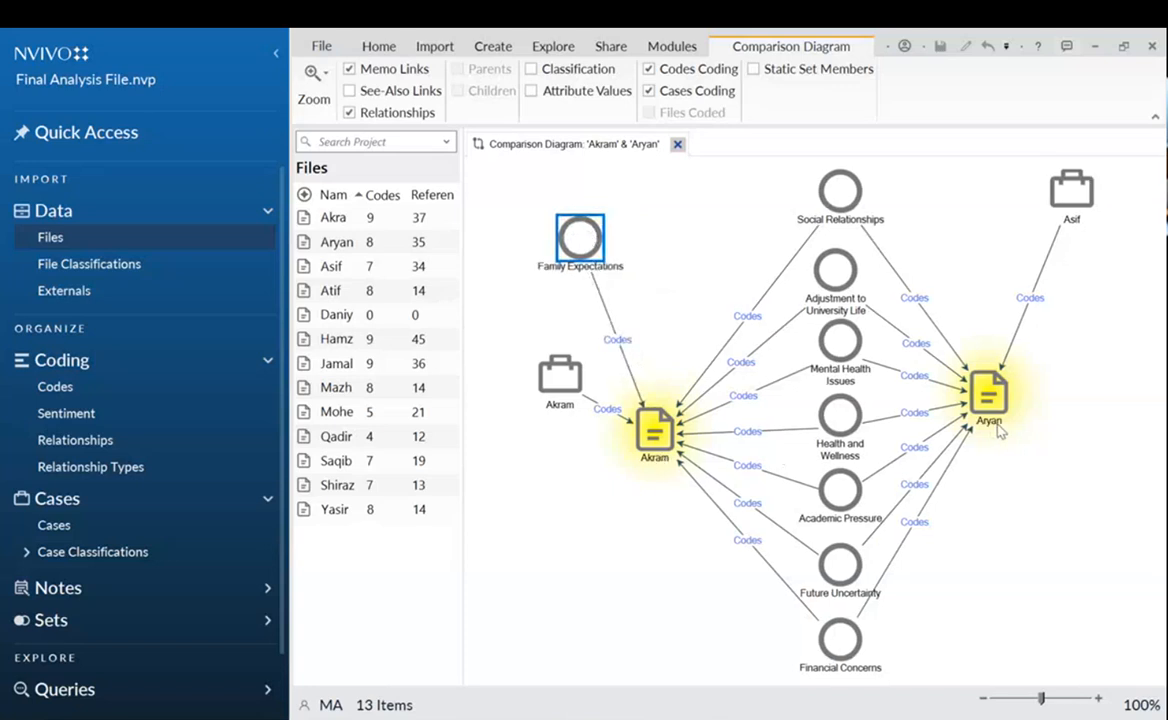
click(677, 144)
Create a comparison diagram of the Academic Pressure and Adjustment to University Life codes, and close it after viewing.
click(553, 46)
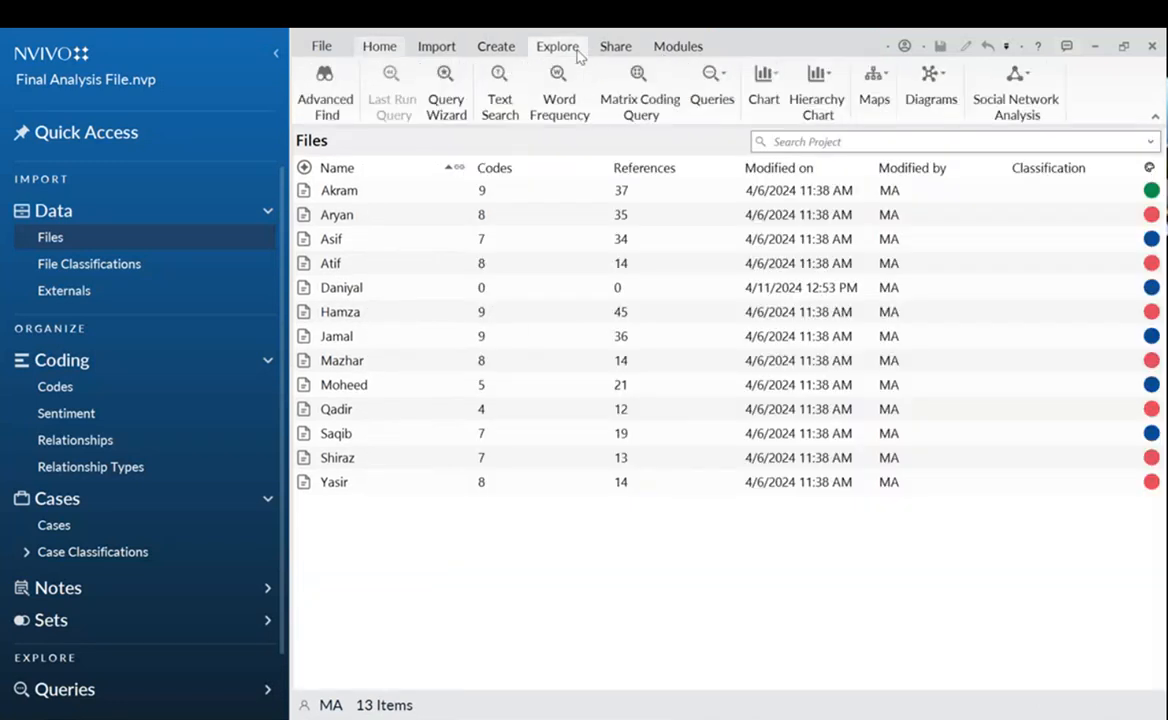
click(933, 100)
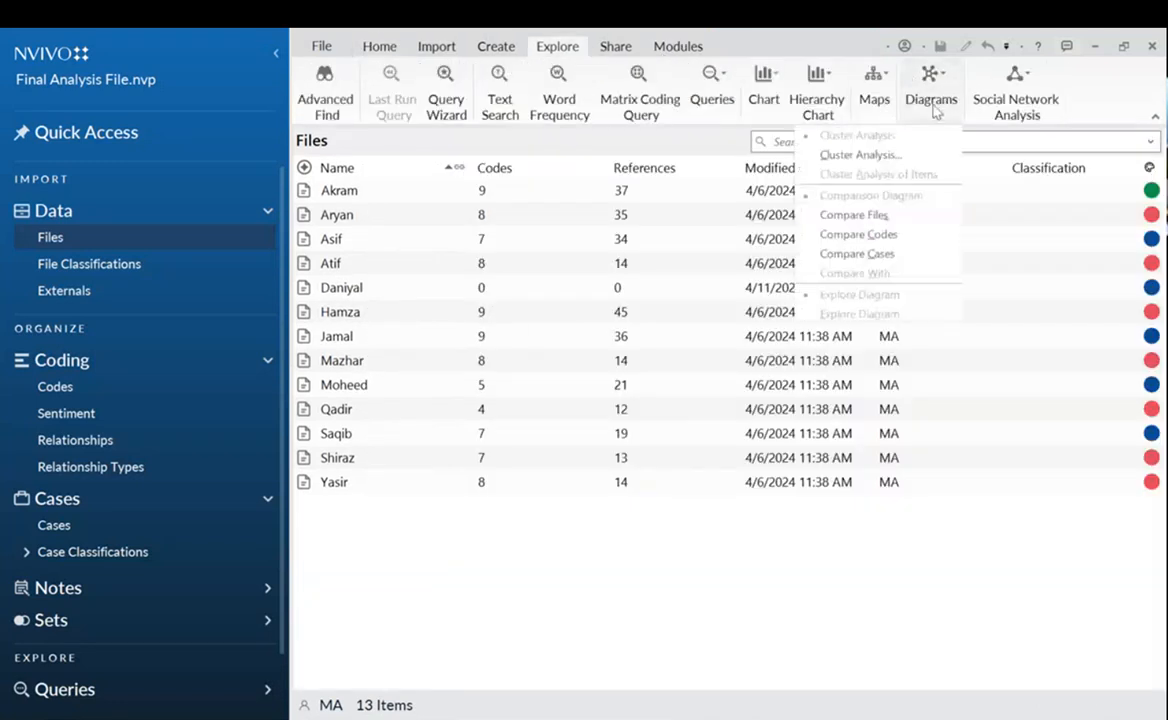
click(883, 238)
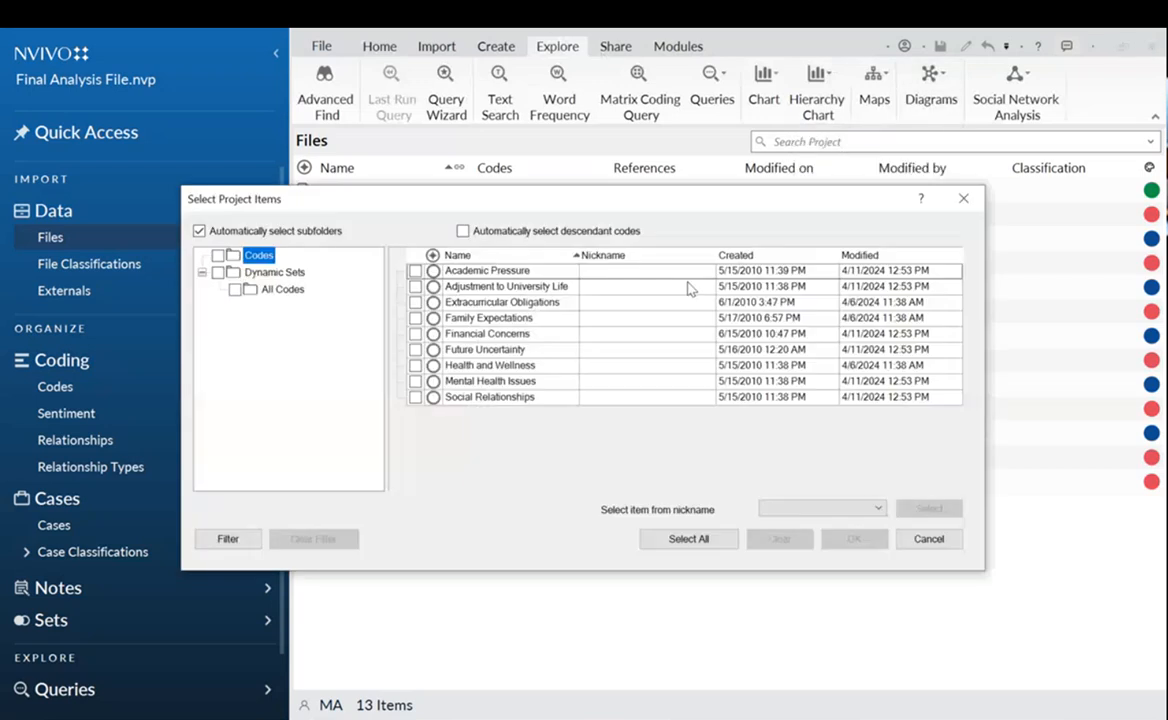
click(415, 271)
click(415, 287)
click(853, 538)
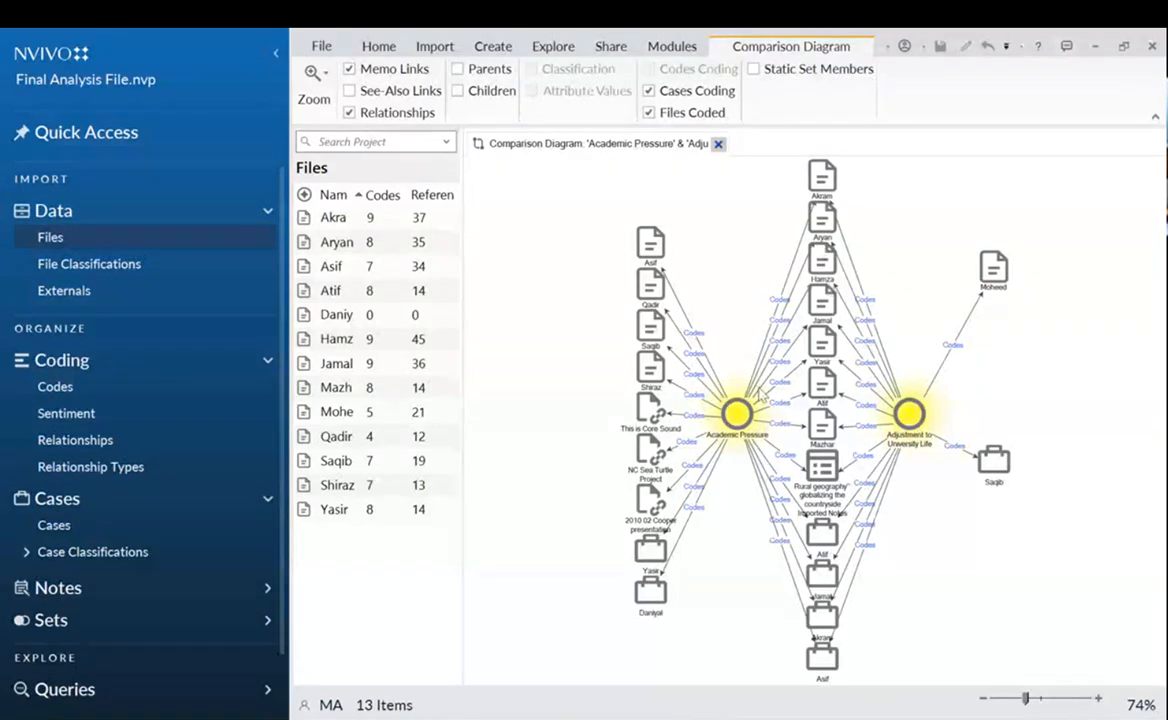
click(718, 144)
Start a matrix coding query and enlarge the area showing its row and column criteria.
click(557, 46)
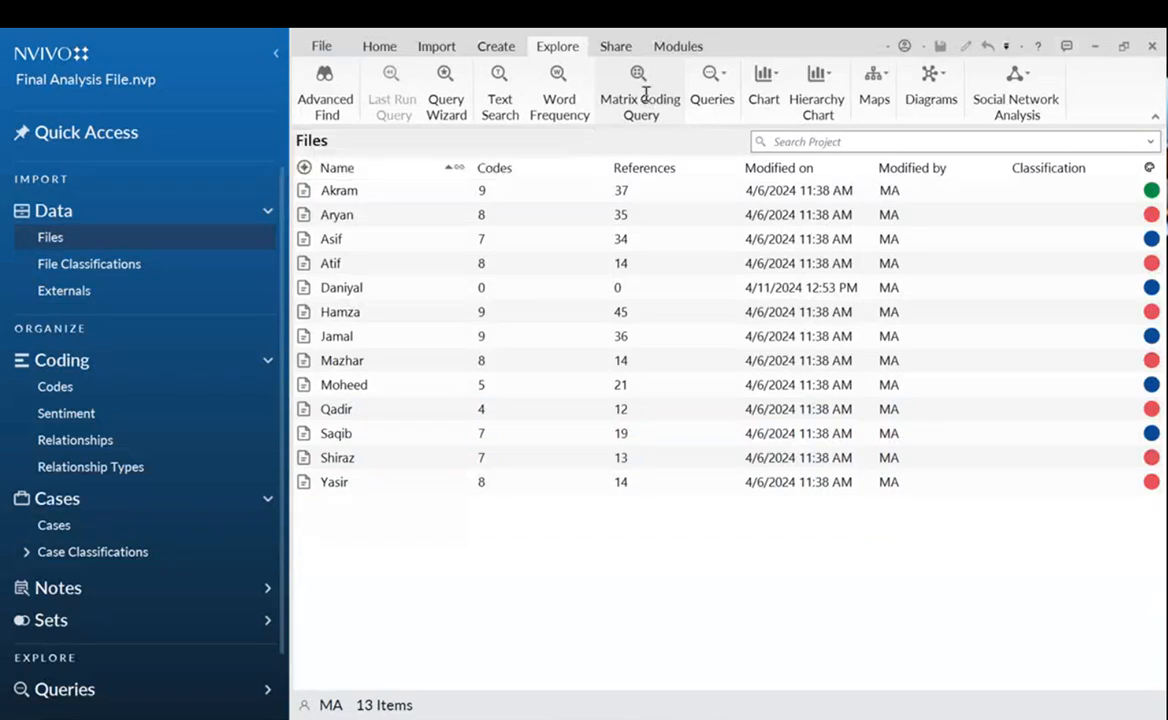
click(645, 93)
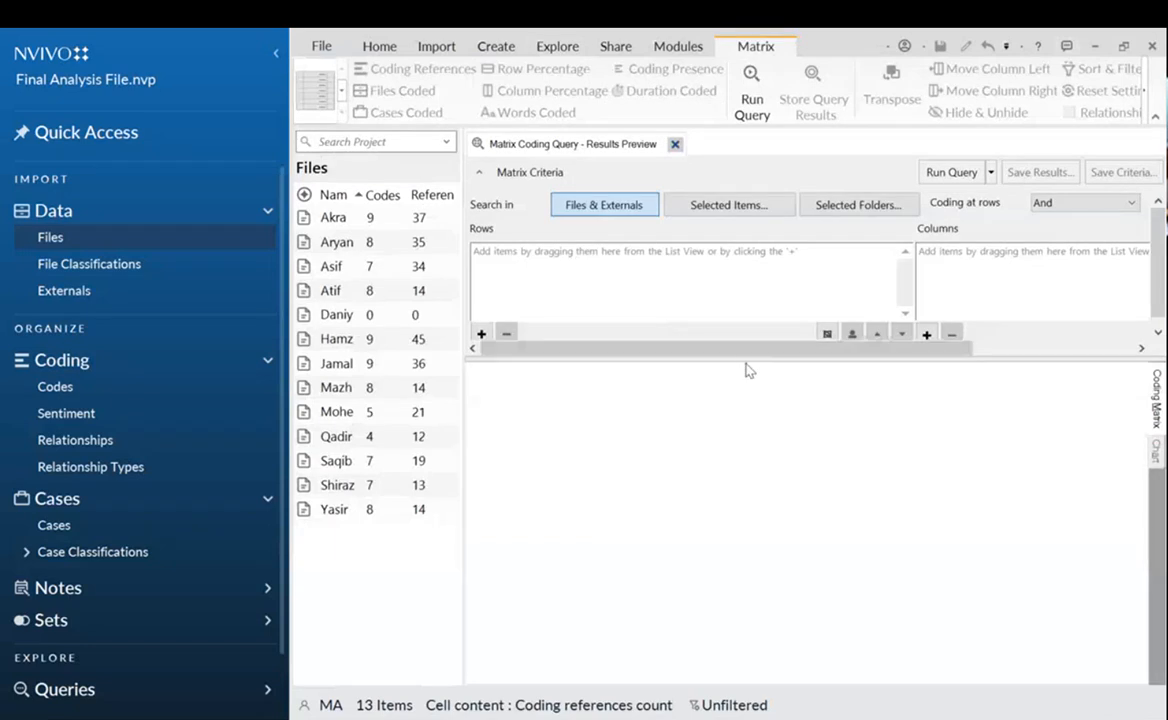
drag(746, 355, 727, 465)
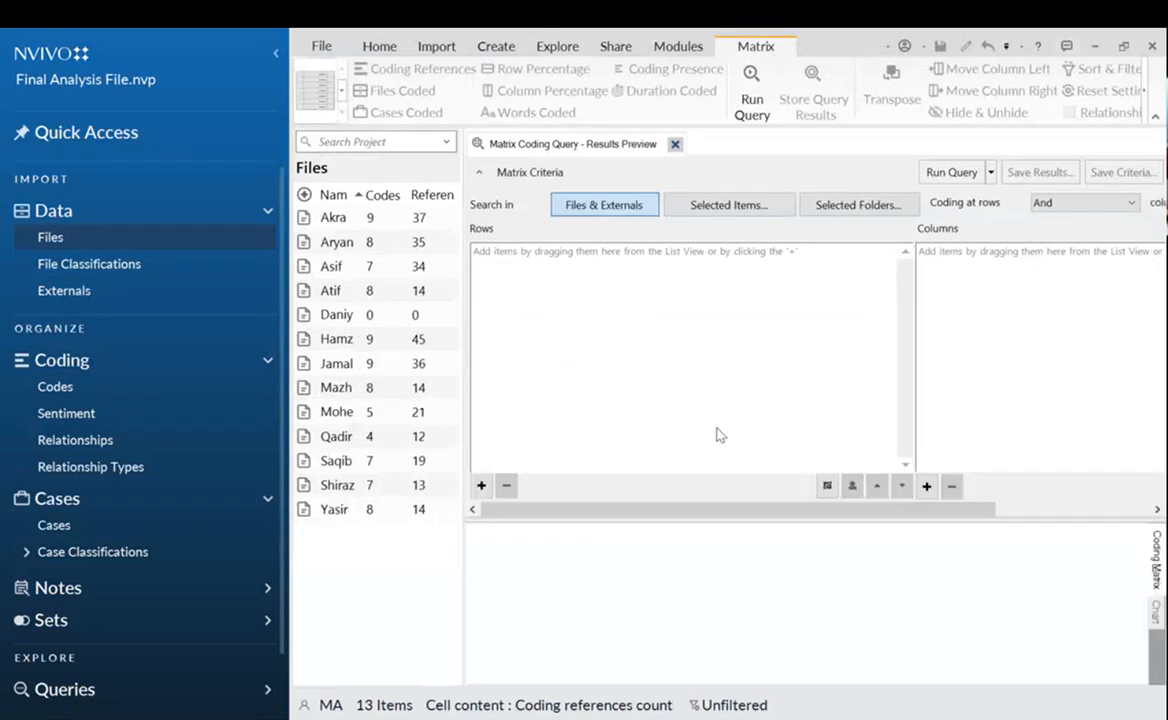
drag(465, 312, 399, 310)
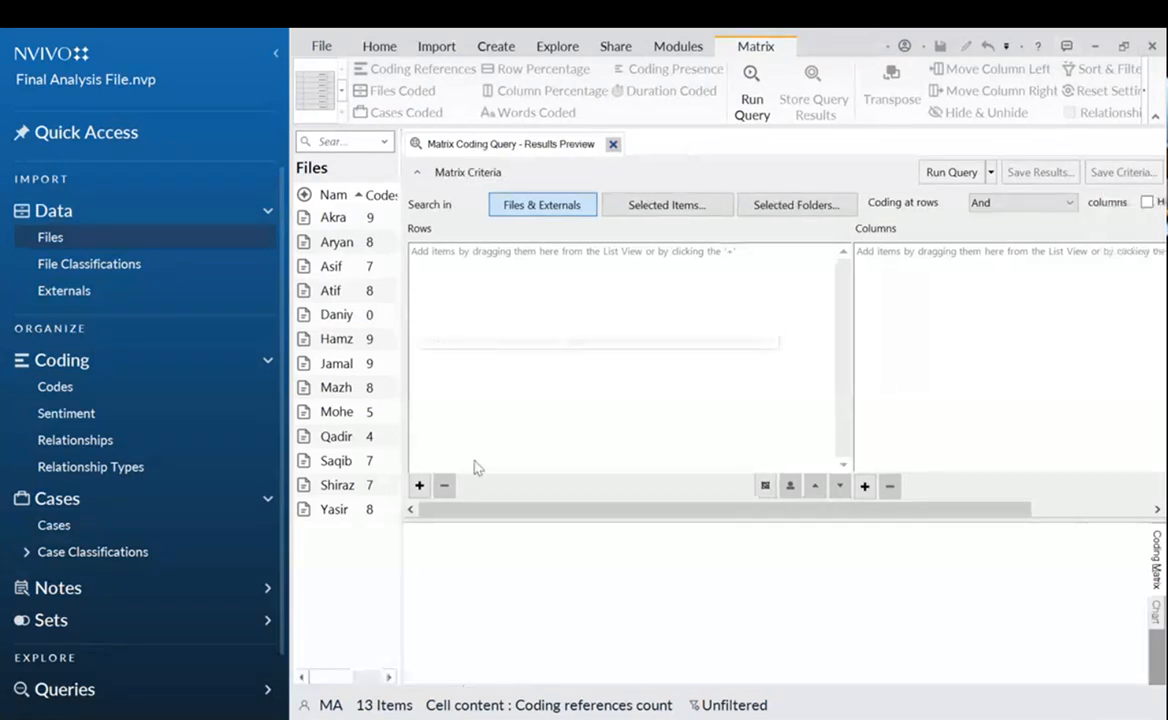
Add all items in the Codes folder as rows of the matrix coding query.
click(420, 486)
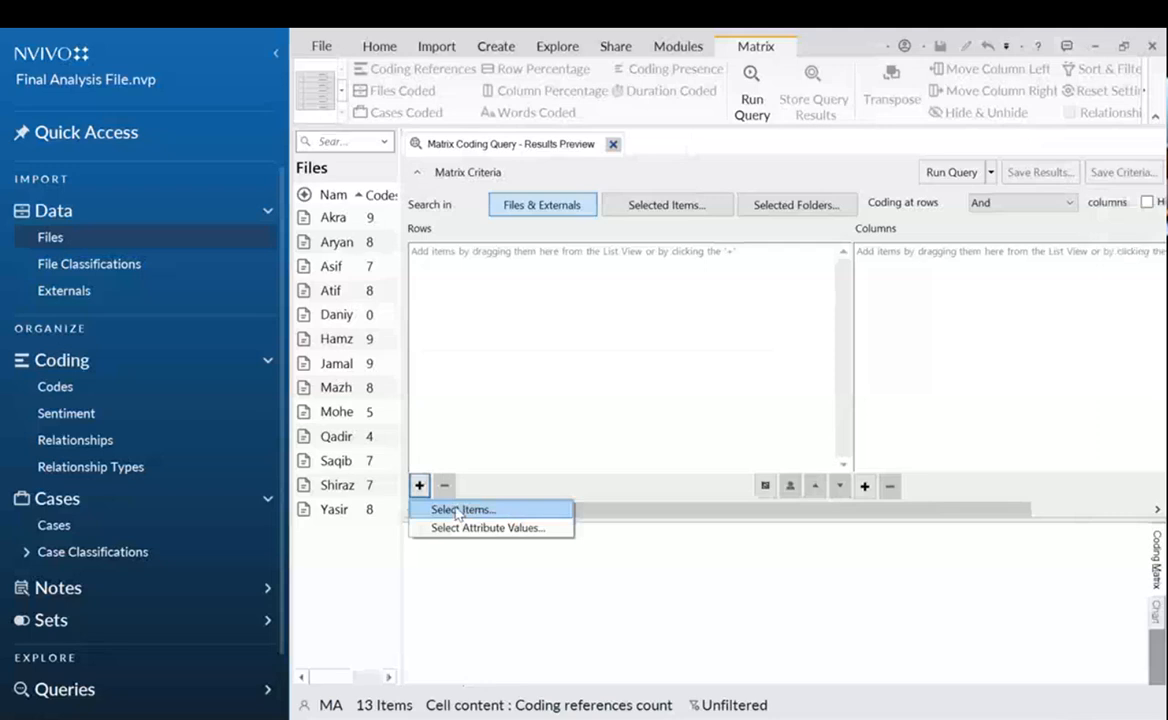
click(459, 510)
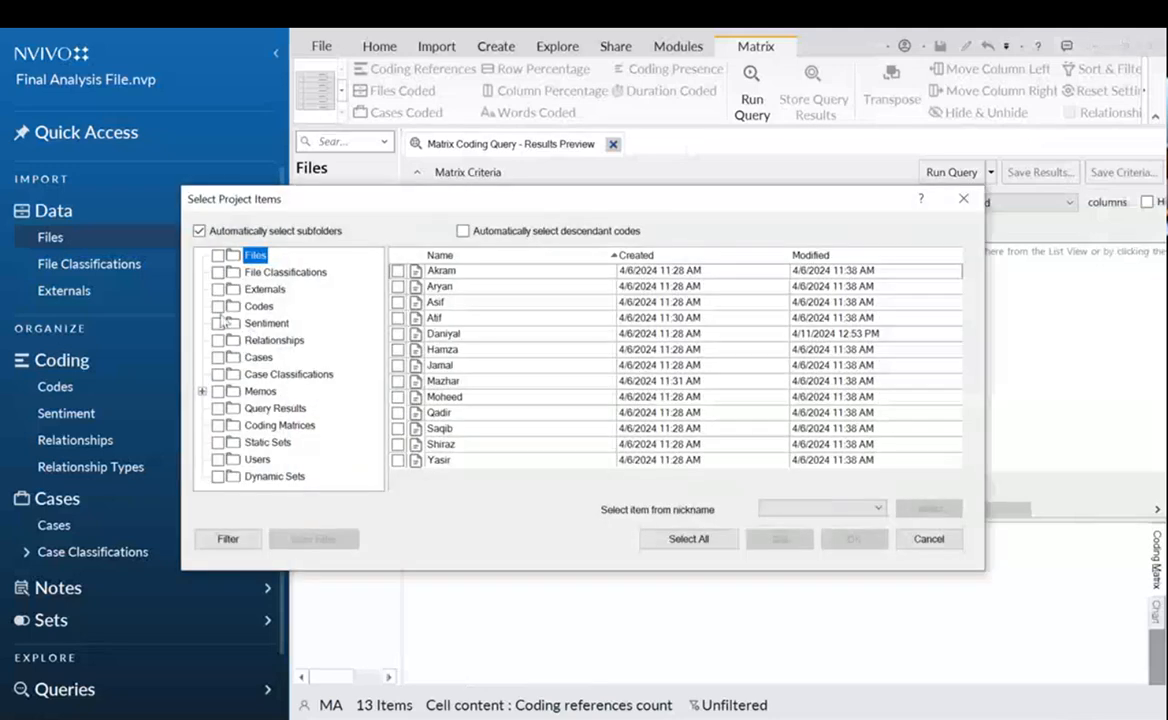
click(218, 307)
click(260, 307)
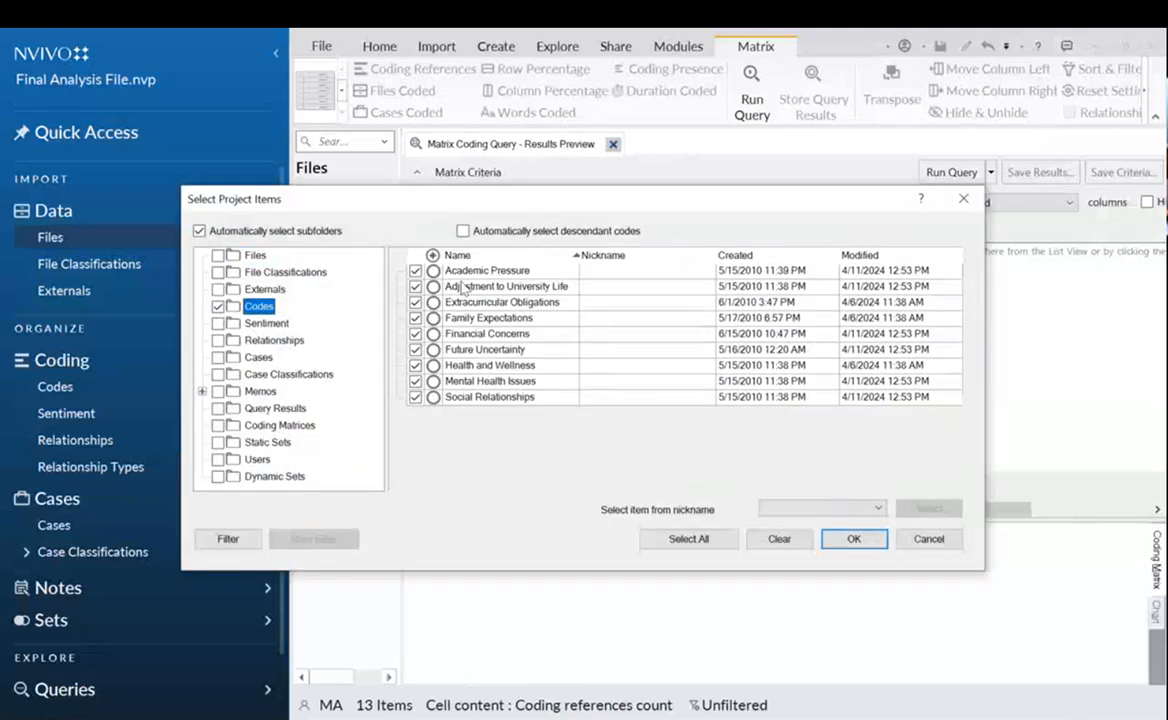
click(850, 538)
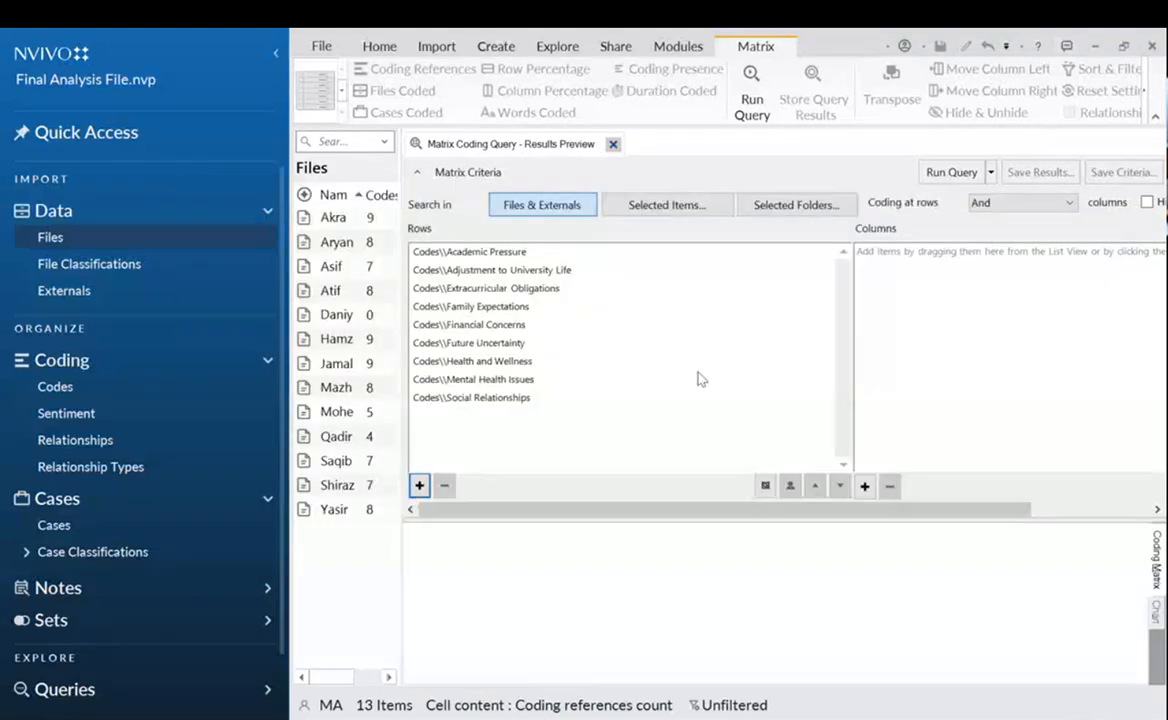
Add all items in the Files folder as columns of the matrix coding query.
click(865, 486)
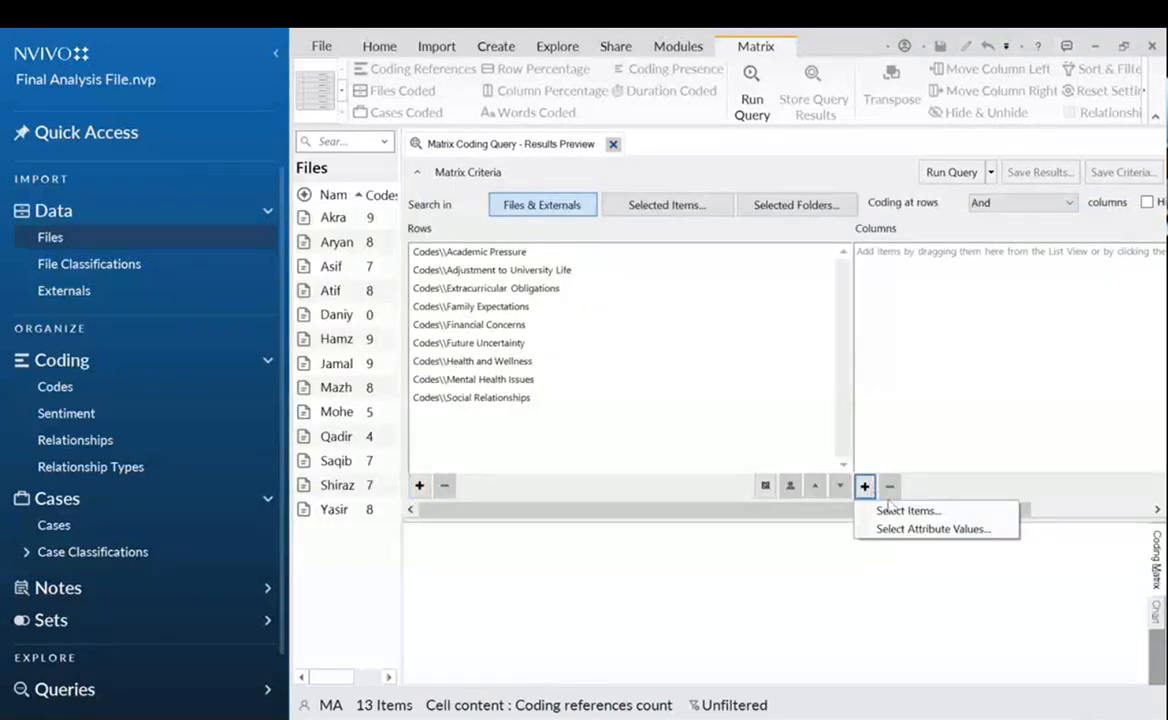
click(895, 511)
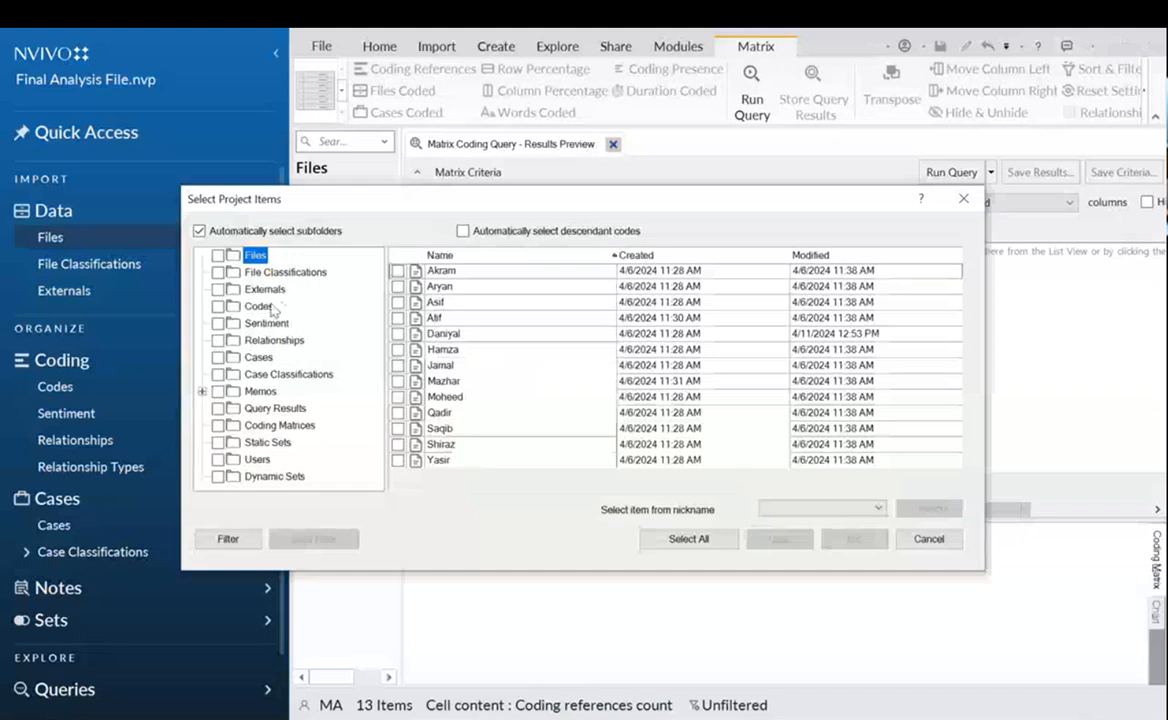
click(232, 358)
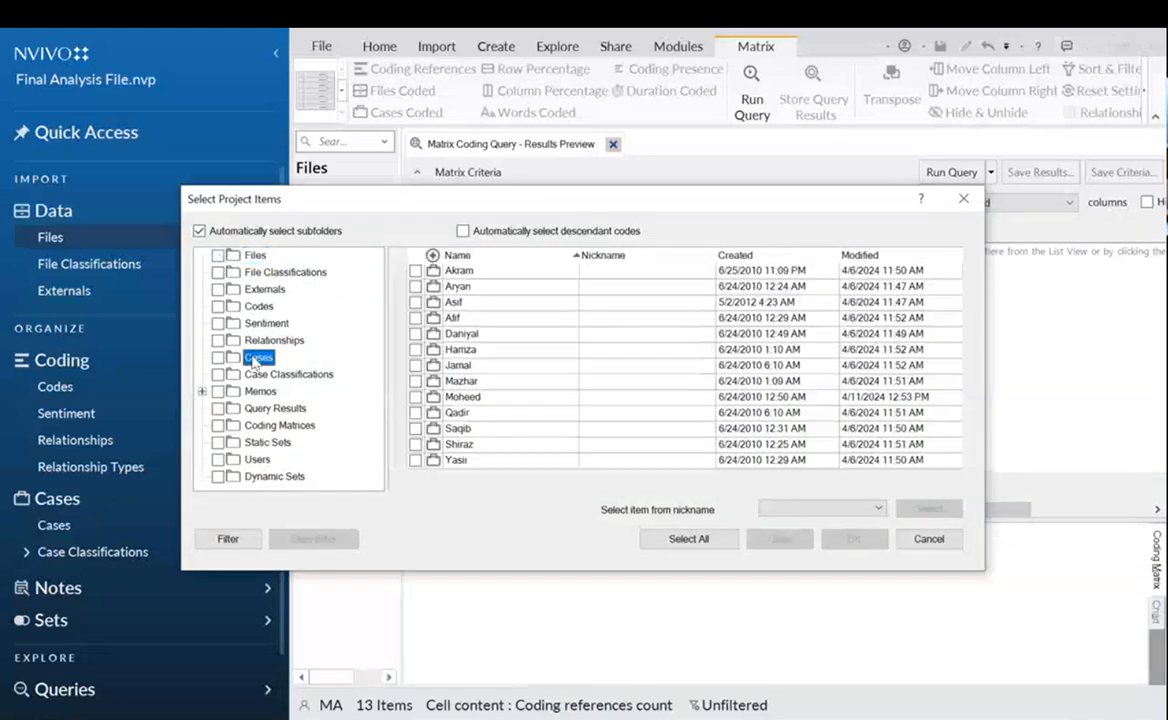
click(248, 259)
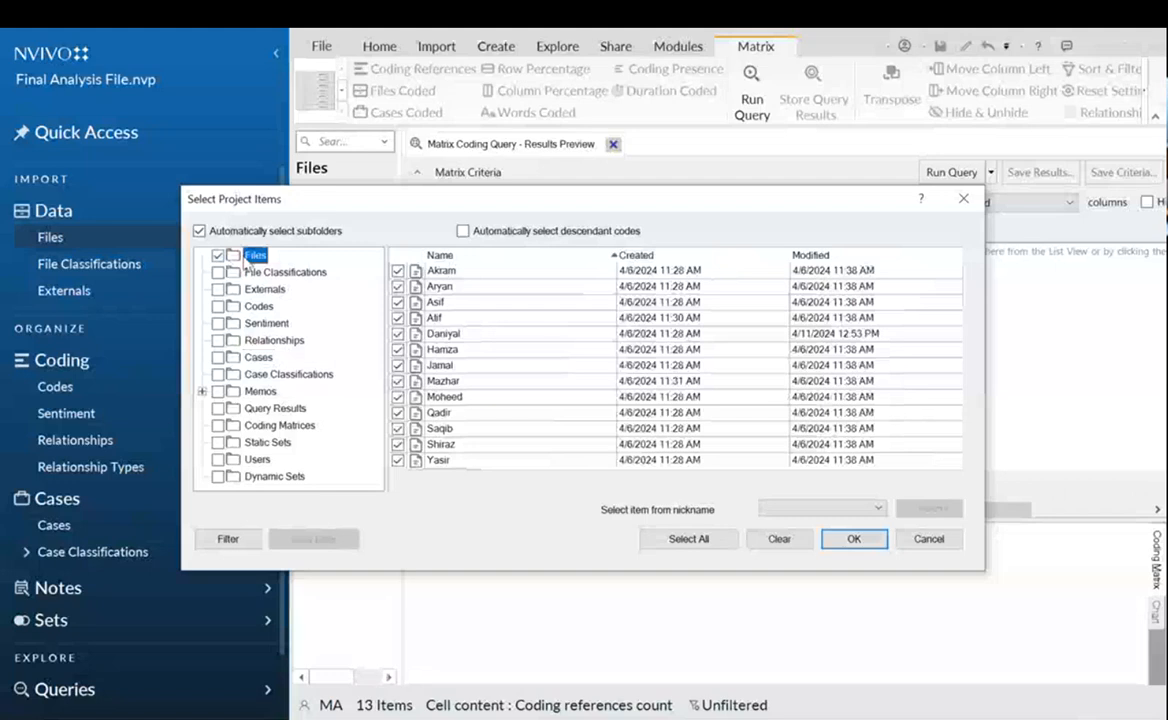
click(258, 357)
click(250, 256)
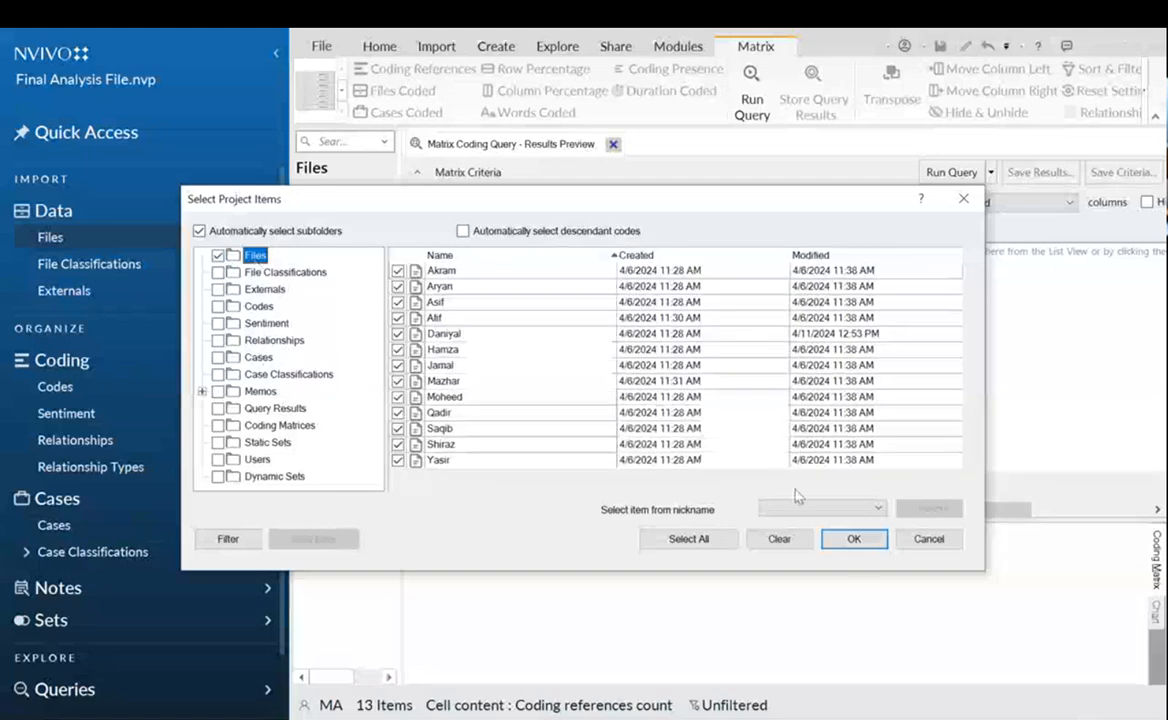
click(854, 539)
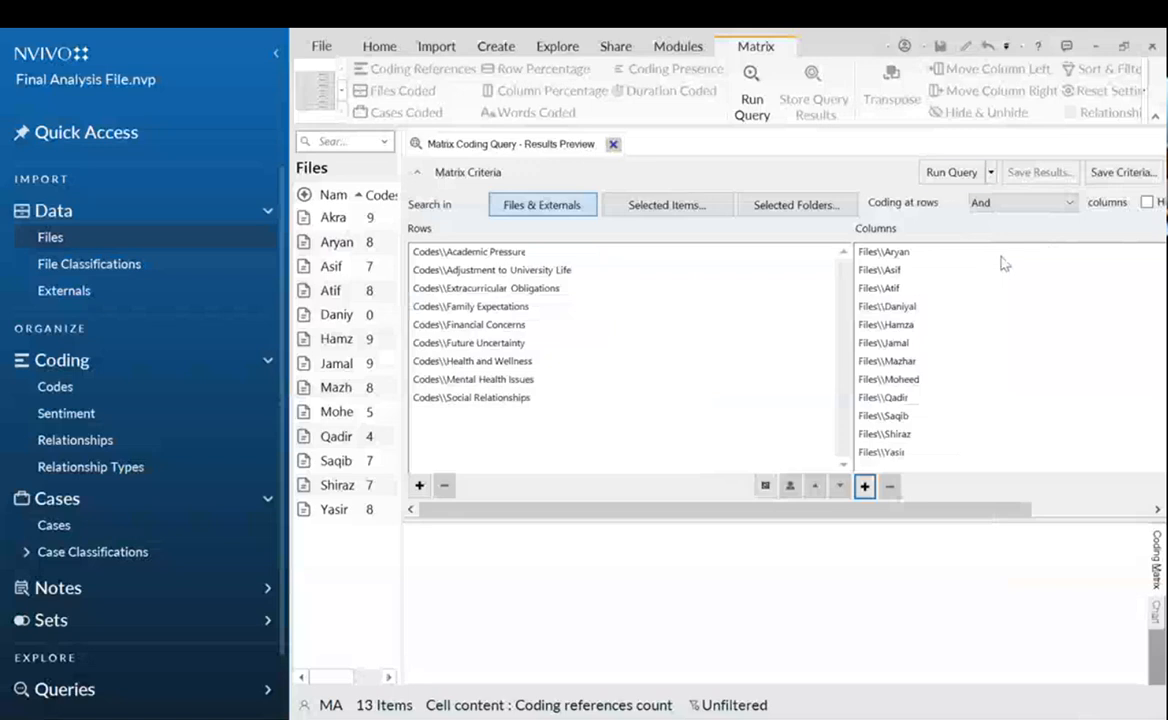
Run the matrix coding query and enlarge the results area to examine the coding reference counts per code and file.
click(951, 172)
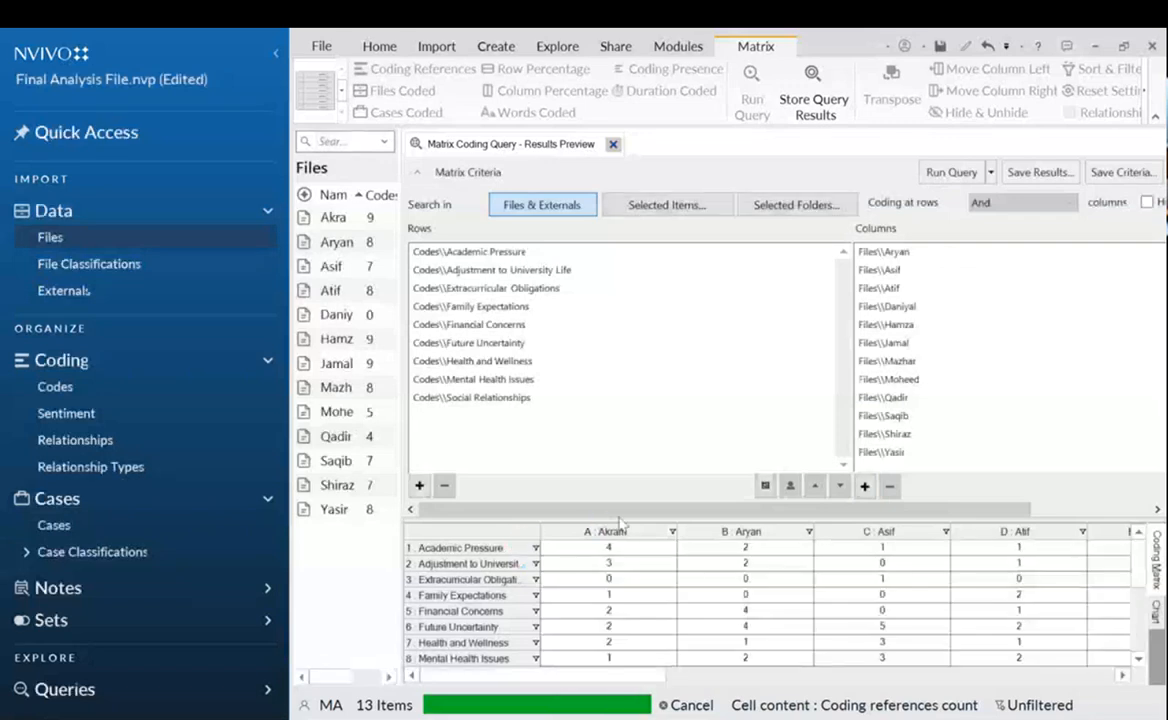
drag(611, 518, 618, 315)
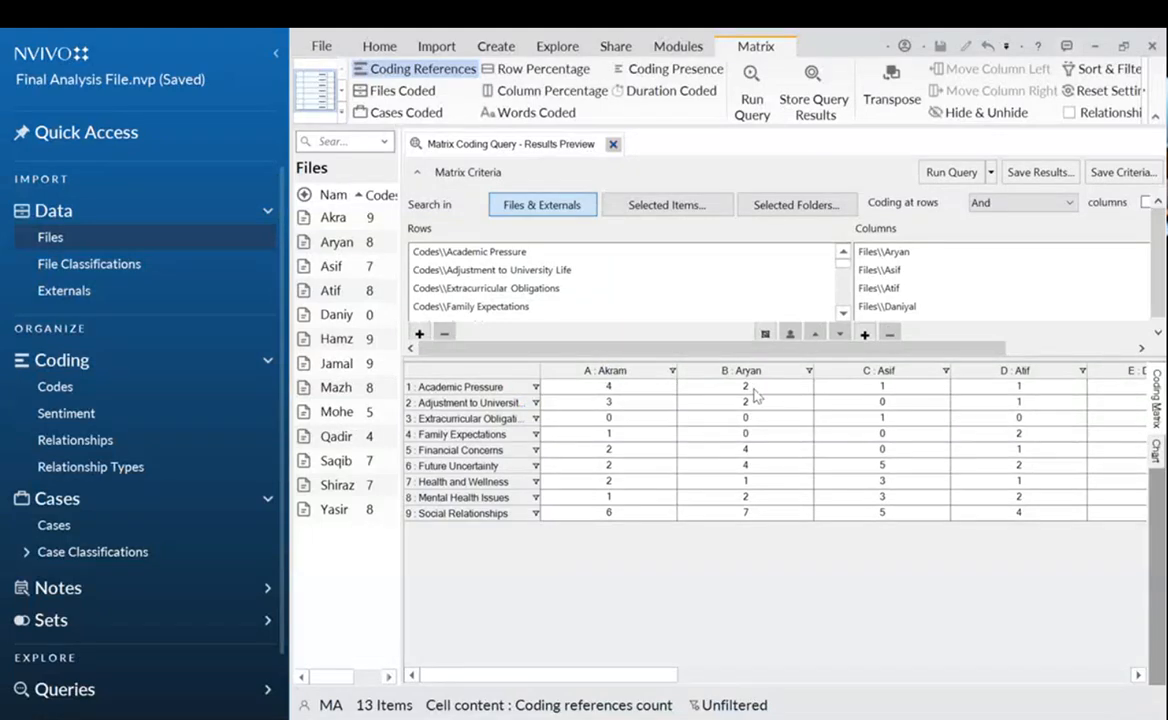
click(884, 401)
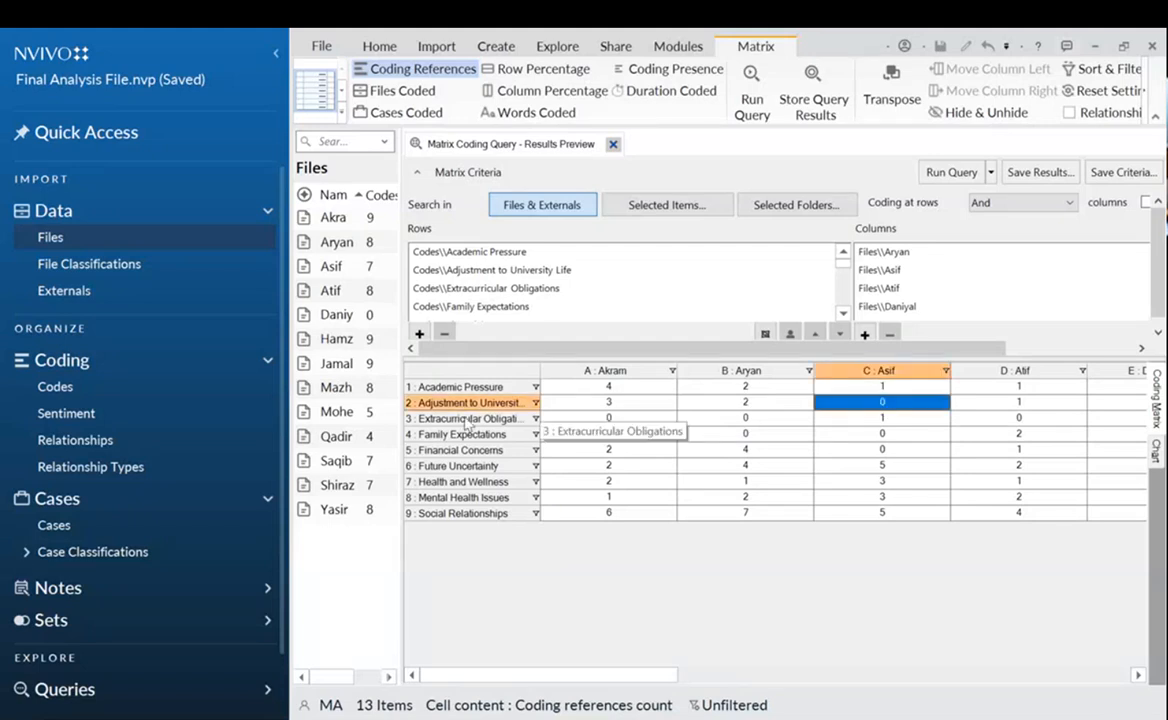
click(545, 371)
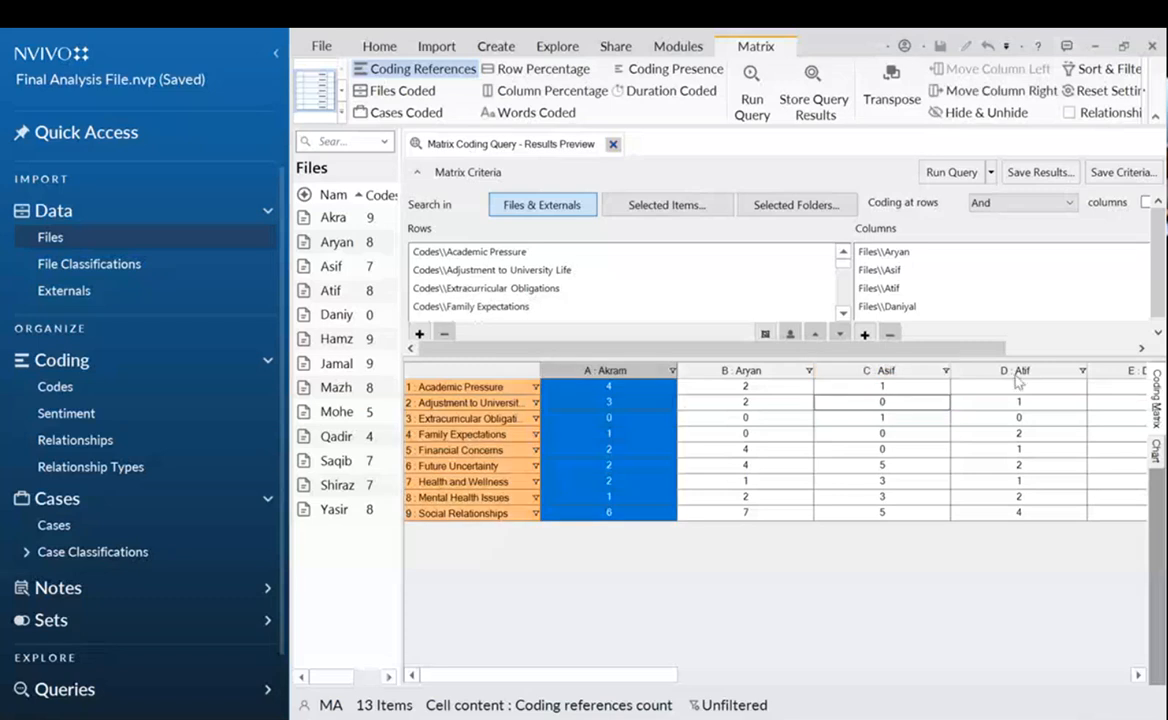
click(775, 570)
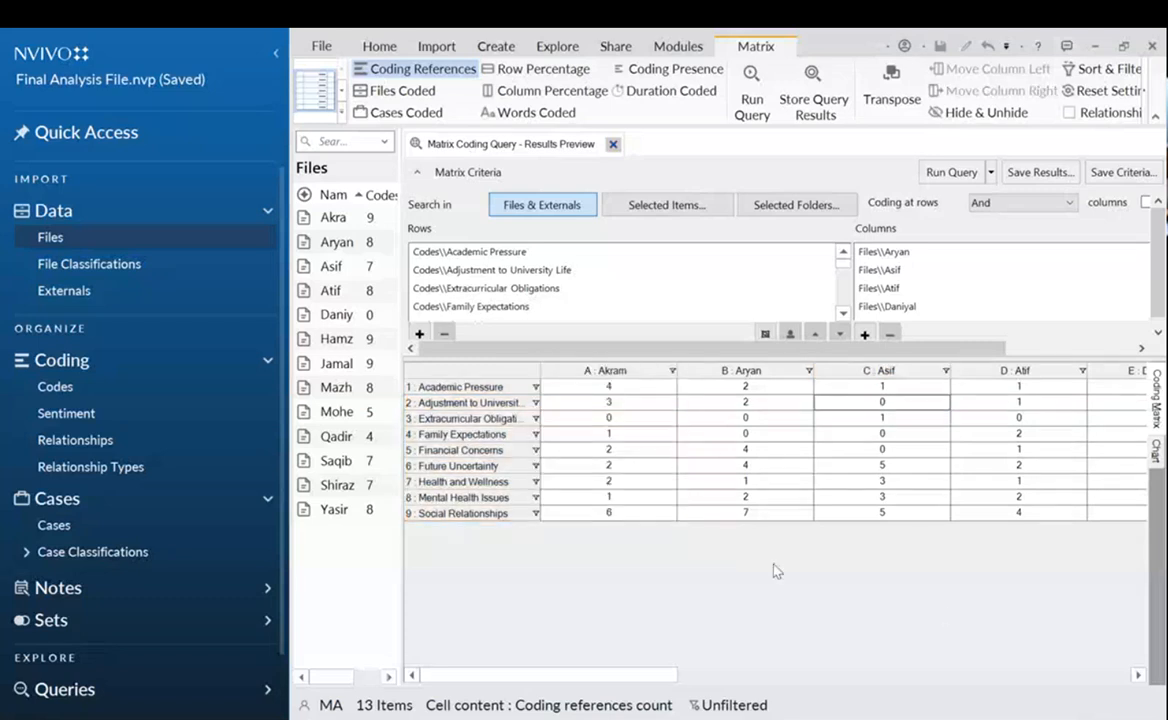
Display the matrix results as a 3D chart, examine its bars, and tilt it slightly for a higher view.
click(1156, 450)
mouse_move(901, 443)
mouse_down()
mouse_move(932, 471)
mouse_move(881, 456)
mouse_move(909, 448)
mouse_up()
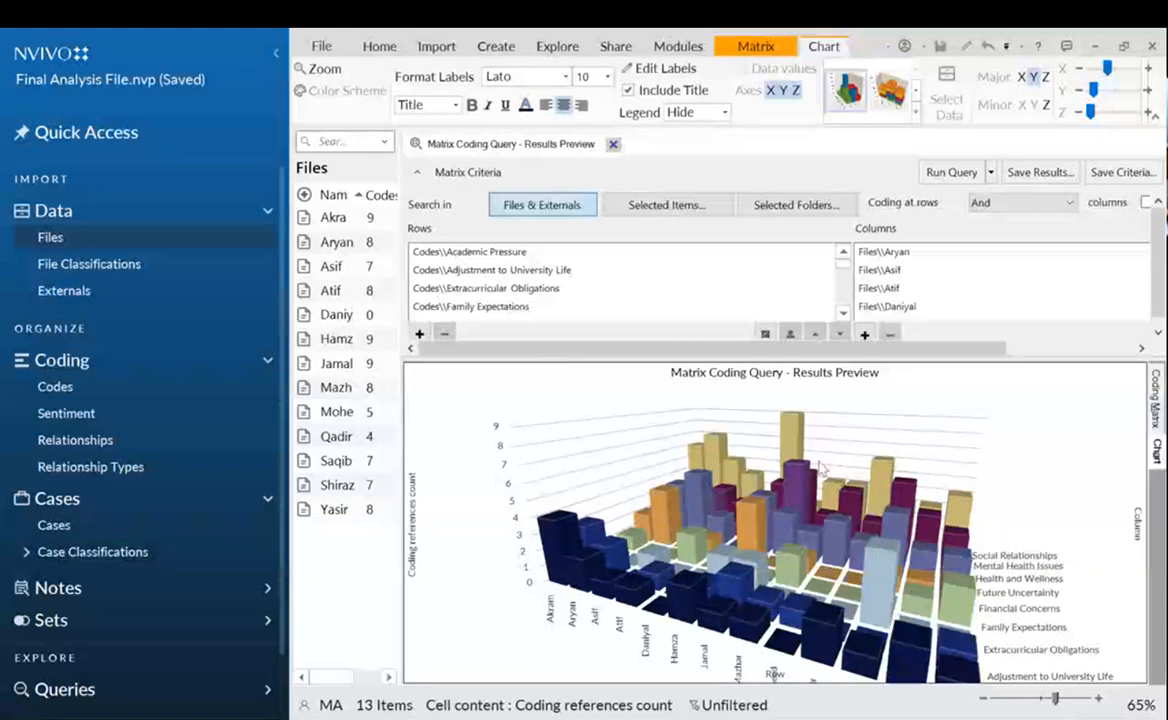
mouse_move(865, 551)
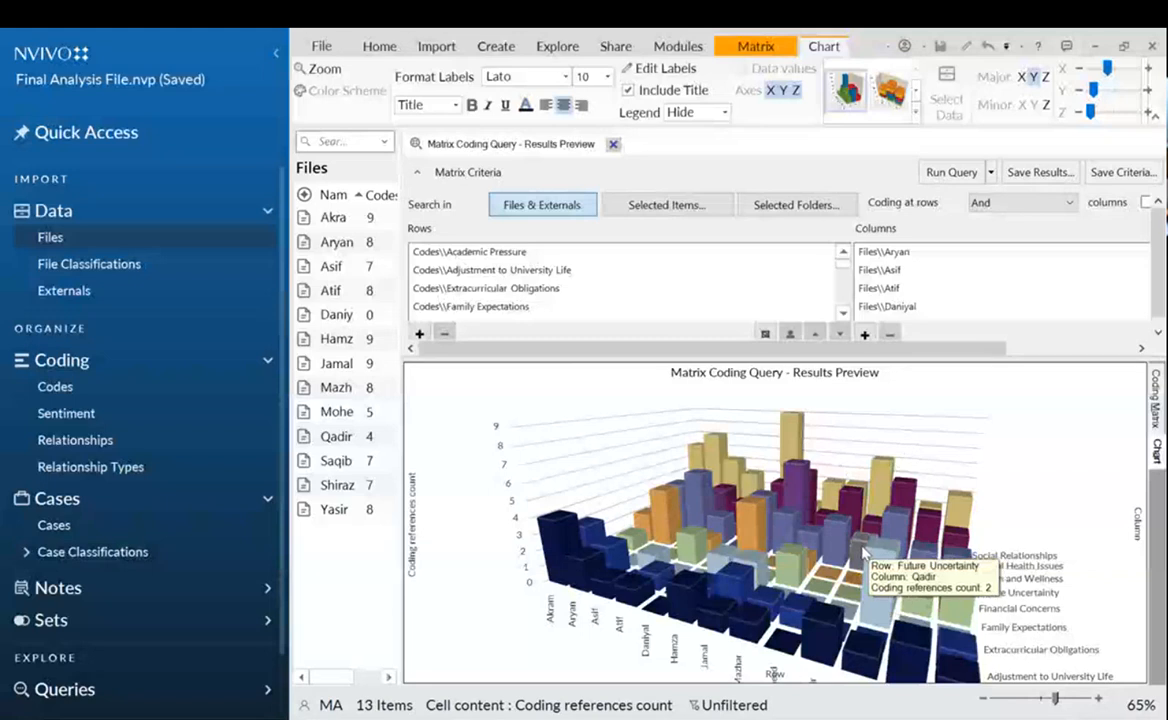
right_click(860, 427)
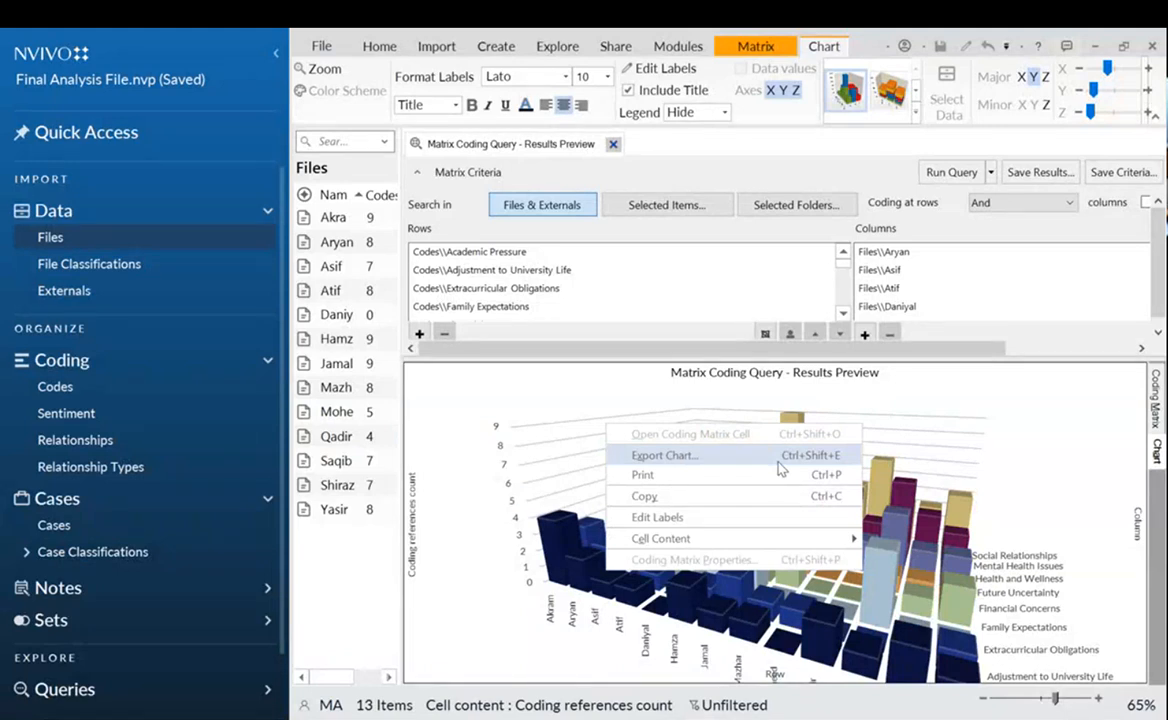
click(878, 405)
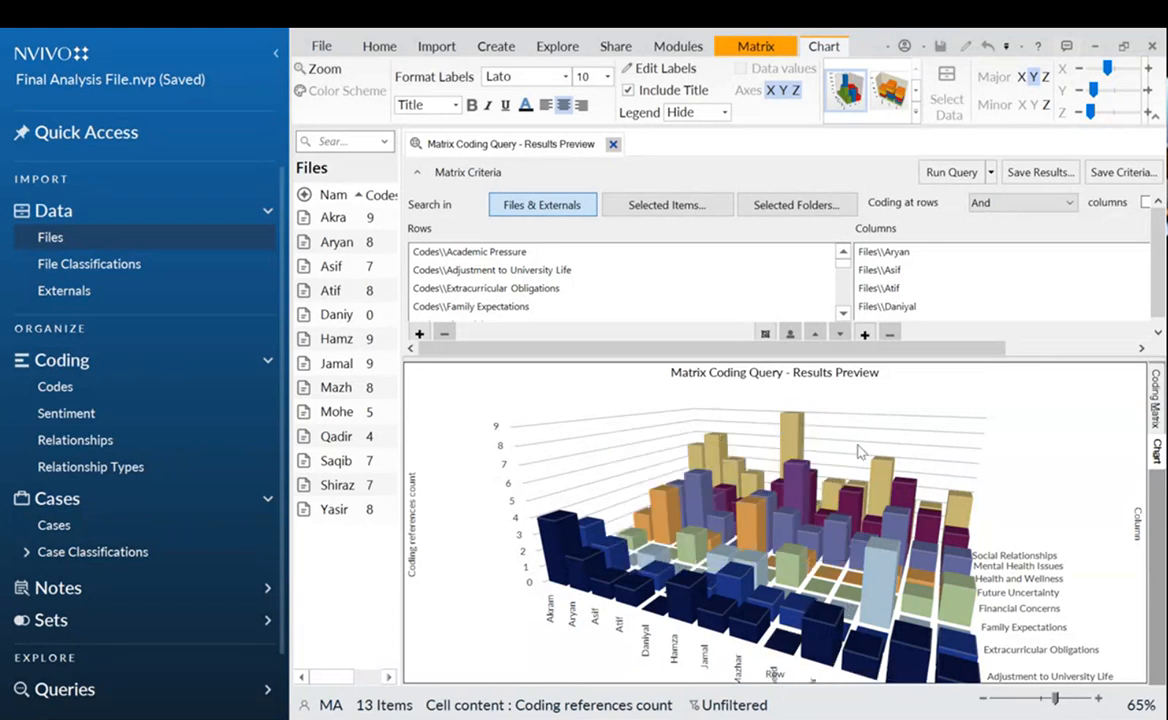
drag(860, 448, 840, 433)
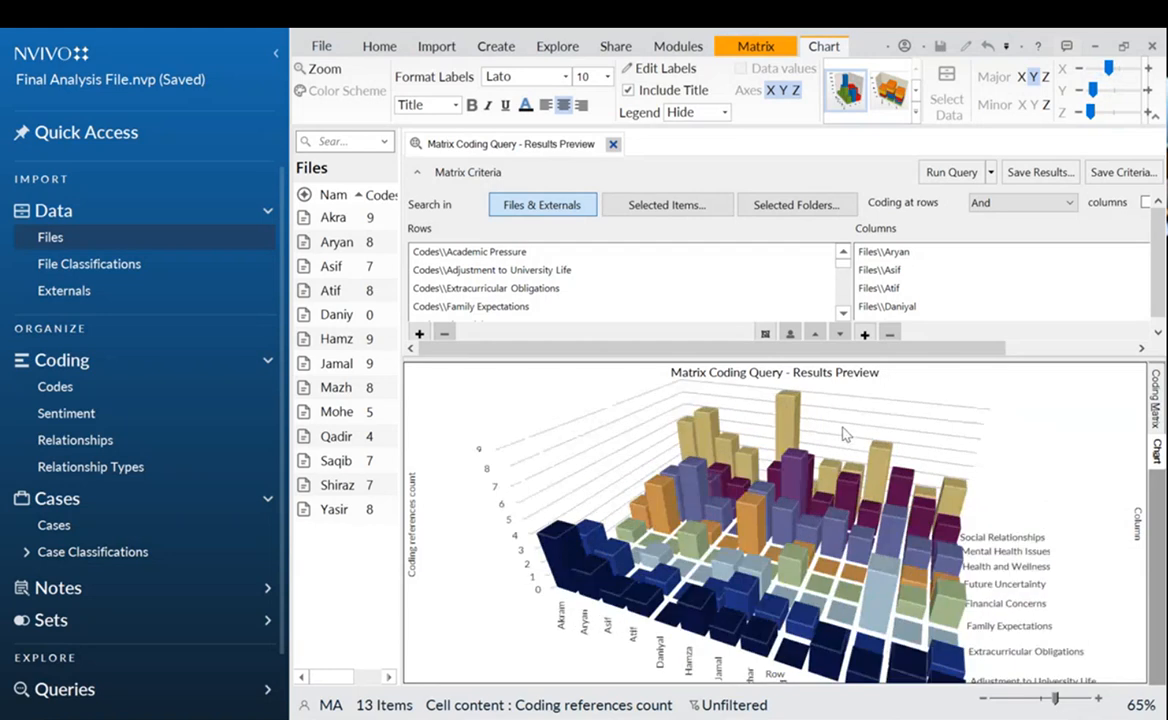
Open the export dialog for the matrix chart and close it without saving.
right_click(832, 436)
click(700, 464)
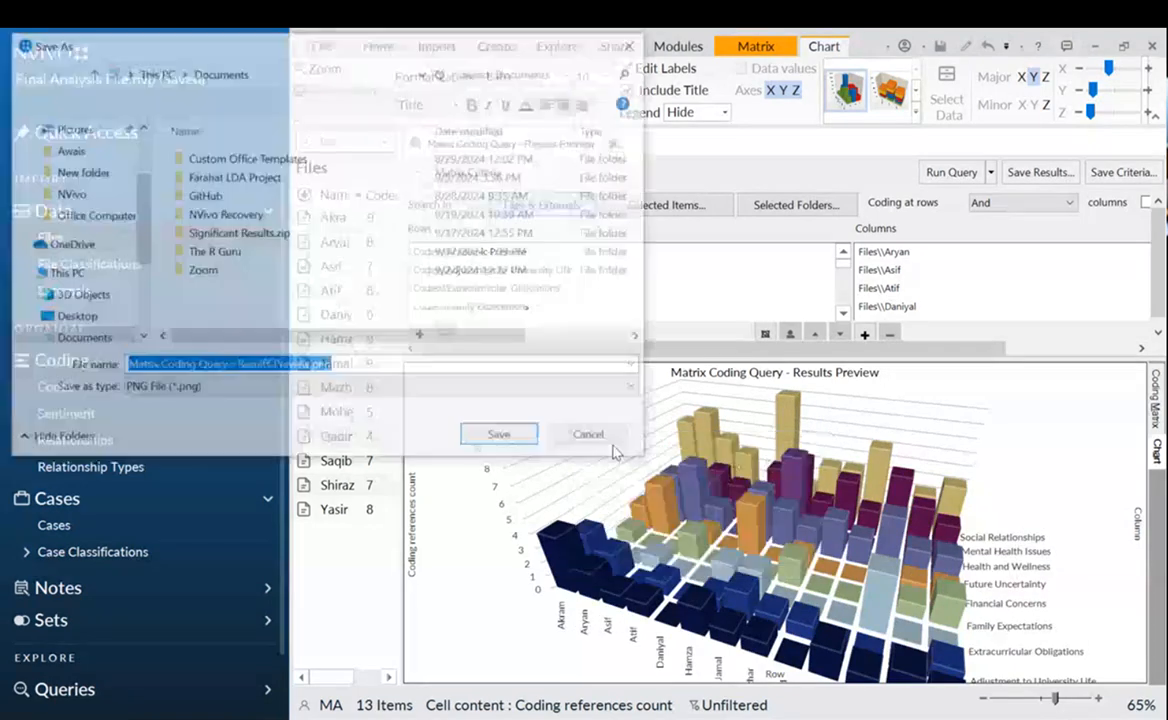
click(634, 43)
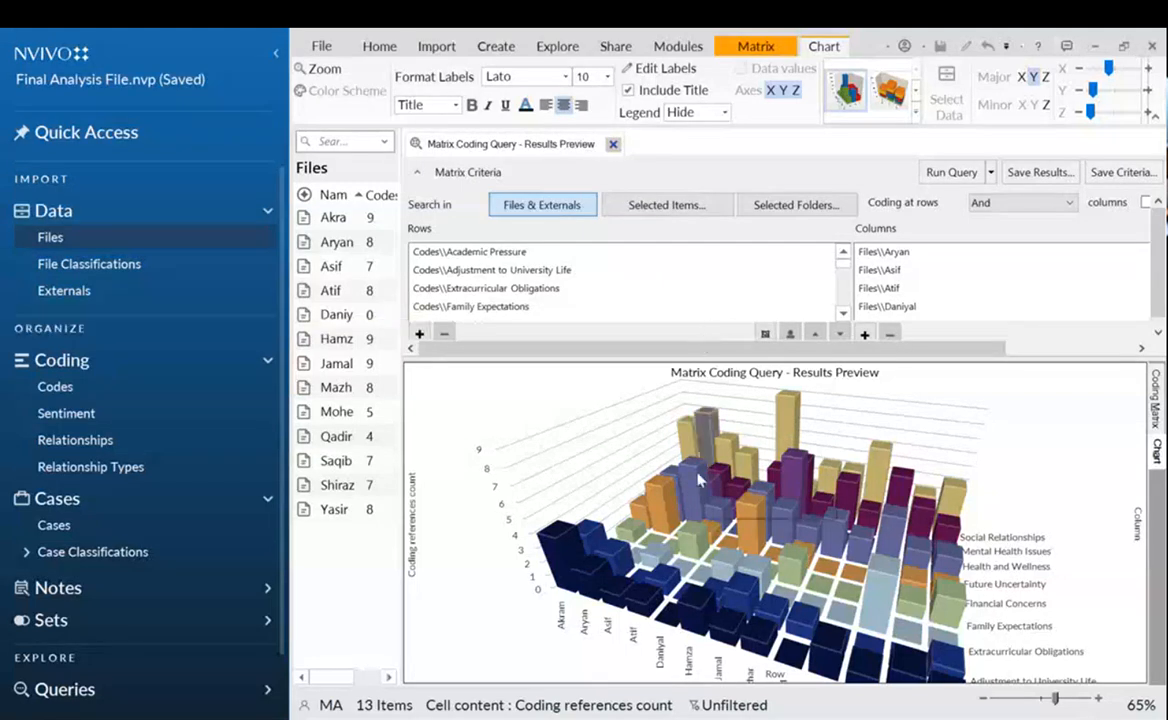
Return to the coding matrix table, close these query results, and start a new matrix coding query.
click(1151, 398)
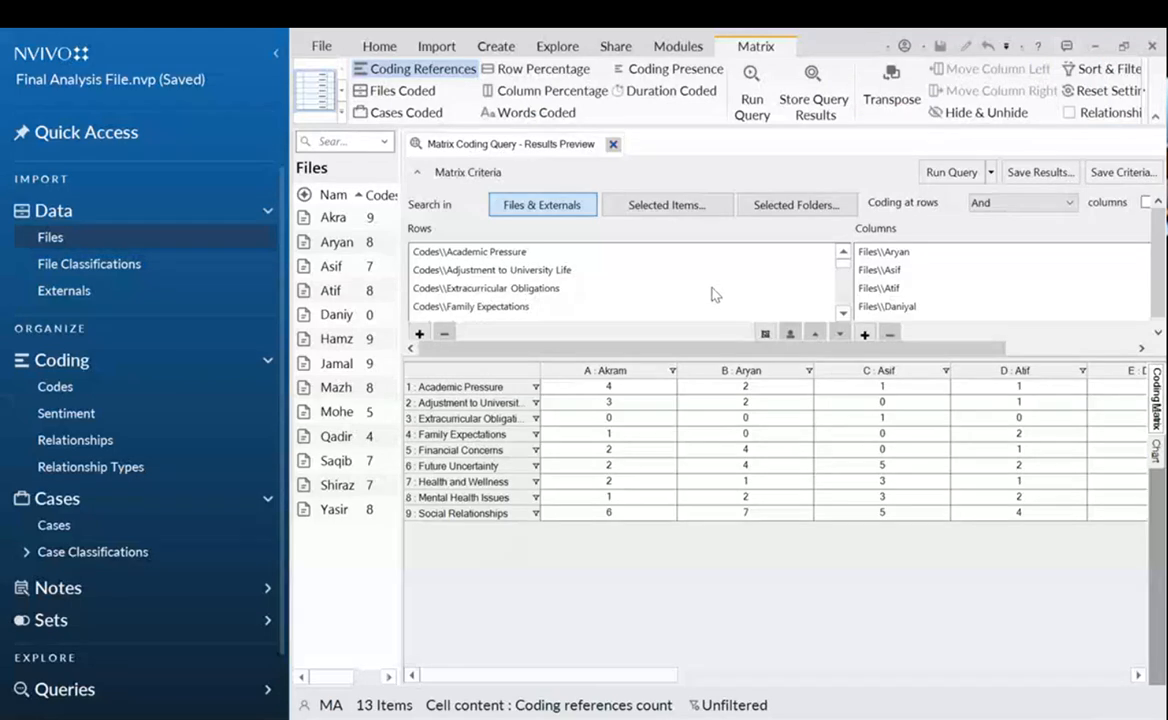
click(613, 144)
click(557, 46)
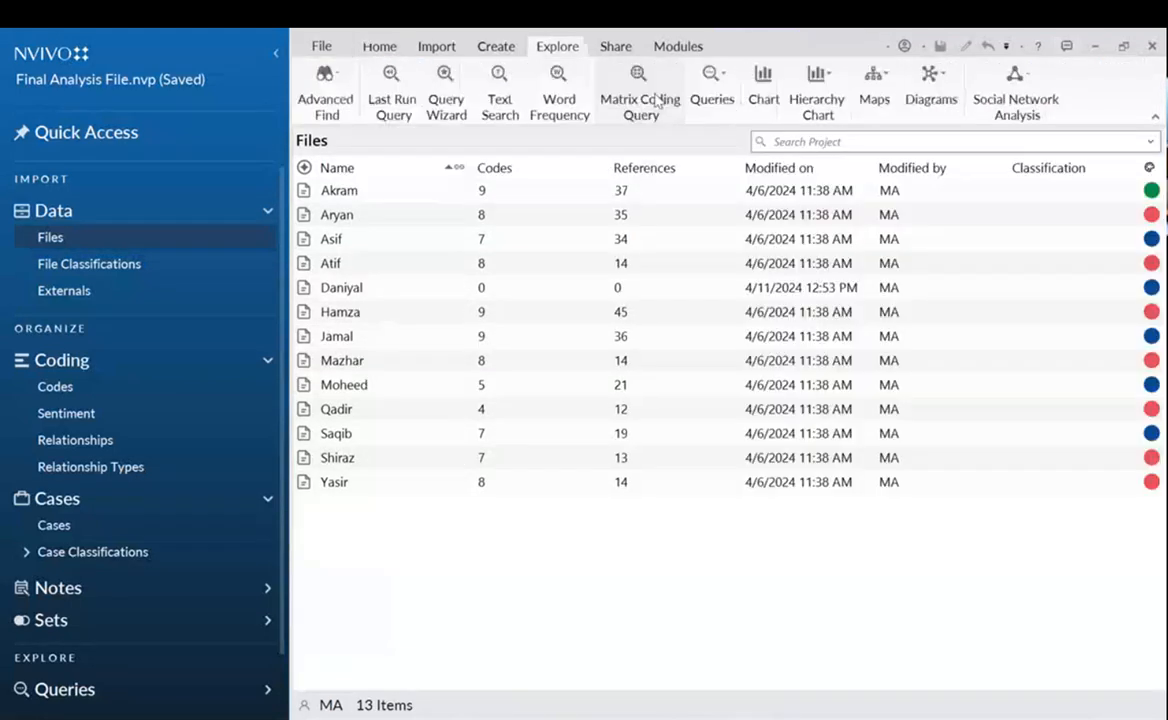
click(648, 100)
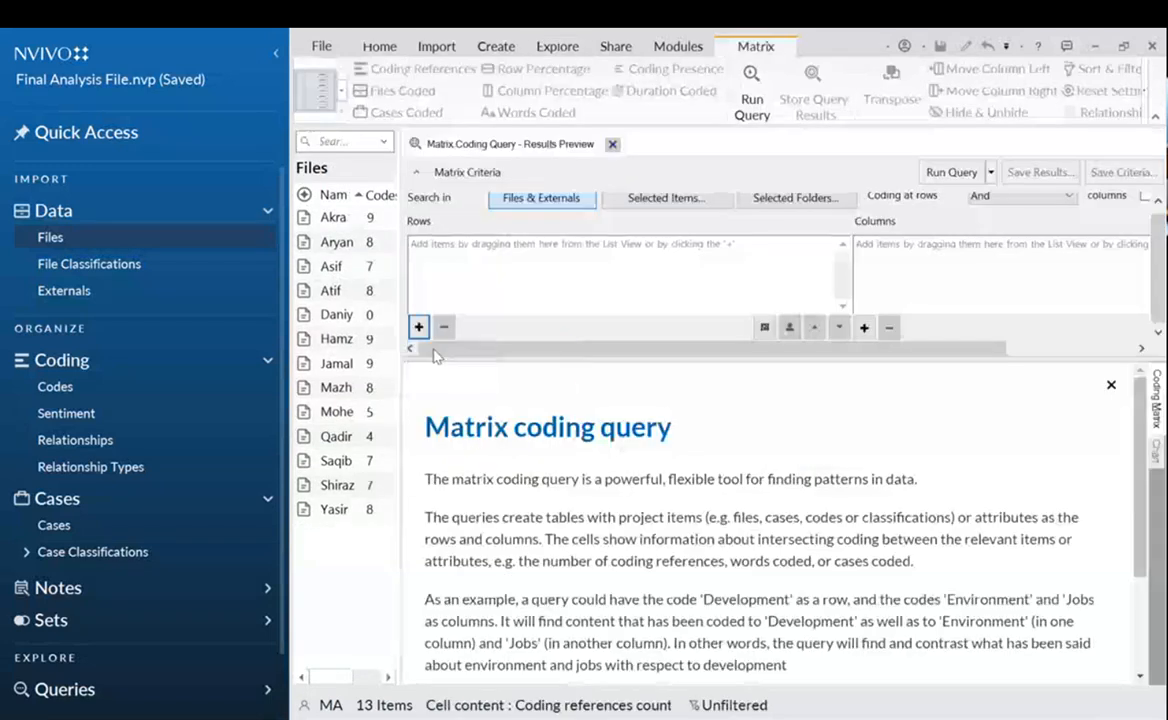
Add all items in the Codes folder as rows of the new matrix coding query.
click(419, 327)
click(218, 306)
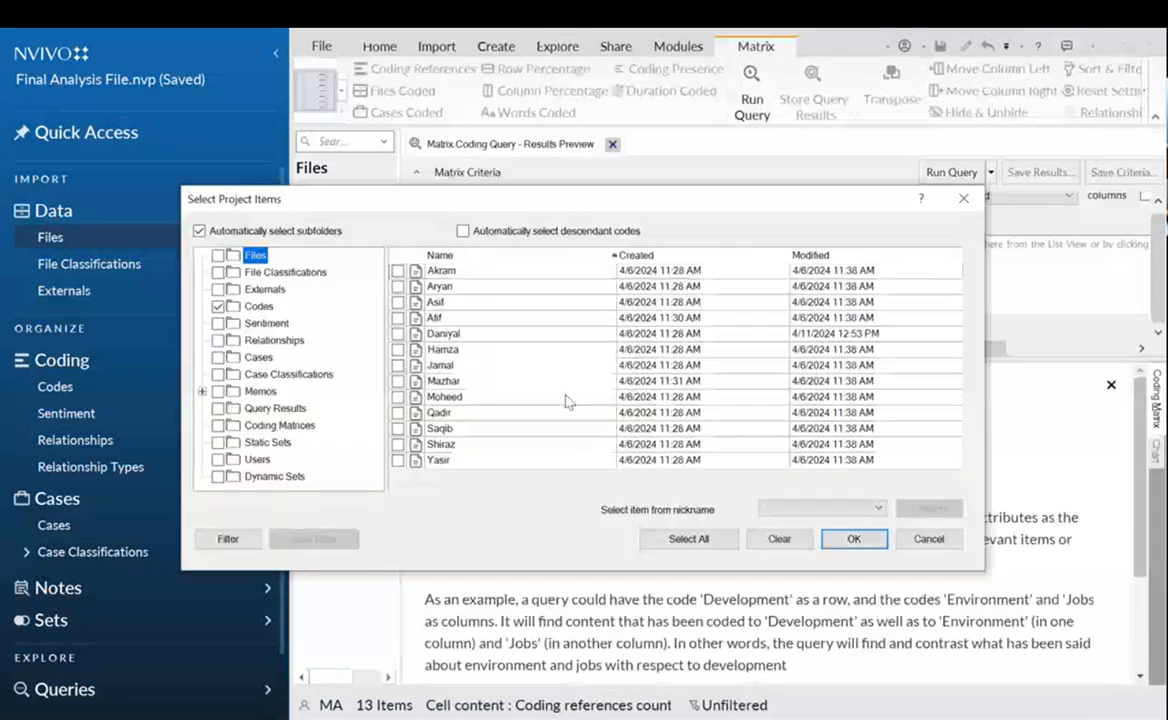
click(838, 540)
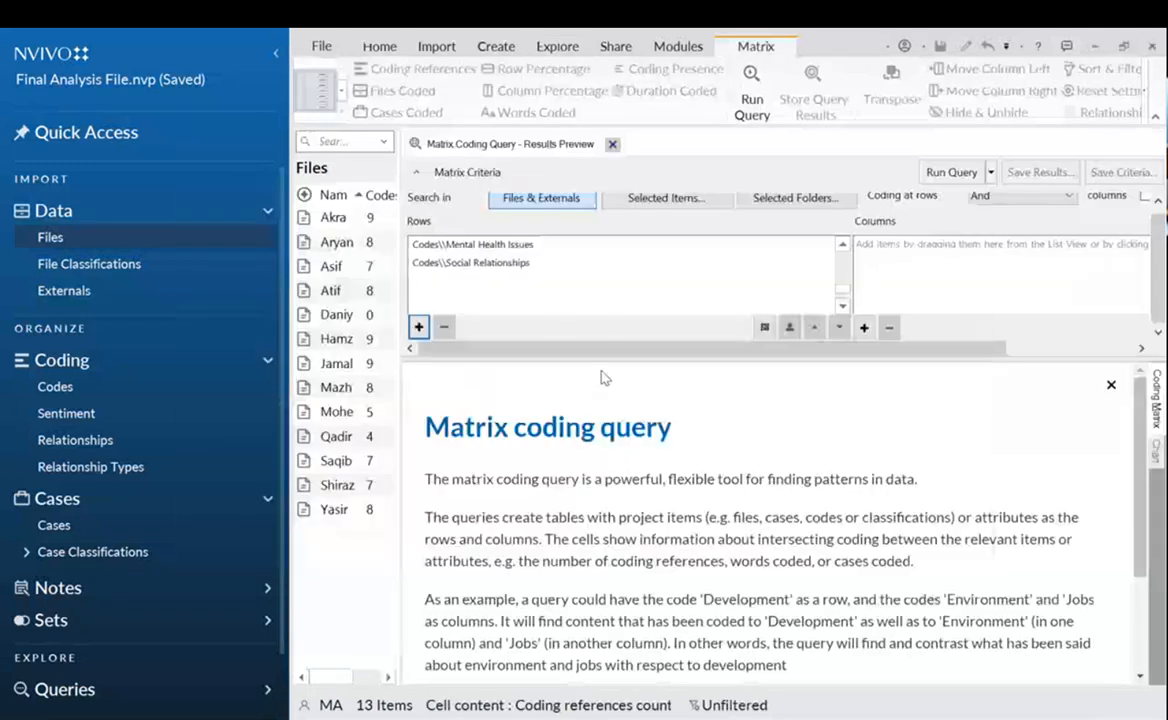
Add an attribute-value column to the matrix query where the Person classification's University attribute equals Public.
click(864, 326)
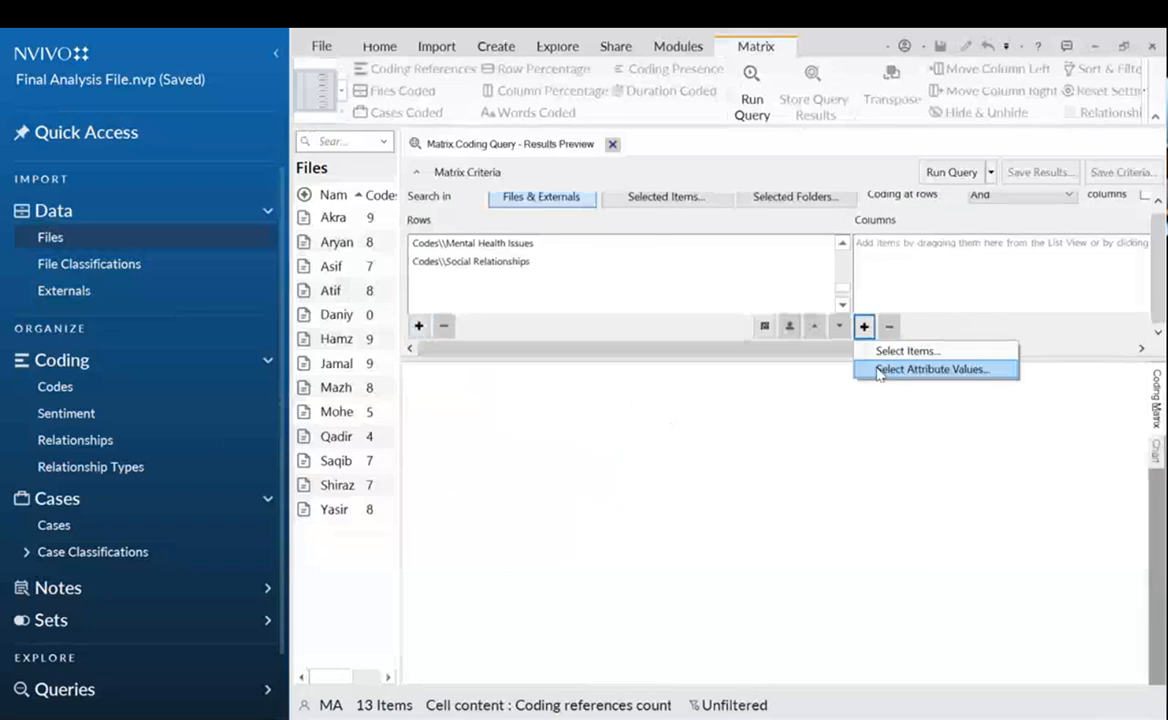
click(878, 370)
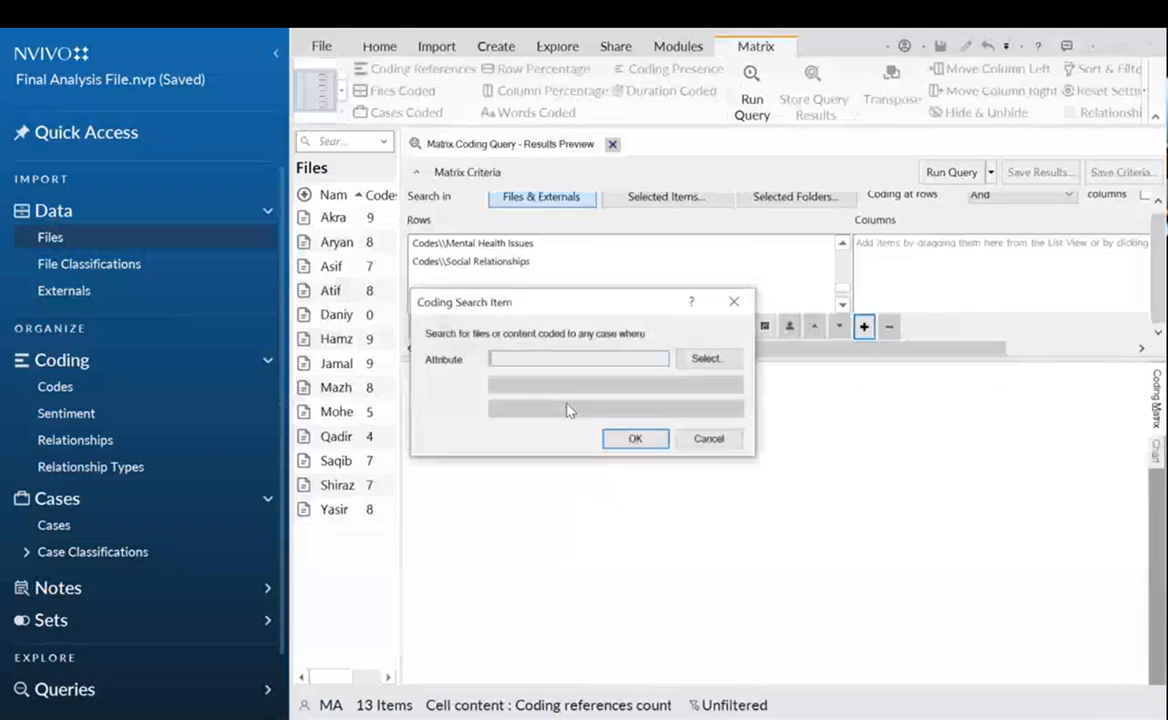
click(690, 362)
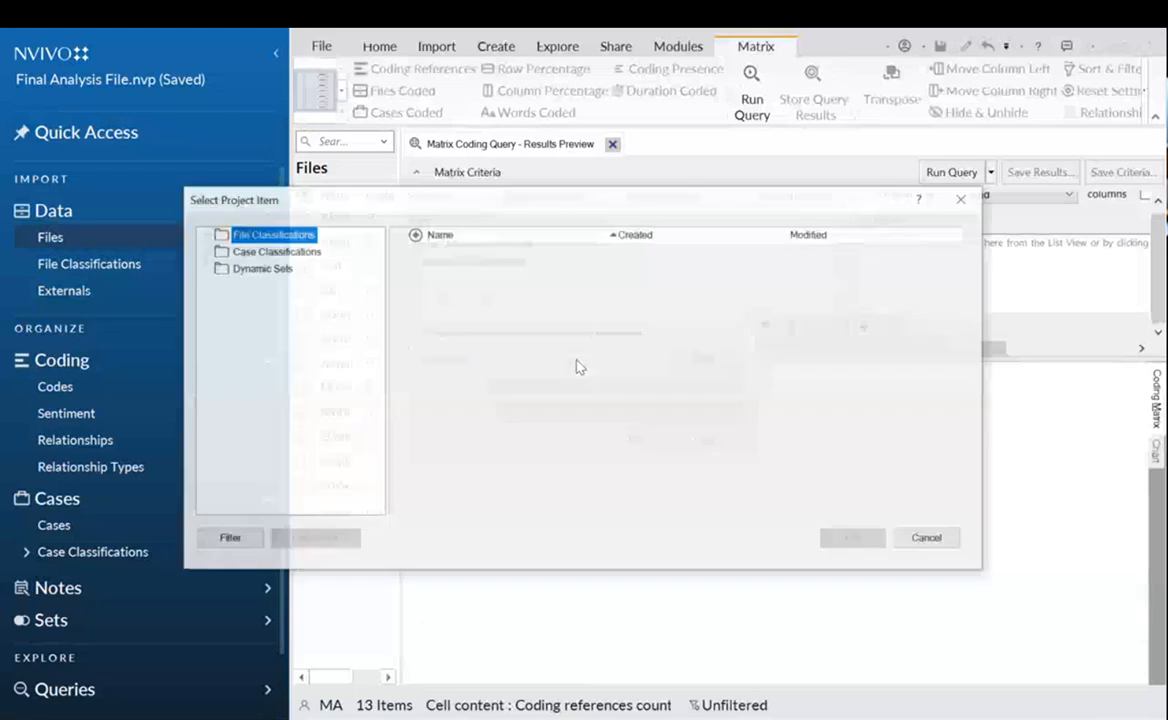
click(270, 251)
click(398, 252)
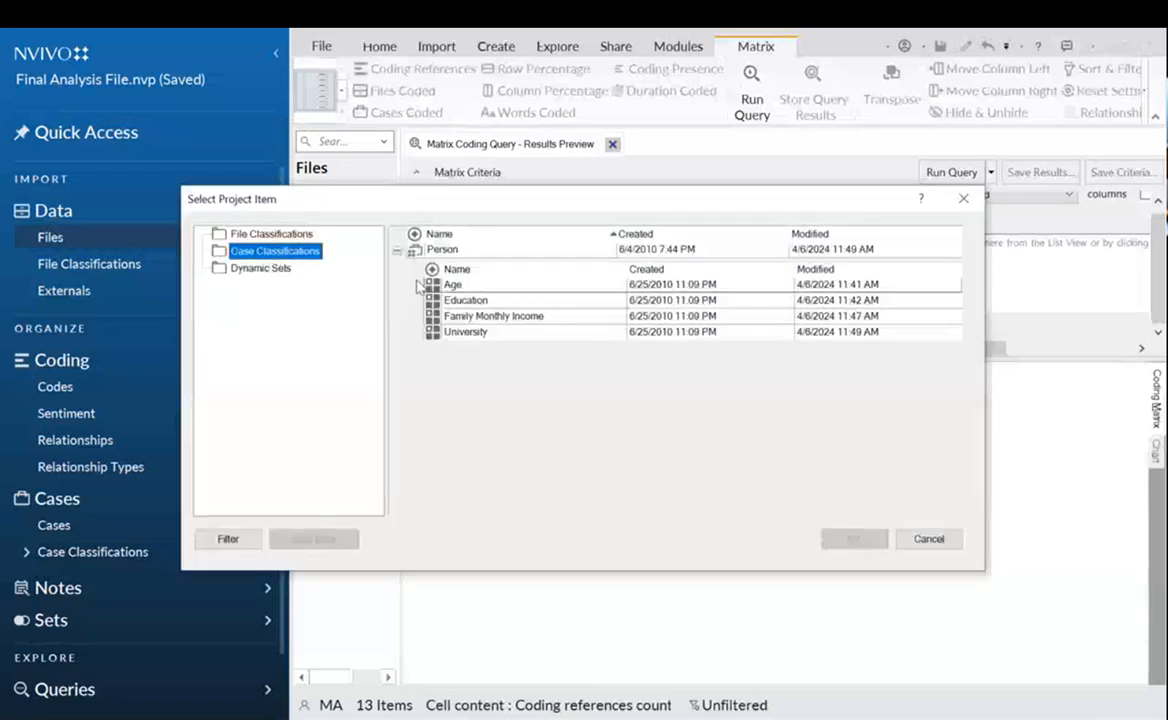
click(468, 331)
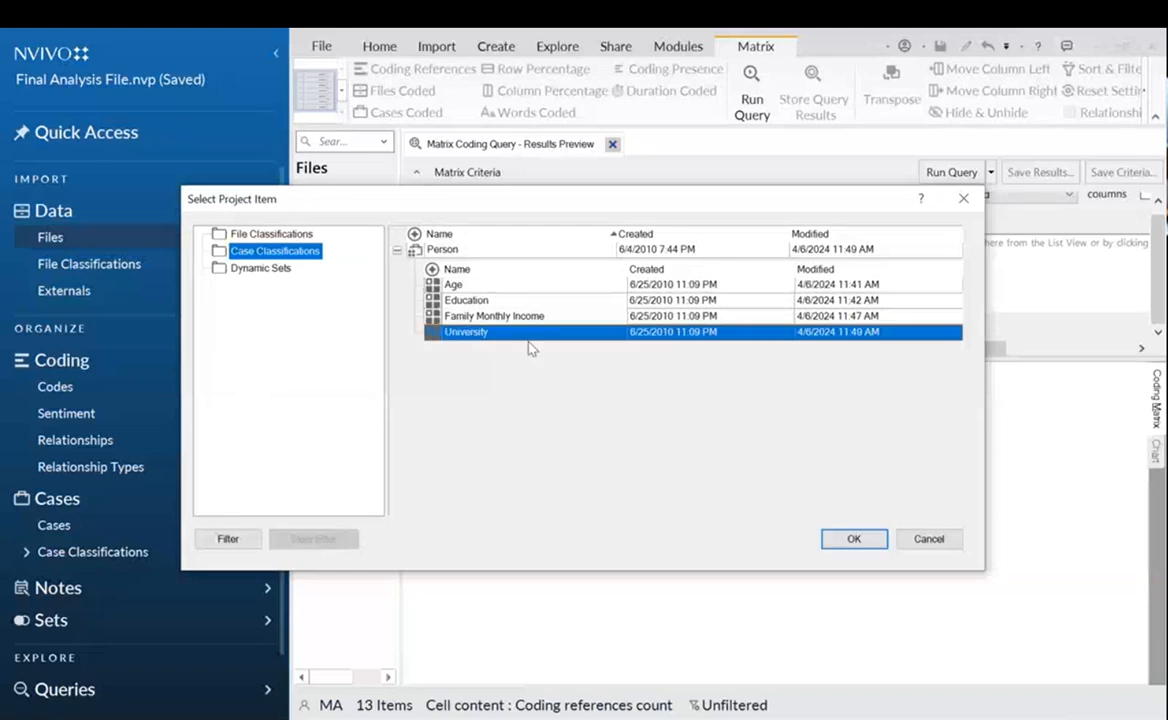
click(855, 540)
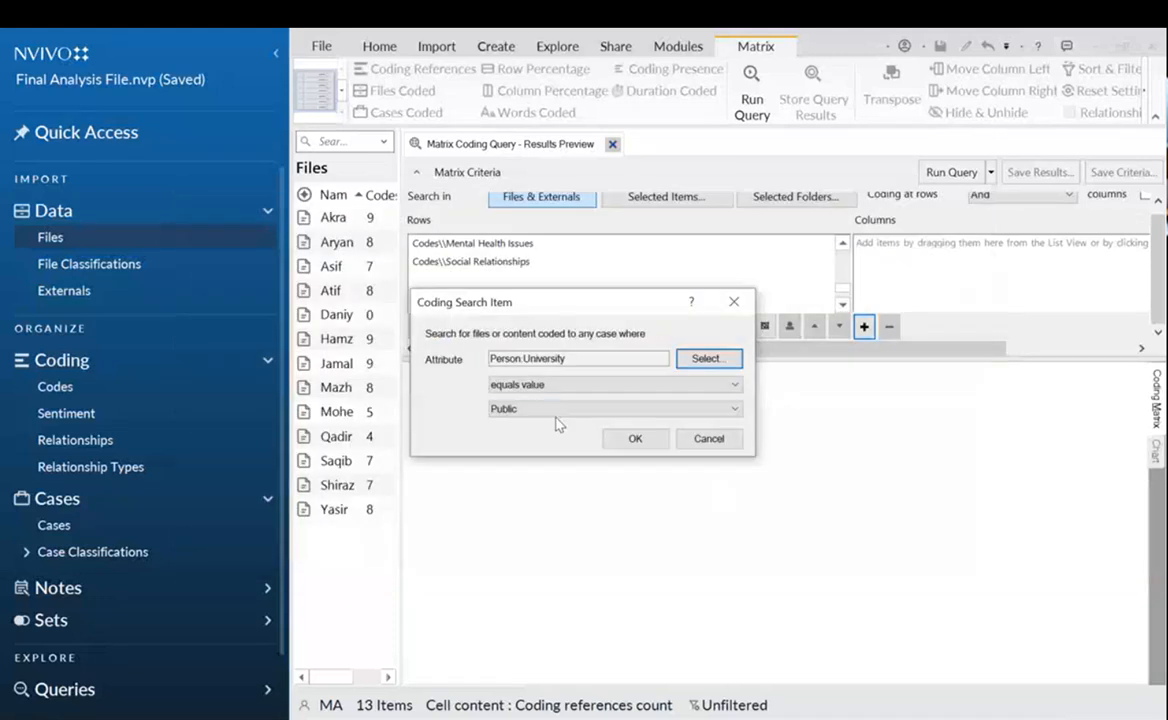
click(555, 418)
click(545, 420)
click(633, 437)
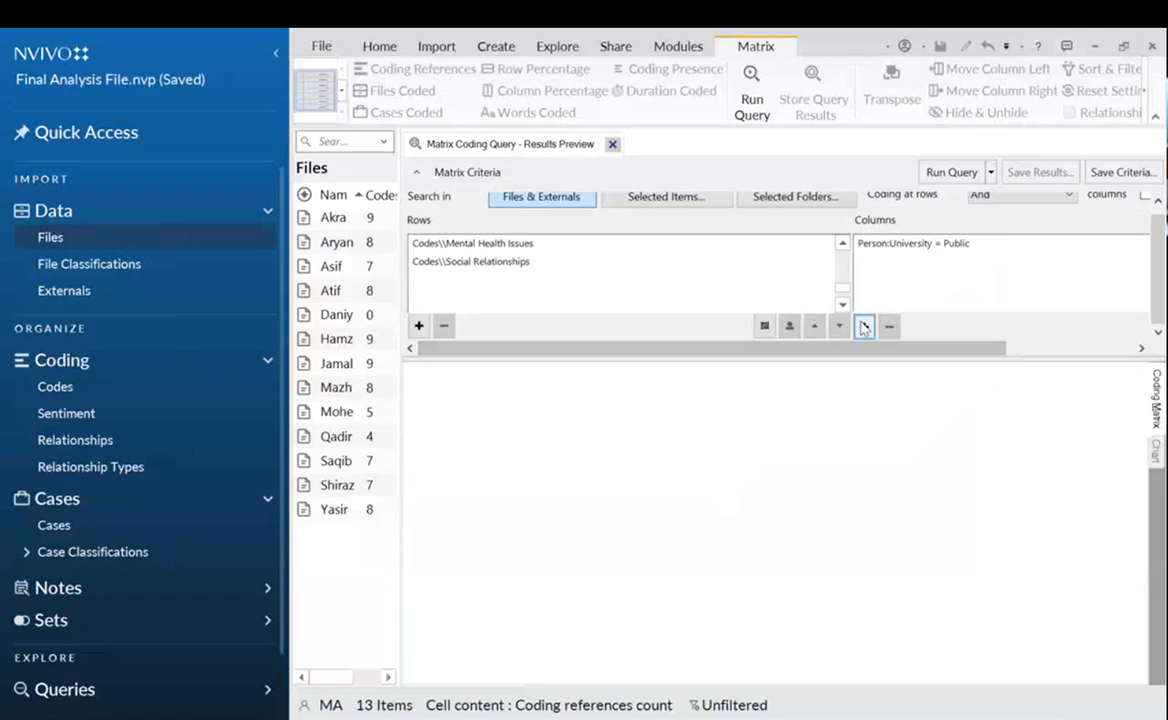
Add a second attribute-value column to the matrix query where the Person classification's University attribute equals Private.
click(864, 326)
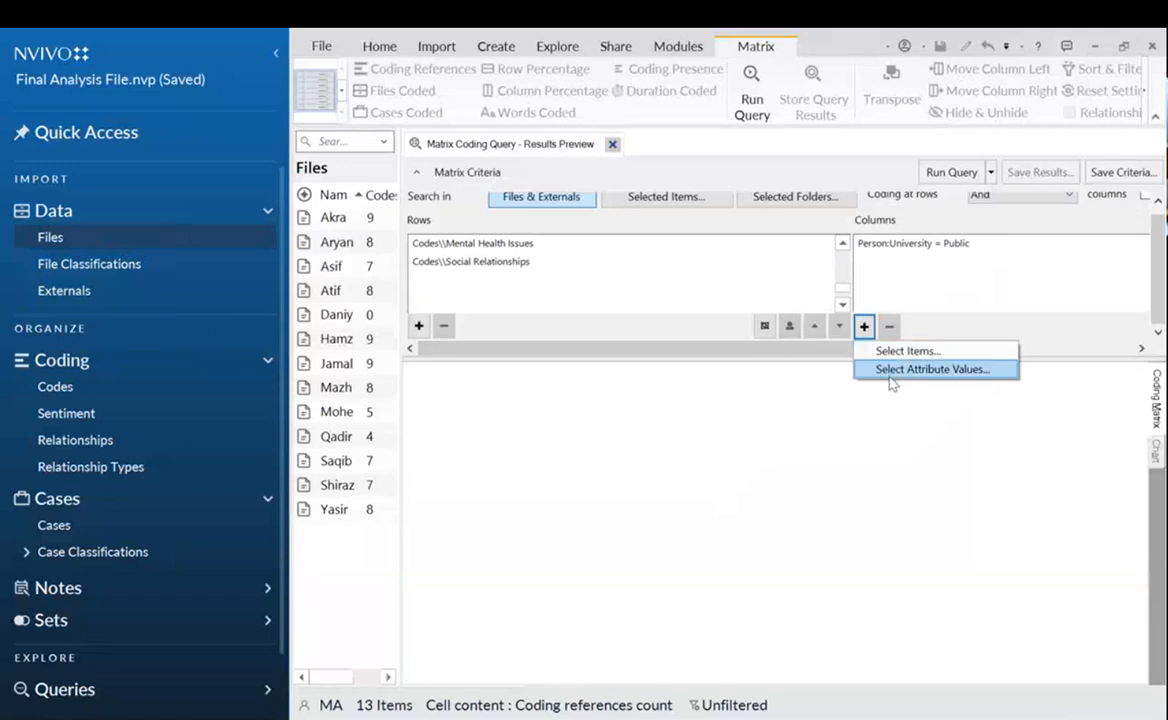
click(890, 372)
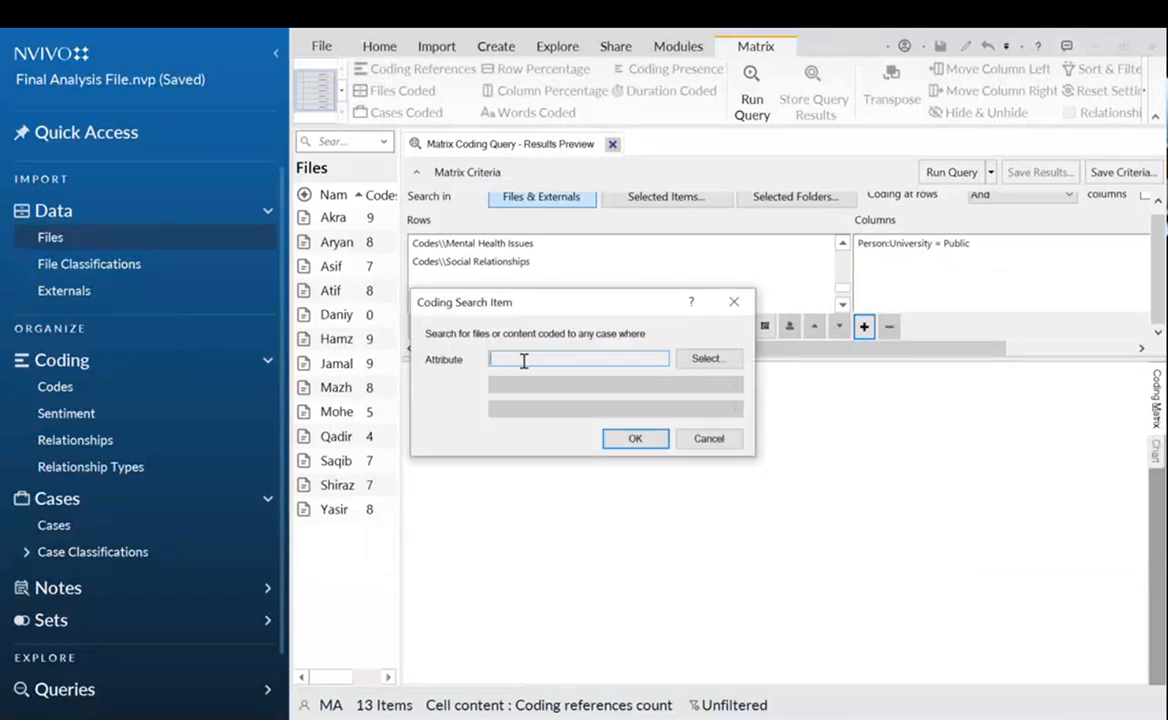
click(705, 358)
click(279, 251)
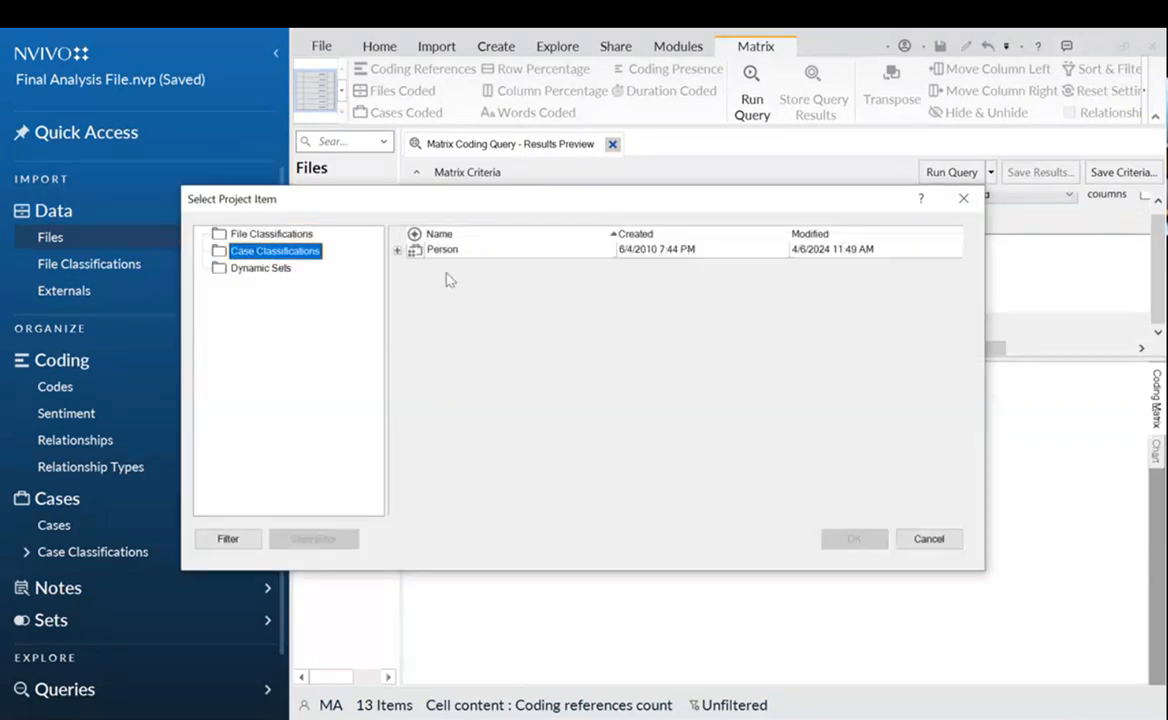
click(398, 249)
click(452, 331)
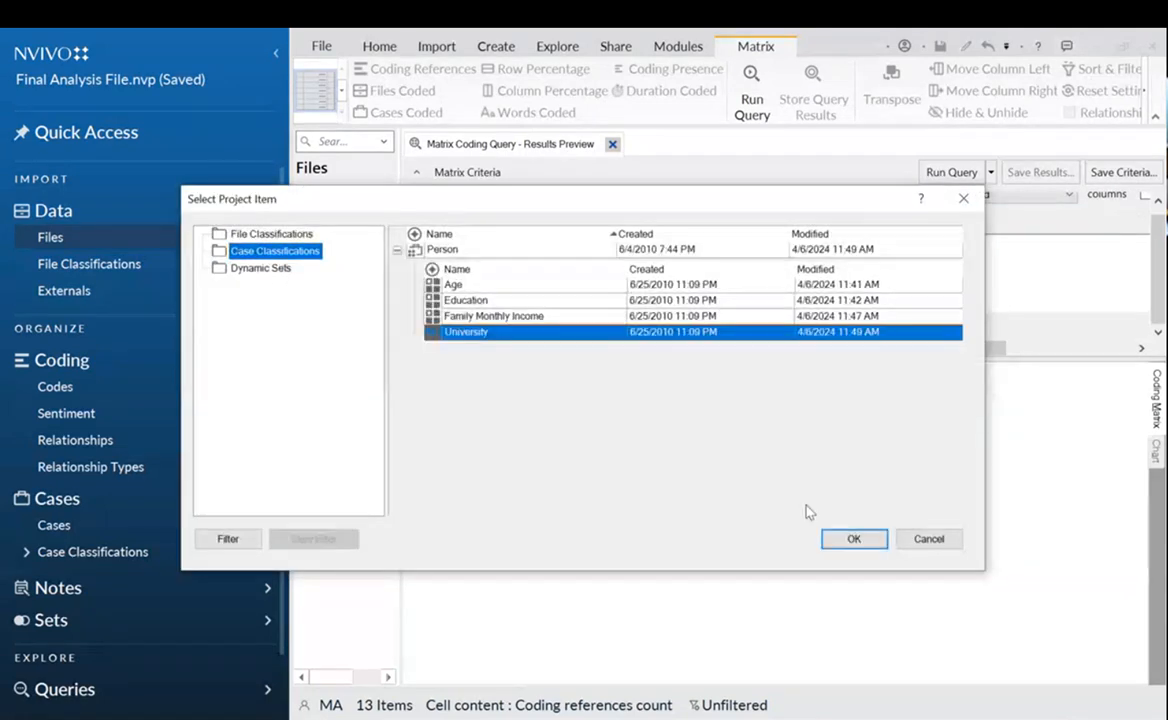
click(851, 538)
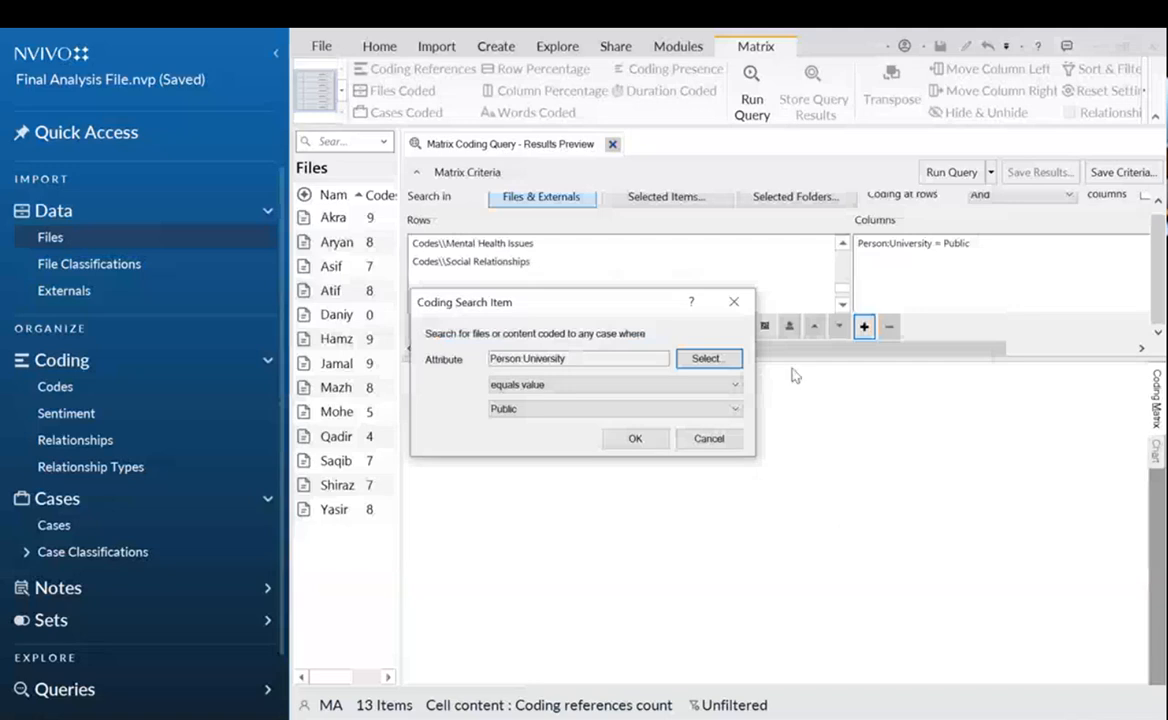
click(570, 409)
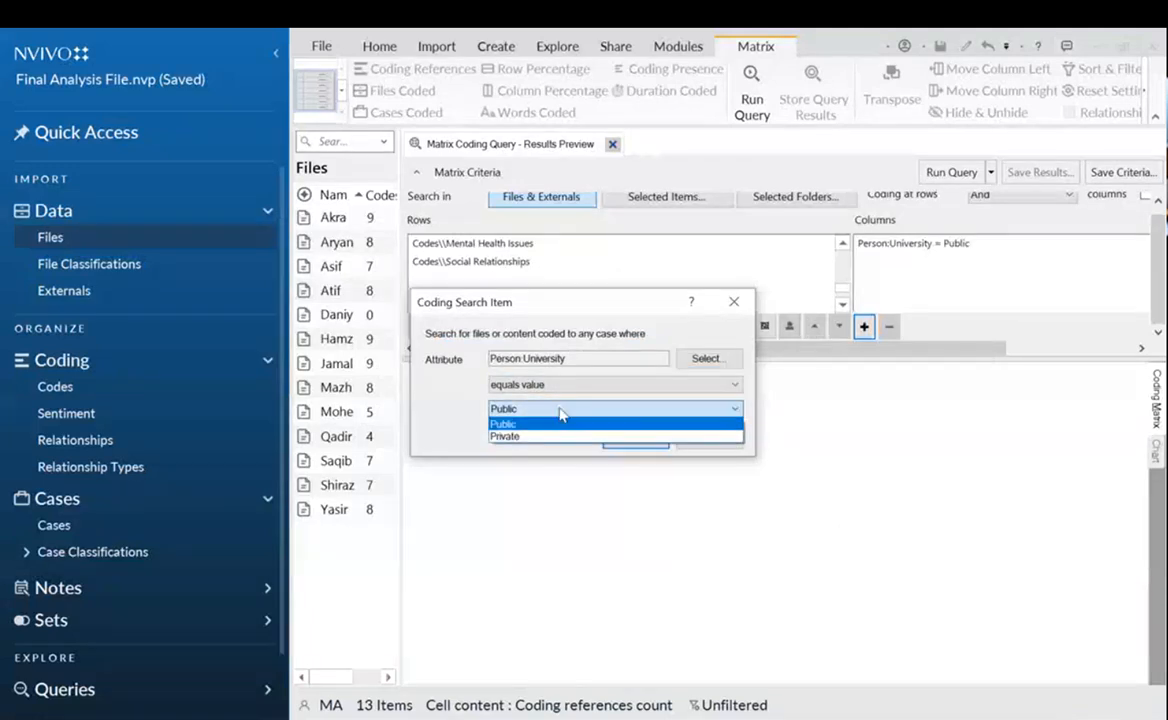
click(566, 438)
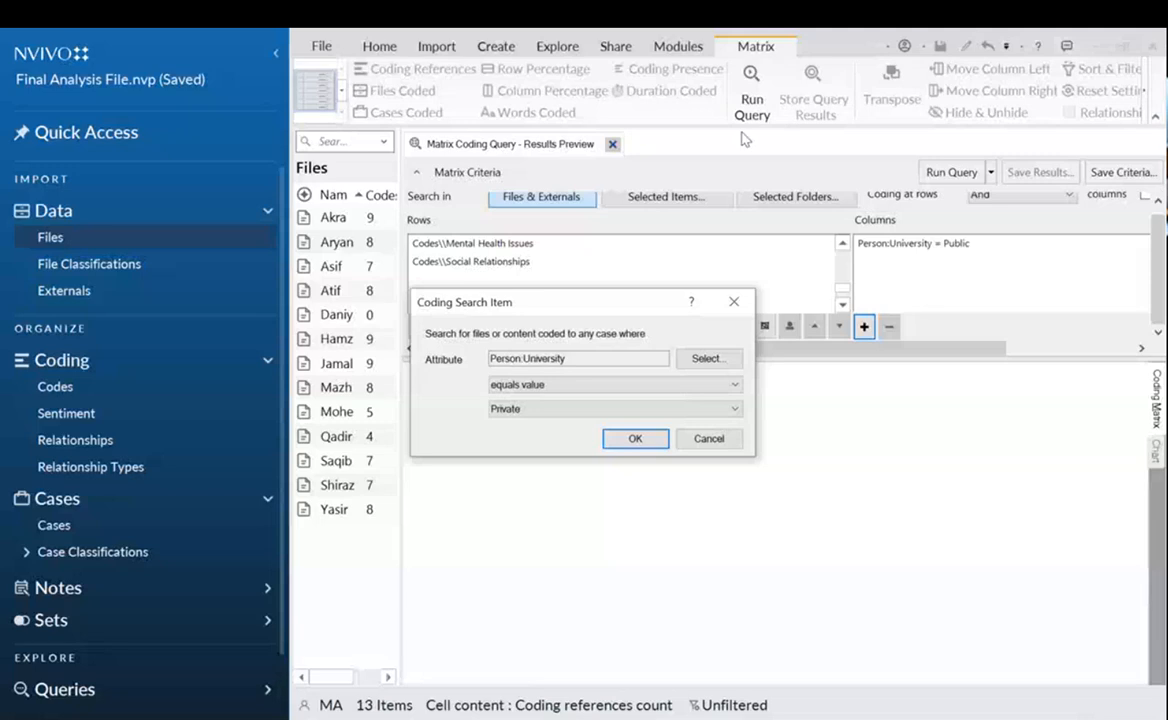
click(636, 438)
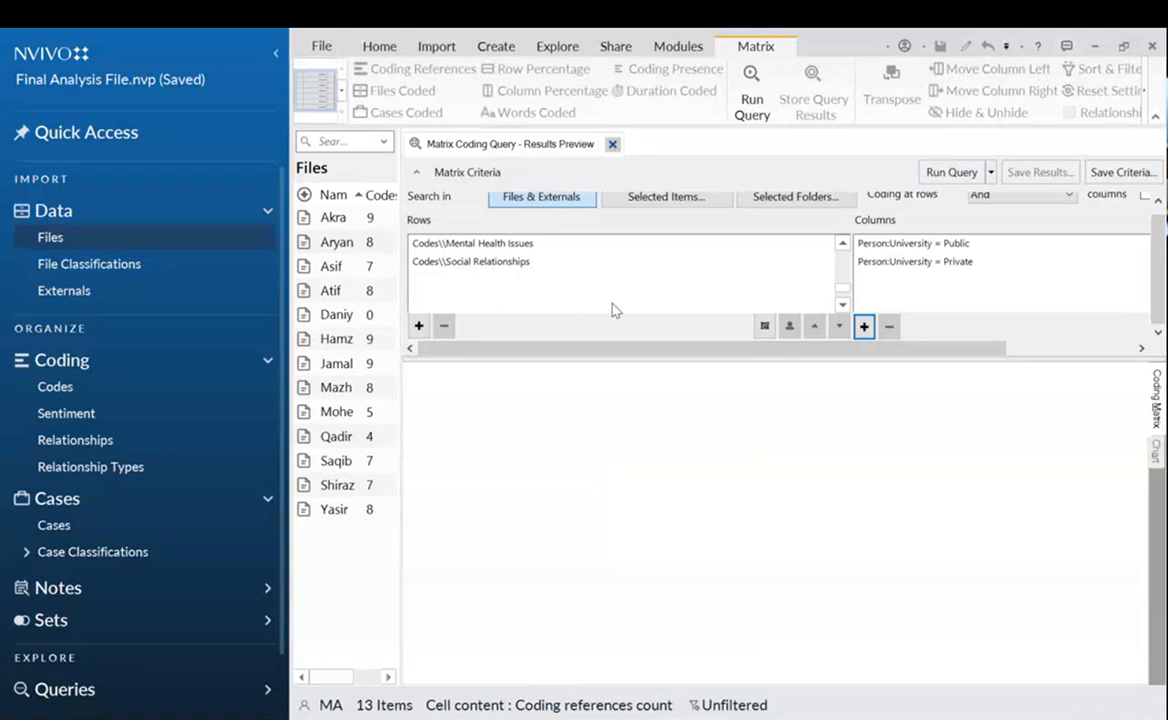
Run the matrix coding query and widen the University = Private column in the resulting matrix.
scroll(450, 262, up, 3)
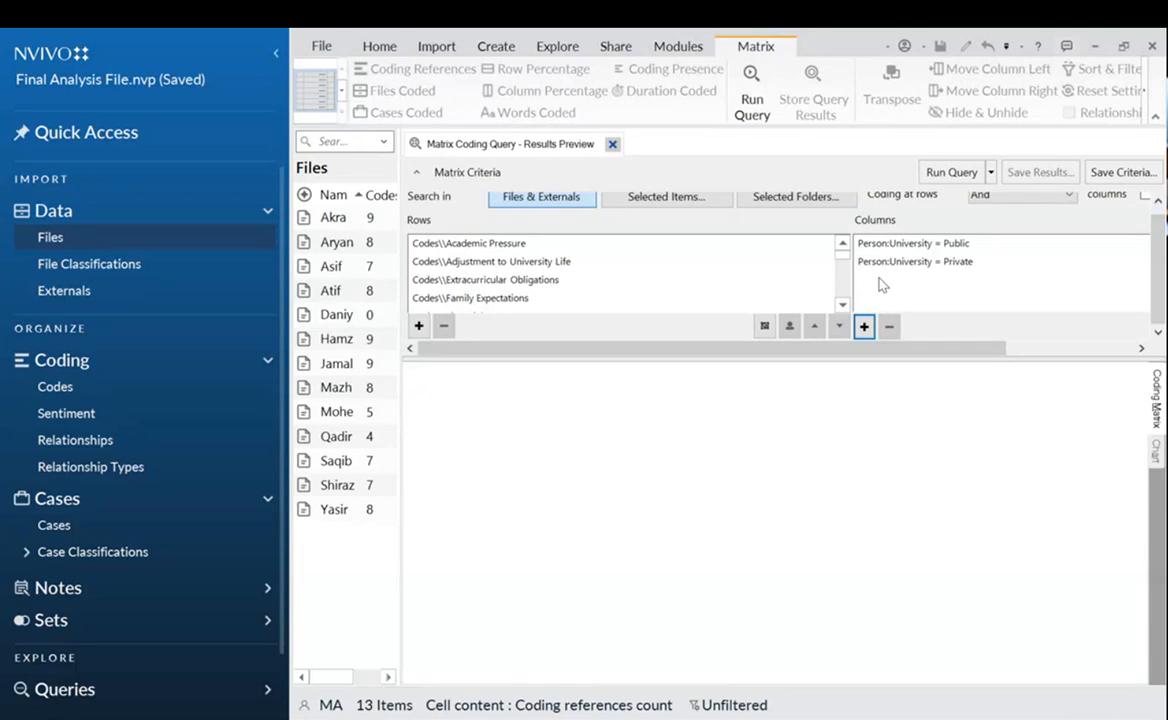
click(951, 172)
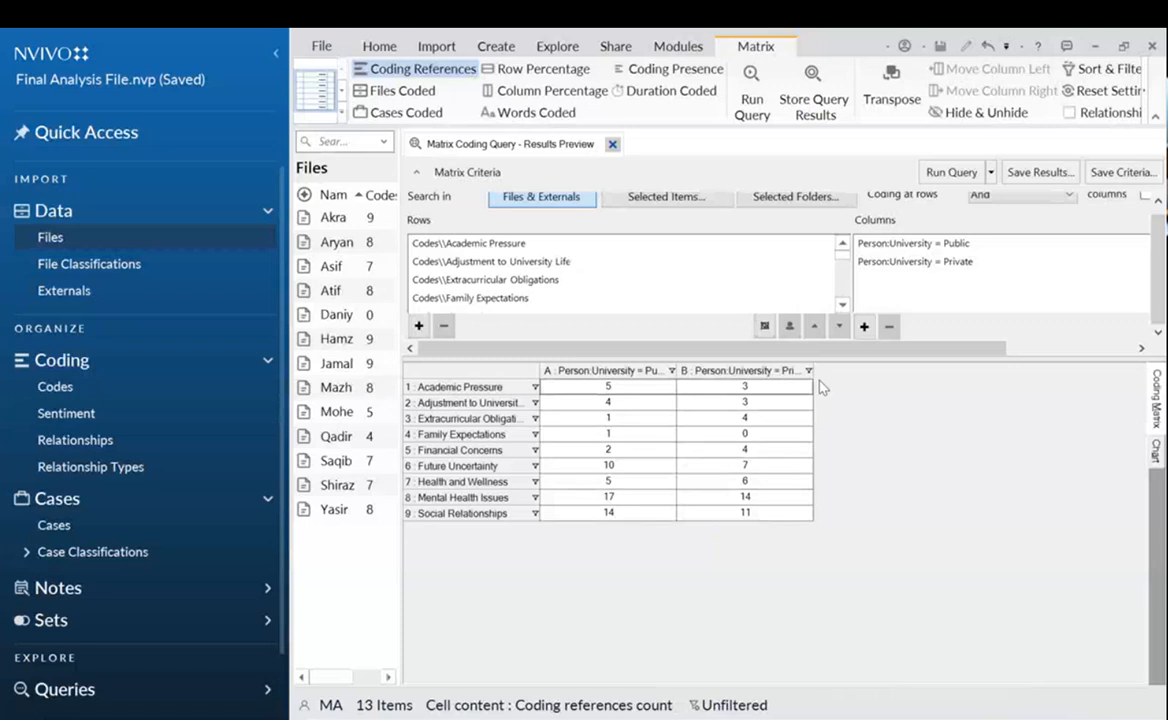
drag(812, 371, 909, 372)
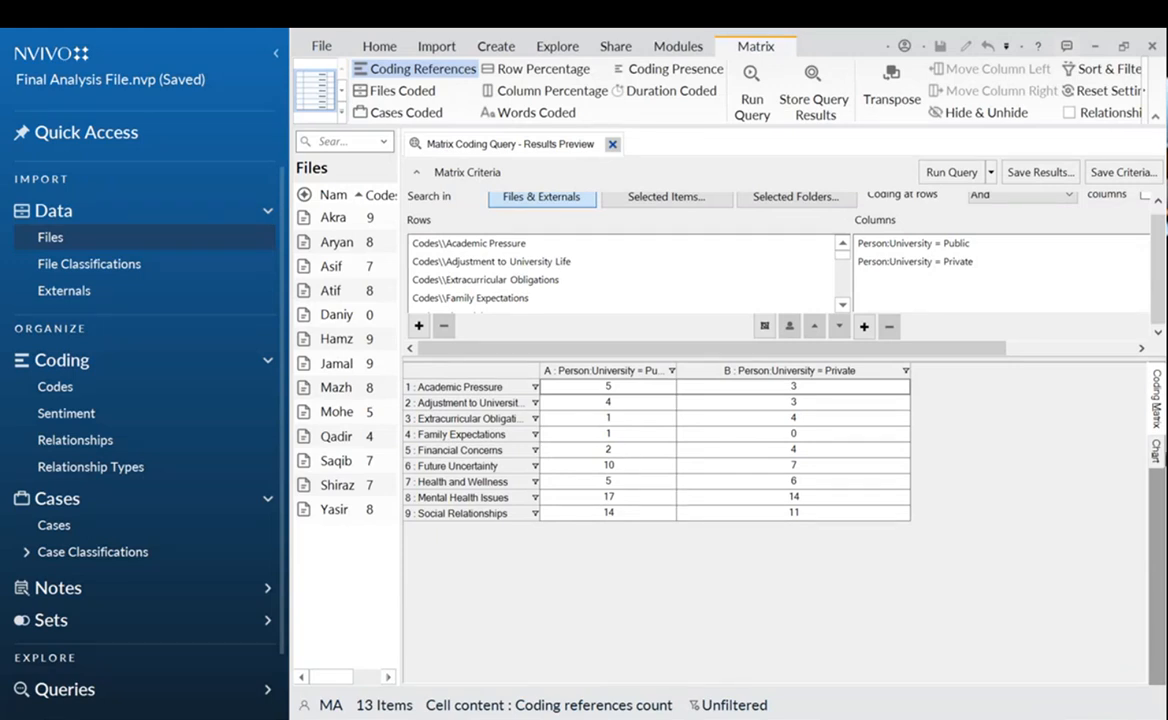
Display the matrix results as a chart and rotate the 3D view to compare code references for public and private universities.
click(1156, 450)
mouse_move(966, 467)
mouse_down()
mouse_move(970, 490)
mouse_move(954, 457)
mouse_move(956, 486)
mouse_up()
mouse_move(828, 477)
mouse_move(855, 495)
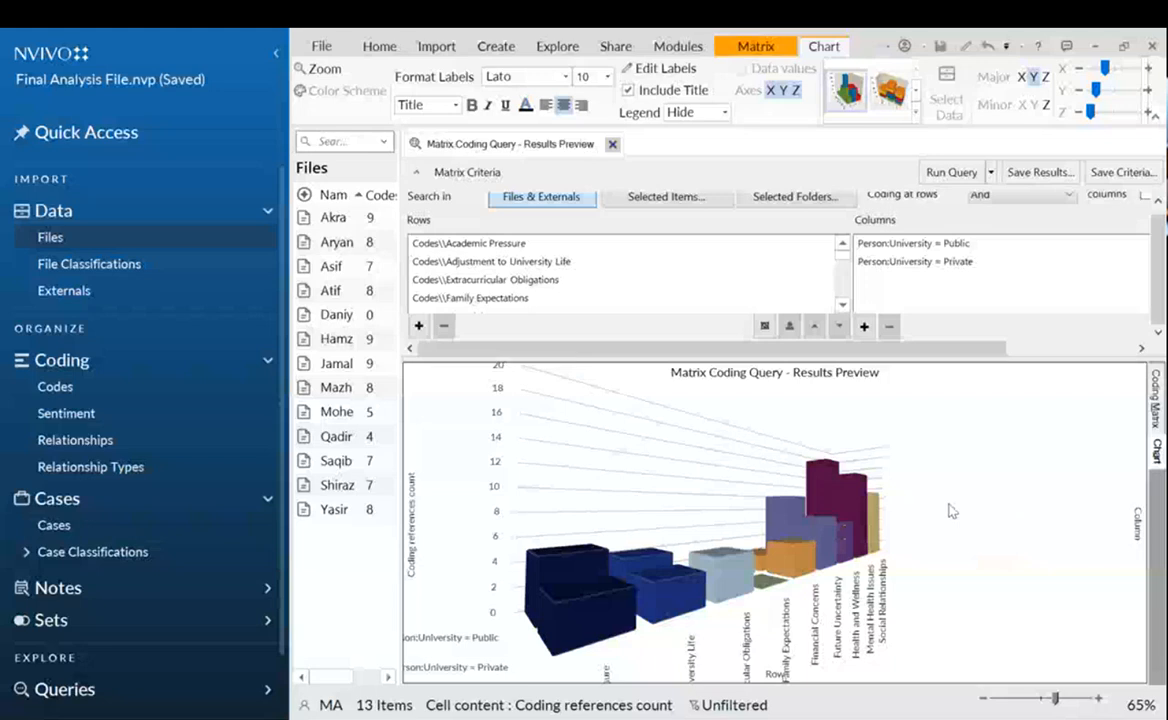
drag(872, 445, 940, 587)
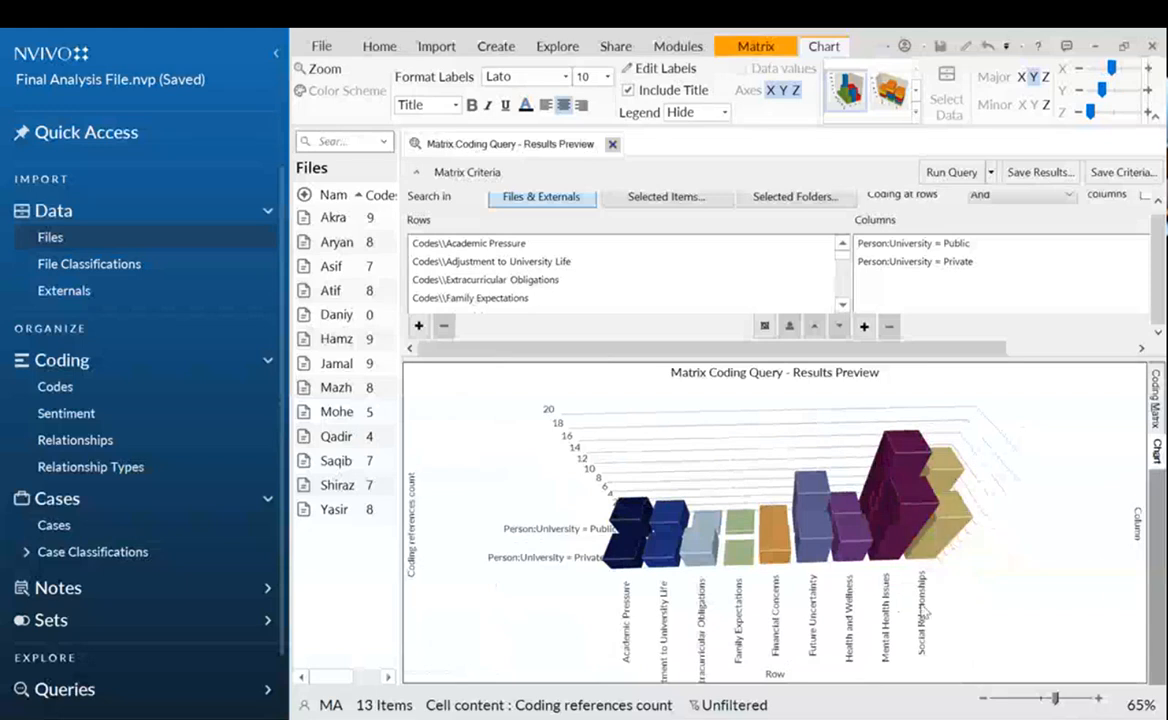
mouse_move(852, 530)
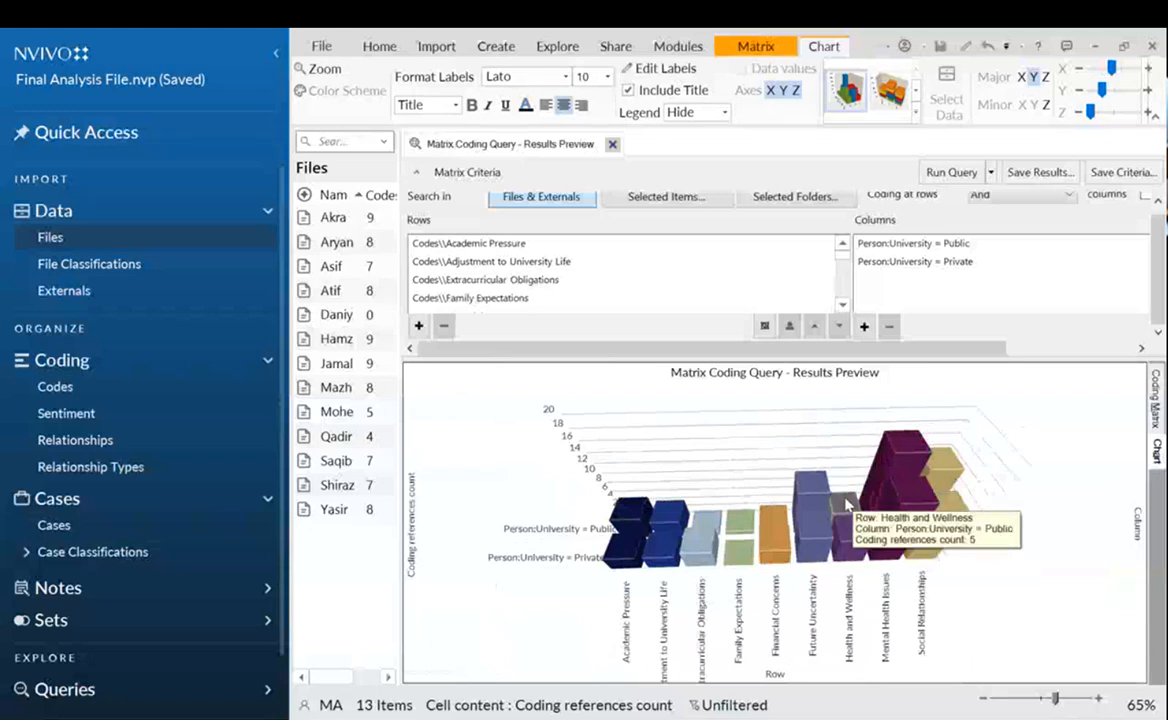
drag(767, 432, 855, 485)
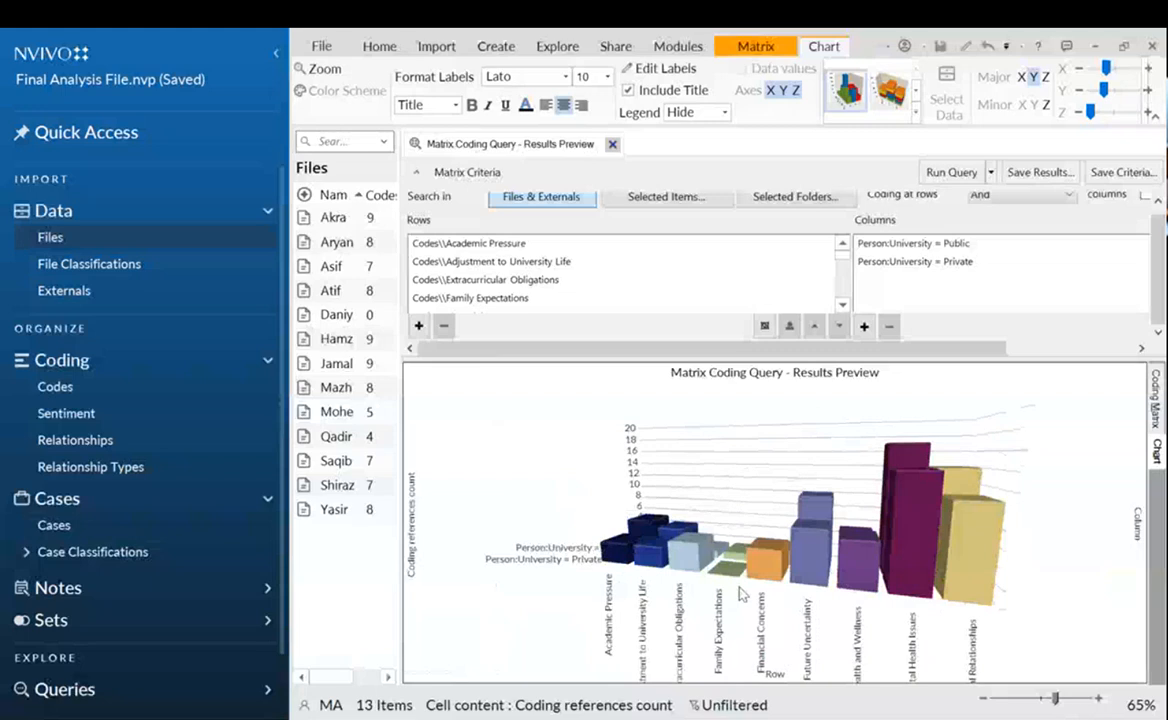
mouse_move(740, 562)
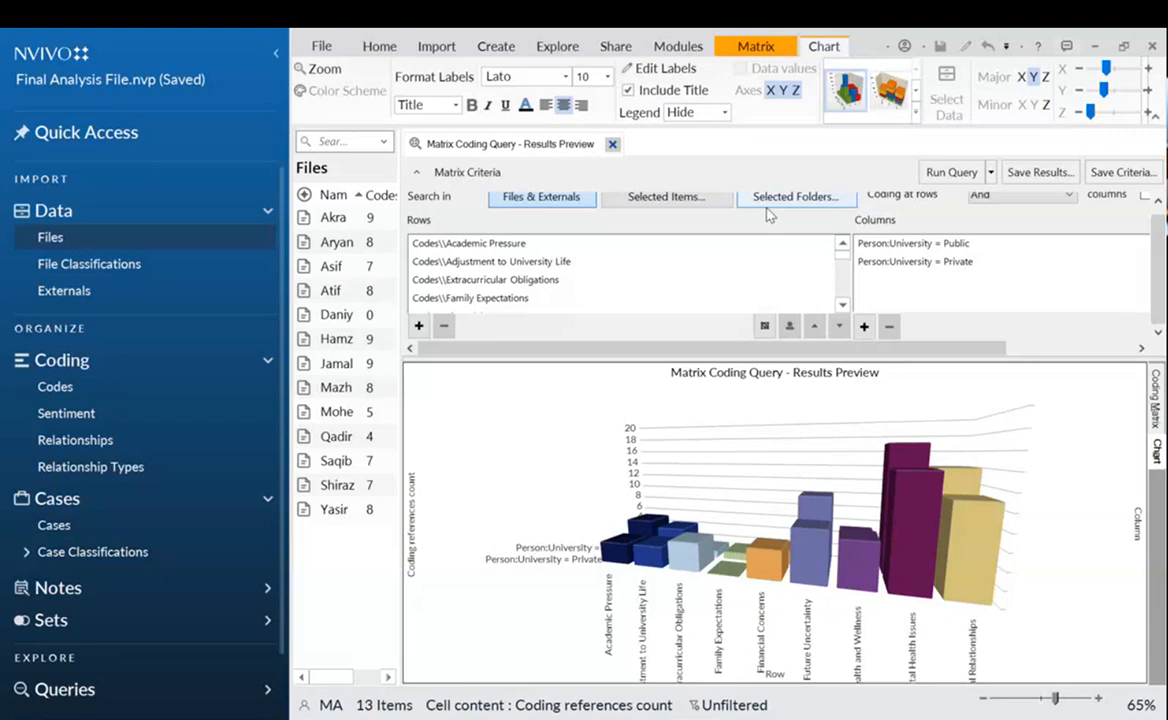
Return to the coding matrix table, review the file types offered for exporting it, and close the export dialog without saving.
right_click(835, 414)
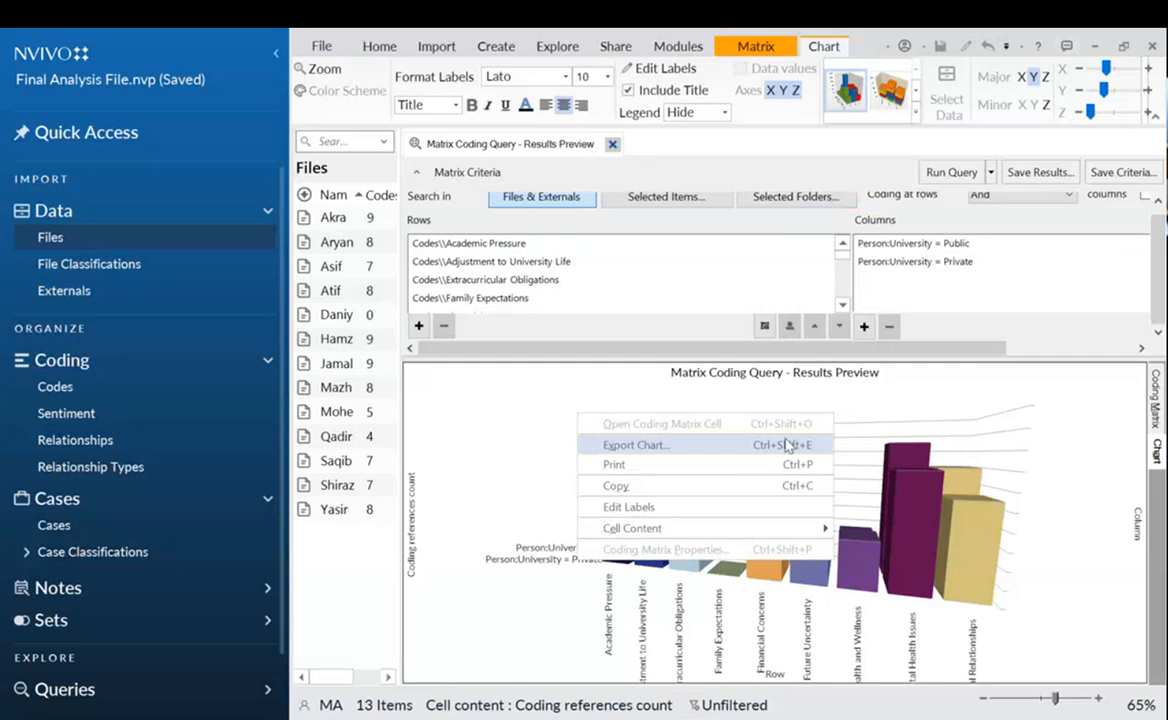
click(1155, 416)
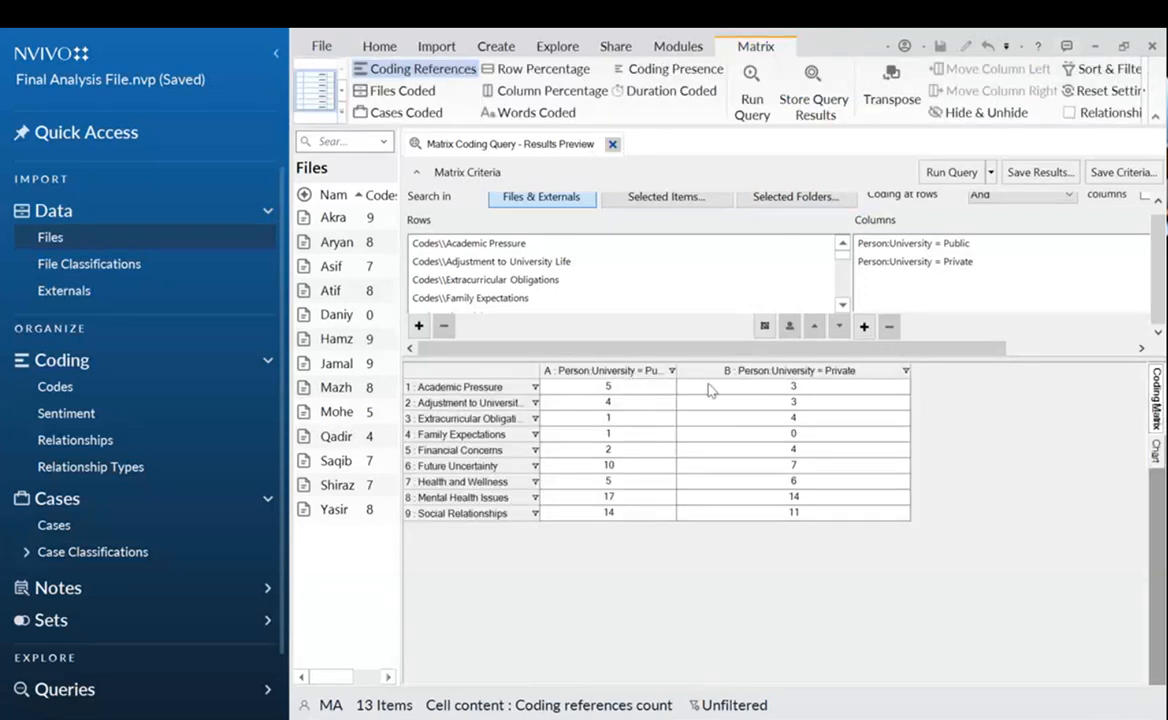
right_click(991, 417)
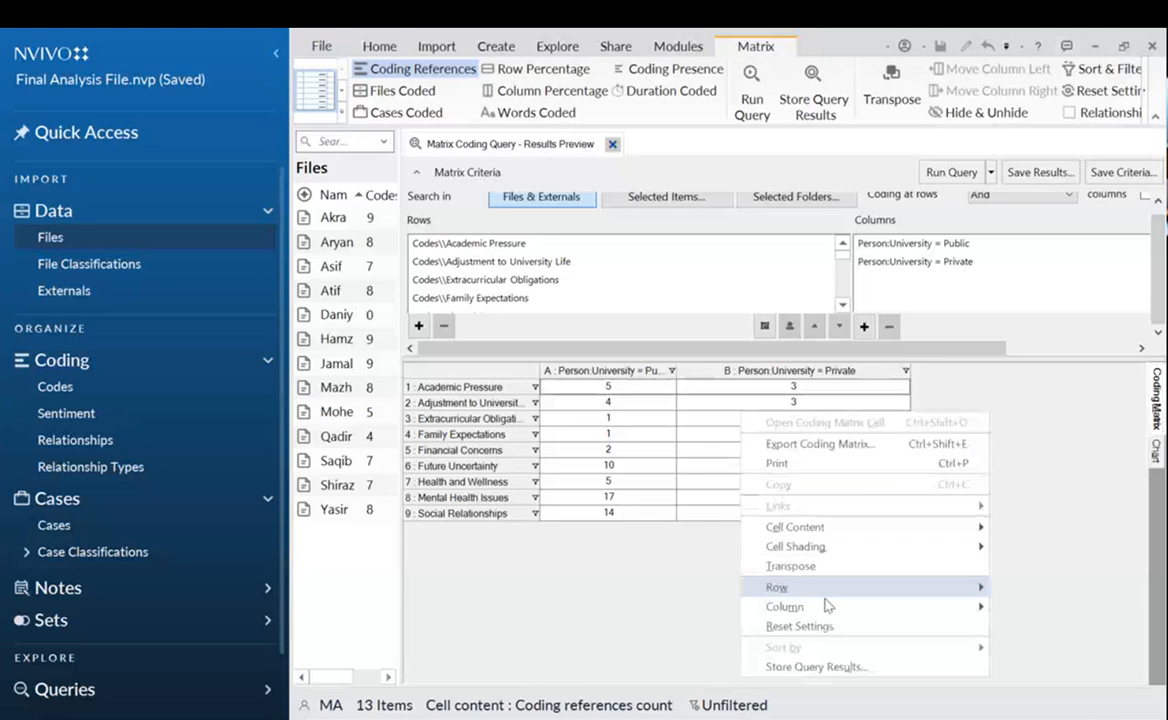
click(777, 353)
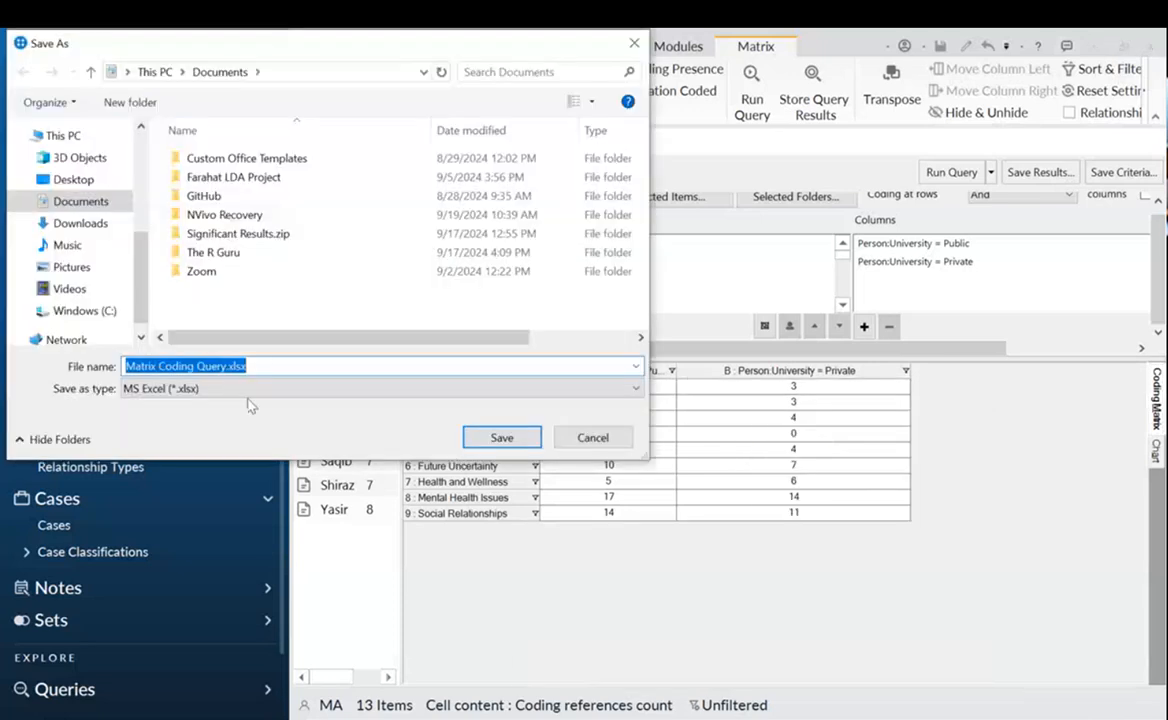
click(294, 388)
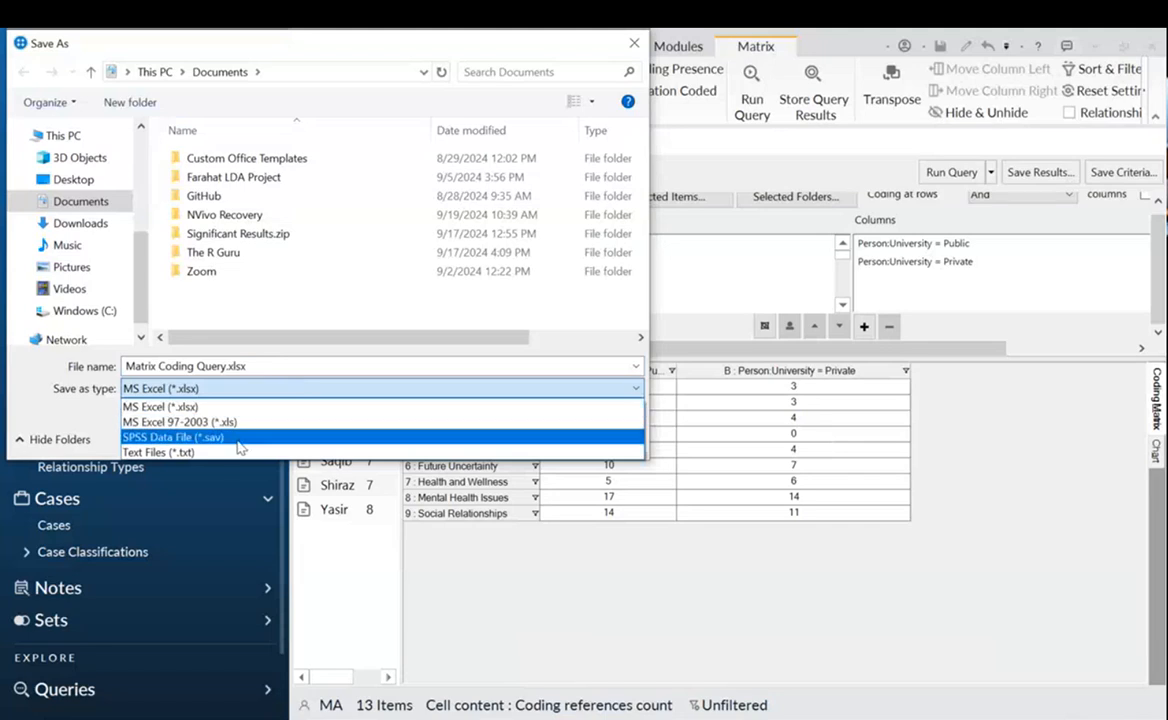
click(634, 43)
click(634, 43)
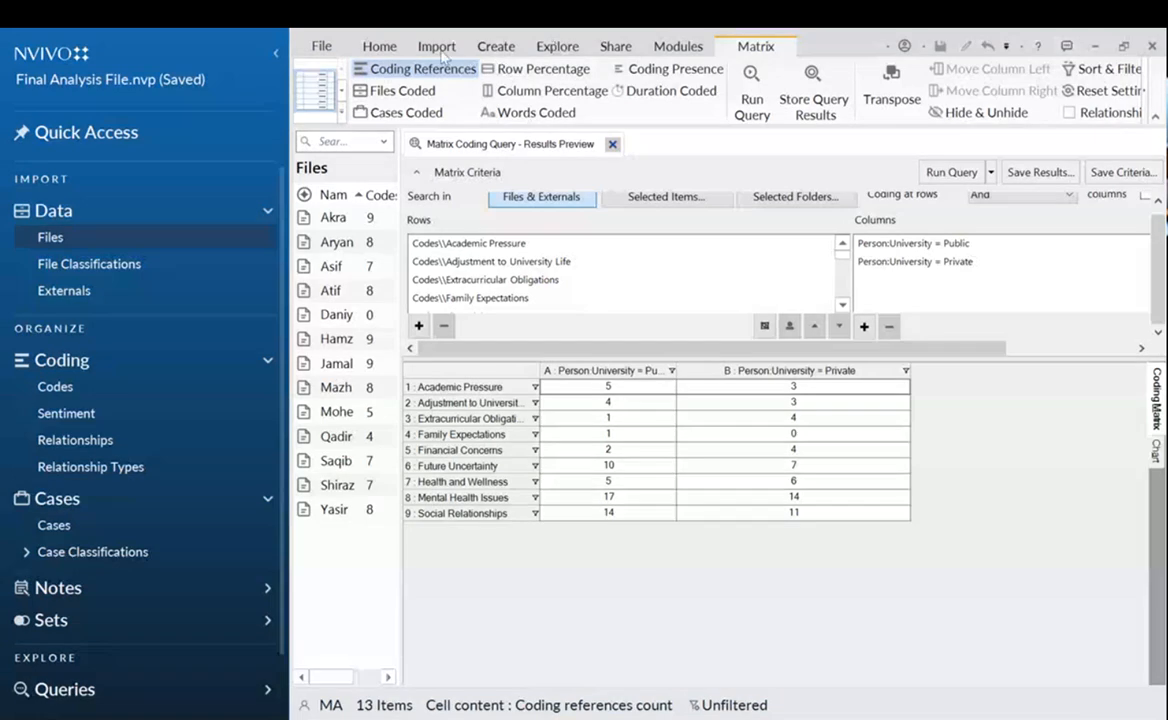
Look at the classification import options, including SPSS, without importing anything.
click(443, 50)
click(525, 85)
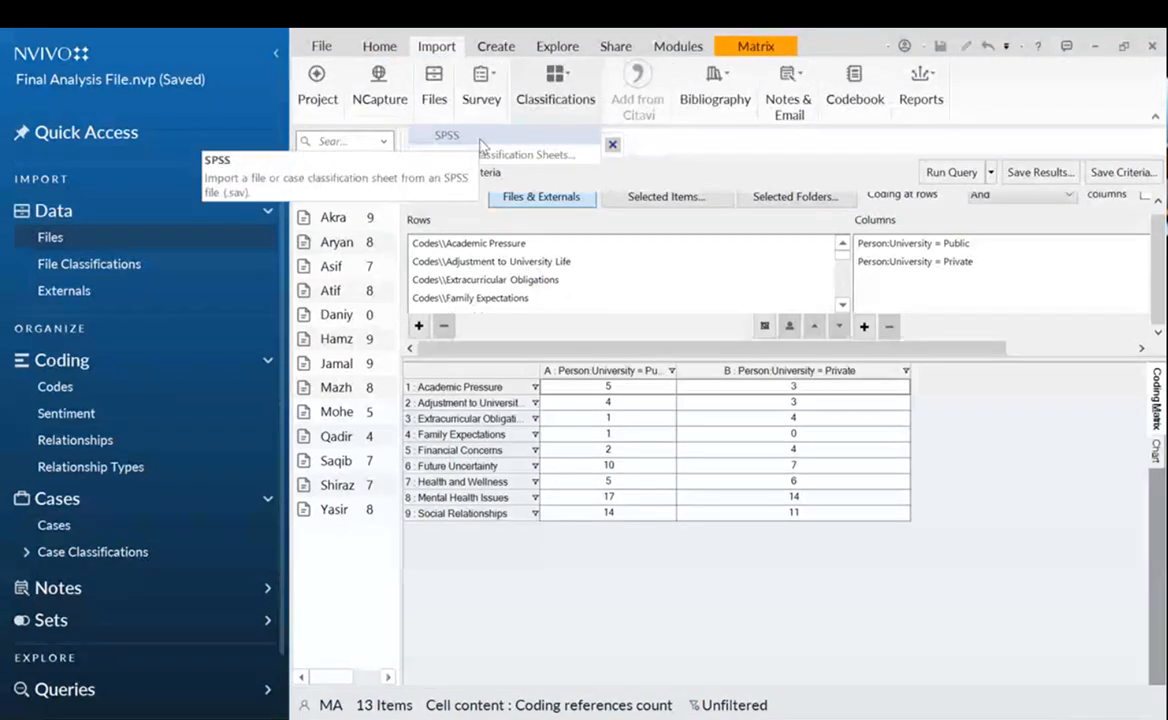
click(480, 145)
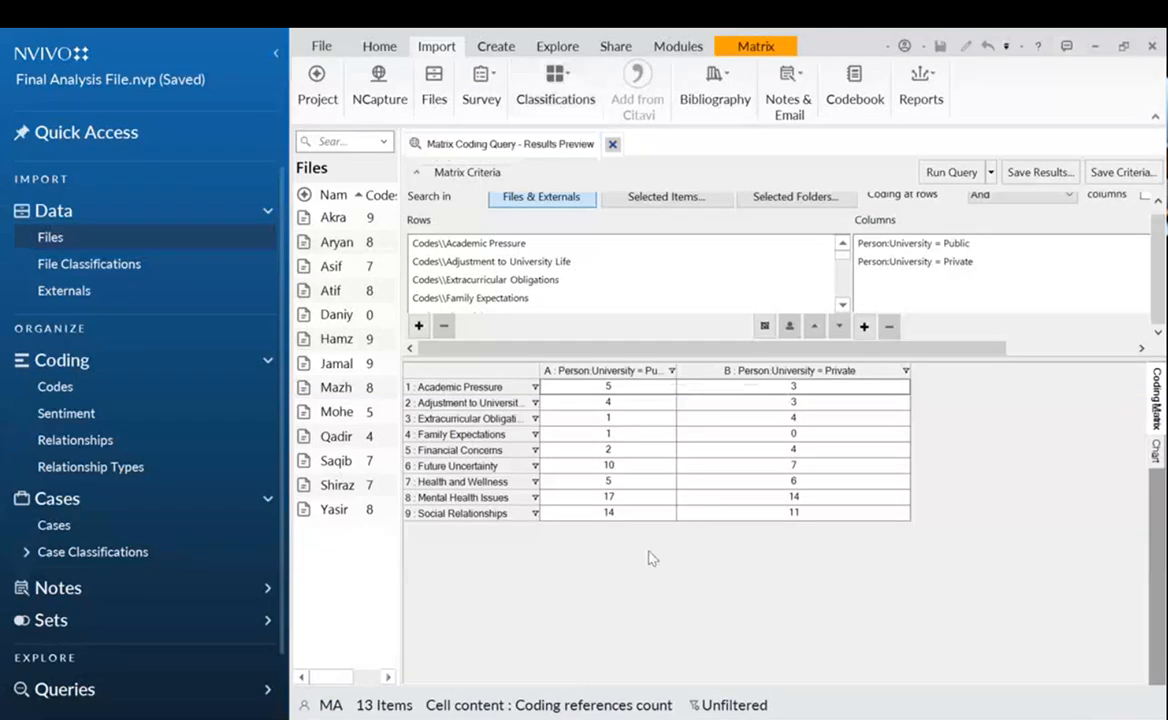
Close the matrix query results, start a new Coding query, and enlarge its criteria area.
click(613, 144)
click(557, 46)
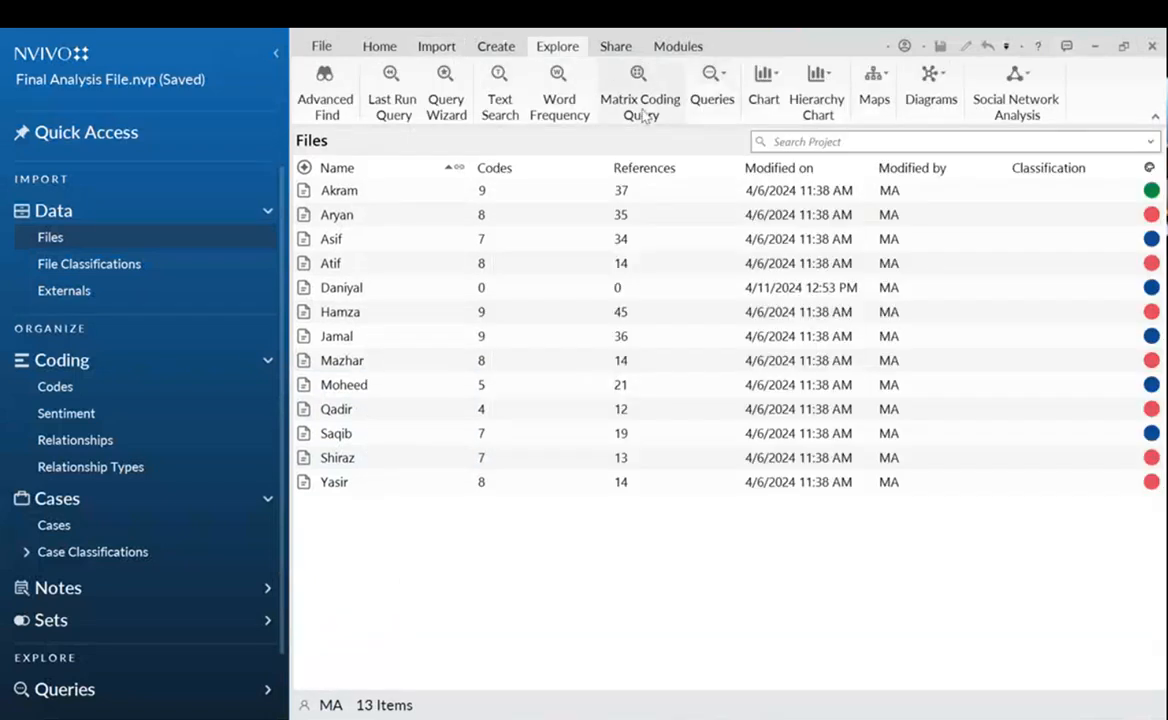
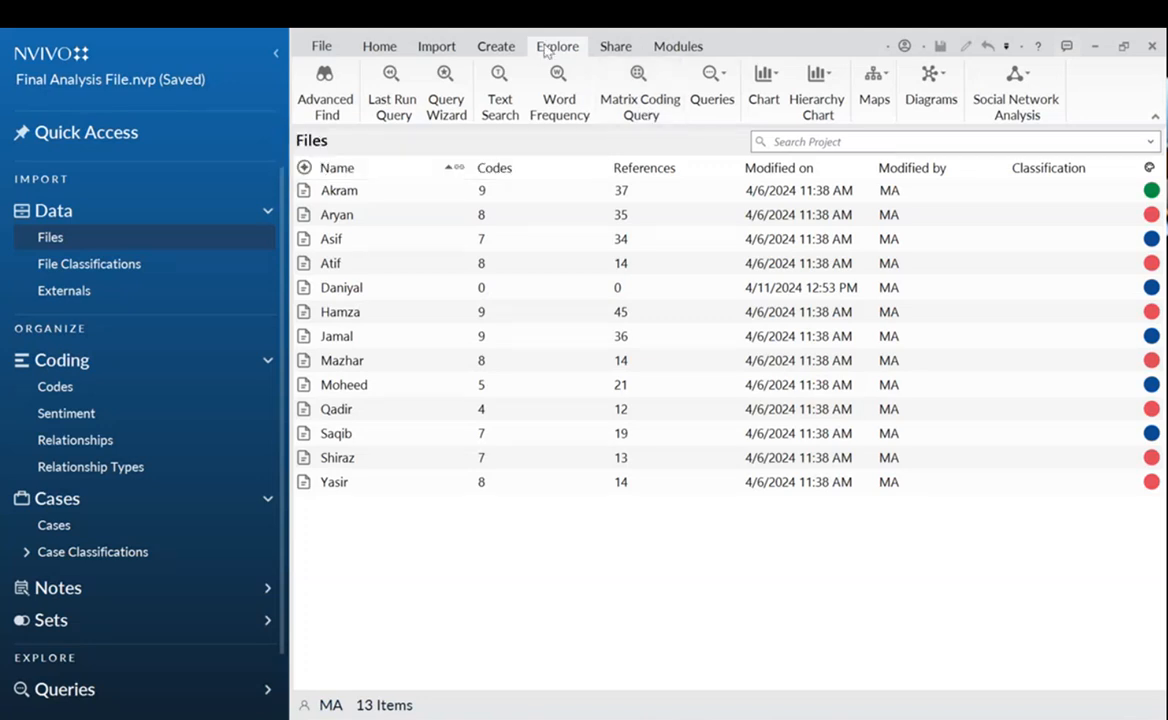
click(726, 98)
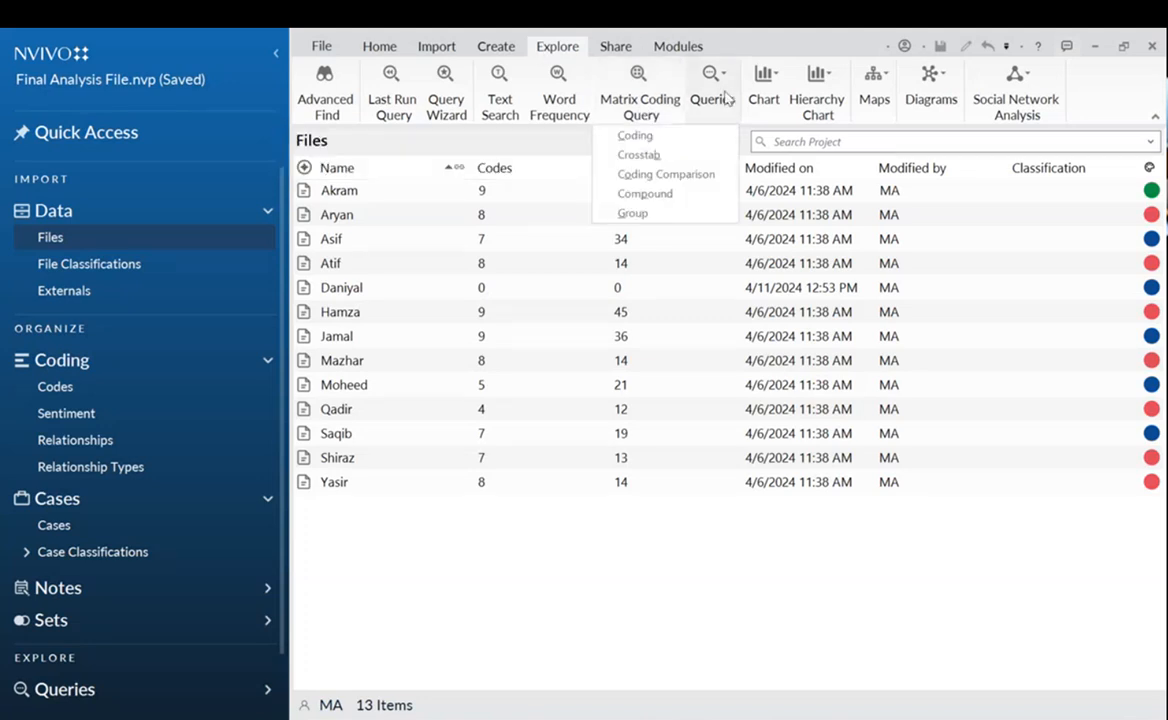
click(677, 137)
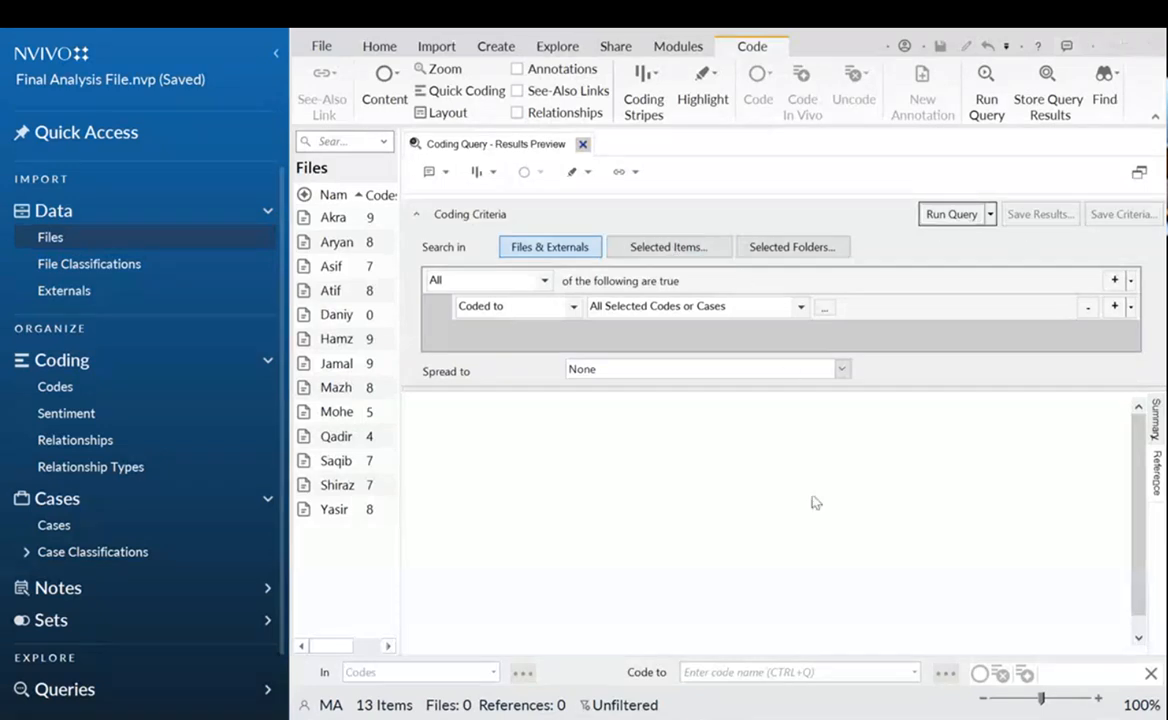
drag(638, 387, 626, 555)
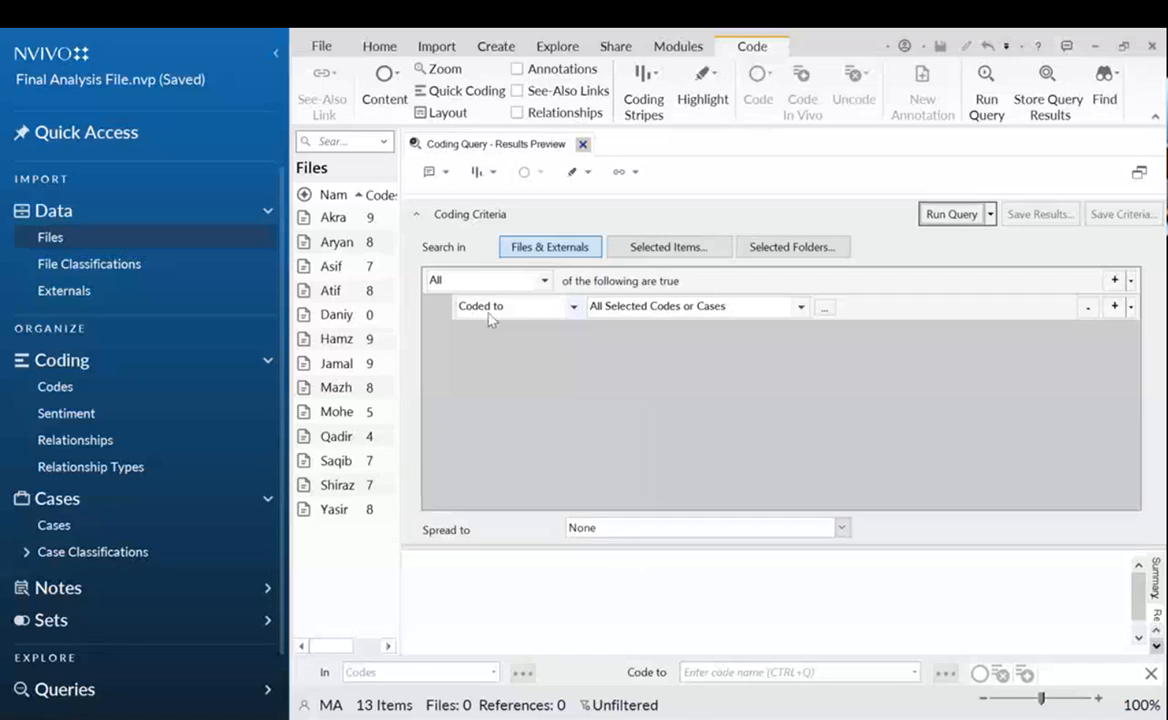
Set the first coding criterion to content coded to the Family Expectations code.
click(825, 307)
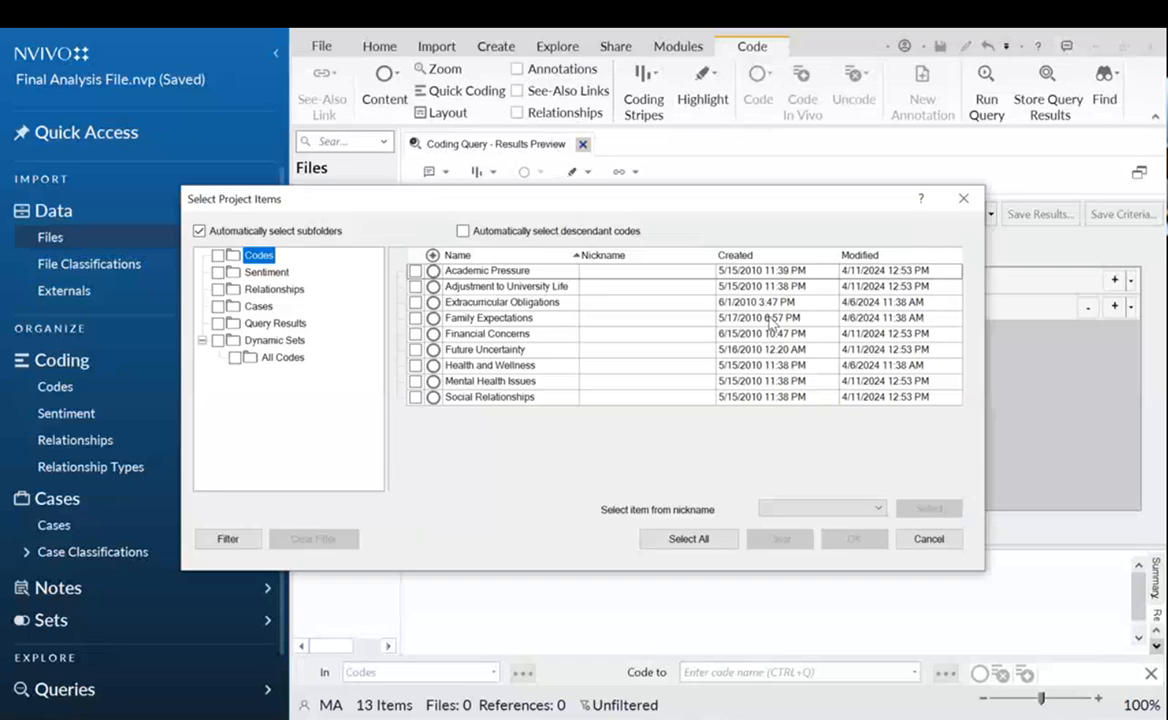
click(428, 320)
click(854, 539)
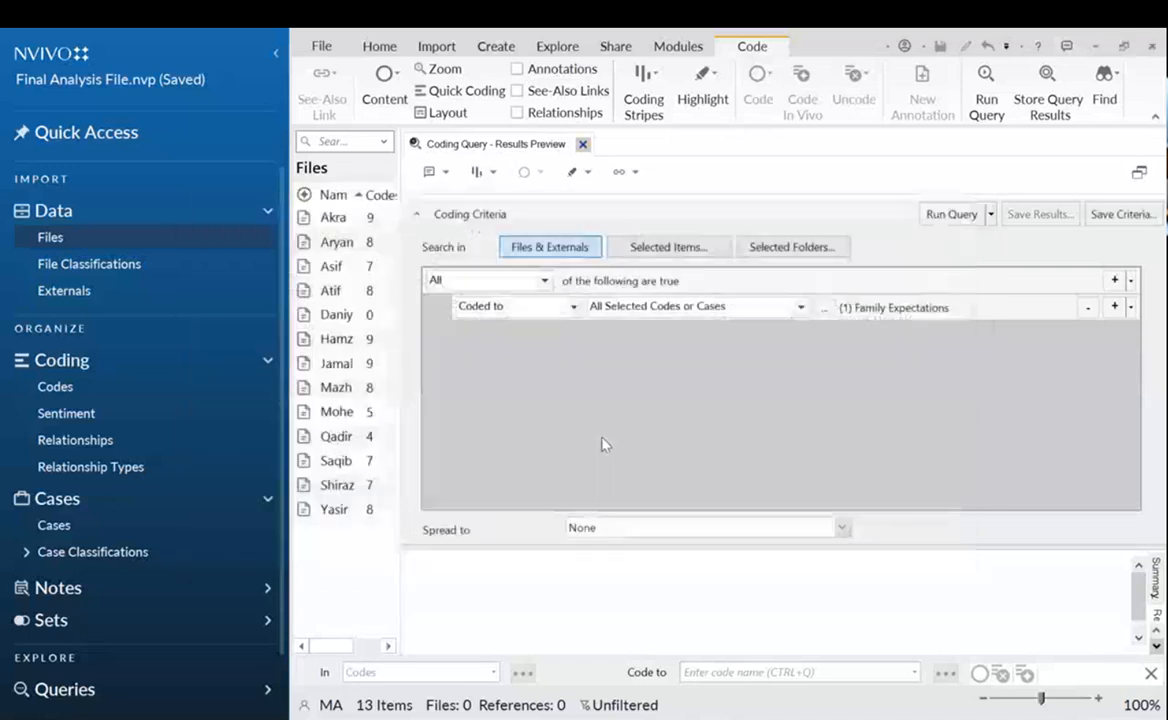
Add a second criterion for content coded to the Health and Wellness code, and remove that criterion again.
click(1114, 307)
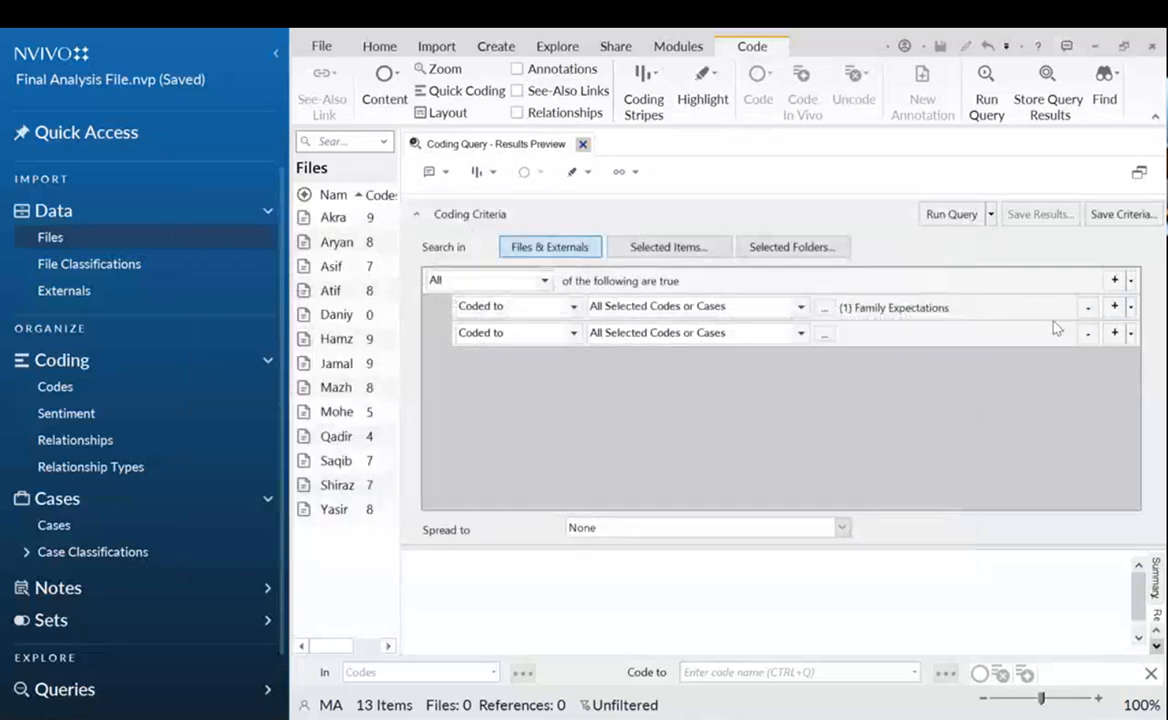
click(572, 333)
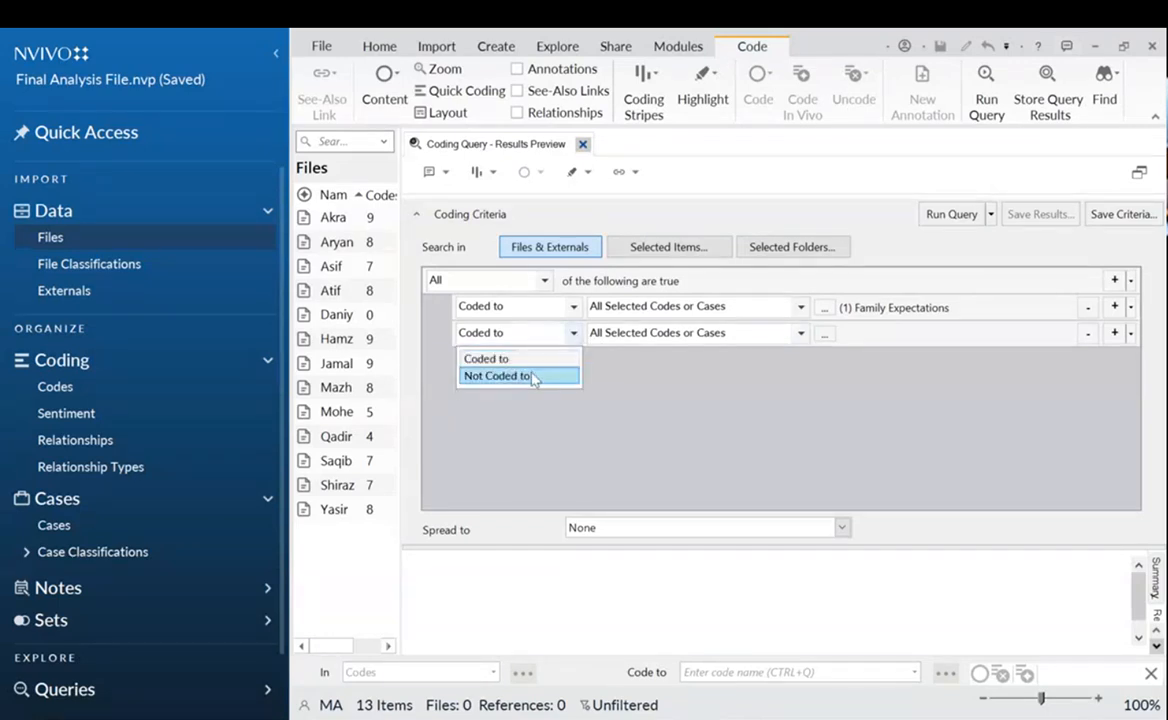
click(762, 377)
click(825, 334)
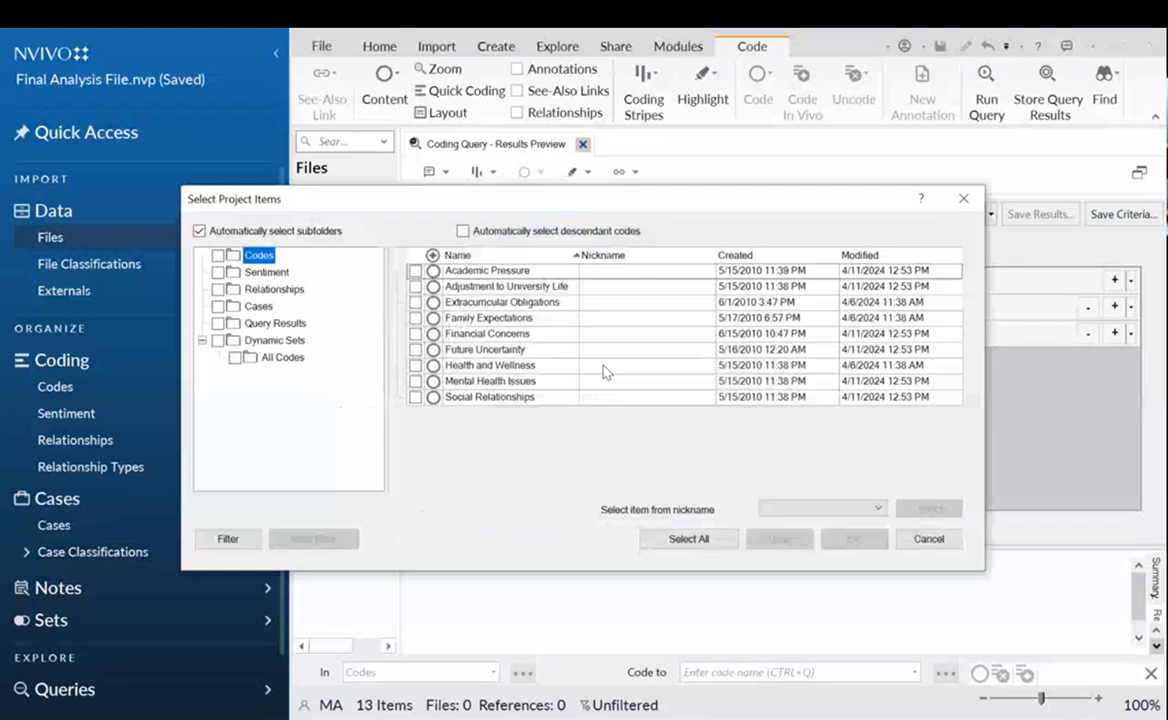
click(415, 366)
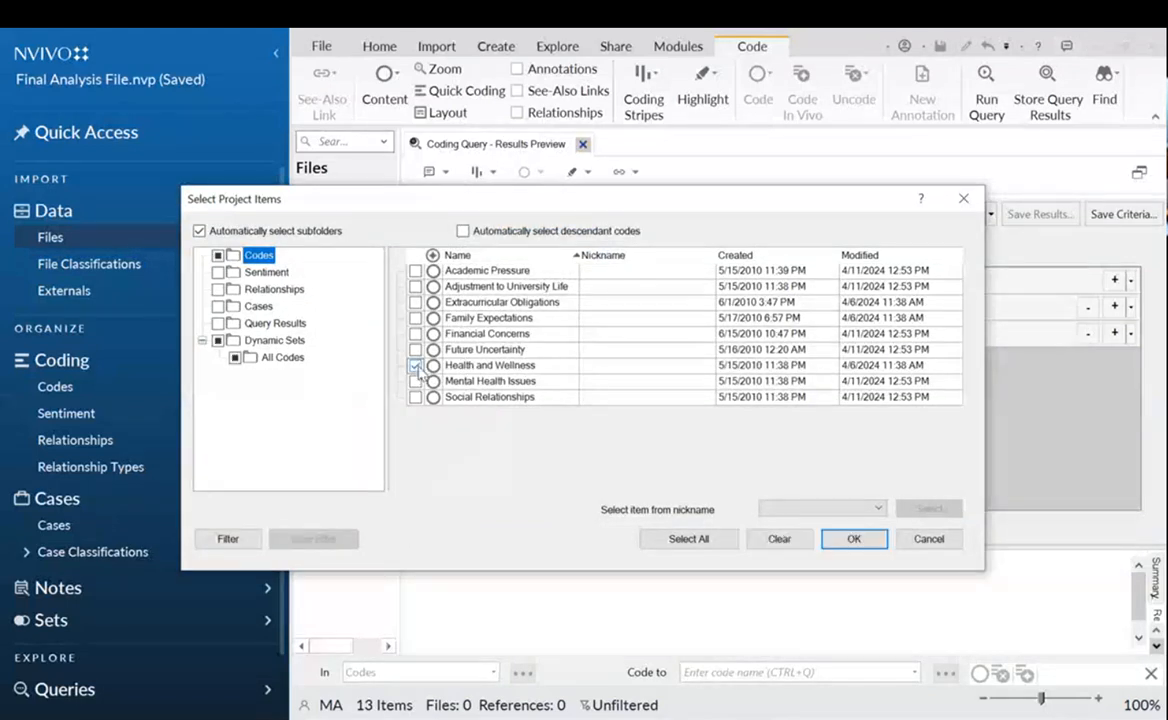
click(850, 541)
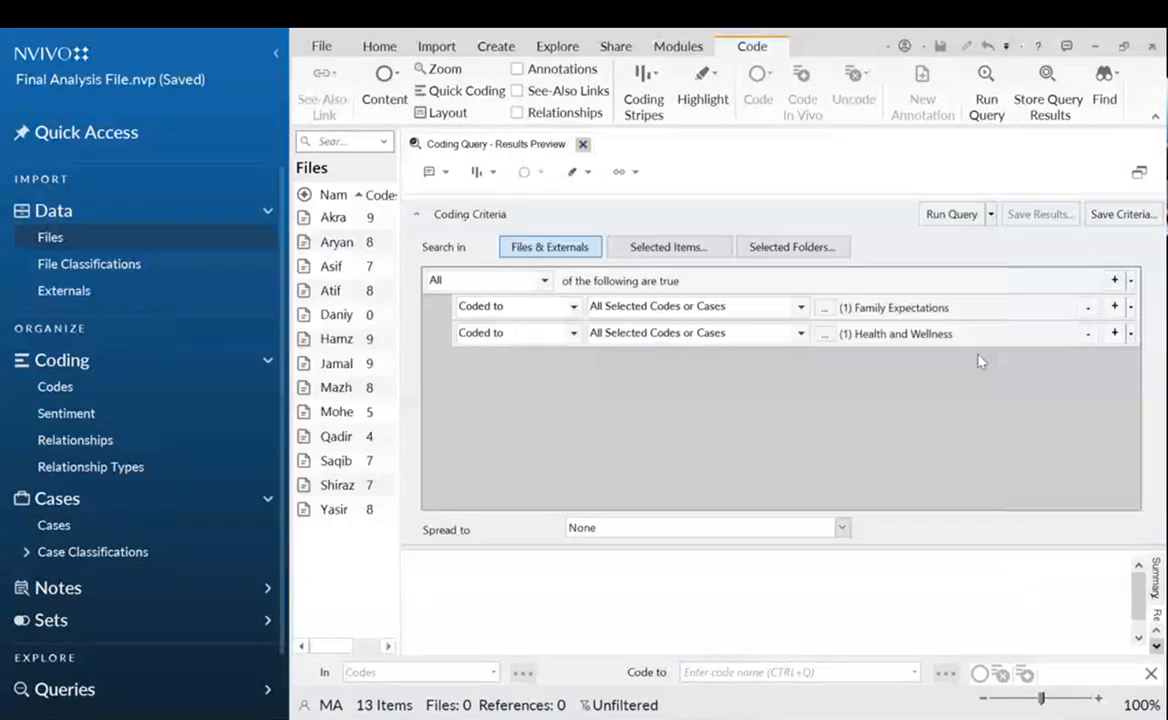
click(1090, 333)
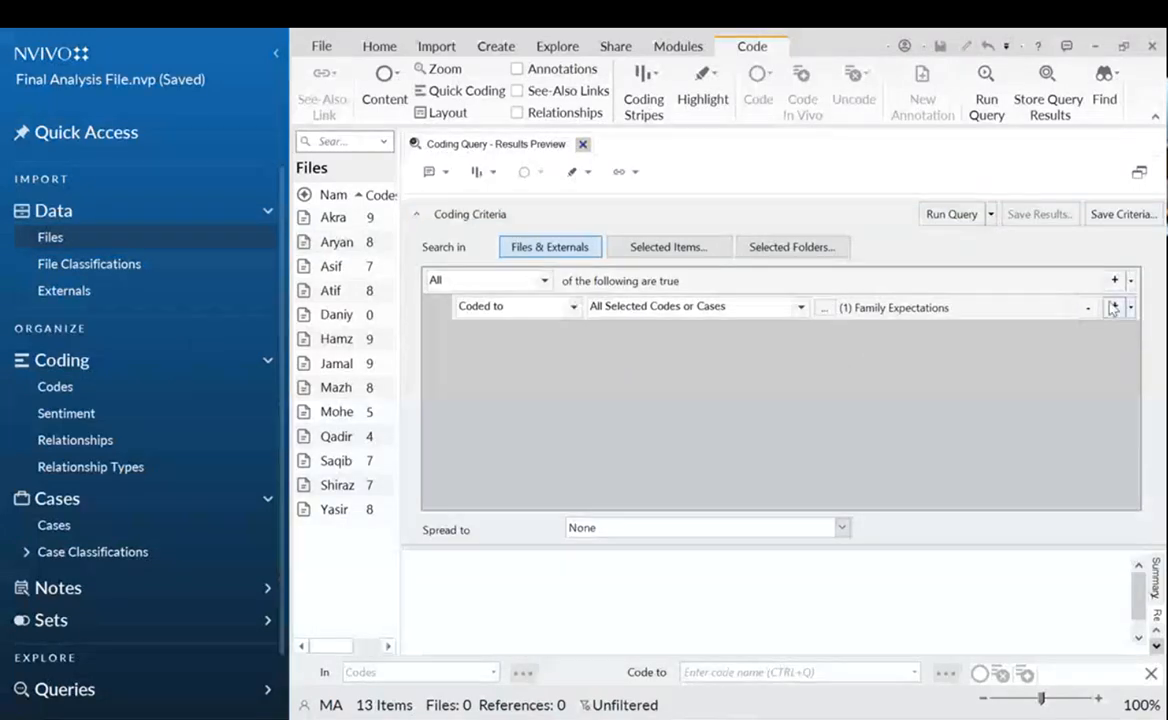
Add two criteria: content coded to Health and Wellness, and content not coded to Social Relationships.
click(1114, 306)
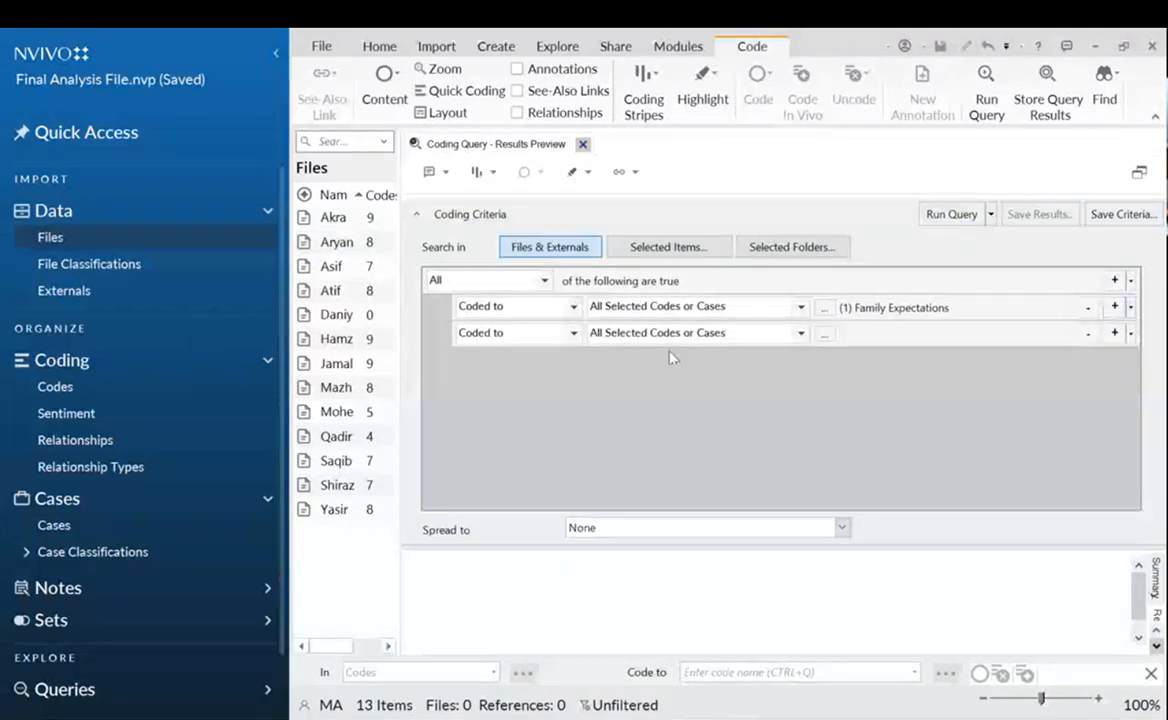
click(824, 334)
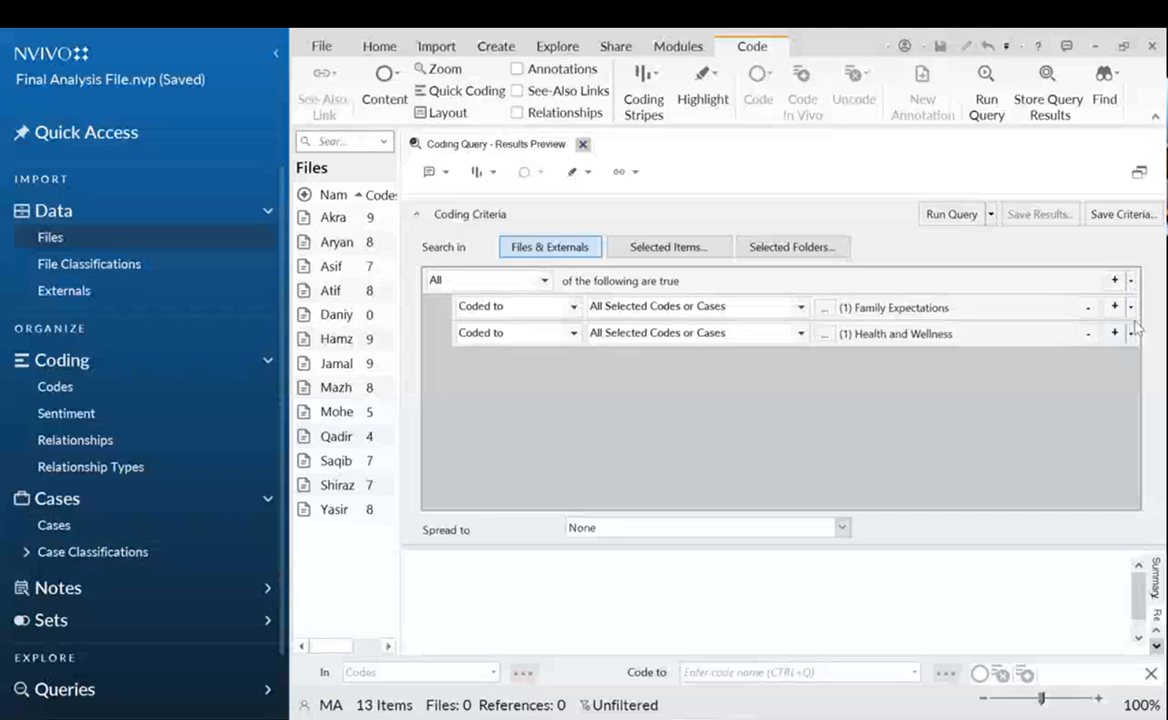
click(1114, 333)
click(573, 358)
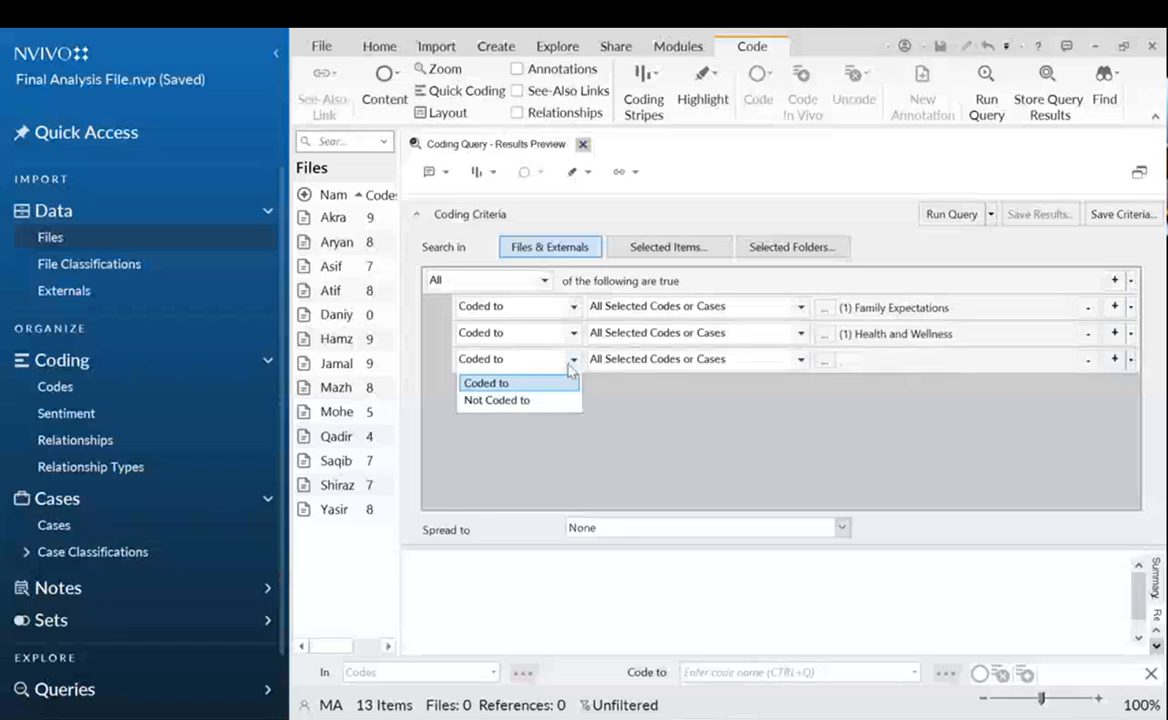
click(492, 399)
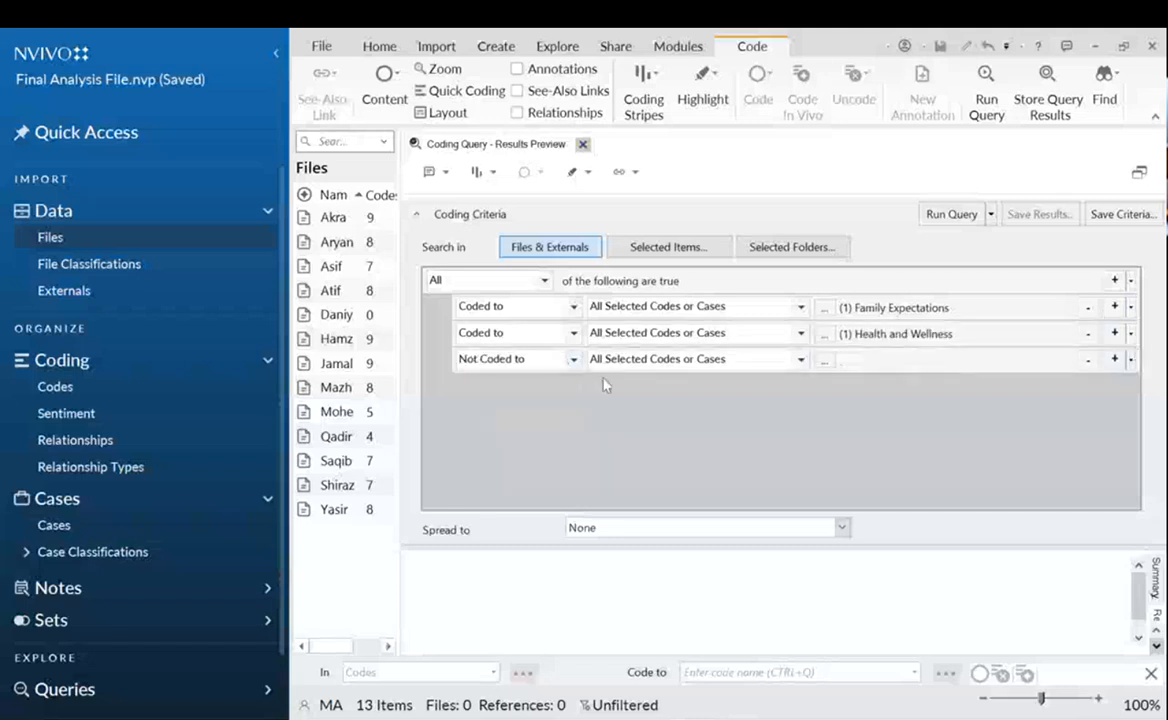
click(824, 359)
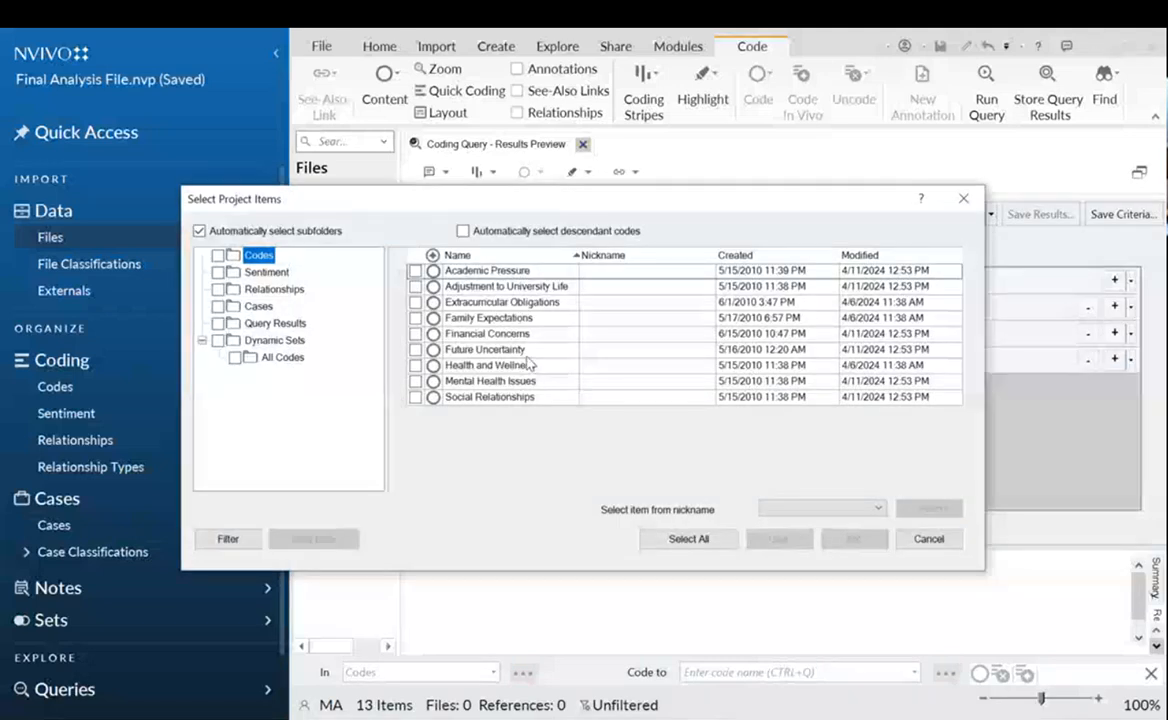
click(415, 397)
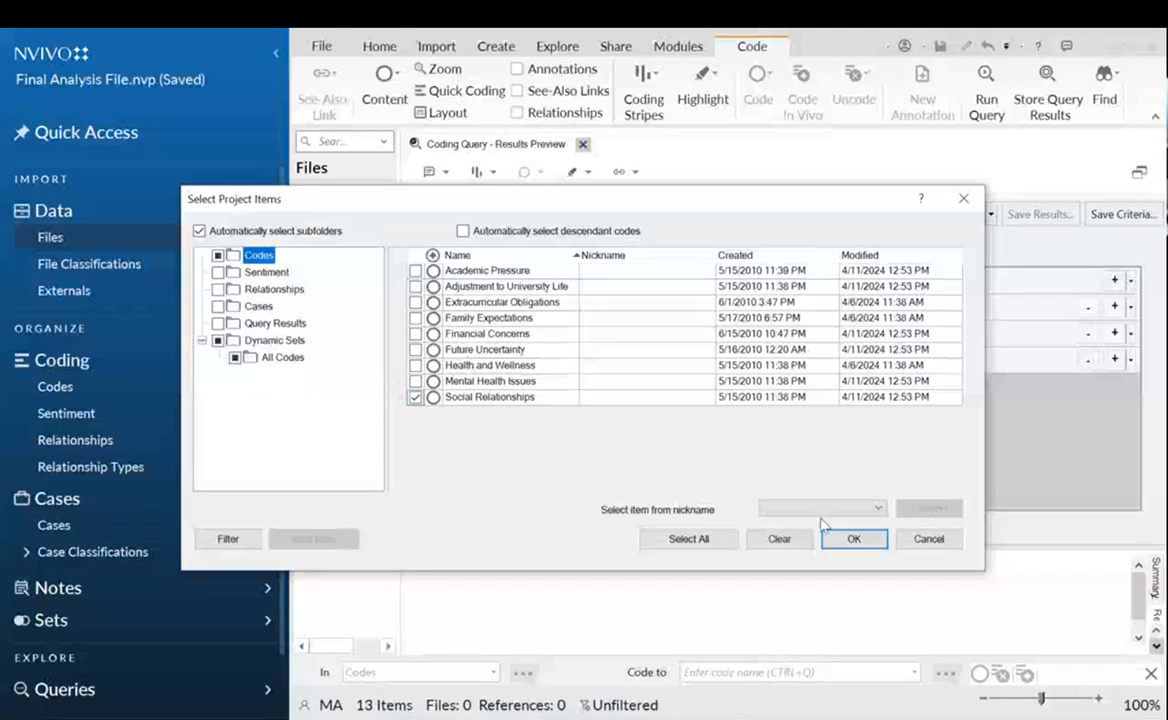
click(852, 539)
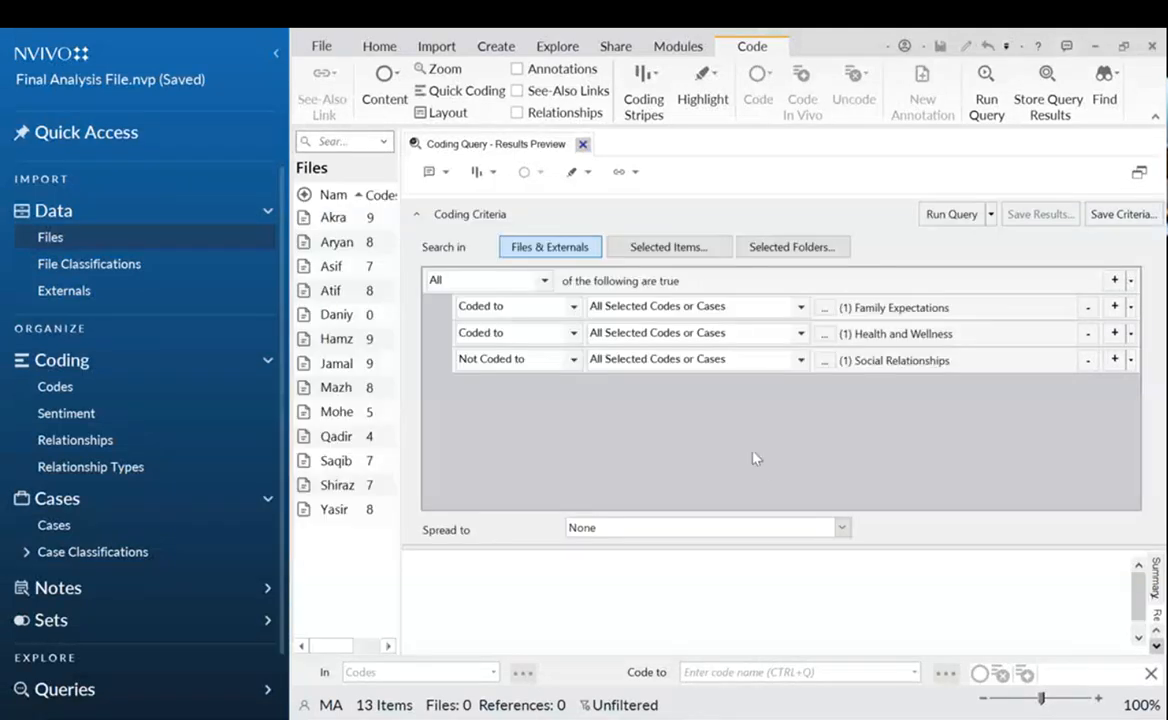
Add a fourth criterion for content not coded to any case where the Person attribute University equals Private.
click(1114, 360)
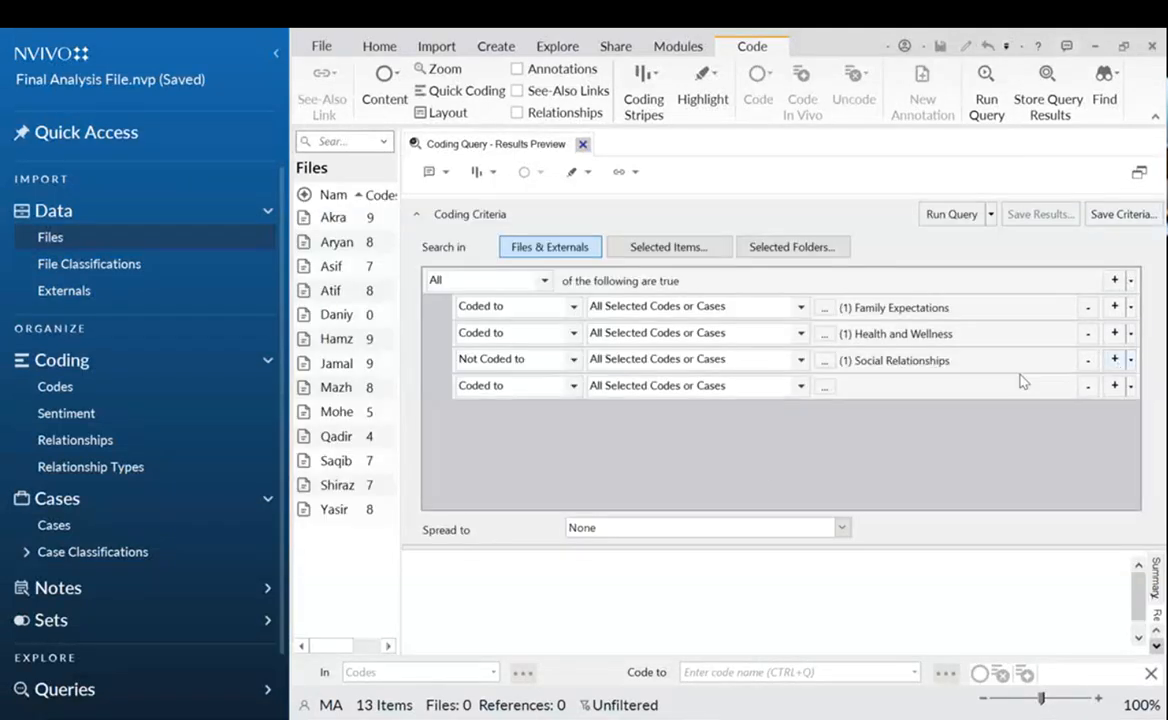
click(571, 387)
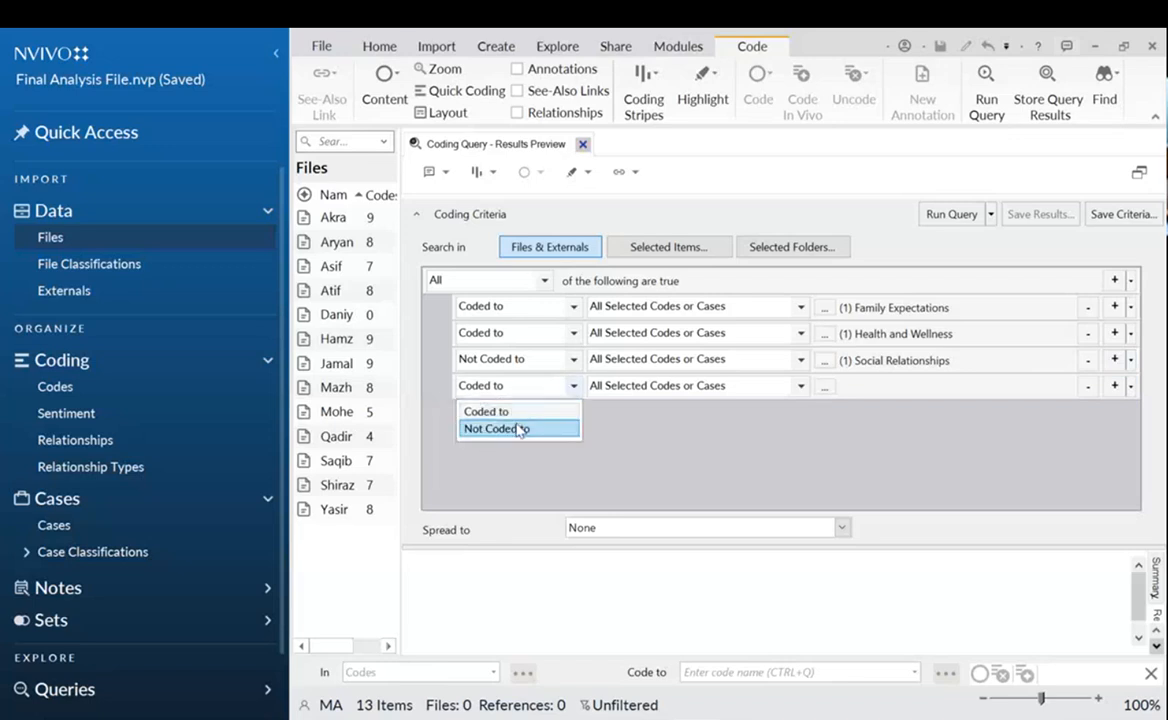
click(522, 427)
click(803, 388)
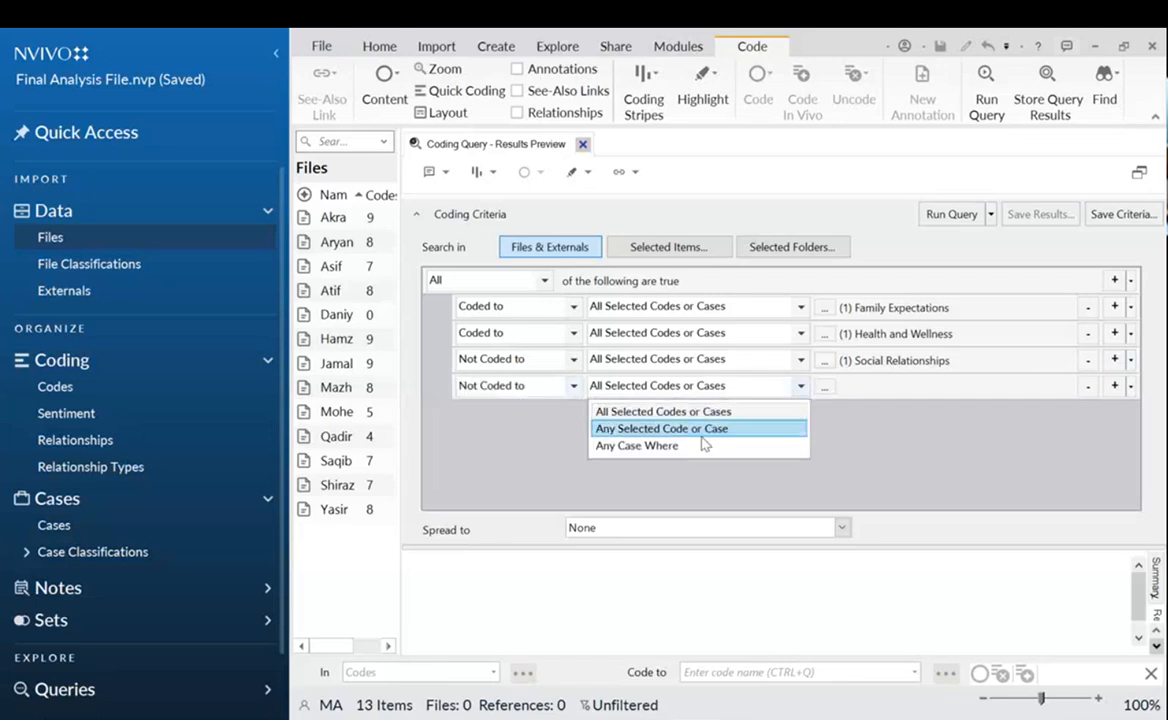
click(695, 446)
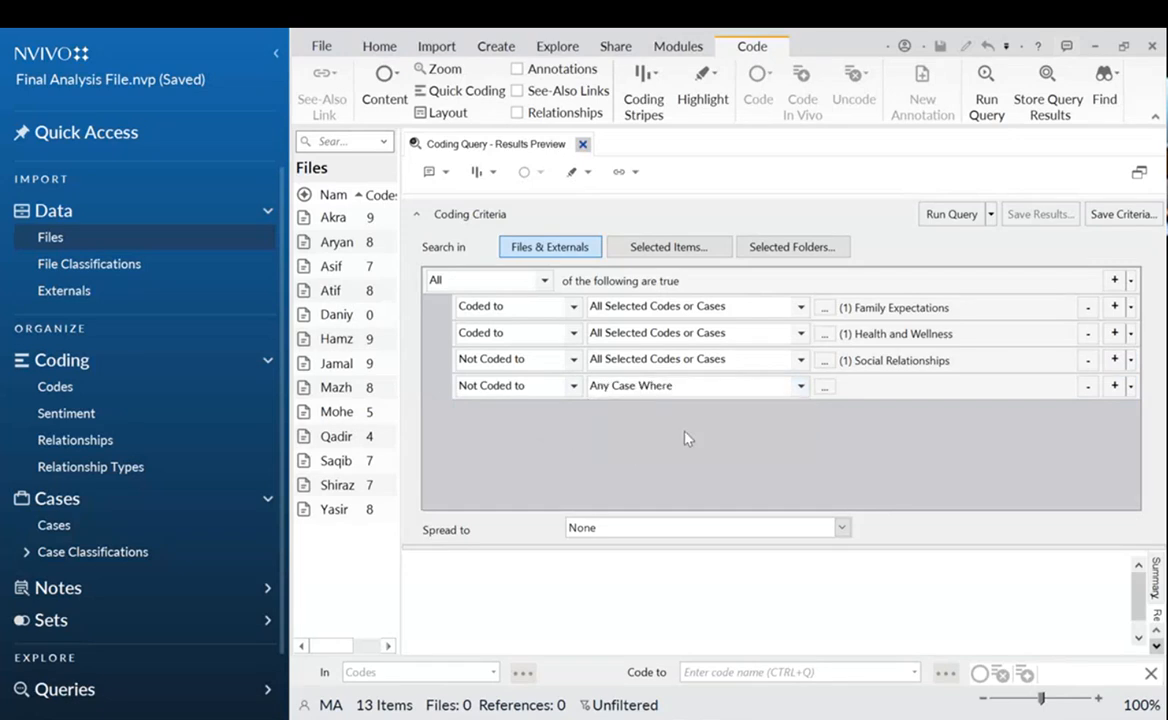
click(833, 390)
click(396, 250)
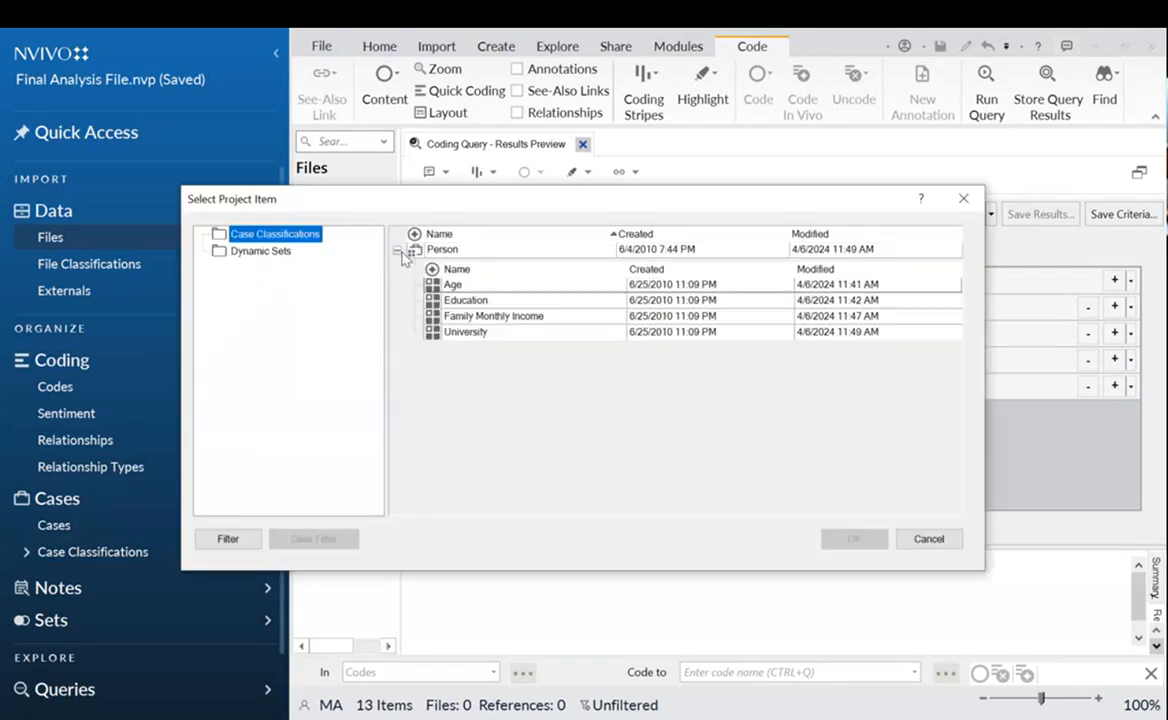
click(432, 331)
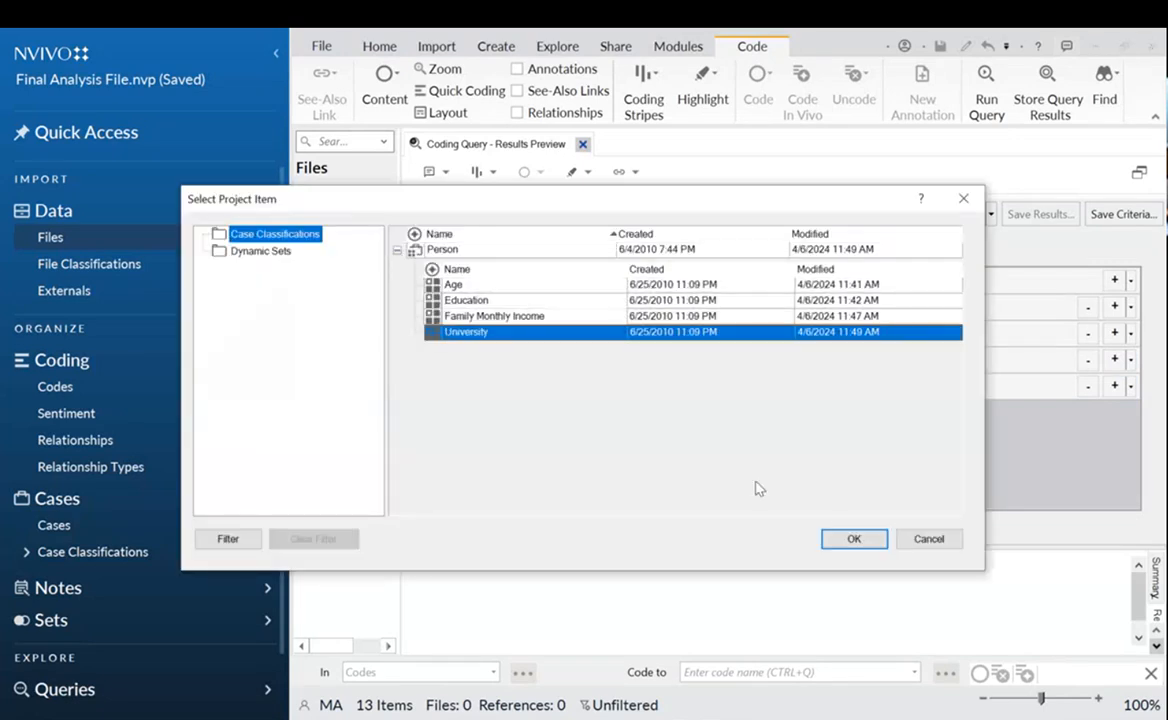
click(840, 540)
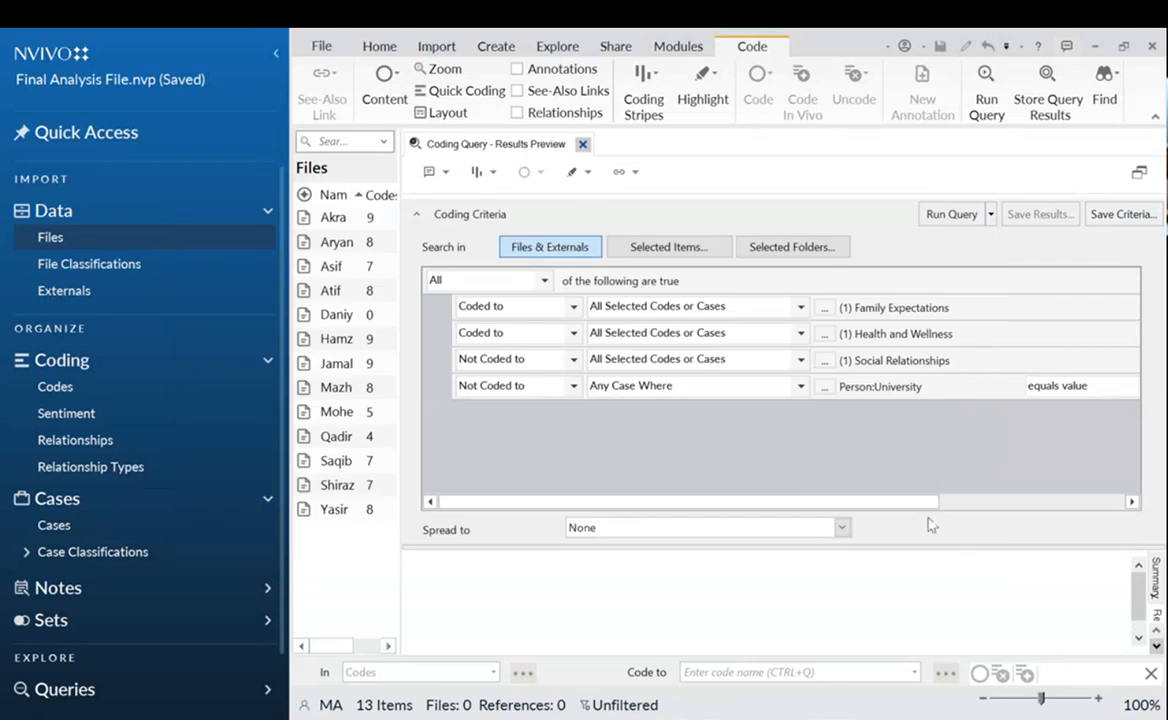
drag(925, 503, 1079, 490)
click(1104, 386)
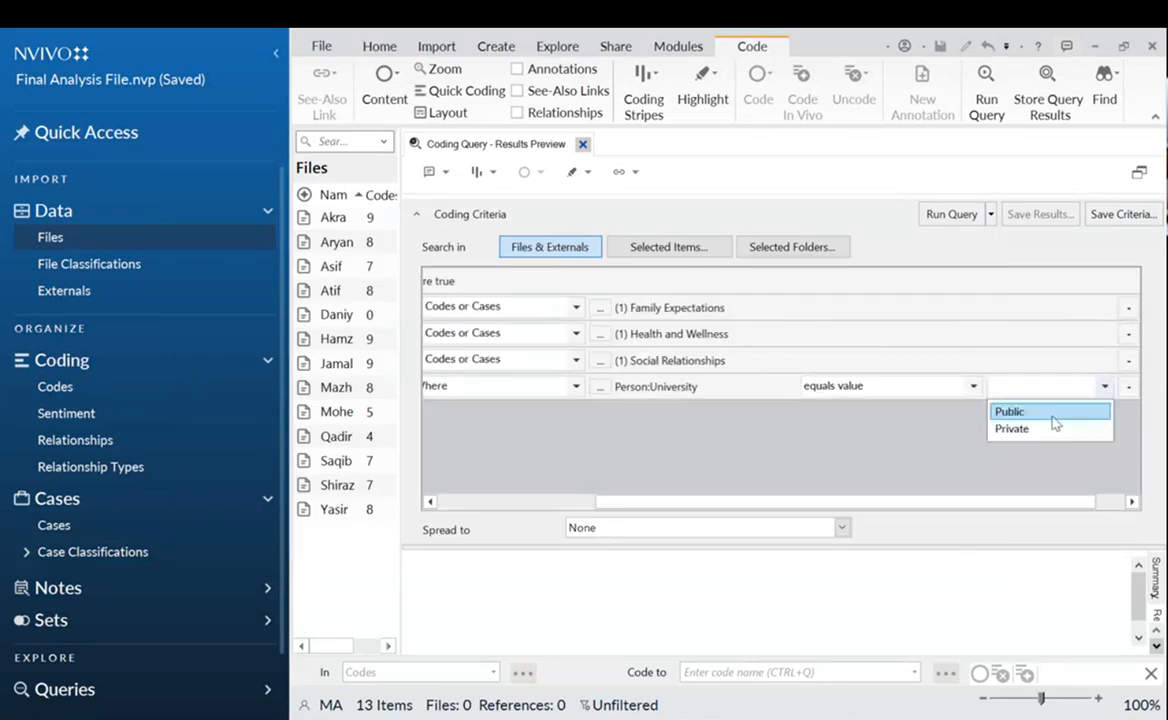
click(1048, 430)
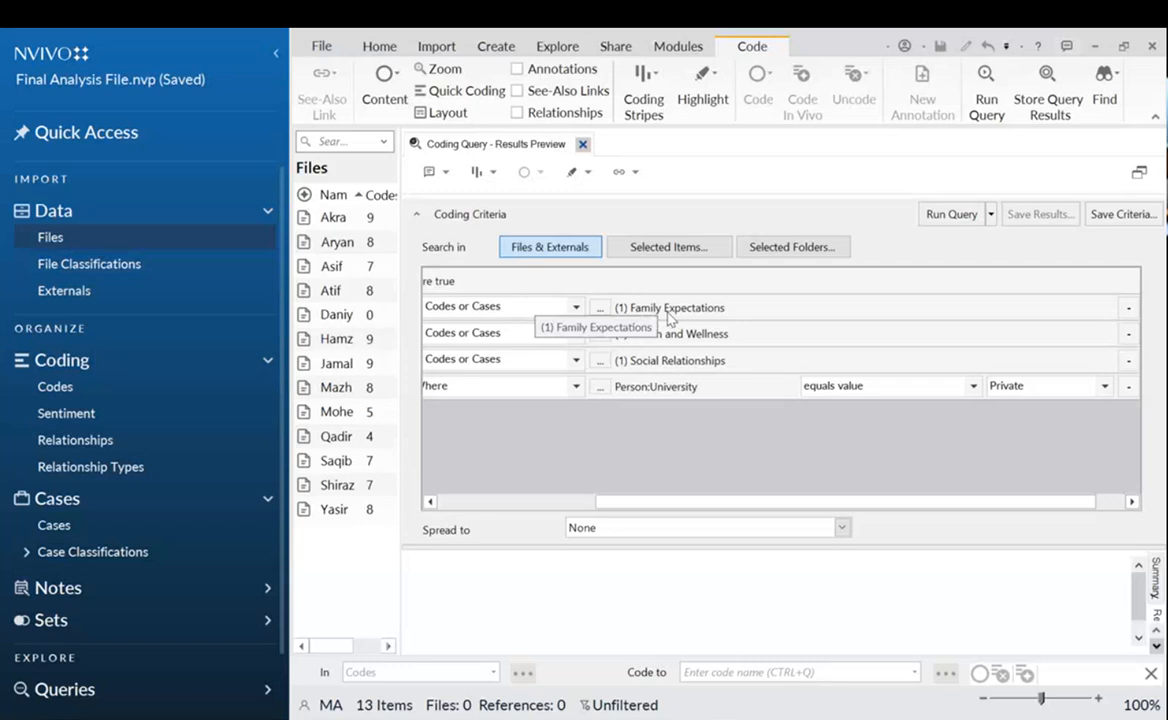
Review the combined criteria, add four blank criteria below the University criterion, and close the Coding query without running it.
scroll(644, 480, left, 5)
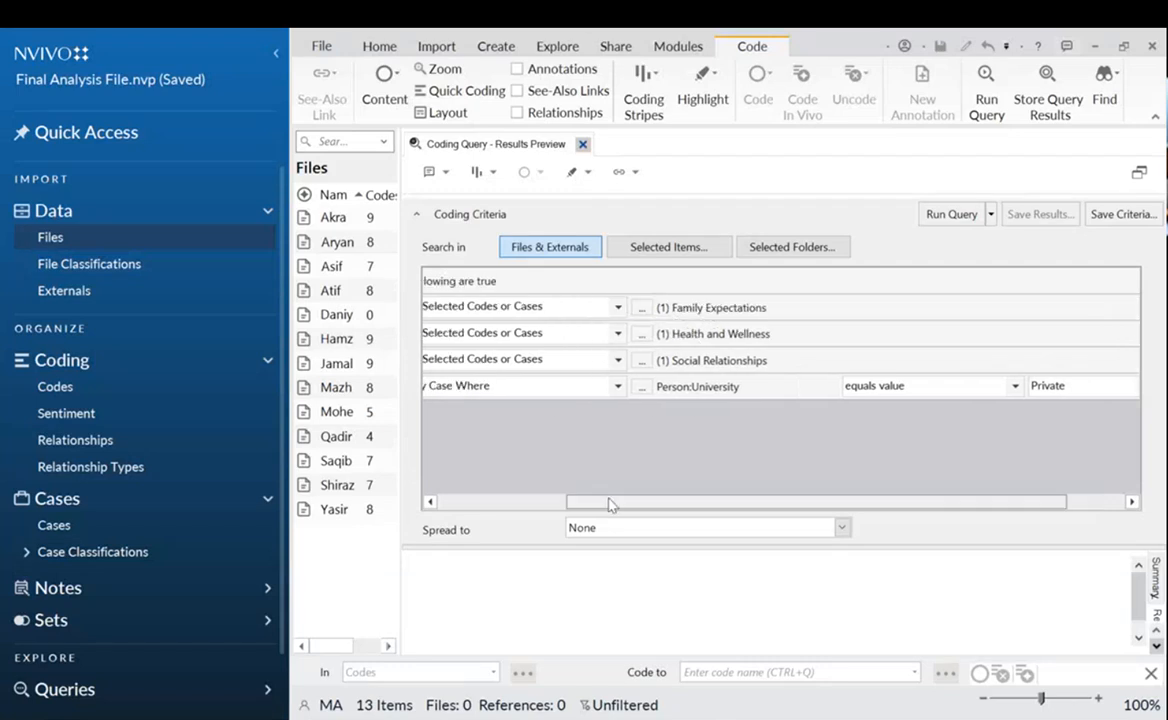
scroll(540, 480, left, 2)
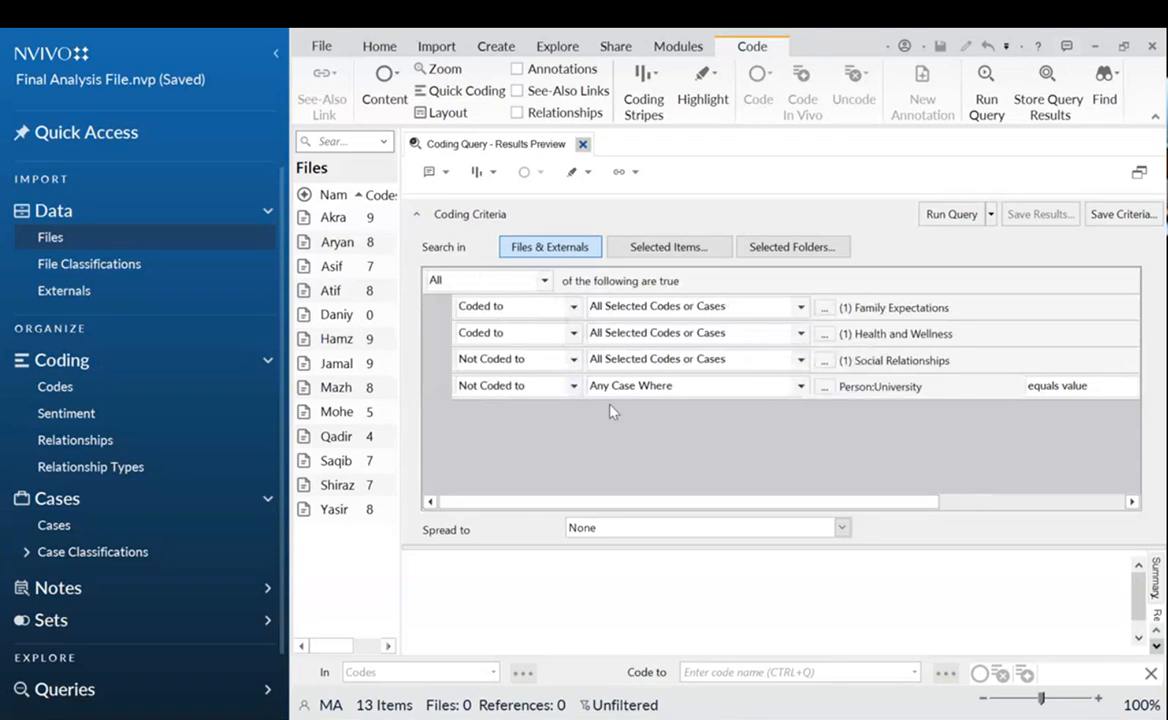
drag(847, 501, 933, 498)
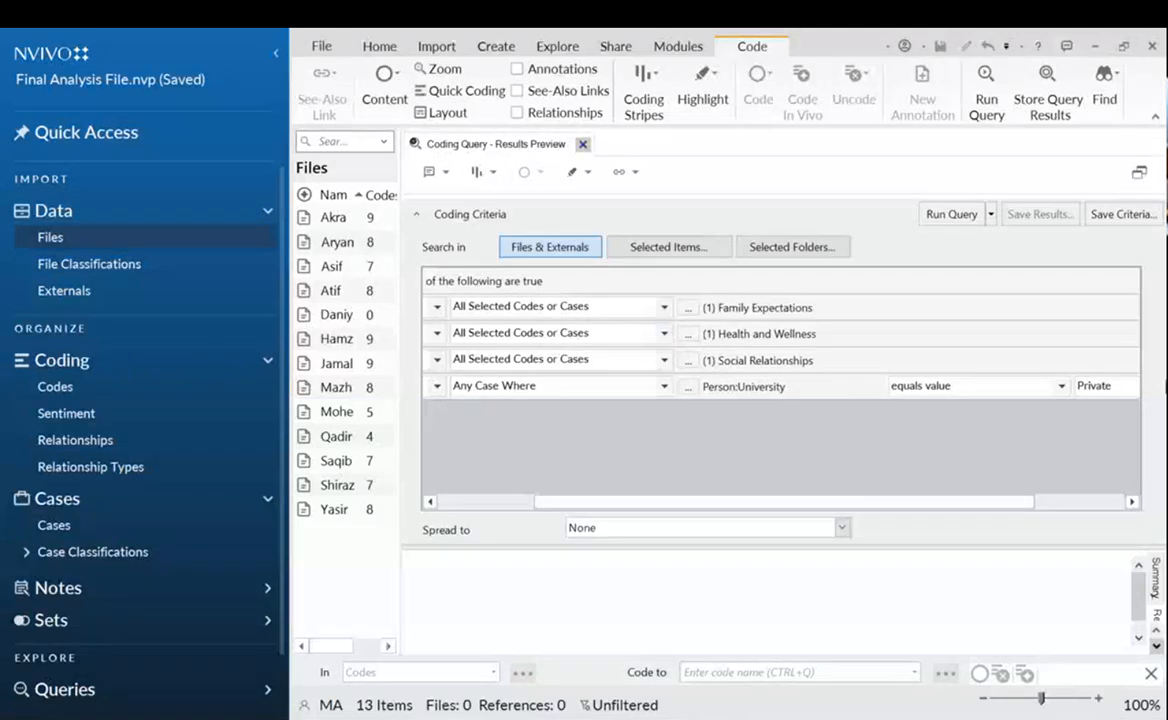
drag(828, 510, 991, 516)
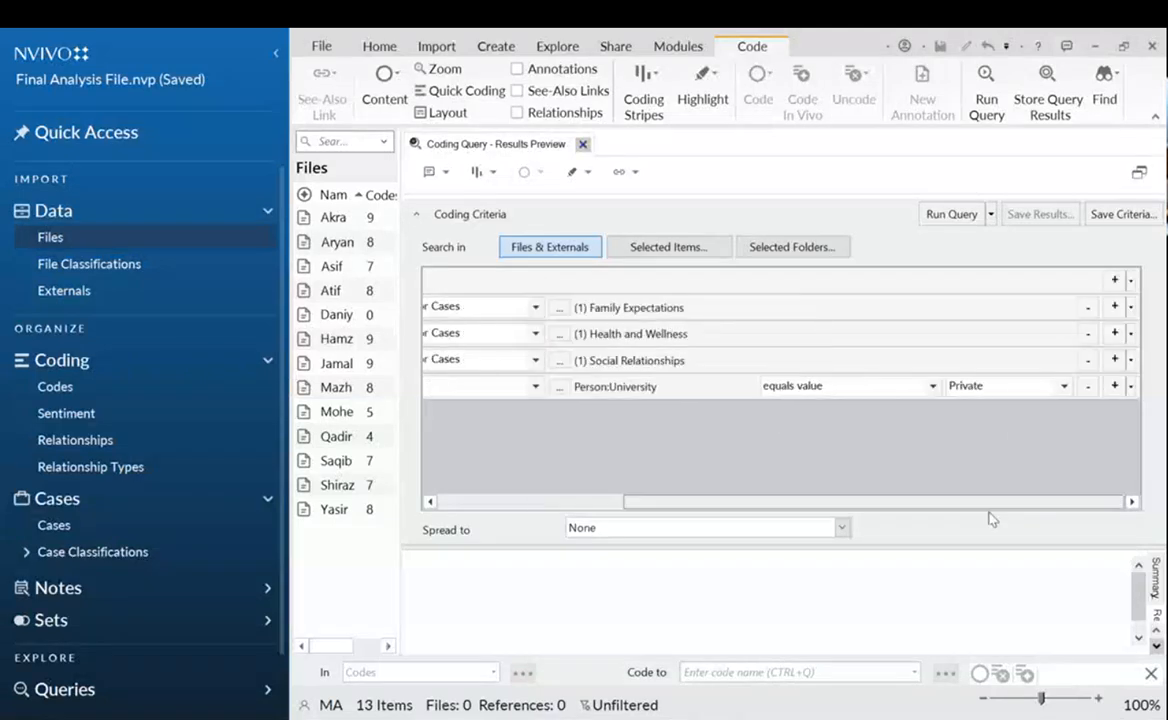
click(1112, 390)
click(1112, 390)
click(1112, 390)
click(1112, 390)
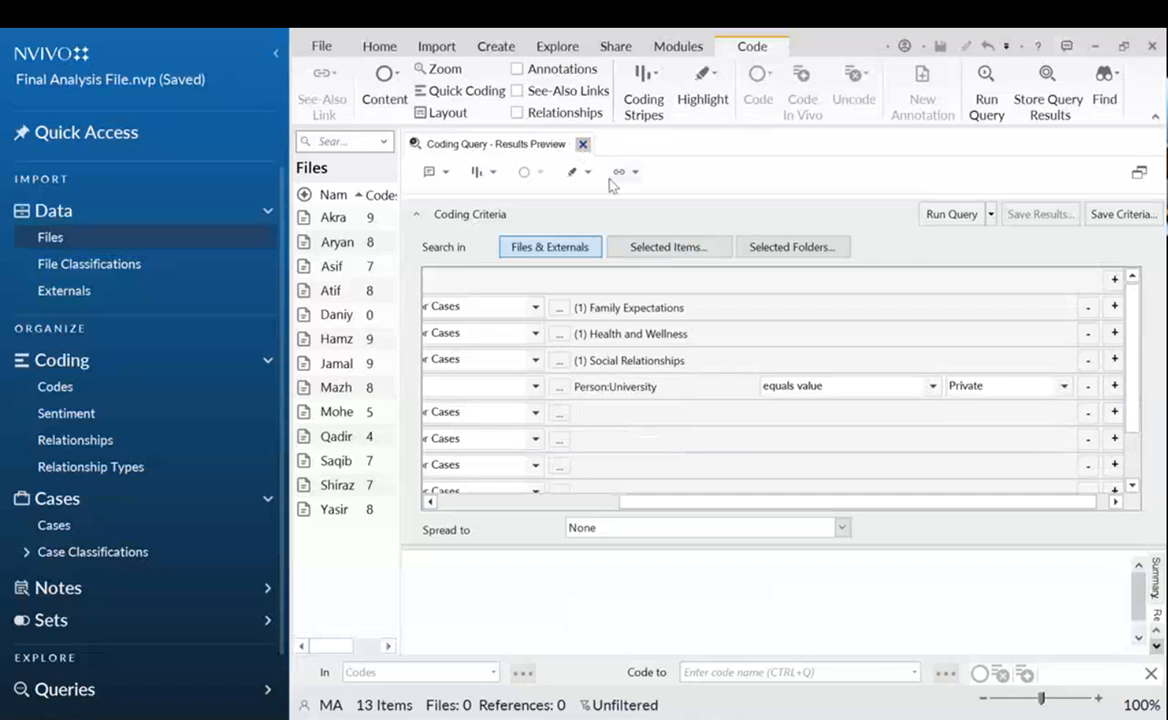
click(584, 146)
Start a new Crosstab query with more room for its criteria, and add all items from the Codes folder.
click(557, 46)
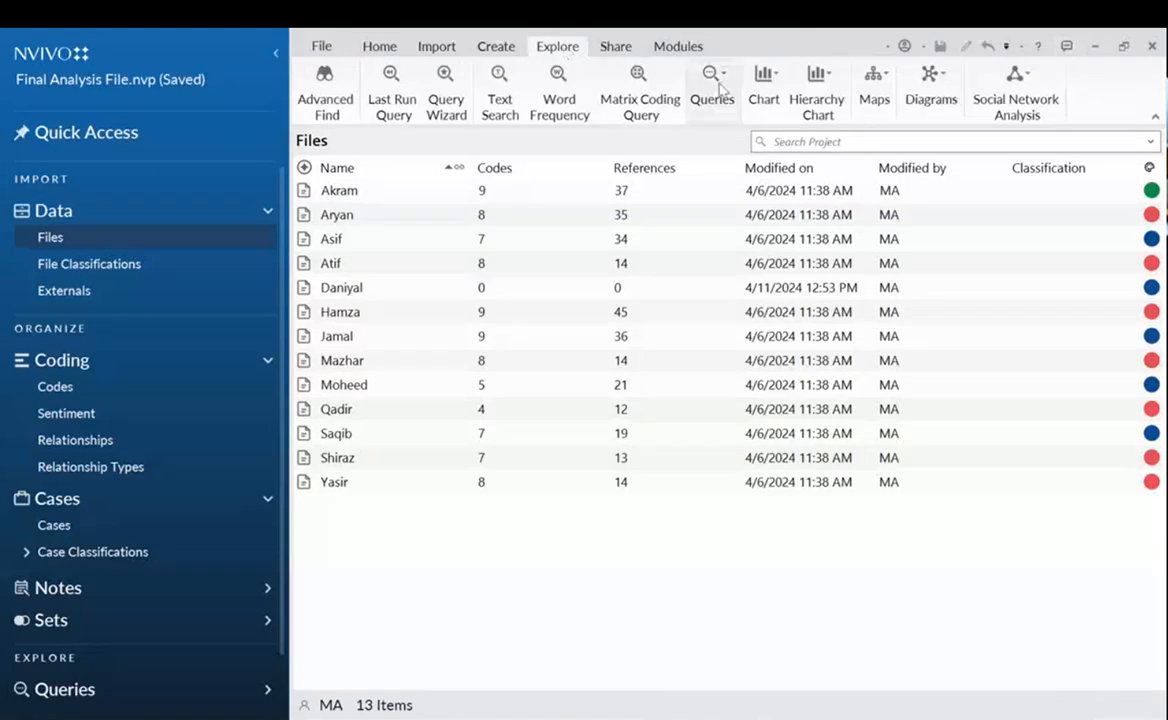
click(716, 100)
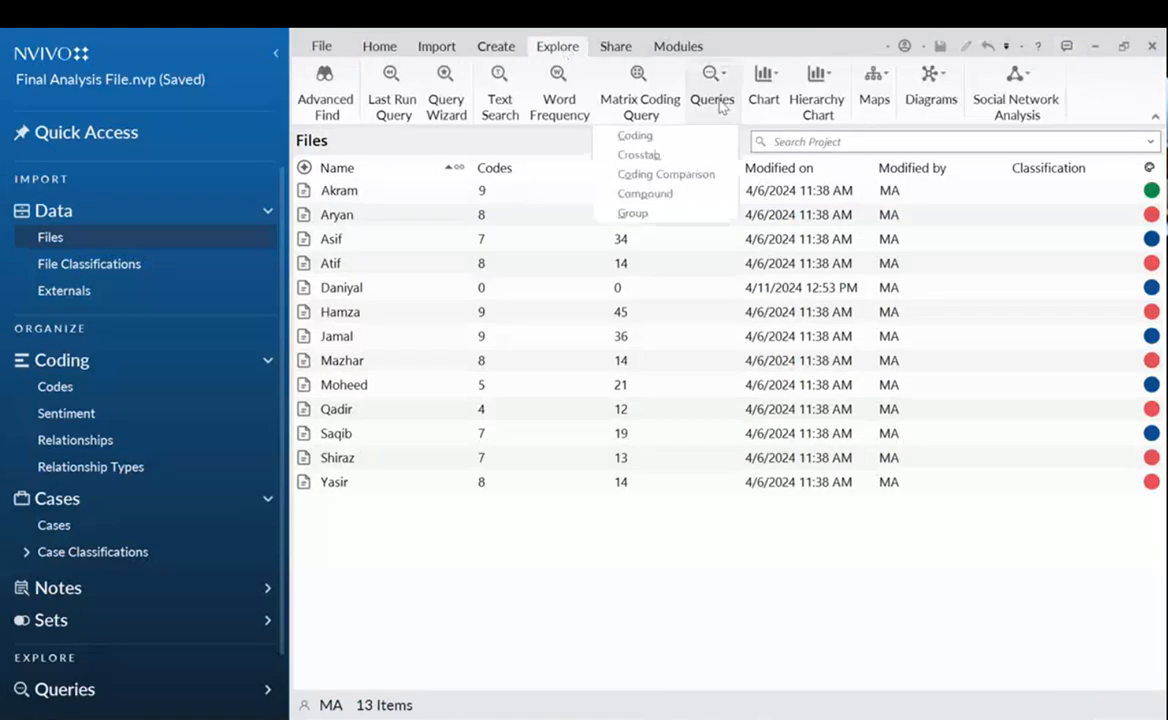
click(659, 158)
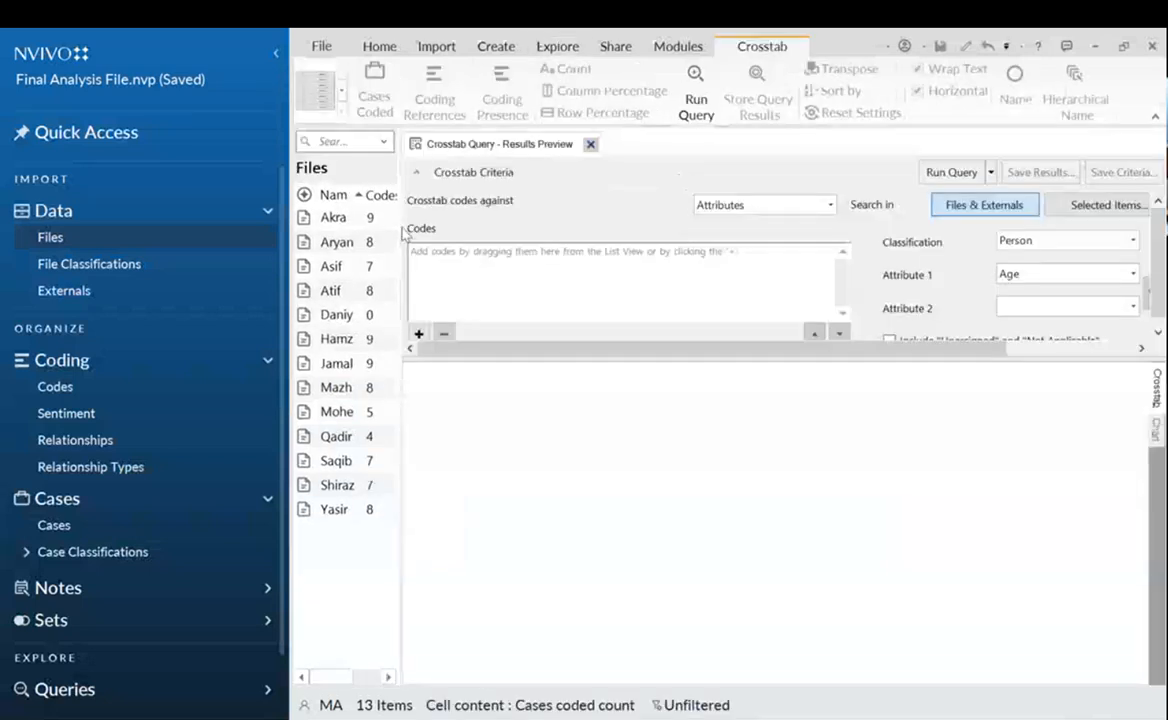
drag(403, 232, 359, 233)
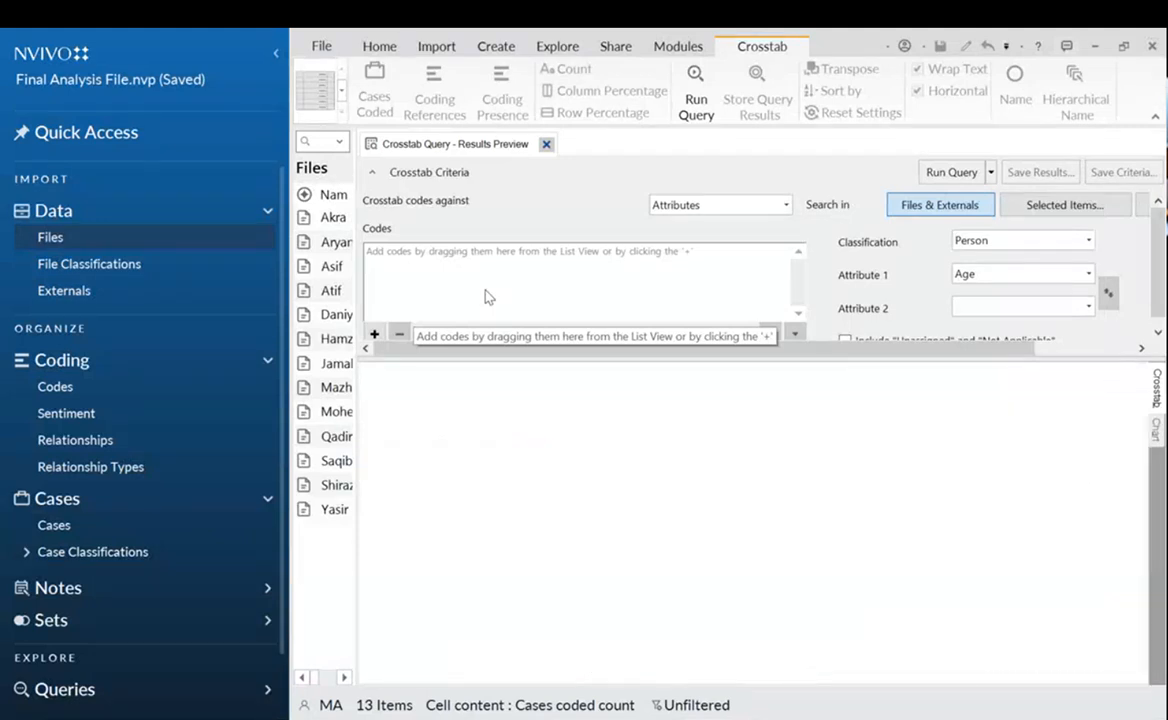
click(374, 334)
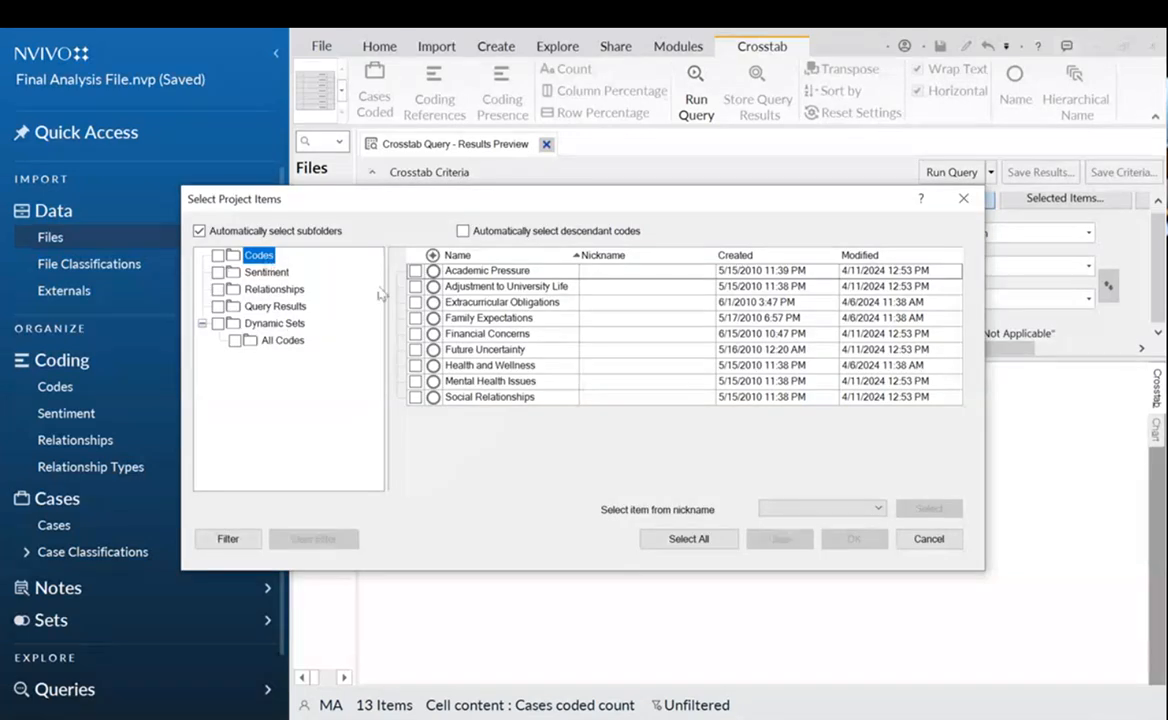
click(217, 255)
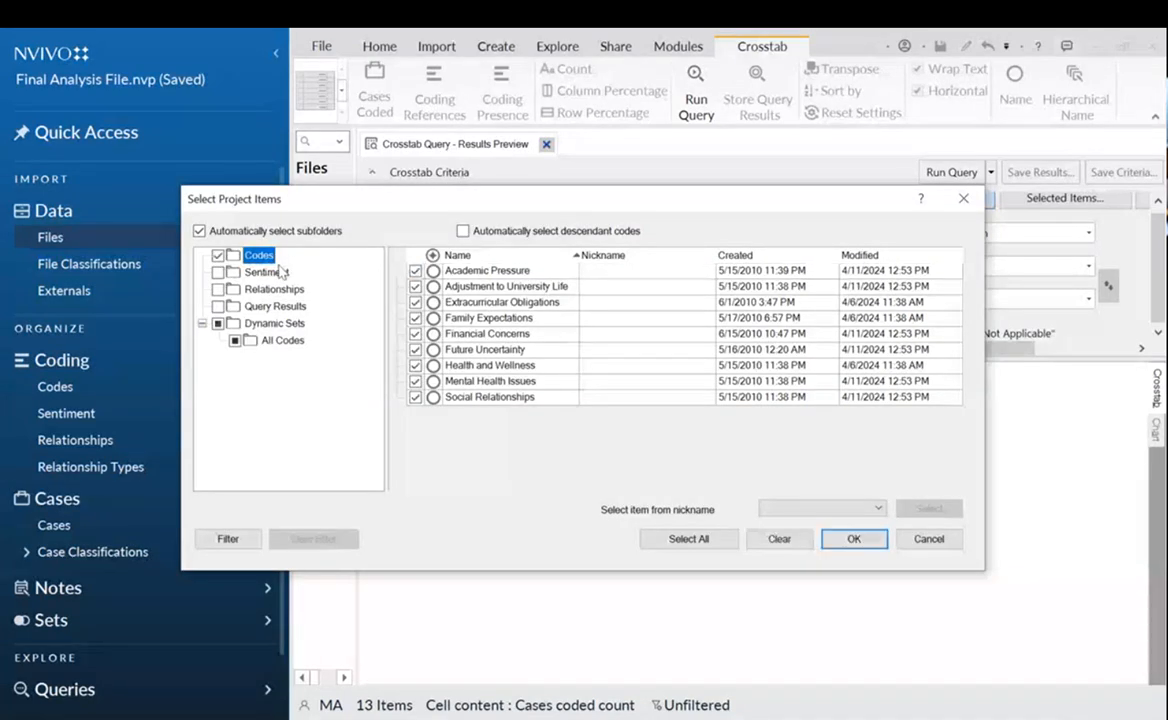
click(866, 539)
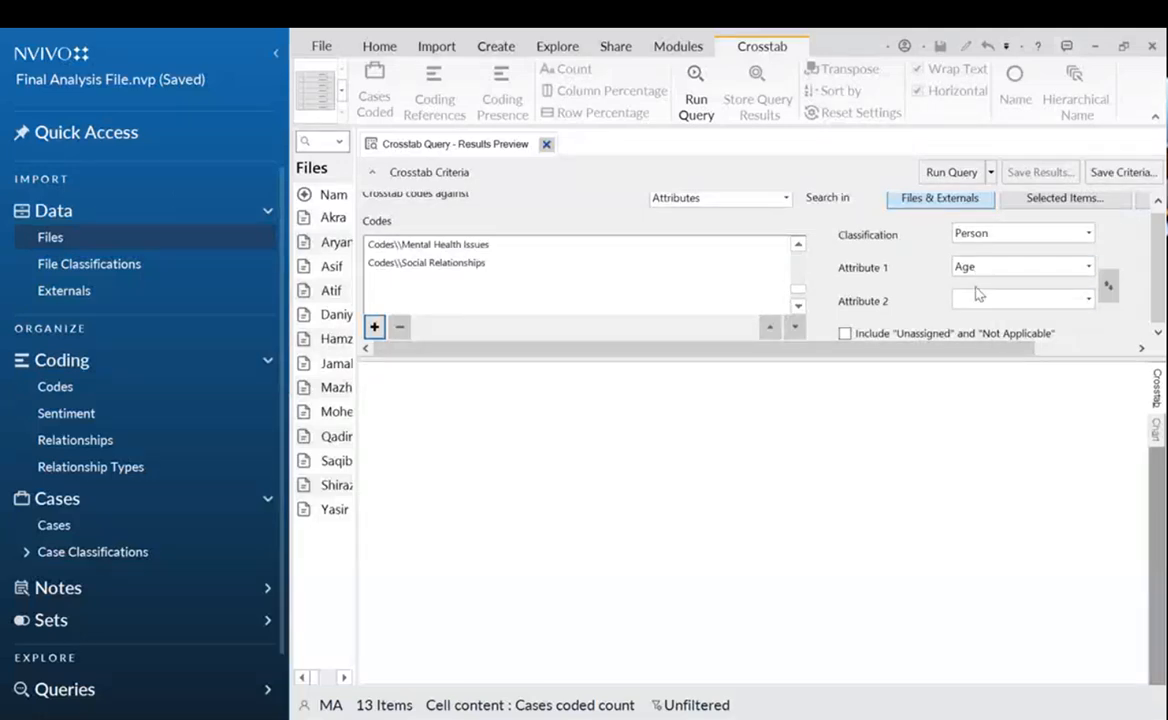
Set University as the second attribute alongside Age, run the crosstab, and look across the age and university columns.
click(1088, 298)
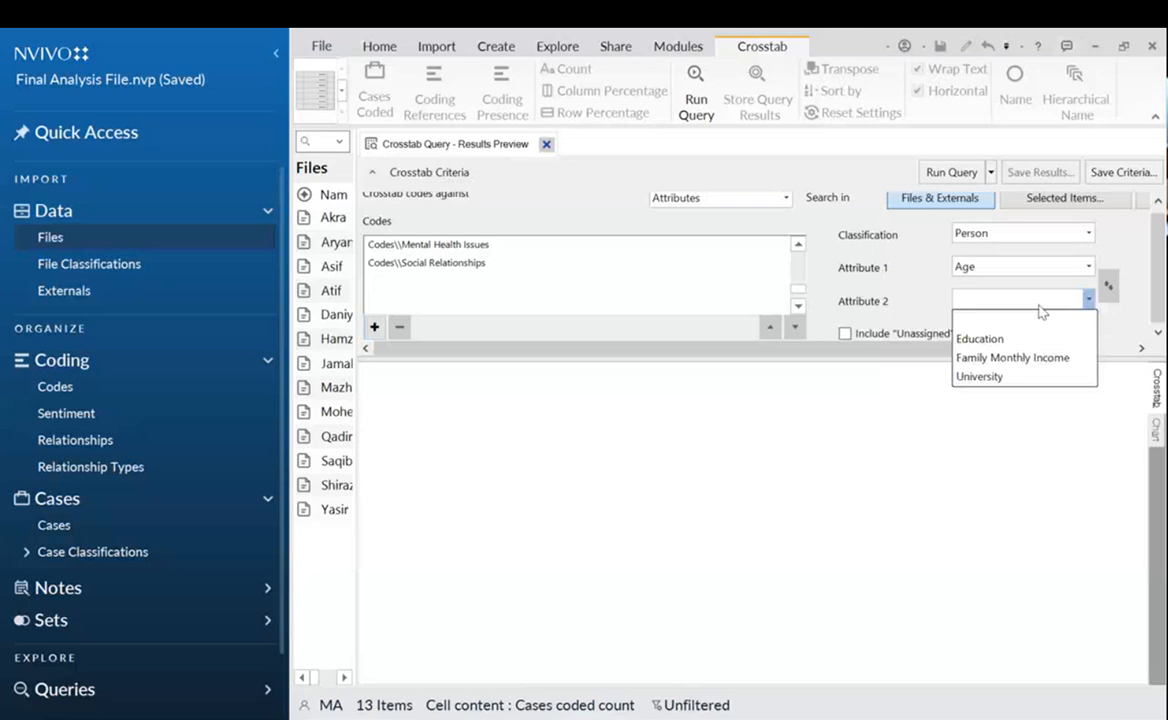
click(985, 376)
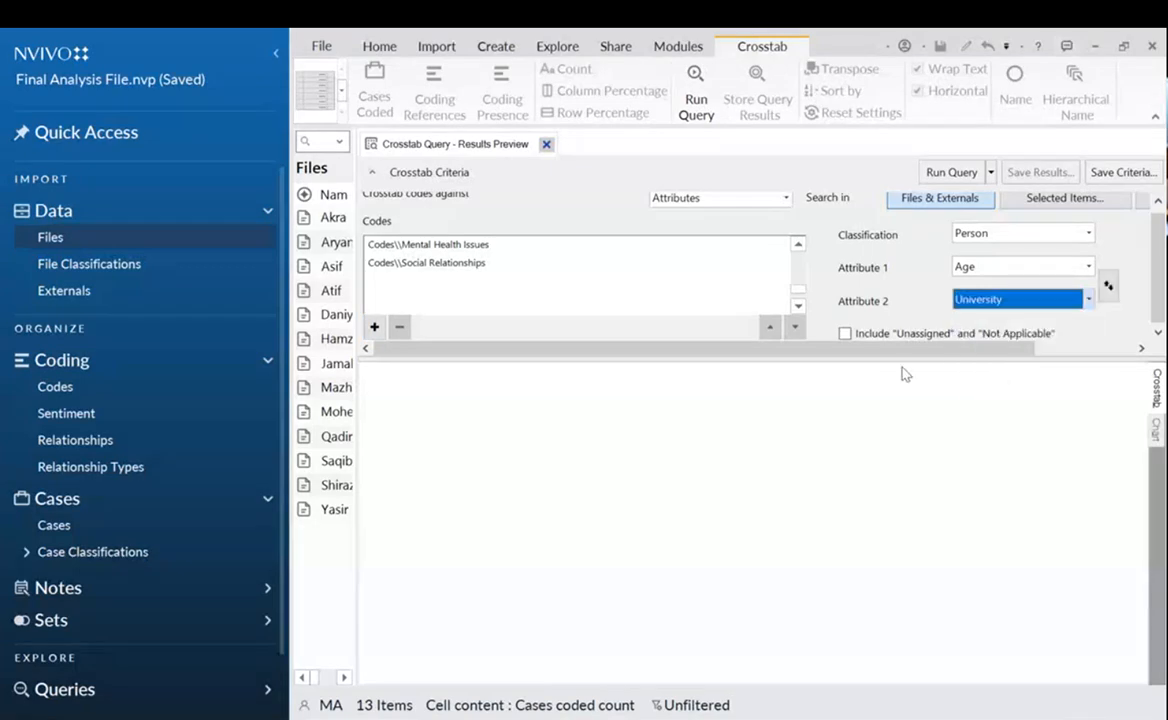
click(945, 173)
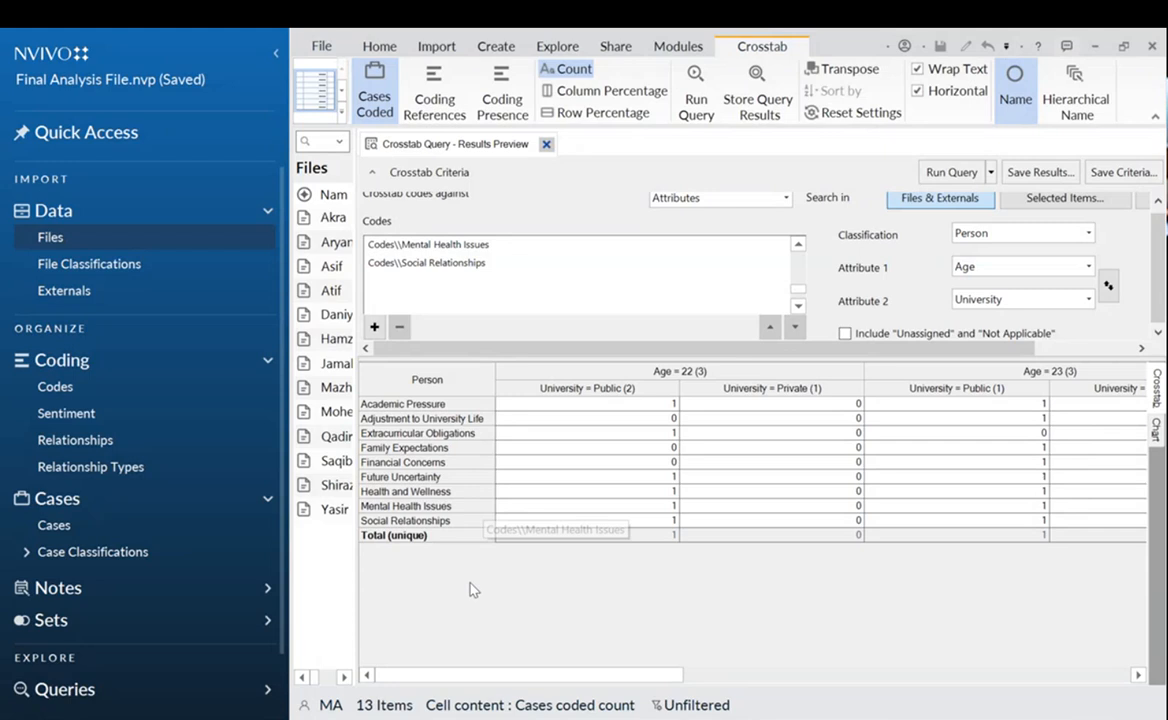
drag(537, 678, 579, 680)
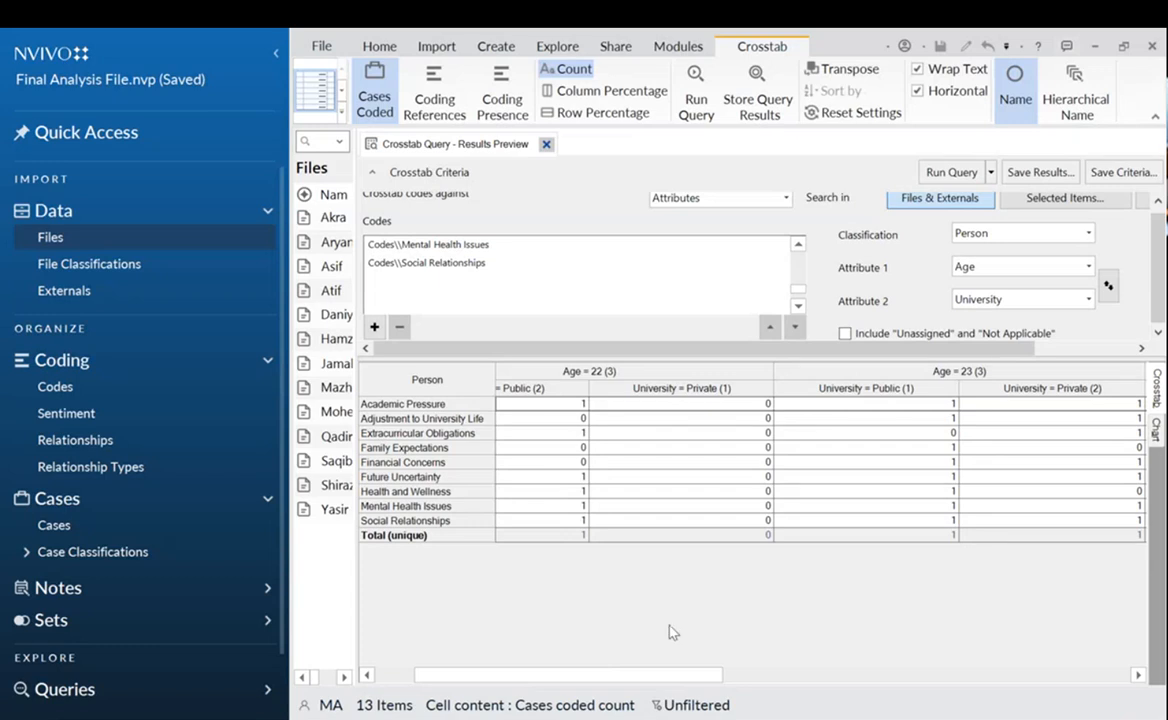
drag(660, 676, 899, 709)
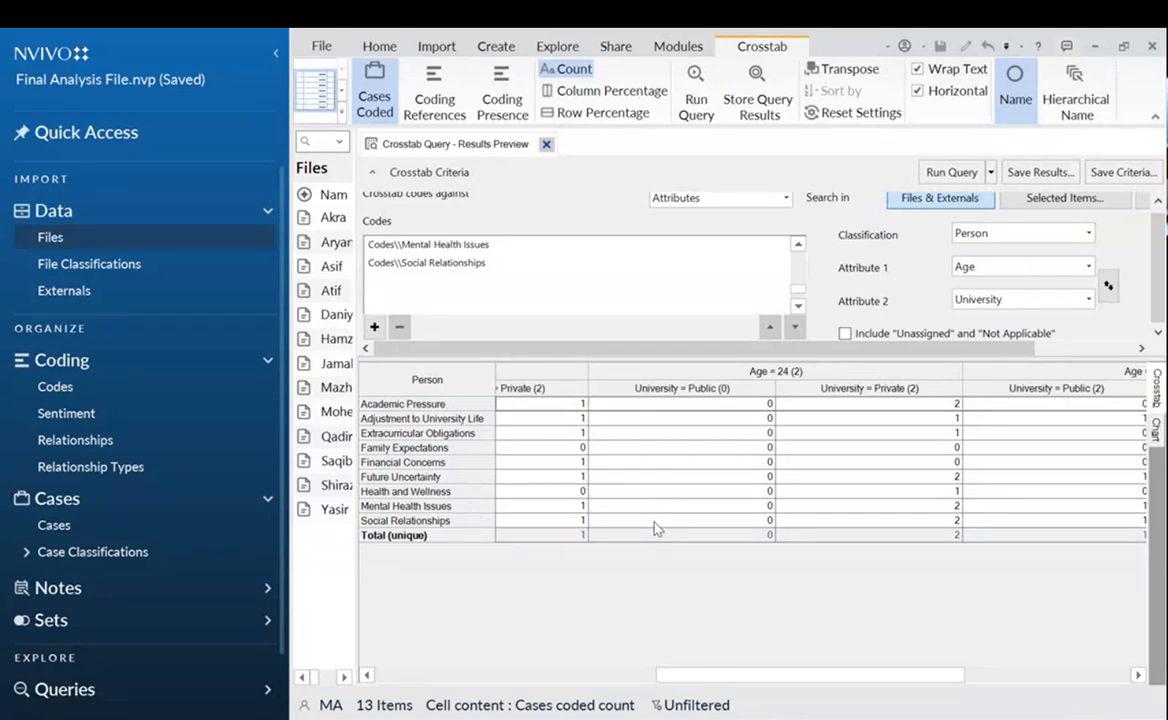
Bring up the Explore commands while the crosstab results stay open.
click(557, 47)
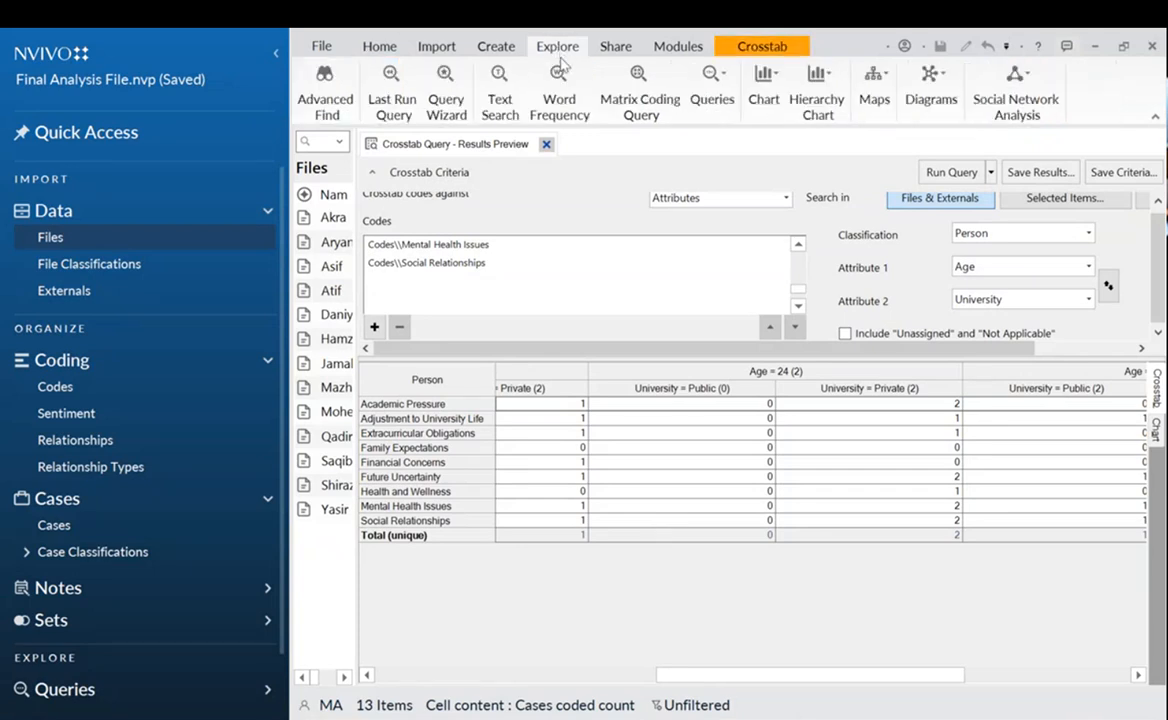